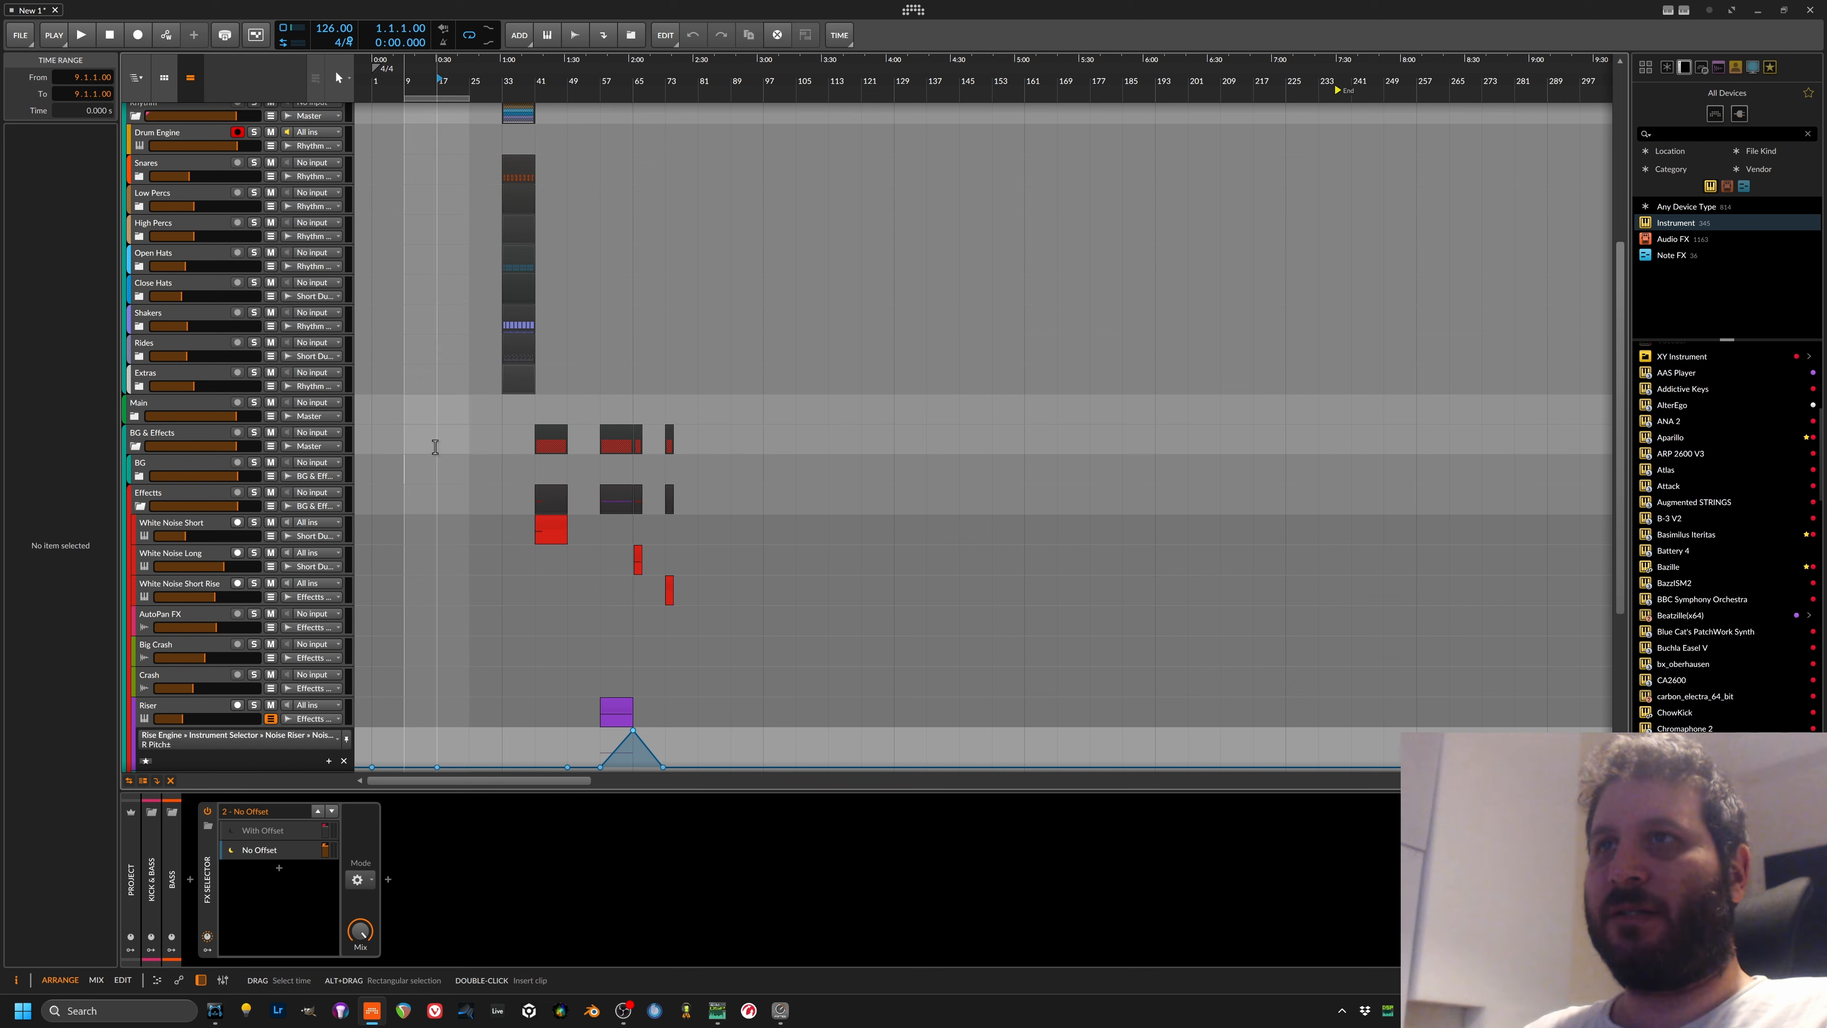
left_click(413, 416)
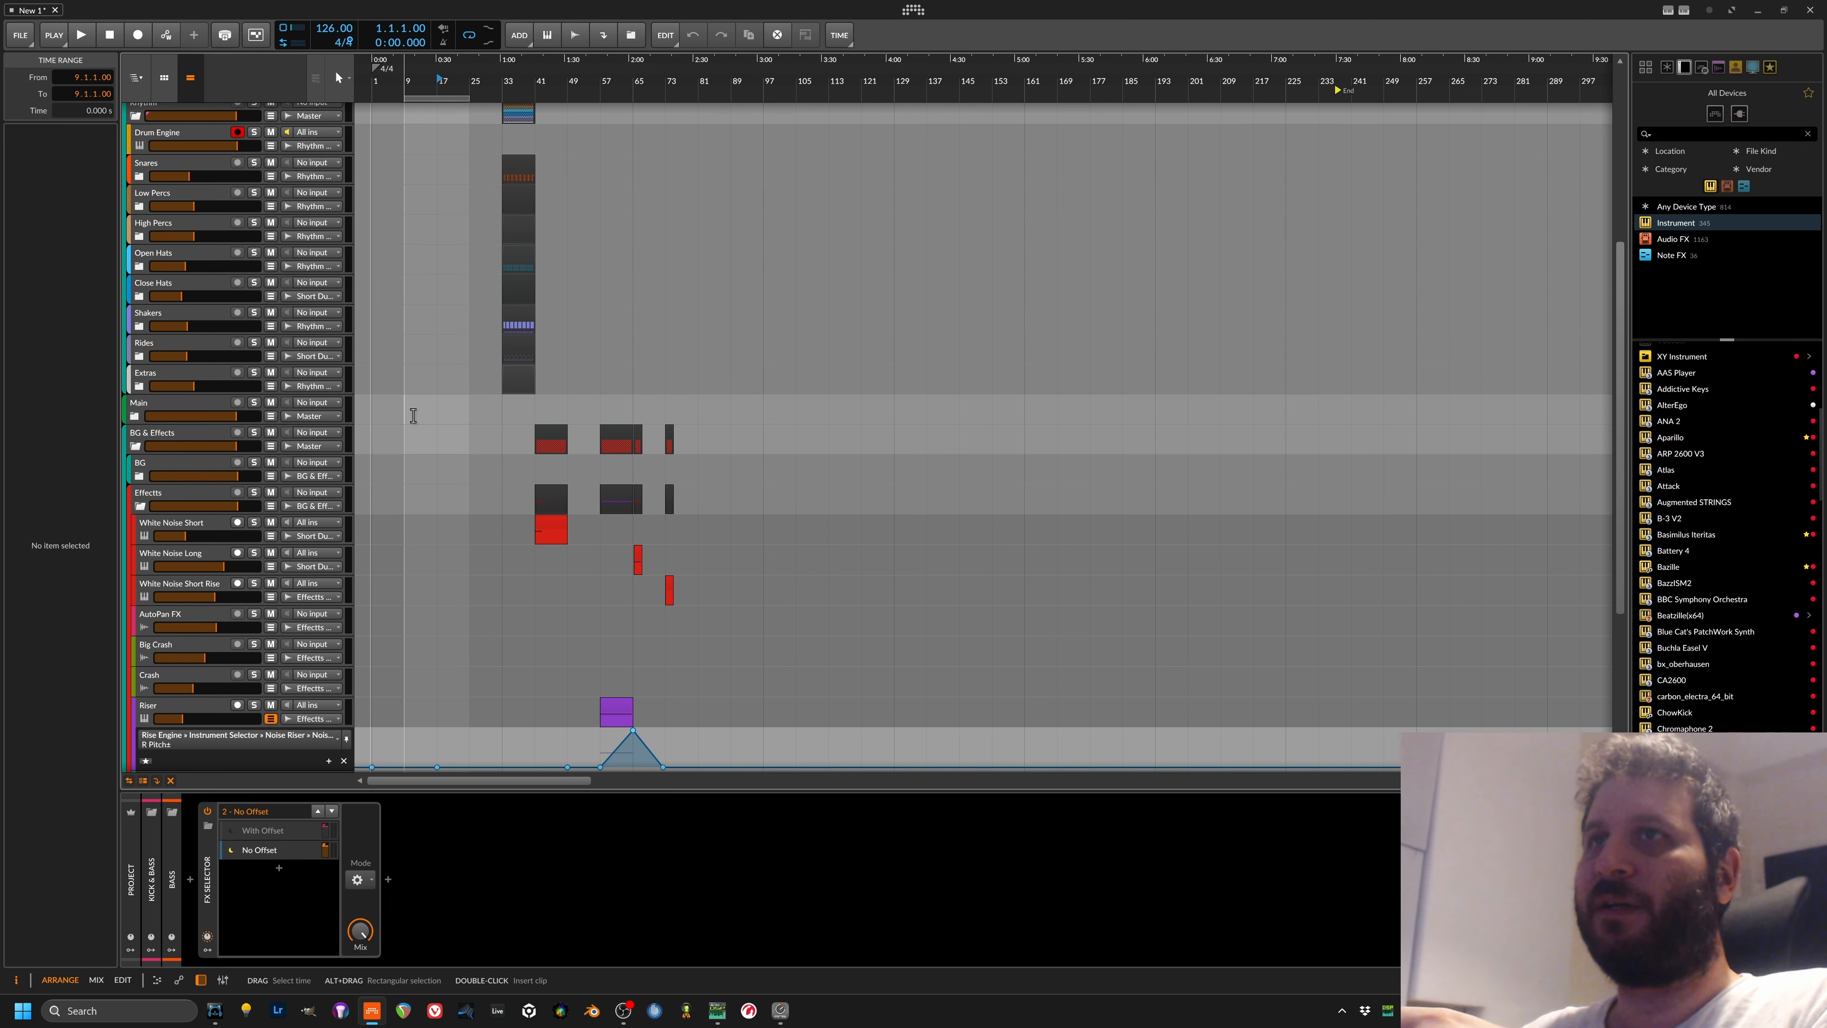
left_click(437, 413)
left_click(435, 413)
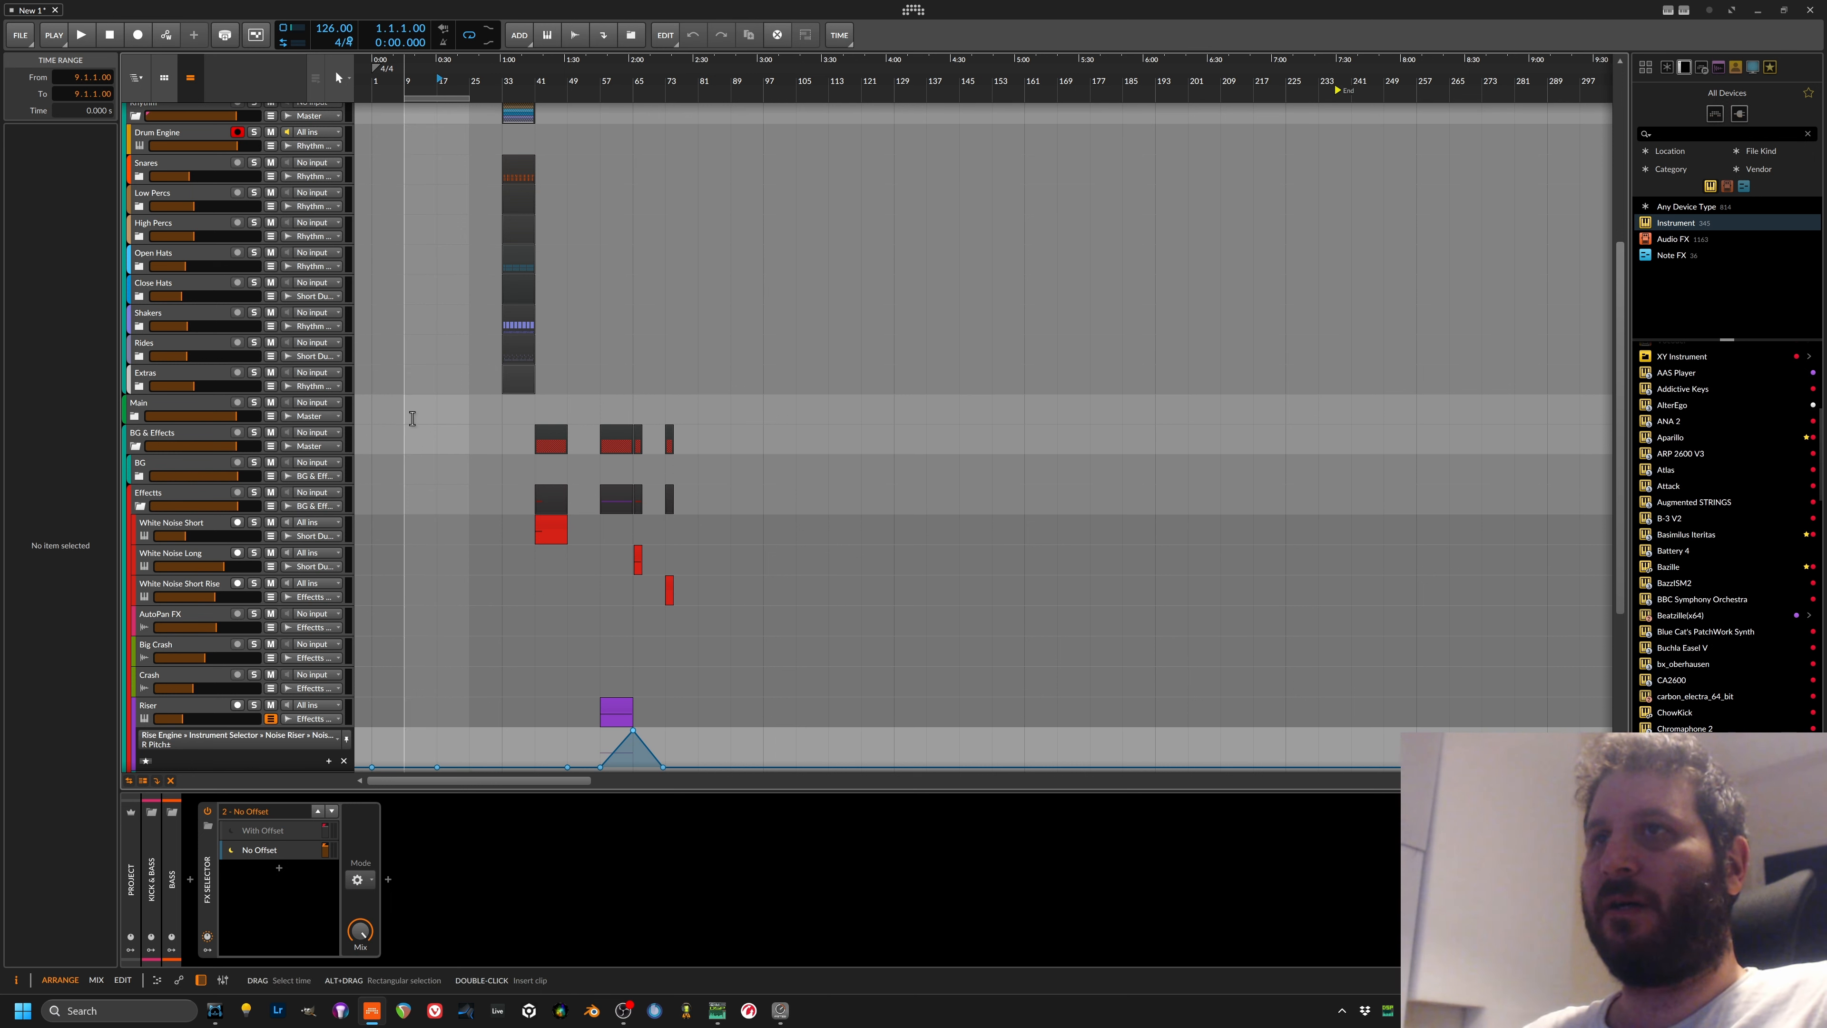
Step: Expand the Main group to show its child tracks in the arranger
left_click(136, 417)
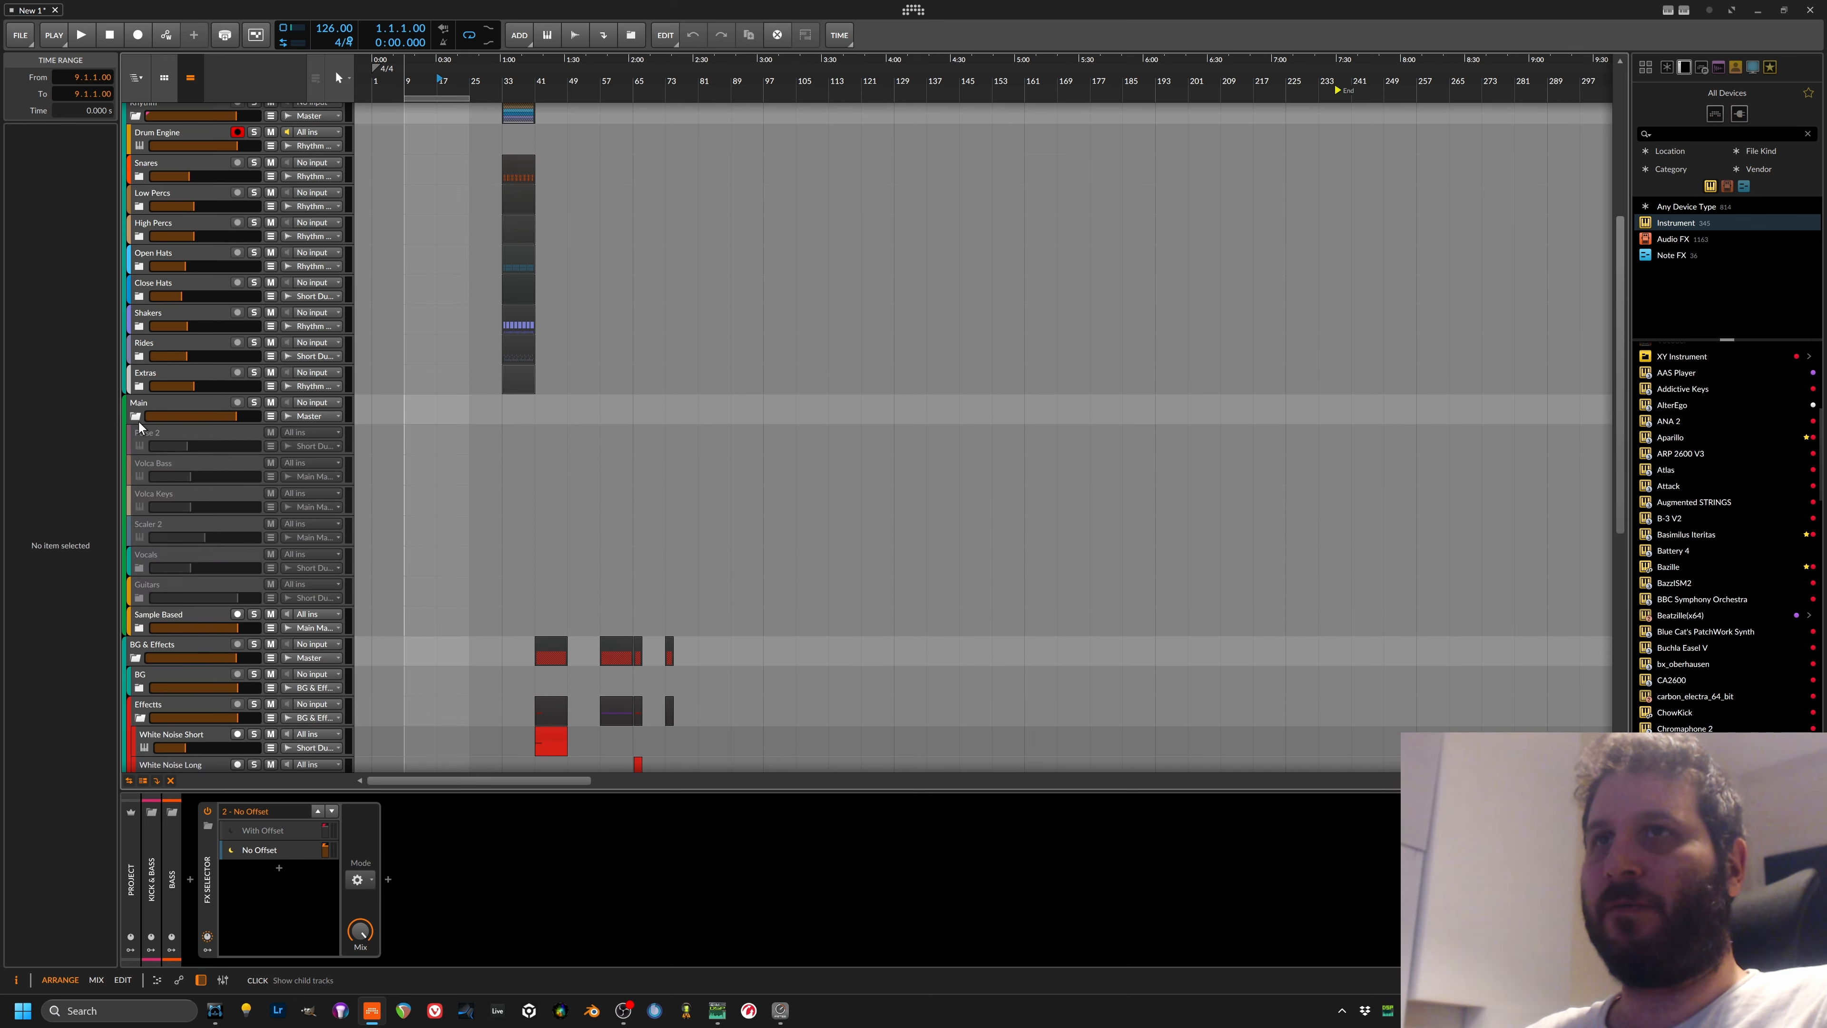
left_click(424, 460)
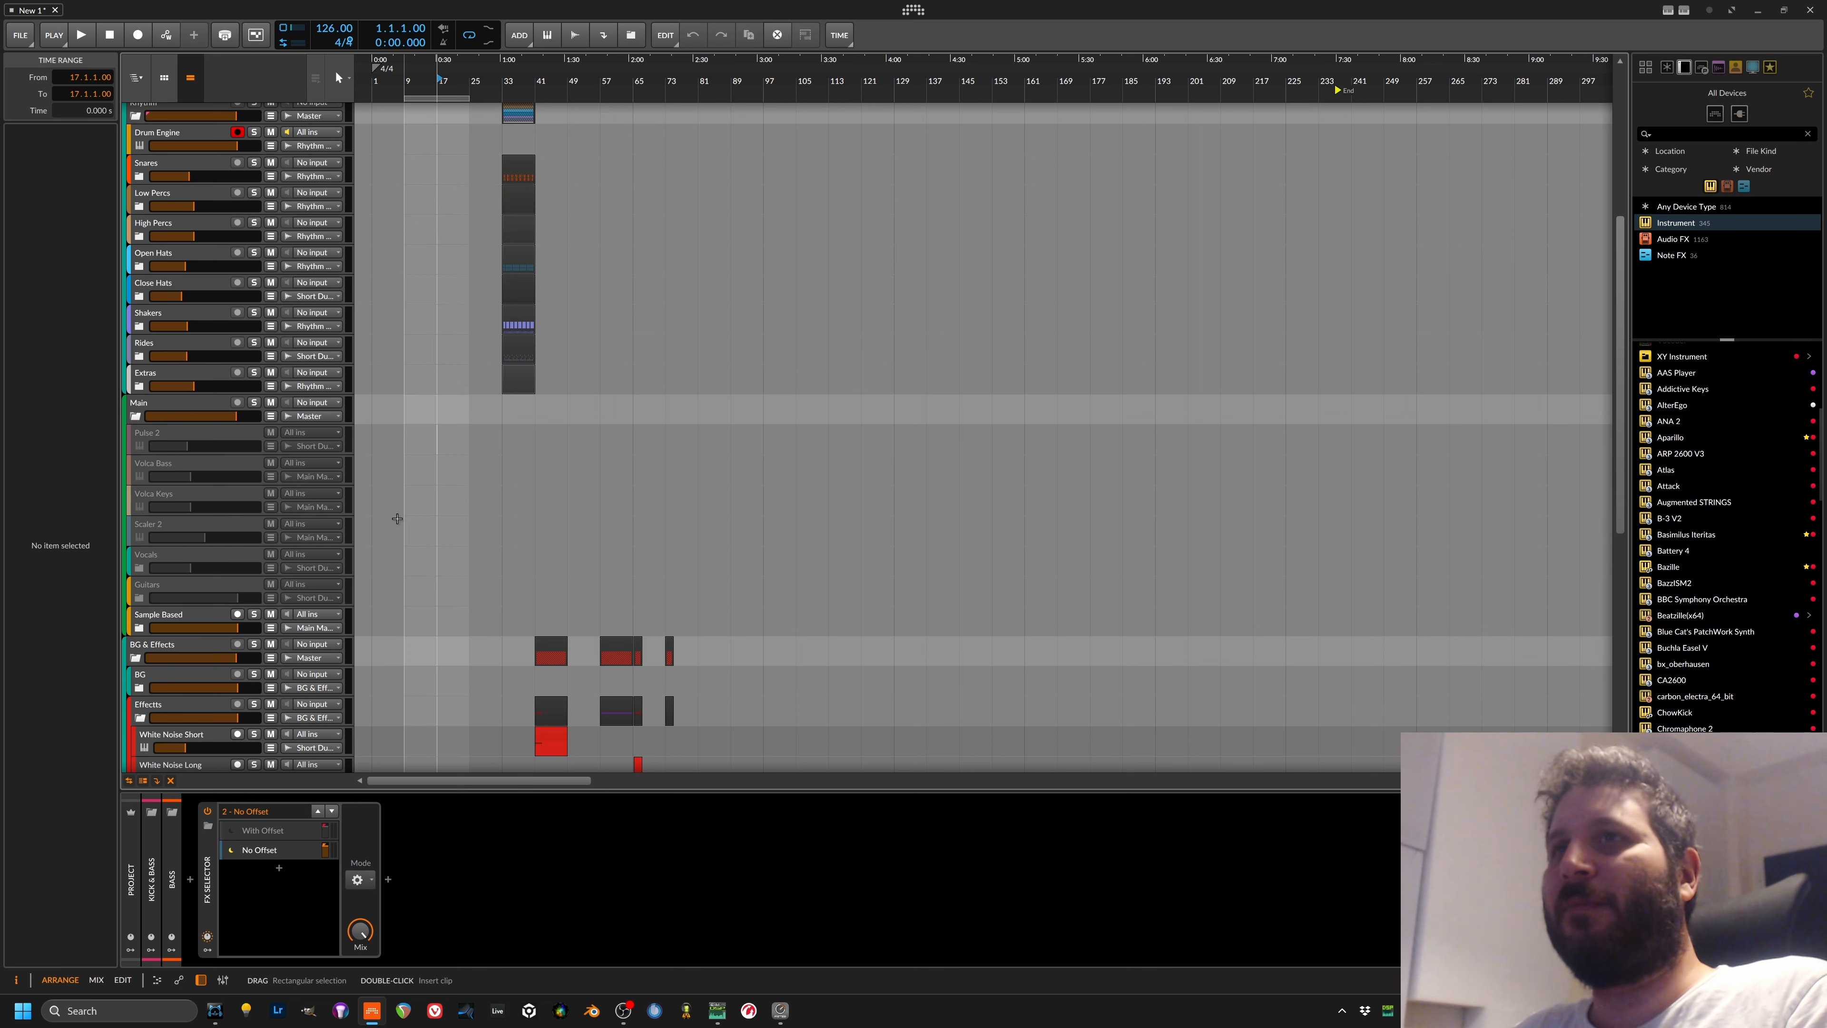
left_click(404, 413)
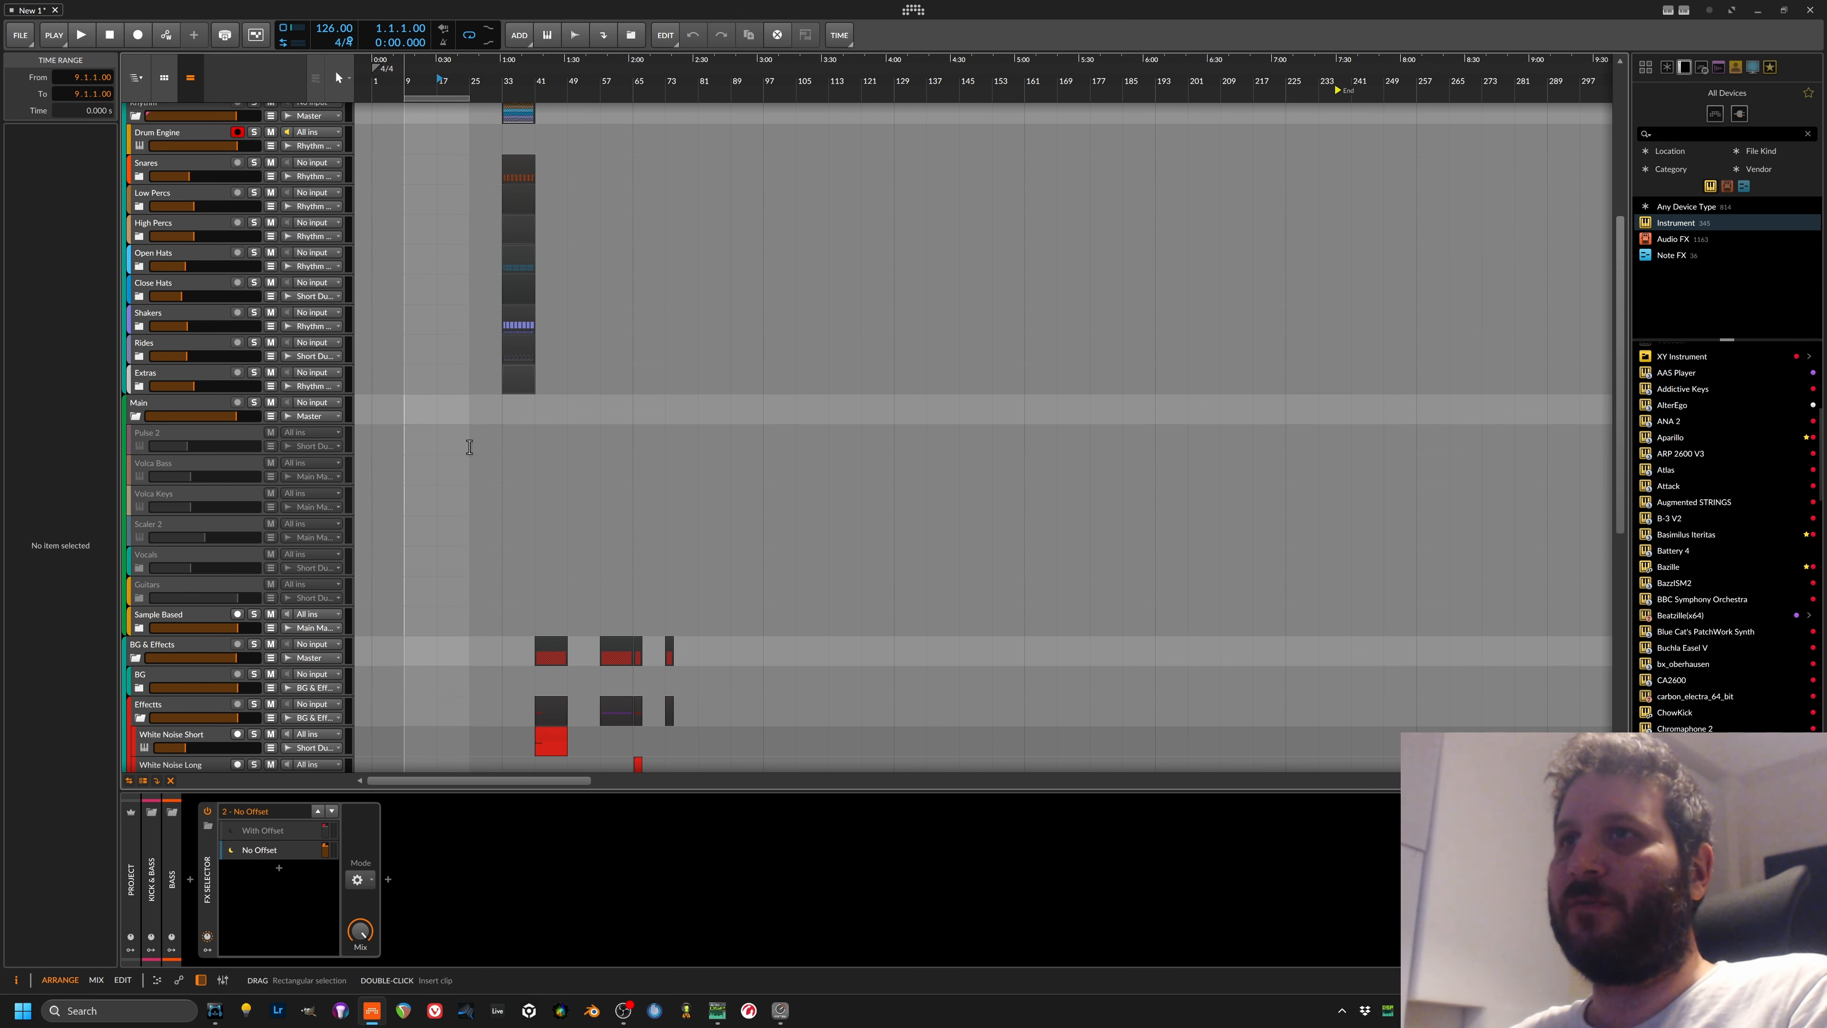
left_click(440, 439)
Step: Find the Hive instrument in the device list and add it as a new track below Pulse 2 in the Main group
scroll(1729, 601, "down", 15)
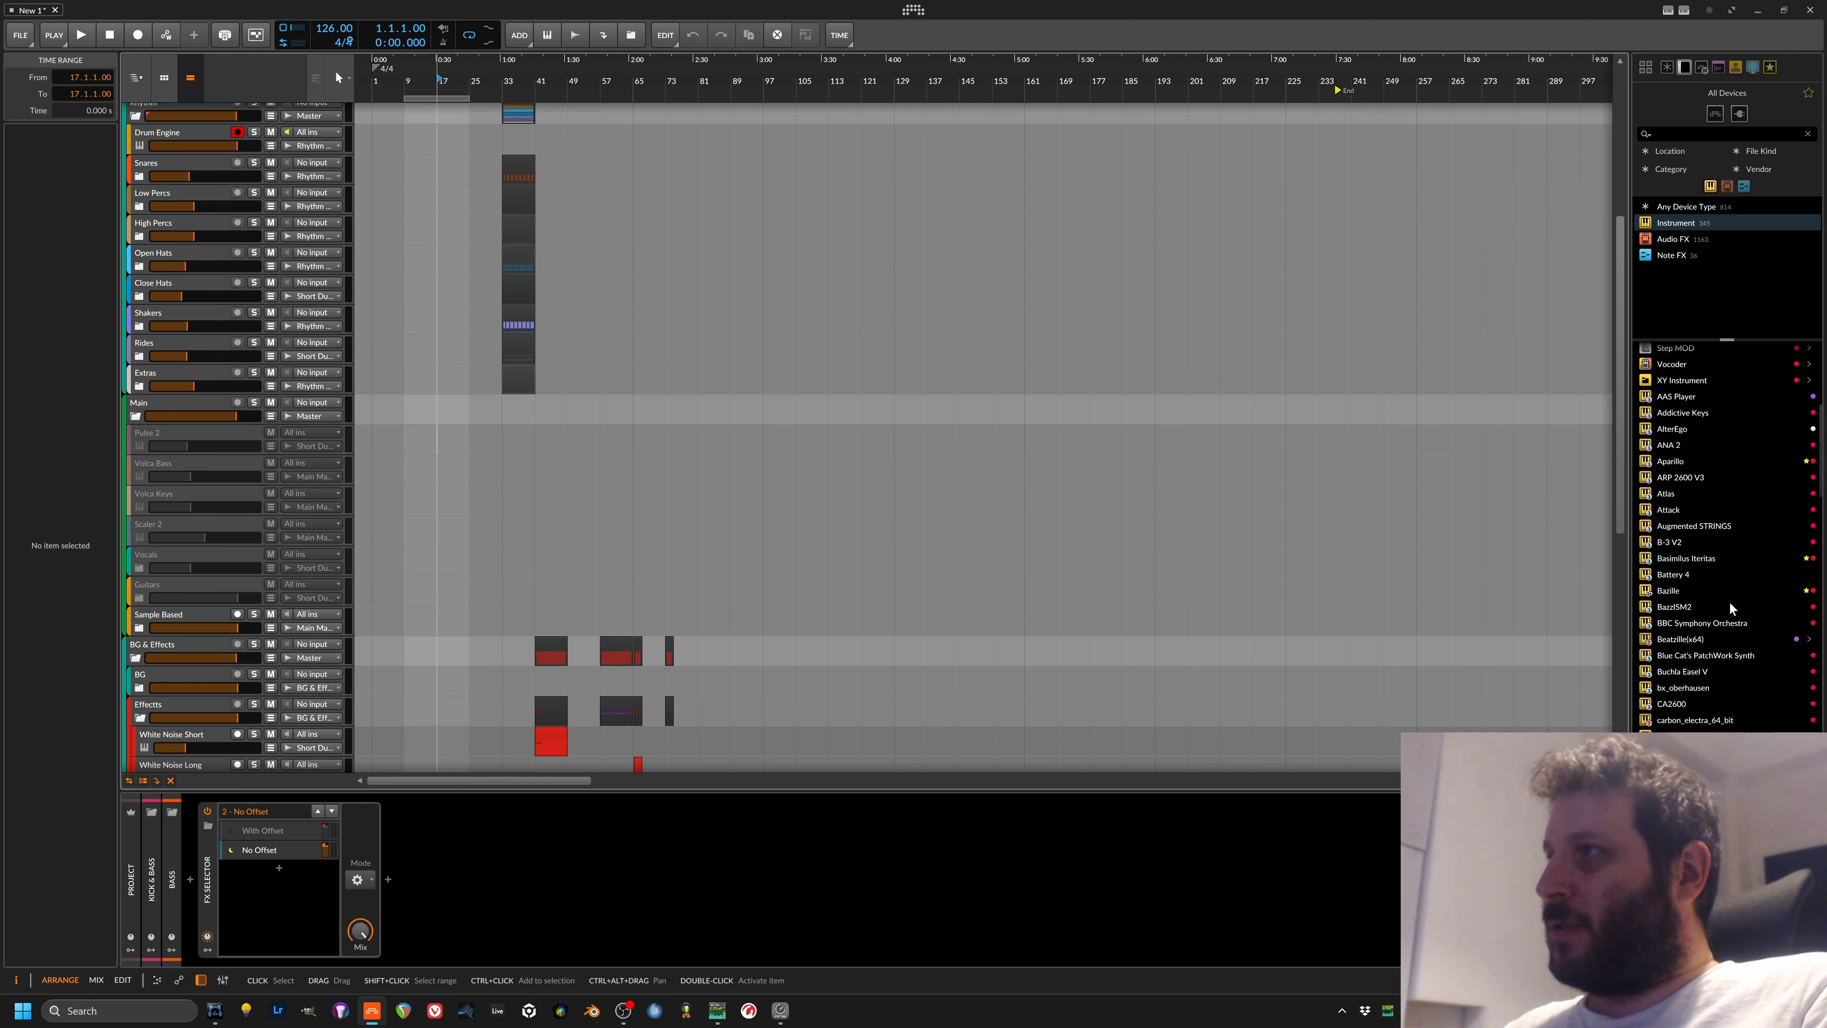
scroll(1720, 641, "down", 10)
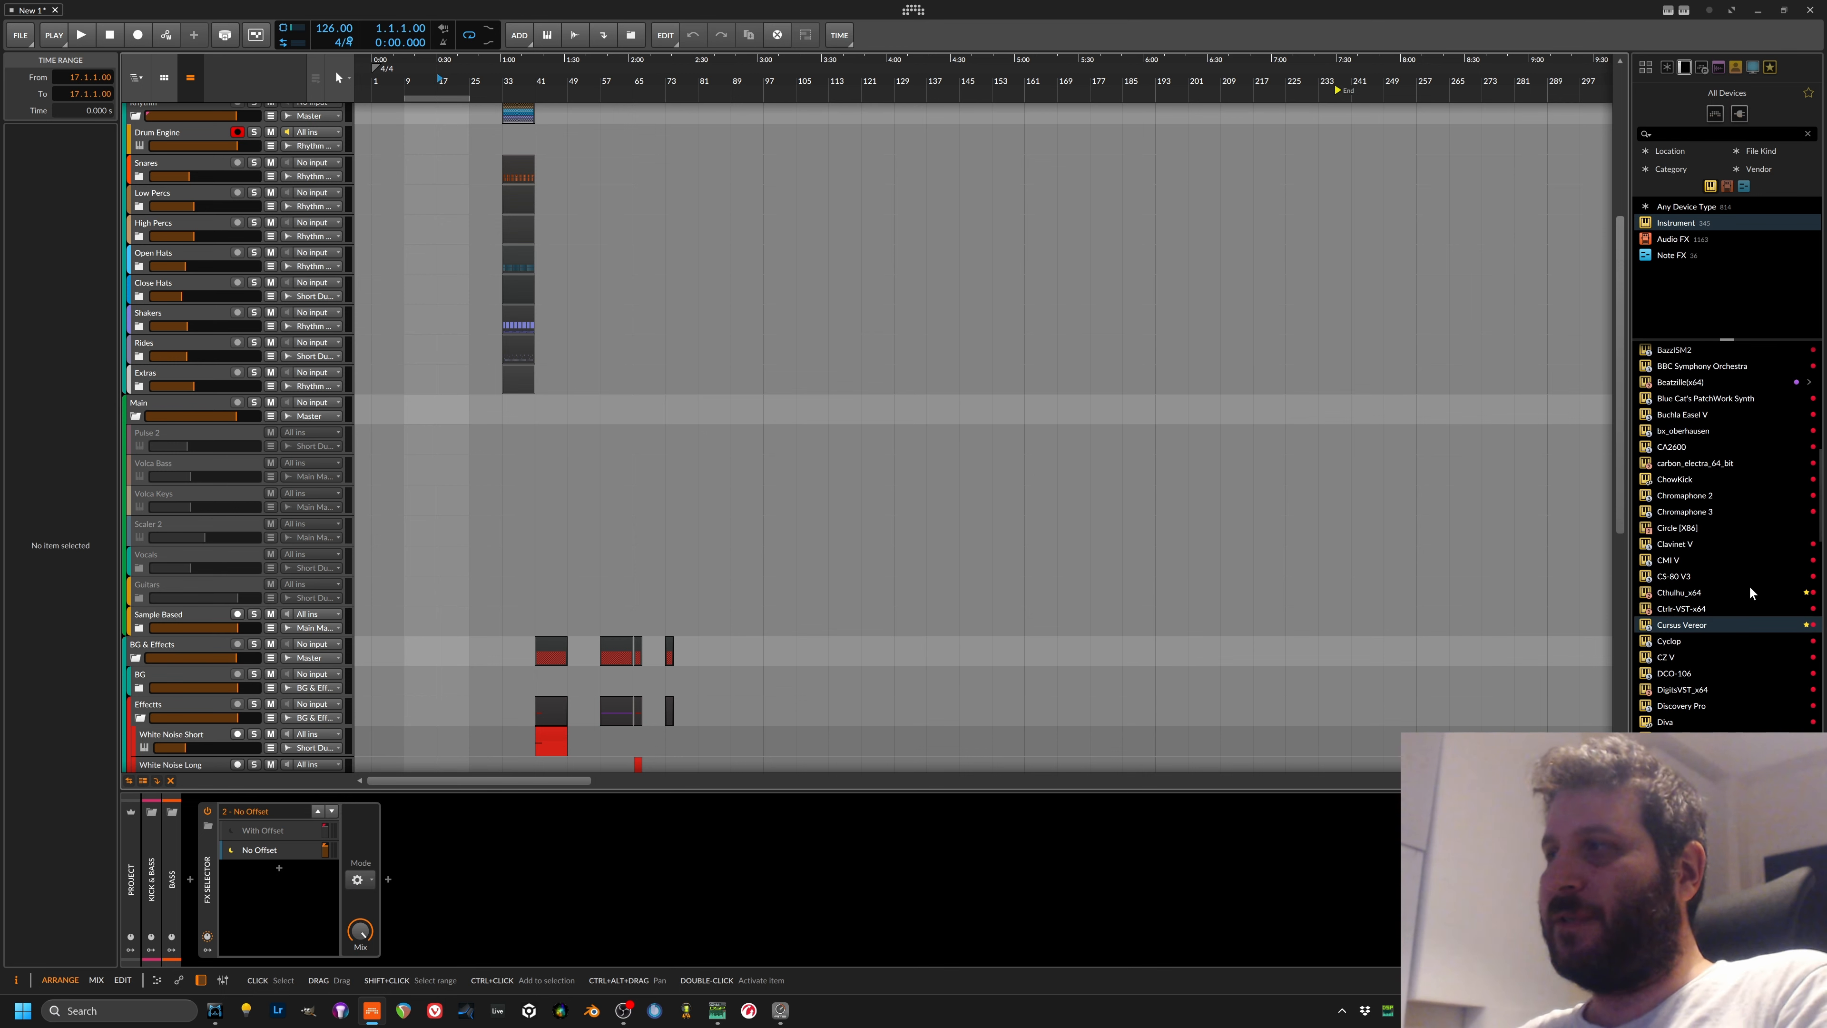
scroll(1715, 574, "up", 10)
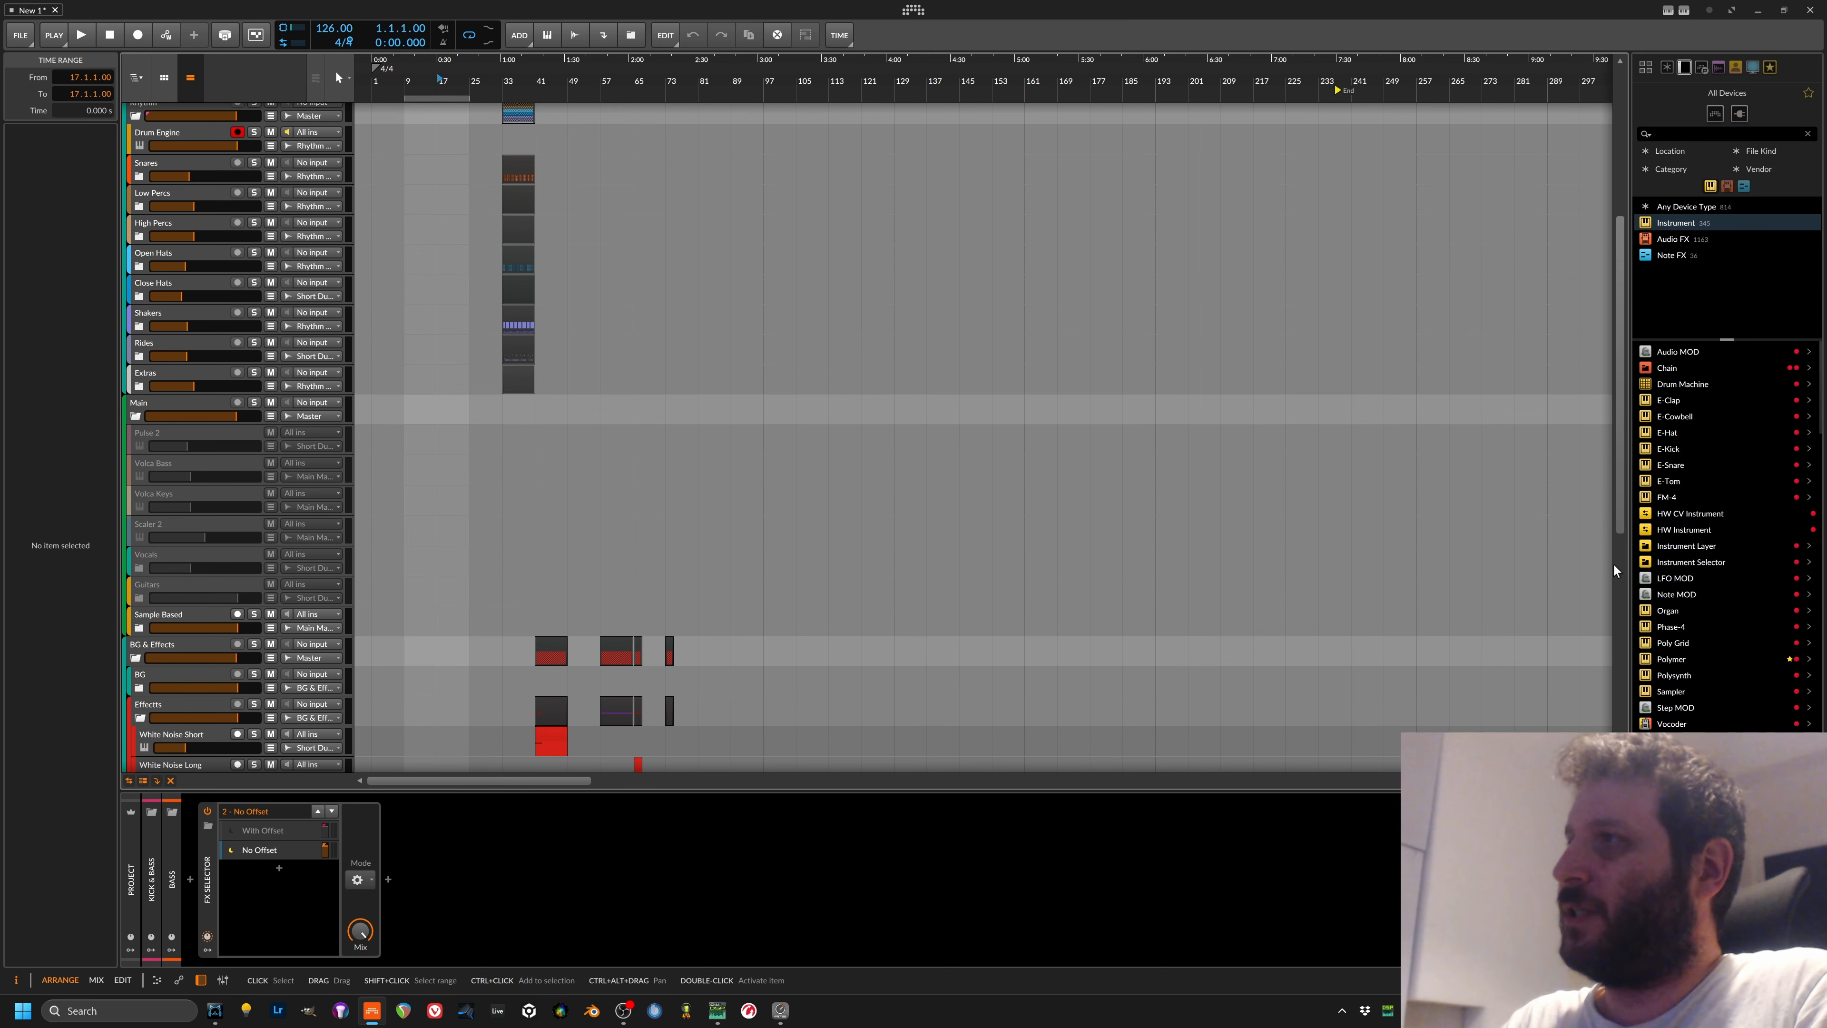
scroll(1707, 571, "down", 10)
scroll(1708, 572, "down", 10)
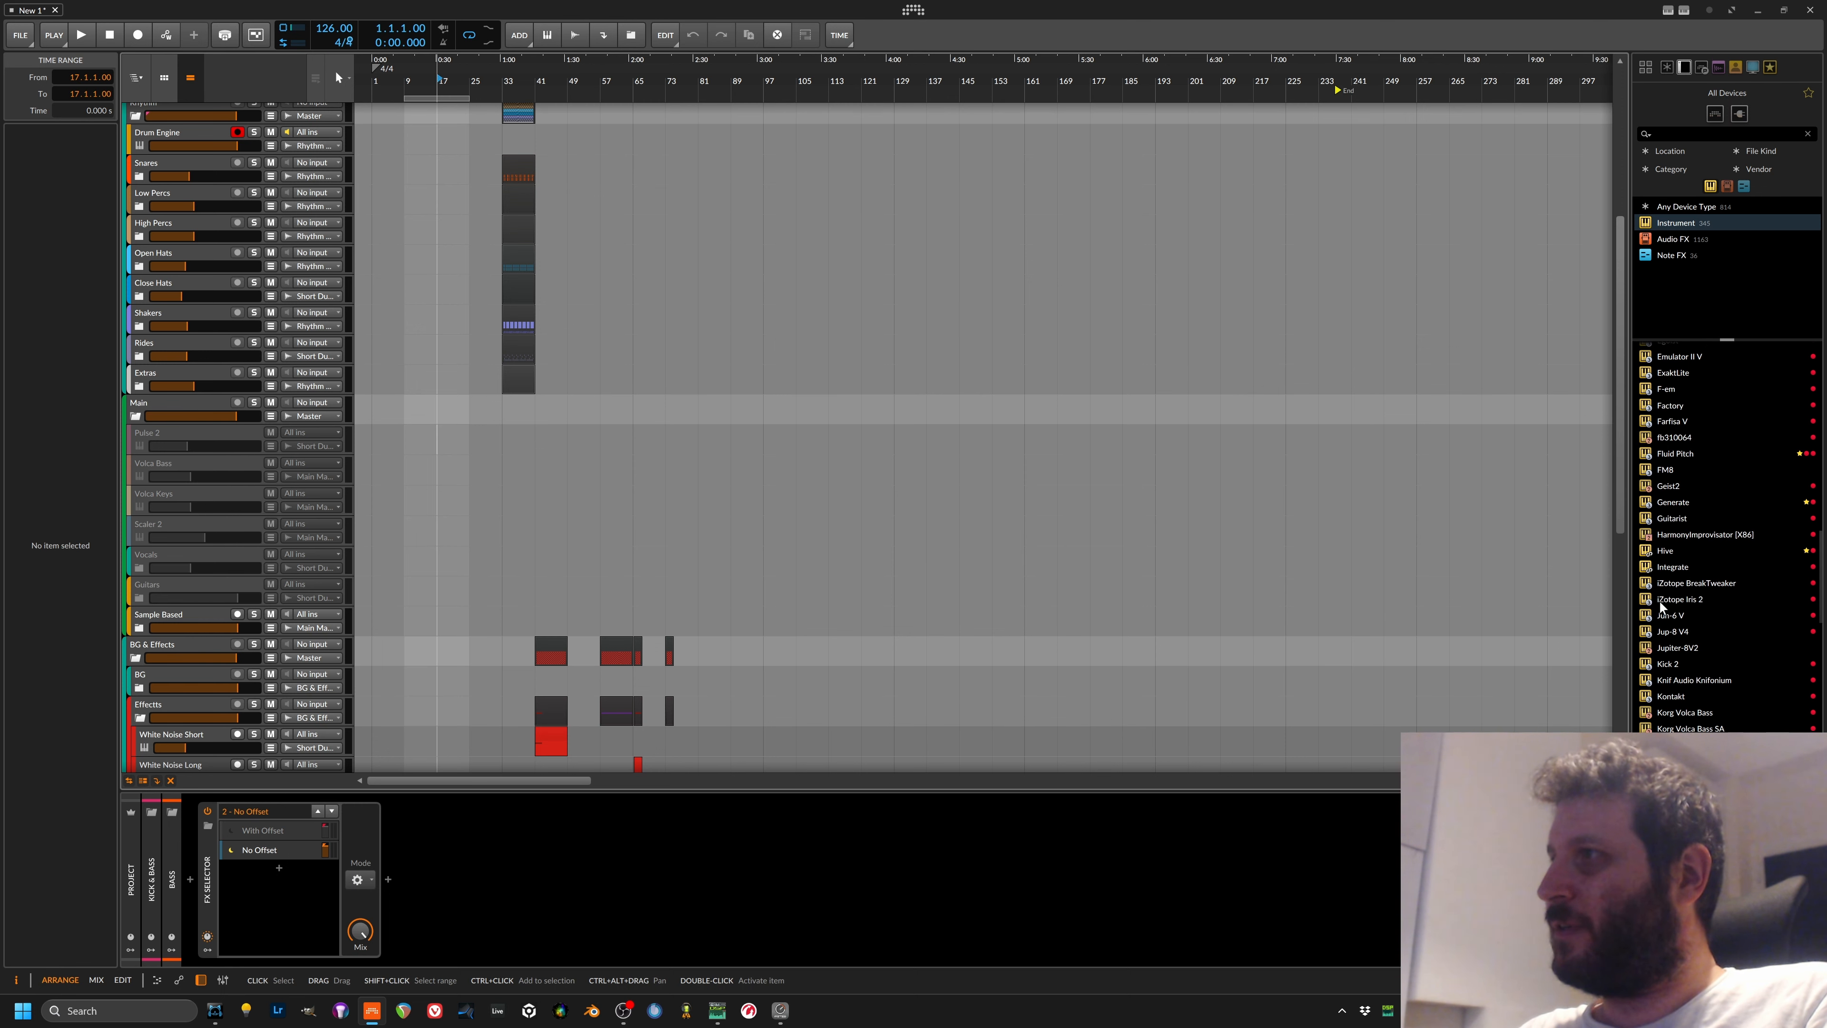
left_click_drag(1665, 550, 302, 435)
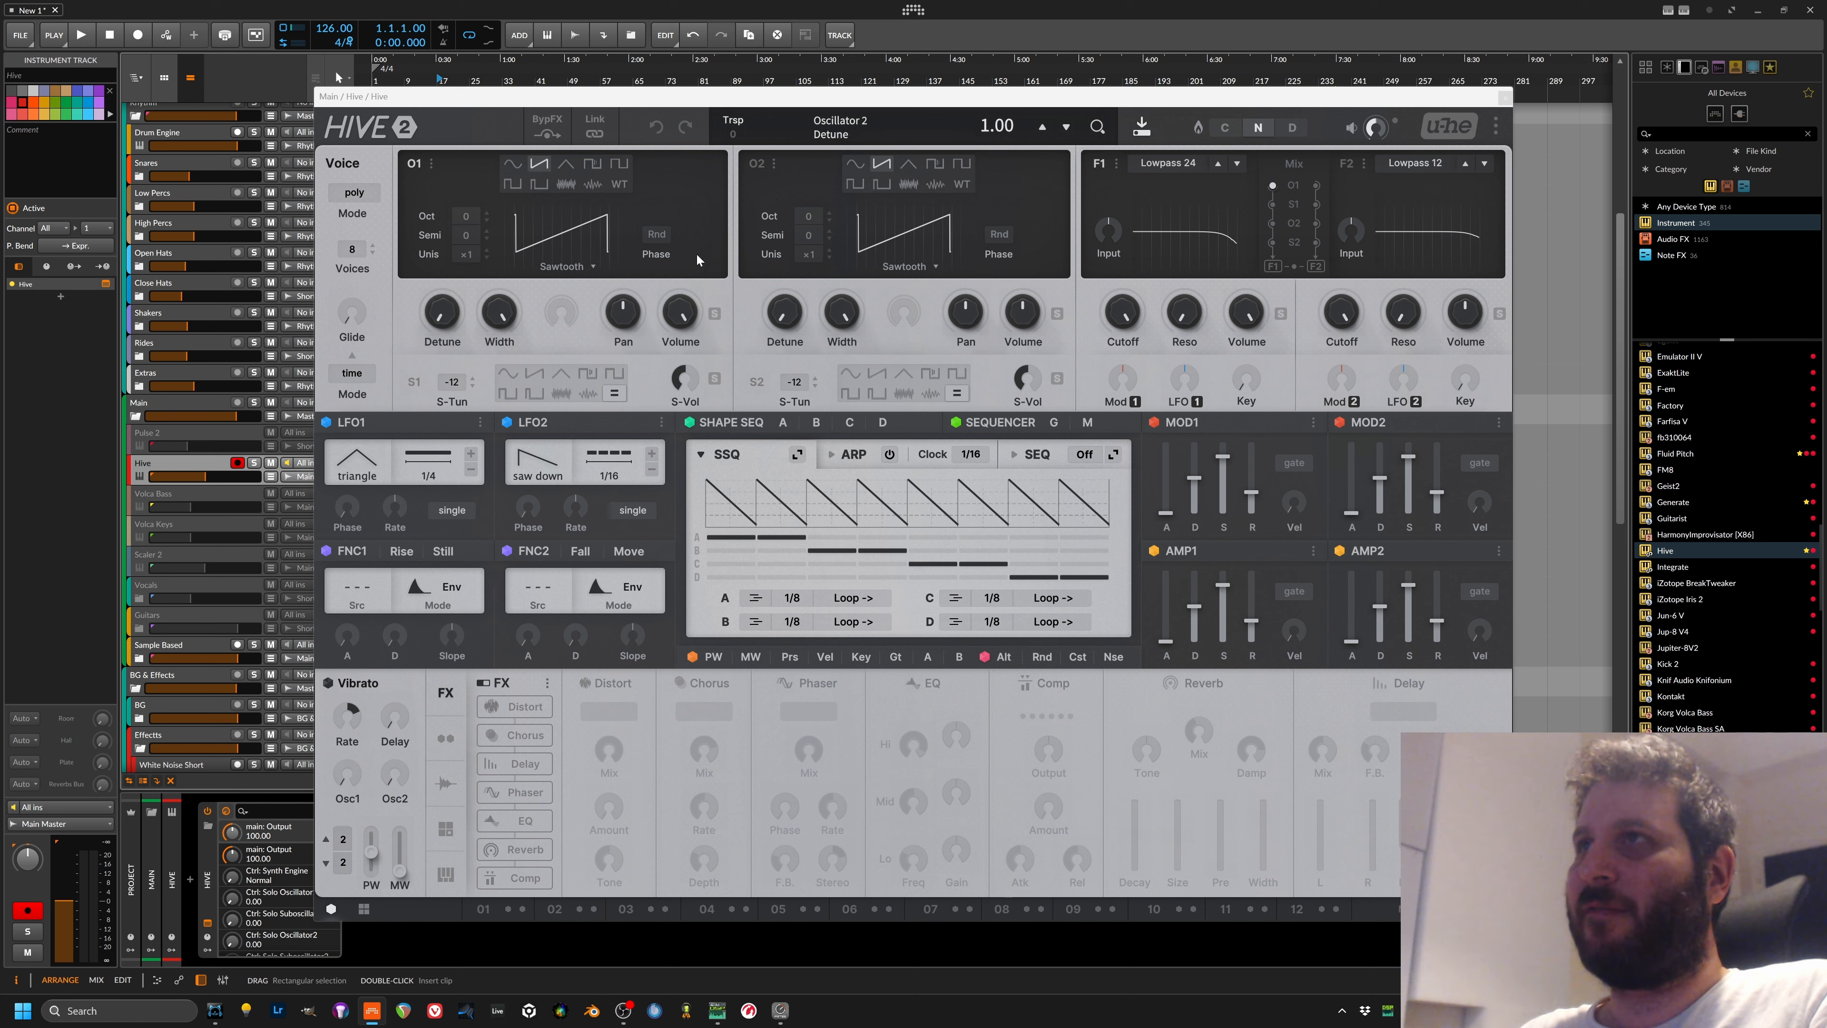
Step: Raise the Hive track's volume to 0.0 dB
left_click_drag(205, 476, 234, 478)
key("ctrl+z")
left_click(225, 471, "ctrl")
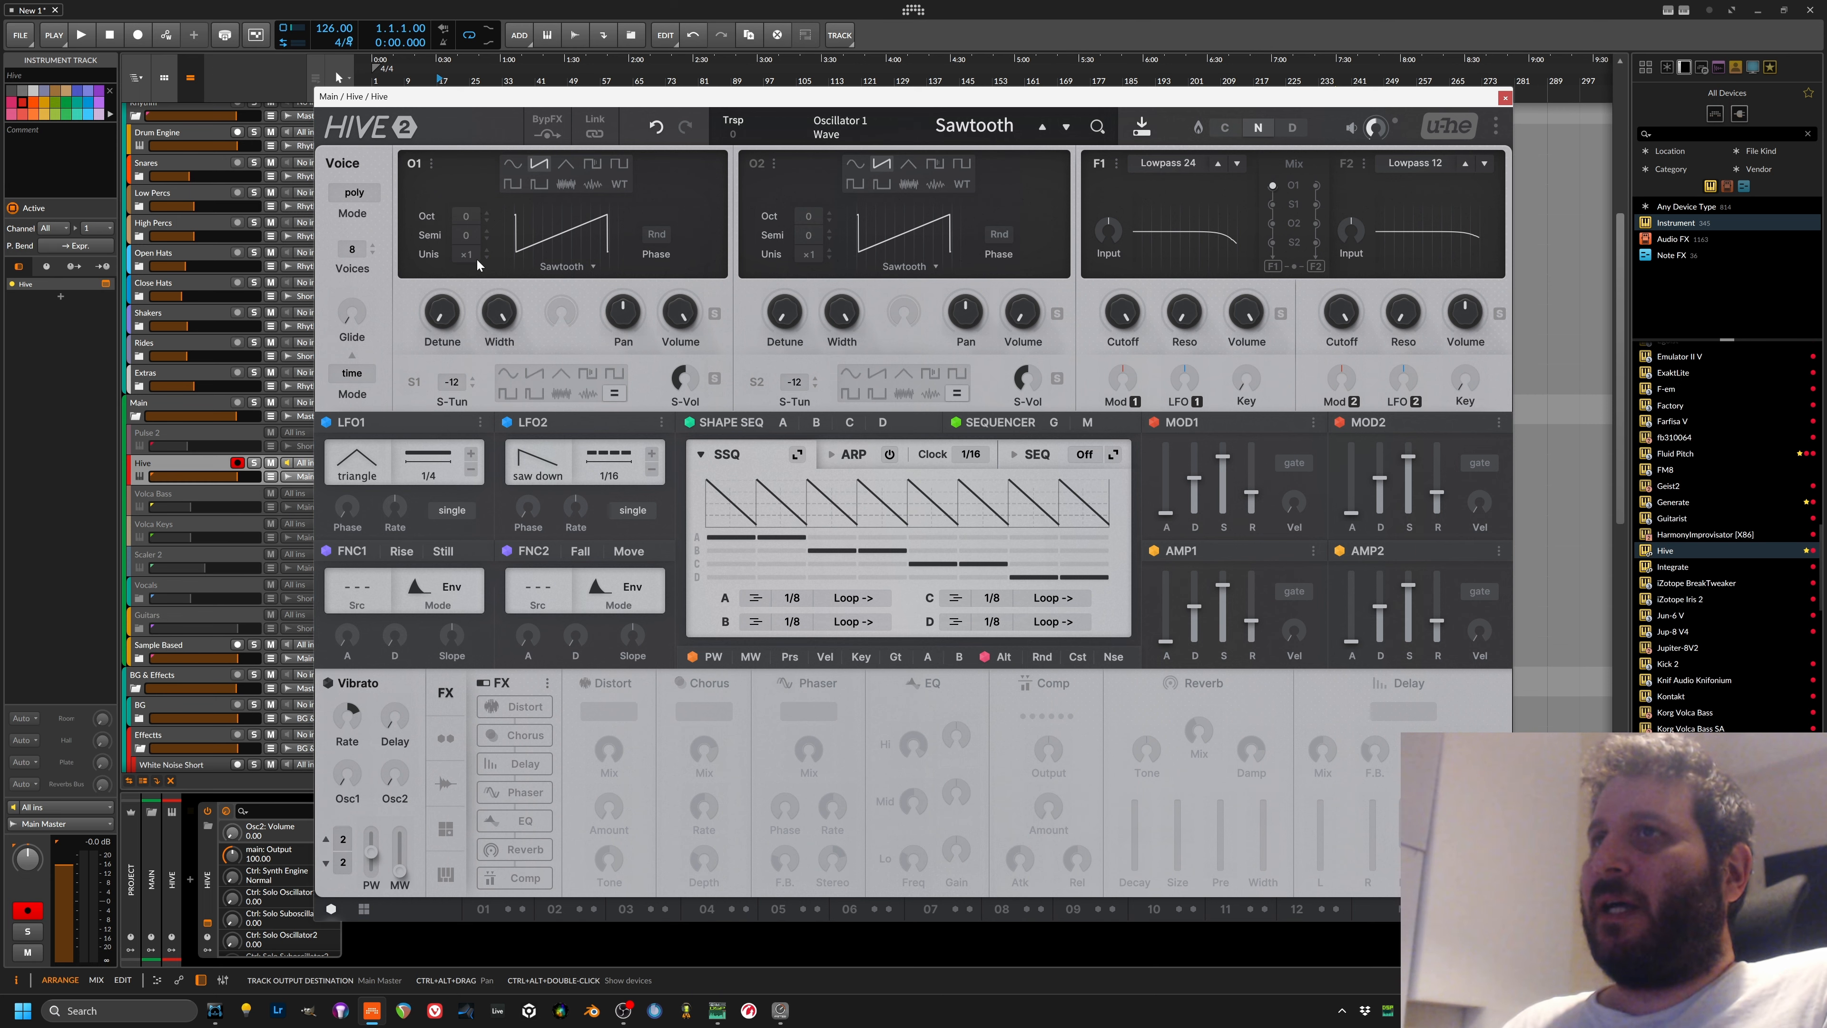
Step: Set Hive's oscillator 1 to a sine wave and raise the main output to 200
left_click(512, 163)
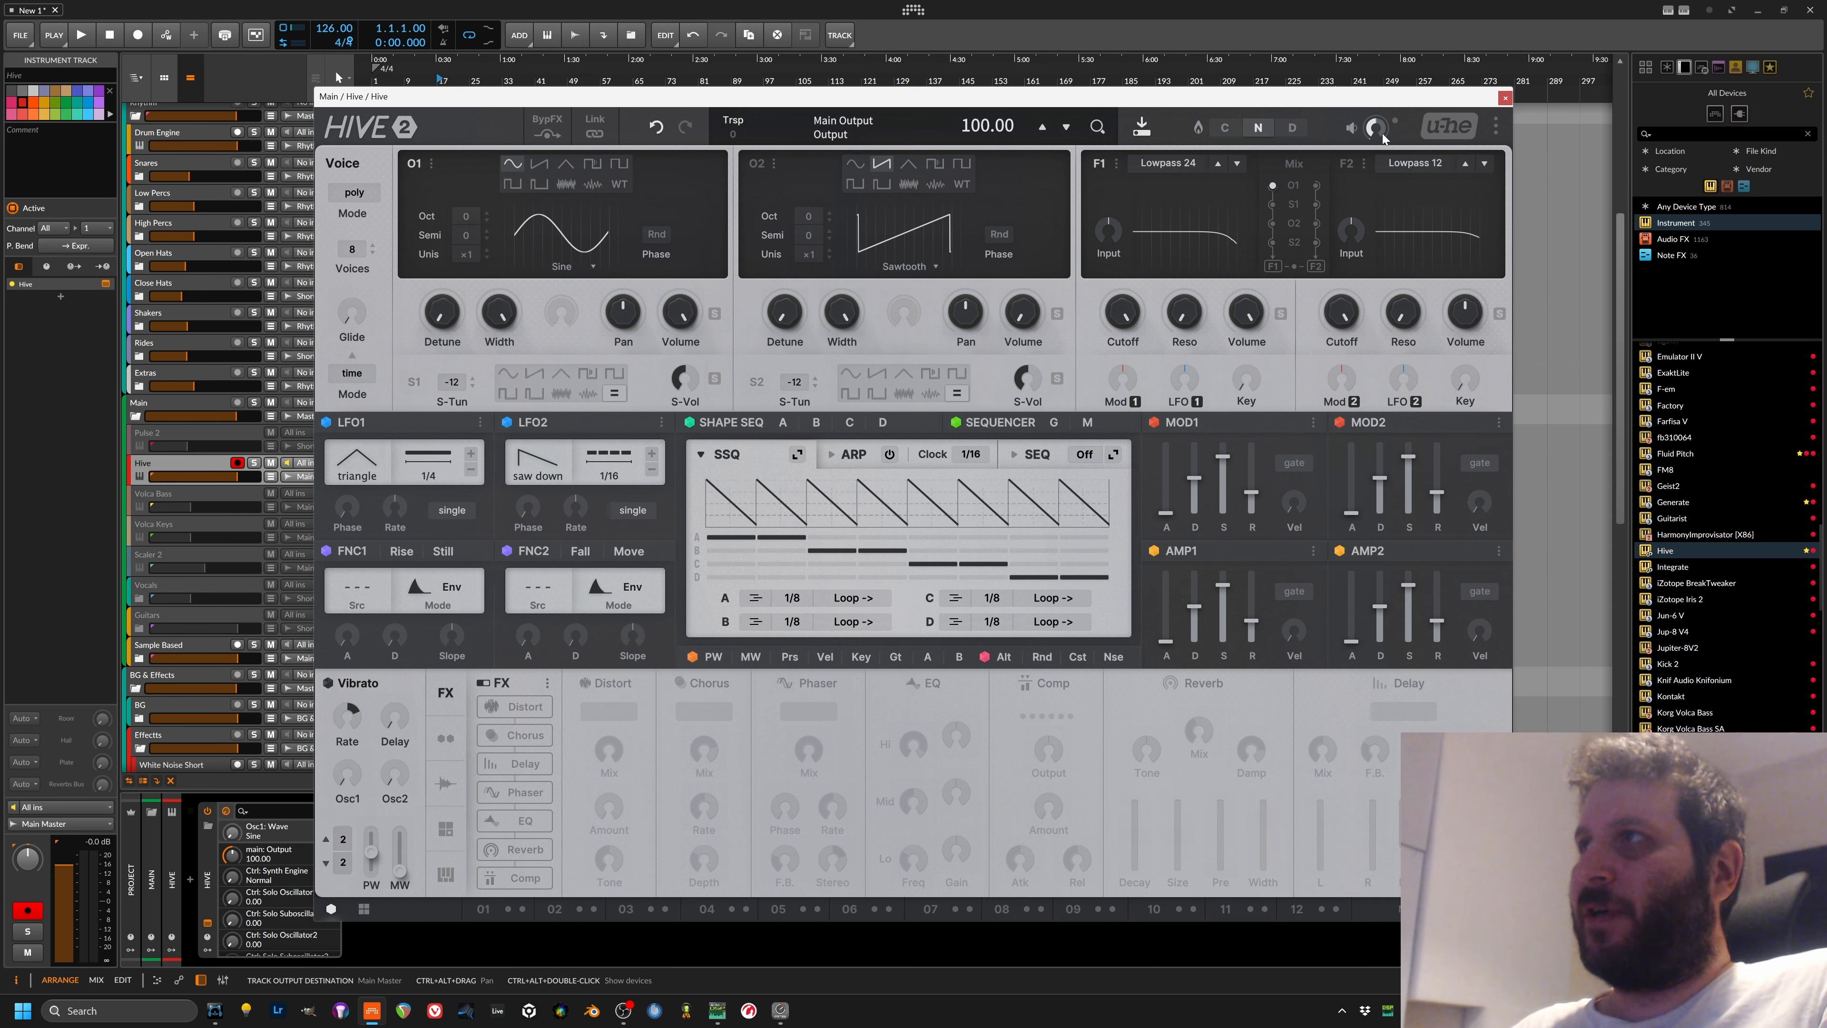
scroll(1376, 128, "up", 5)
left_click_drag(1283, 98, 1620, 93)
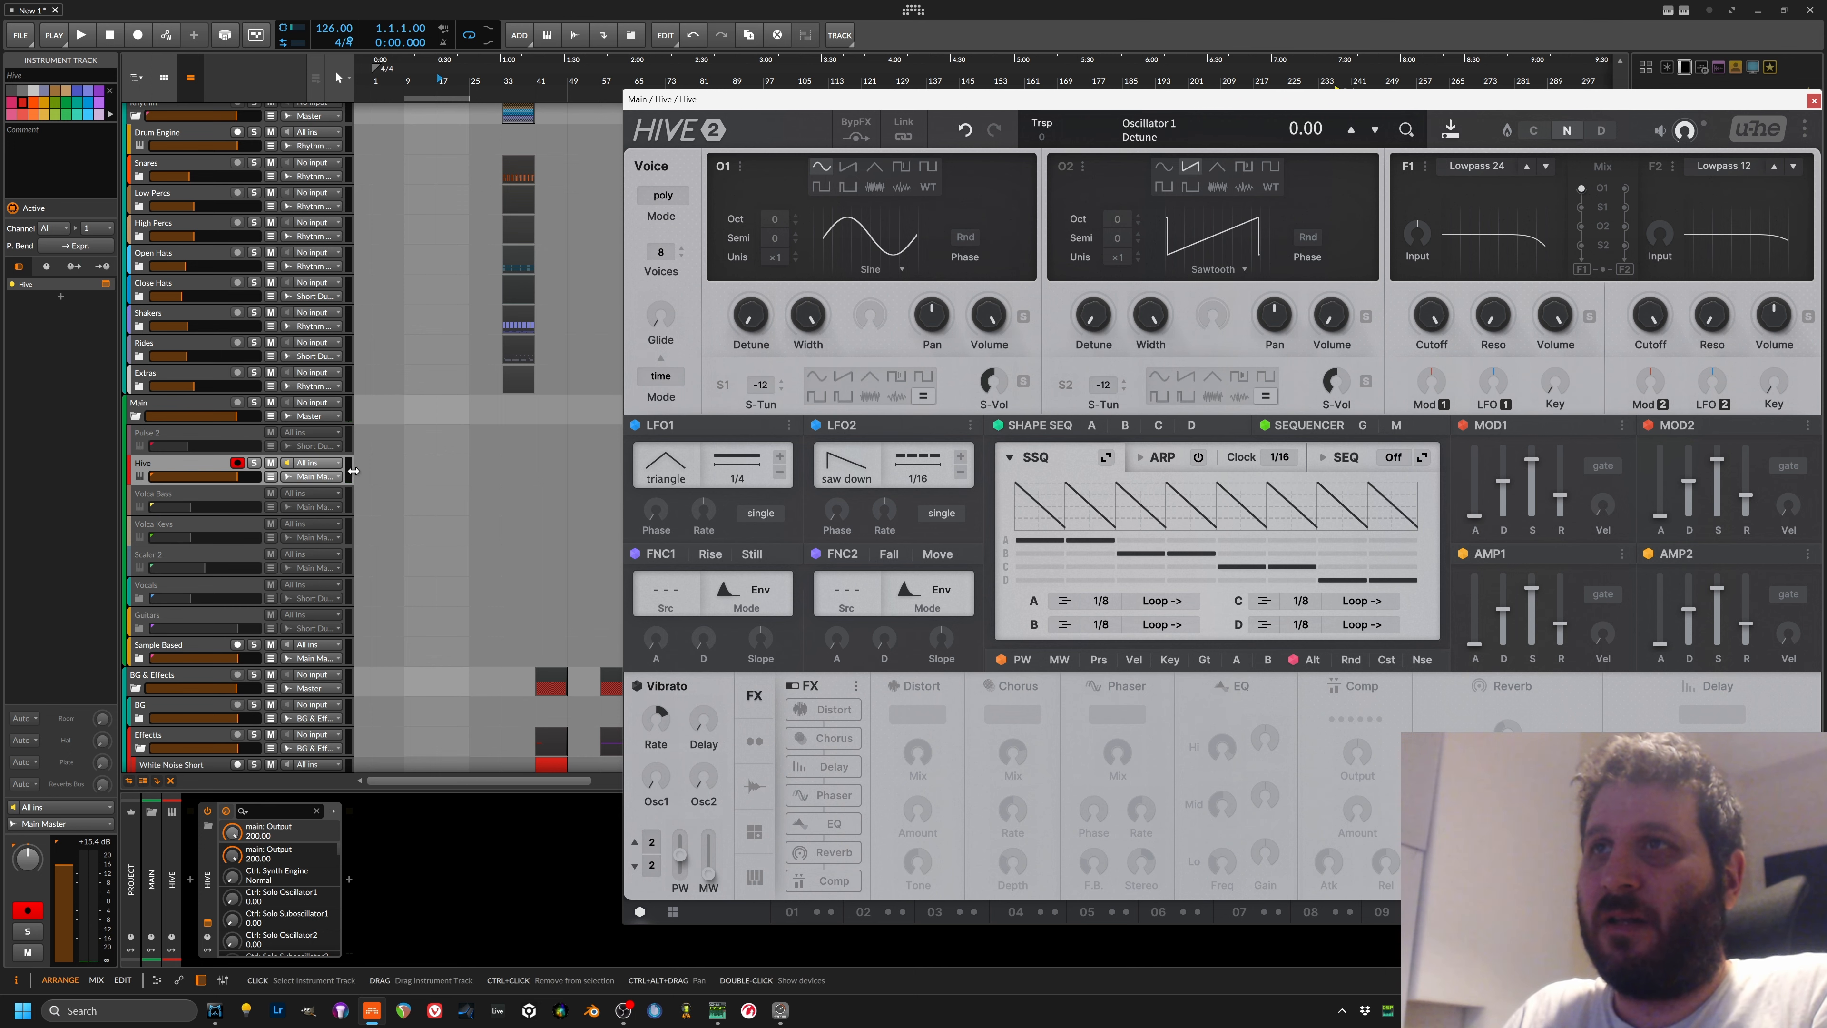
Step: Insert an empty clip on the Hive track from bar 9 to bar 25, open it for note editing and close the Hive window
double_click(408, 469)
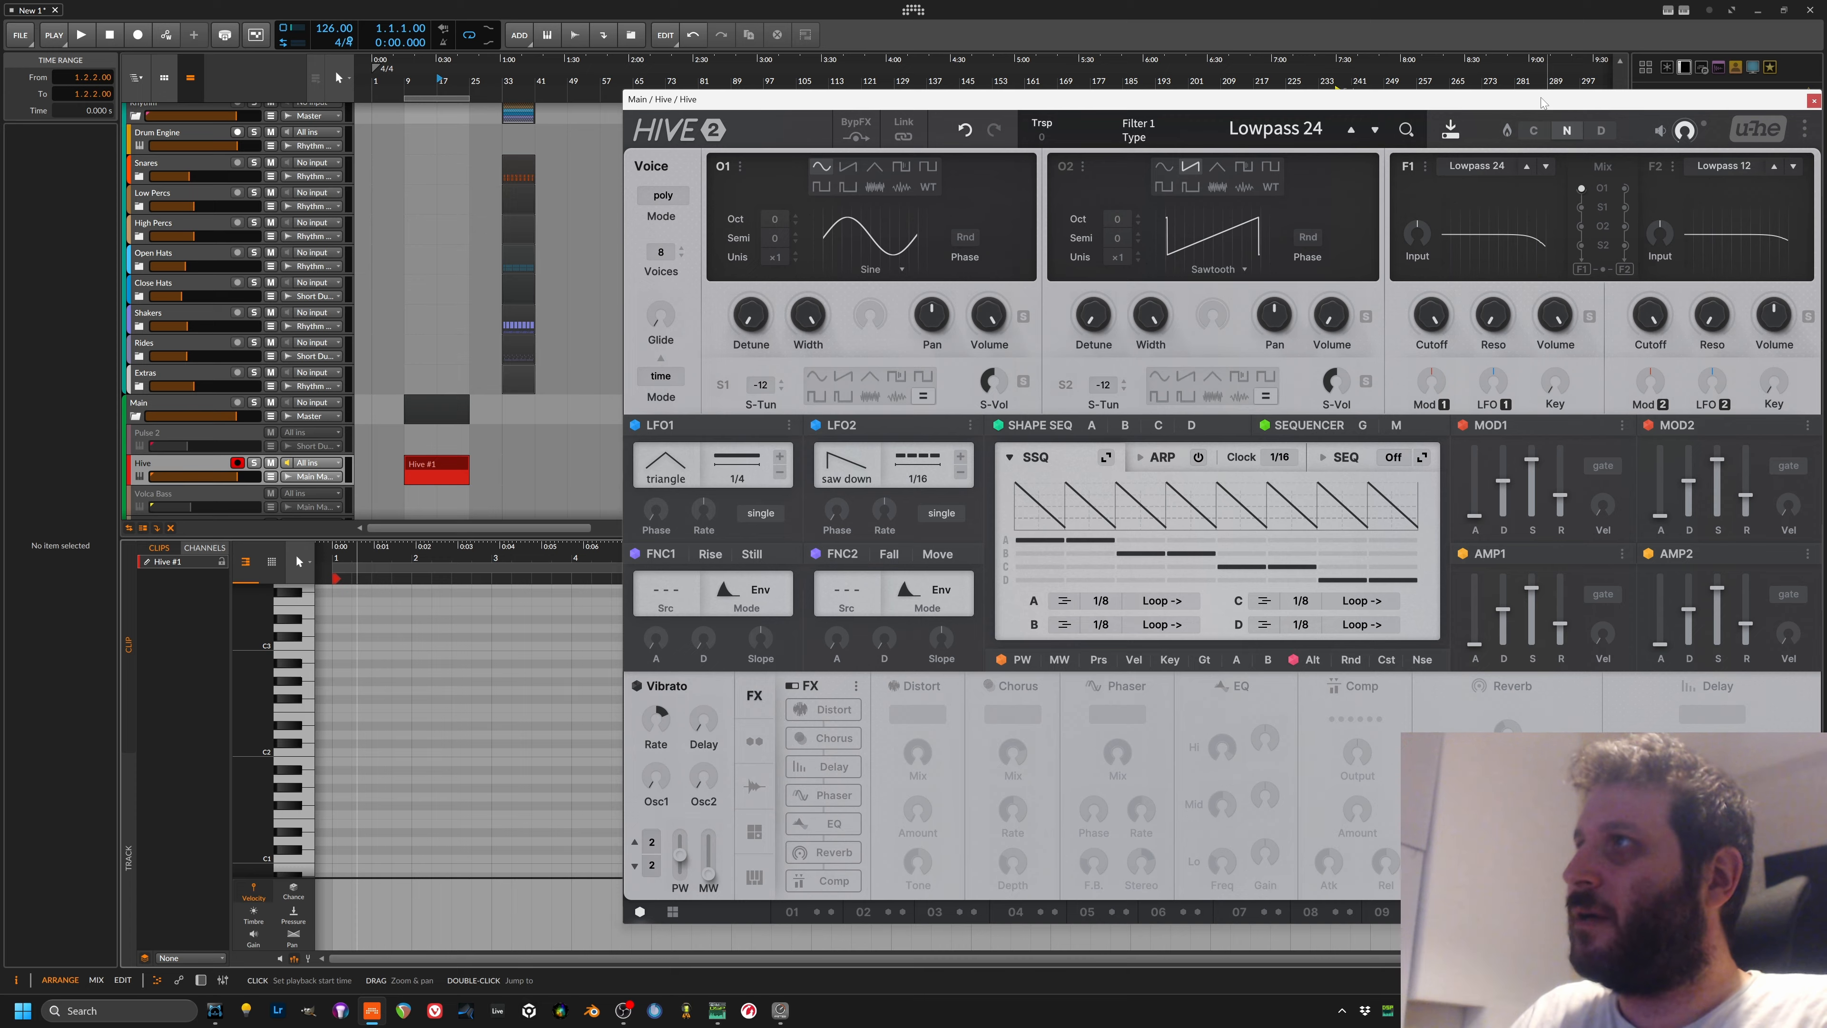
left_click_drag(1789, 94, 1339, 90)
left_click(1364, 97)
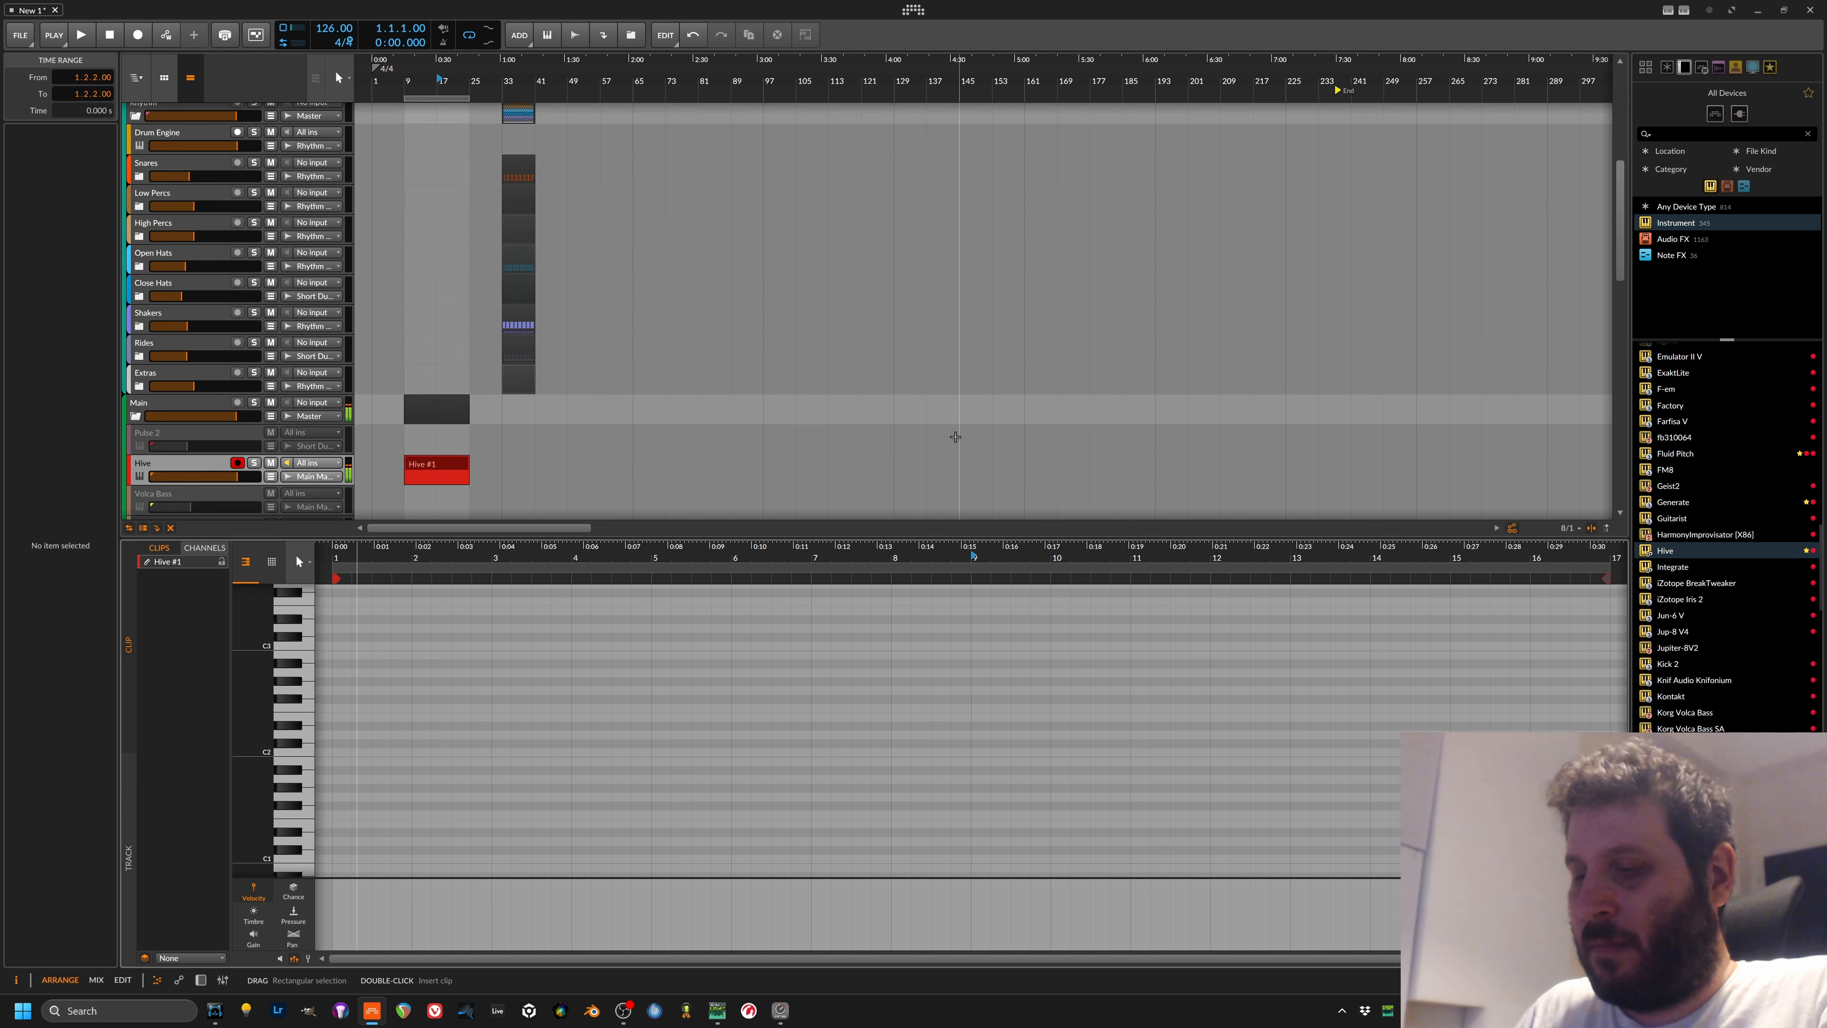
Step: Add a two-bar chord E2, A2, G3, B3 at the clip's start and another, F#2, A2, F3, A3, from bar 3
scroll(778, 707, "up", 3)
left_click_drag(362, 822, 592, 684)
key("space")
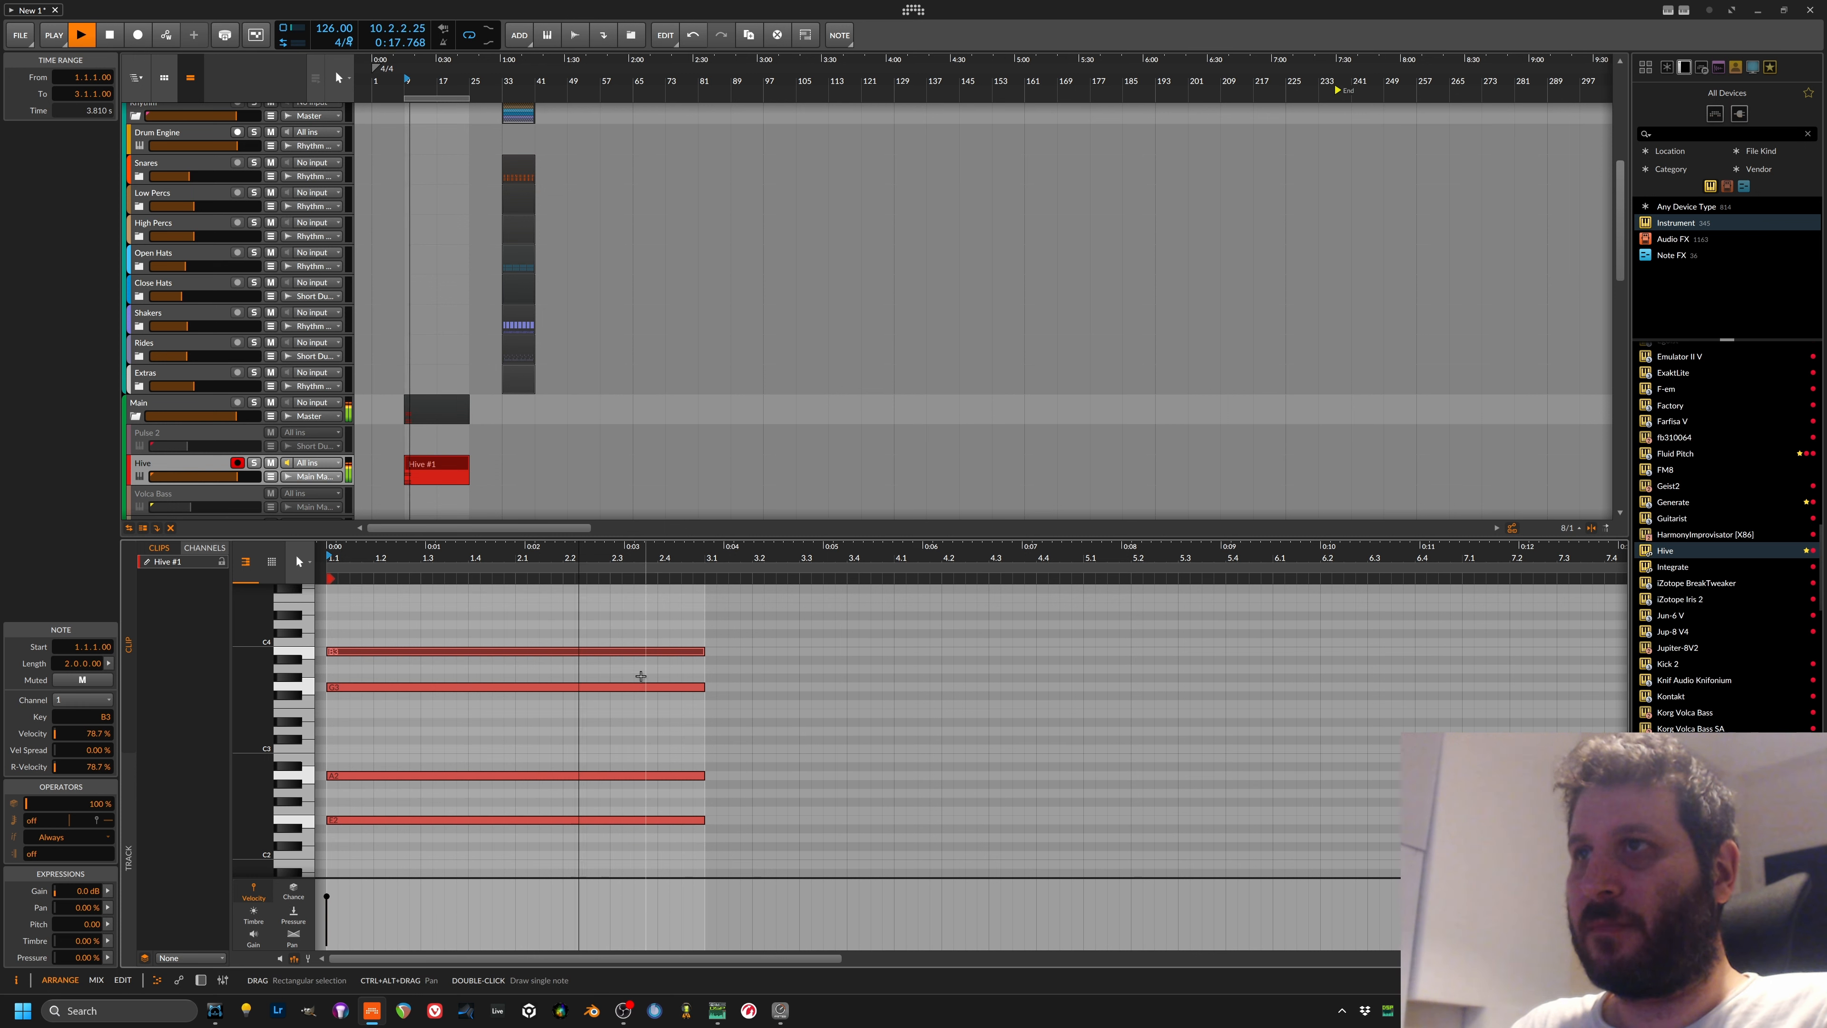
key("space")
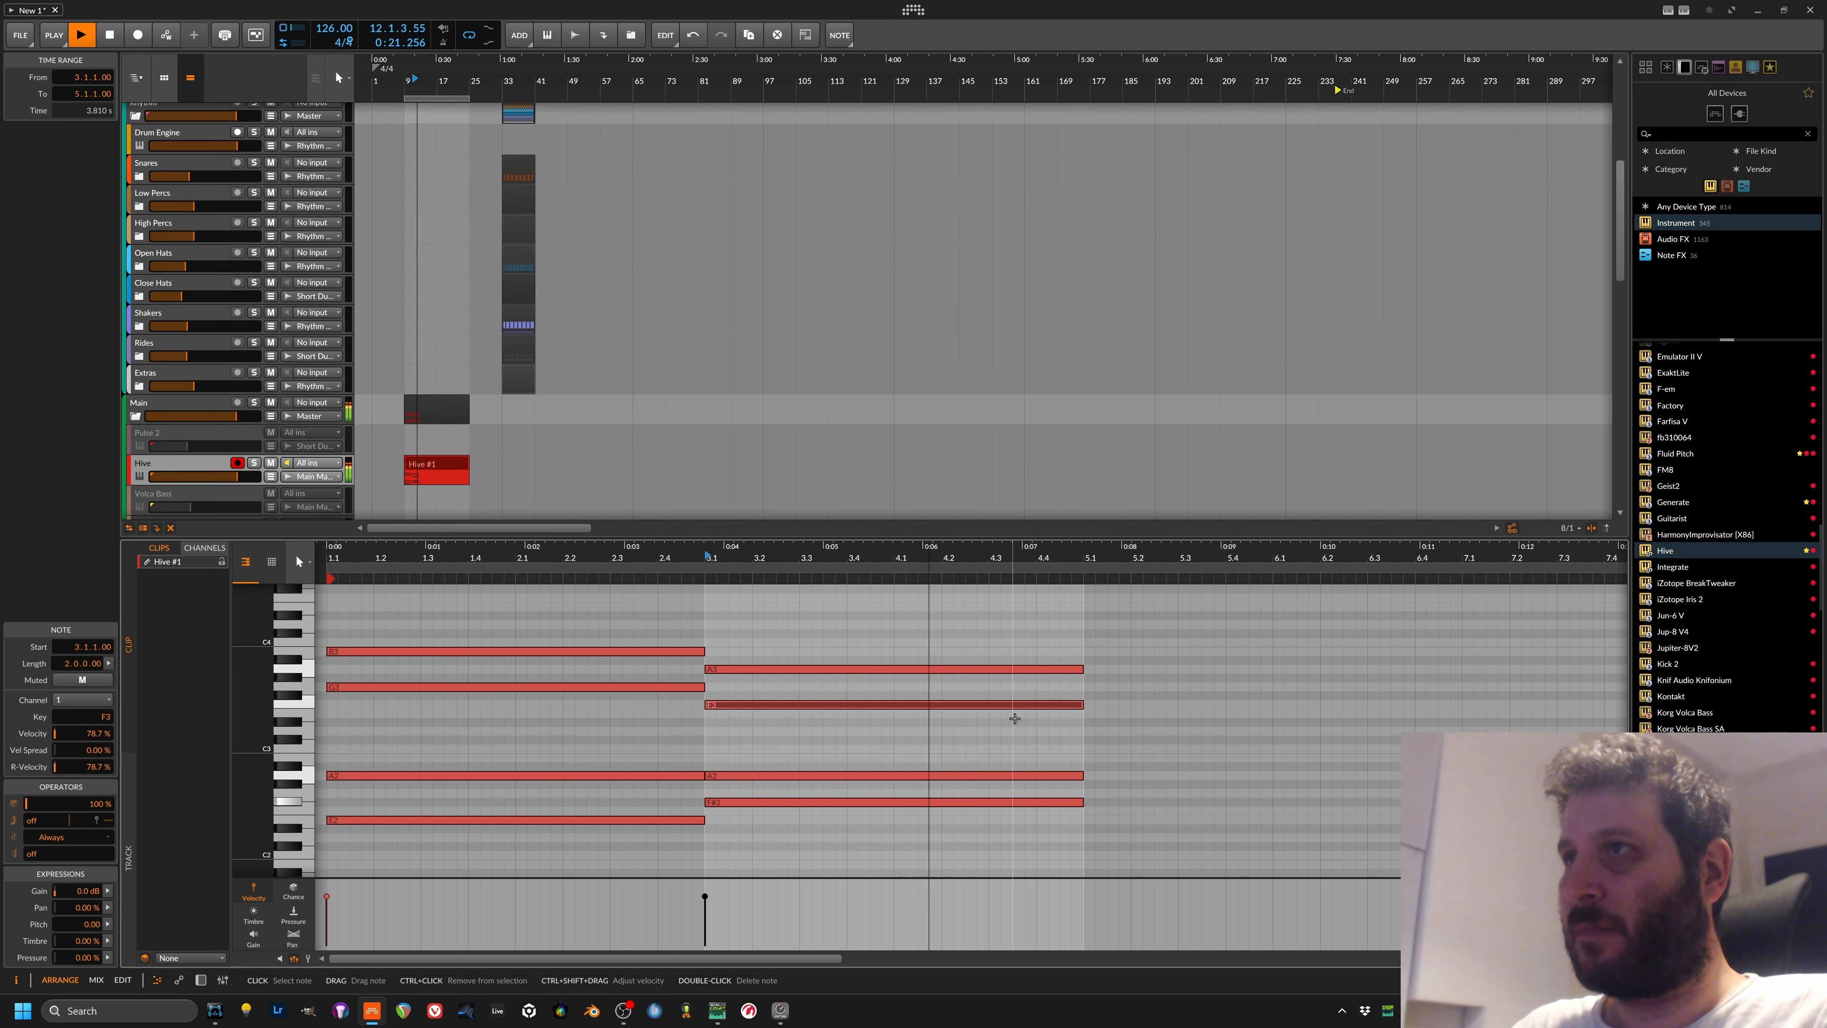
Step: Duplicate the second chord to bar 5 and transpose its notes to G2, C3, E3 and G3, checking them by playback
key("ctrl+d")
left_click(1150, 678)
left_click(1161, 671)
left_click_drag(1161, 671, 1163, 683)
key("Down")
key("space")
left_click_drag(1158, 746, 1141, 695)
key("Up")
key("Up")
key("Up")
key("space")
key("space")
key("Down")
key("space")
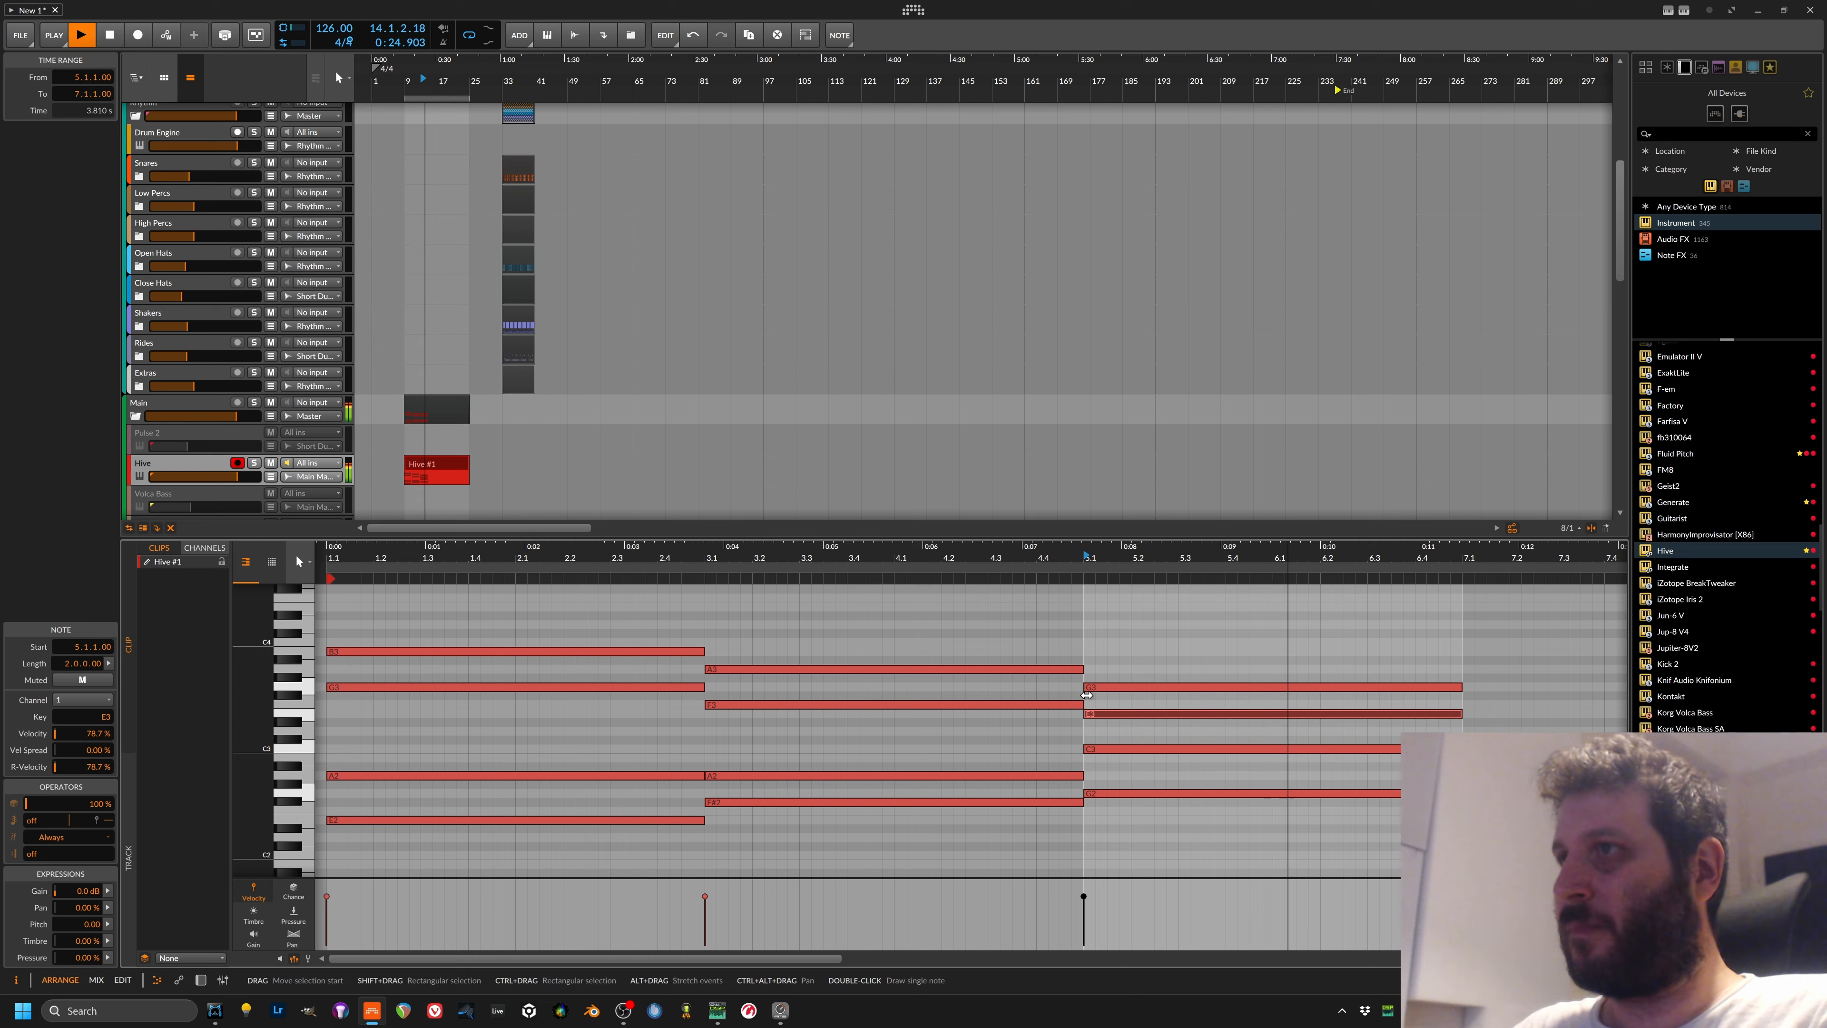
Step: Lengthen all four notes of the third chord to four bars, ending at bar 9
key("space")
scroll(1125, 659, "down", 5)
left_click_drag(1126, 657, 1184, 799)
left_click_drag(1225, 794, 1351, 806)
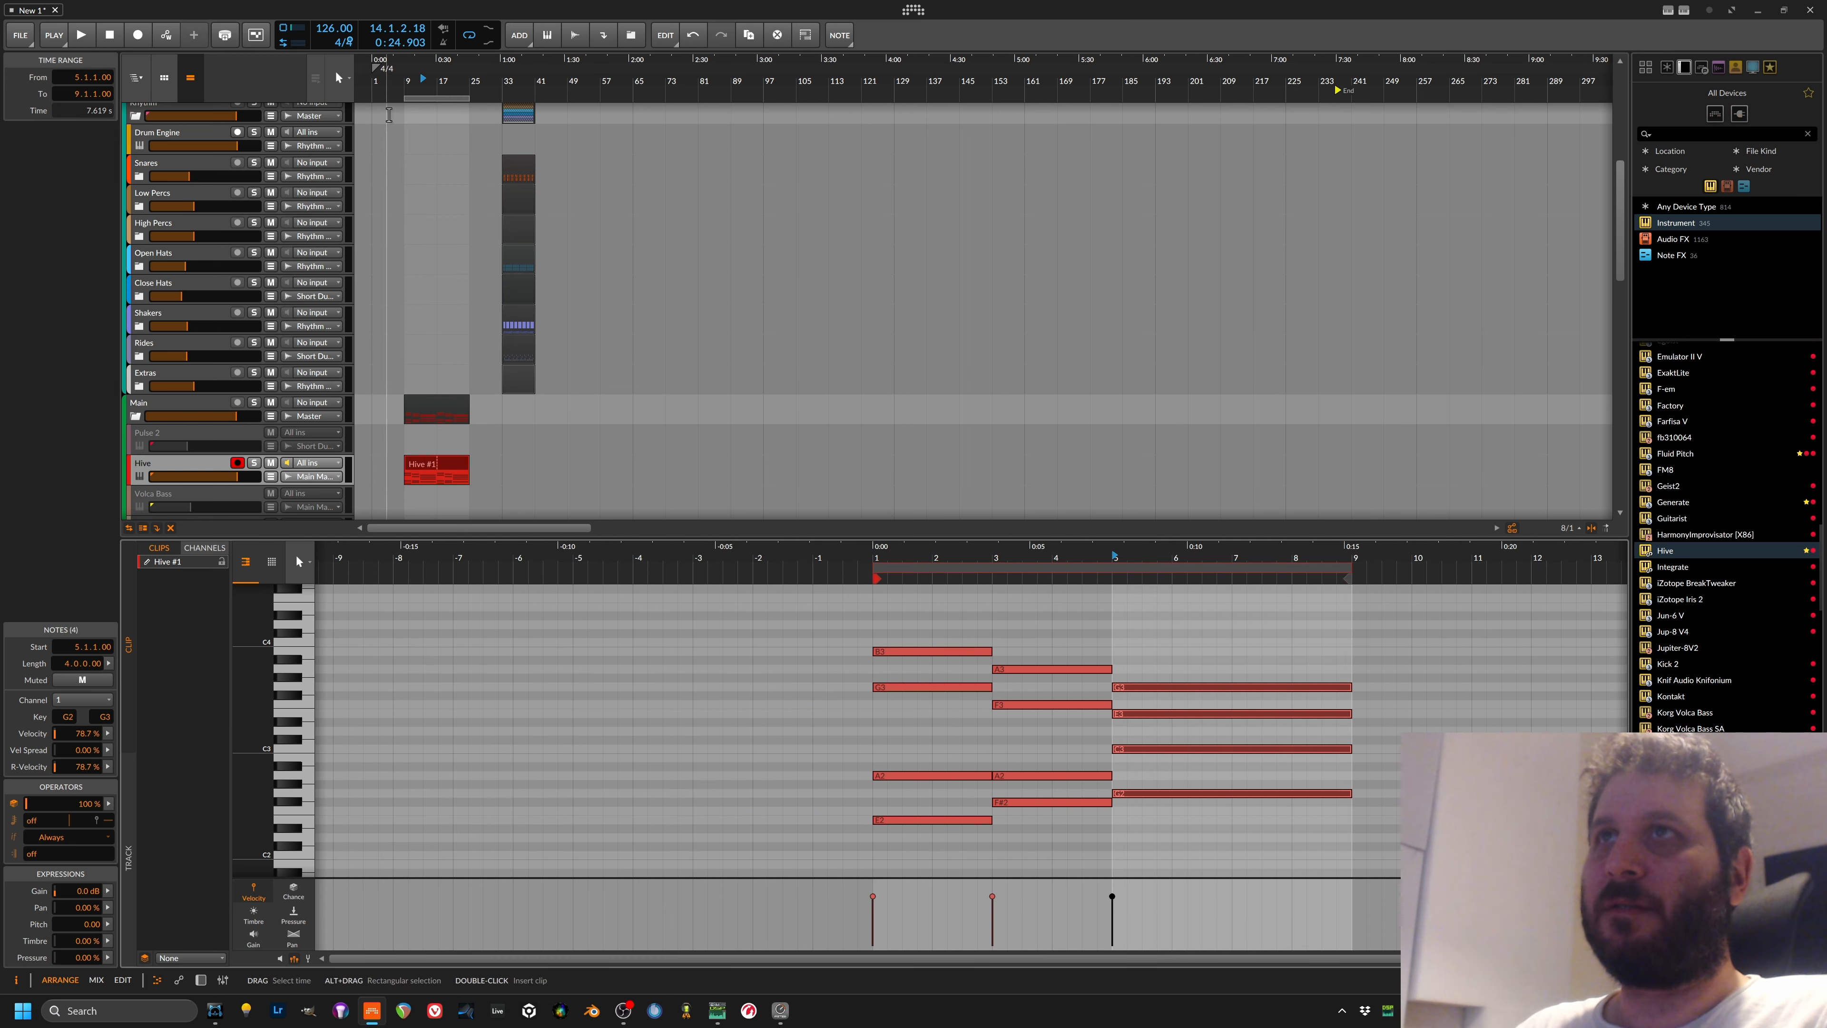
Step: Play the Hive clip from bar 9 to listen to the whole chord progression
key("space")
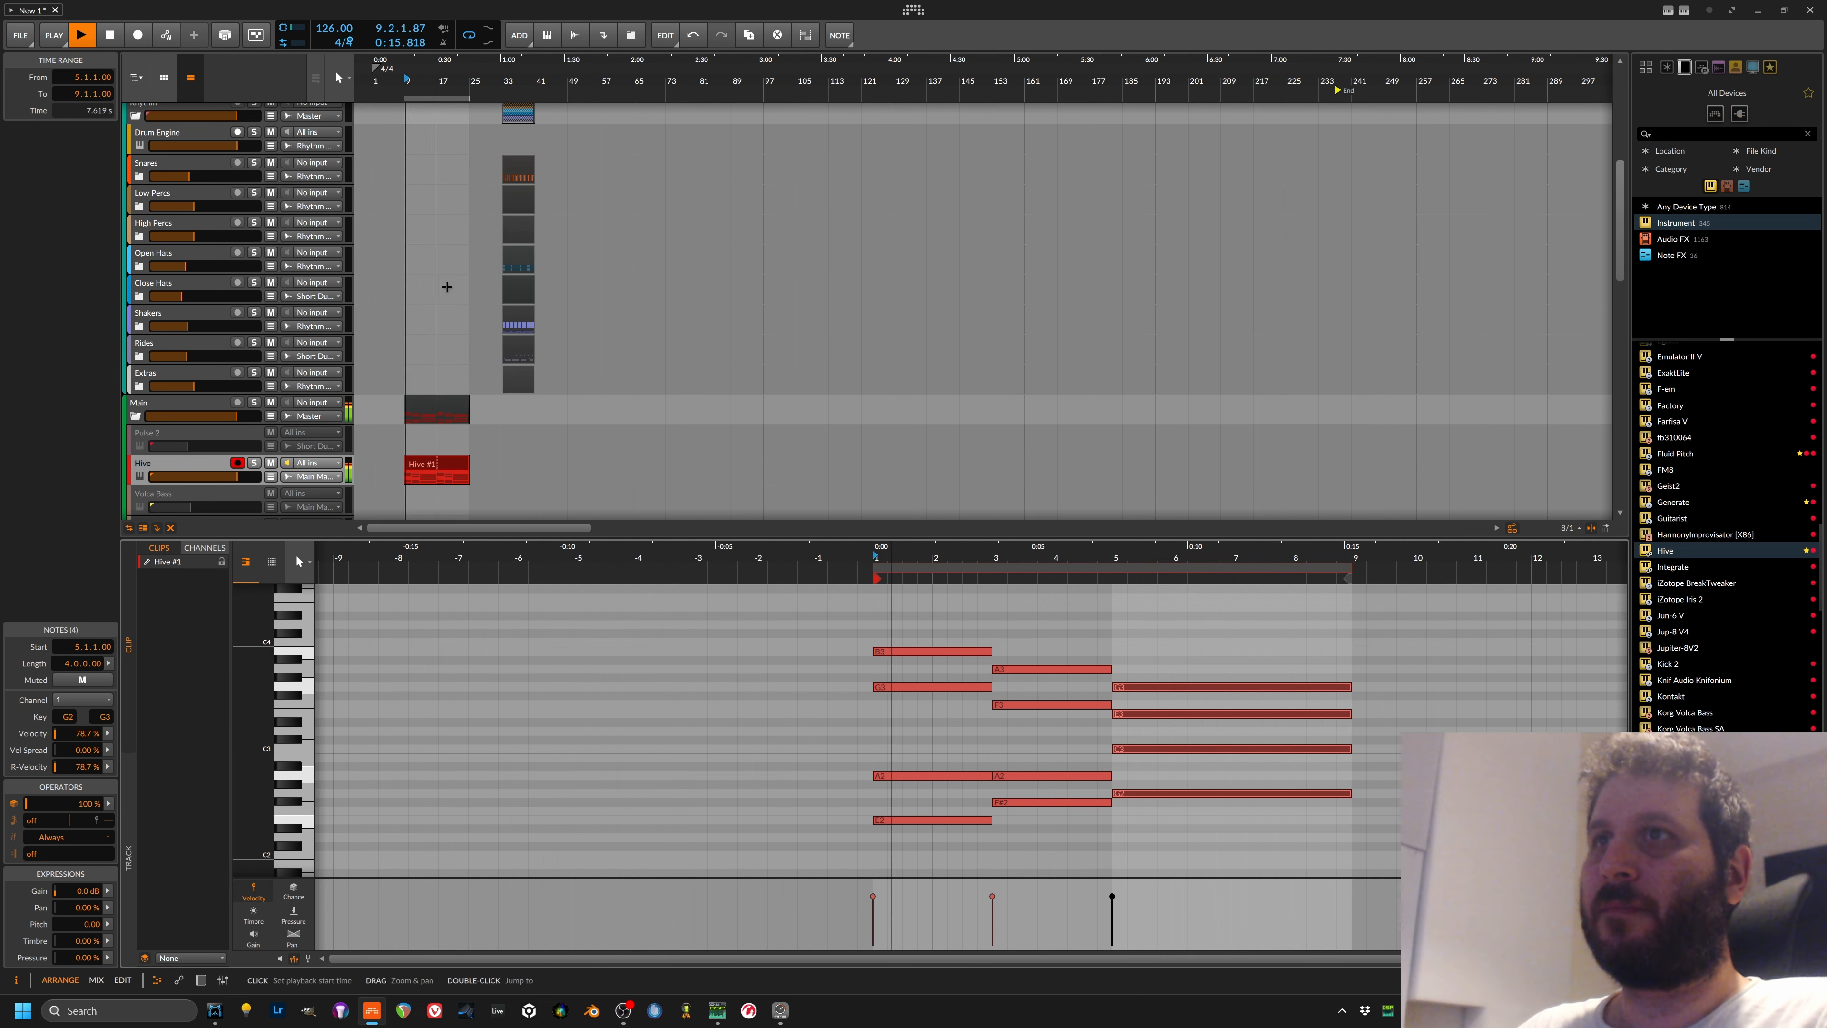
left_click(985, 751)
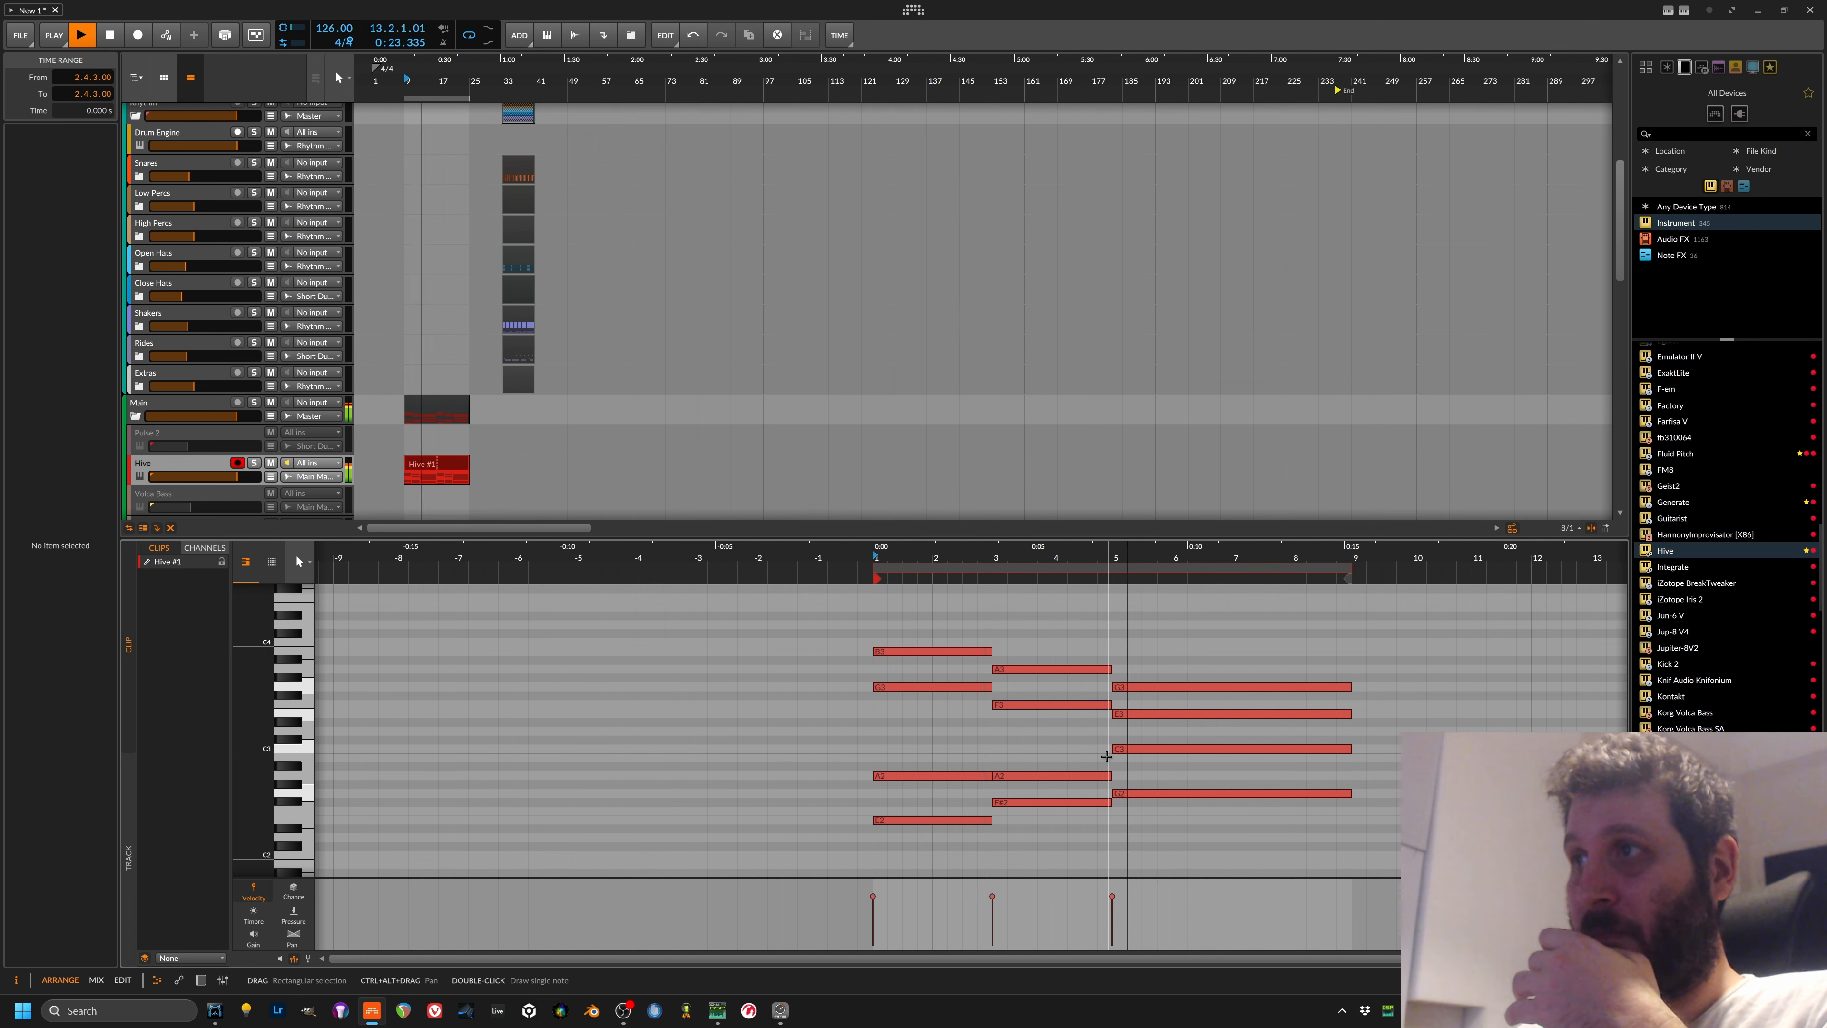
left_click(1171, 742)
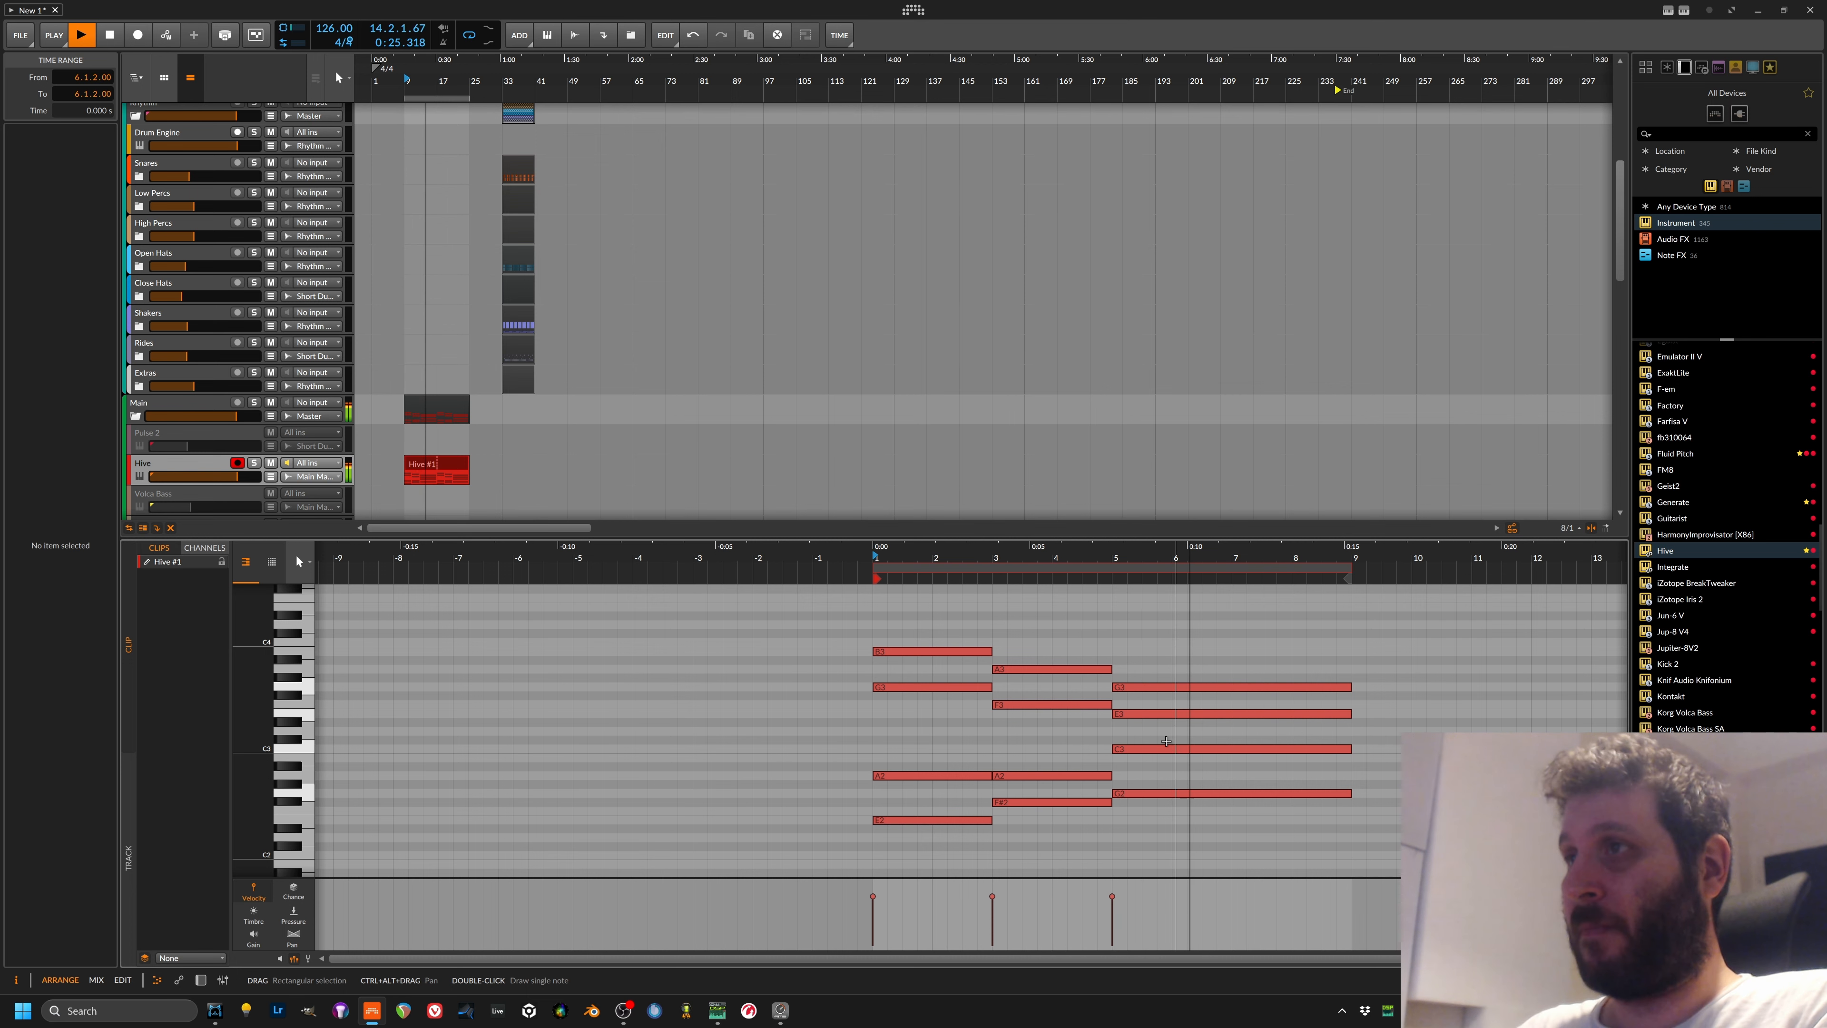
Step: Reopen the Hive track's synth window and set oscillator 2 to a sine wave
scroll(683, 430, "down", 3)
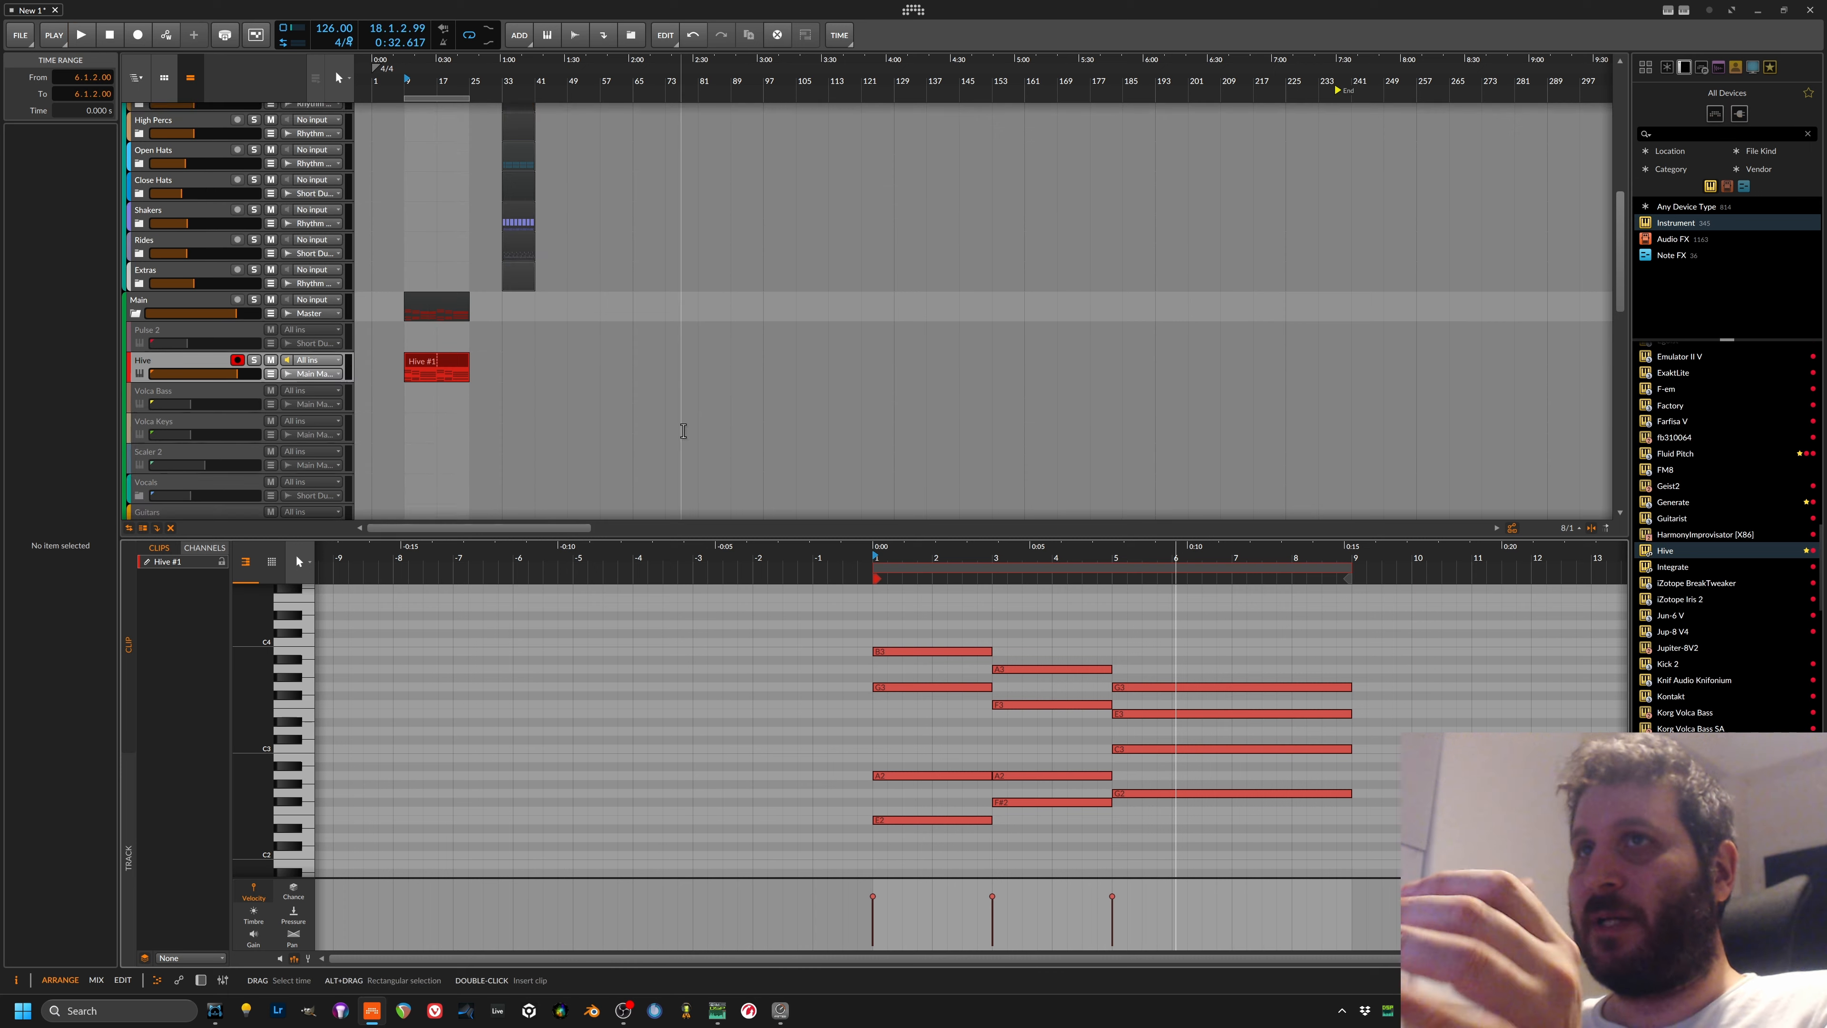
left_click(165, 366)
left_click(108, 284)
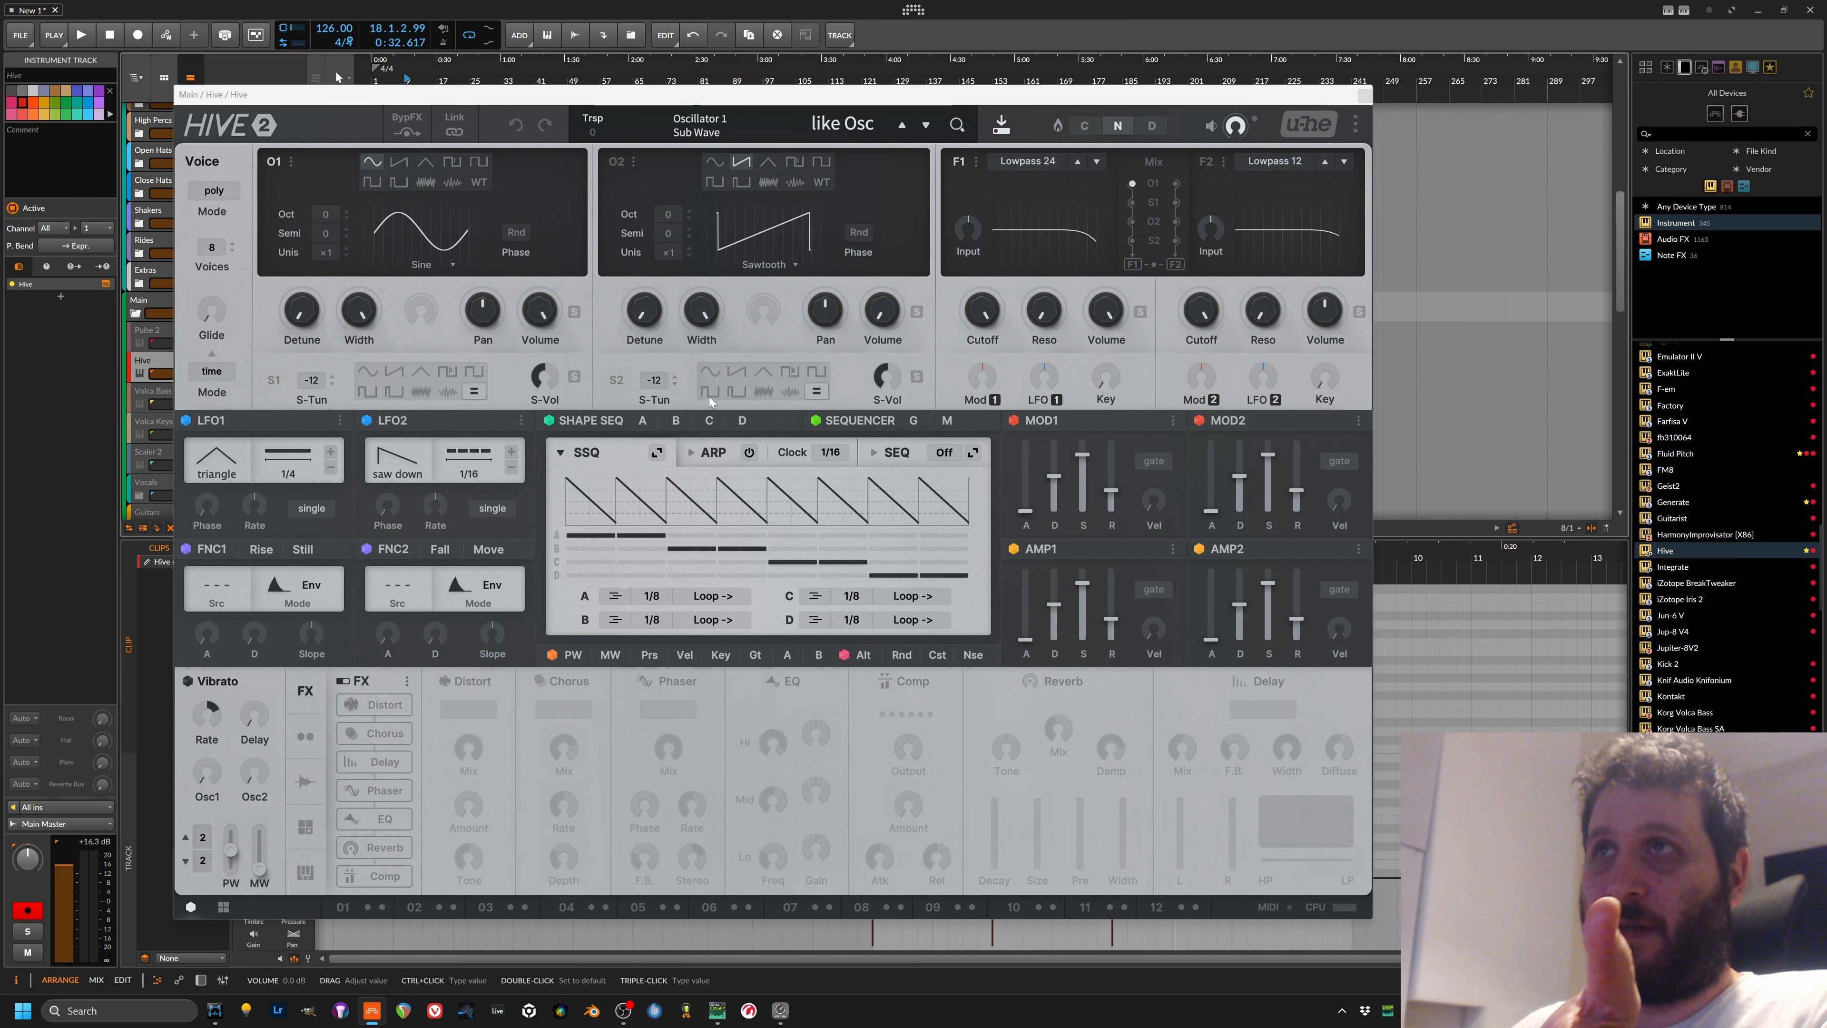
left_click(712, 166)
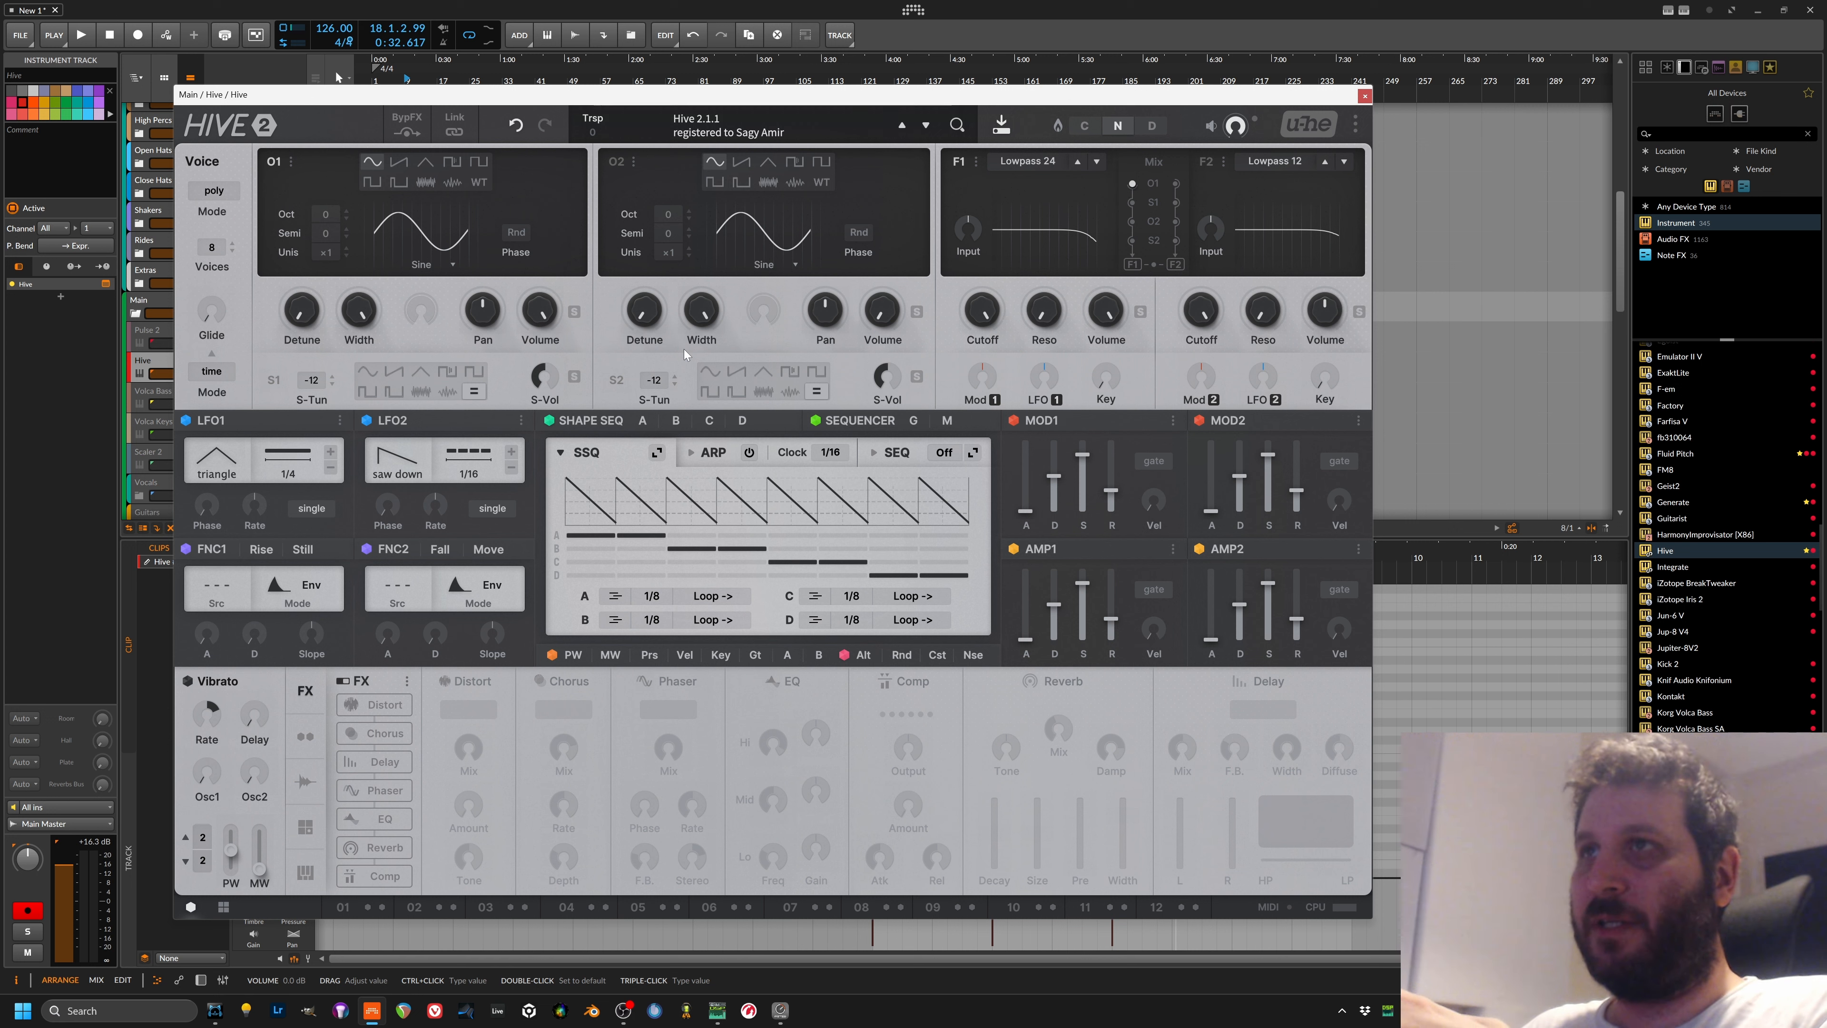
Step: Try two unison voices on oscillator 1 with the detune raised to about 31 while auditioning the chords
left_click_drag(650, 321, 648, 292)
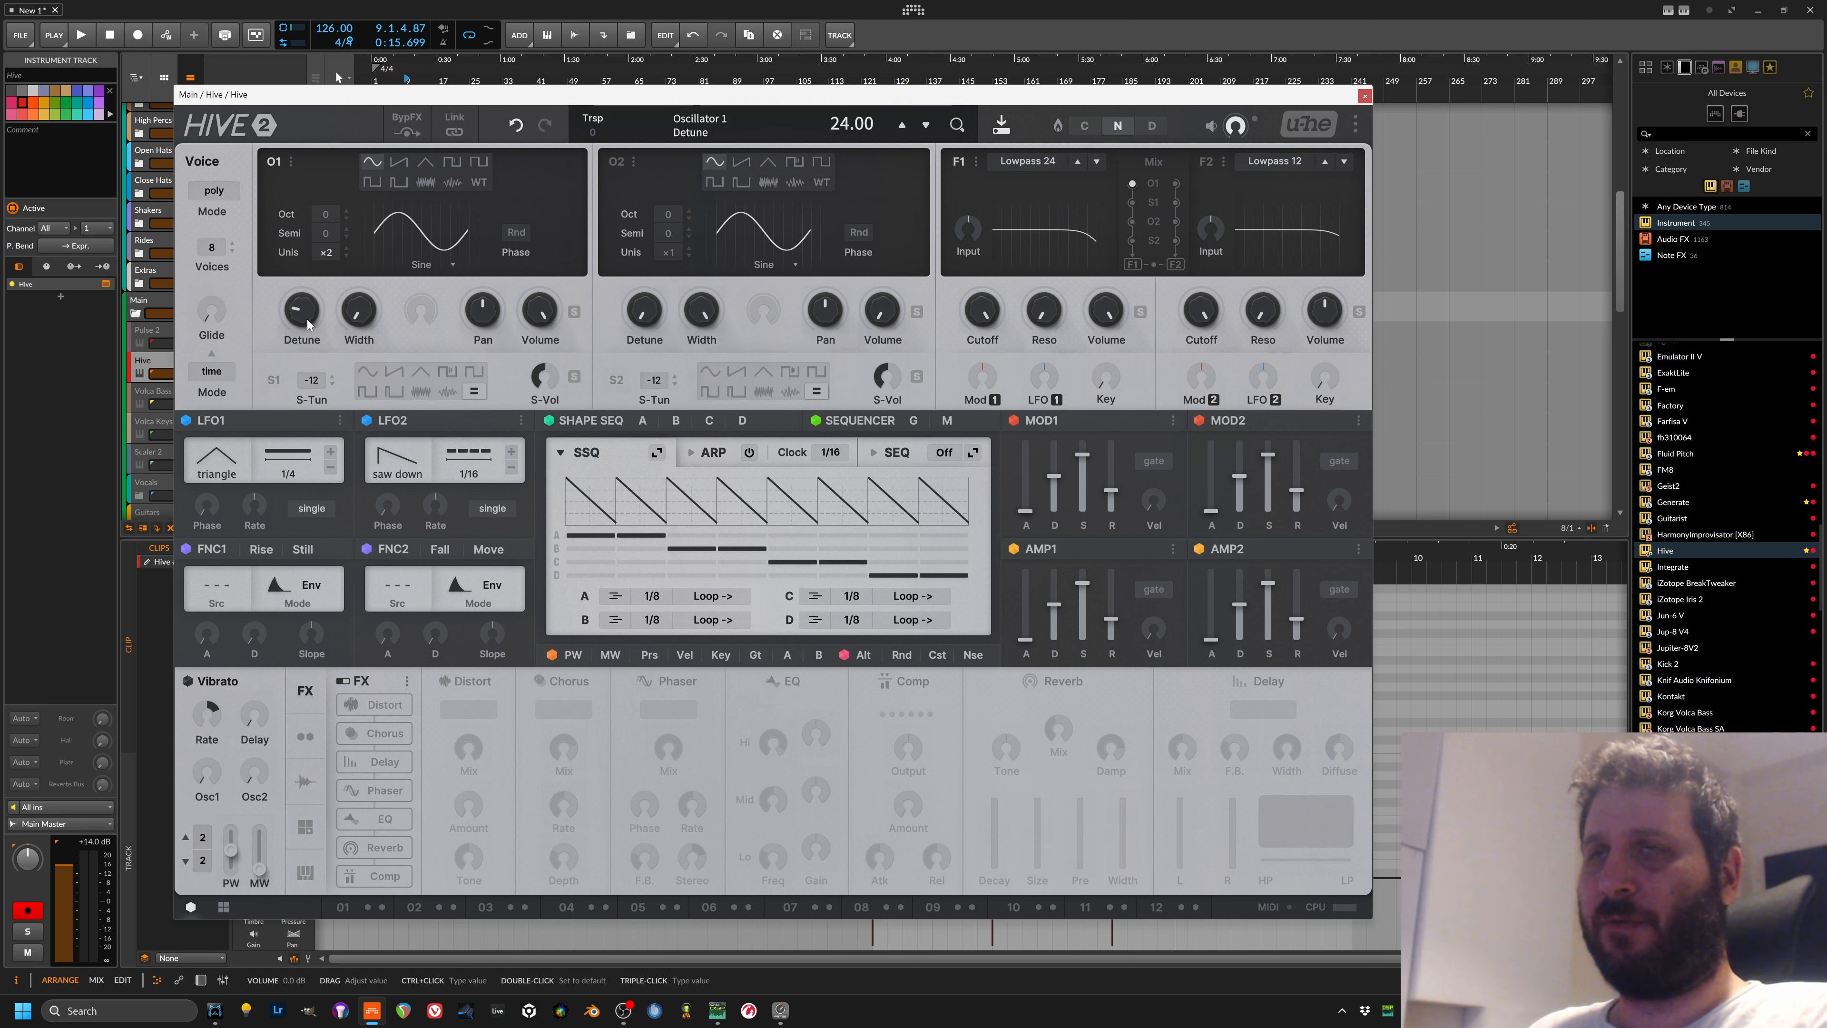
key("space")
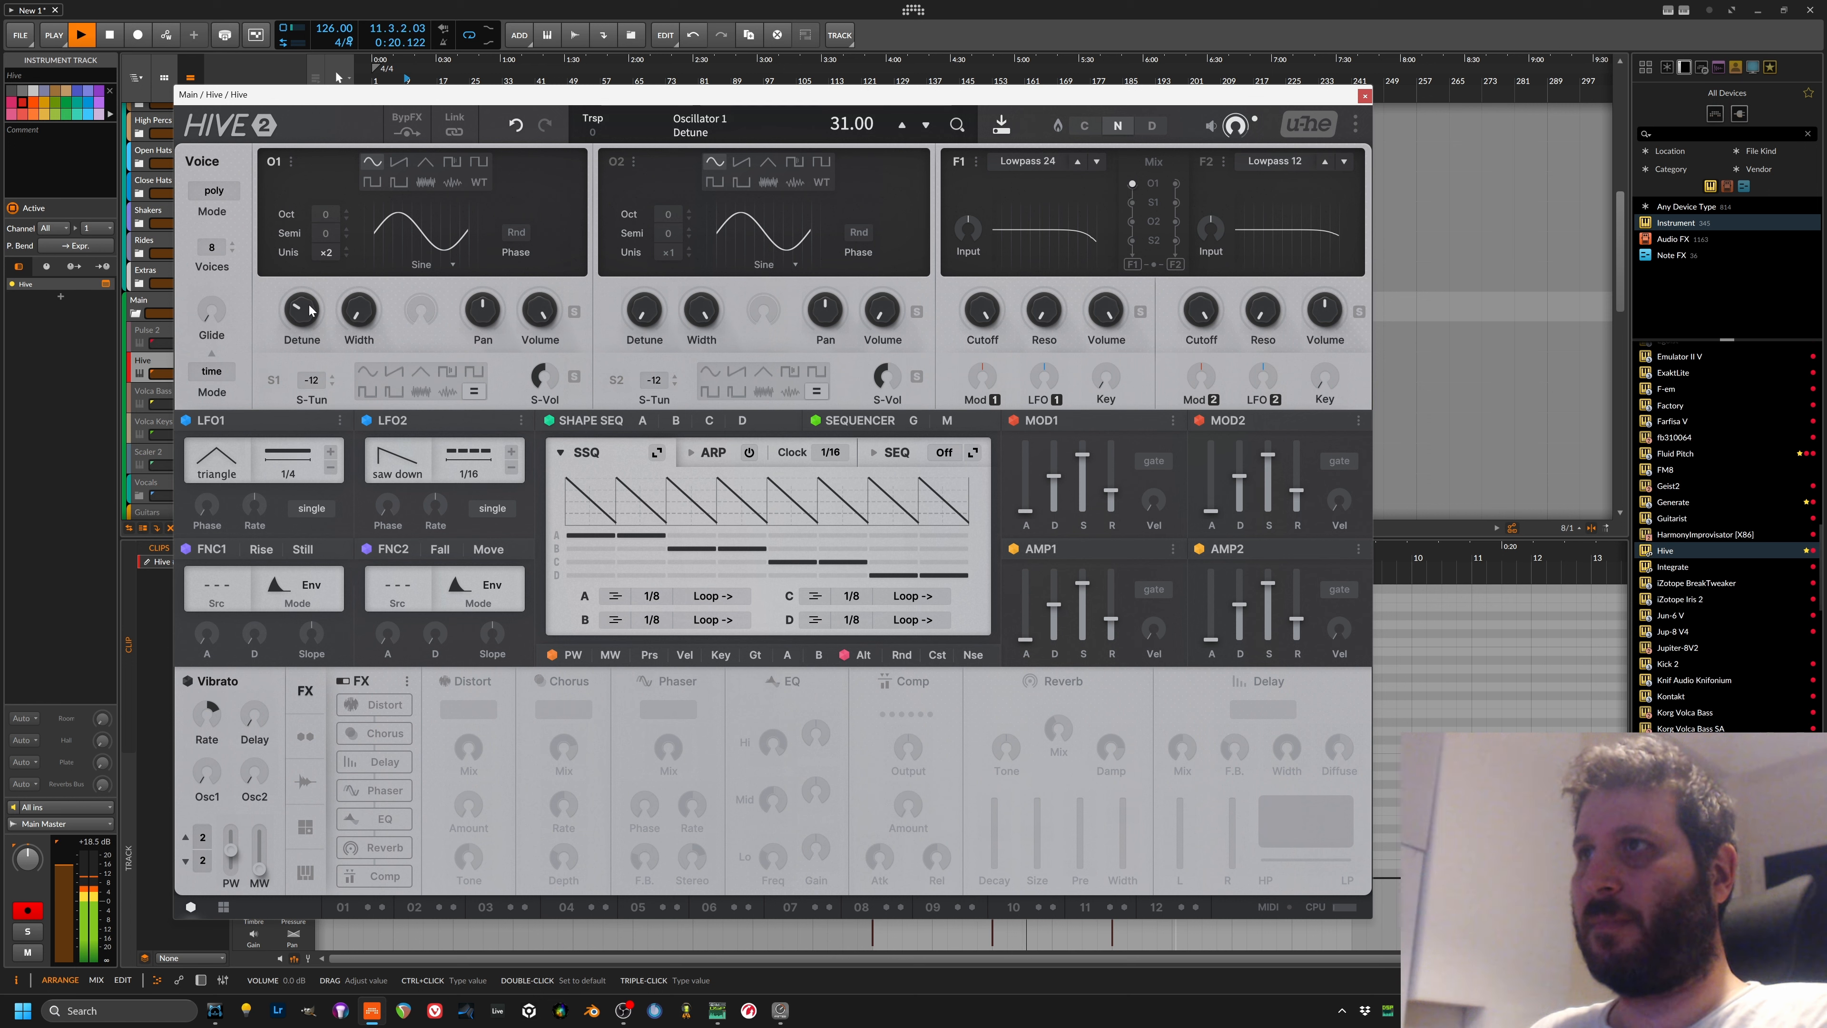
key("space")
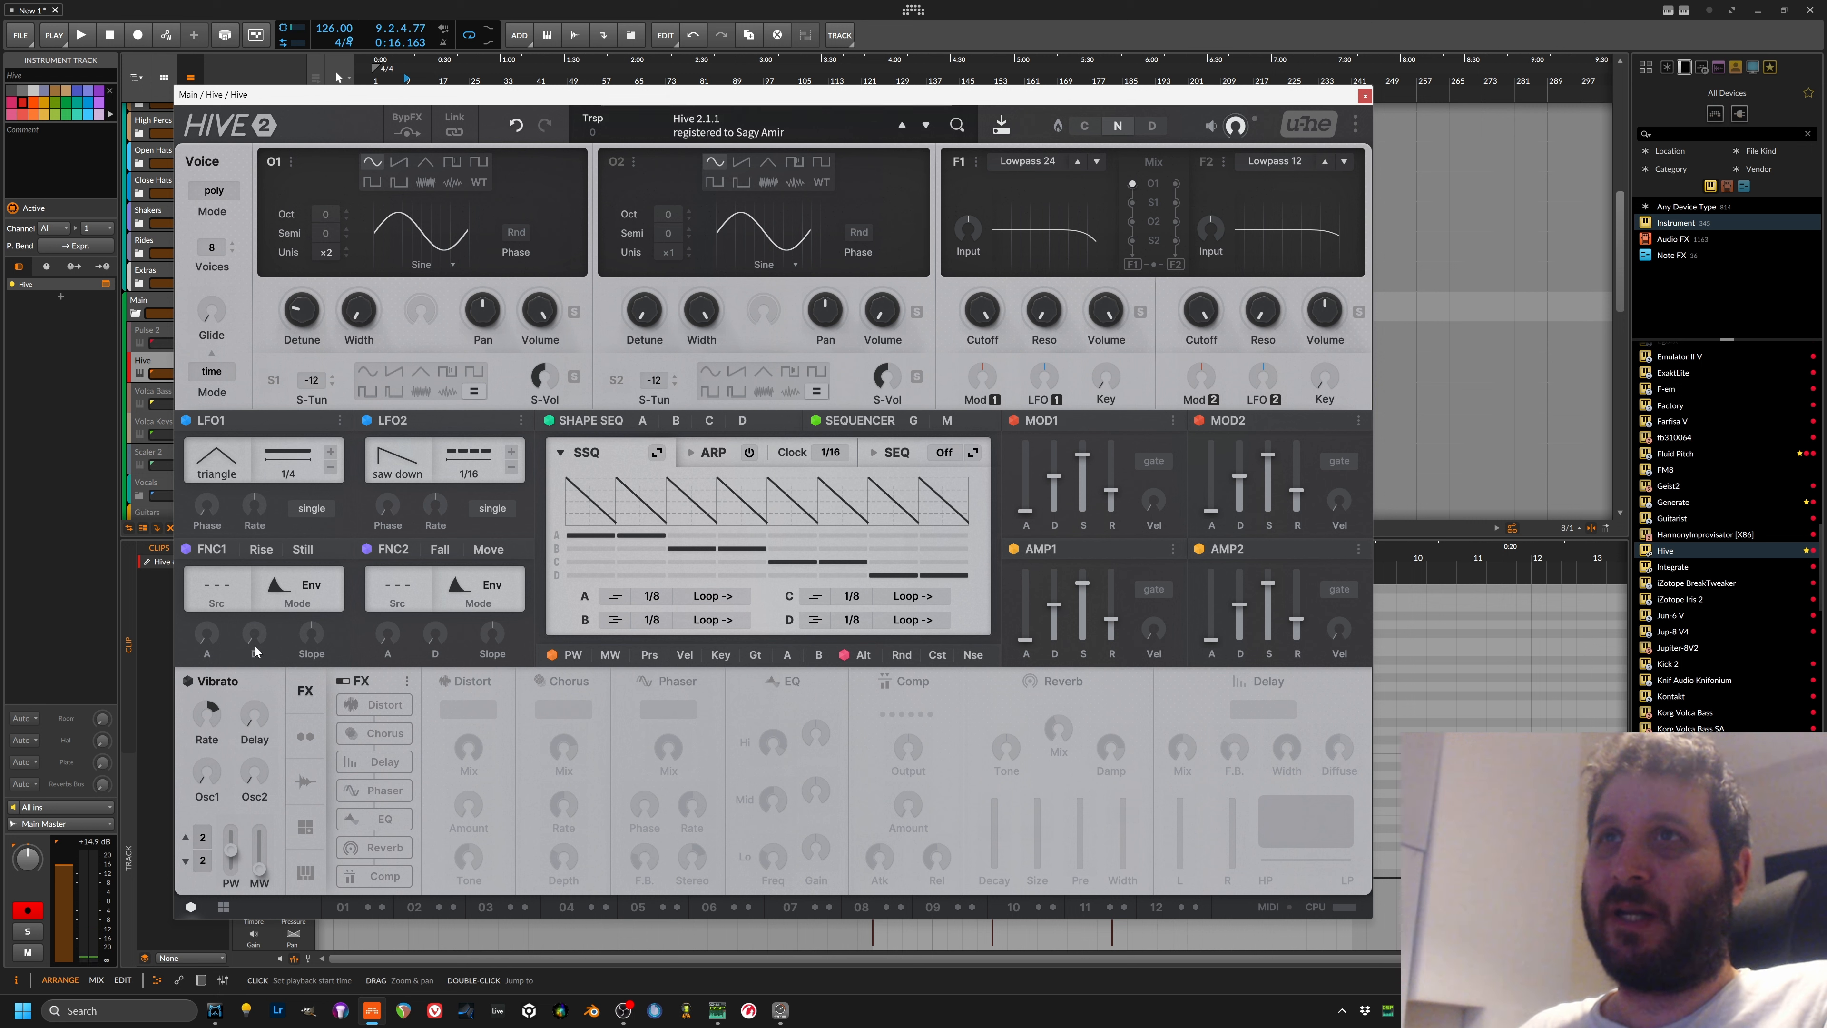
key("space")
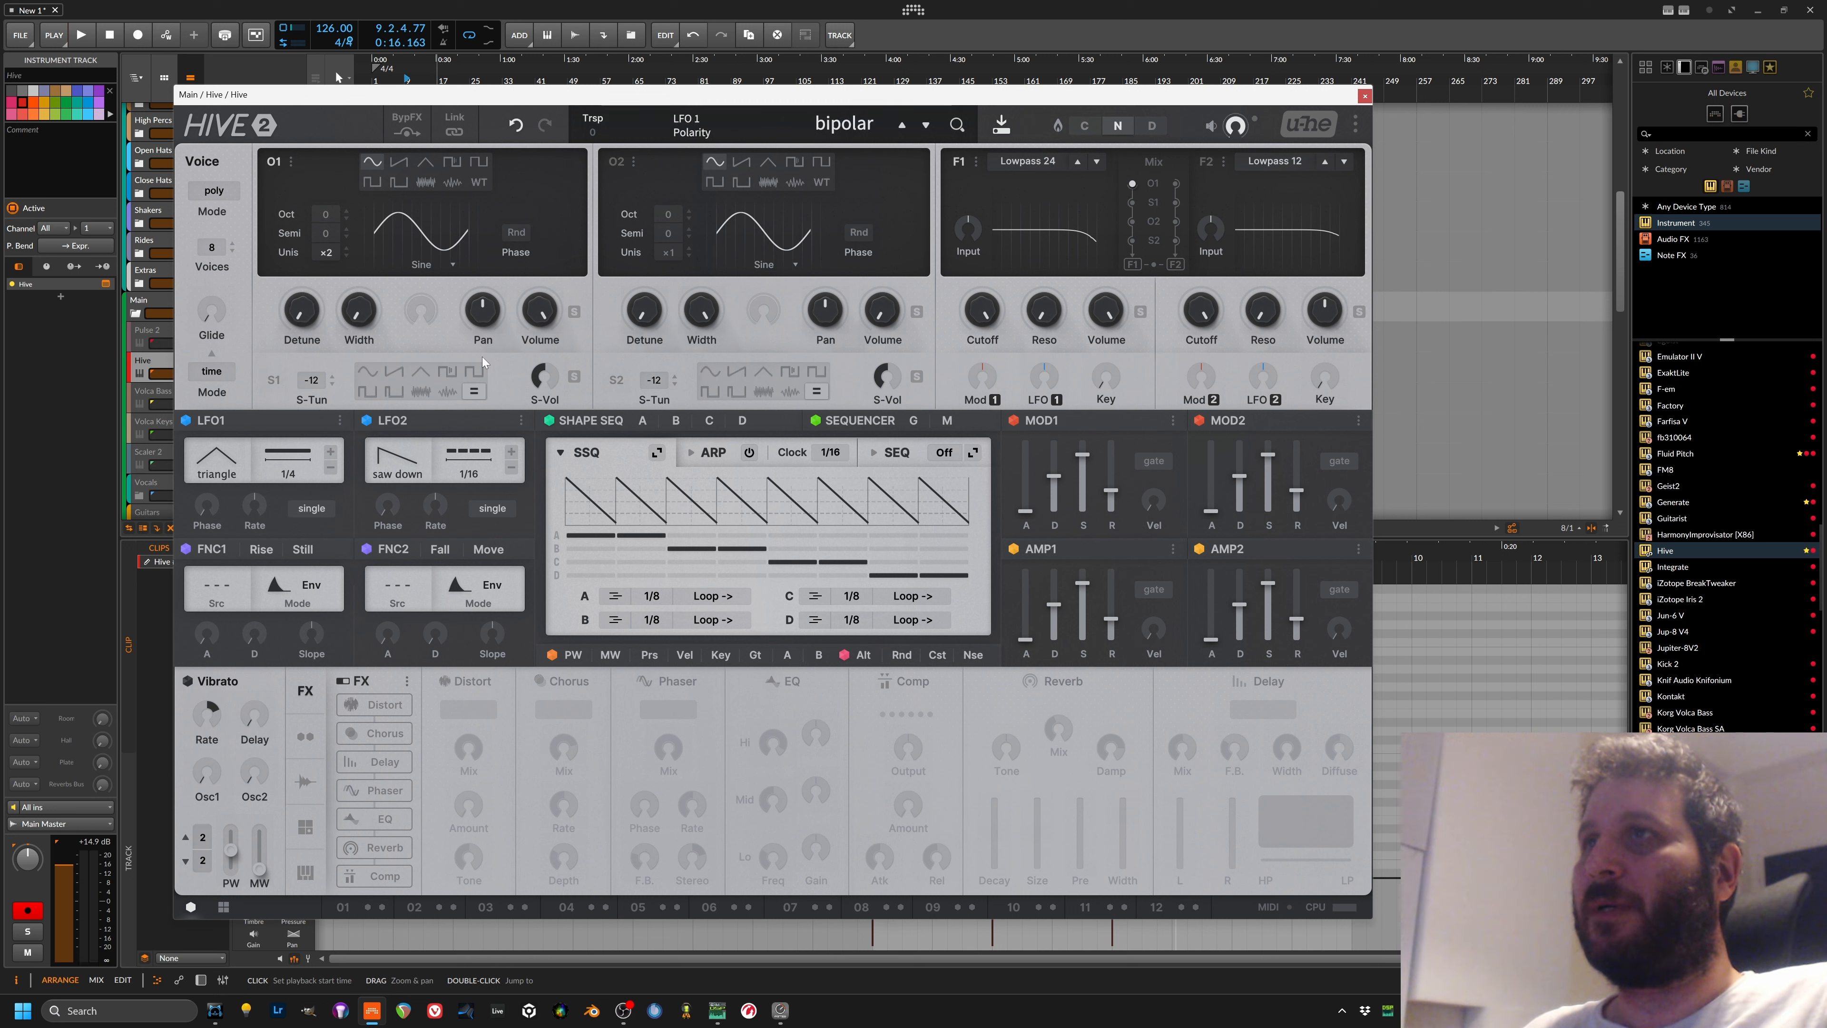
key("space")
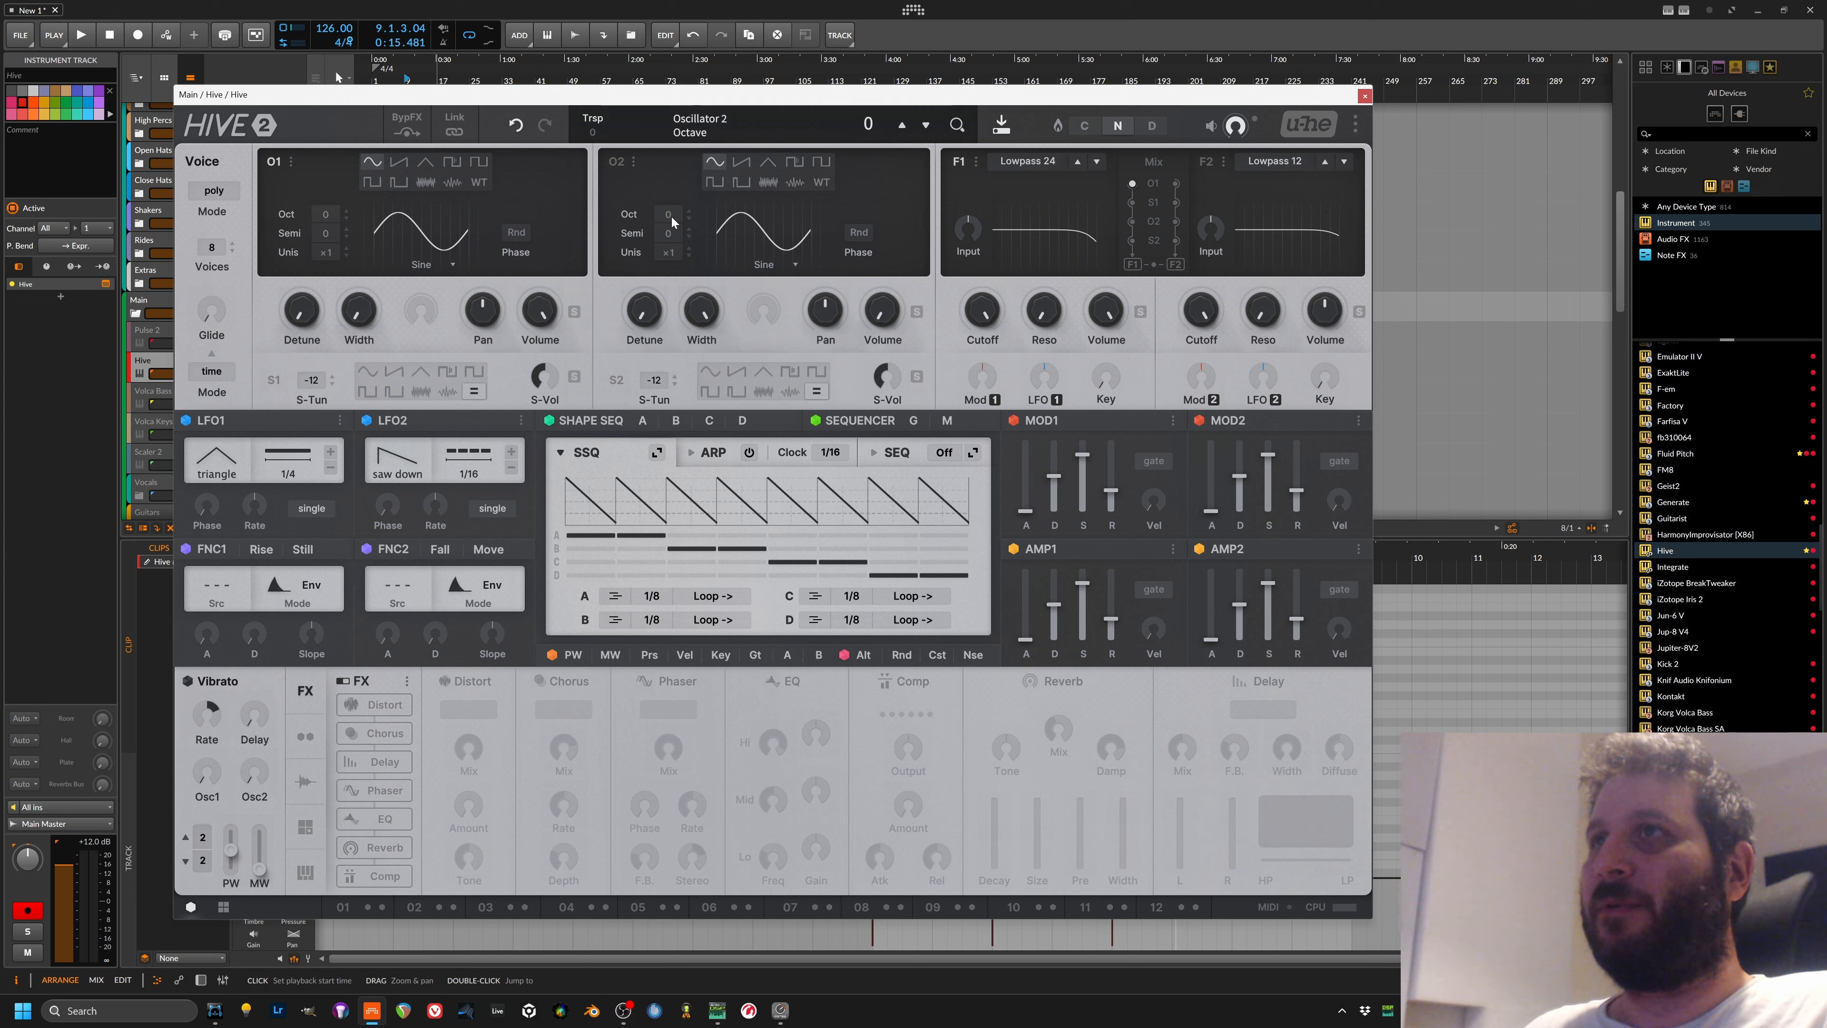
Step: Try tuning oscillator 2 up by 7 semitones and one octave, undoing the octave change
scroll(671, 232, "up", 7)
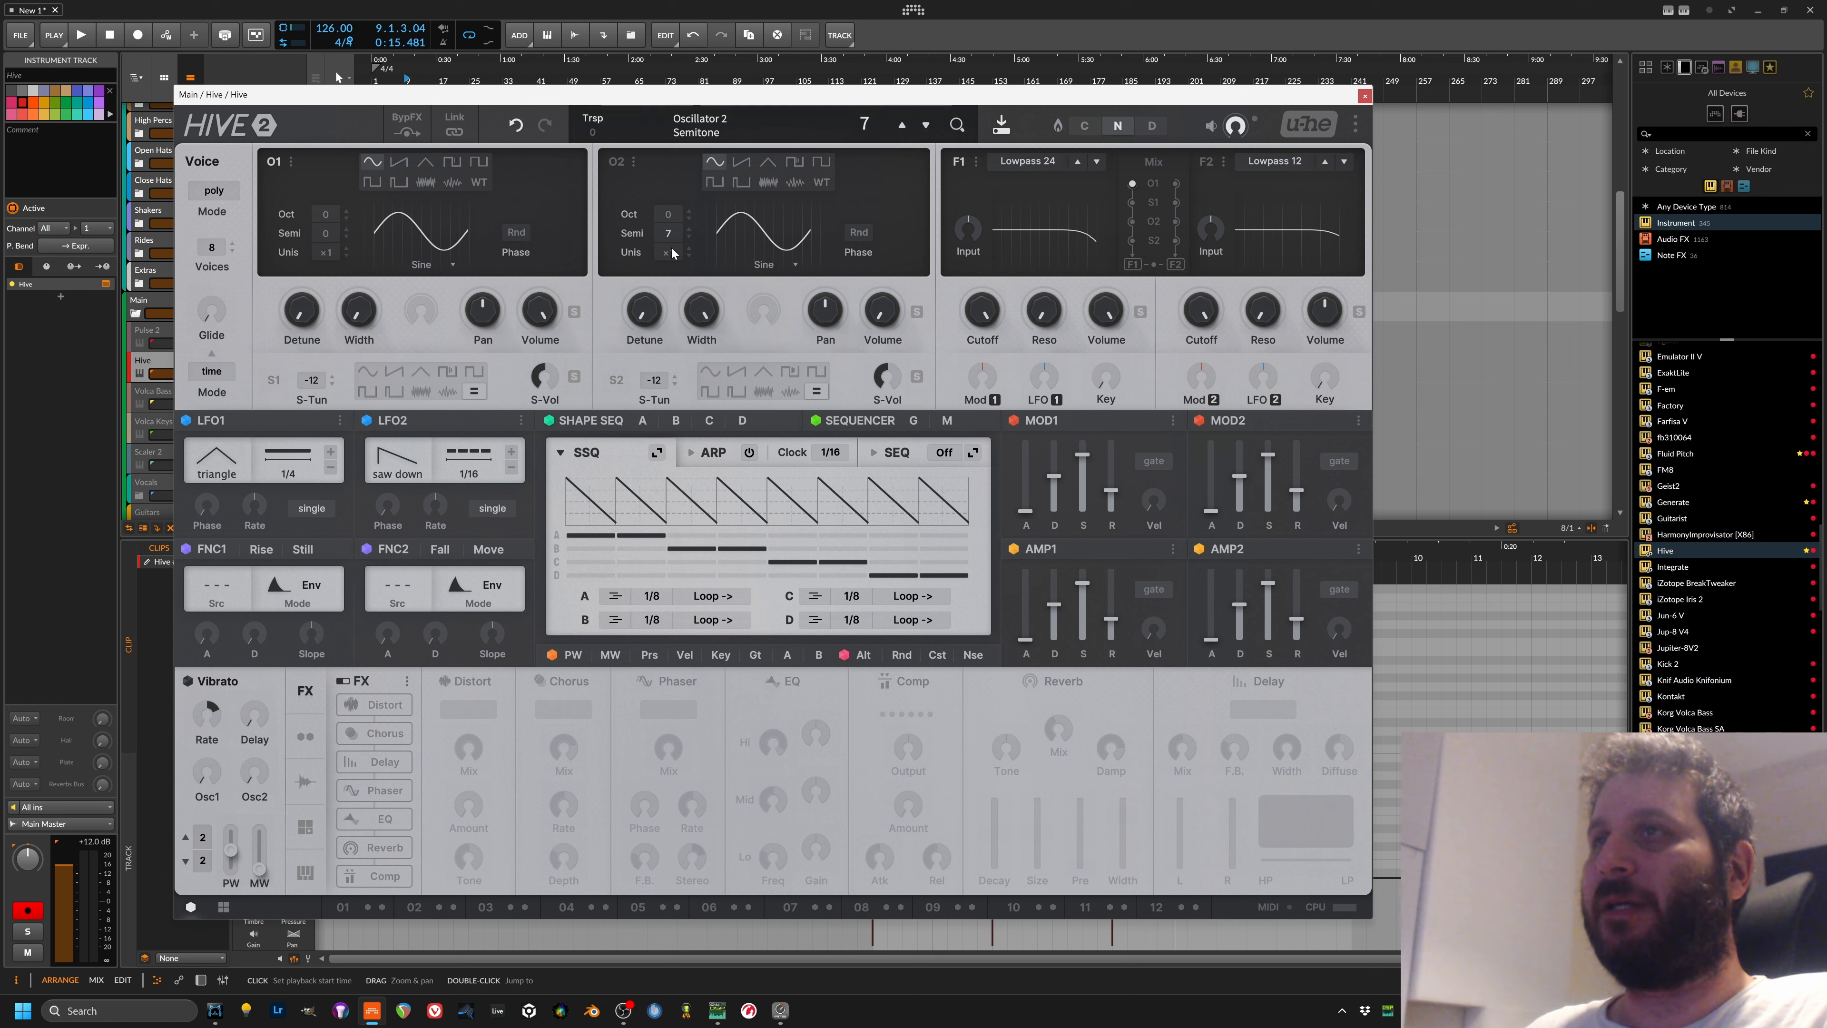
scroll(667, 214, "up", 1)
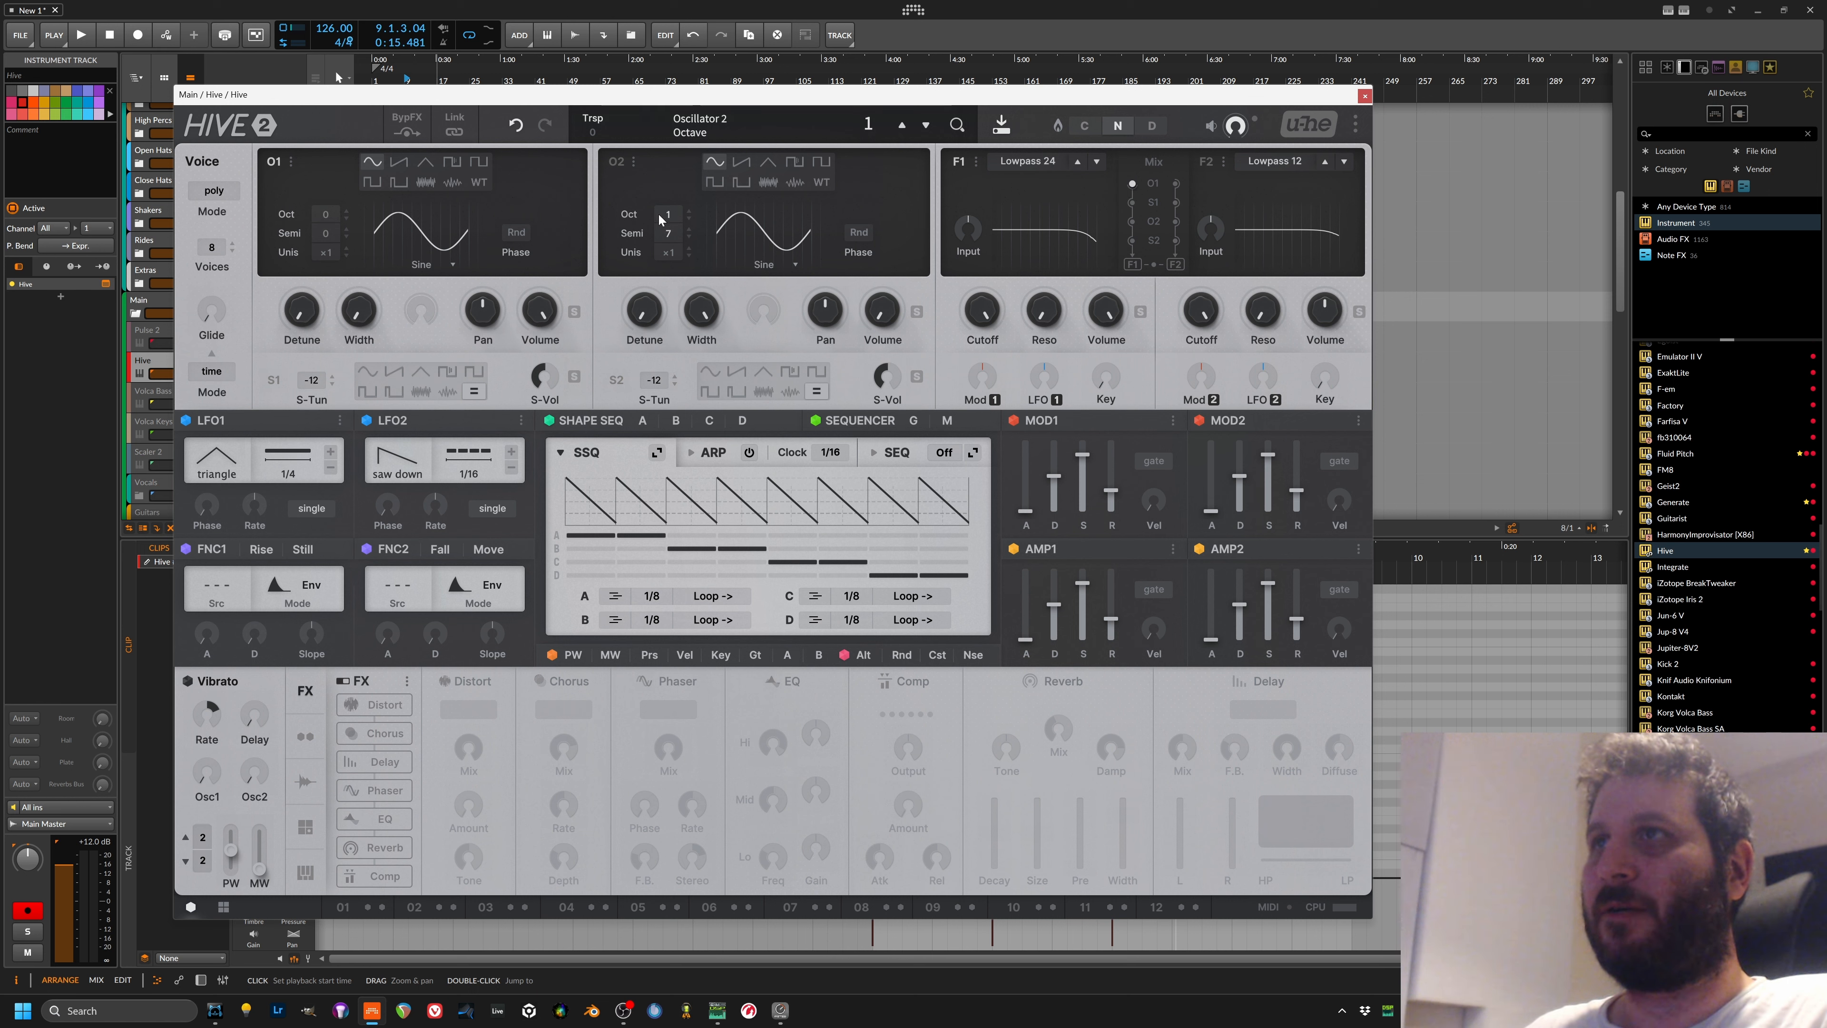
key("ctrl+z")
Step: Lower oscillator 2's volume to about 39 and fine-tune it by ear while the chords play
key("space")
left_click_drag(891, 319, 867, 425)
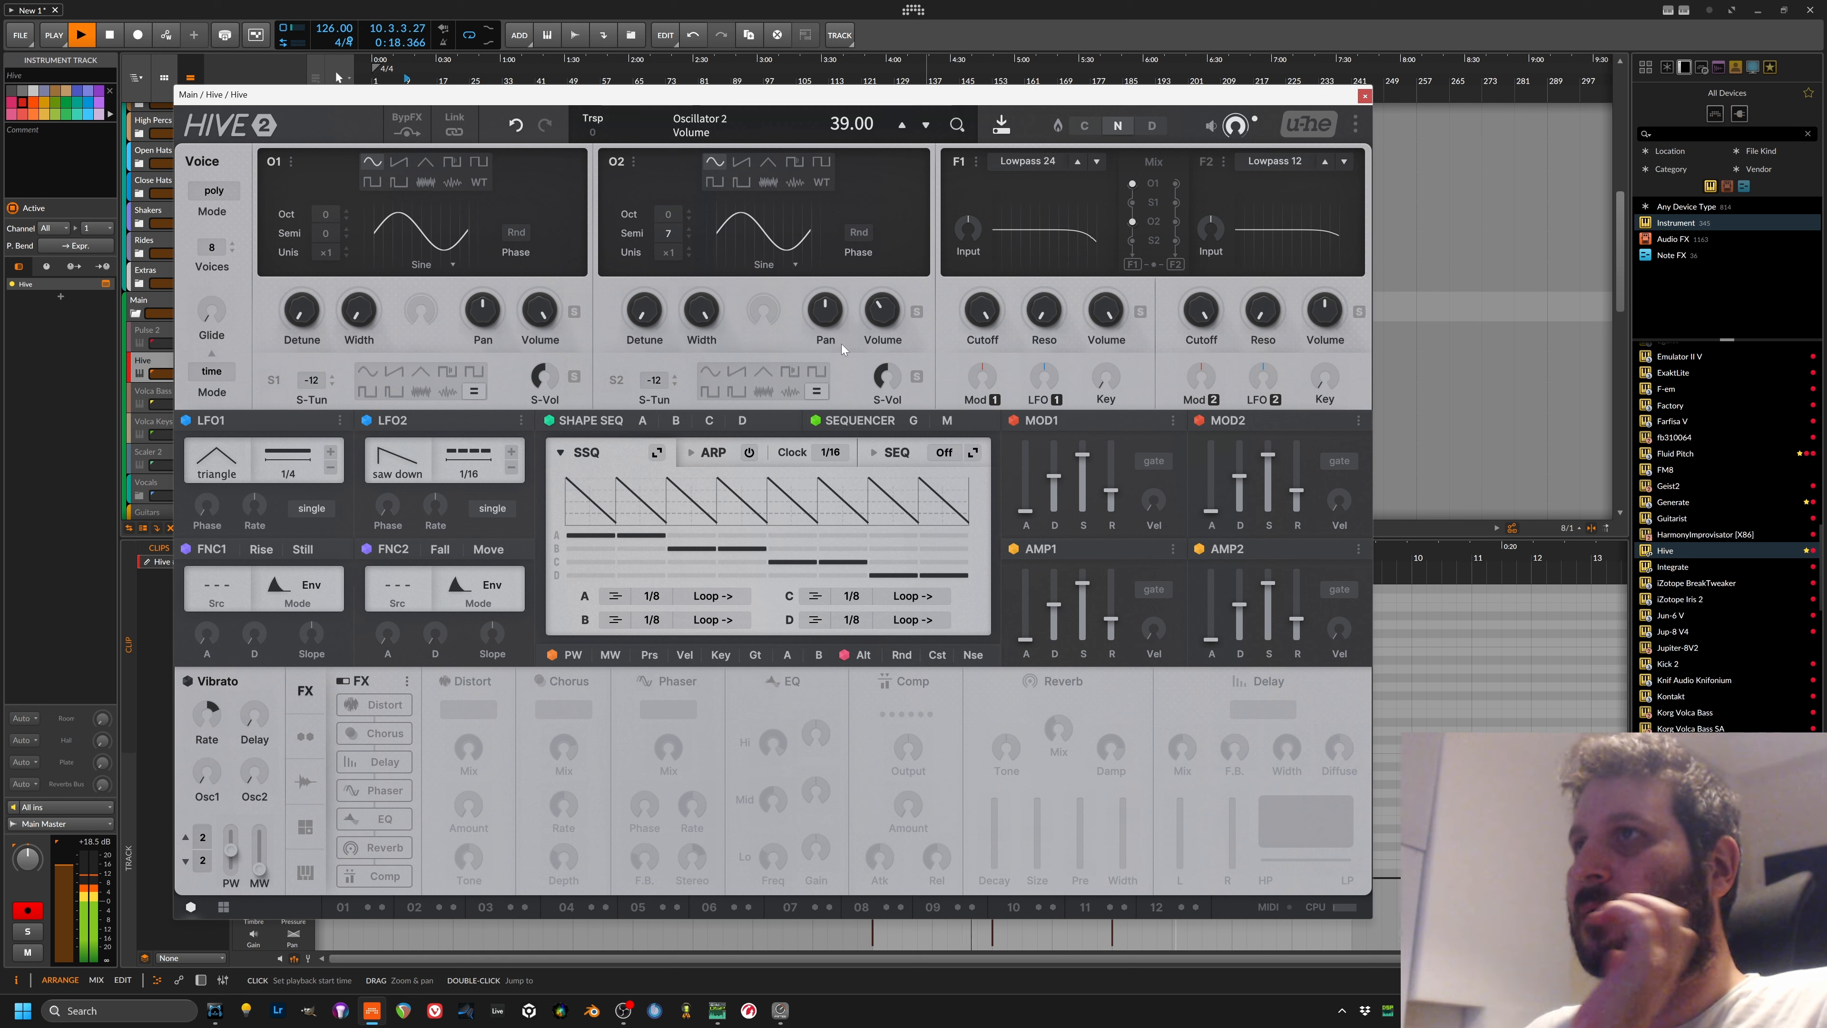
left_click_drag(874, 322, 867, 348)
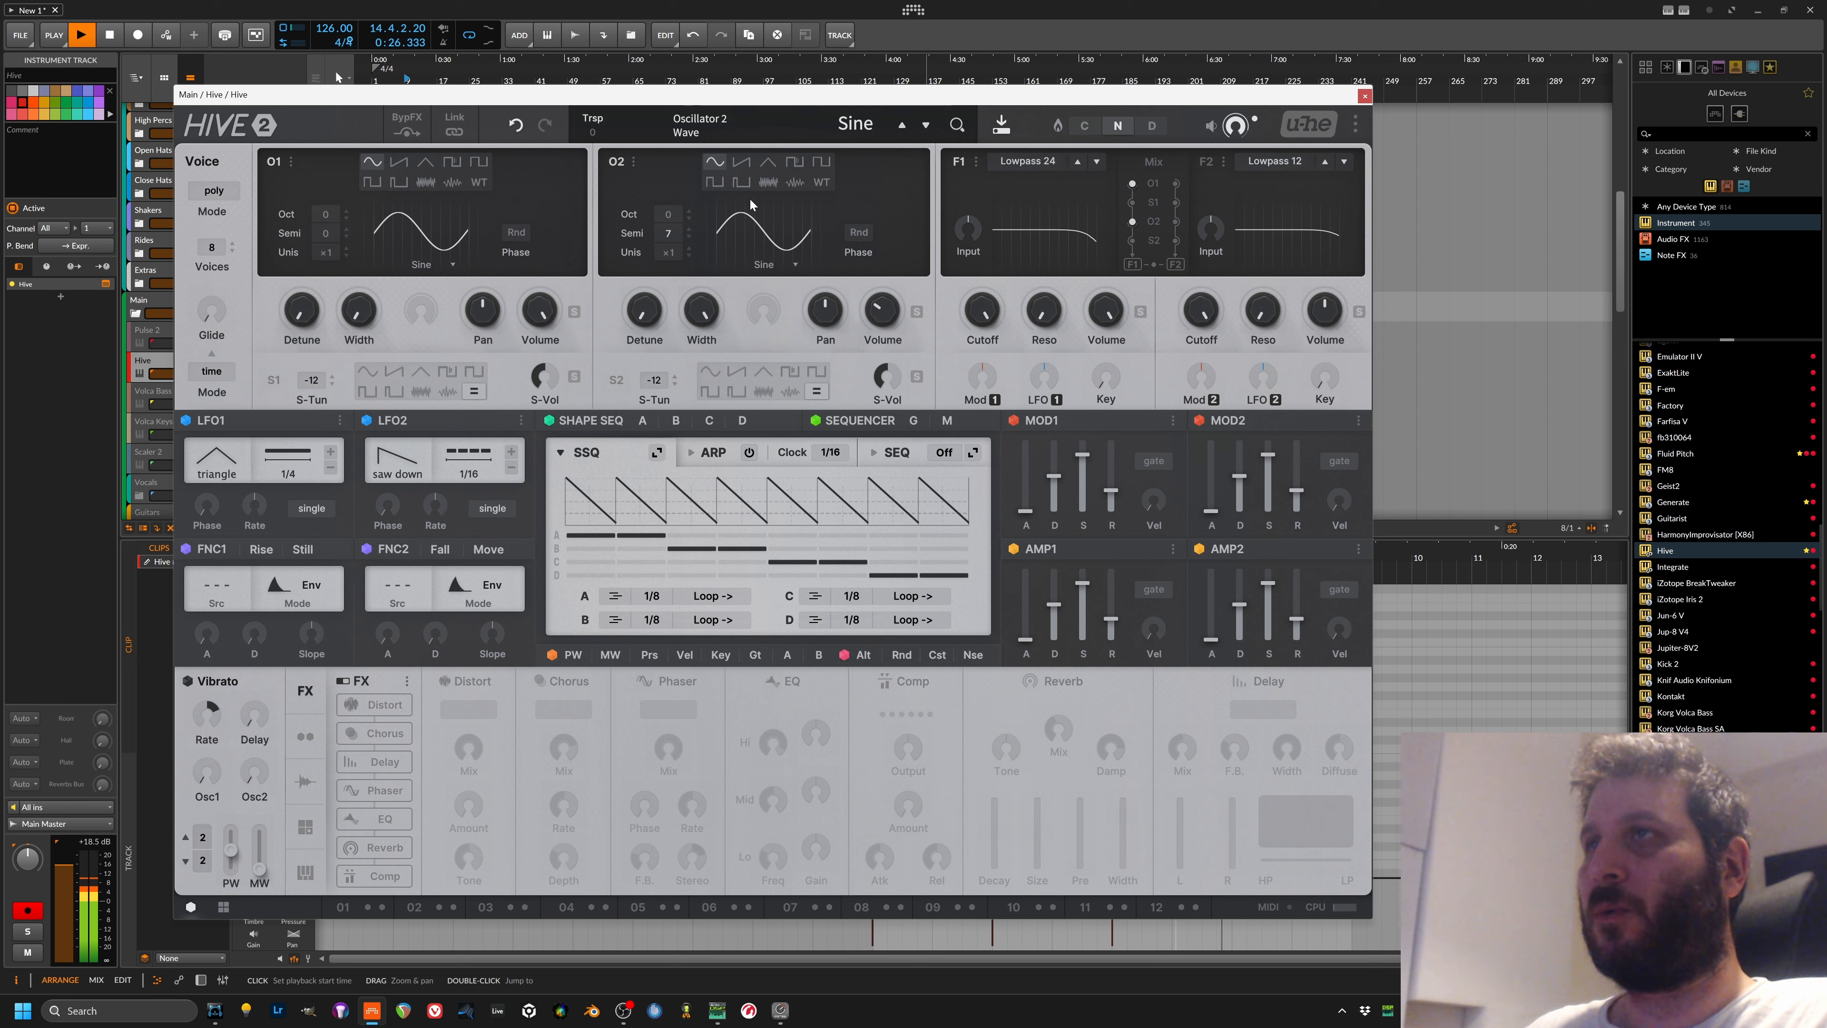
Step: Set oscillator 2's octave to 1, reset its semitone offset to 0 and audition the chords
key("space")
scroll(668, 220, "up", 1)
double_click(667, 234)
key("space")
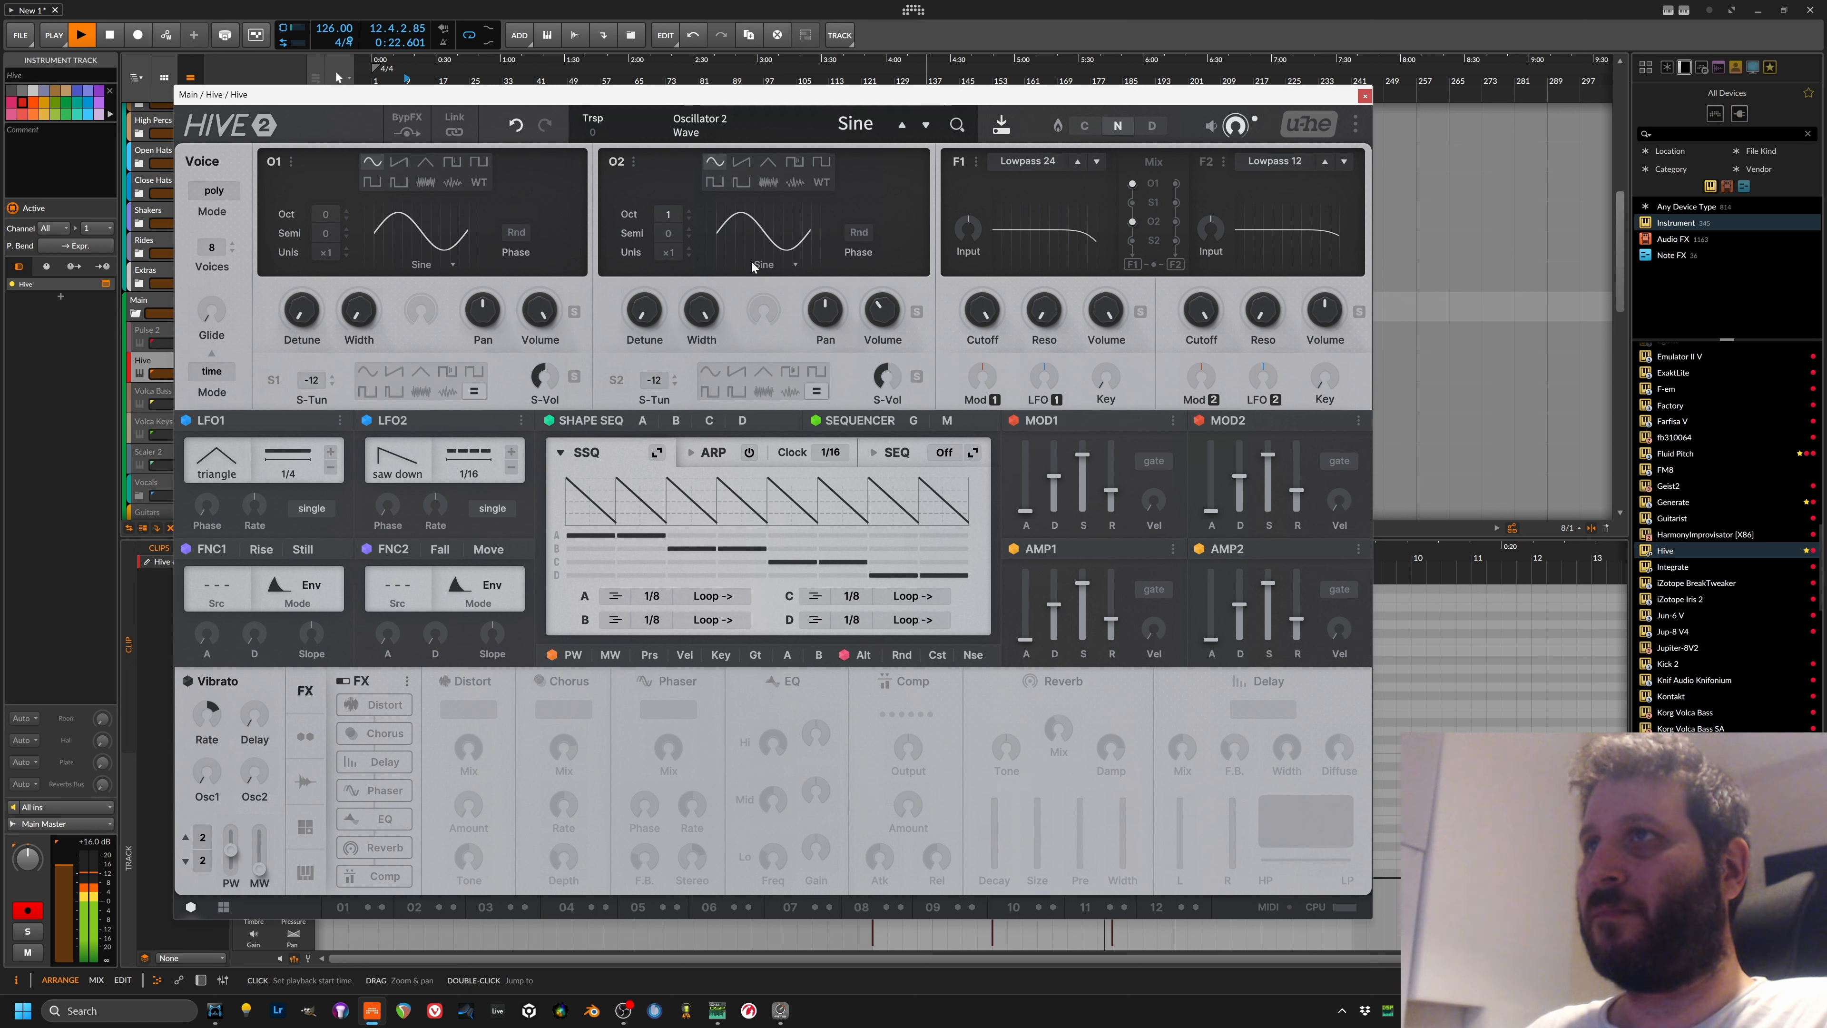
Step: Try a semitone offset of 7 on oscillator 2 while auditioning the chords
key("space")
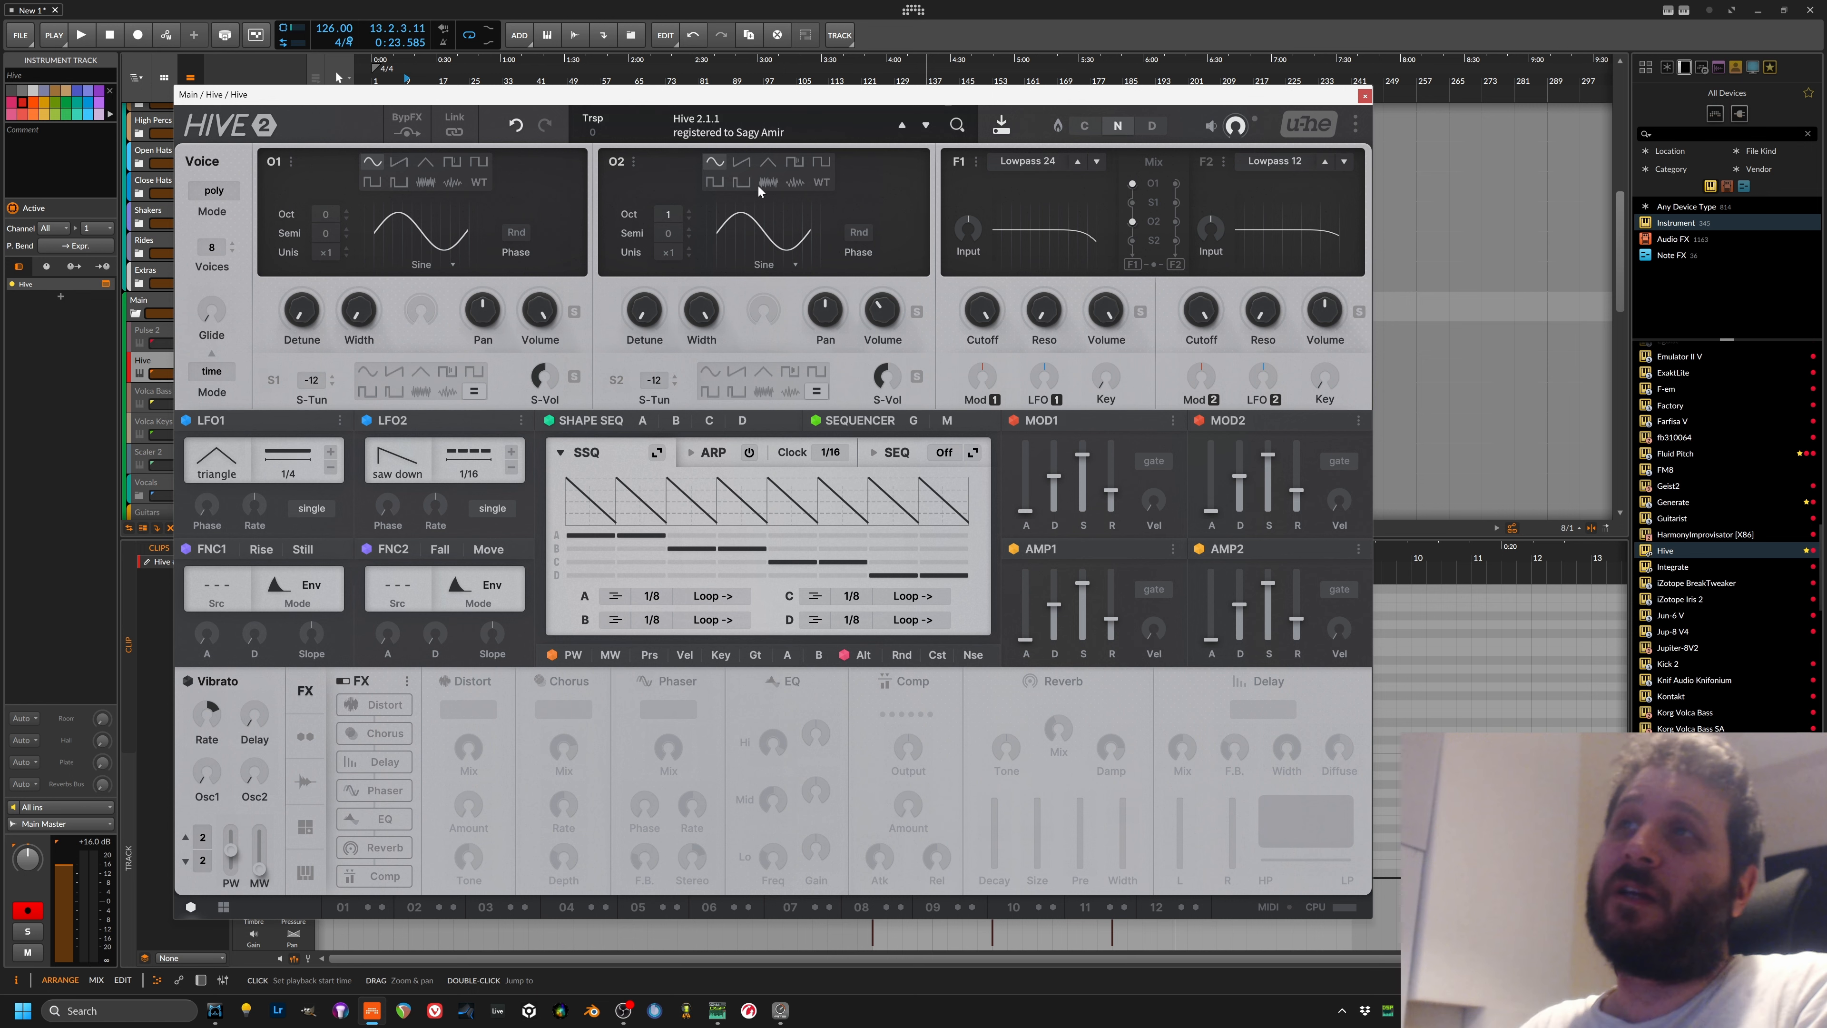
scroll(673, 233, "up", 7)
key("space")
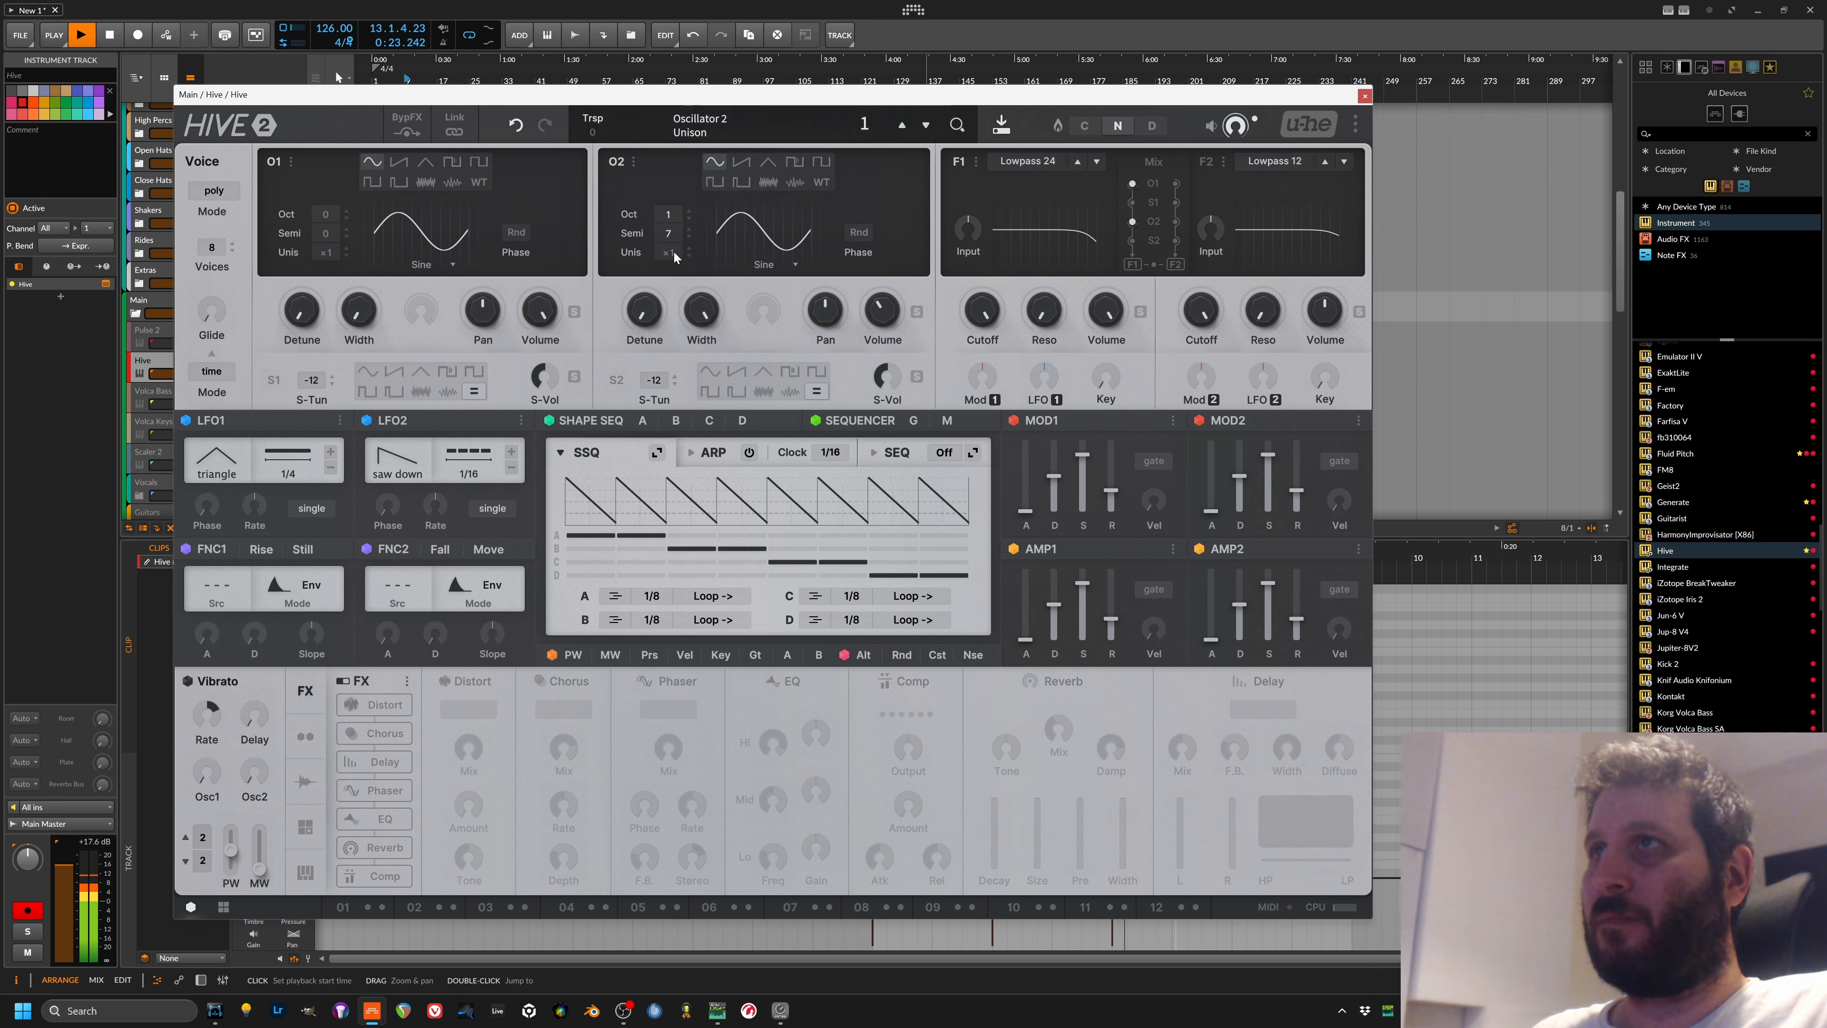
key("space")
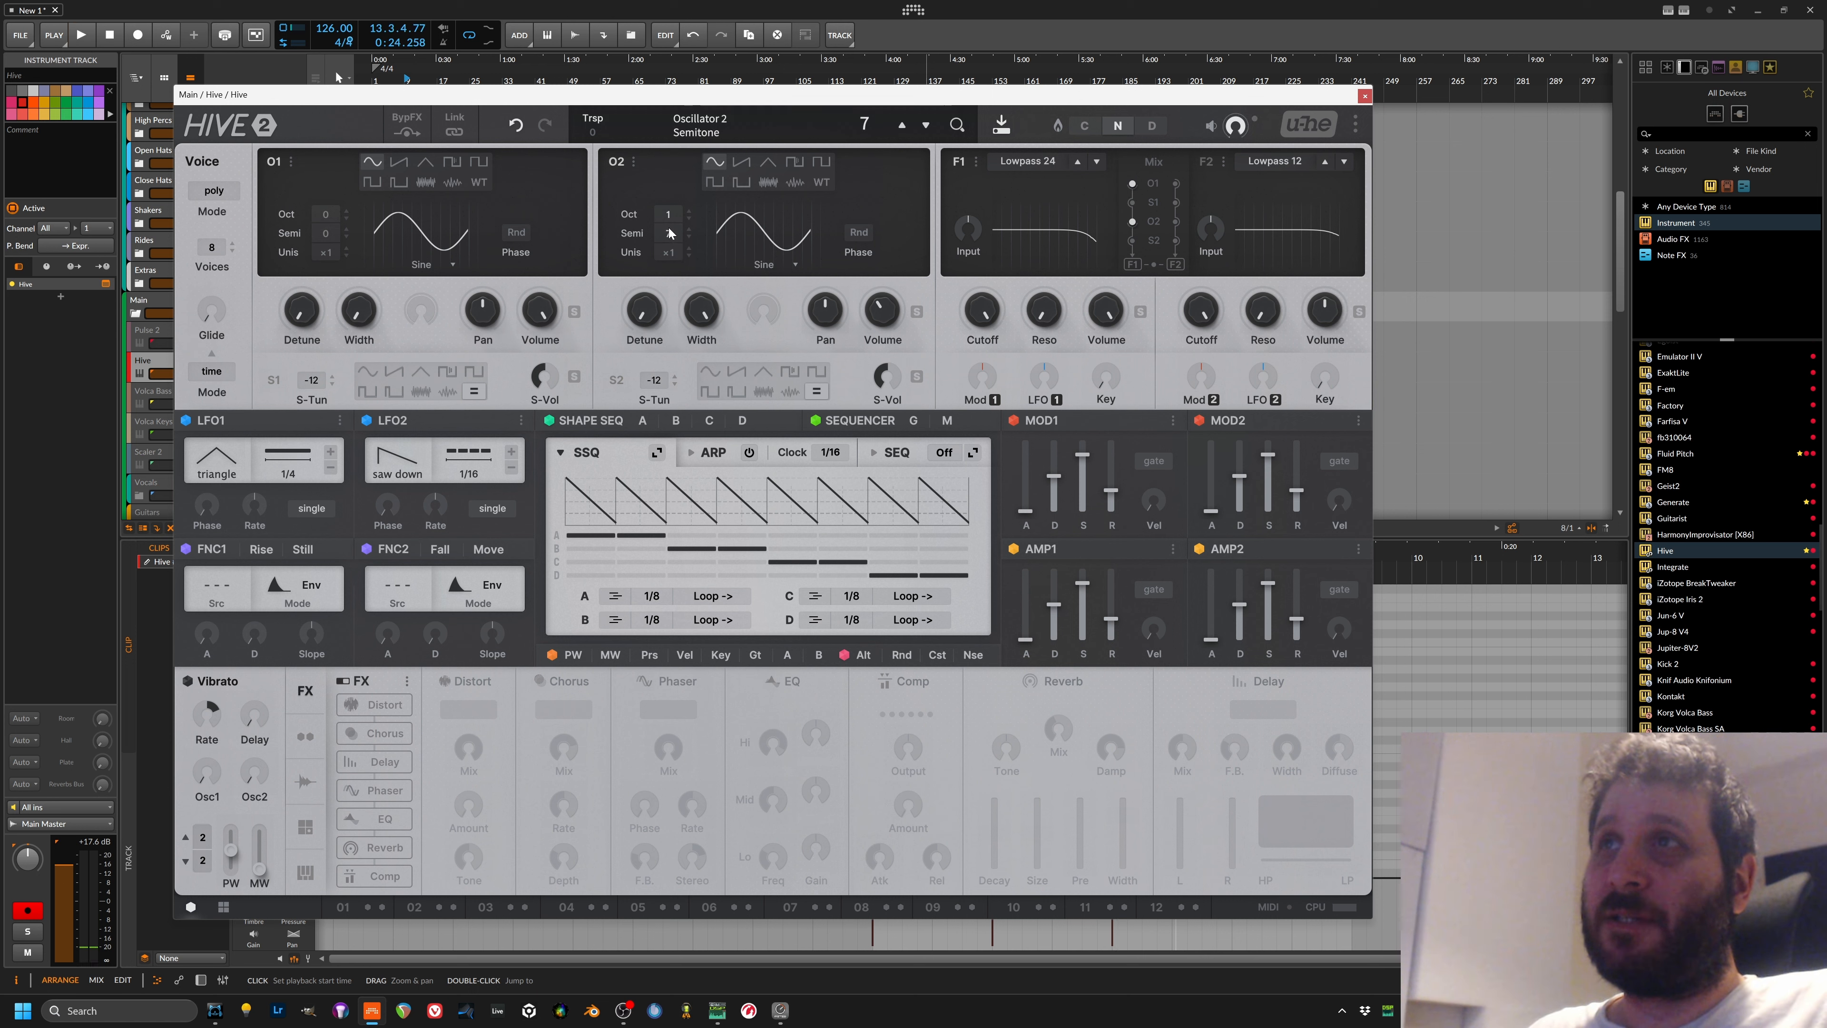
scroll(667, 235, "down", 1)
scroll(666, 237, "up", 1)
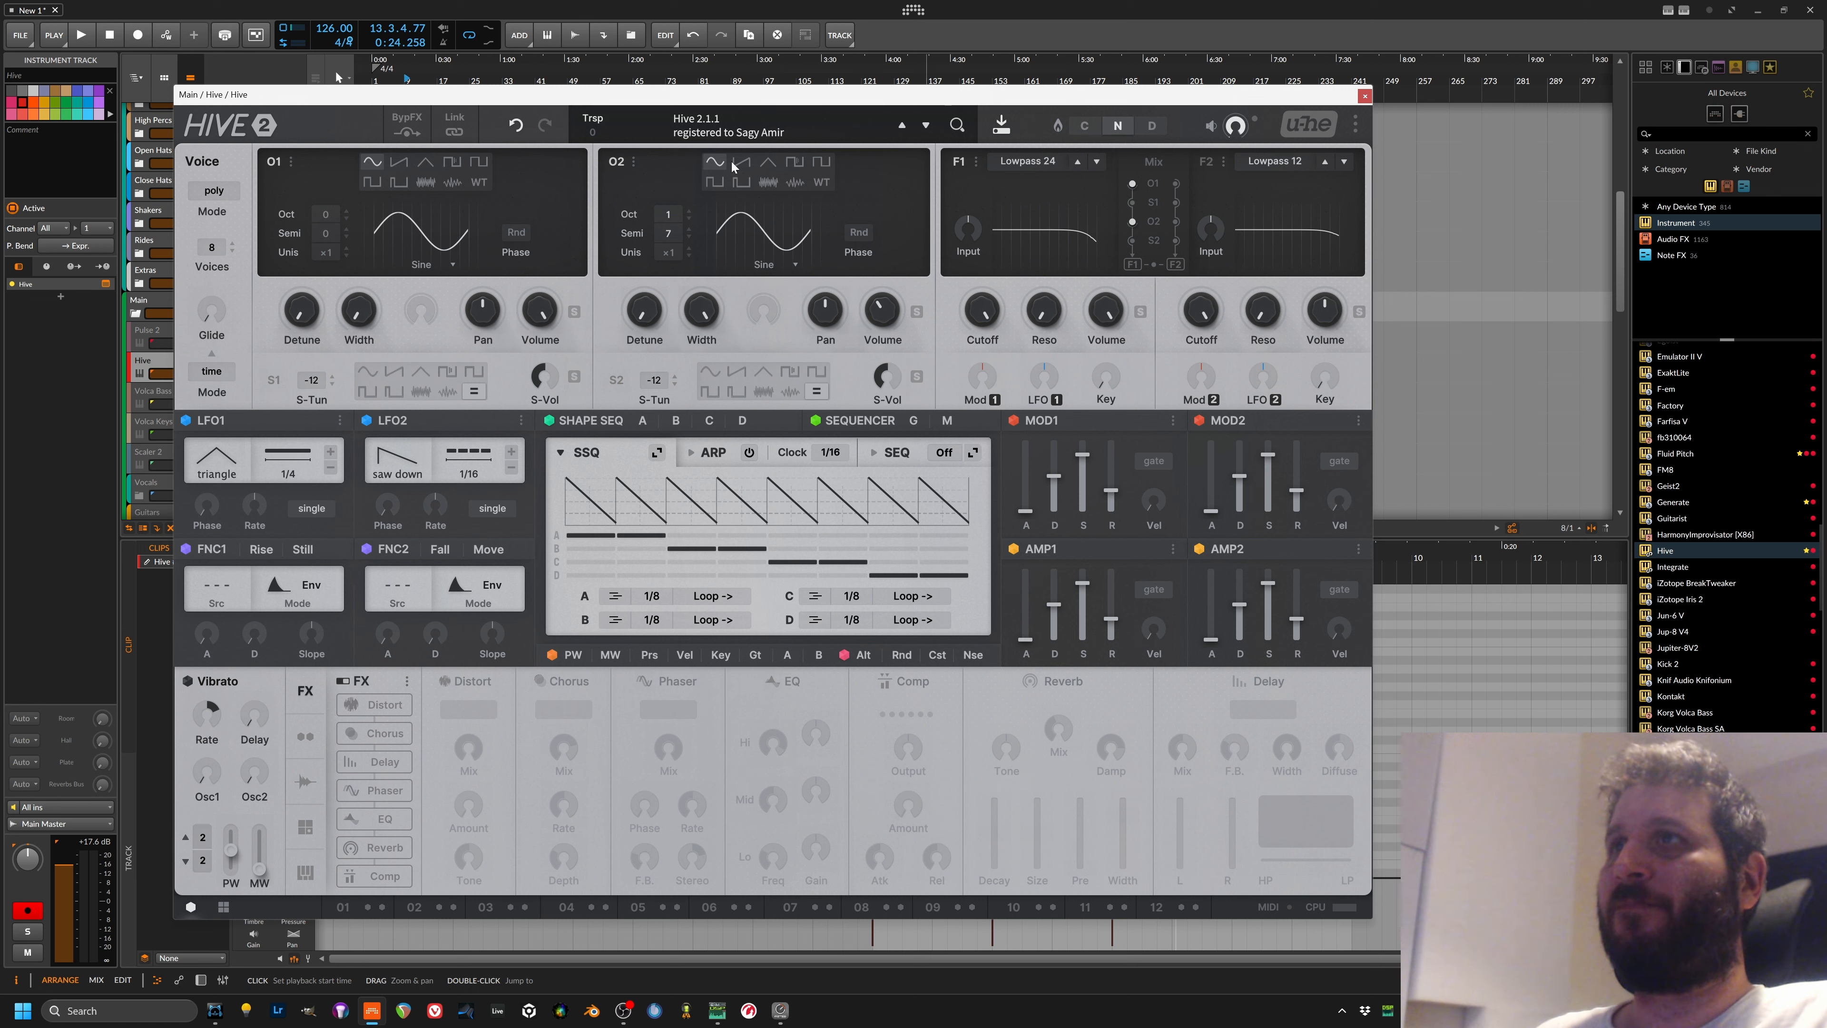
Step: Switch oscillator 2 to the Overblow.wav wavetable from the Complex set and adjust its wavetable position while the chords play
left_click(822, 182)
left_click(769, 166)
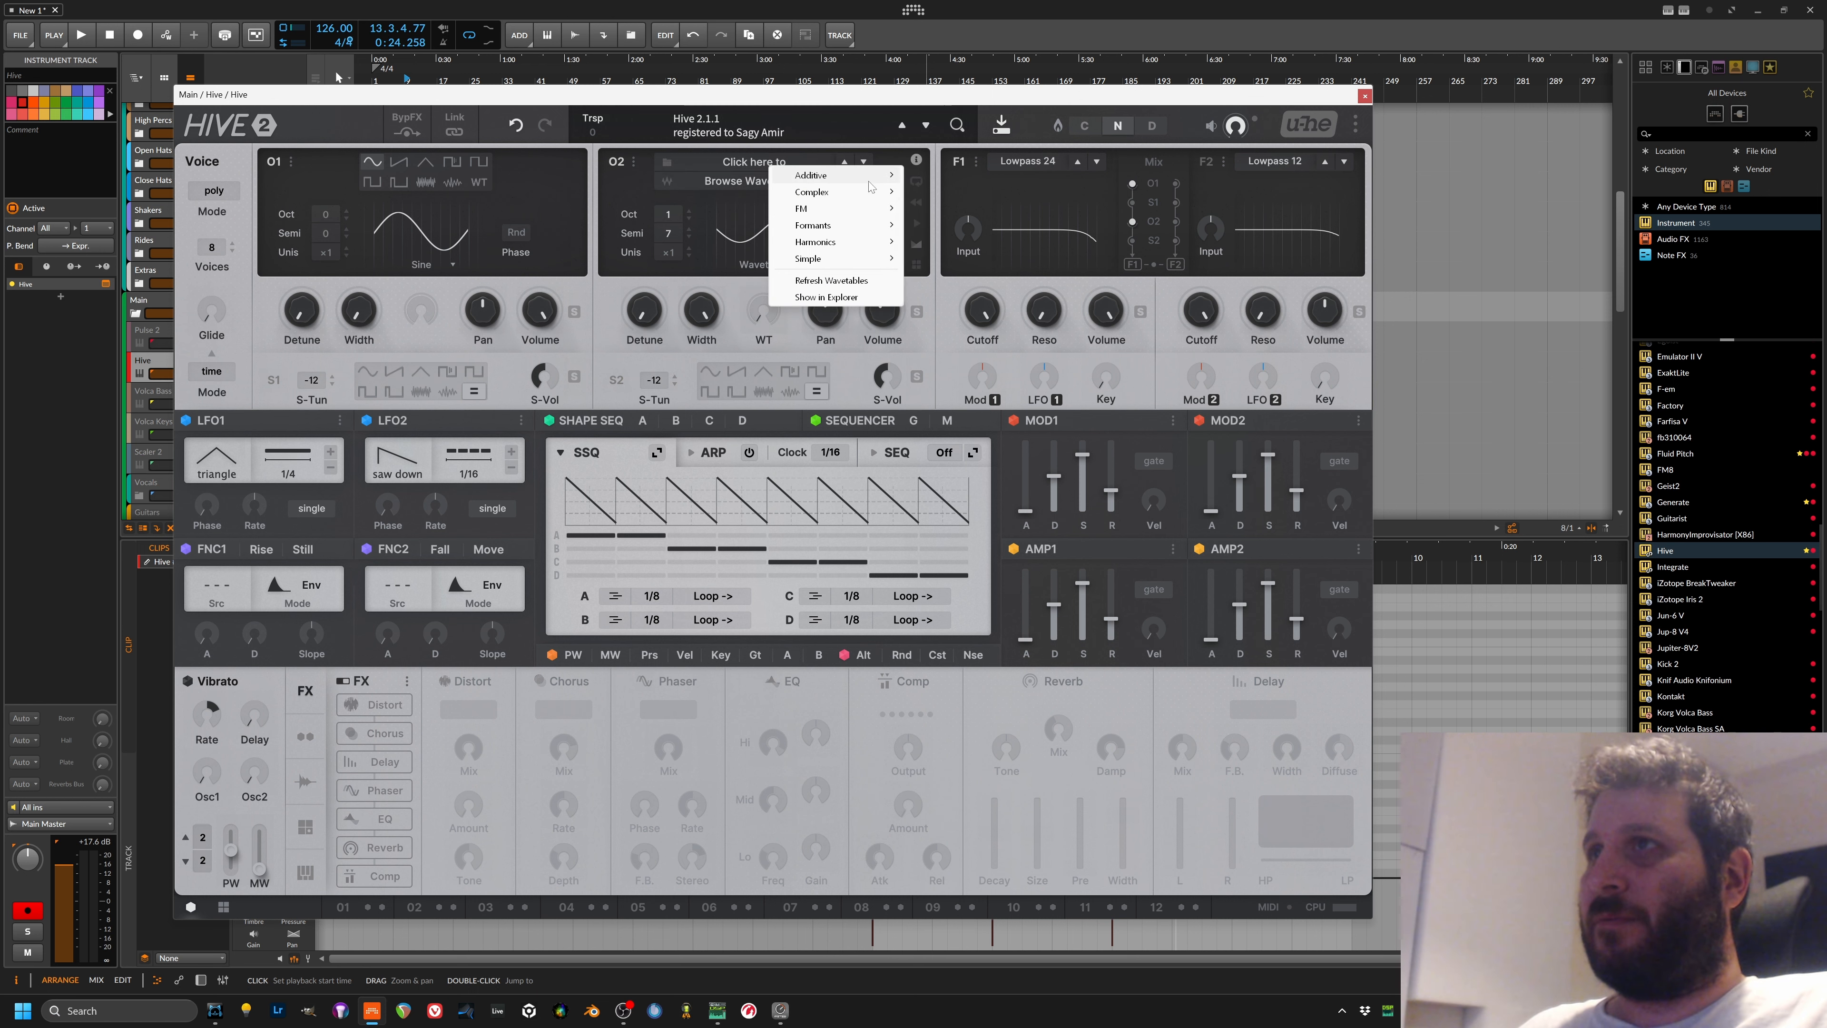
mouse_move(870, 186)
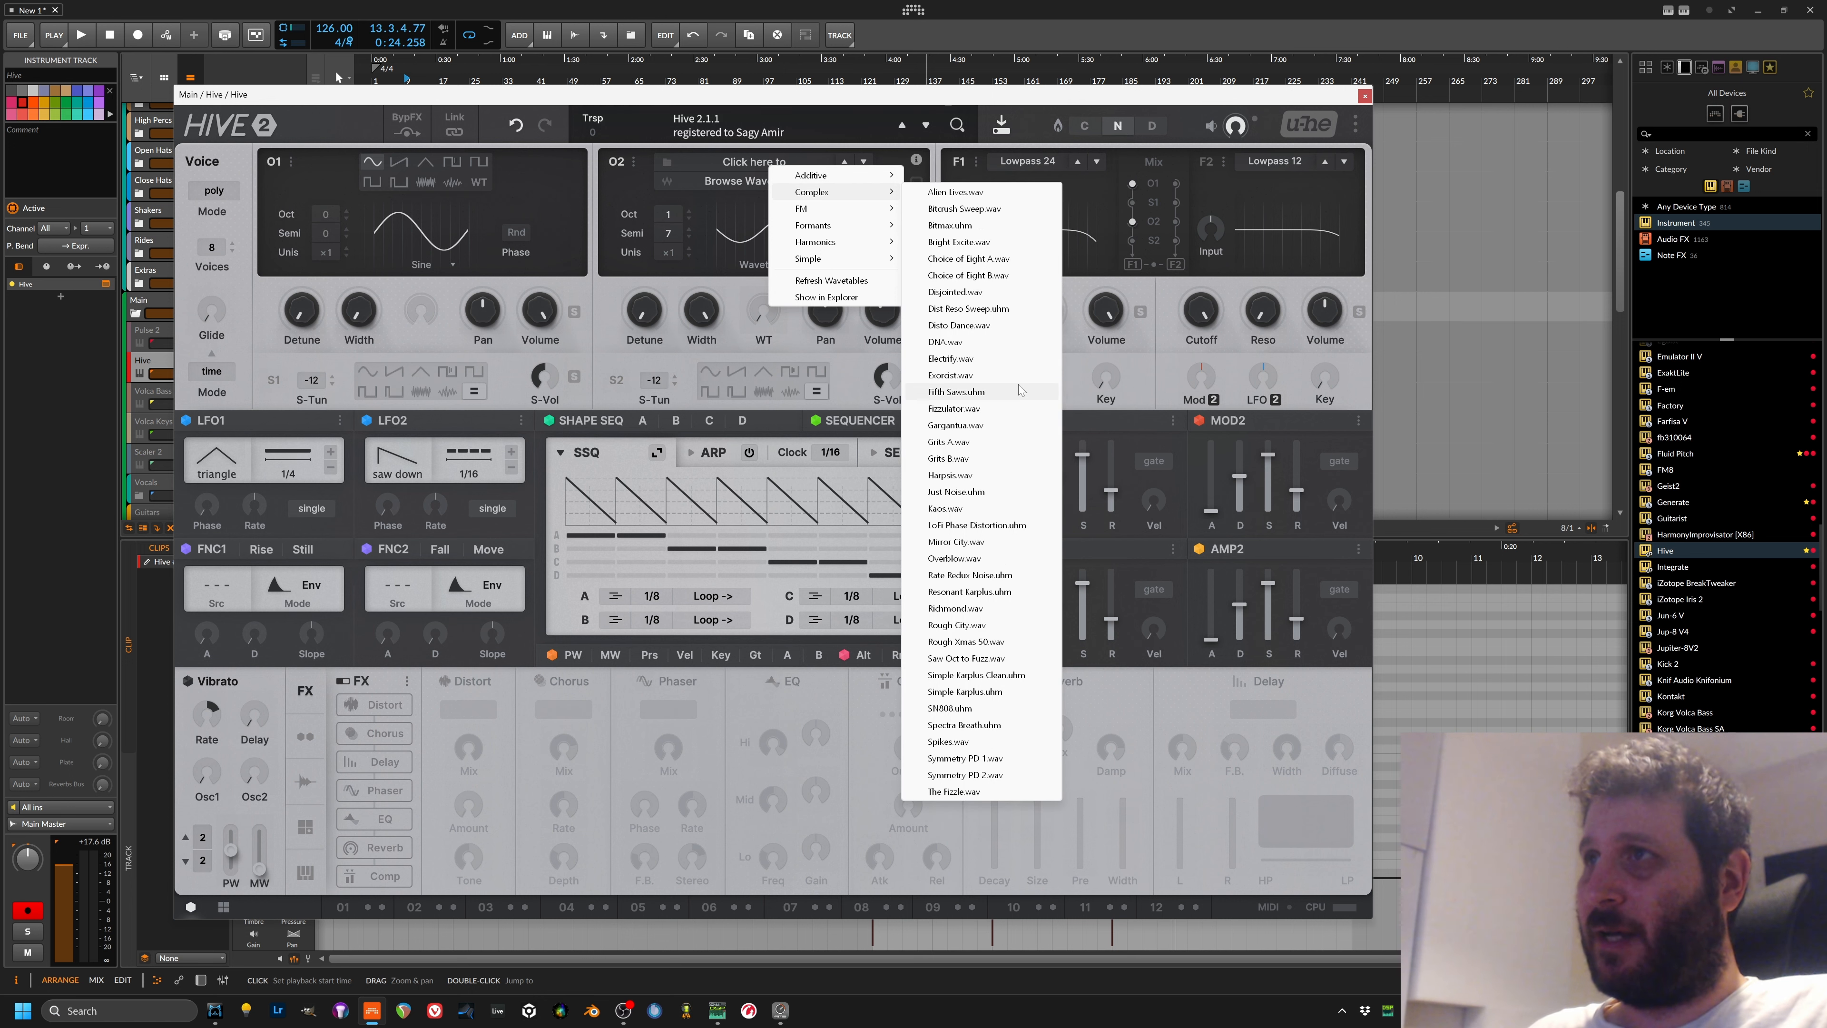
left_click(1016, 565)
left_click_drag(797, 231, 798, 205)
double_click(765, 311)
key("space")
left_click_drag(763, 317, 767, 322)
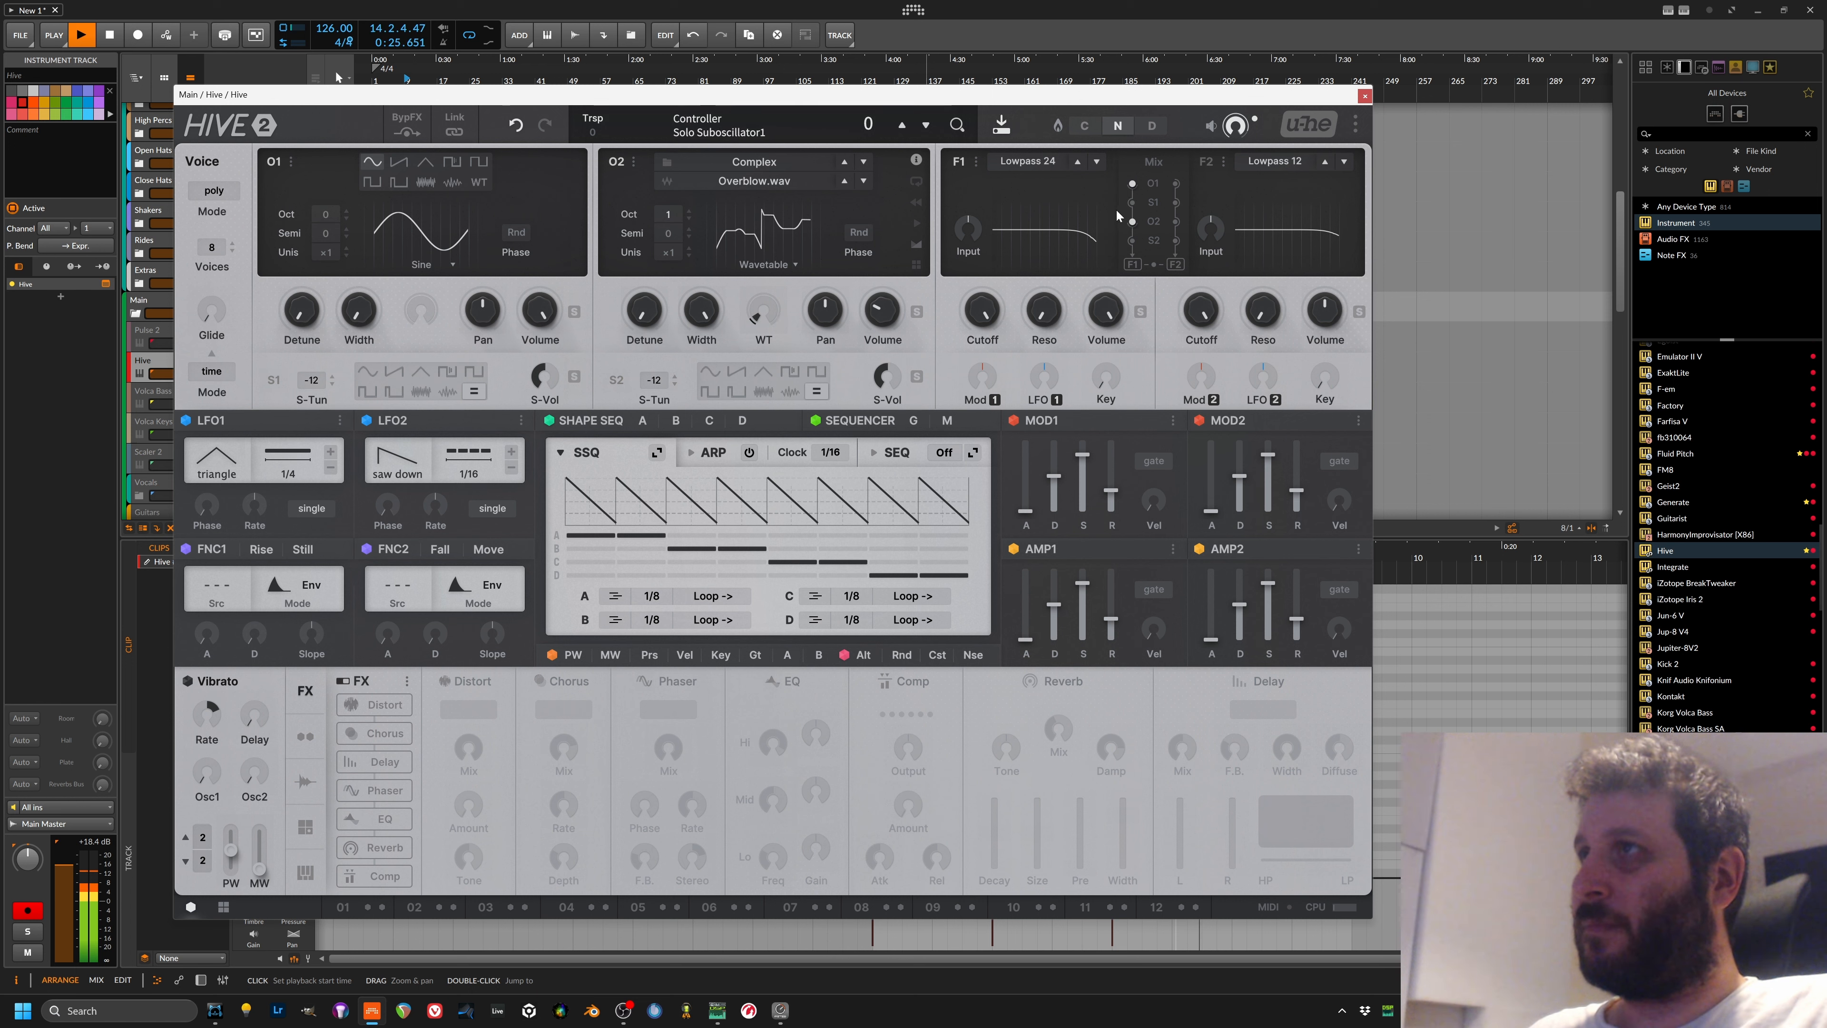
key("space")
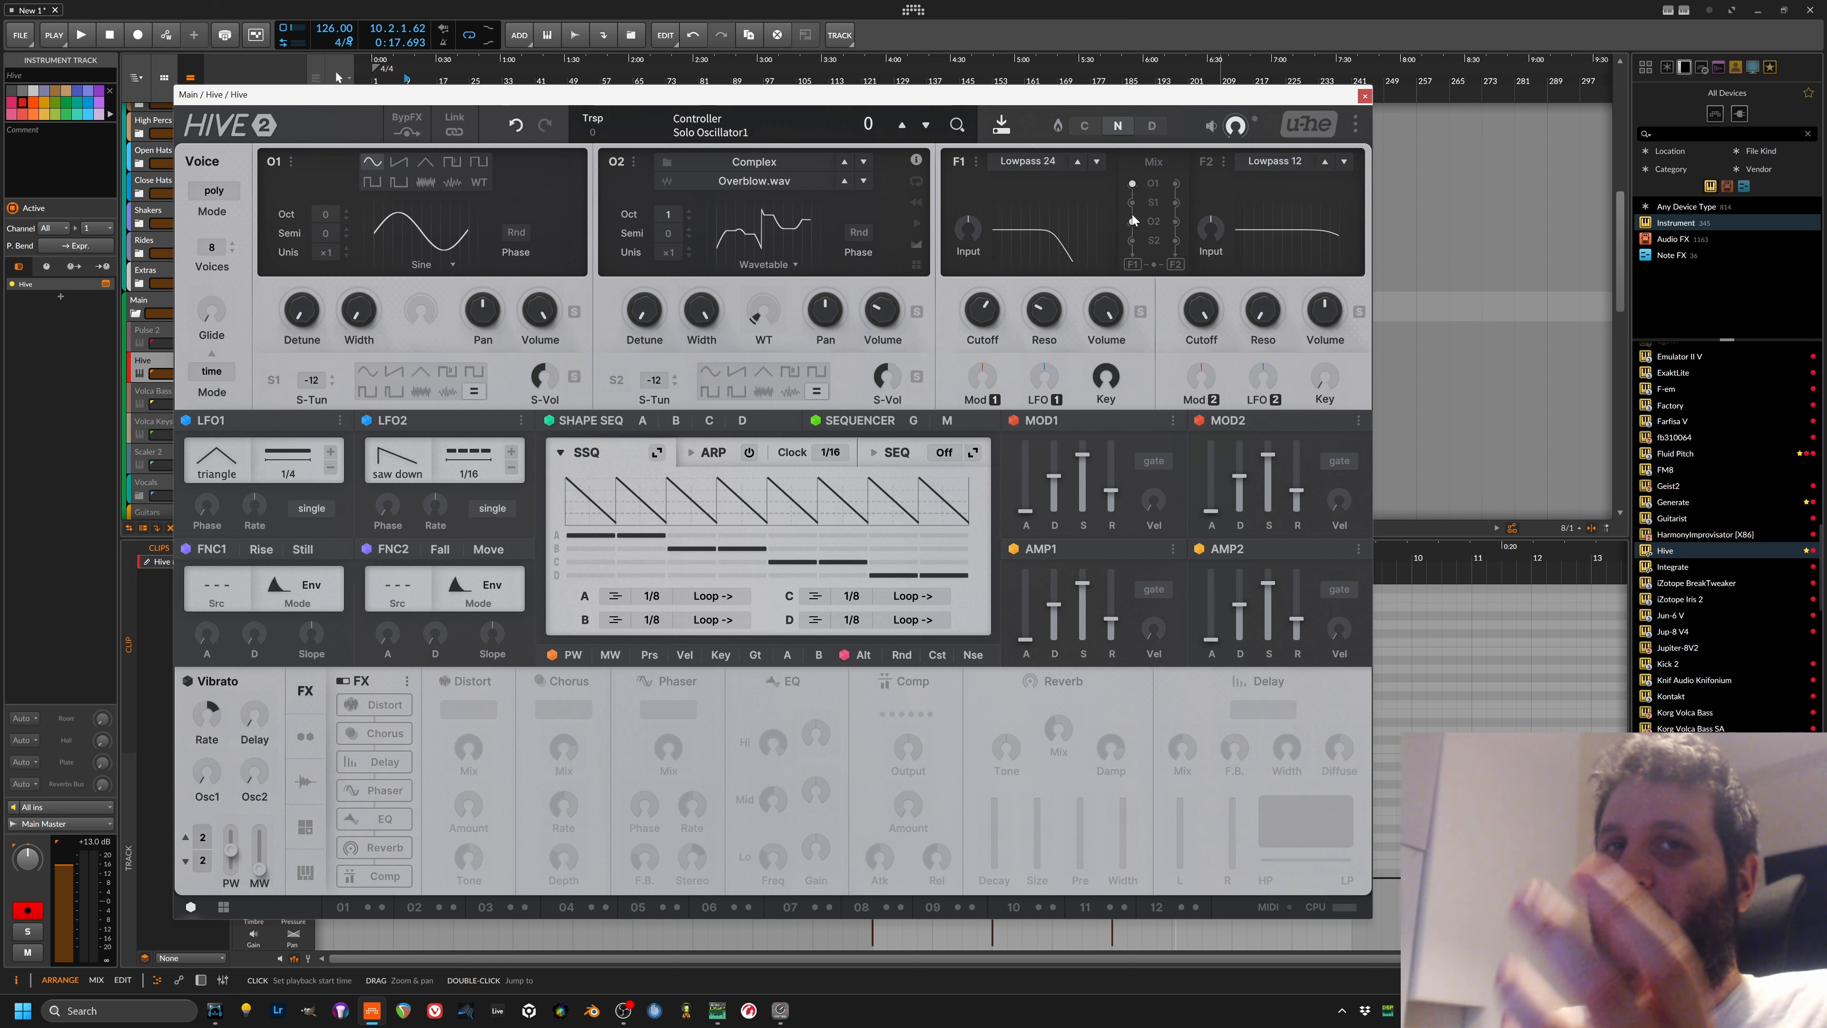
Step: Shape filter 1 with a cutoff of about 90, a resonance of 41 and raised key tracking while auditioning the chords
left_click(1133, 216)
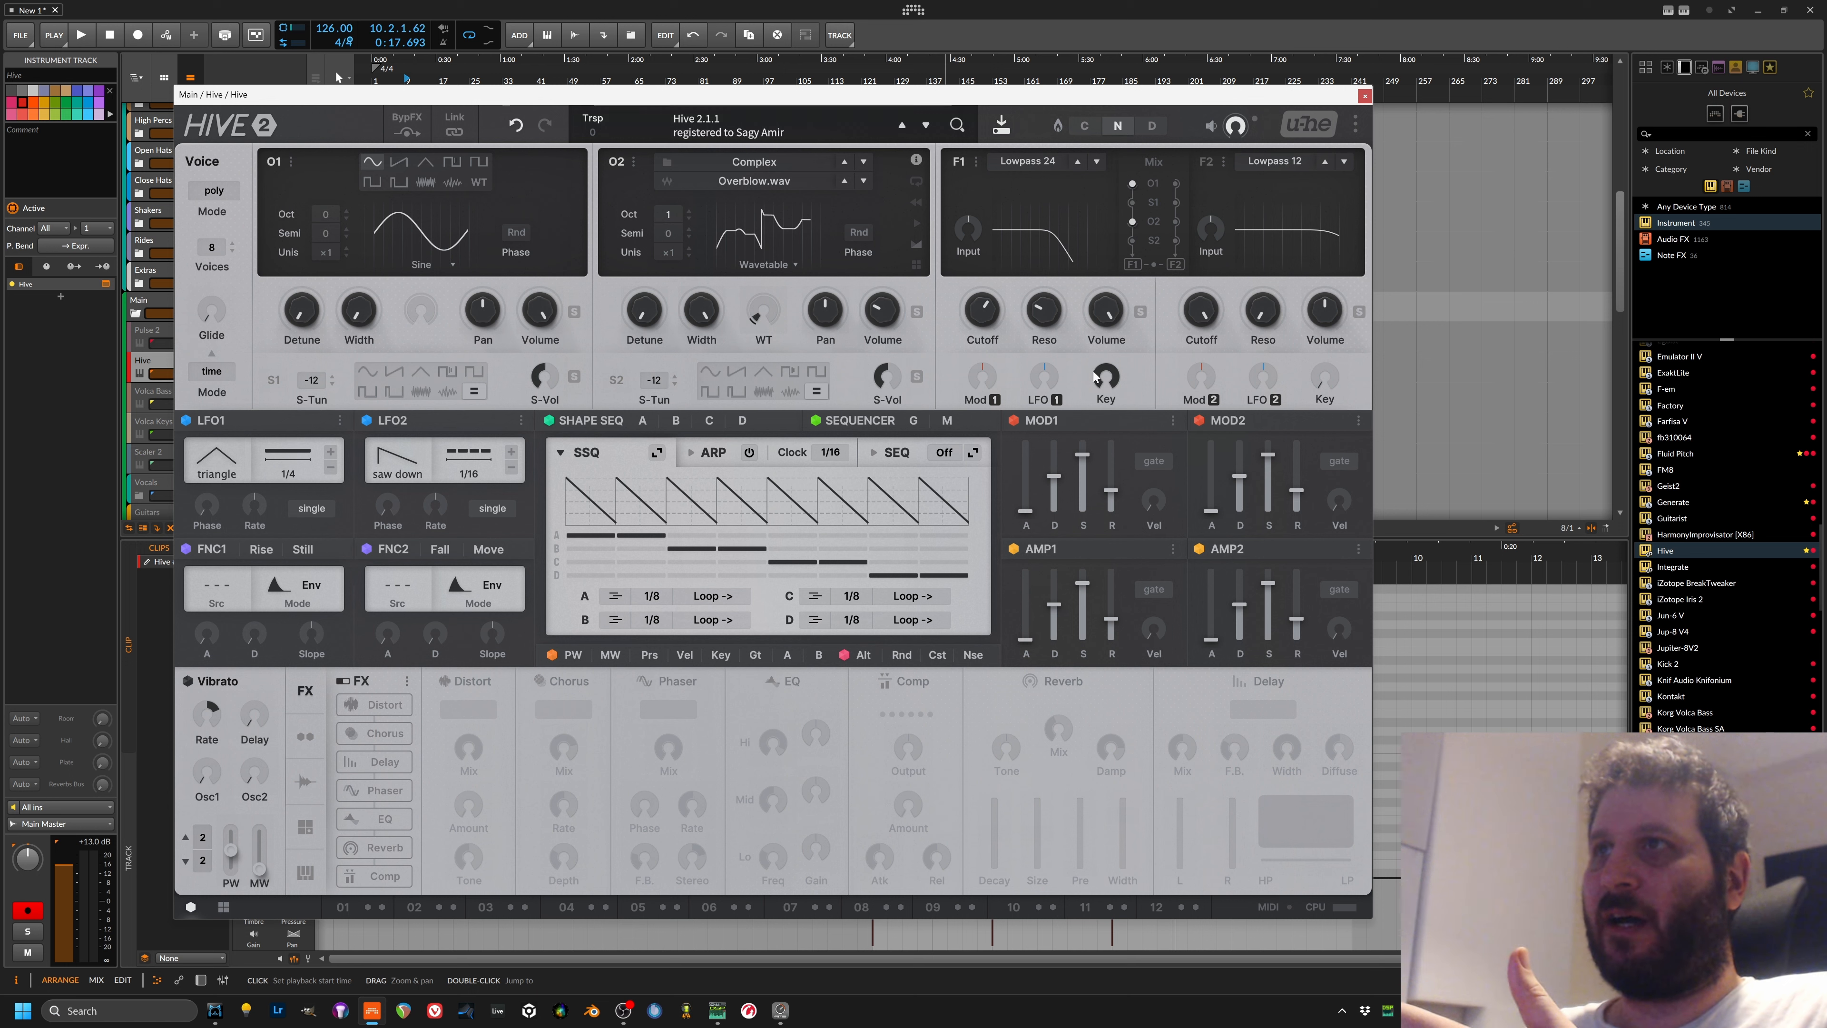
left_click_drag(1109, 370, 1110, 373)
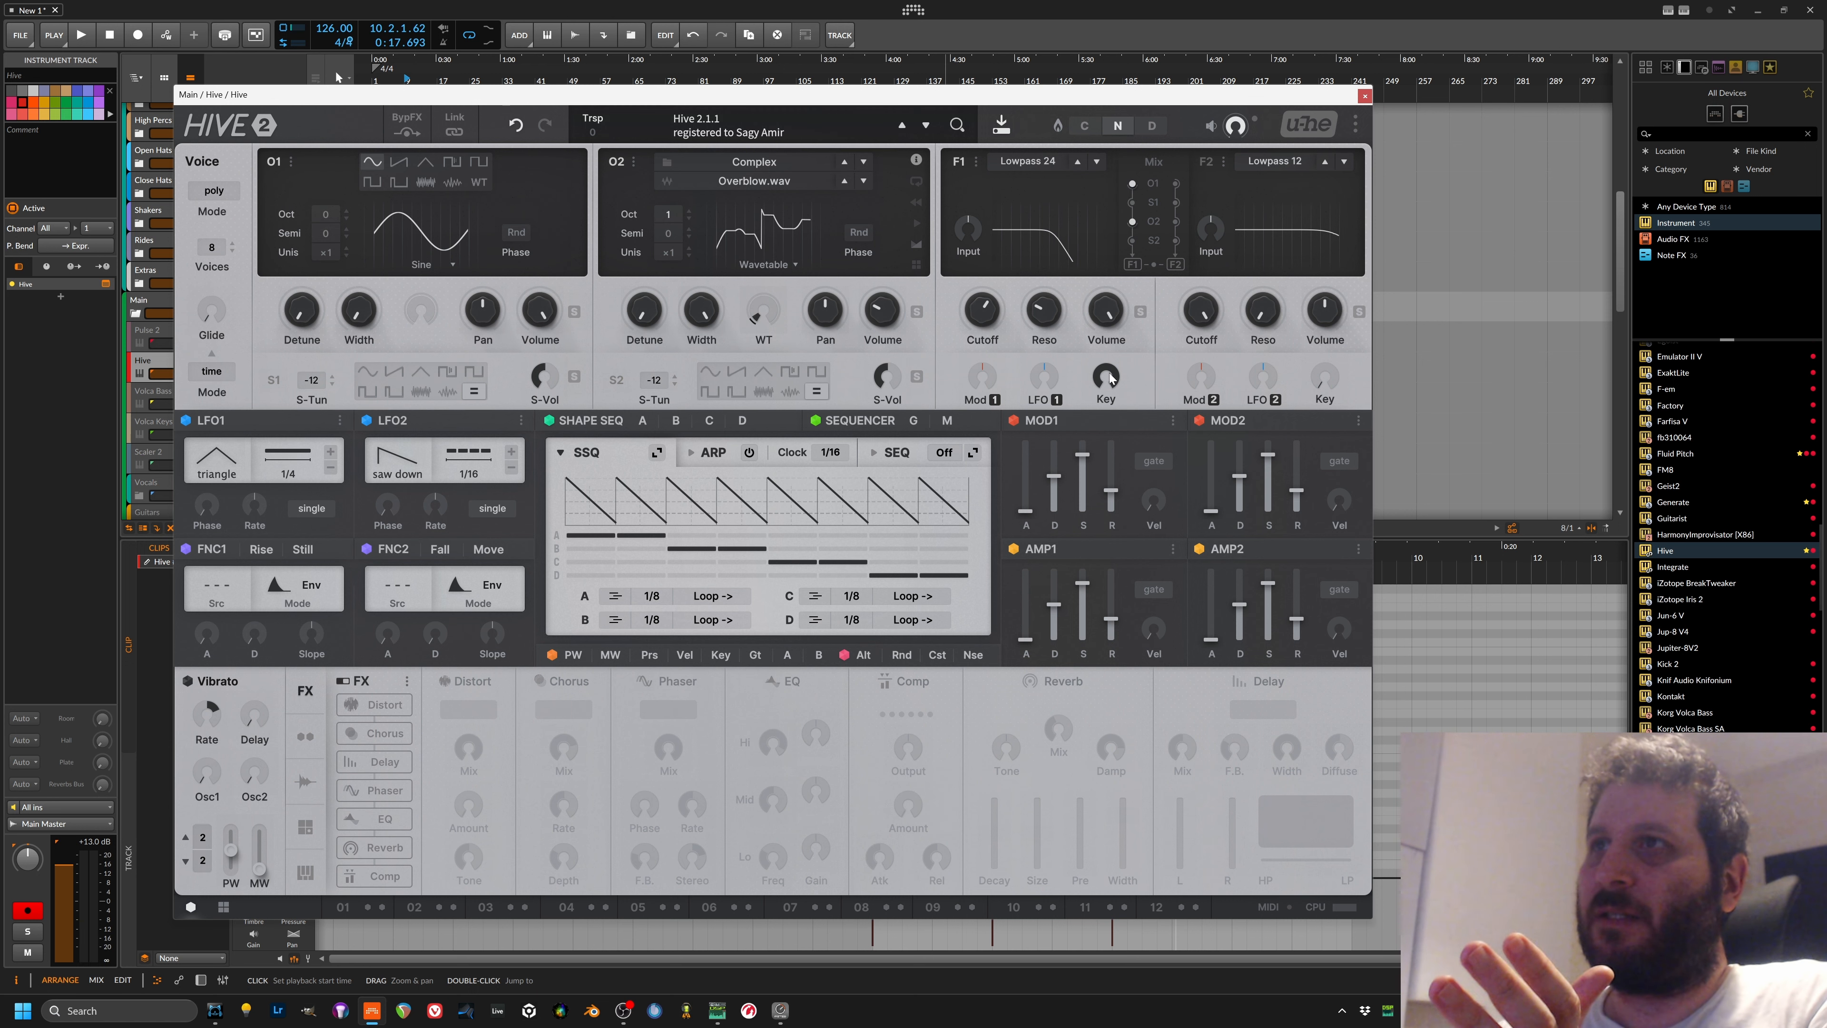
key("space")
mouse_move(975, 317)
mouse_move(1048, 305)
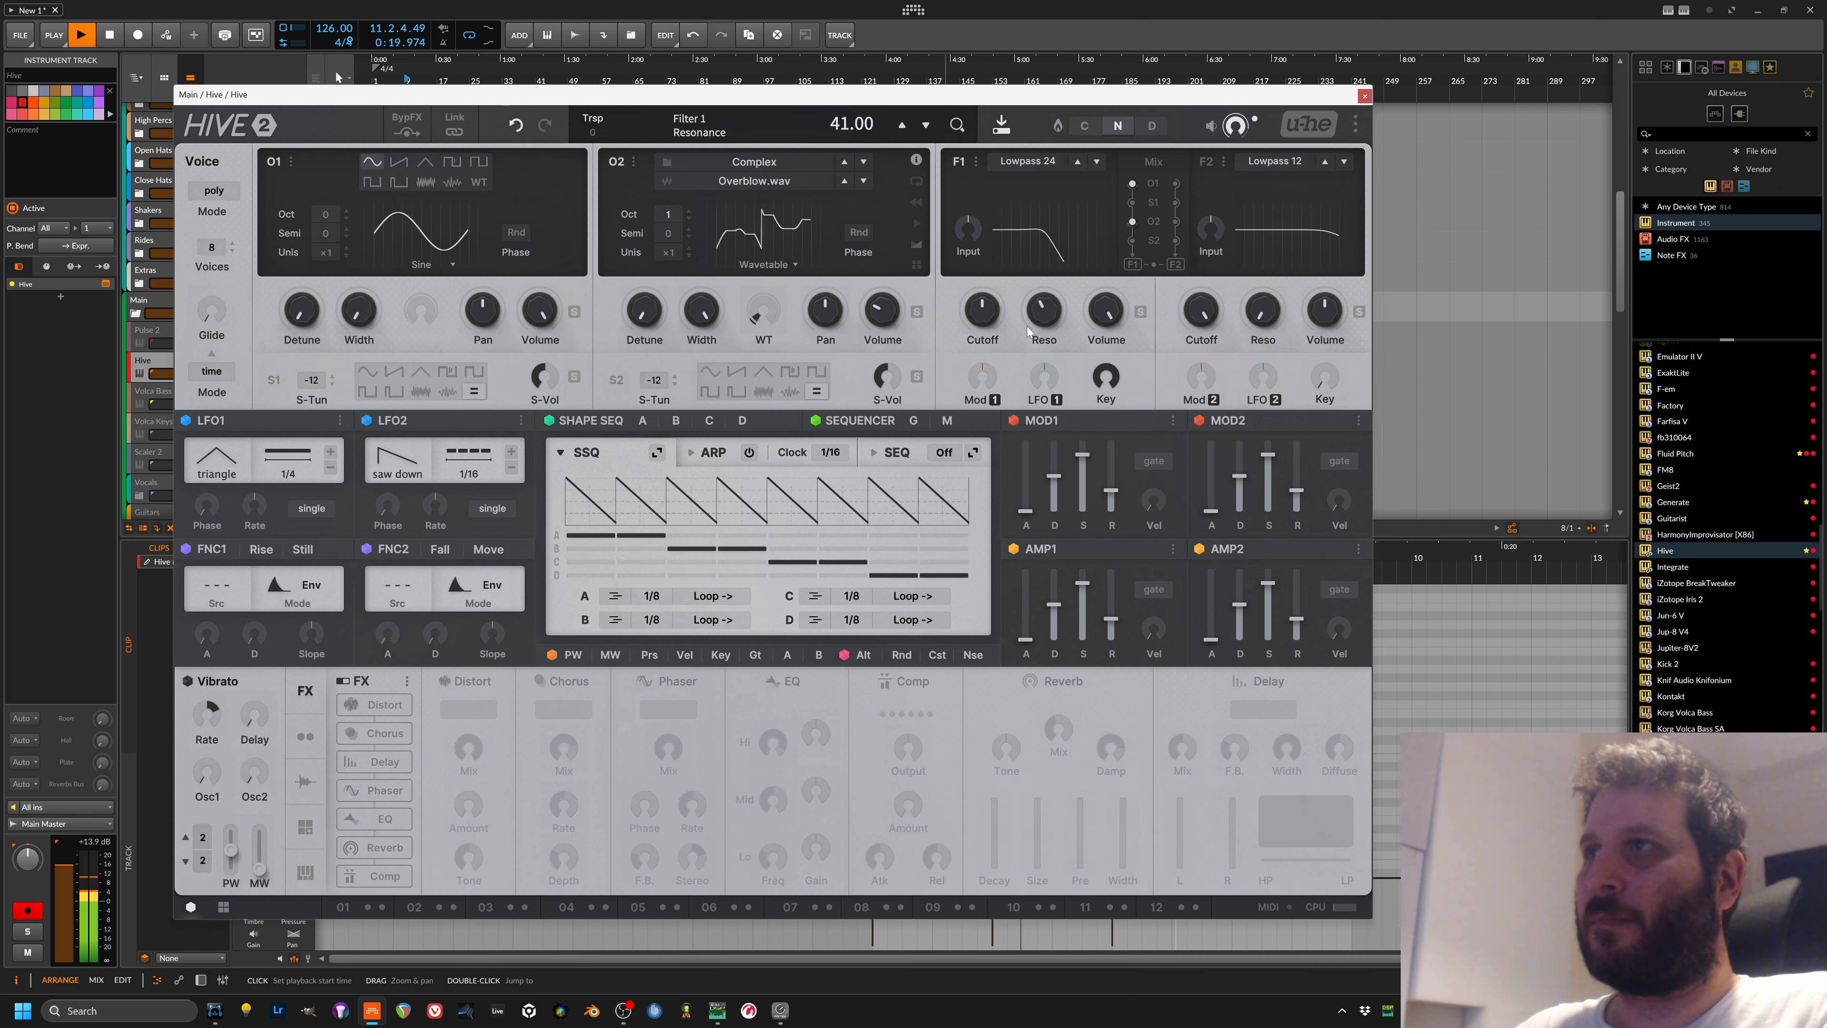
key("space")
Step: Close Hive, lower the second chord's F3 note to E3 and audition the change
left_click(1365, 96)
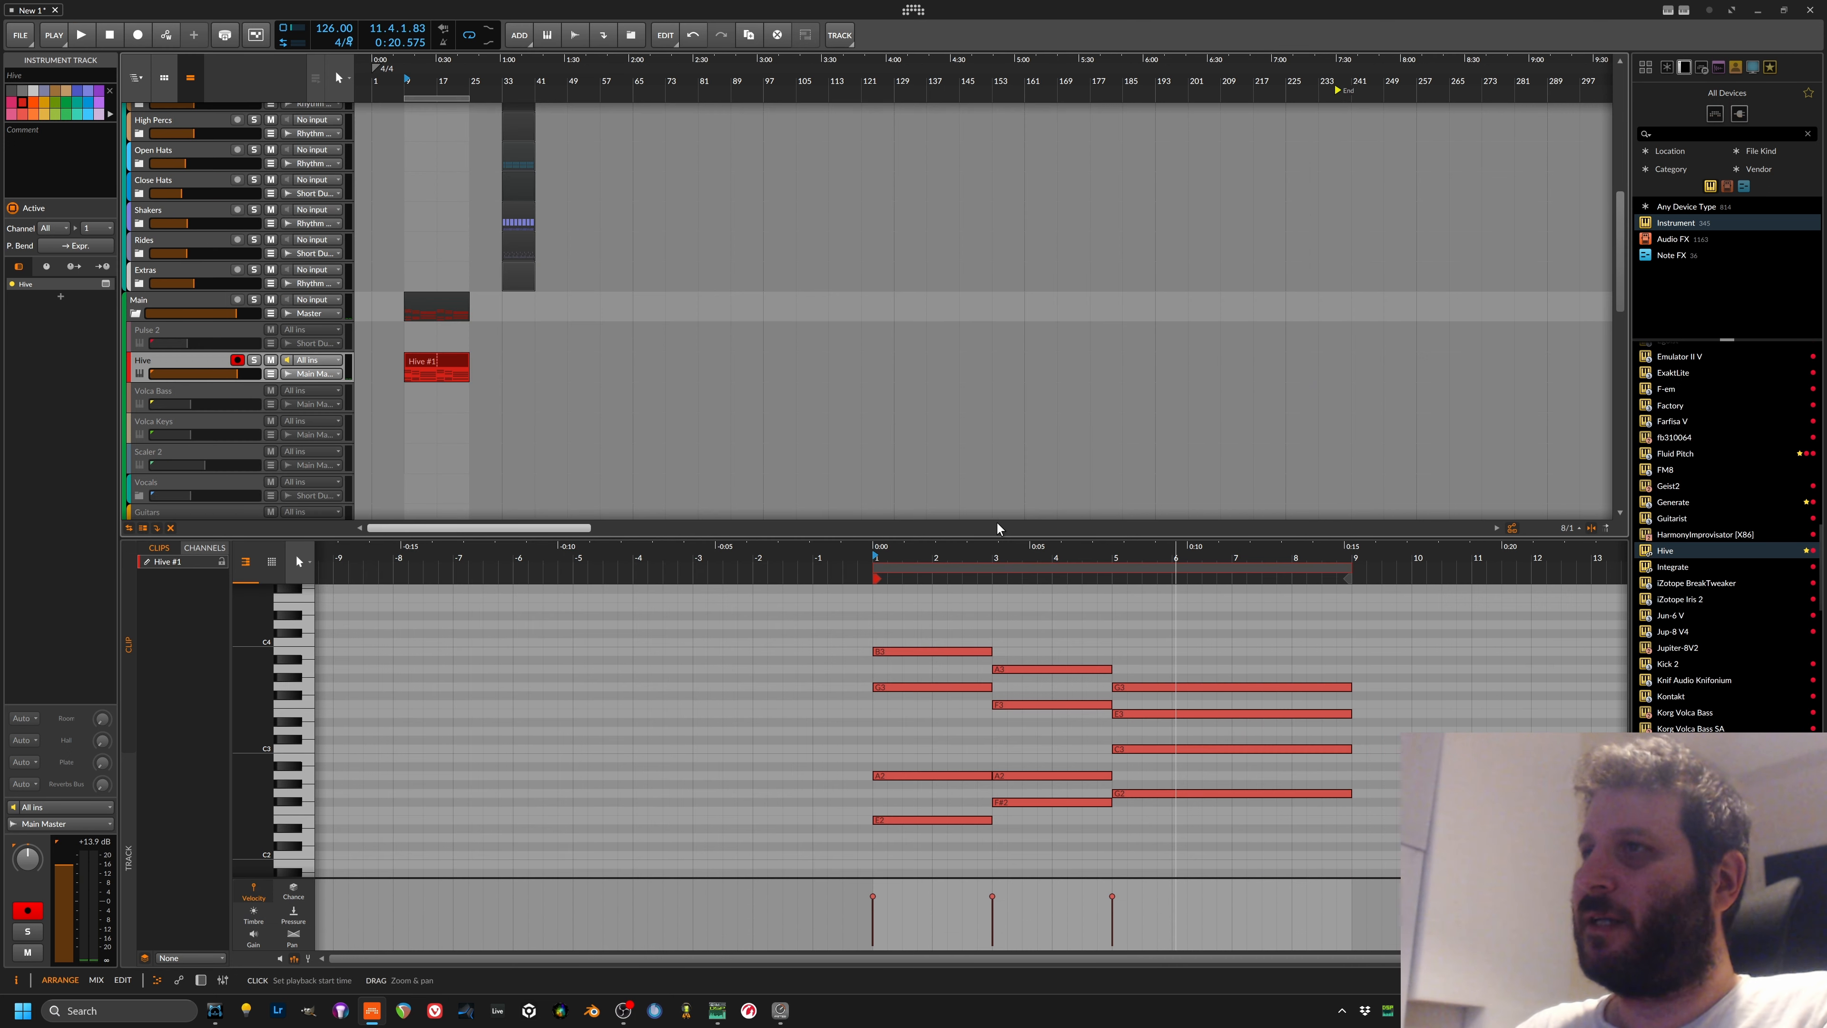
left_click(994, 555)
left_click(1039, 703)
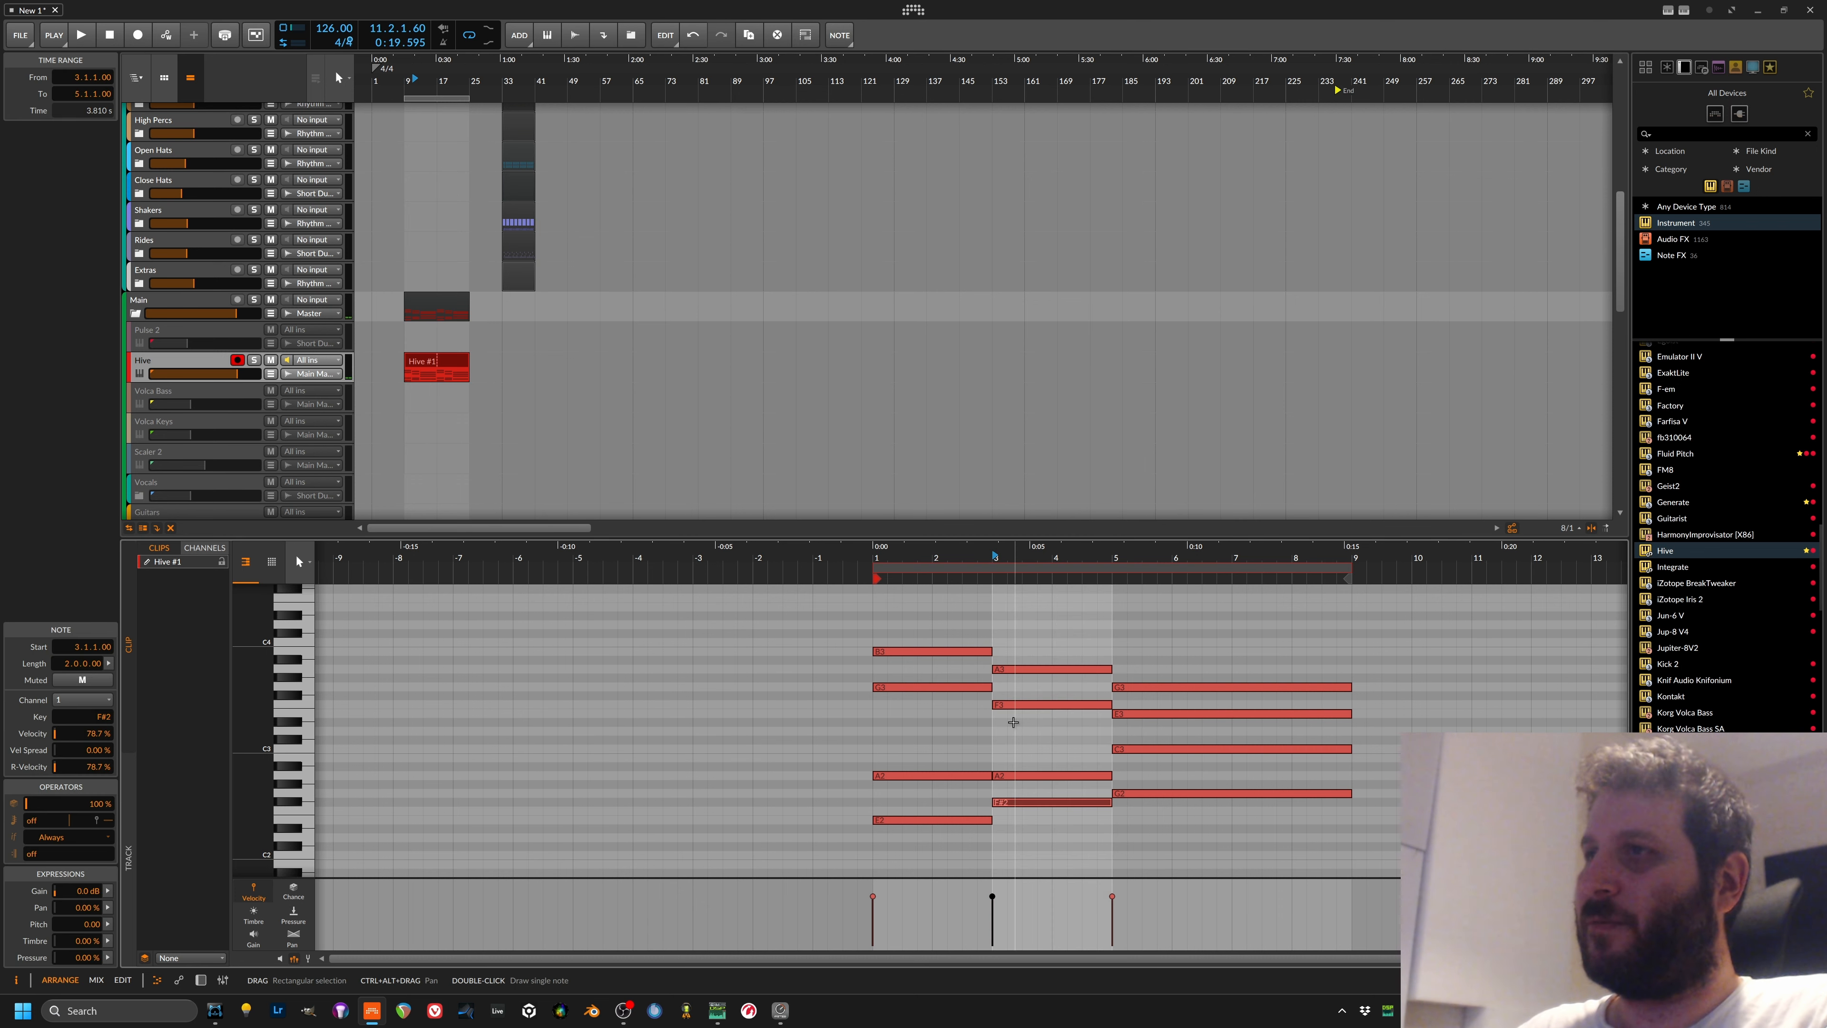
key("Down")
key("space")
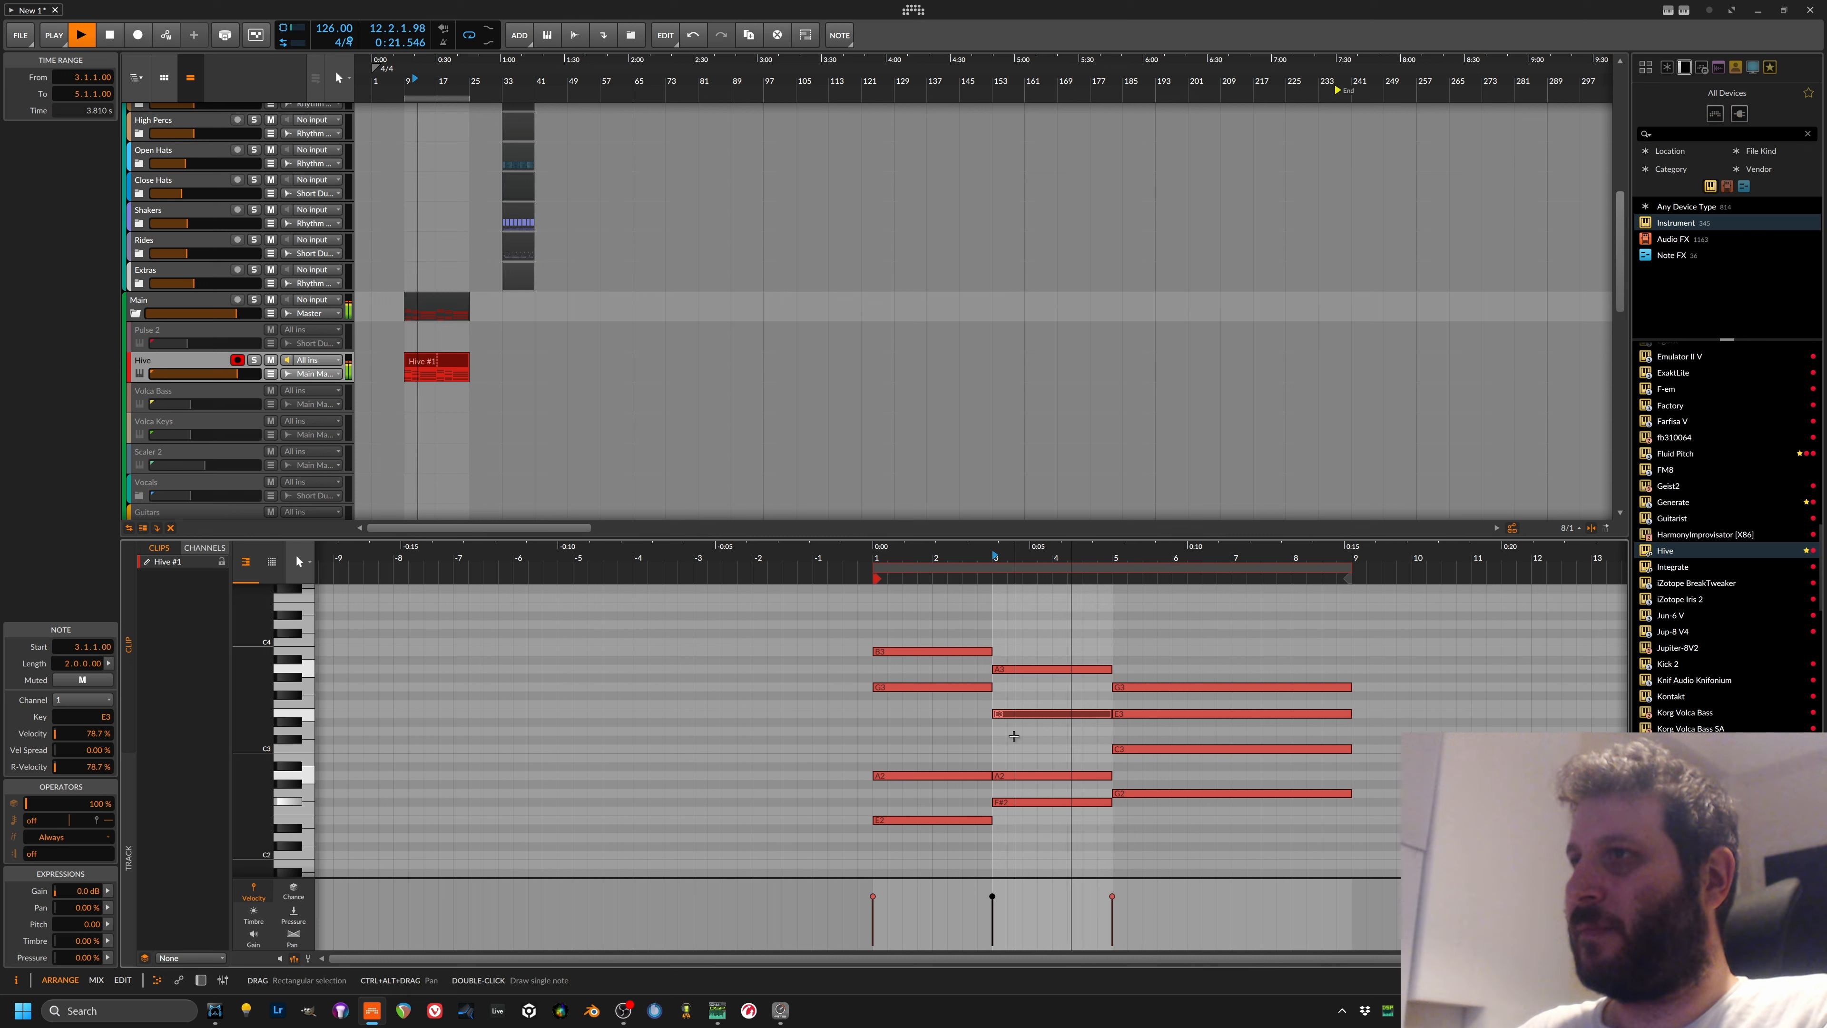
key("space")
Step: Raise the second chord's A2 note to C#3 while playing the progression from just before that chord
left_click(956, 555)
key("space")
left_click(1050, 776)
key("Up")
key("Up")
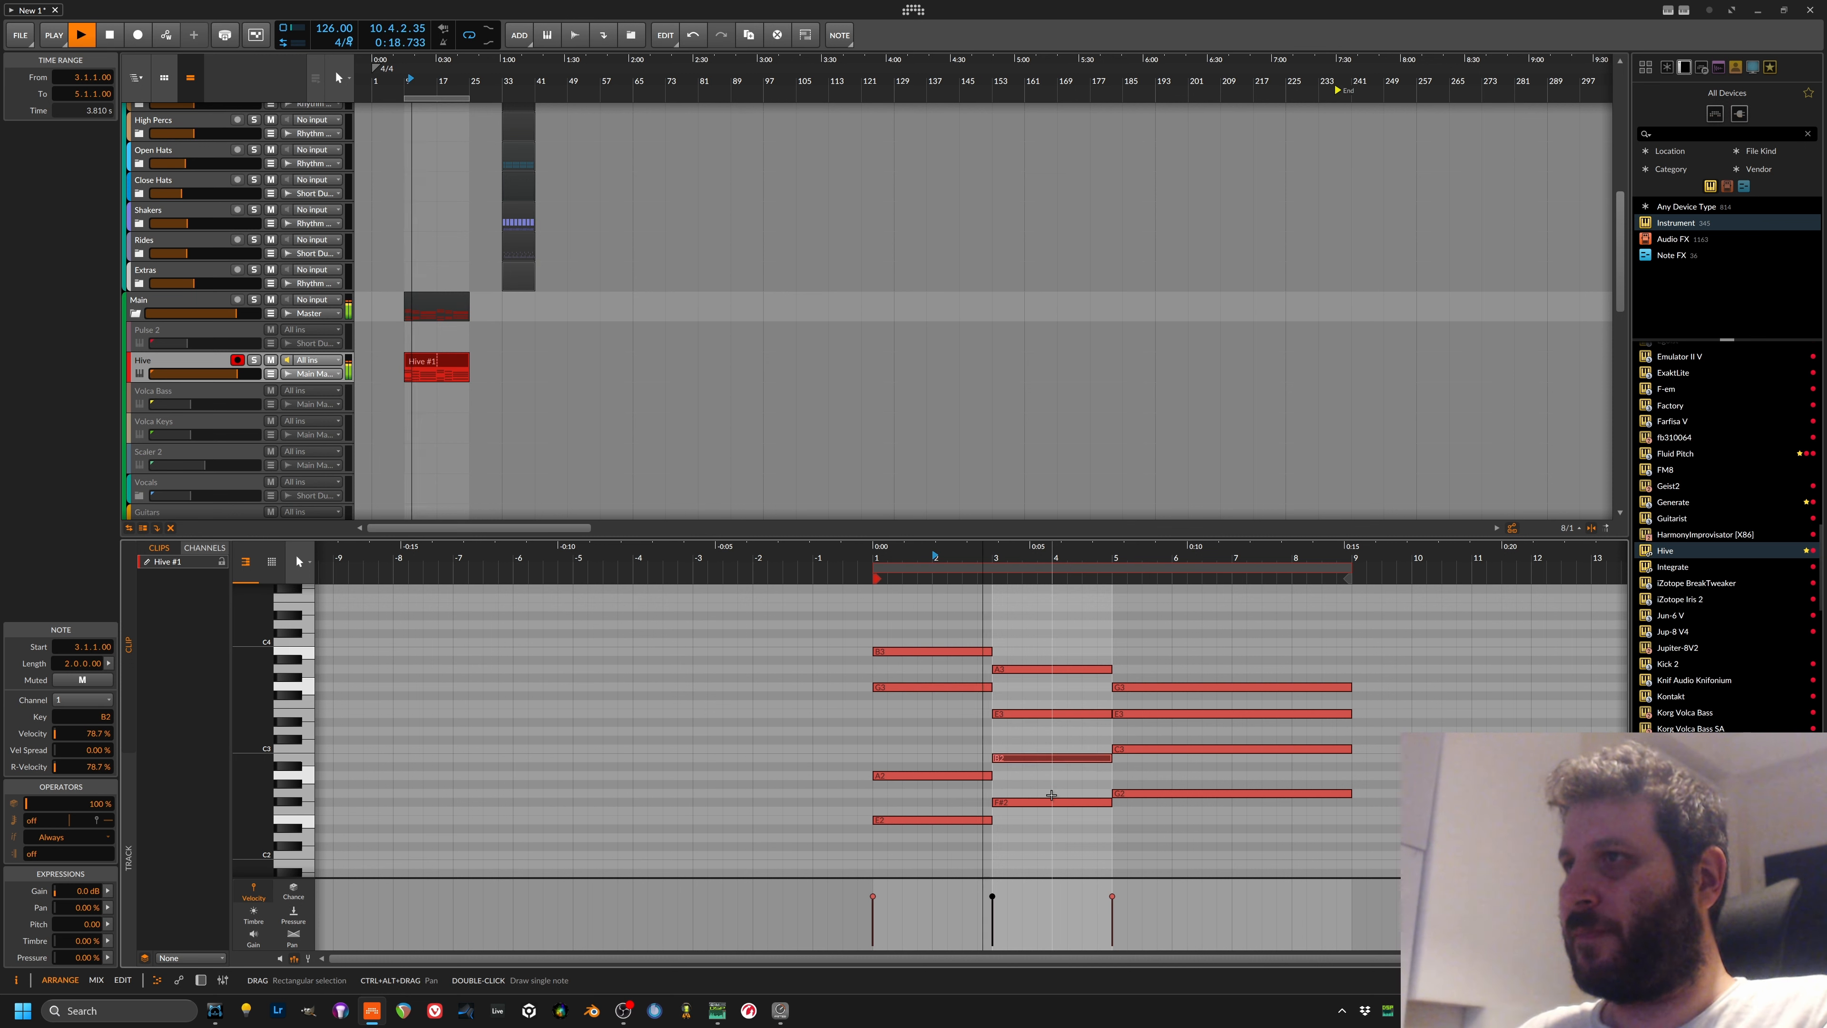
key("Up")
key("Up")
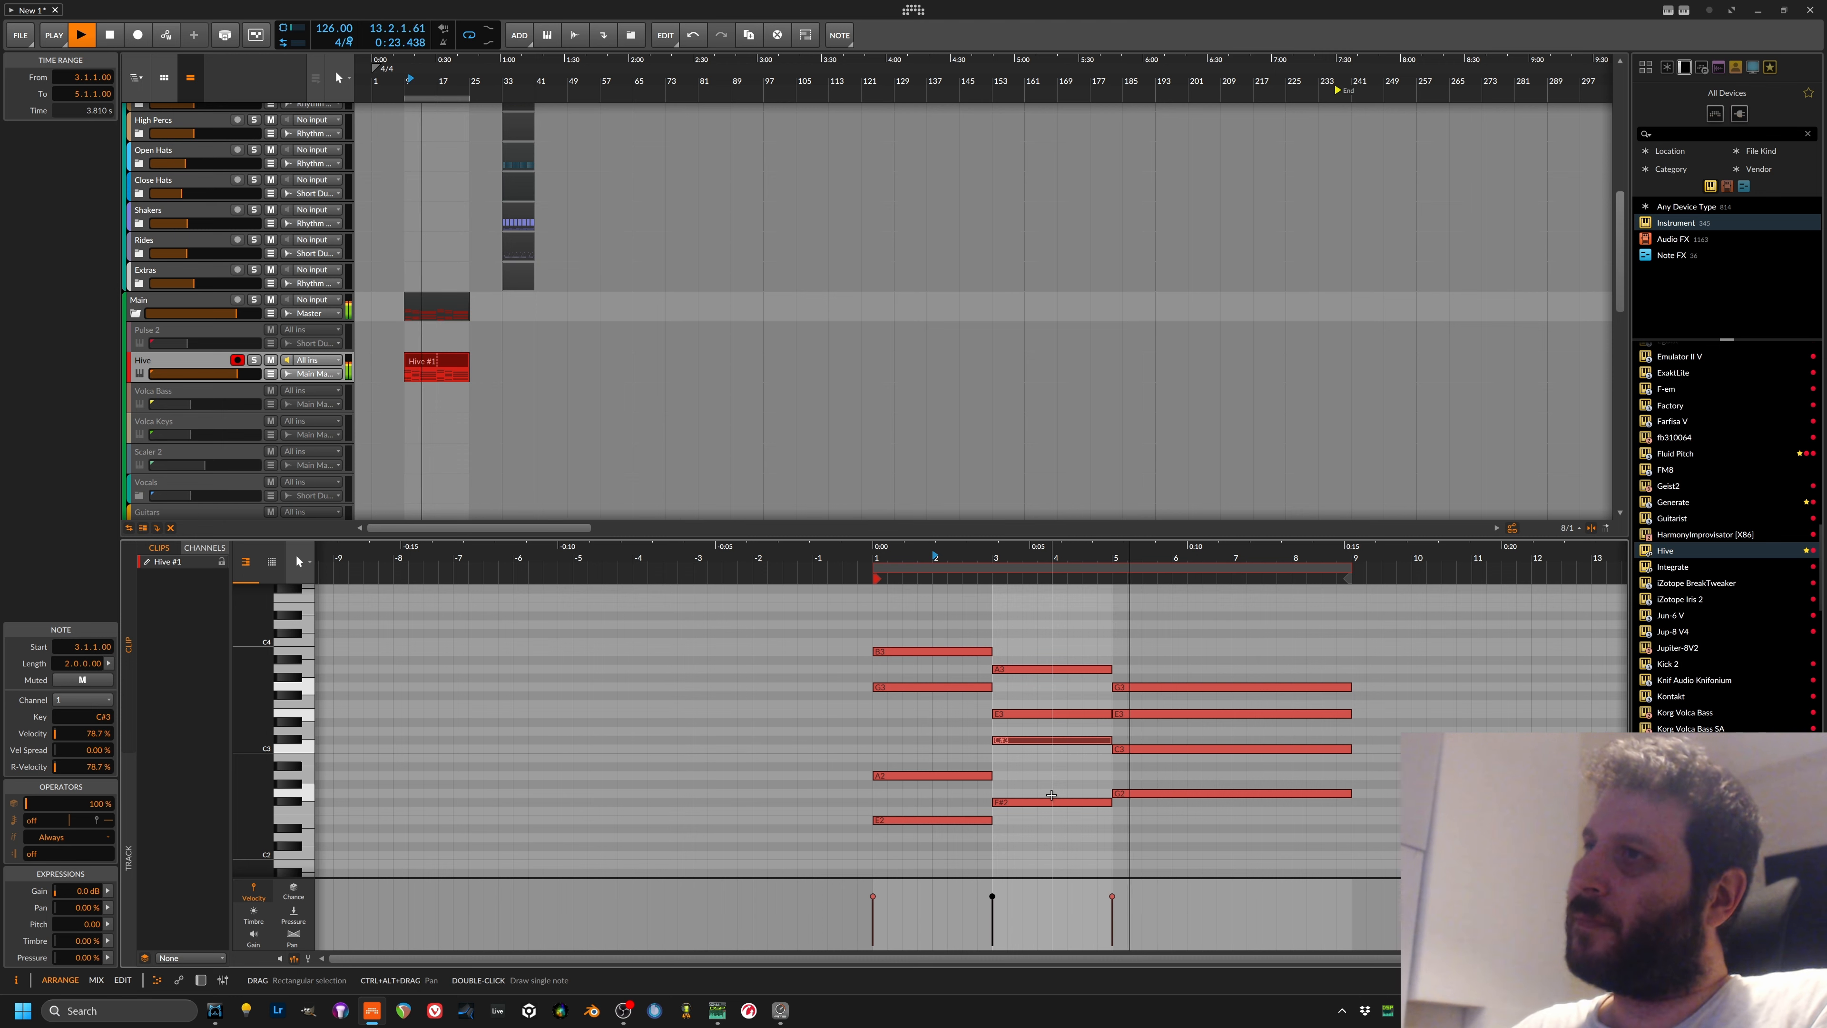
key("space")
left_click(1052, 795)
Step: Reopen Hive and fine-tune filter 1's cutoff by ear while the chords play
left_click(961, 565)
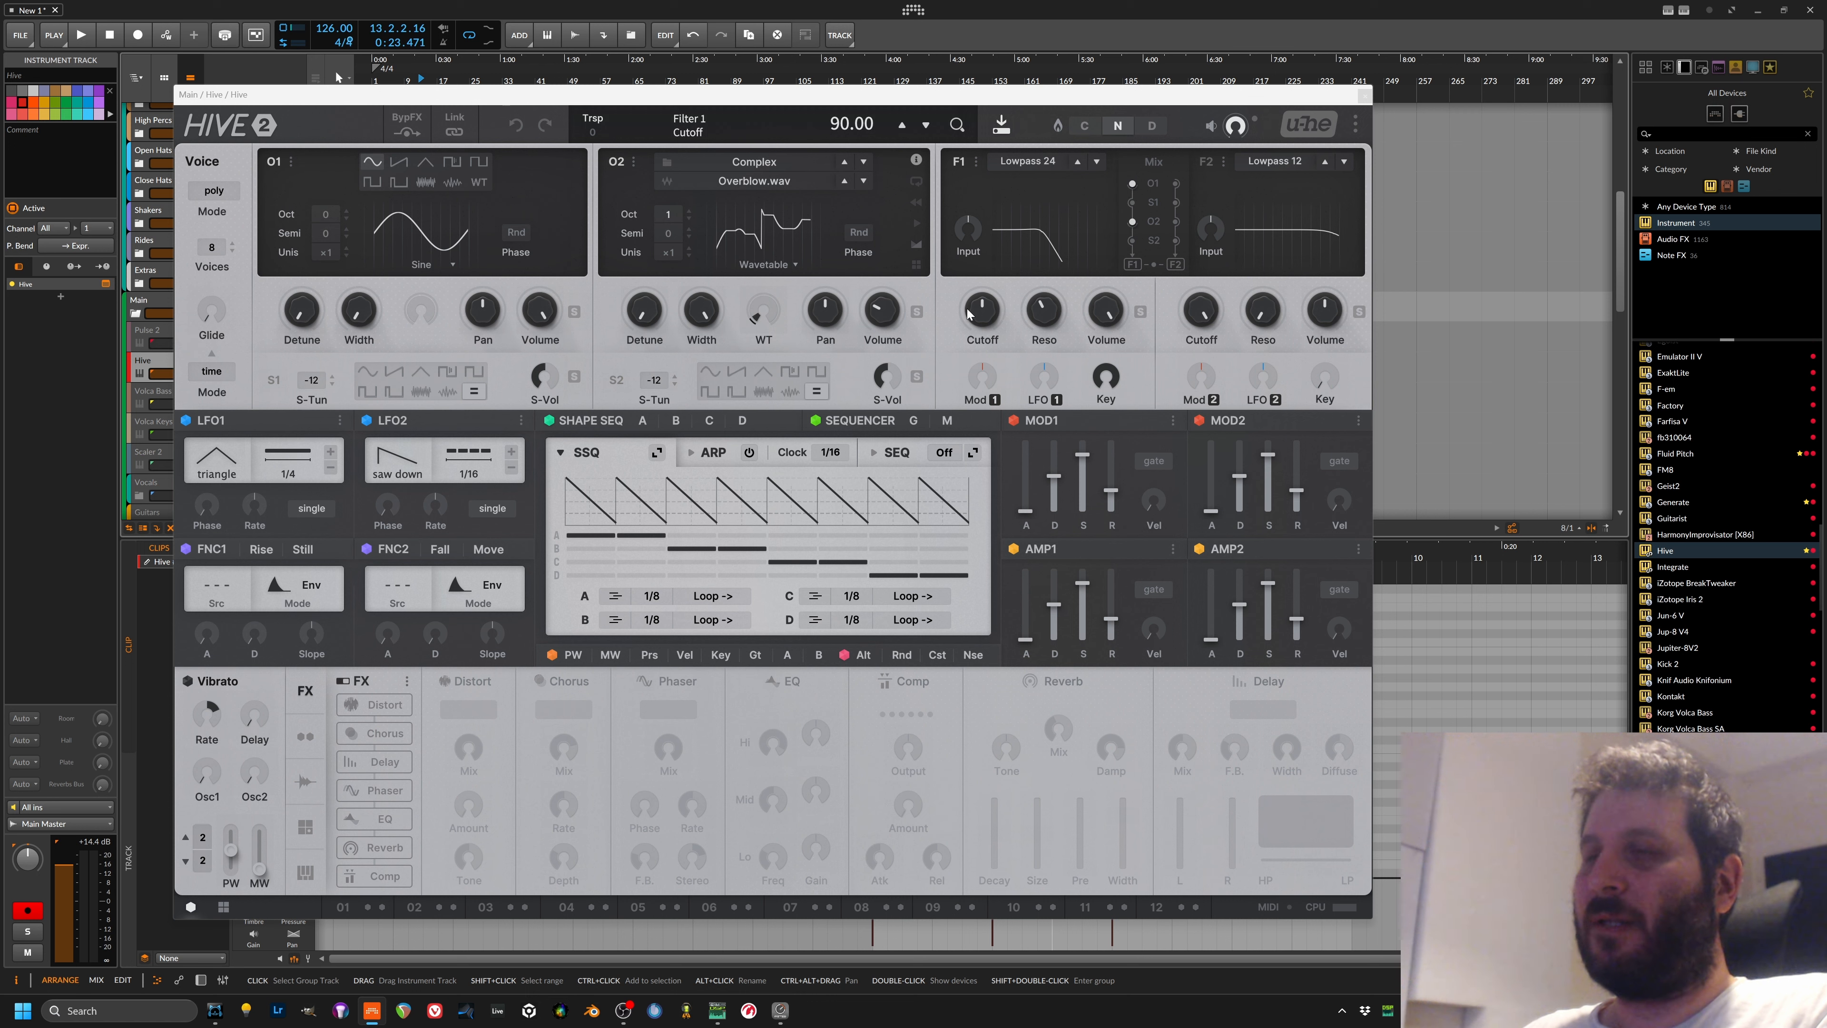
left_click_drag(967, 309, 978, 301)
key("space")
key("space")
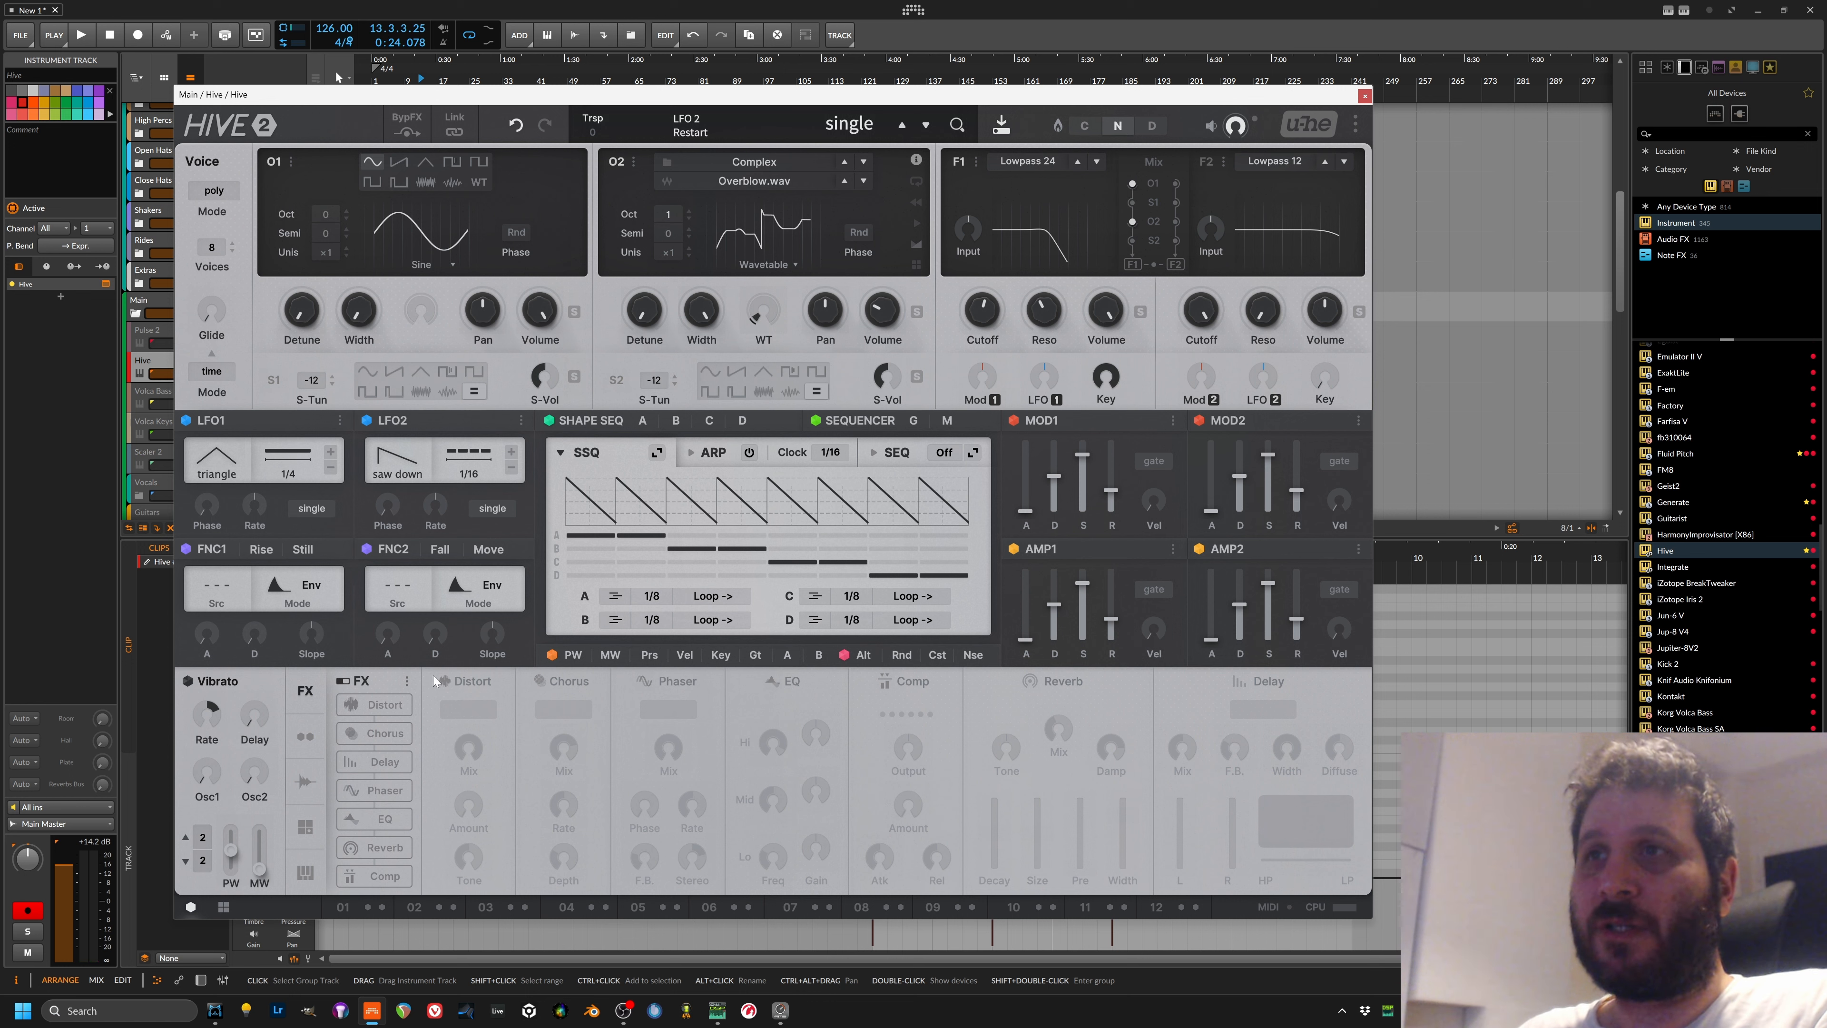
Step: Try Hive's Soft Clip distortion with a raised amount while auditioning the chords
left_click(446, 683)
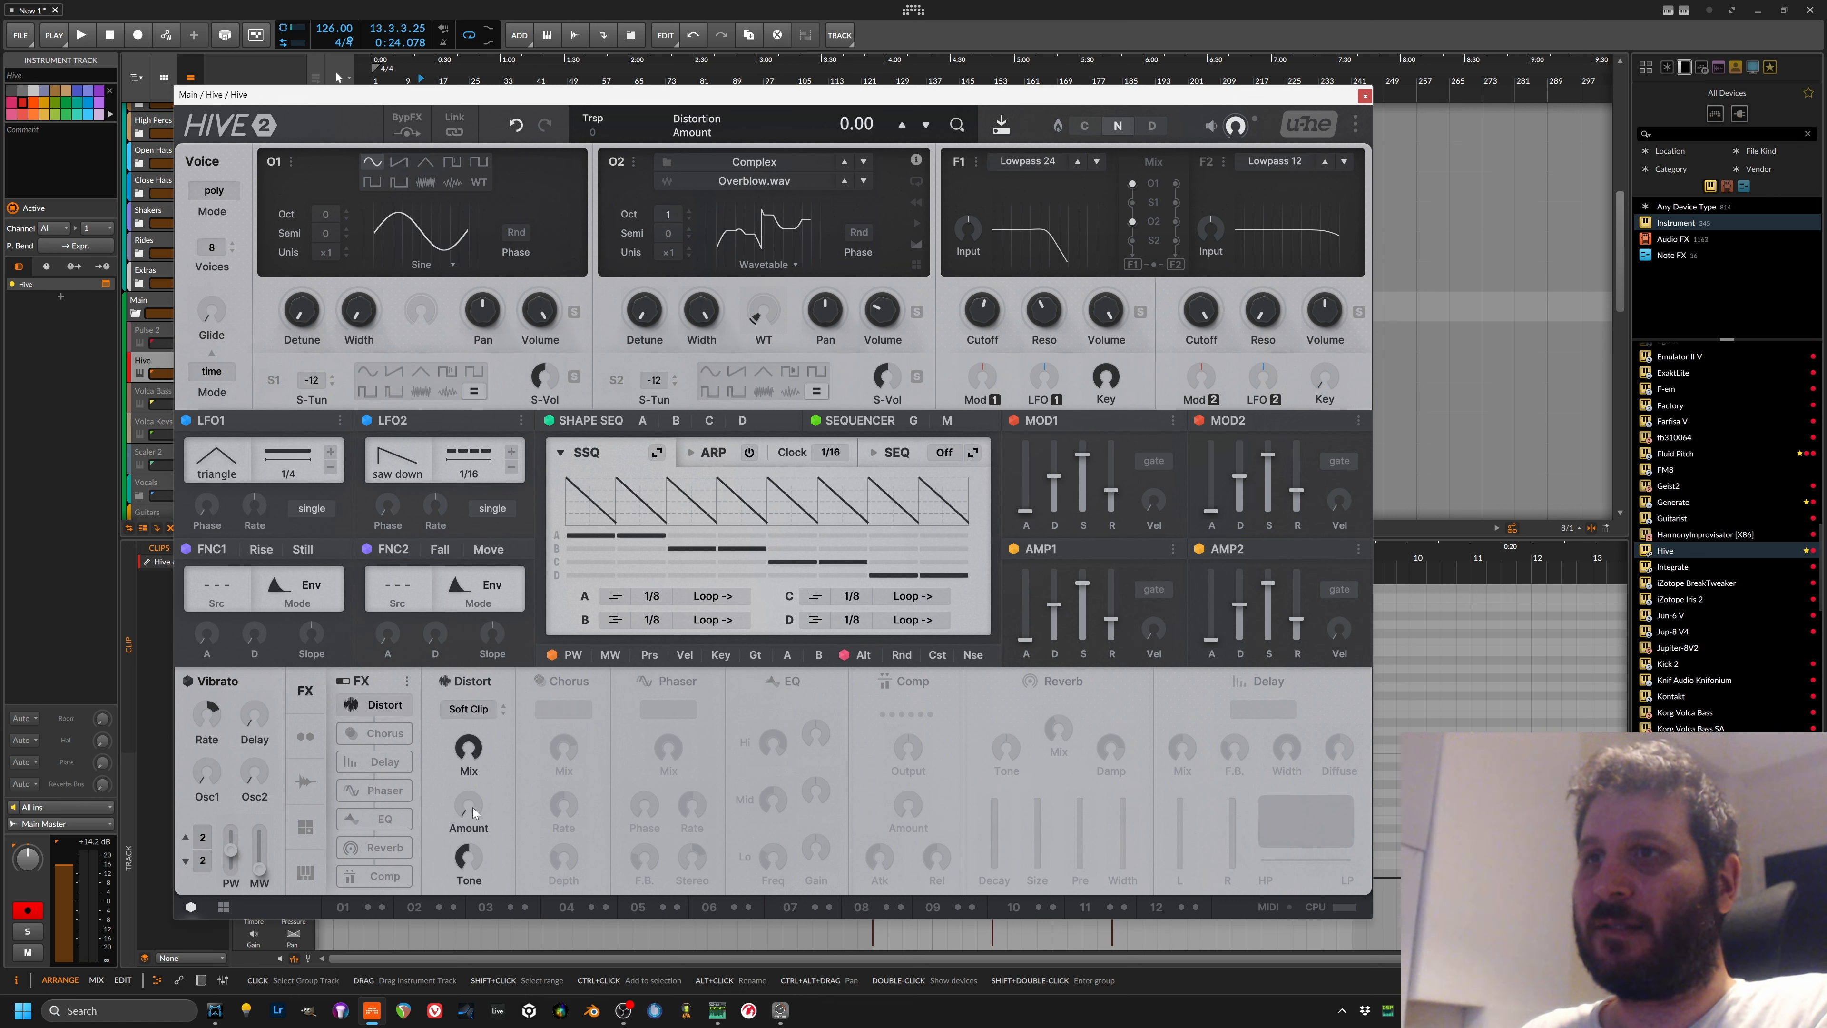
key("space")
left_click_drag(474, 812, 476, 781)
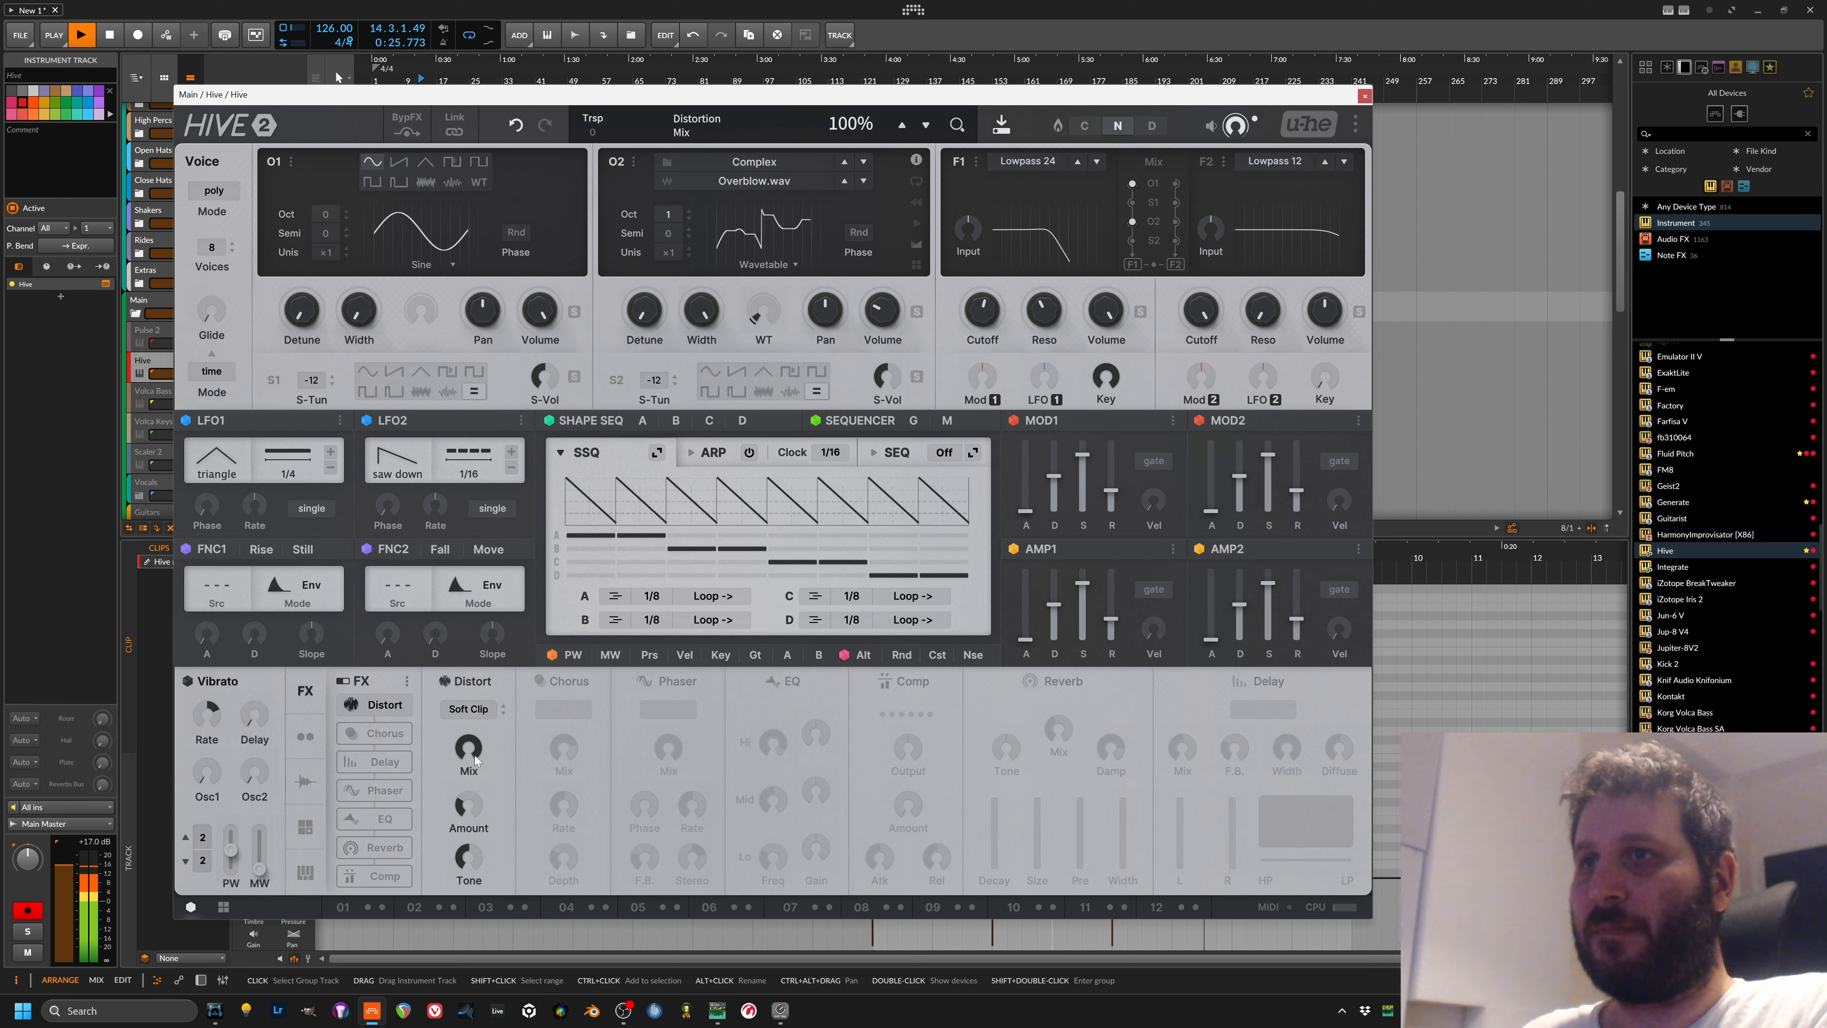
key("space")
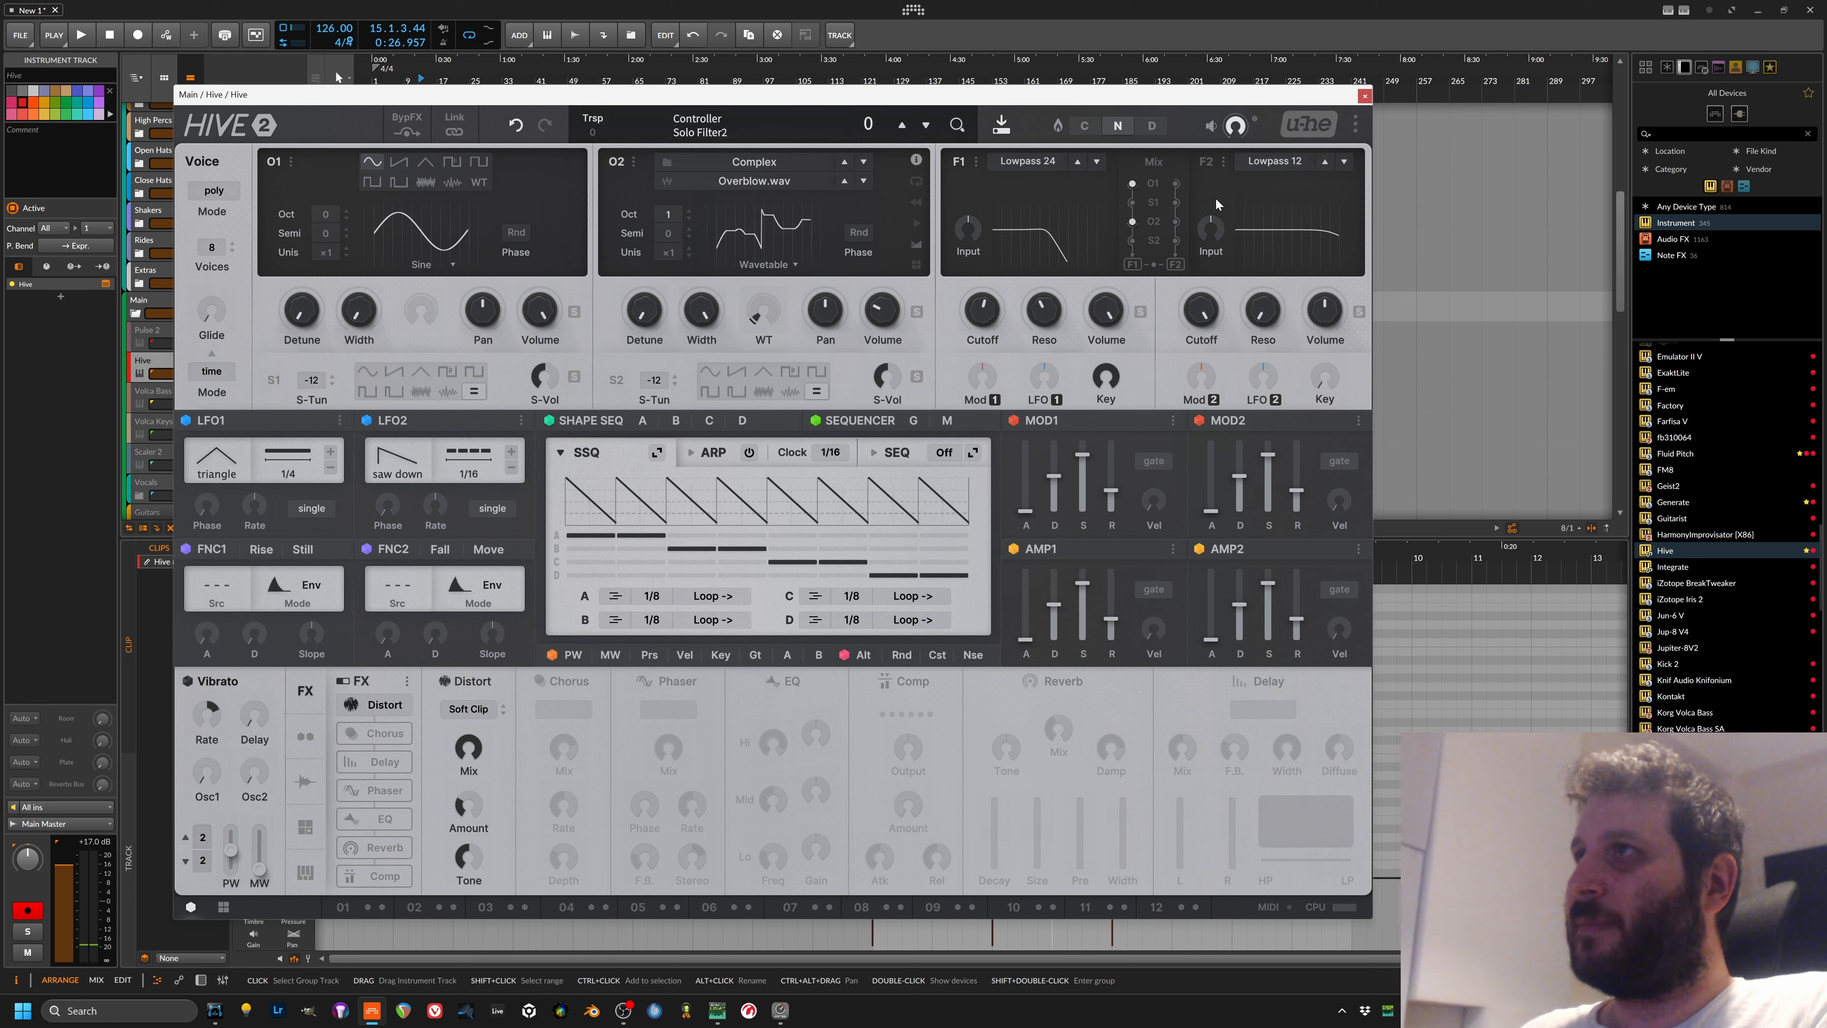
key("space")
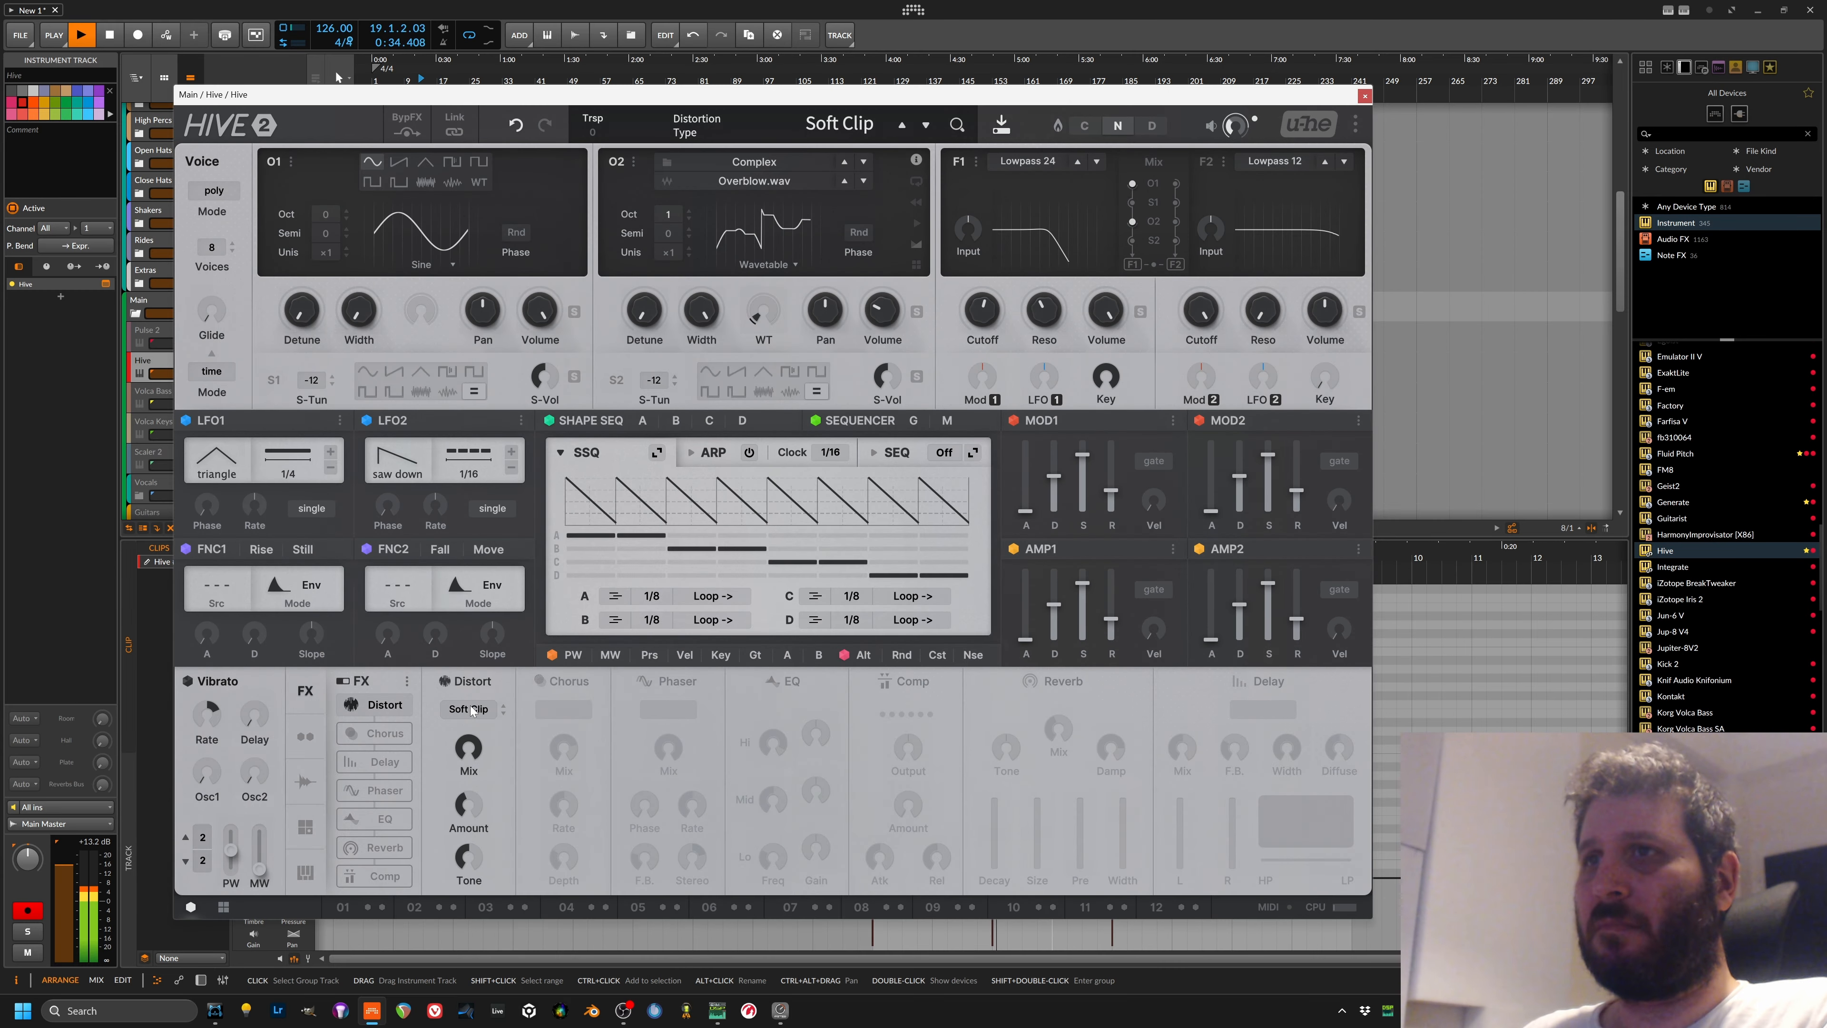
scroll(472, 711, "up", 1)
scroll(471, 707, "up", 2)
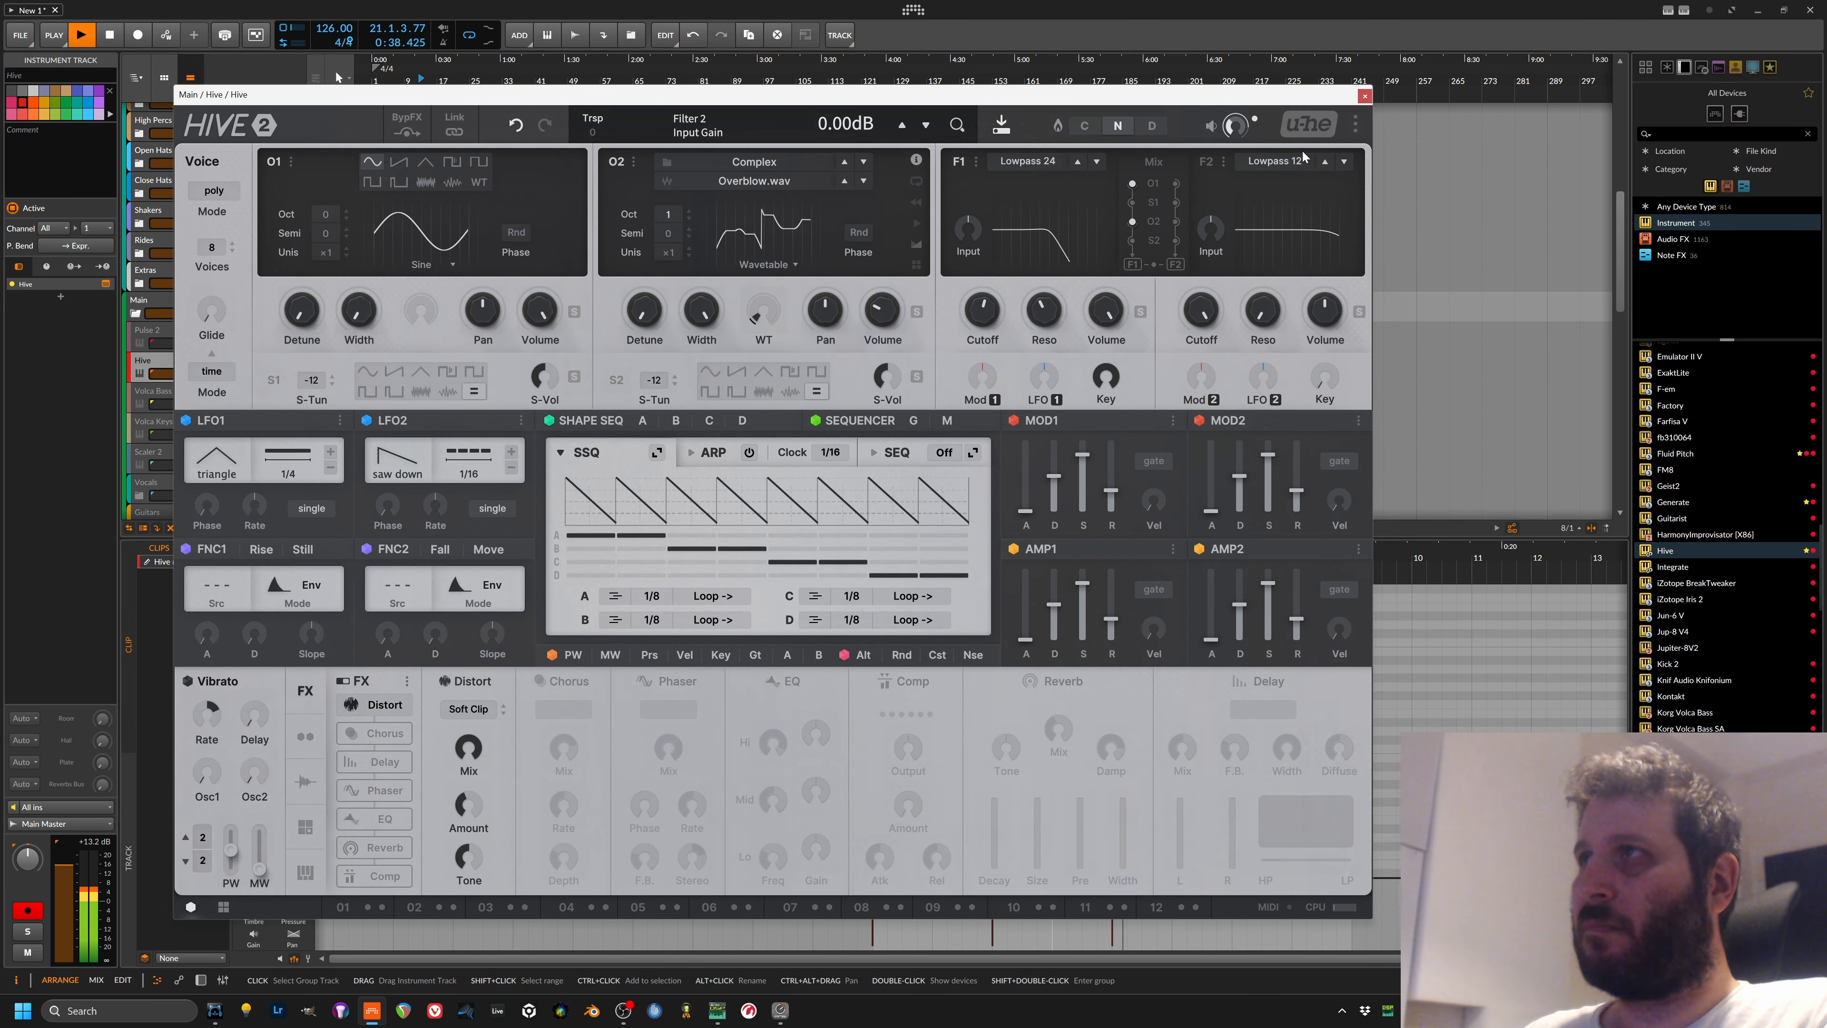
key("space")
Step: Turn off Hive's distortion effect and close the synth's window
left_click(1365, 96)
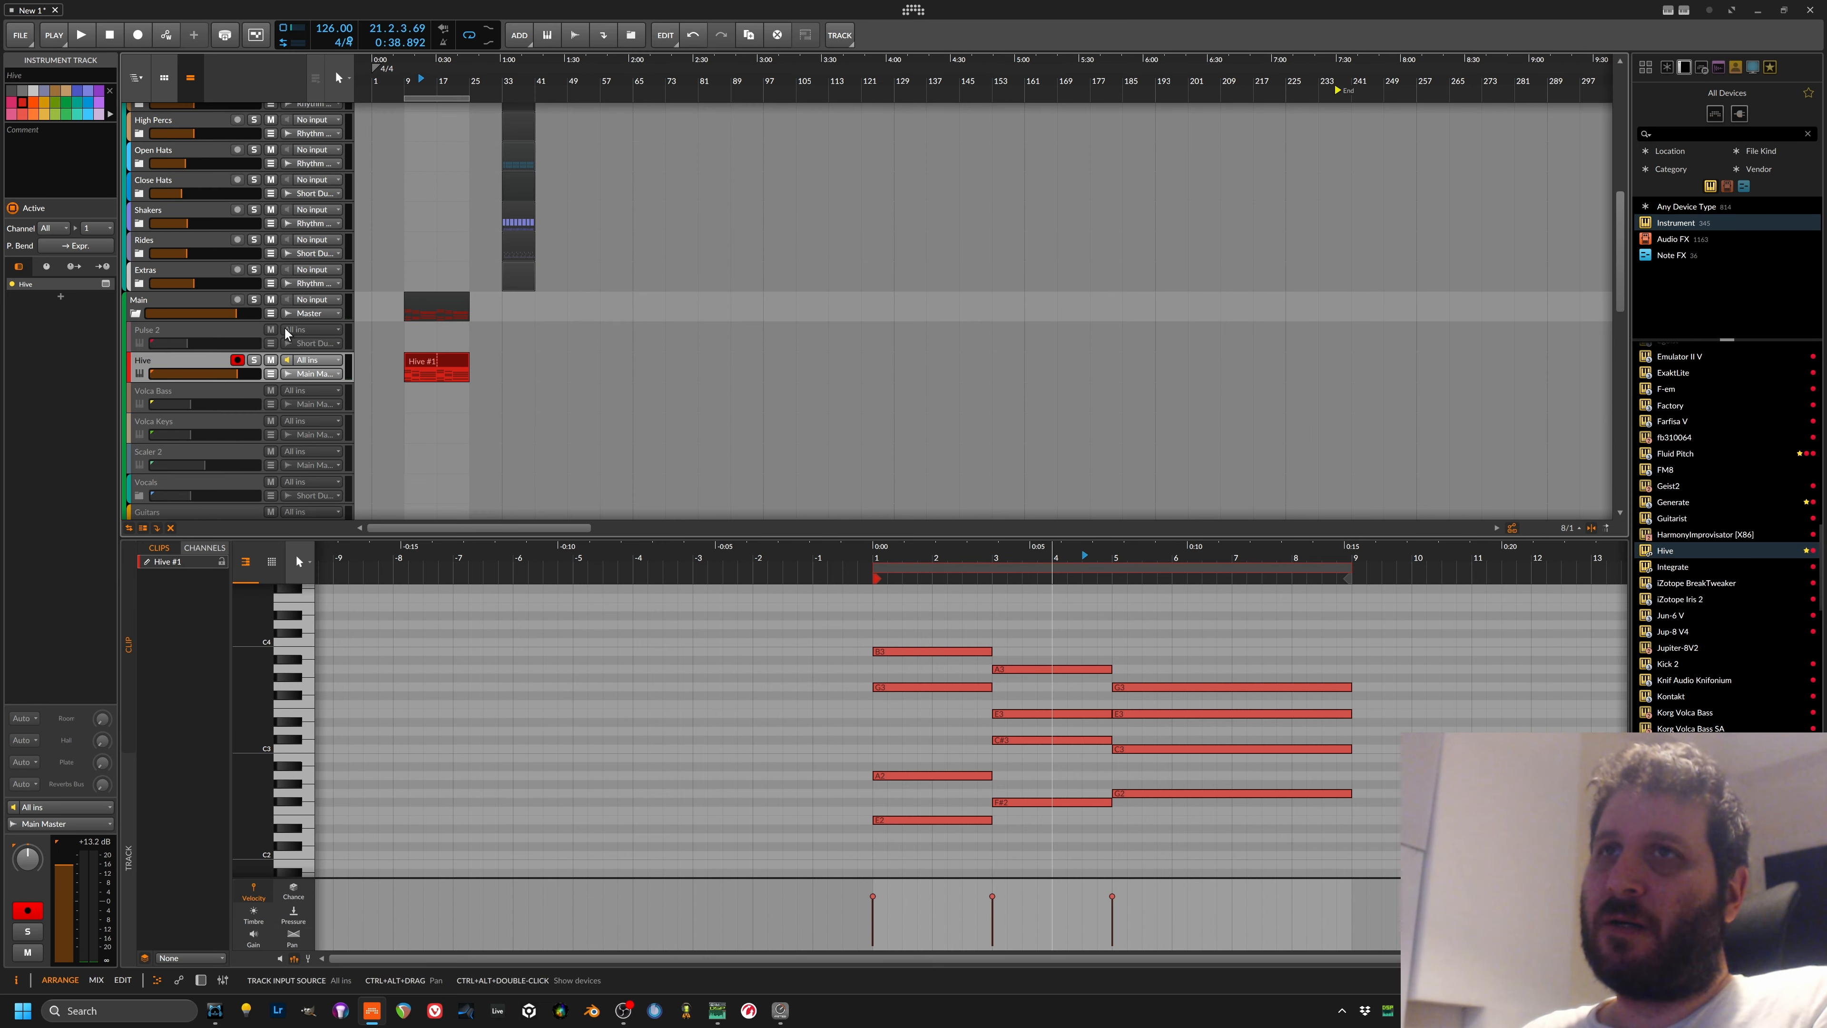
left_click(106, 284)
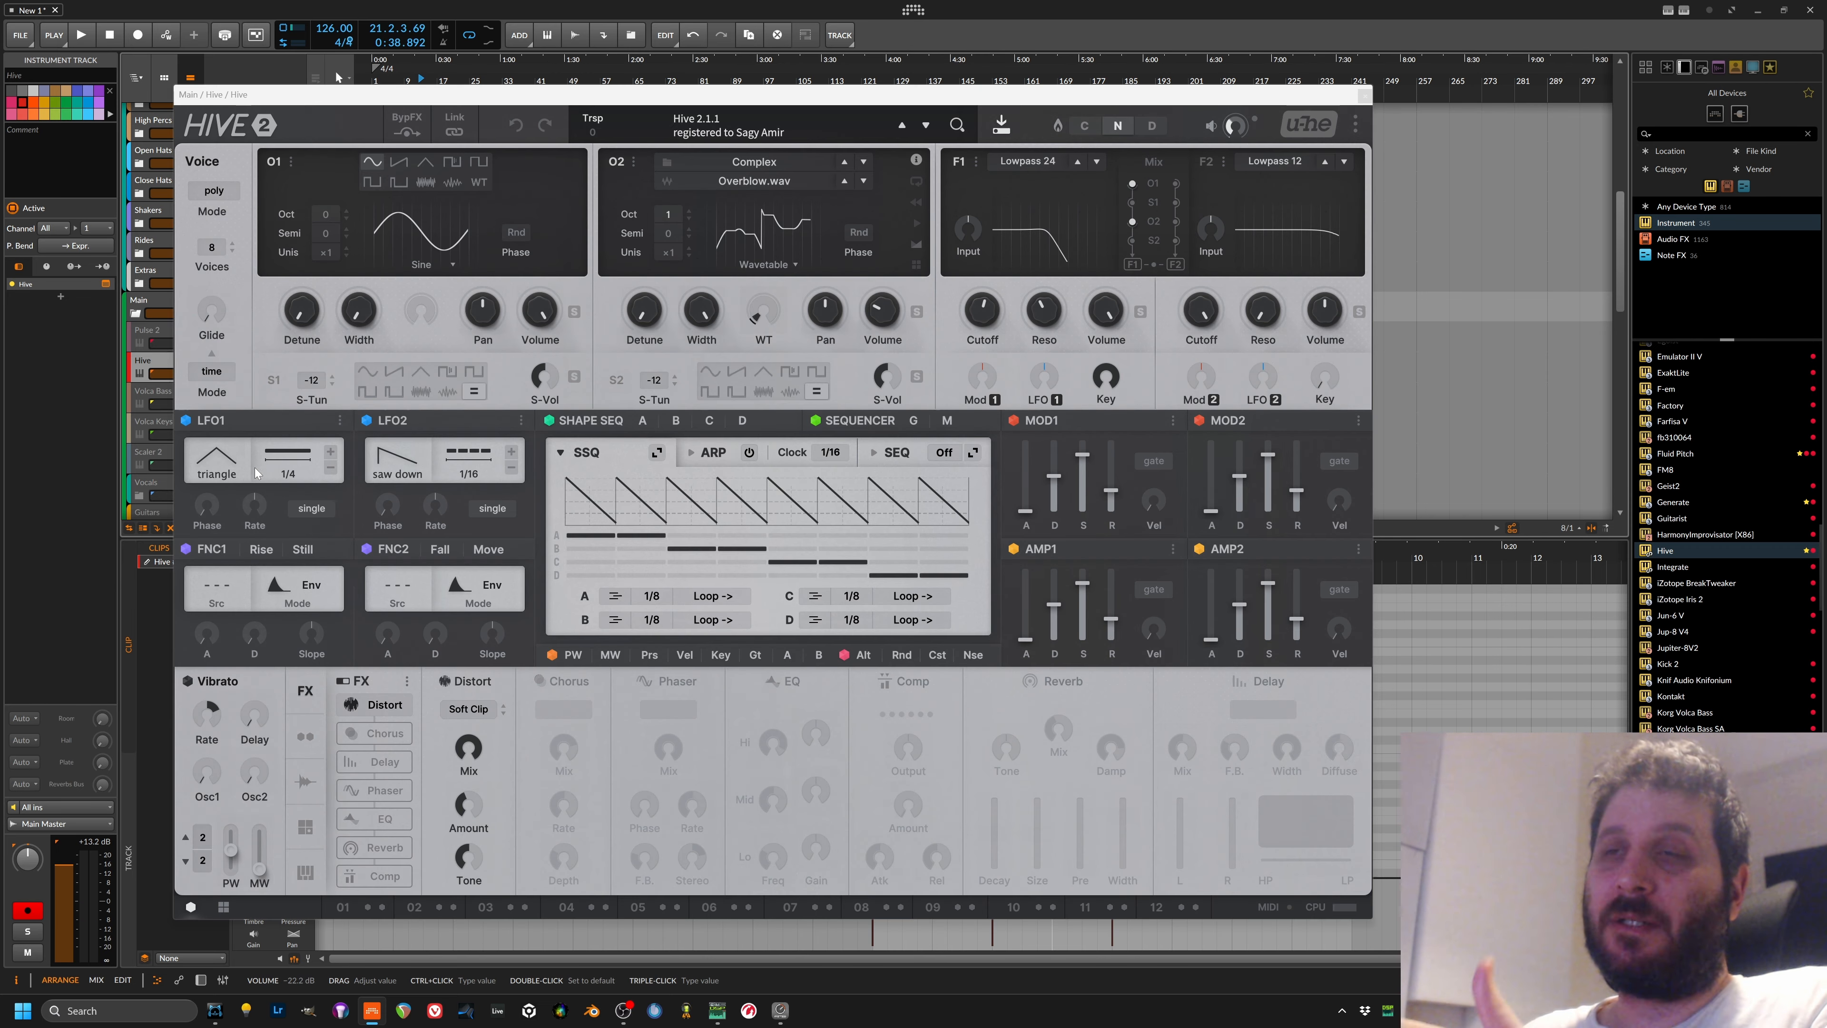
left_click(447, 685)
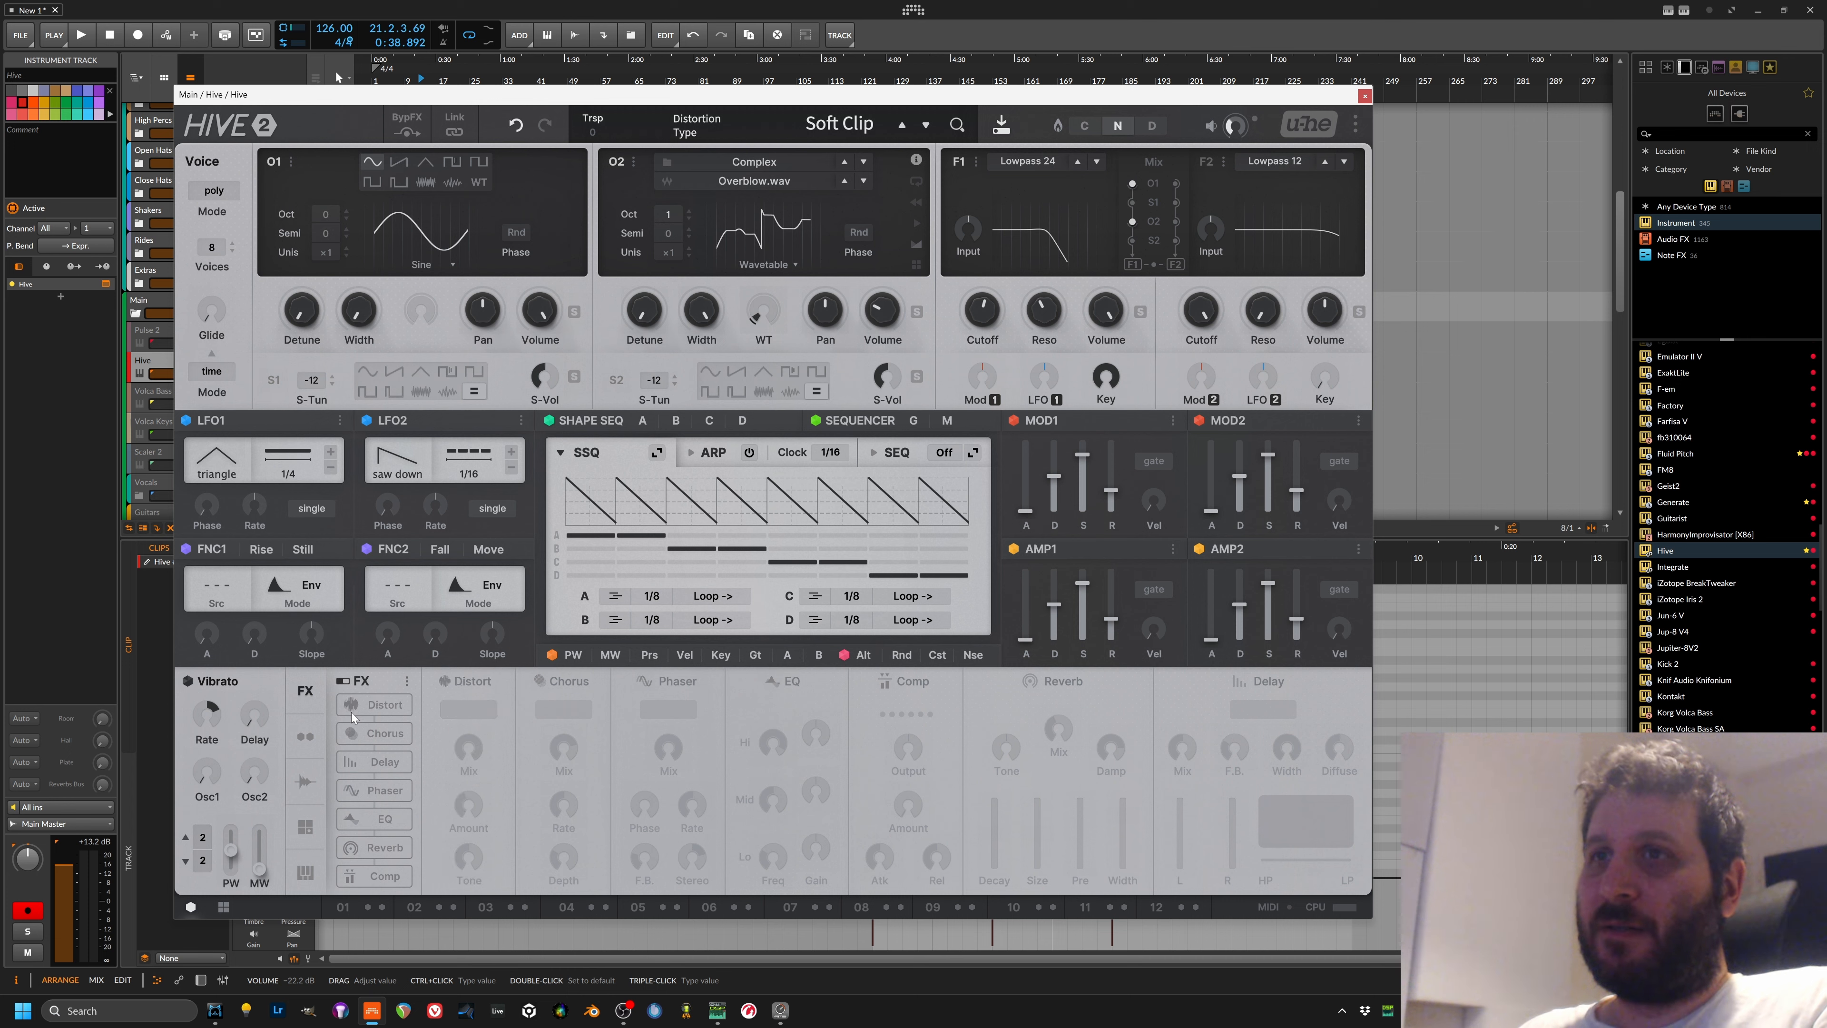
left_click(106, 284)
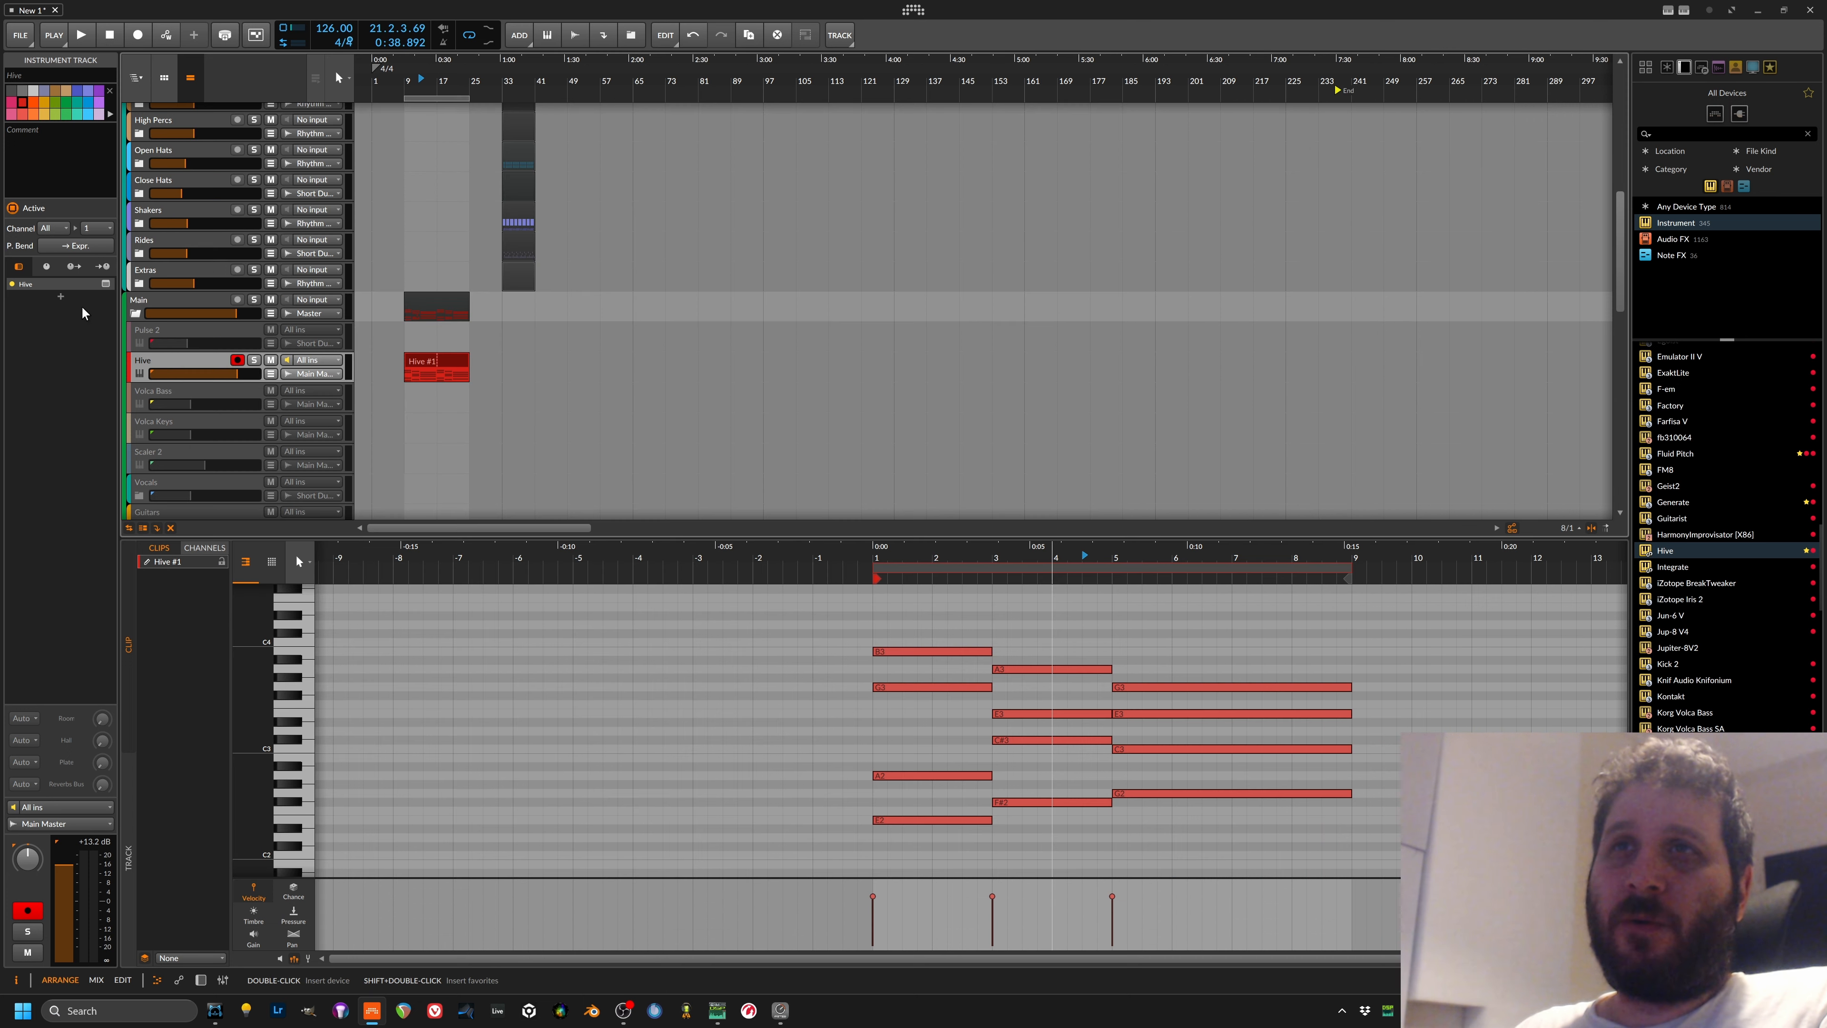
Step: Search the audio effects for "guit" and insert Guitar Rig 6 after Hive on the track
double_click(62, 303)
type("gui")
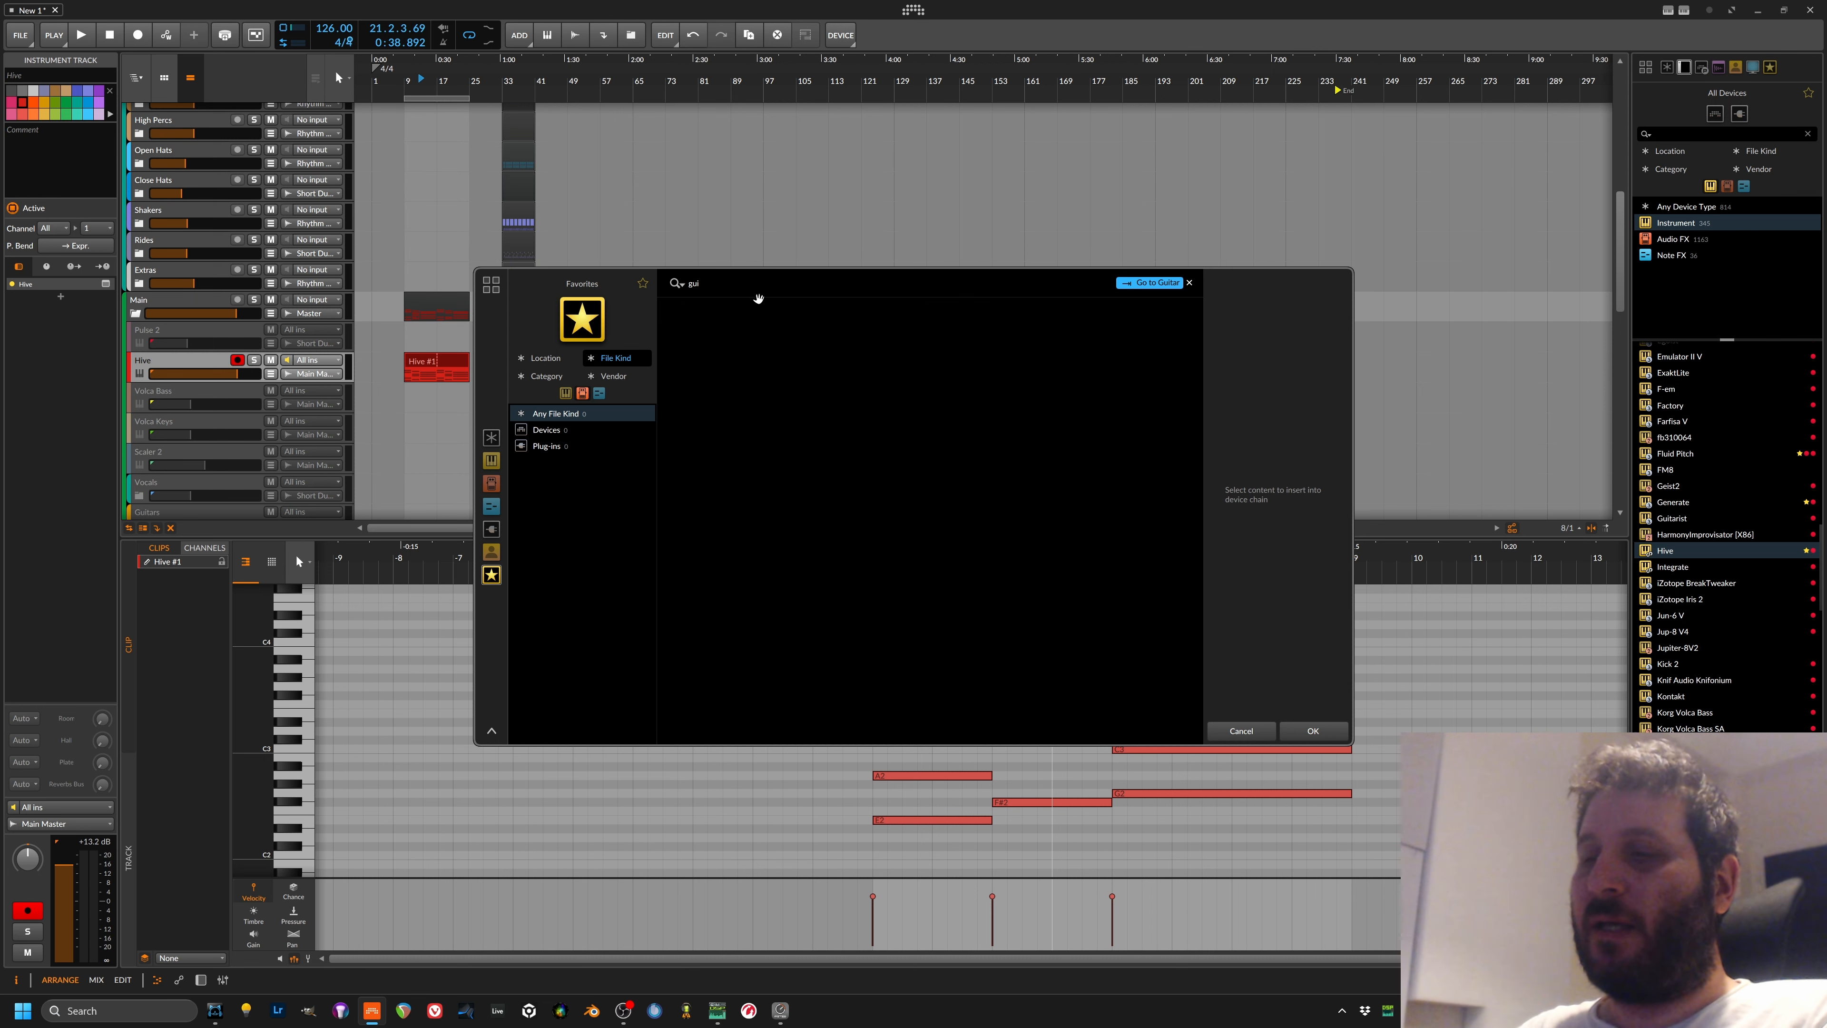
key("BackSpace")
key("BackSpace")
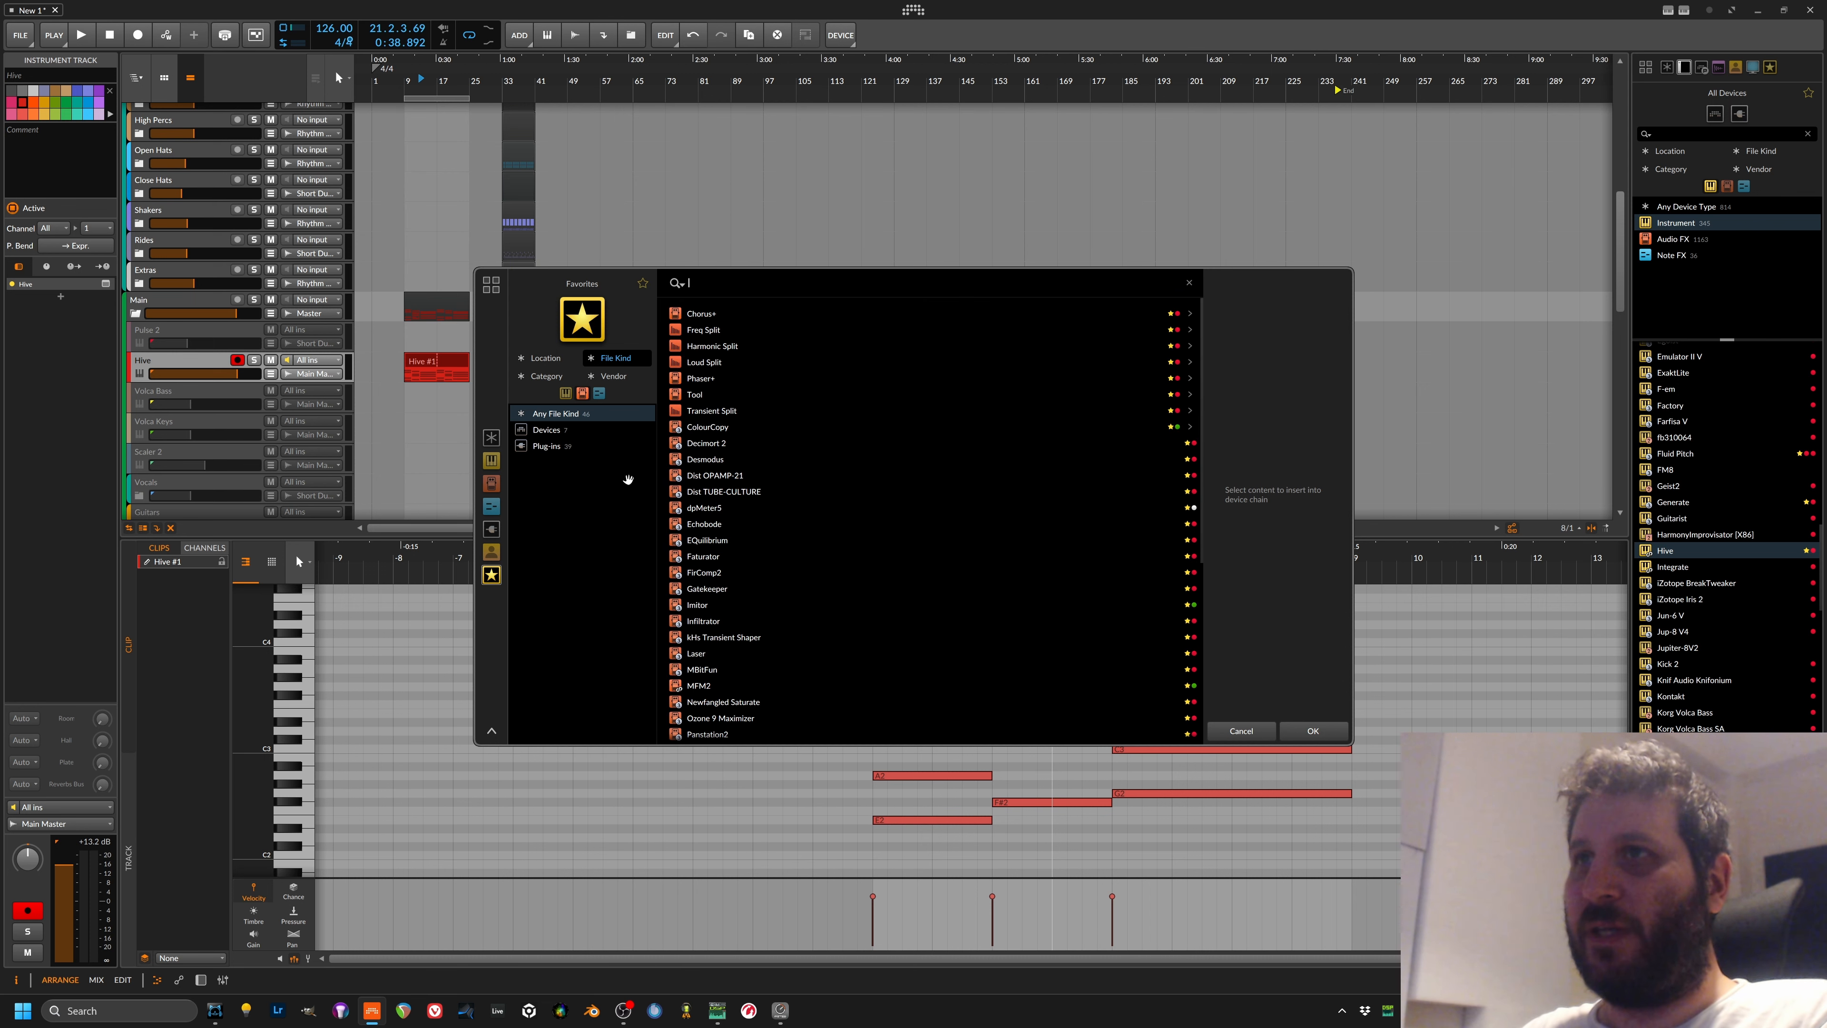
type("guit")
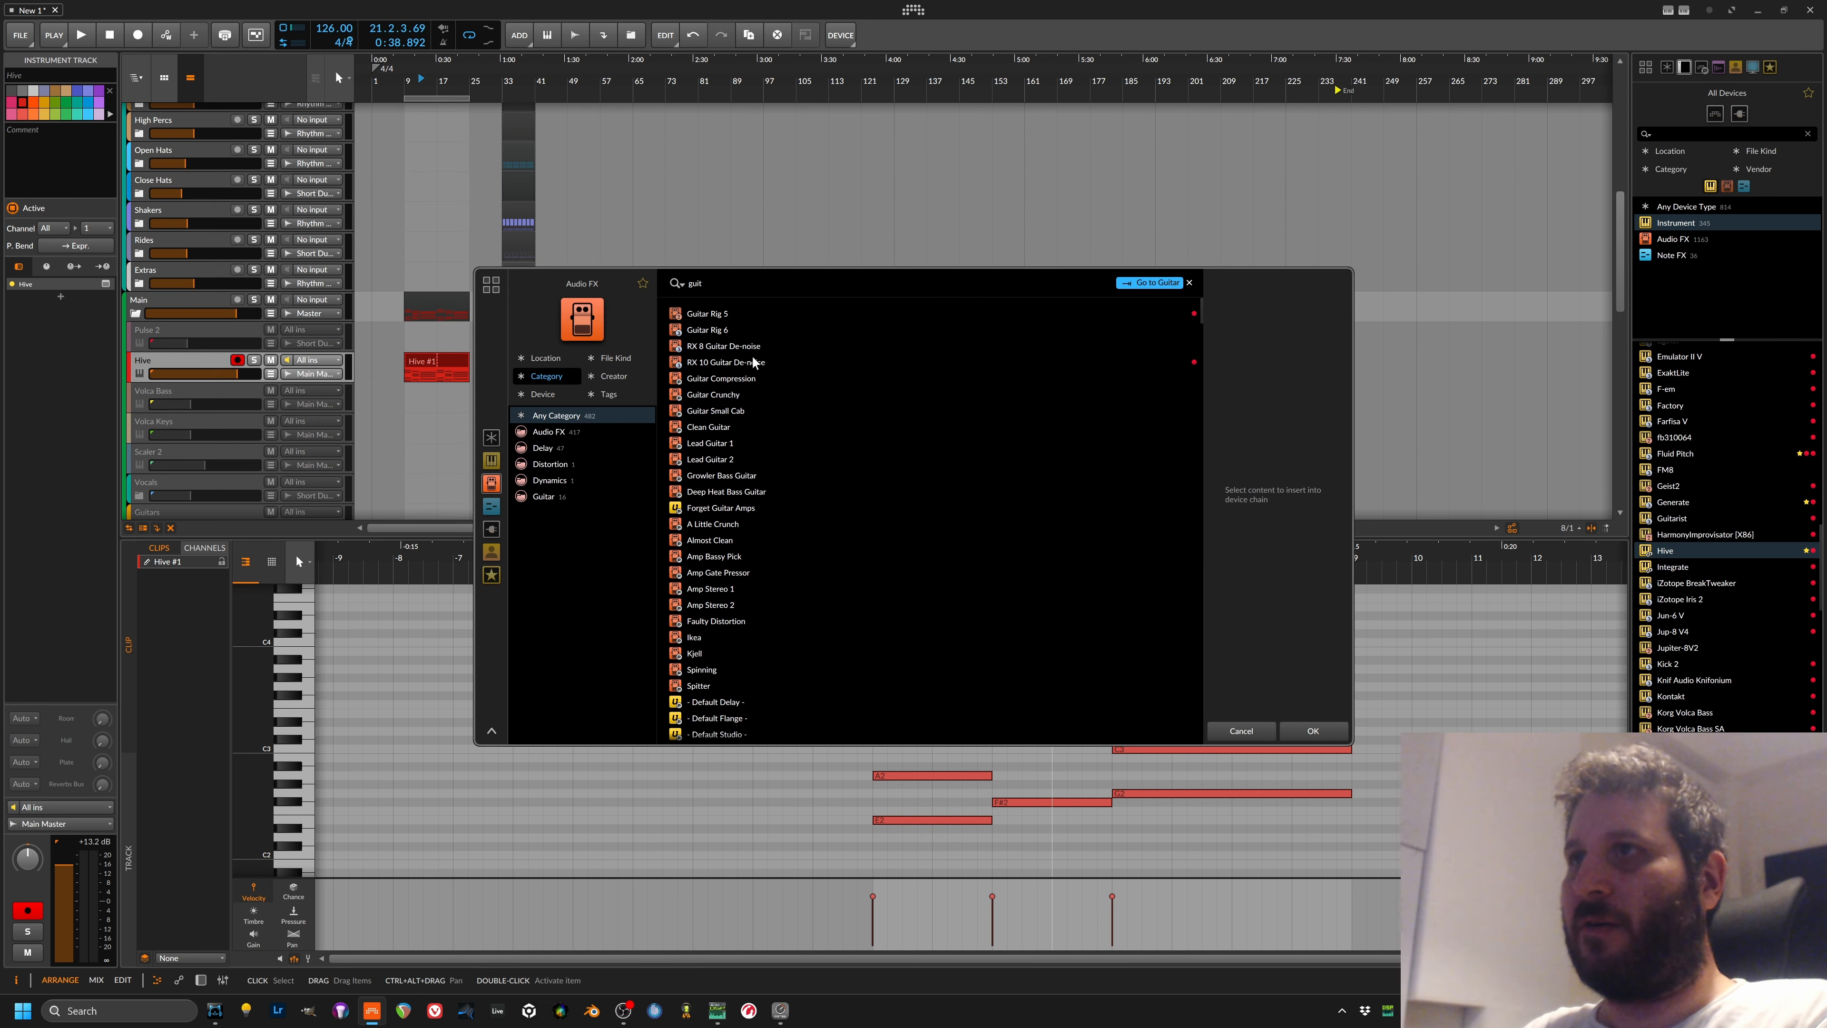
left_click(719, 330)
left_click(1313, 731)
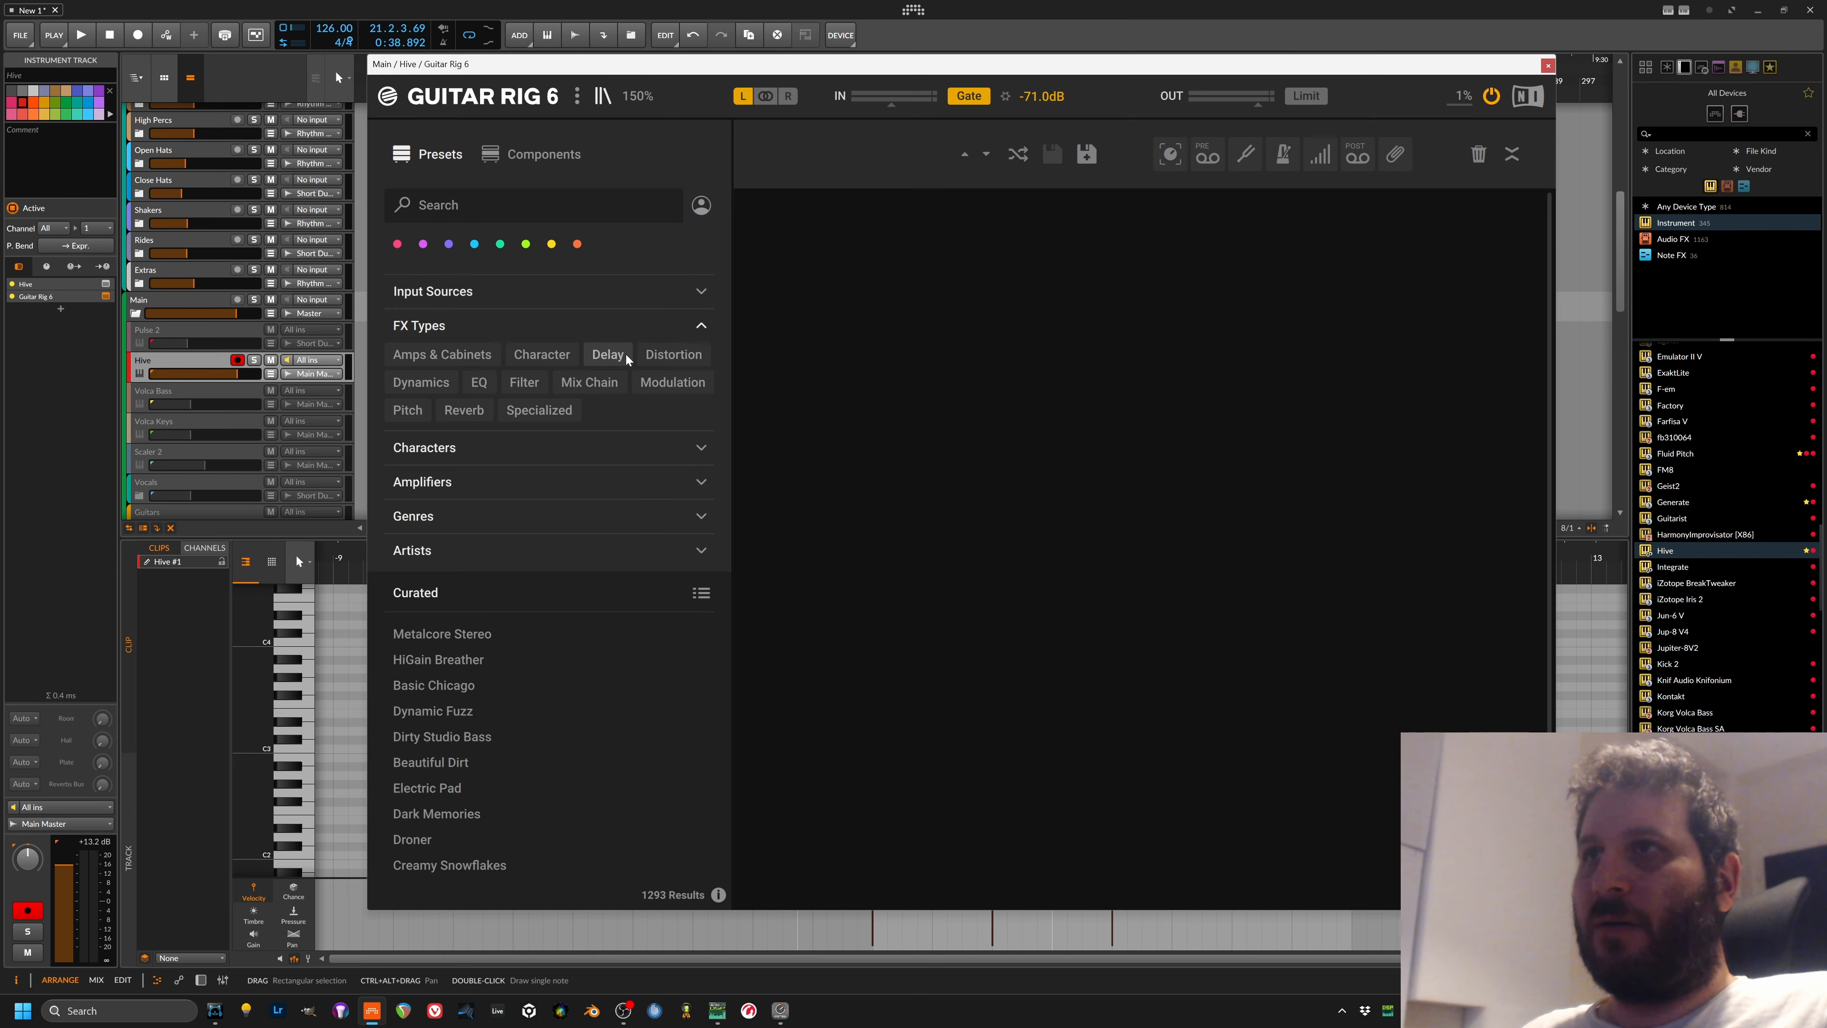
left_click(651, 354)
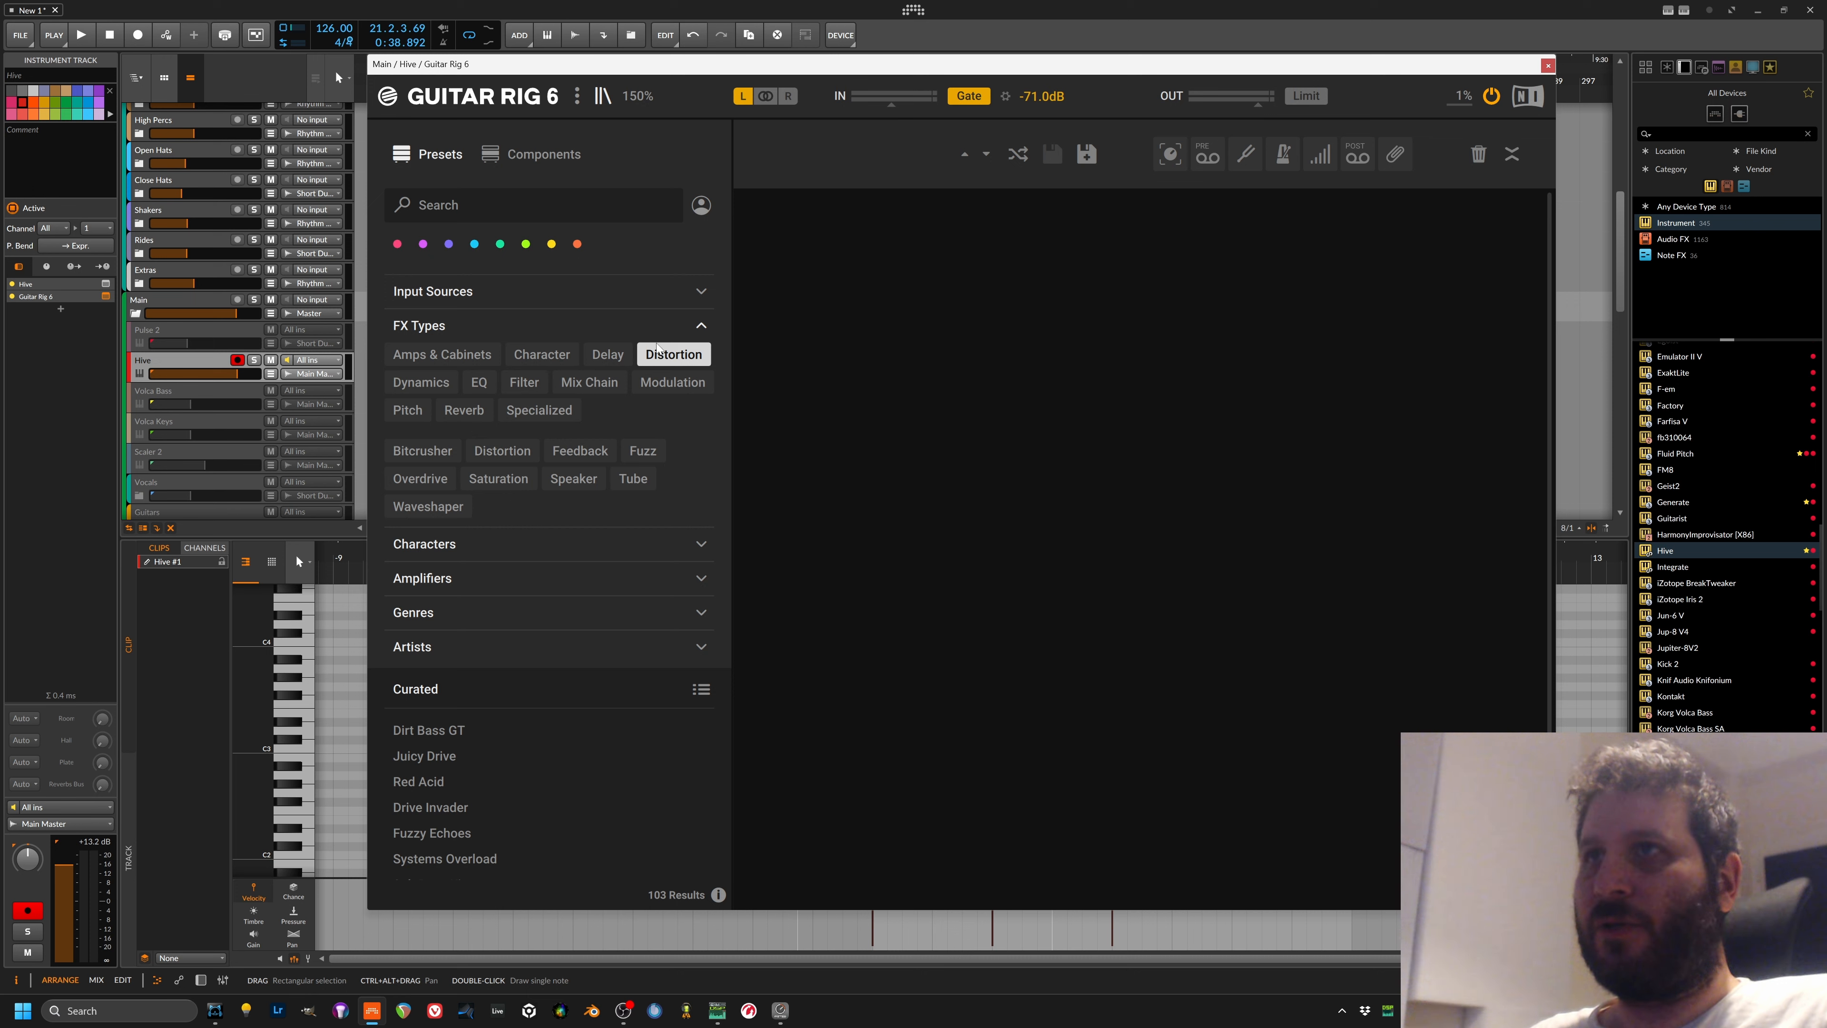
left_click(687, 353)
left_click(670, 320)
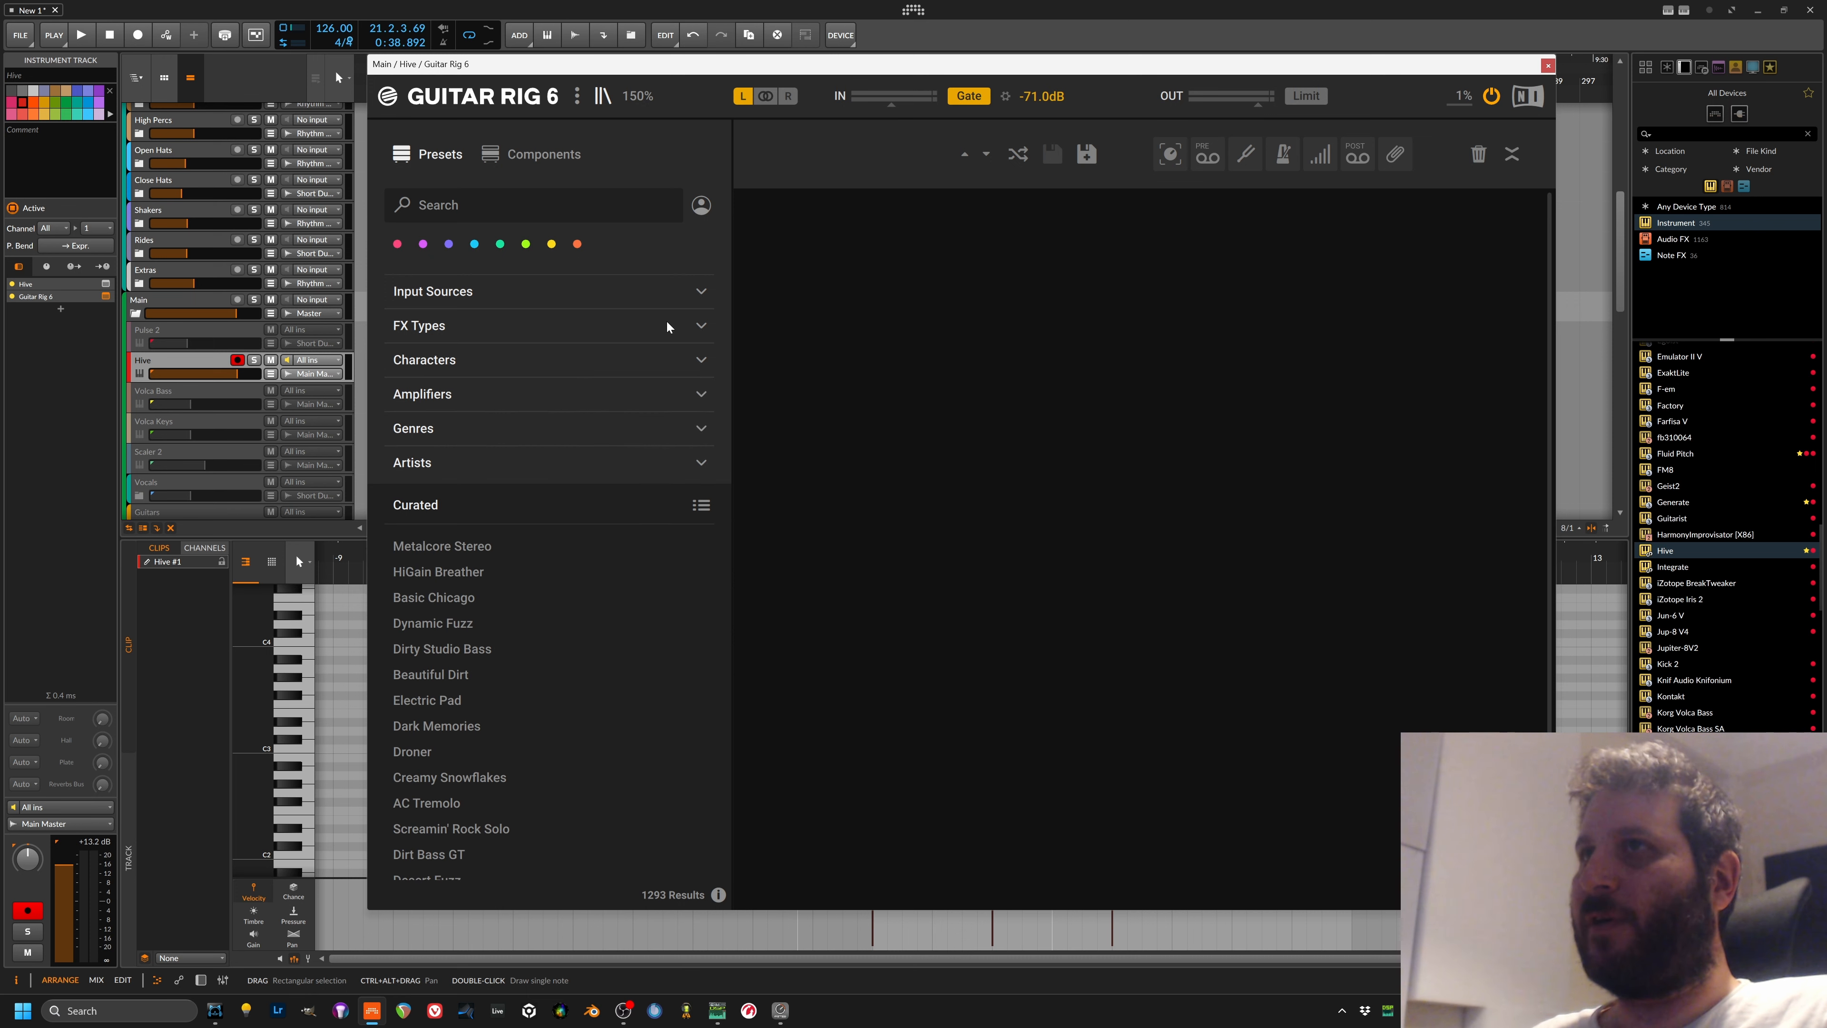
Step: Add the Big Fuzz distortion and the Rotator modulation component to Guitar Rig 6 and audition the chords through them
left_click(528, 156)
left_click(673, 253)
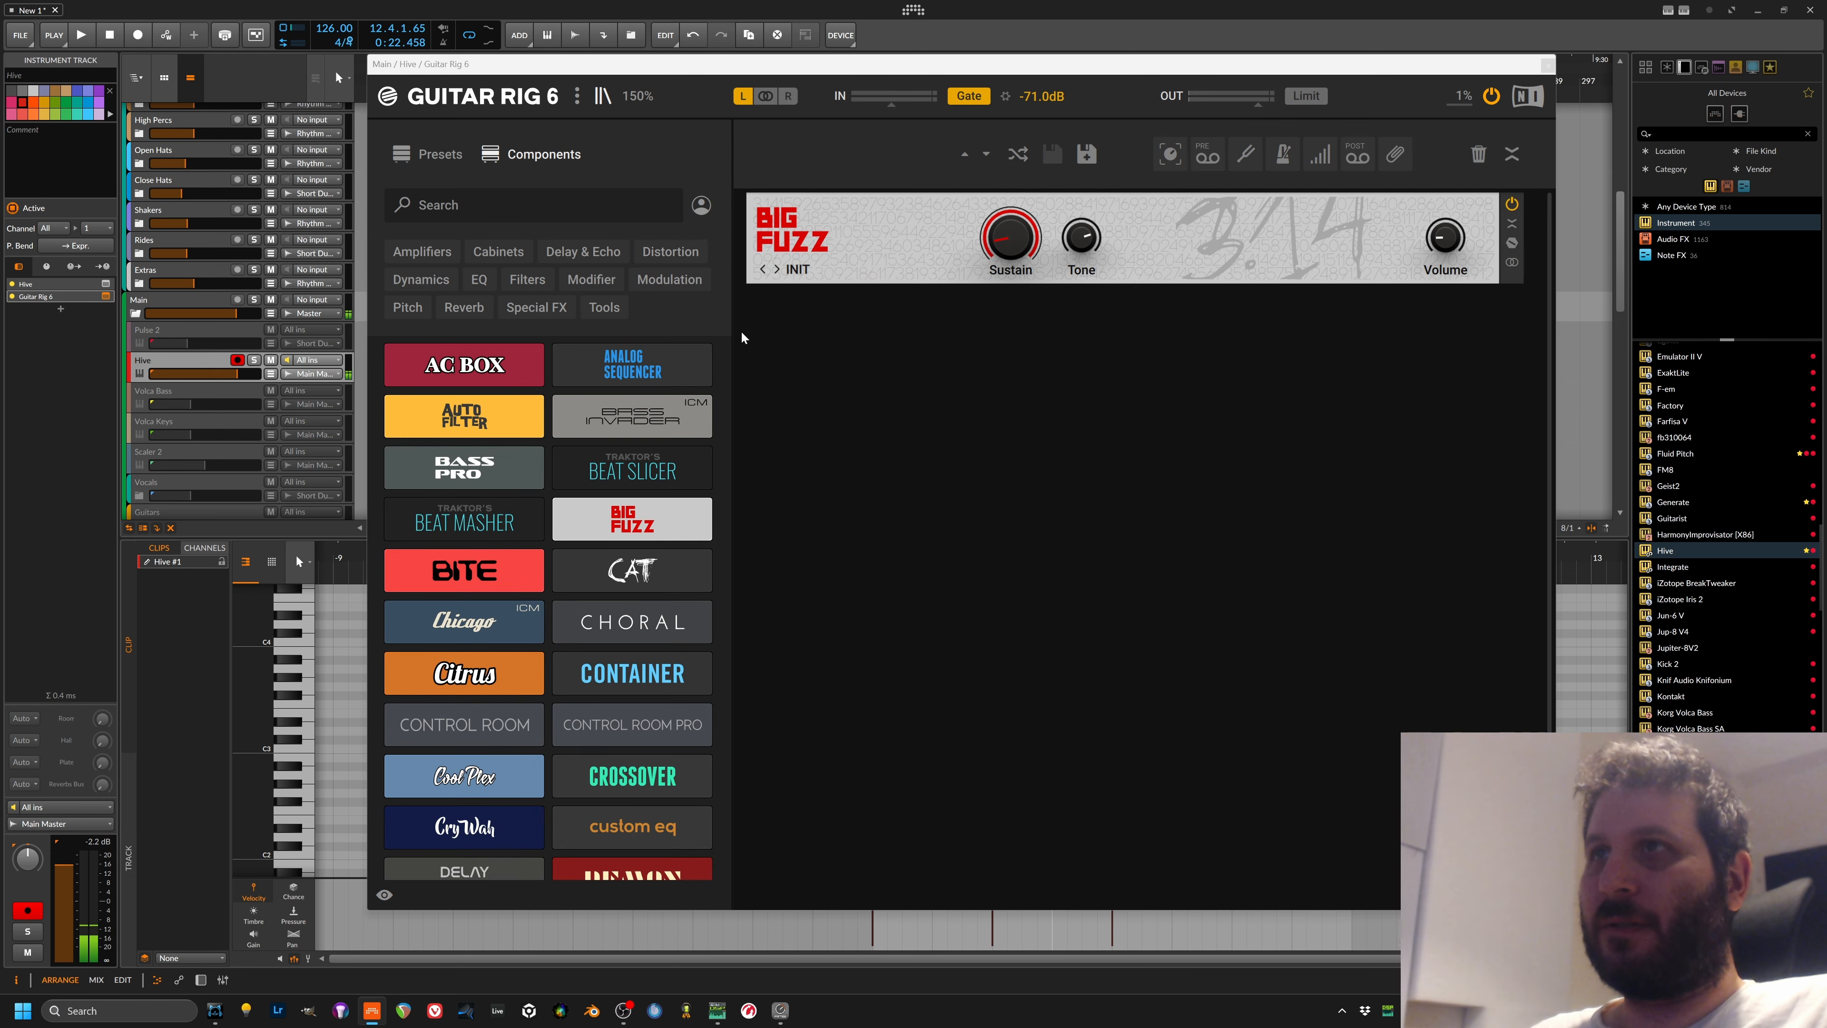
left_click(670, 279)
left_click_drag(464, 569, 1187, 562)
key("space")
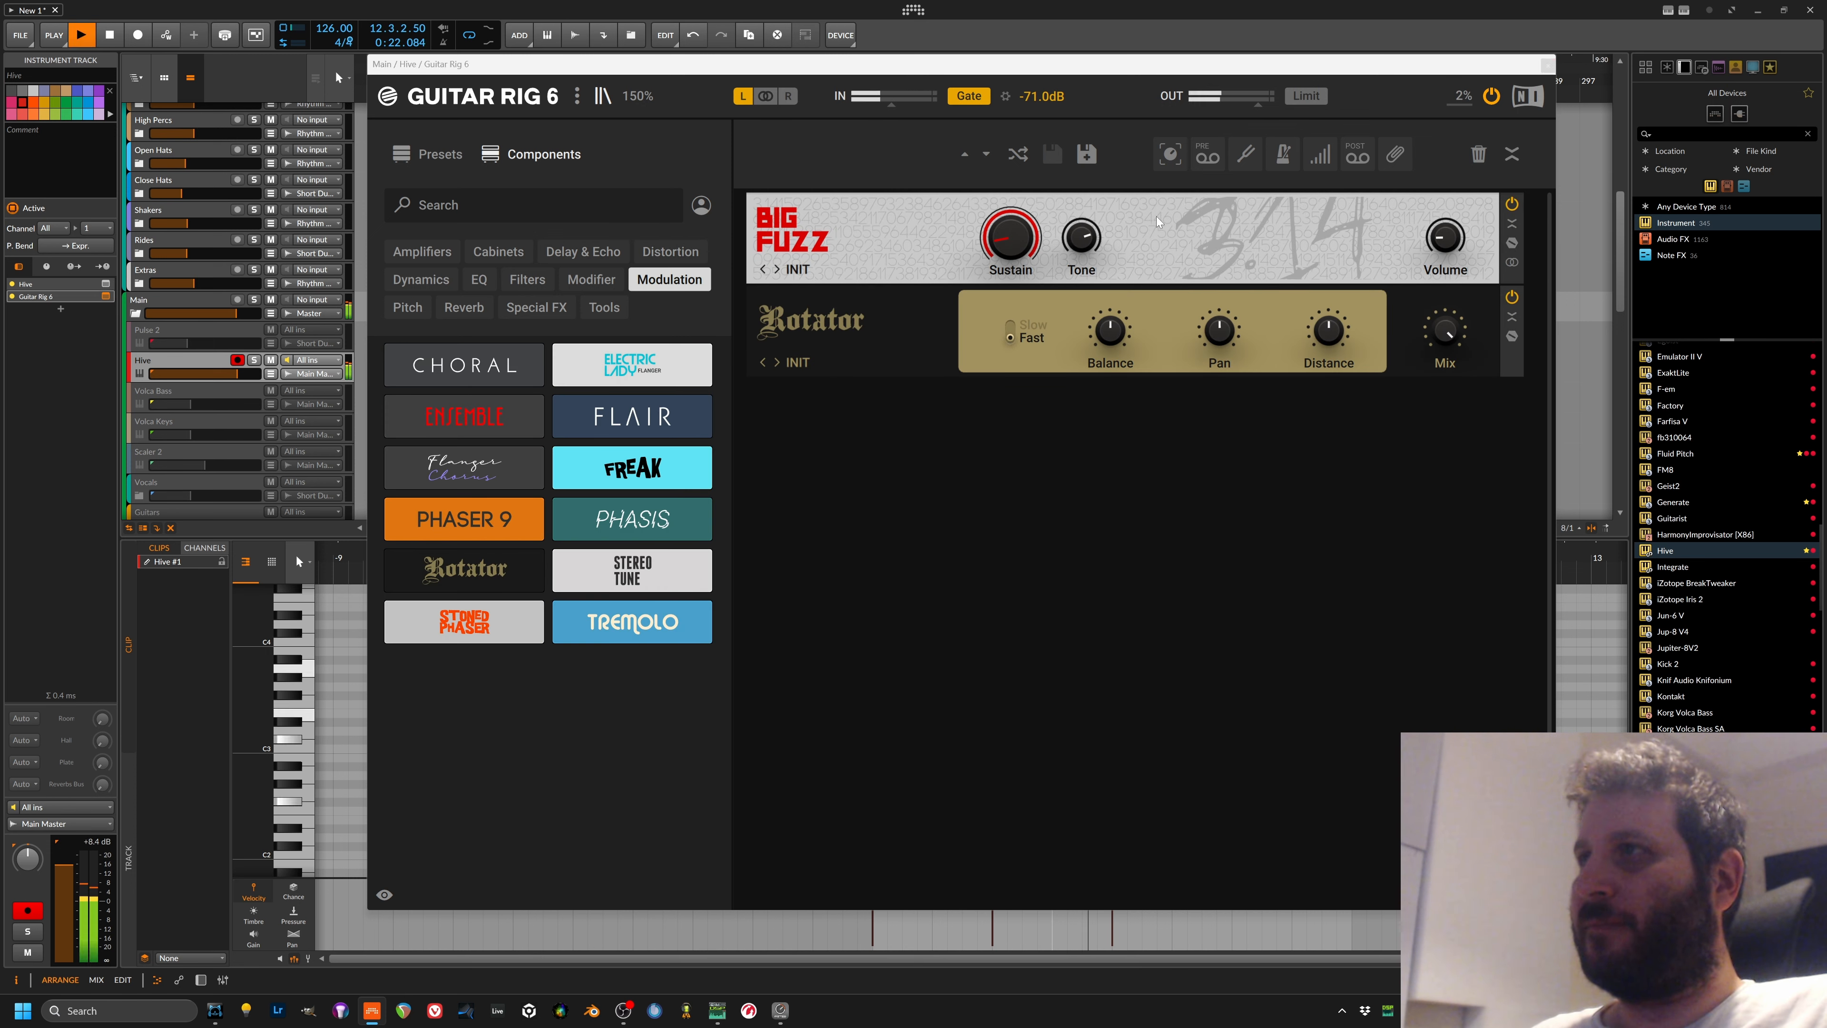
Step: Set the Rotator to its Slow speed and adjust its Balance, Pan, Distance and Mix while the chords play
left_click_drag(1107, 330, 1108, 339)
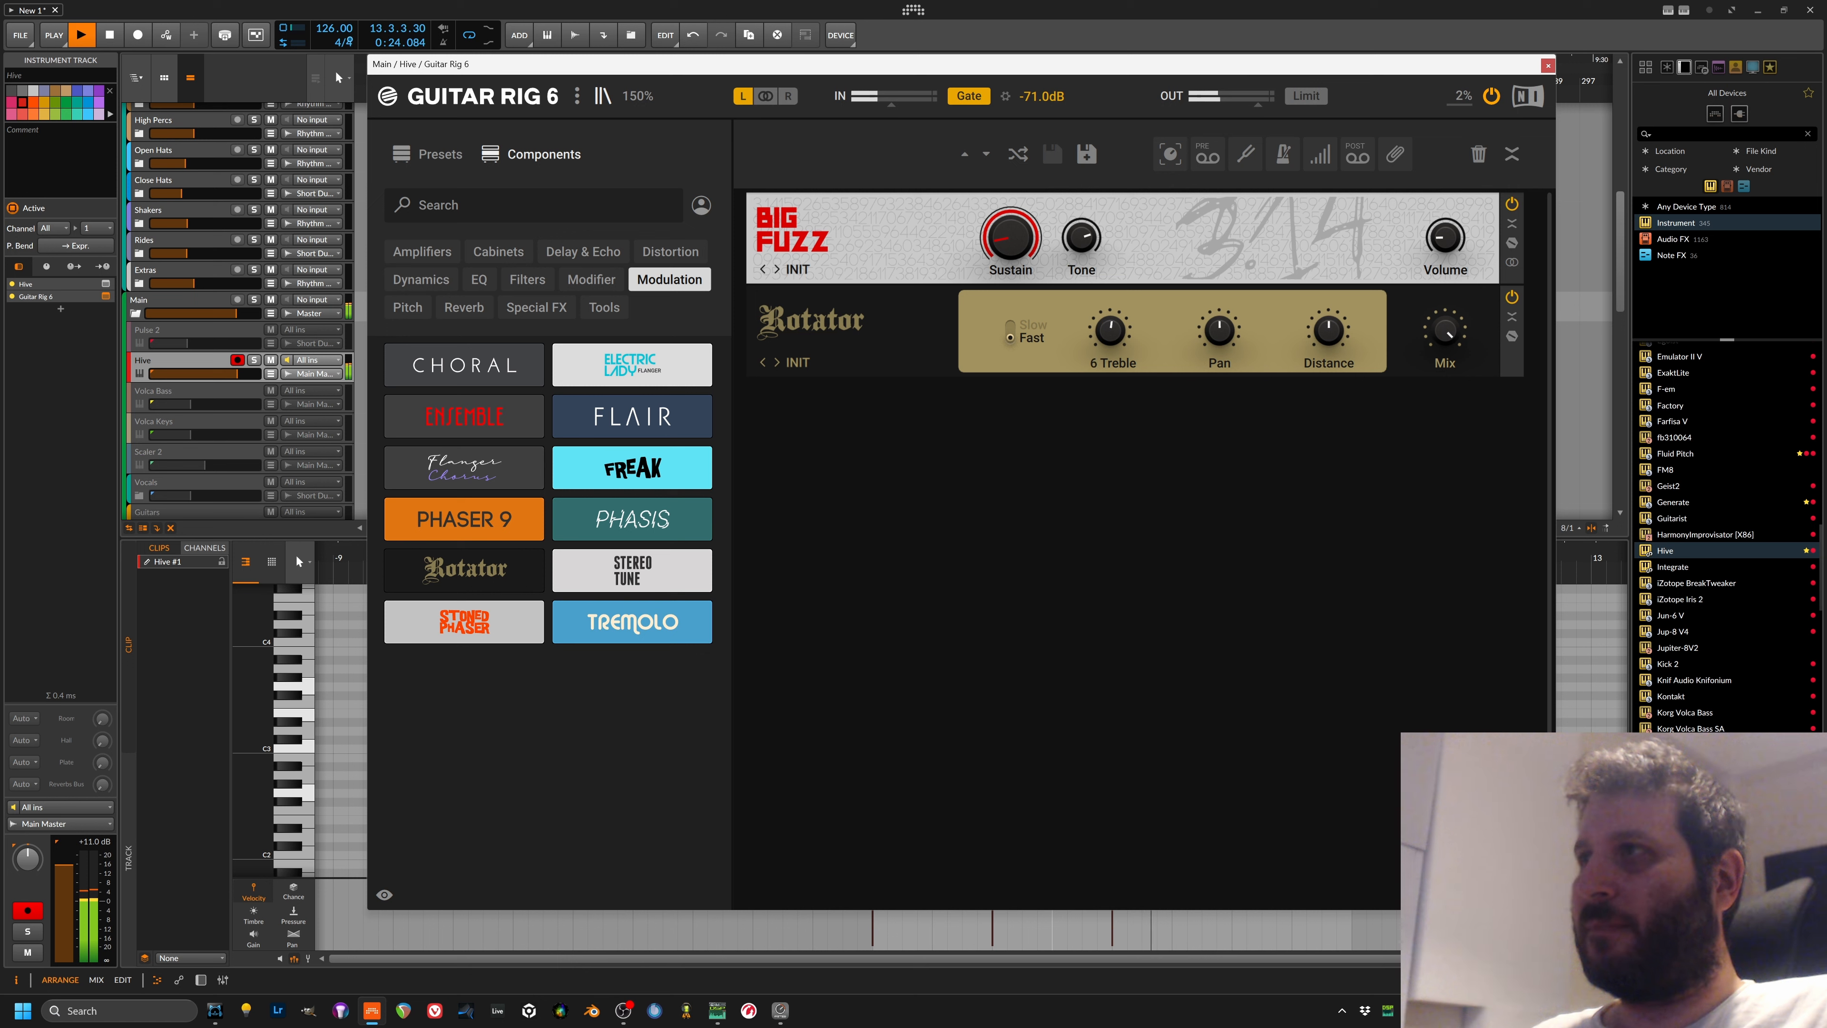
left_click_drag(1220, 330, 1220, 360)
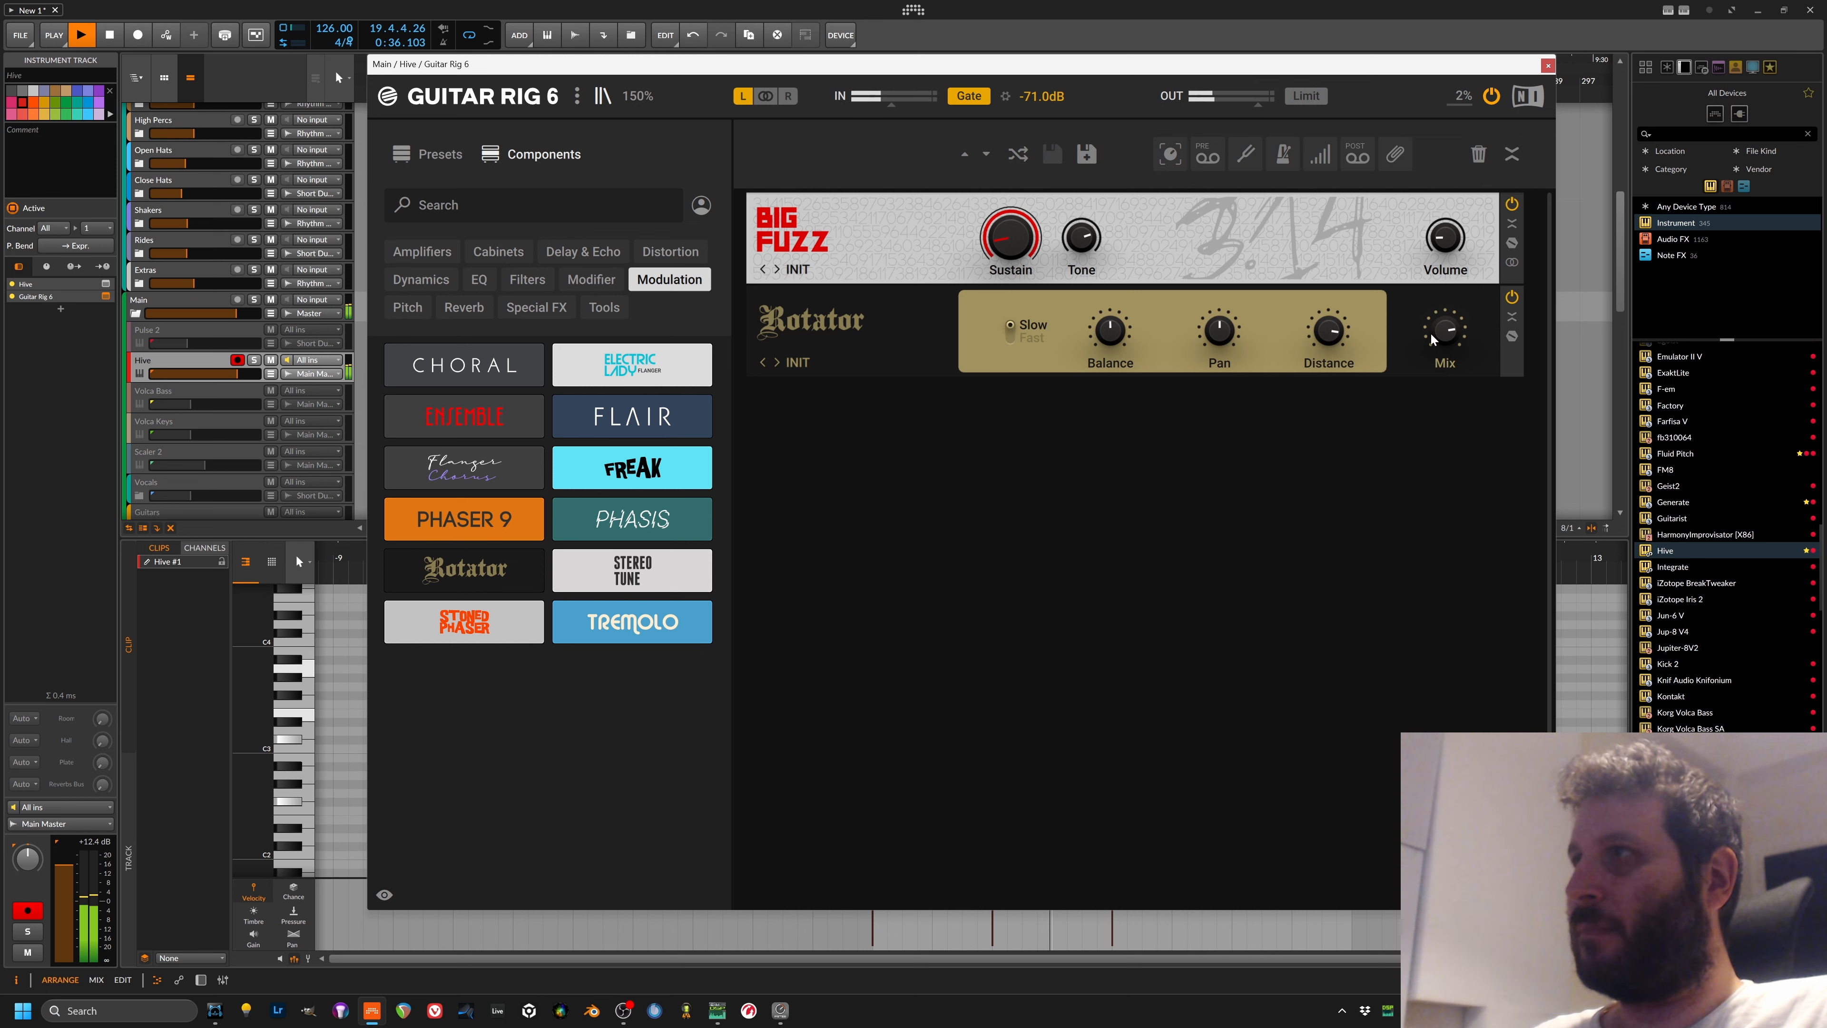
left_click_drag(1445, 330, 1446, 309)
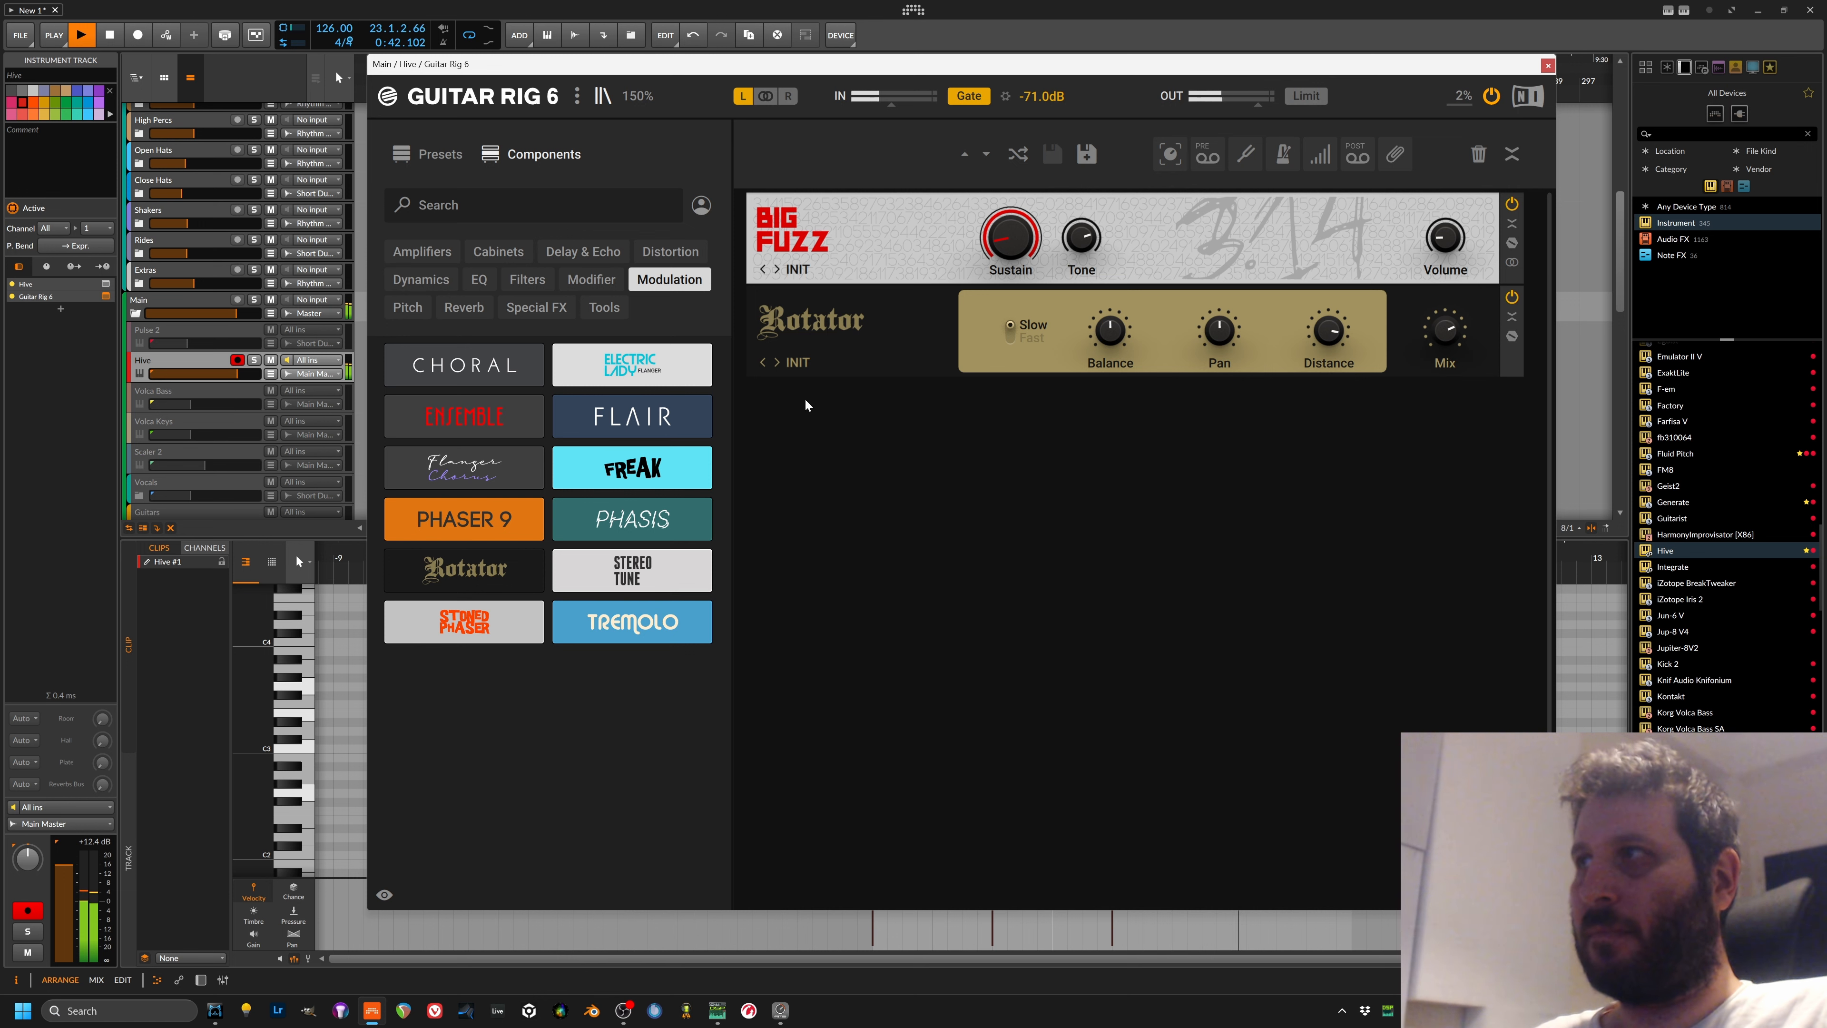
Step: Expand the Rotator's advanced controls, fine-tune its bass and treble speeds and treble Spread by ear, and close Guitar Rig 6
left_click(1511, 340)
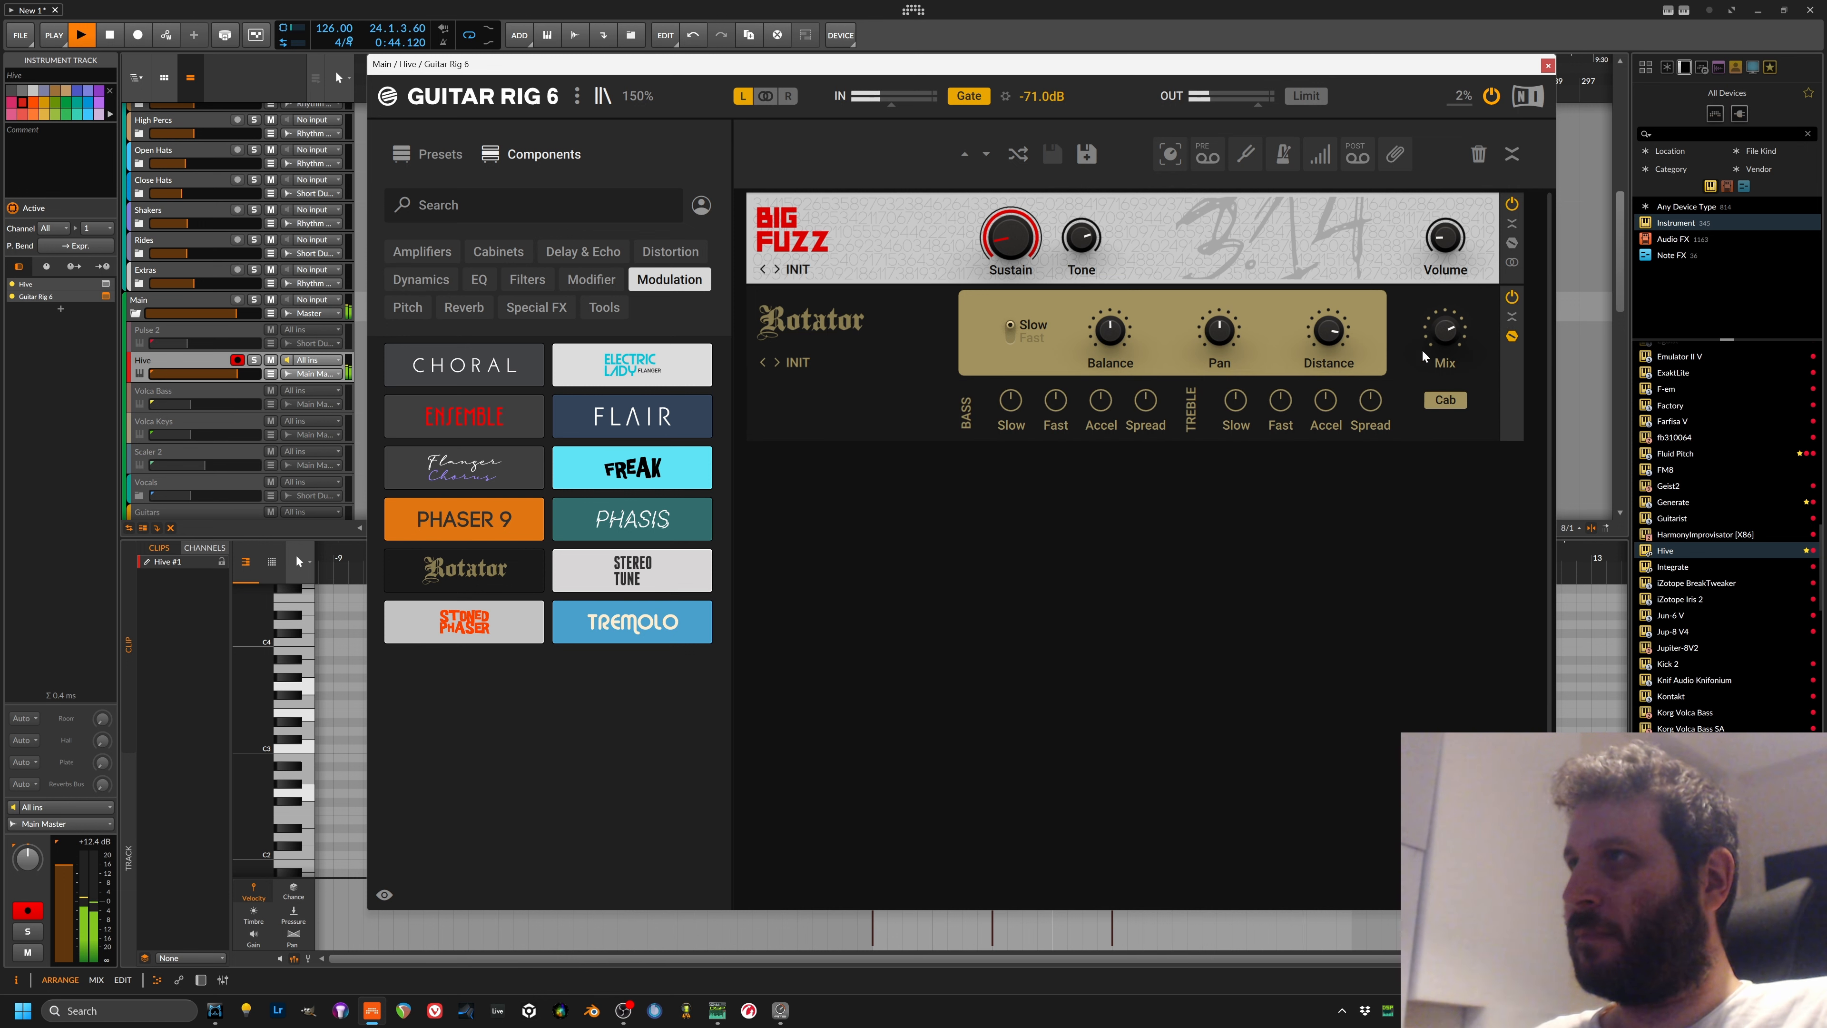
left_click_drag(1452, 331, 1452, 302)
left_click_drag(1056, 401, 1056, 389)
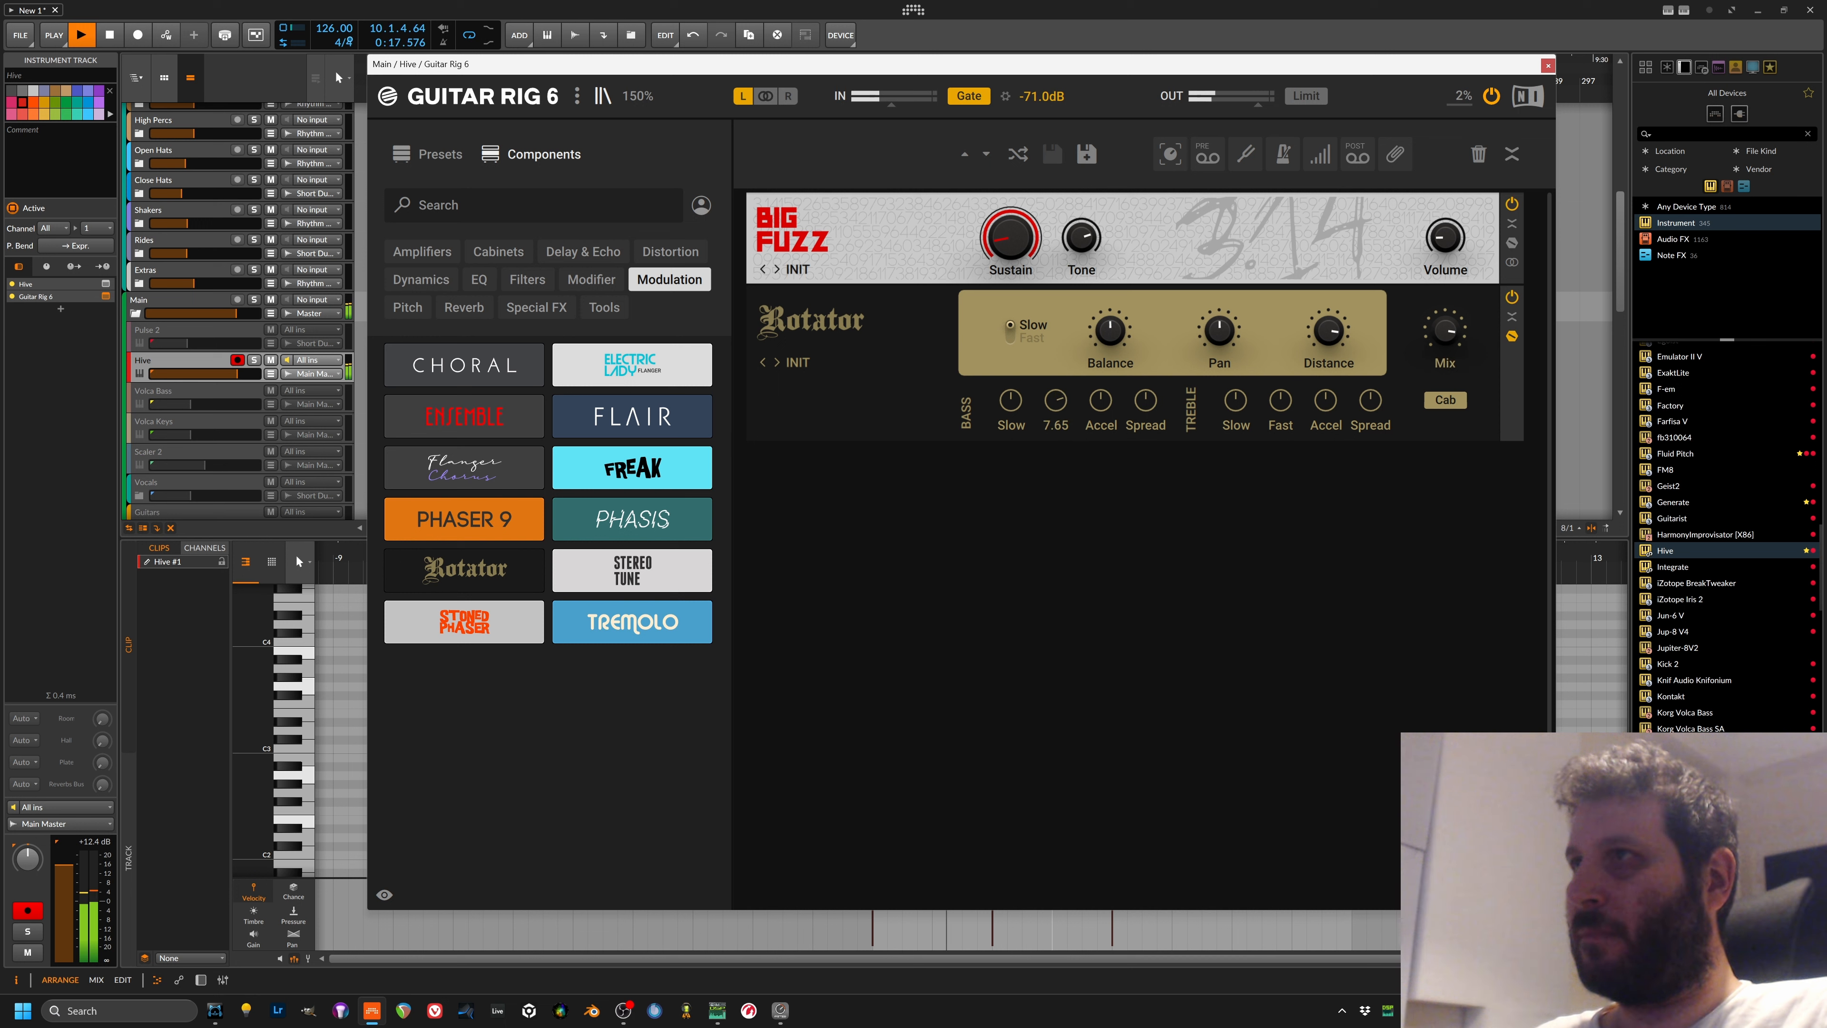
left_click_drag(1056, 400, 1055, 393)
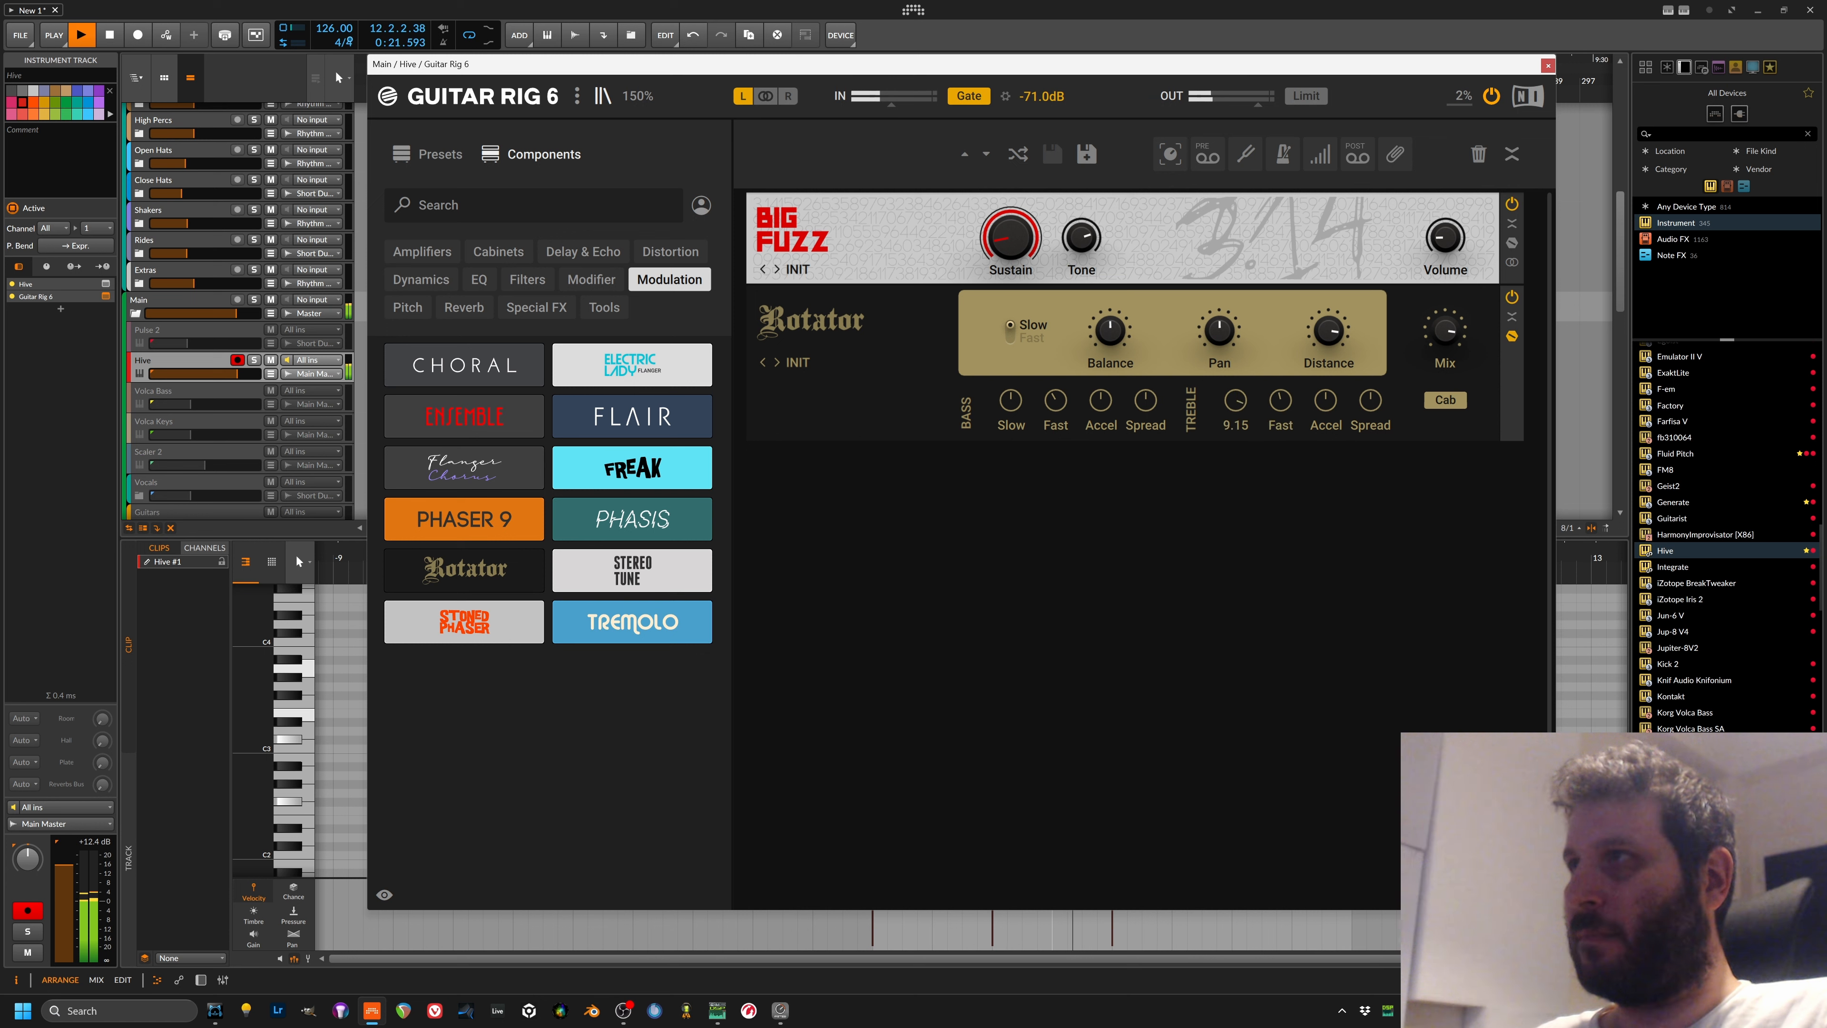
left_click_drag(1370, 402, 1371, 406)
left_click(1446, 401)
left_click(1446, 401)
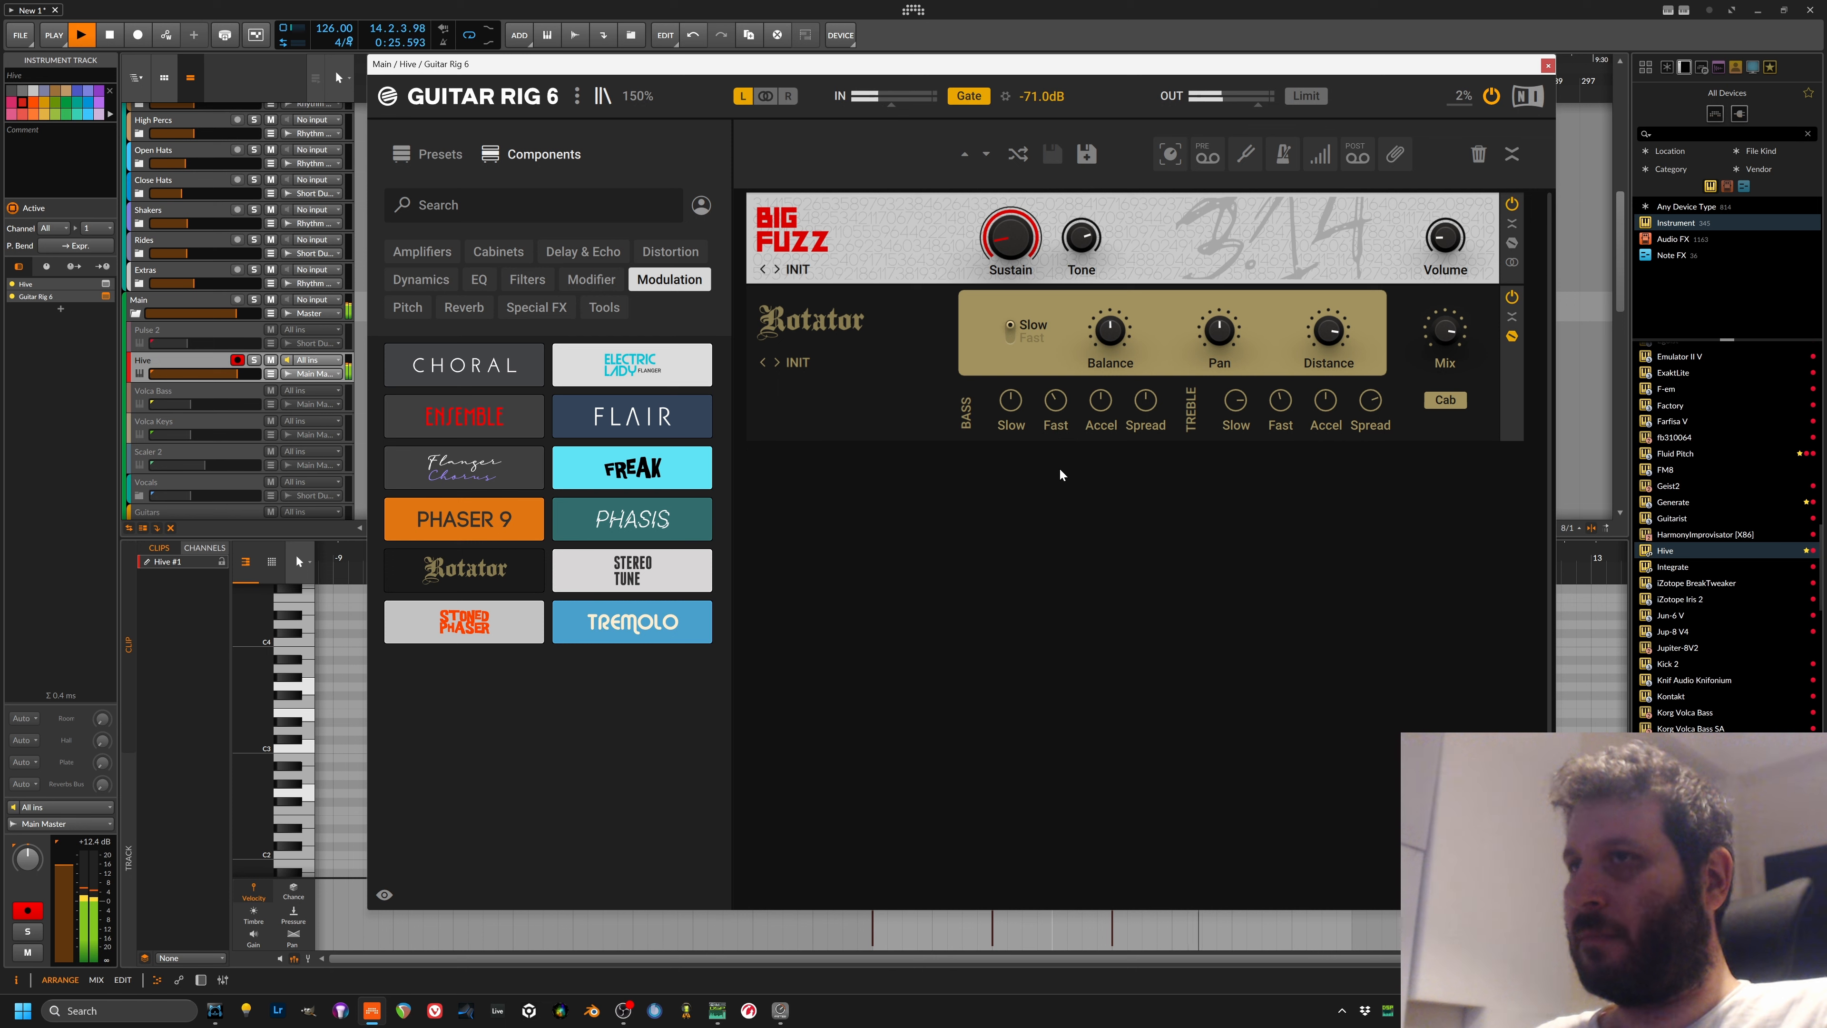
key("space")
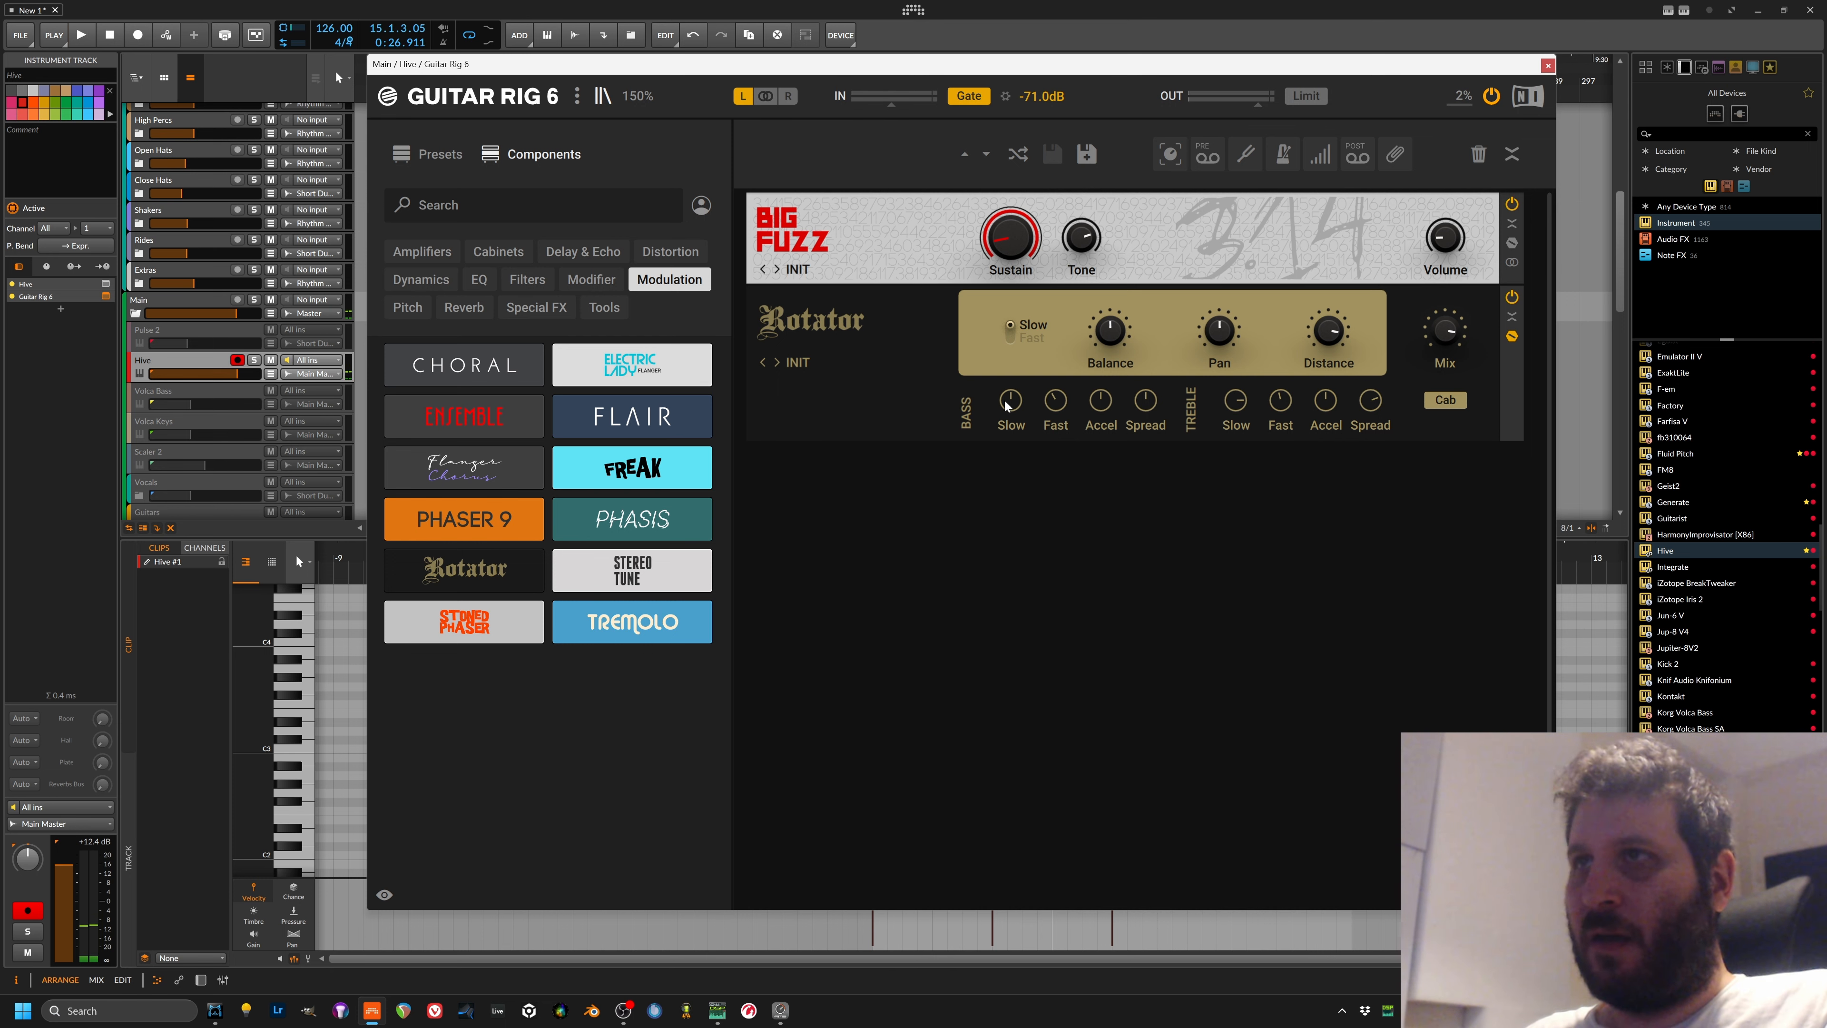
left_click(1548, 65)
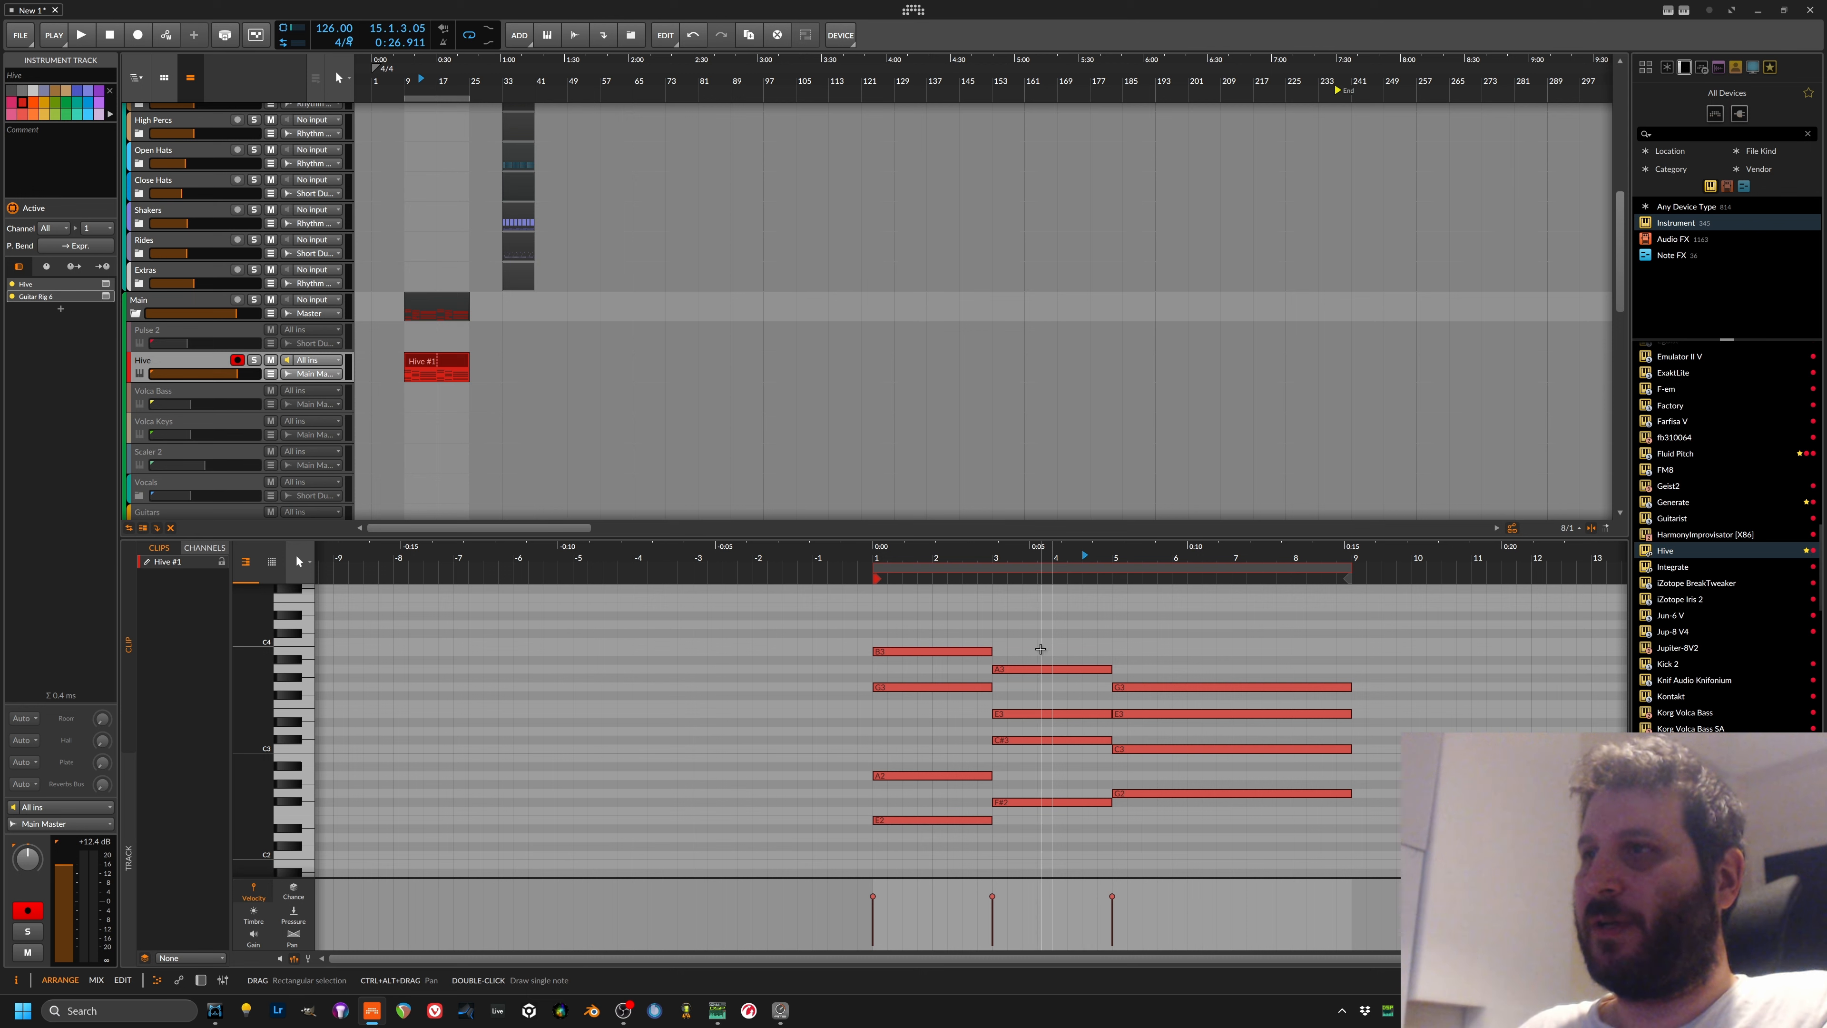
Step: Try the E3 notes of the second and third chords one octave higher, audition them, and move them back down
left_click_drag(1059, 692, 1142, 717)
key("shift+Up")
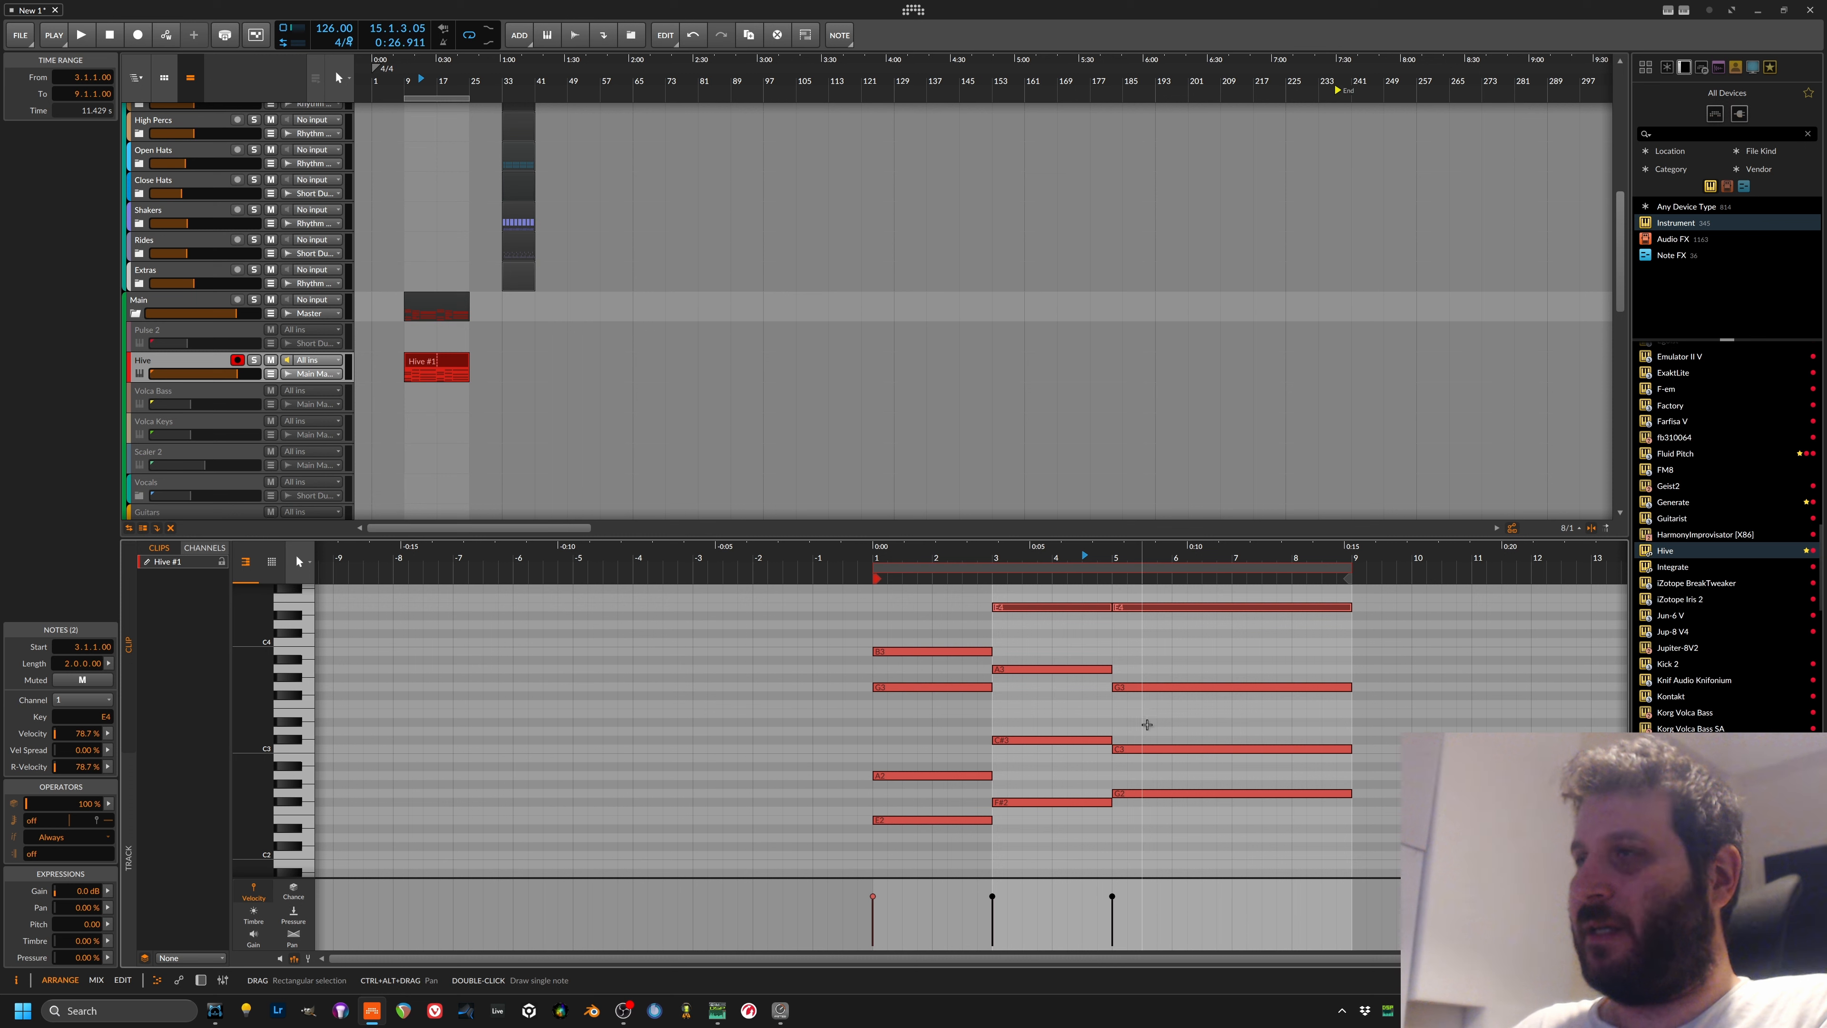
left_click(879, 554)
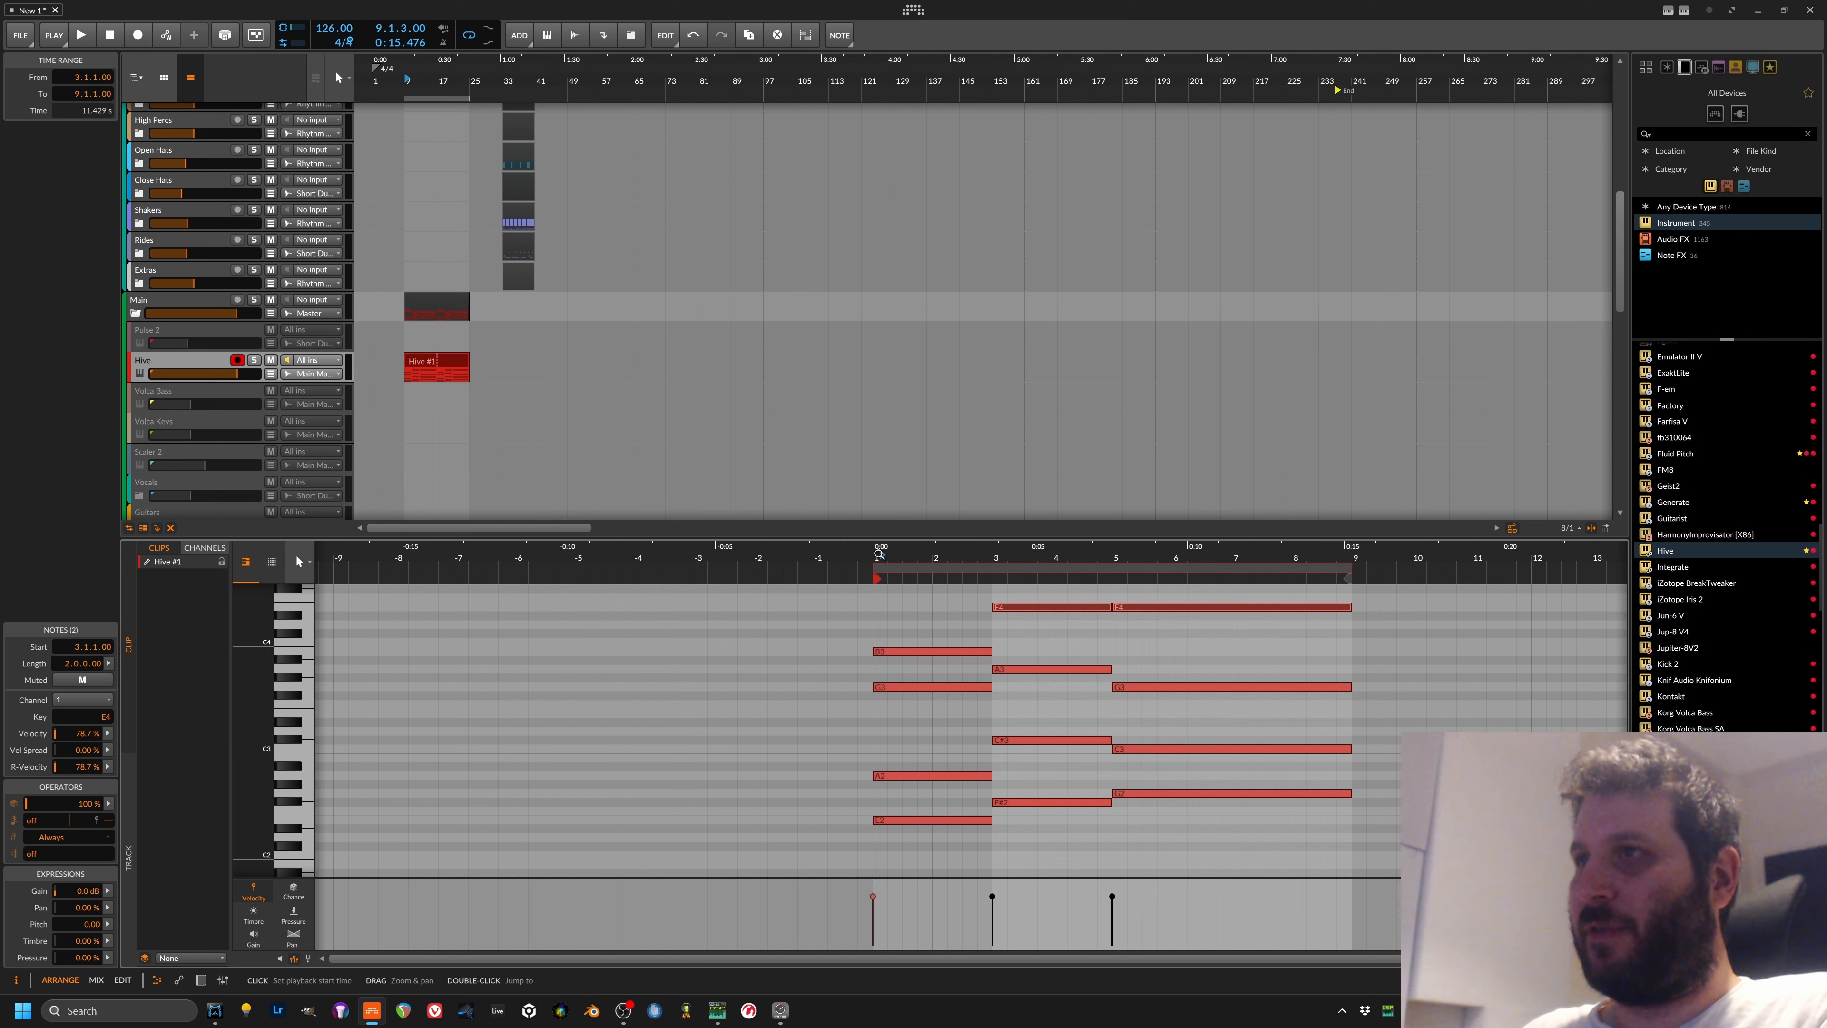
key("space")
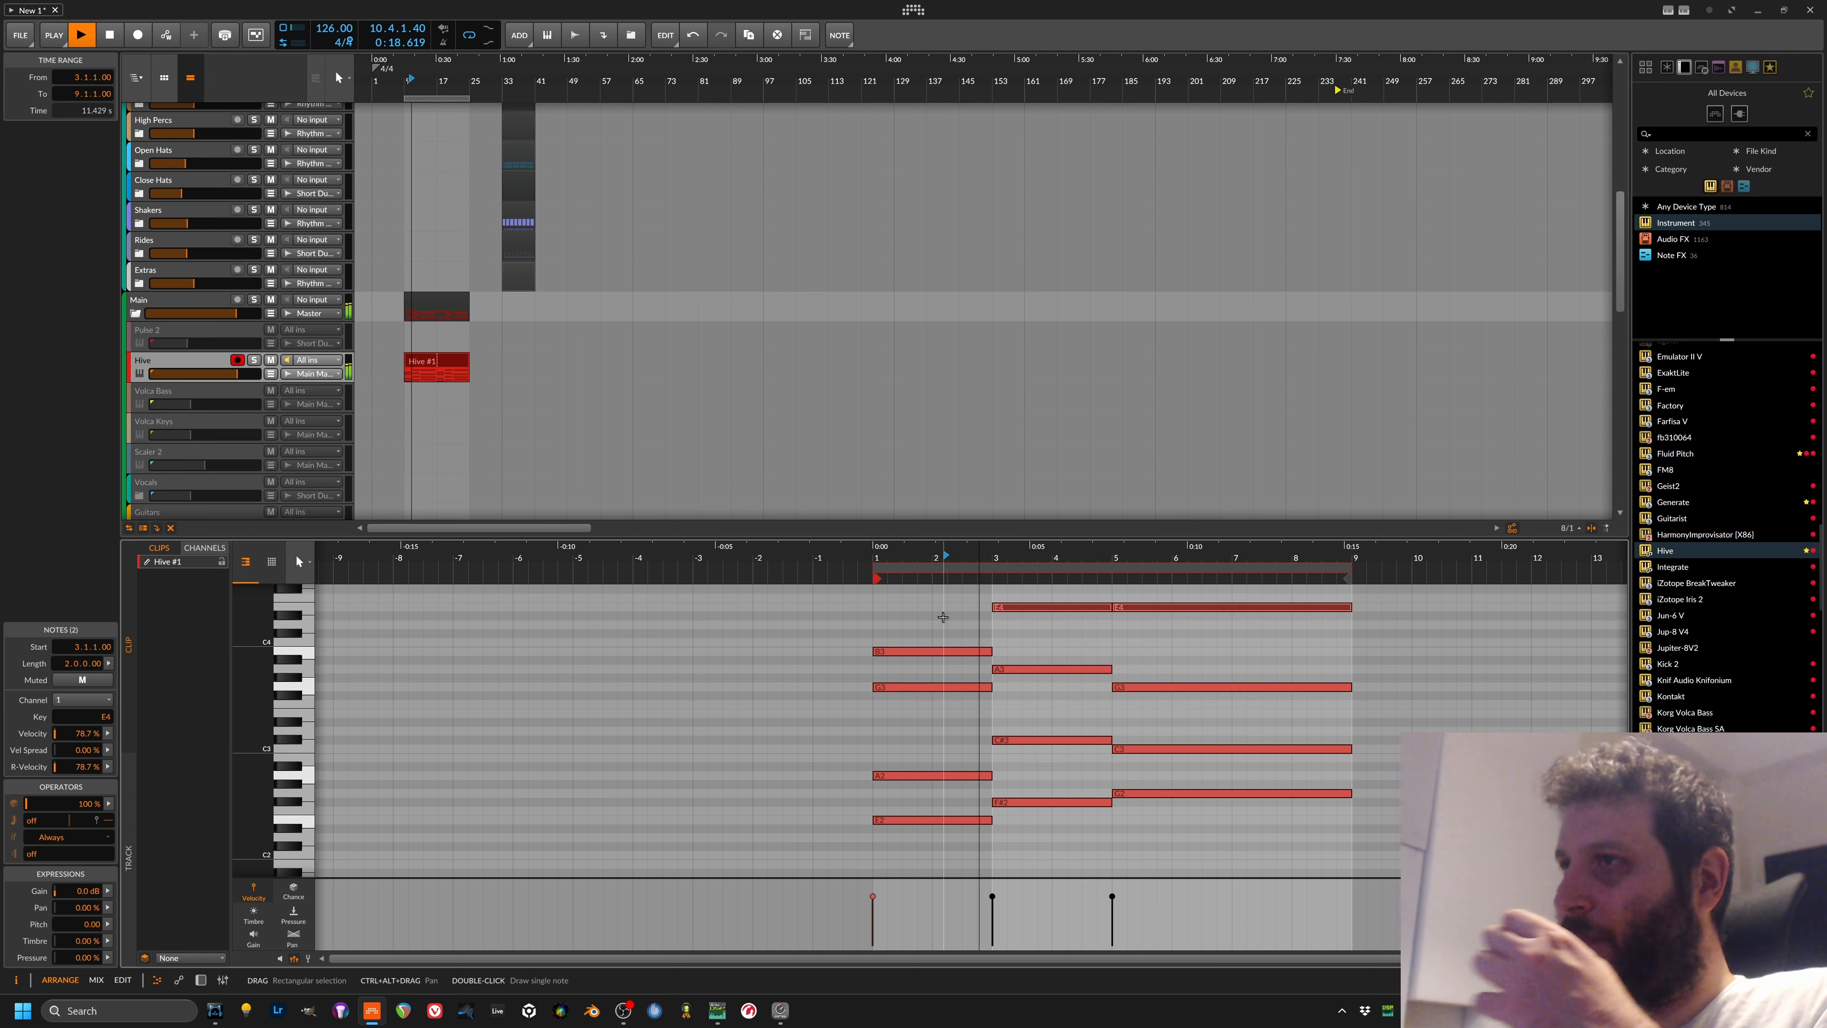
left_click(1115, 558)
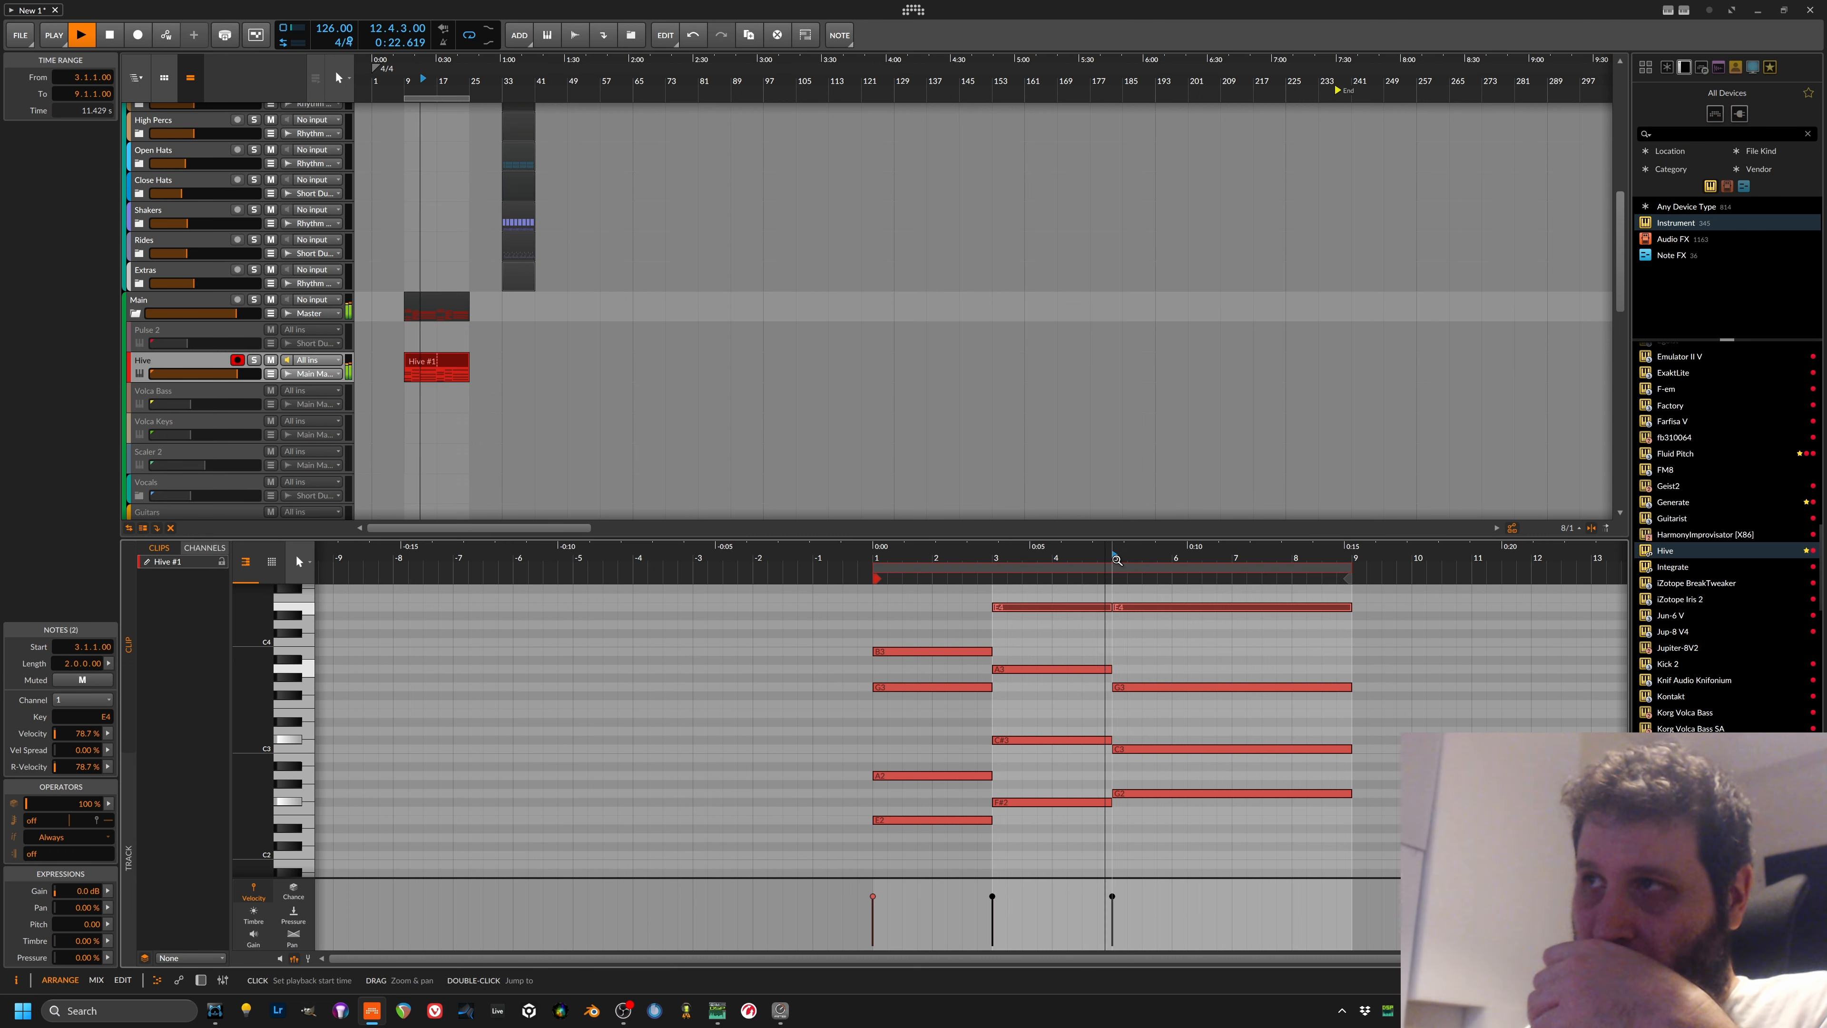
key("space")
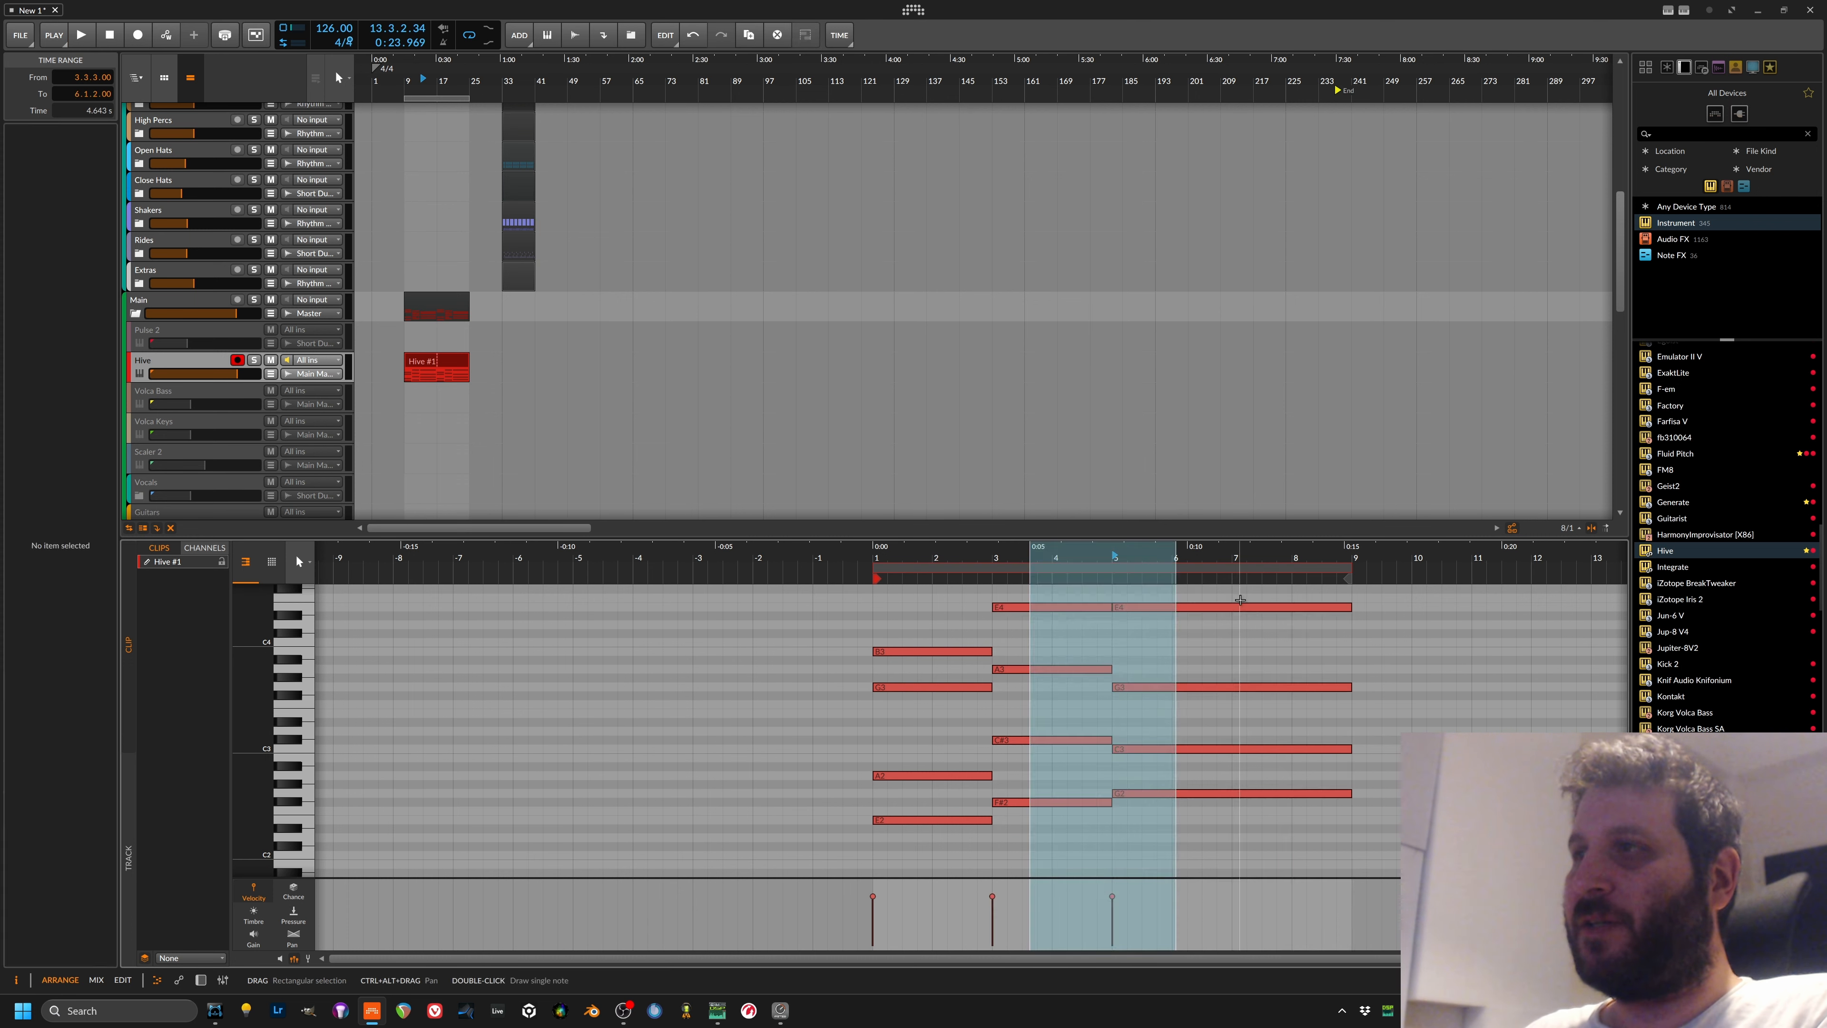
key("shift+Down")
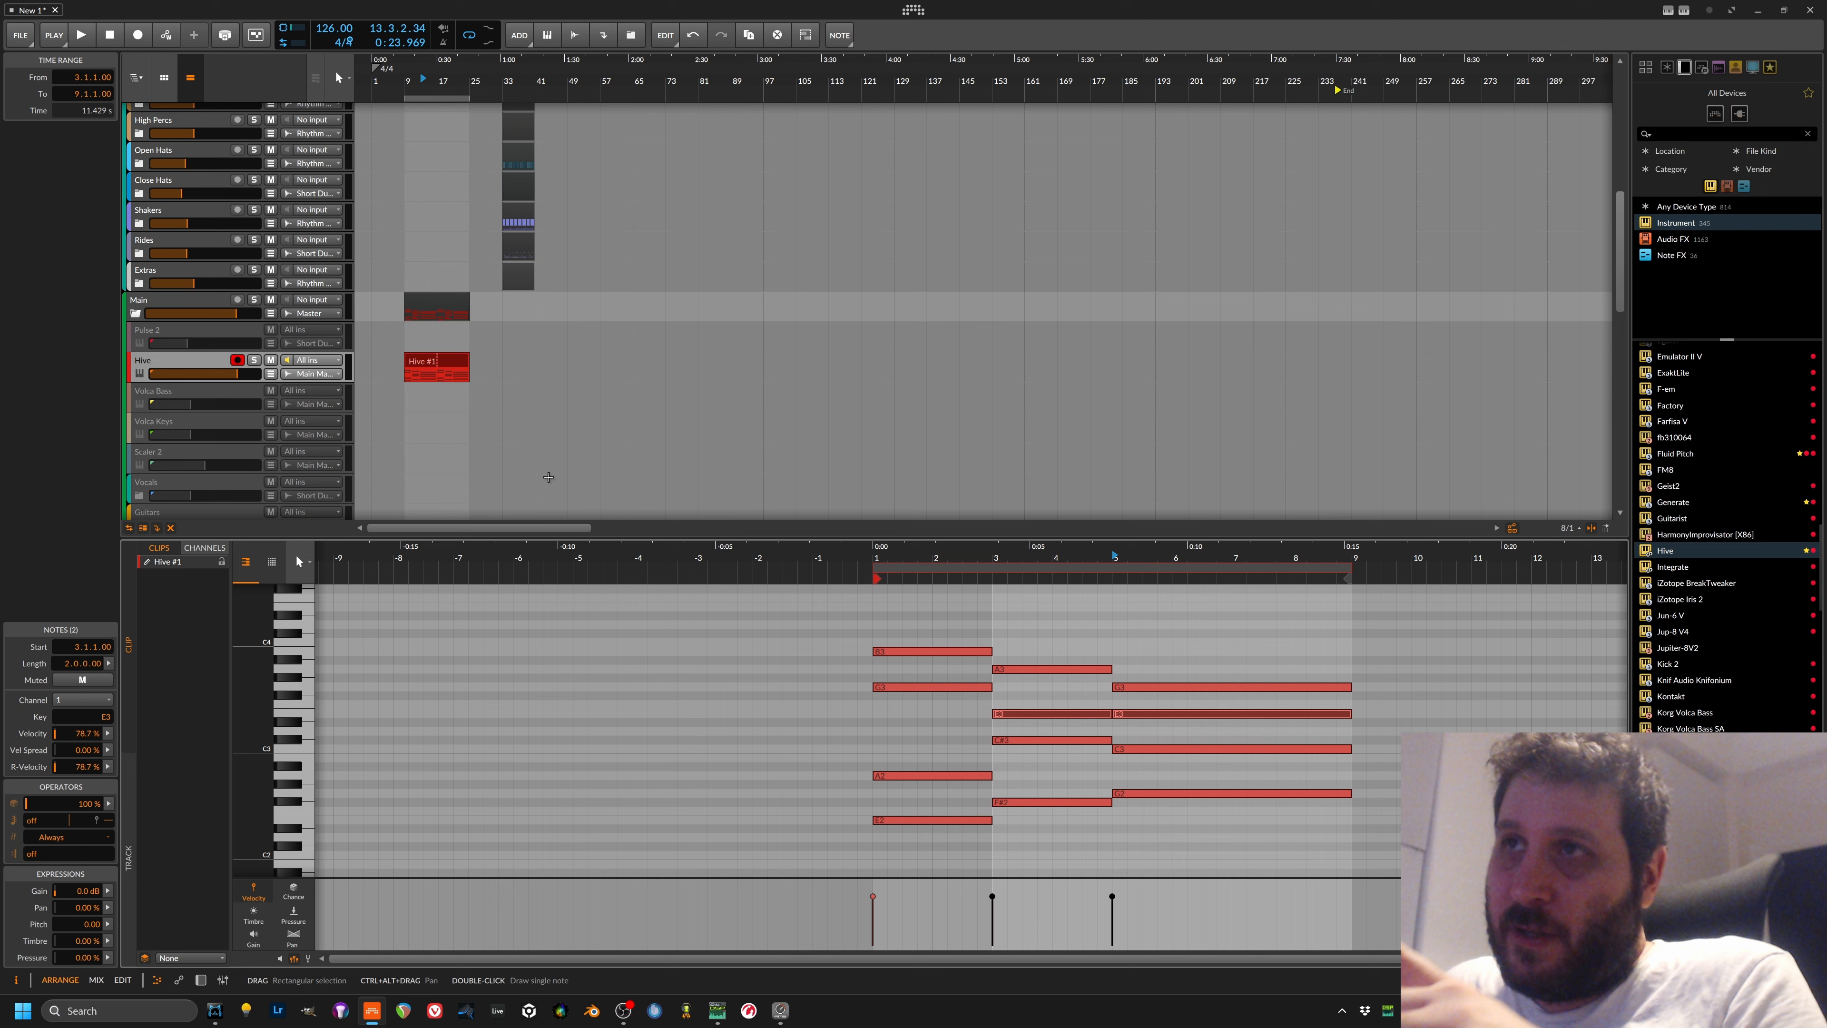
Step: Show the Hive track's device chain and wrap Hive and Guitar Rig 6 together in an Instrument Selector
left_click(187, 361)
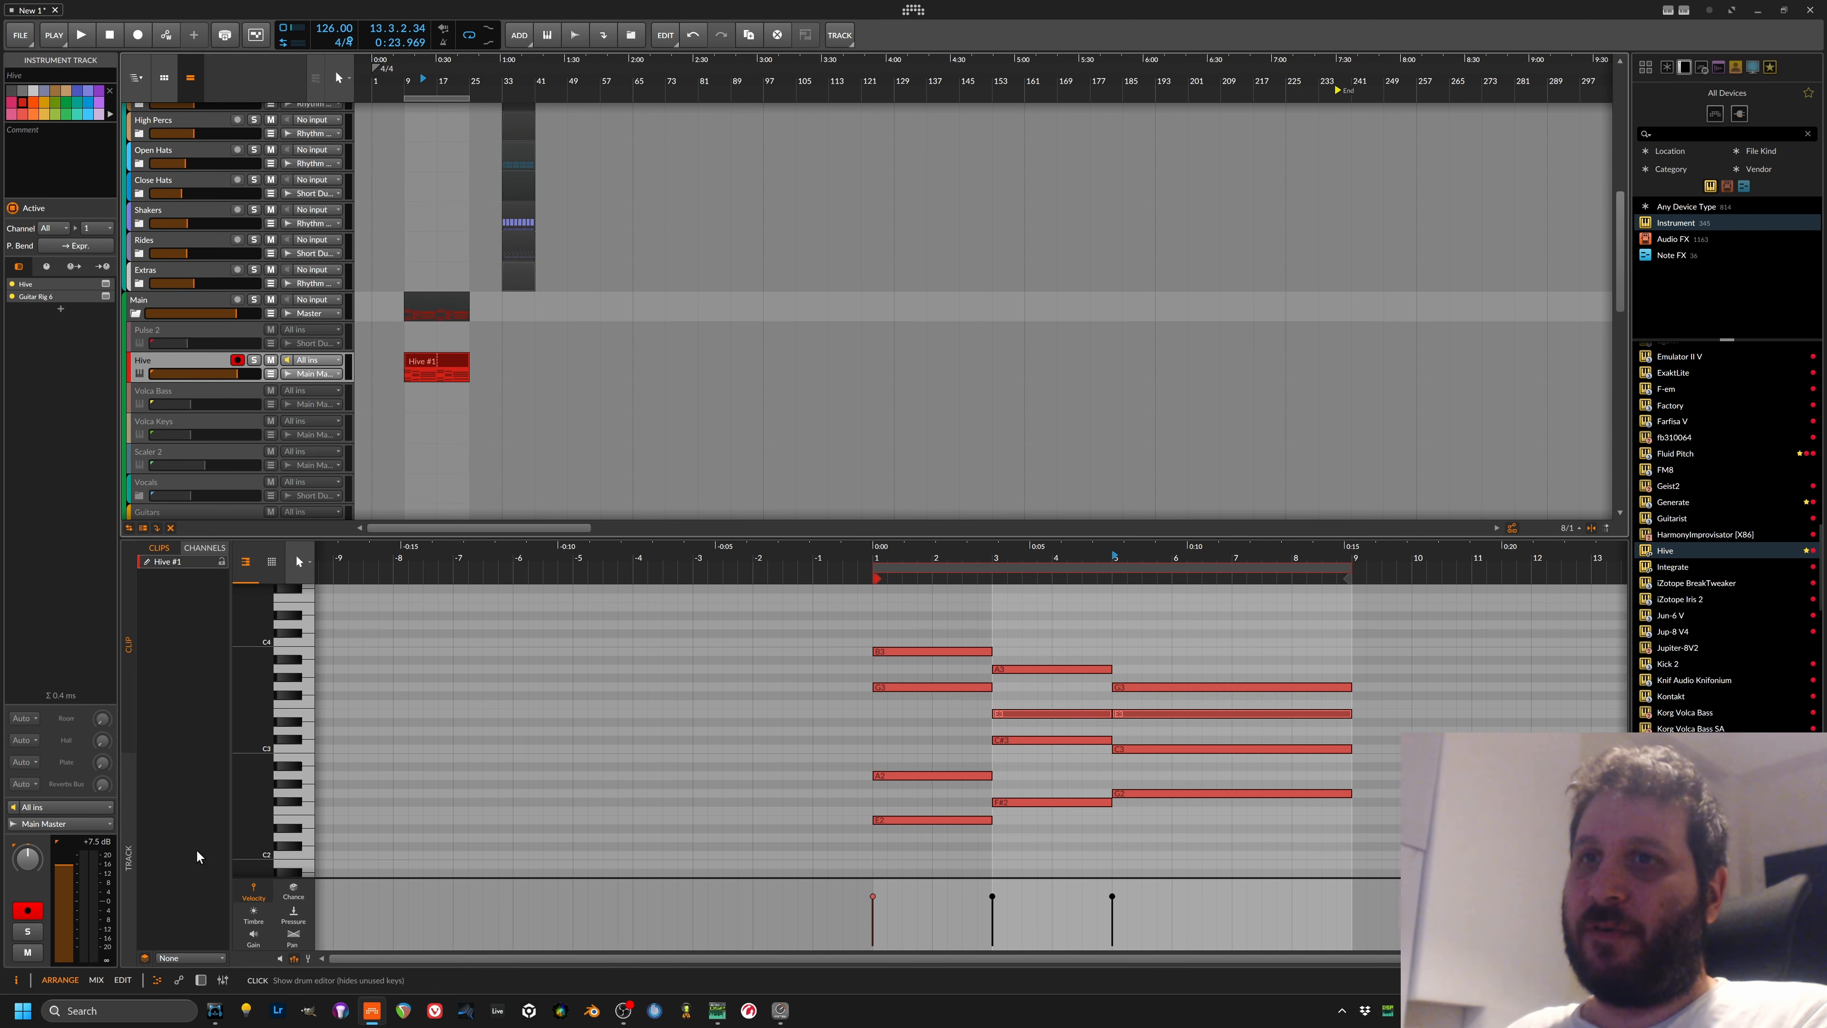
left_click(203, 982)
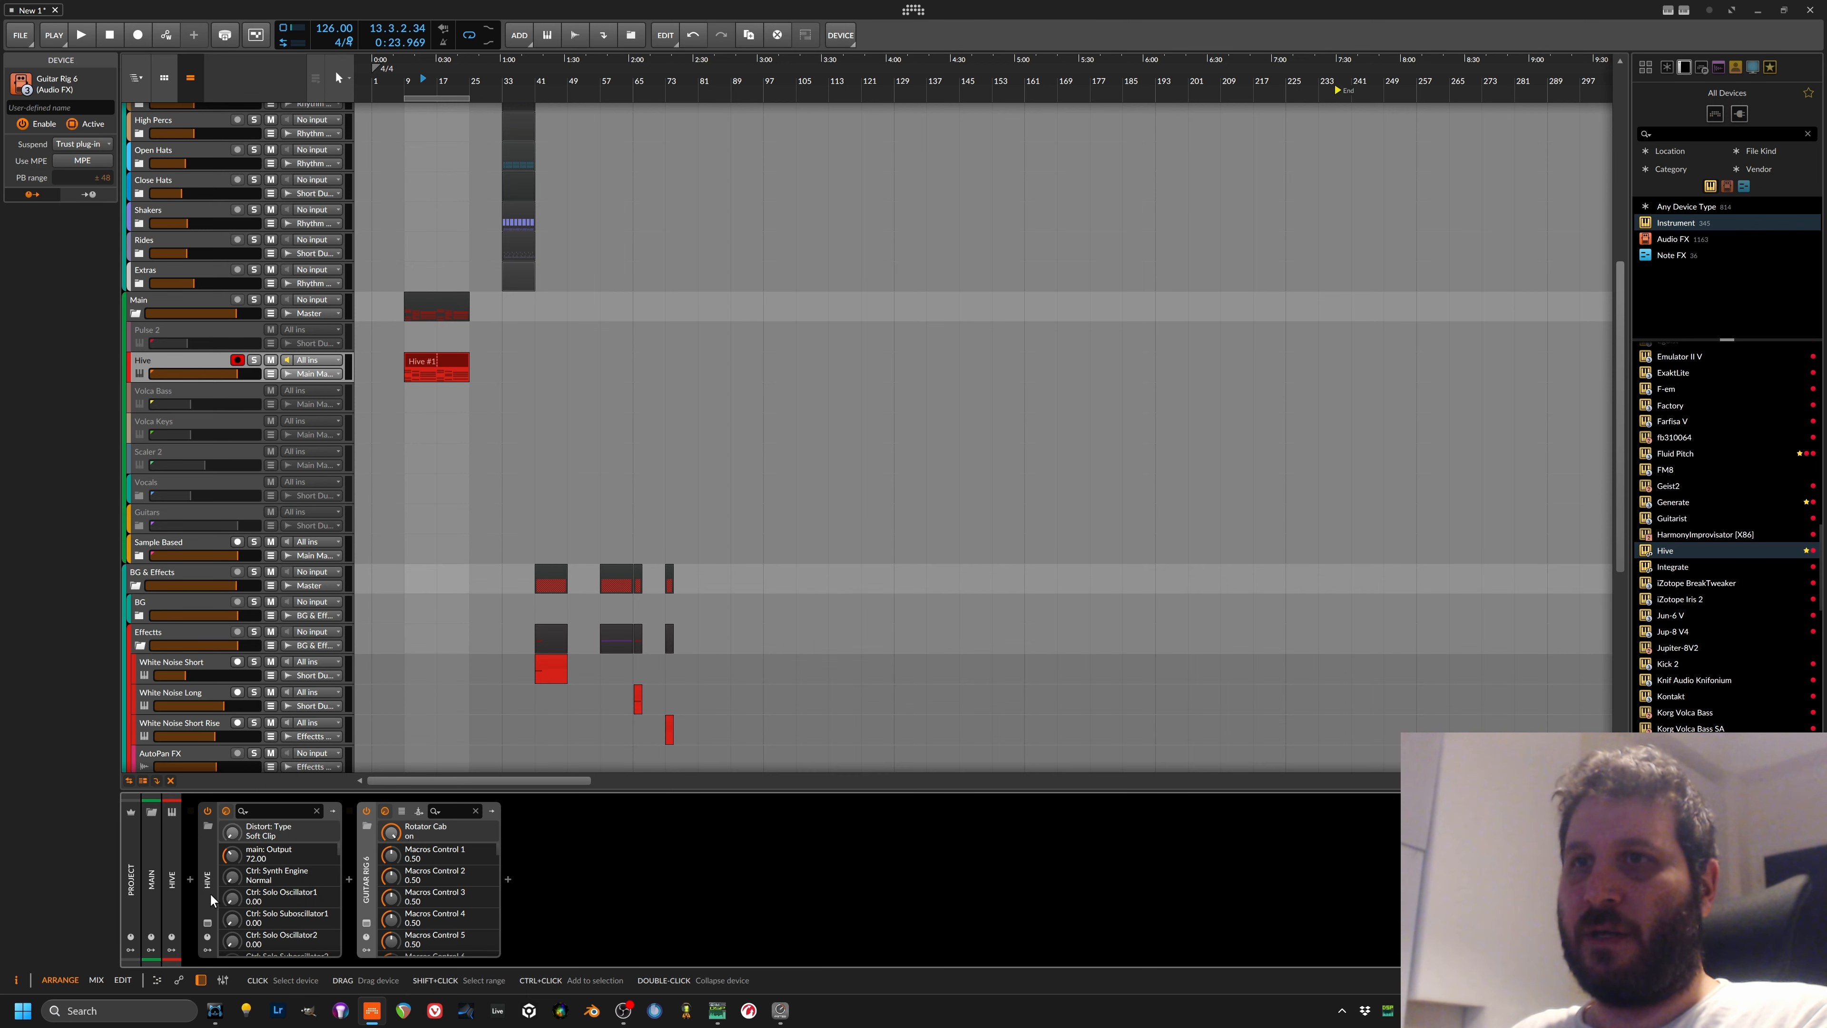
left_click(366, 894, "ctrl")
key("ctrl+g")
left_click(322, 871)
left_click(209, 865)
key("ctrl+g")
left_click(262, 832)
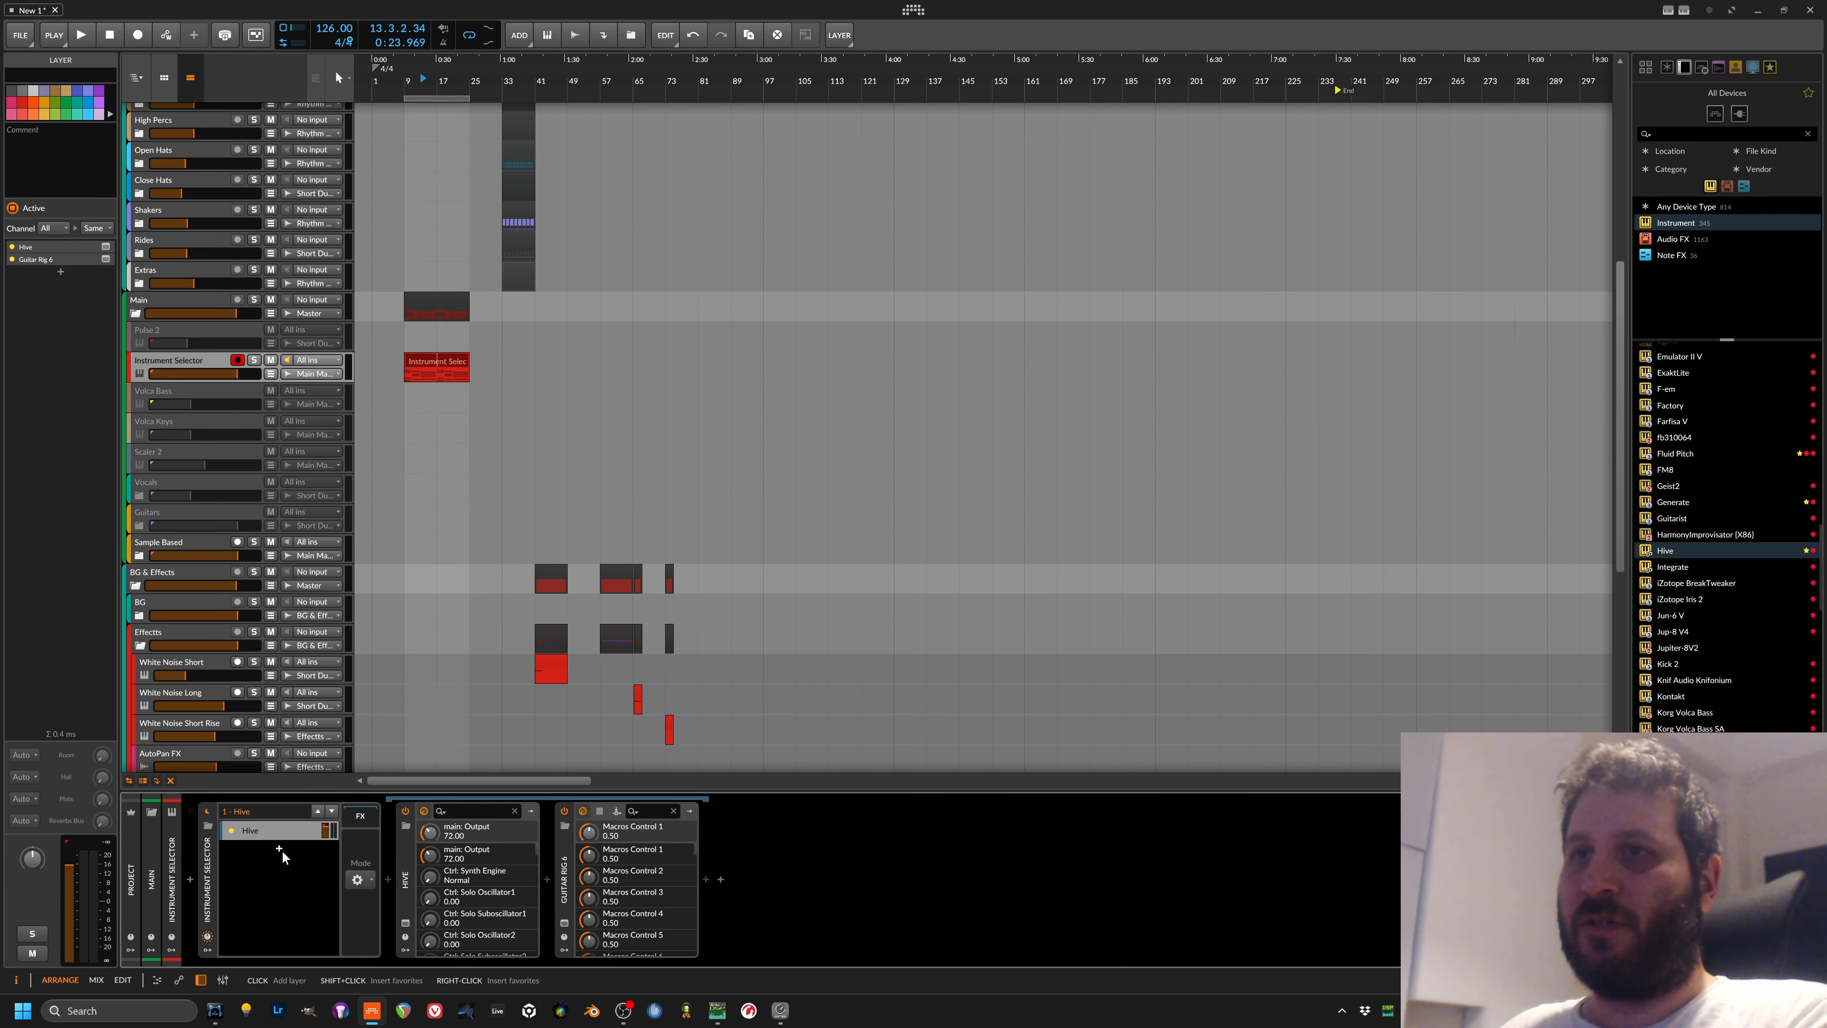
Step: Add a second layer to the Instrument Selector with Surge XT as its instrument and stop playback
left_click(281, 850)
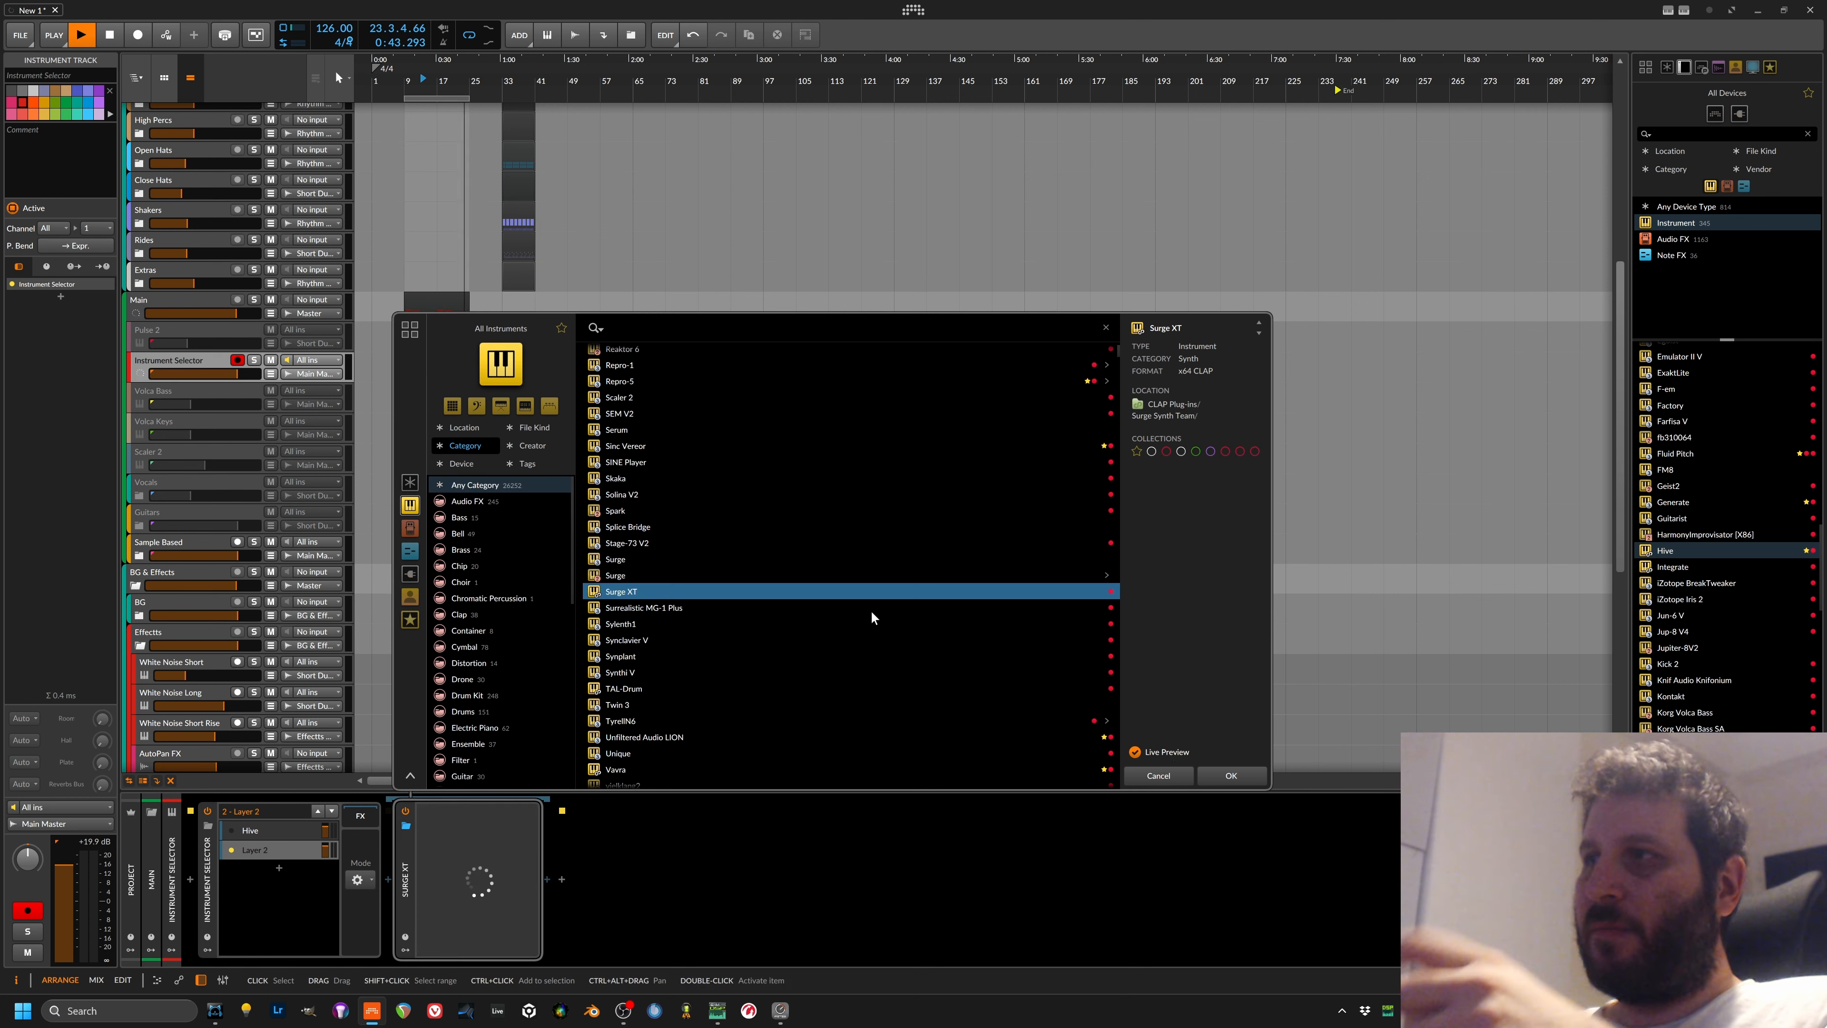
left_click(1232, 777)
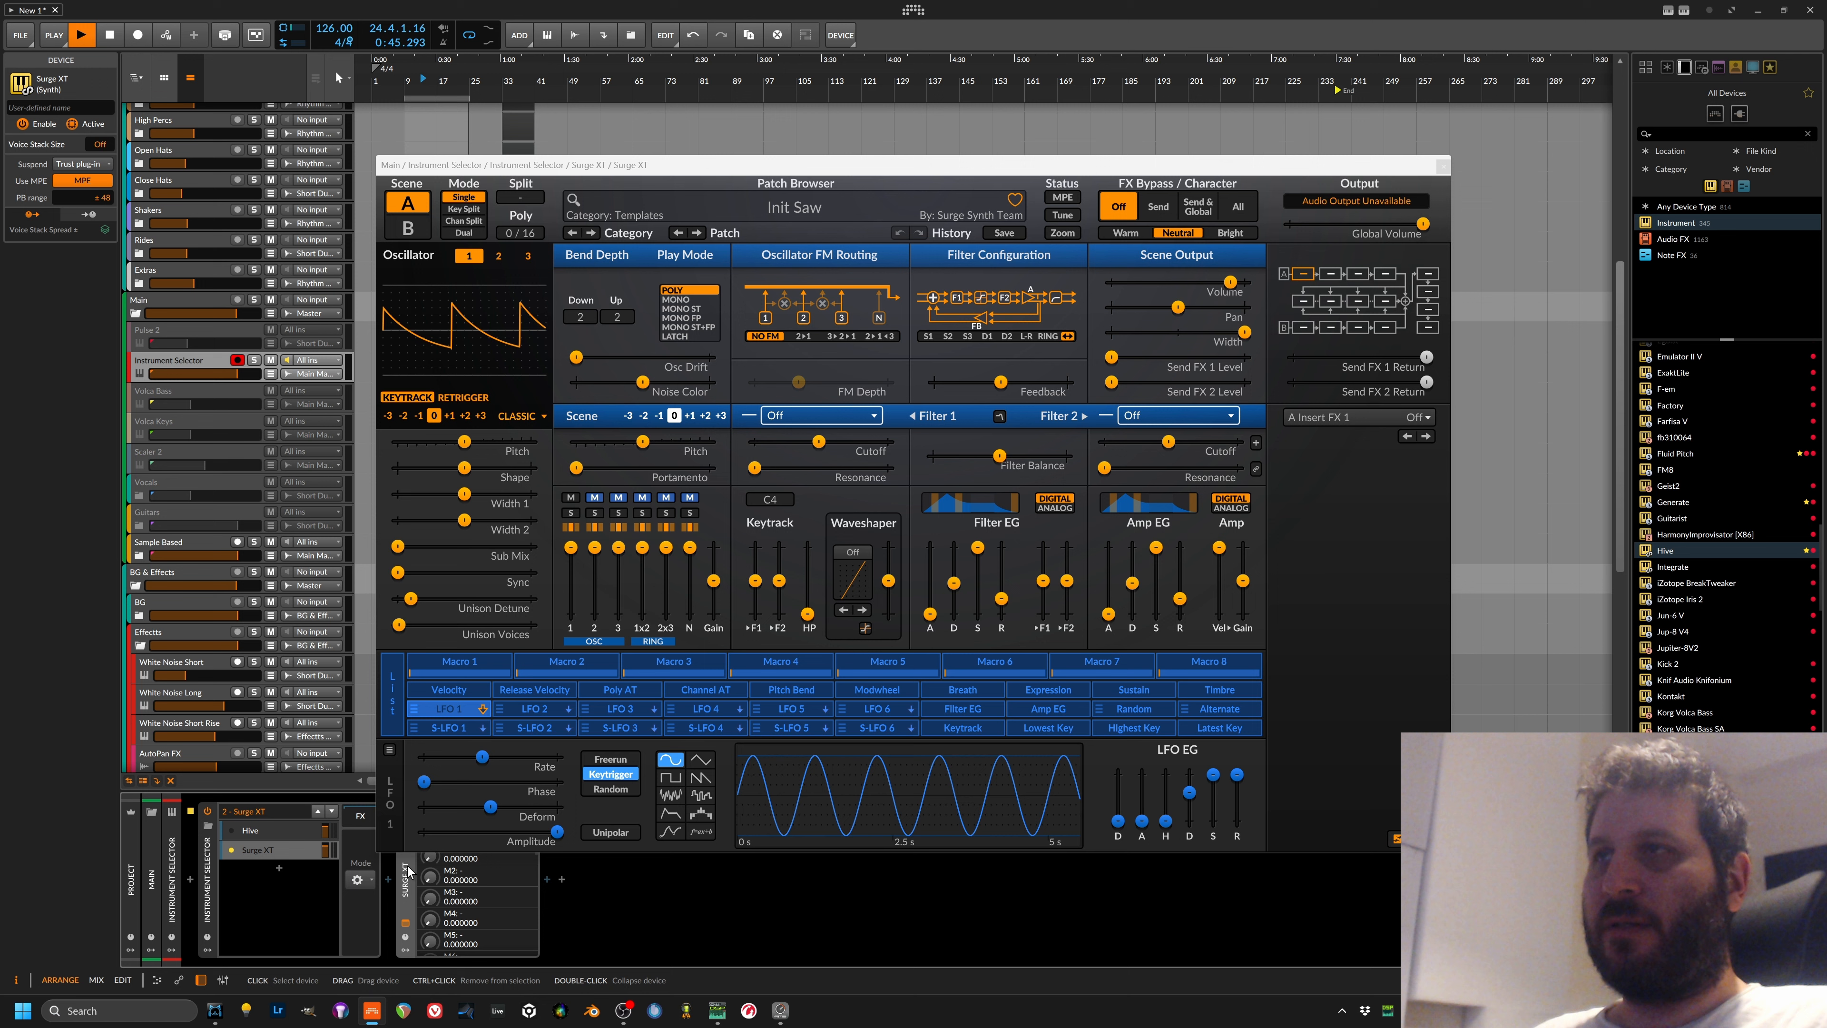
key("space")
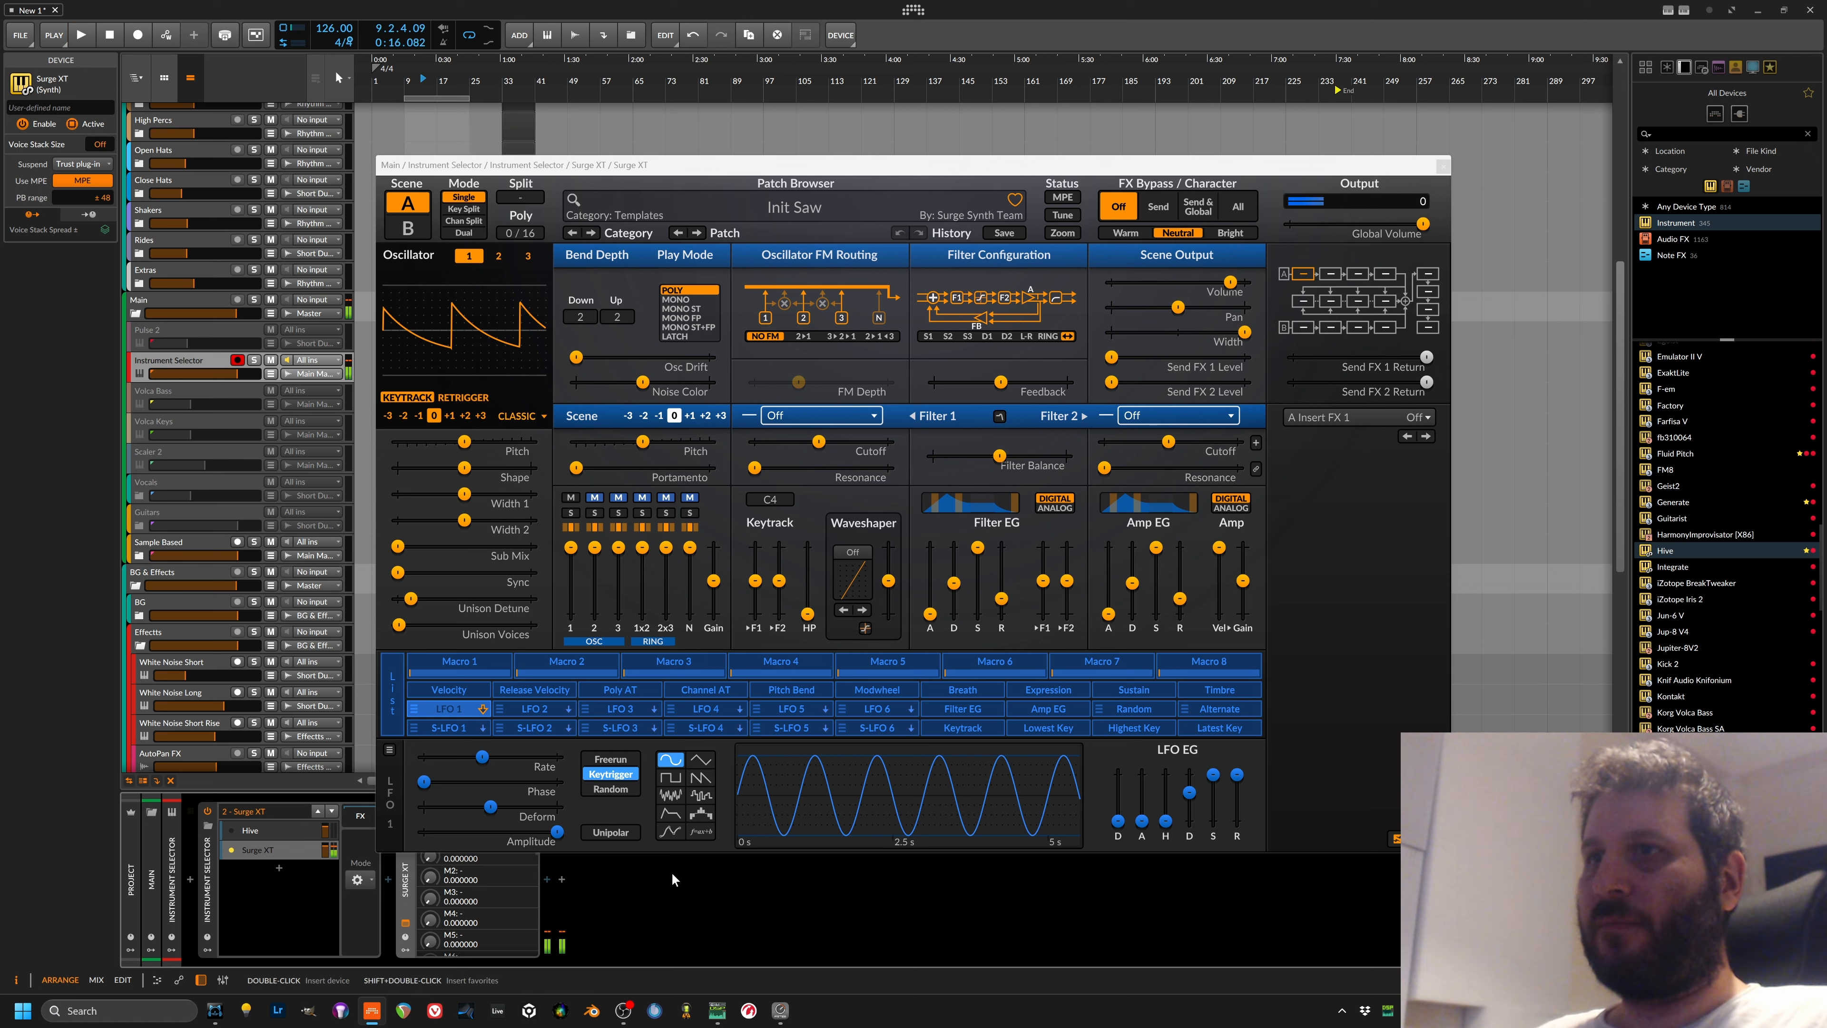
Step: Set Surge XT's Filter 1 to the Vintage Ladder lowpass, adjust its cutoff and resonance, and raise keytracking for both filters
left_click(774, 417)
mouse_move(813, 447)
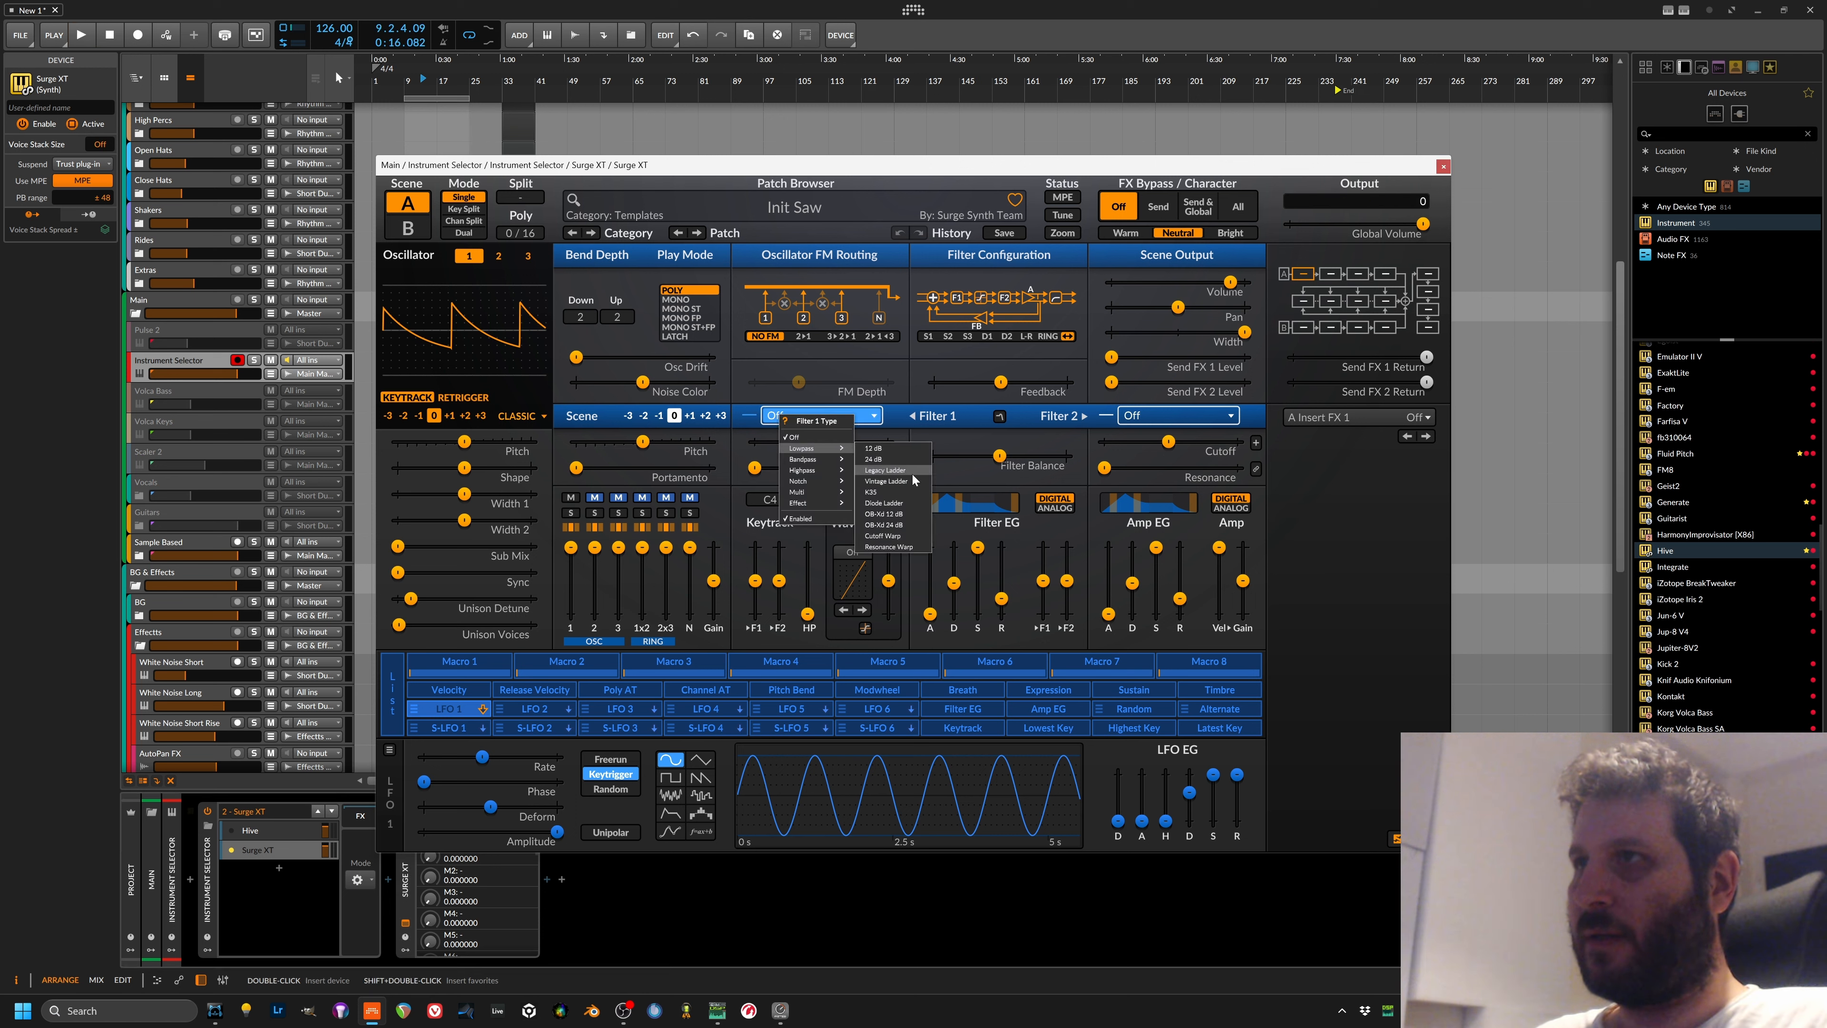
left_click(886, 481)
left_click_drag(815, 441, 781, 467)
key("space")
left_click_drag(759, 587, 779, 550)
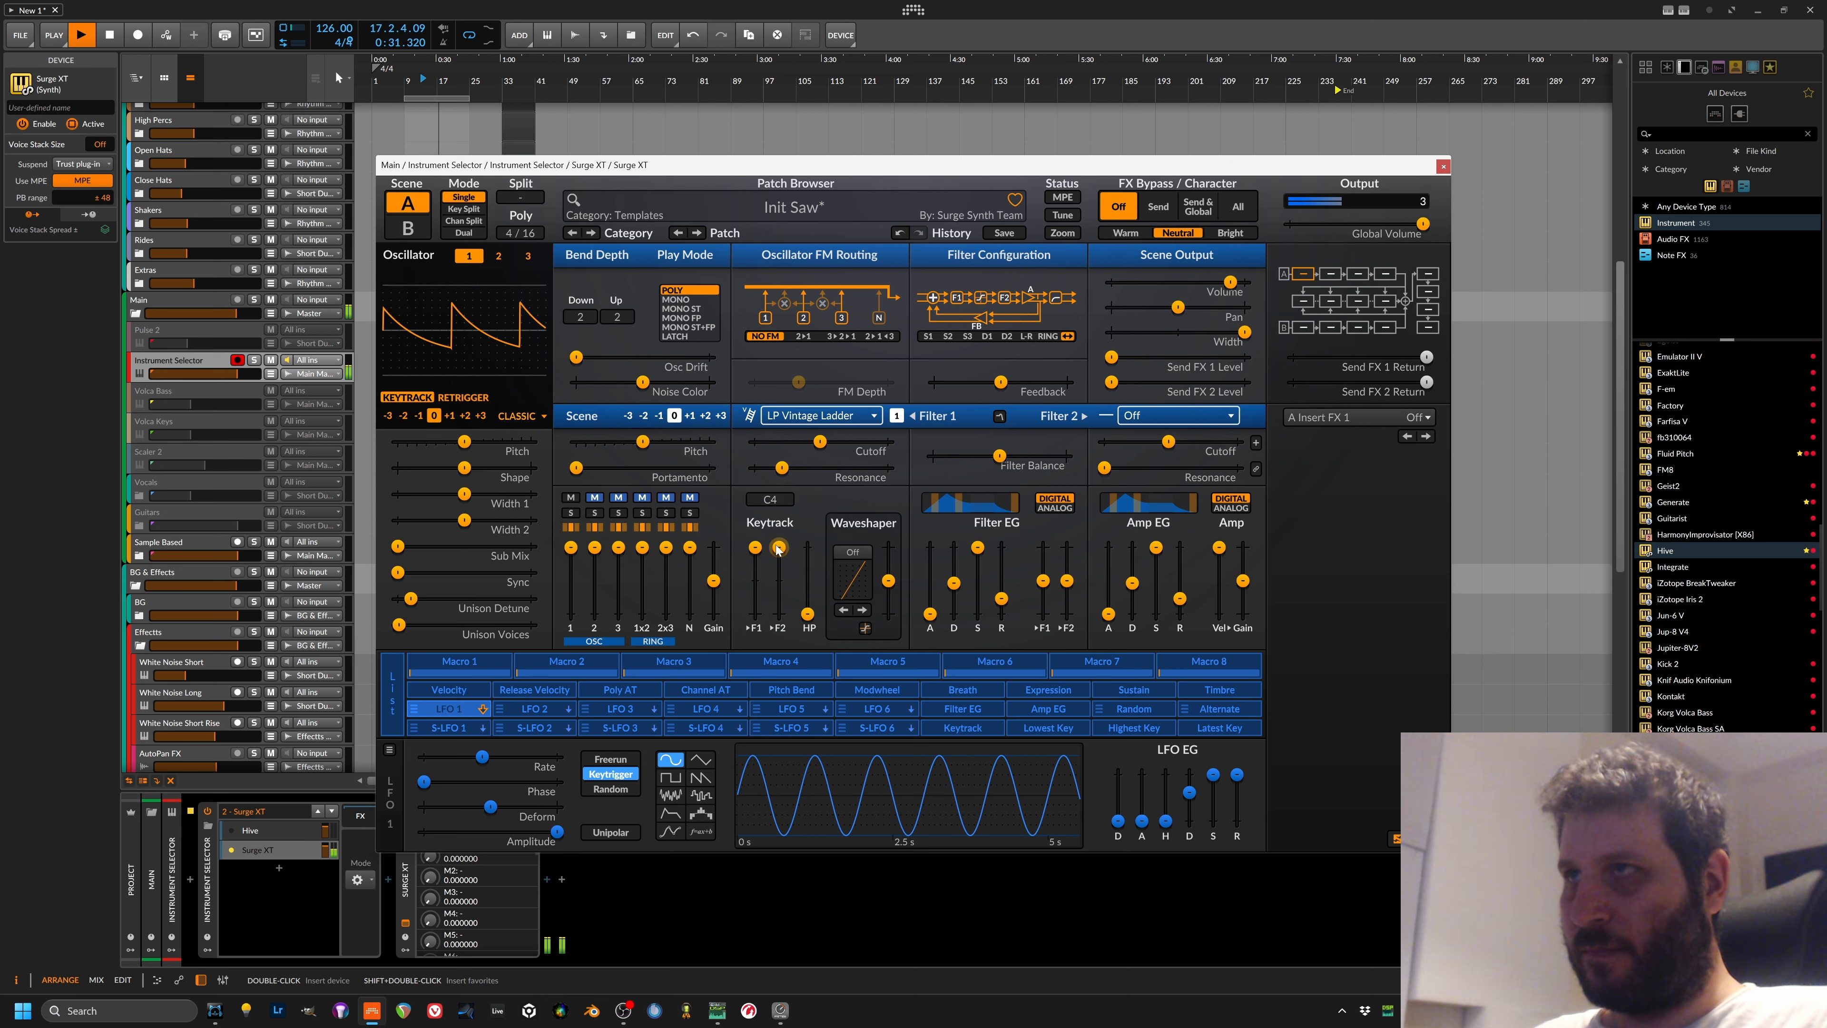
mouse_move(820, 441)
left_mouse_down()
mouse_move(799, 442)
mouse_move(806, 468)
mouse_move(863, 468)
mouse_move(772, 468)
mouse_move(799, 465)
left_mouse_up()
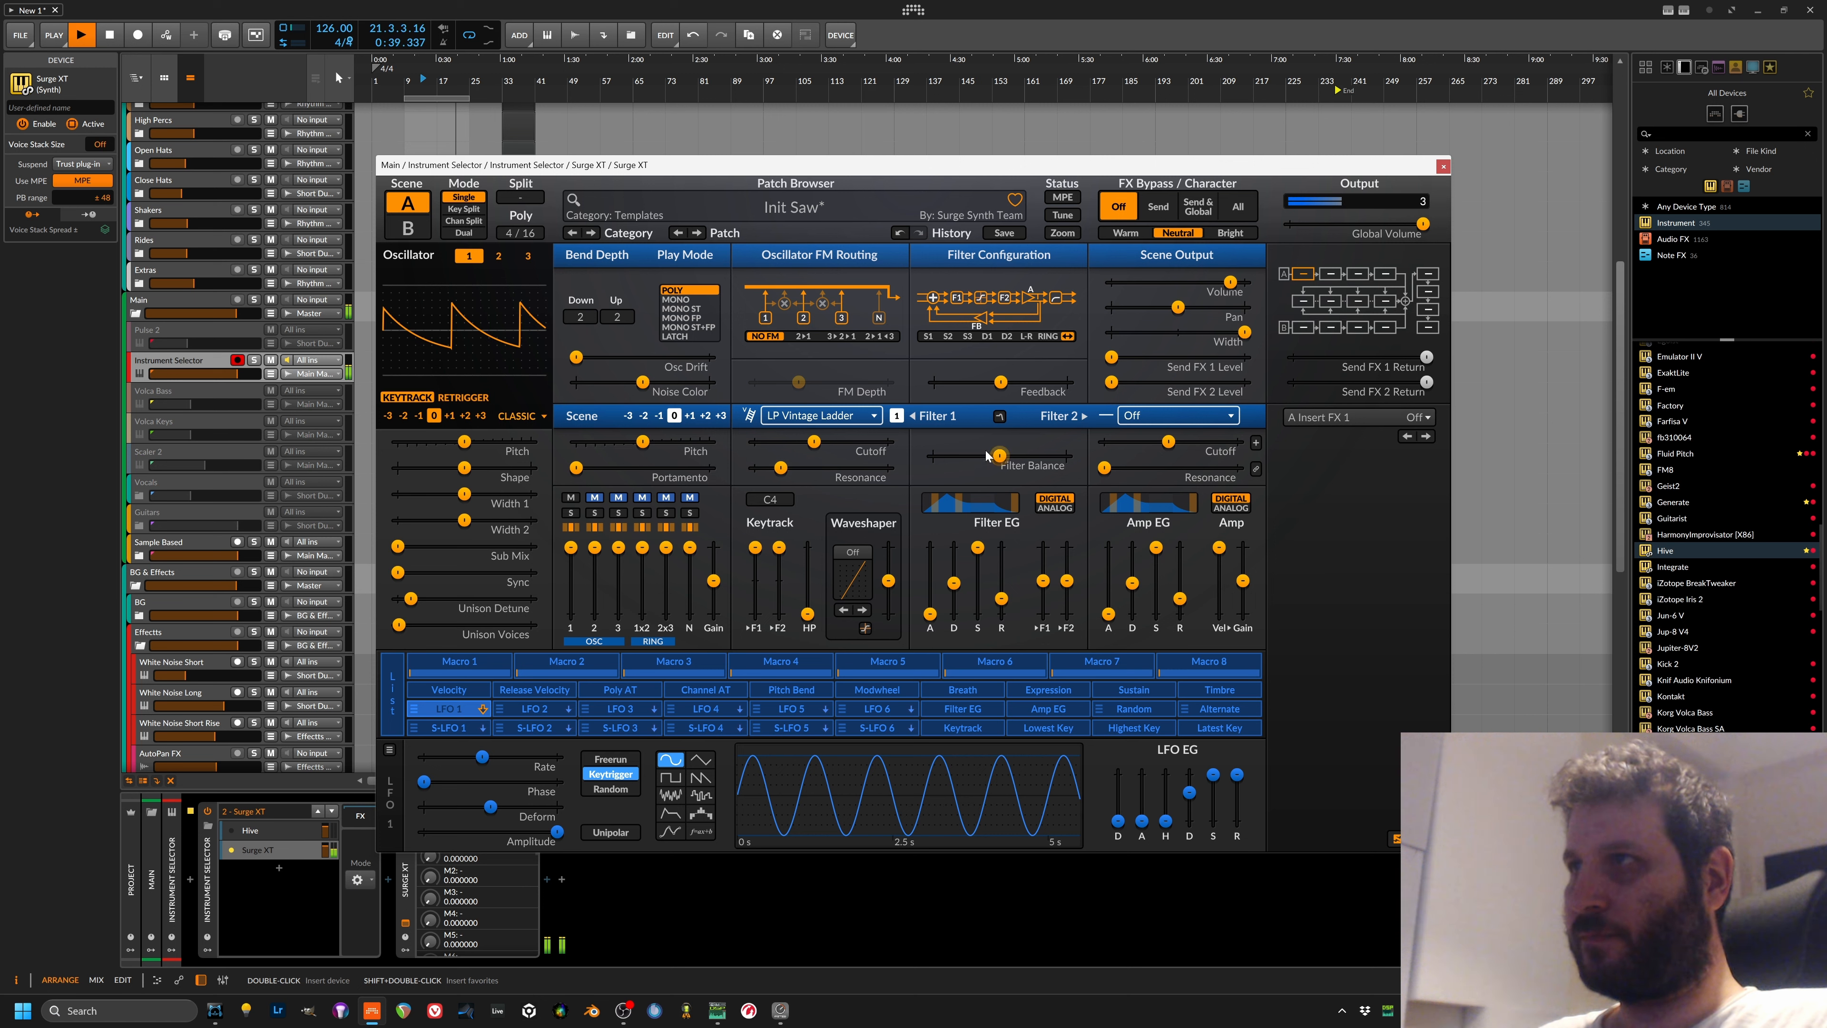
Step: Set Filter 2 to the K35 highpass, raise its resonance and tune its cutoff by ear, briefly trying the offset mode
left_click(1164, 417)
mouse_move(1209, 475)
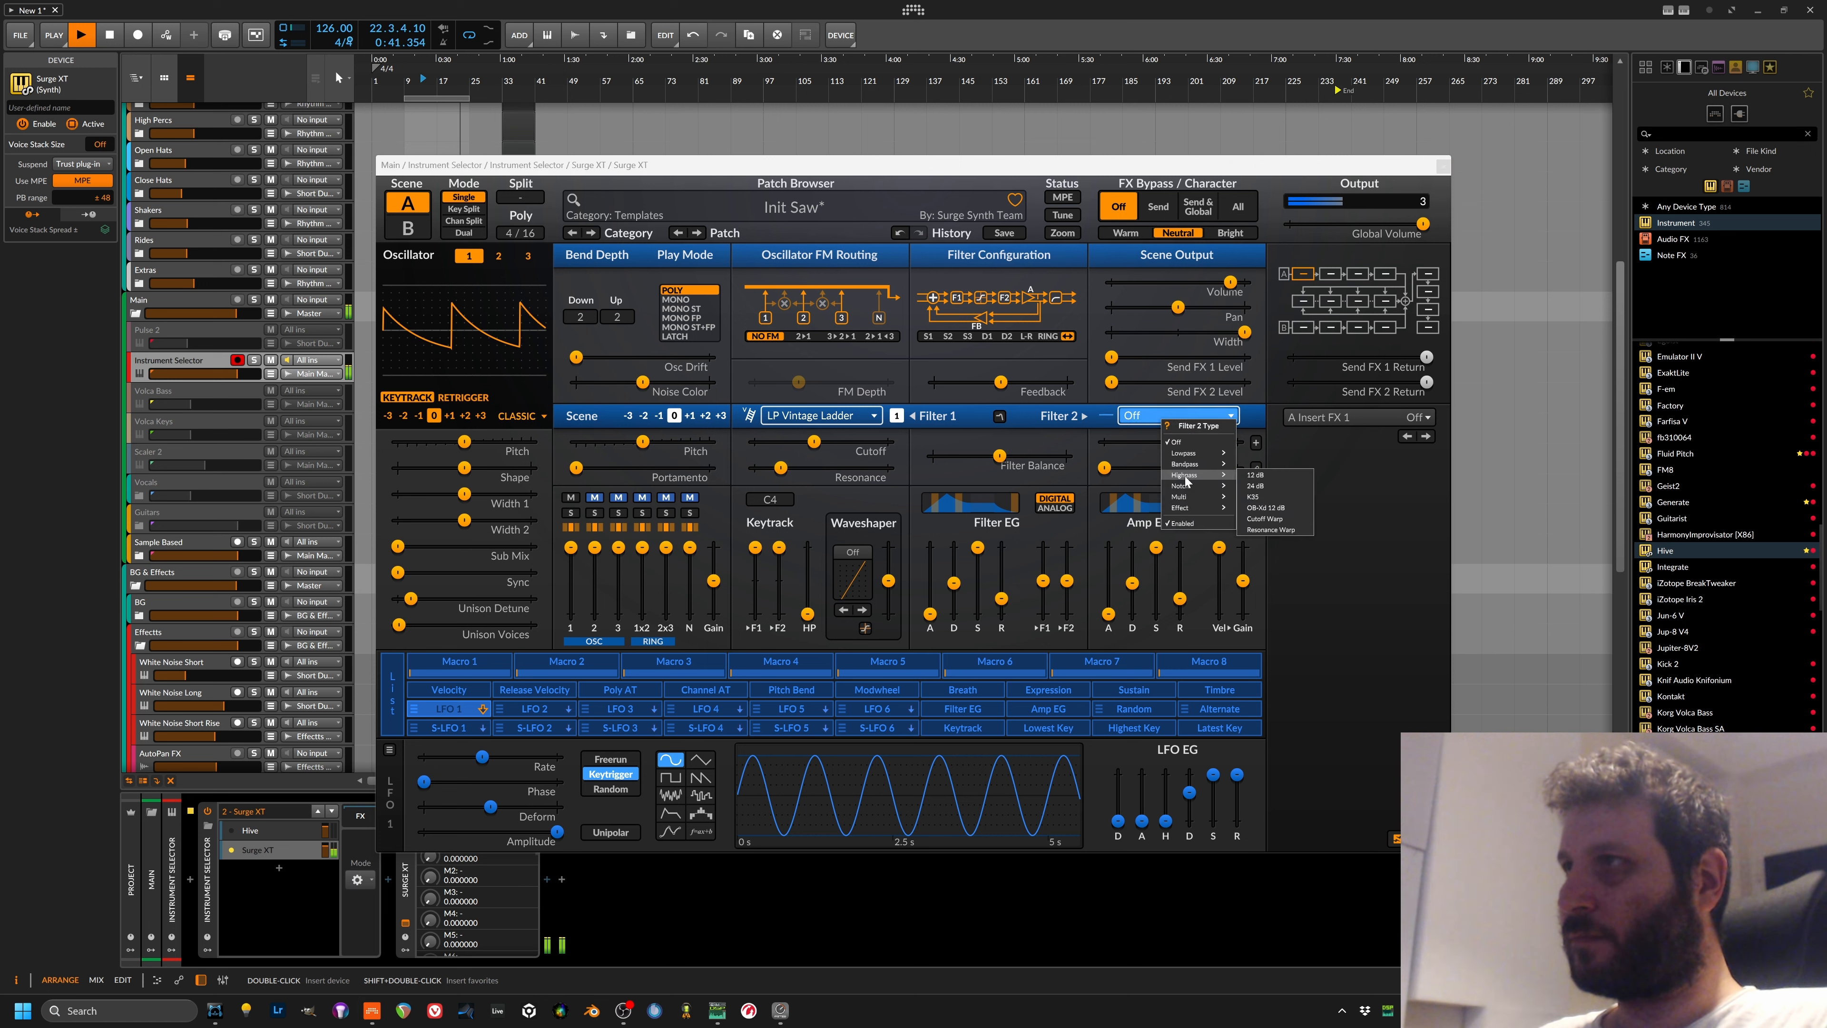
left_click(1279, 497)
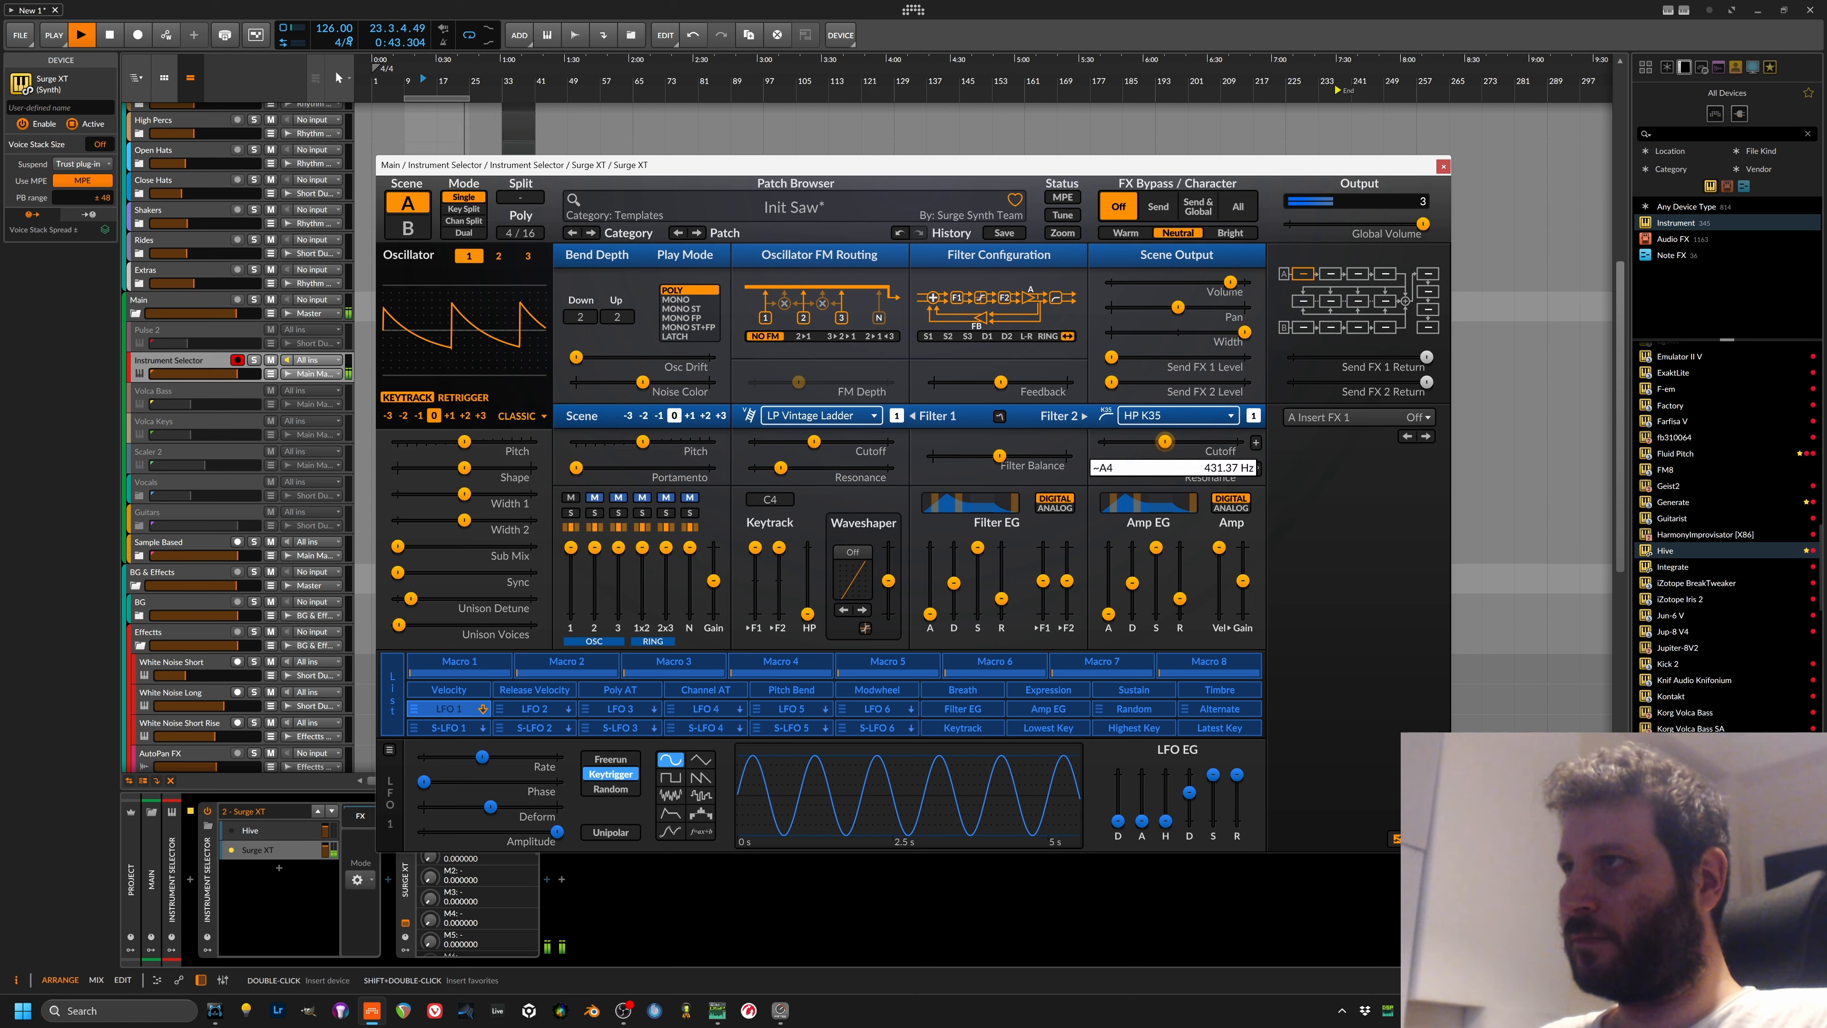
left_click_drag(1113, 471, 1212, 468)
left_click(1257, 442)
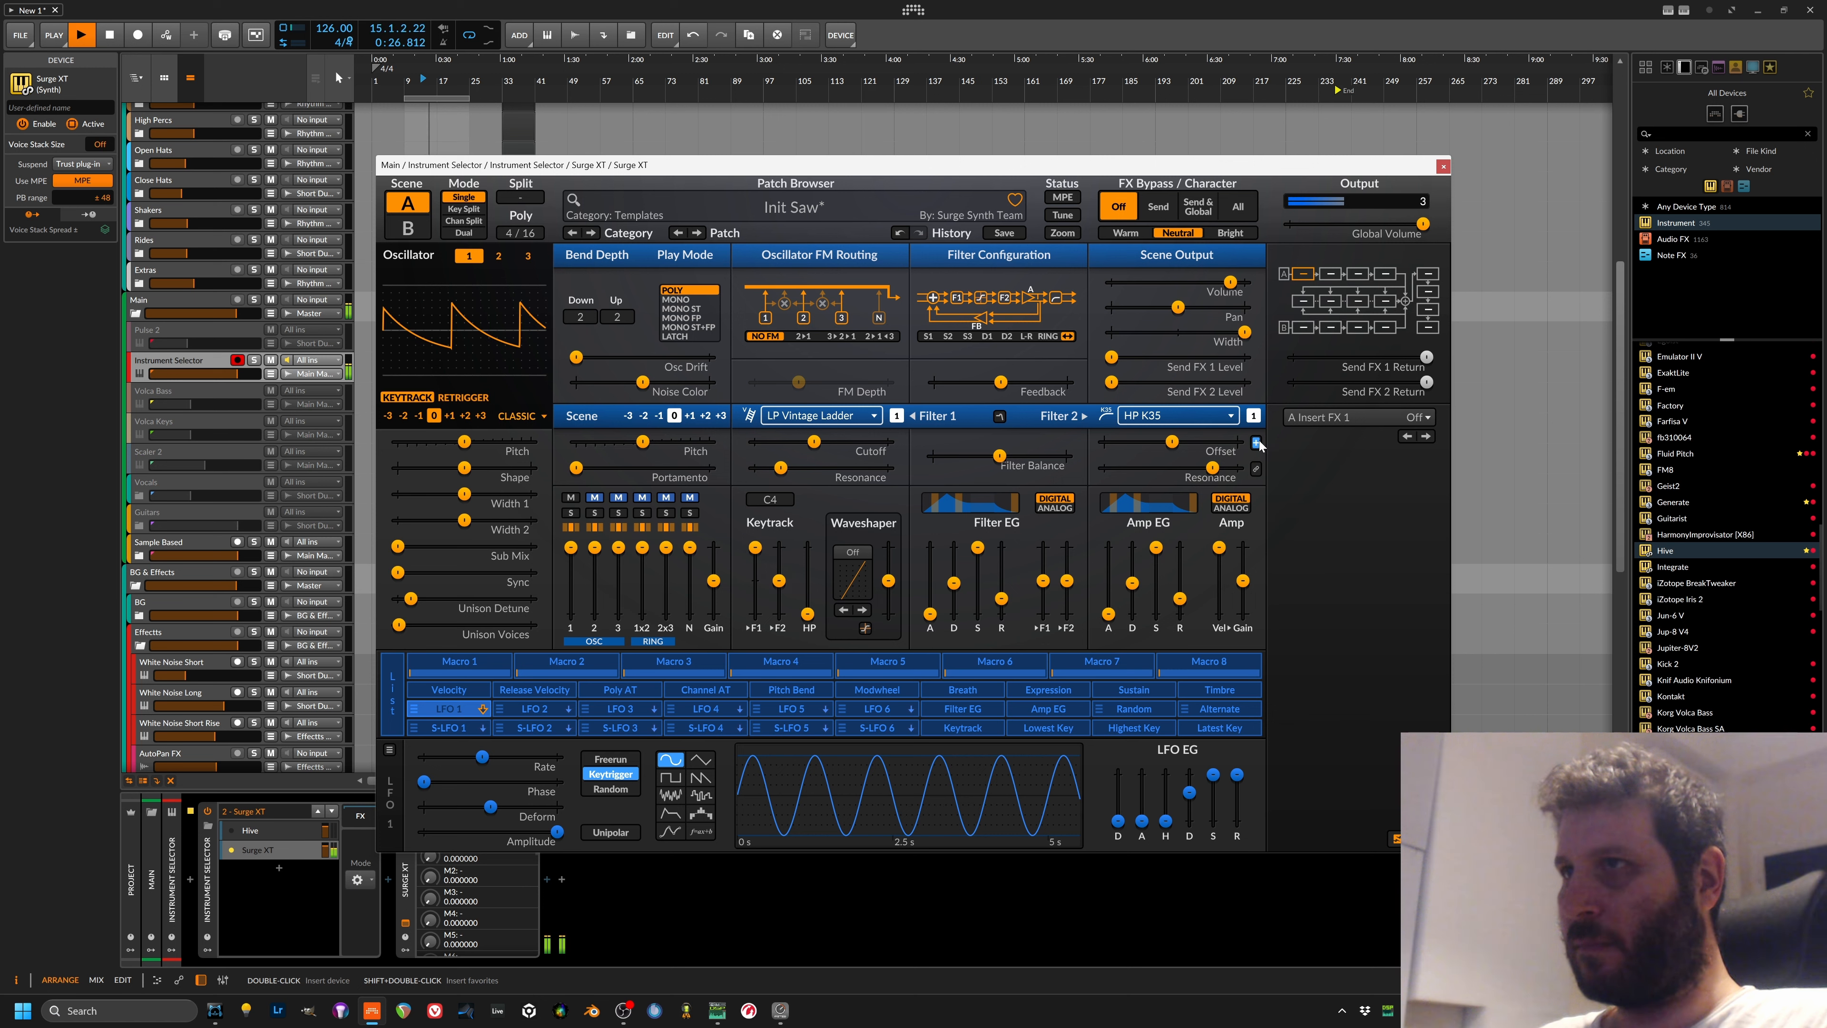
left_click_drag(1172, 442, 1167, 441)
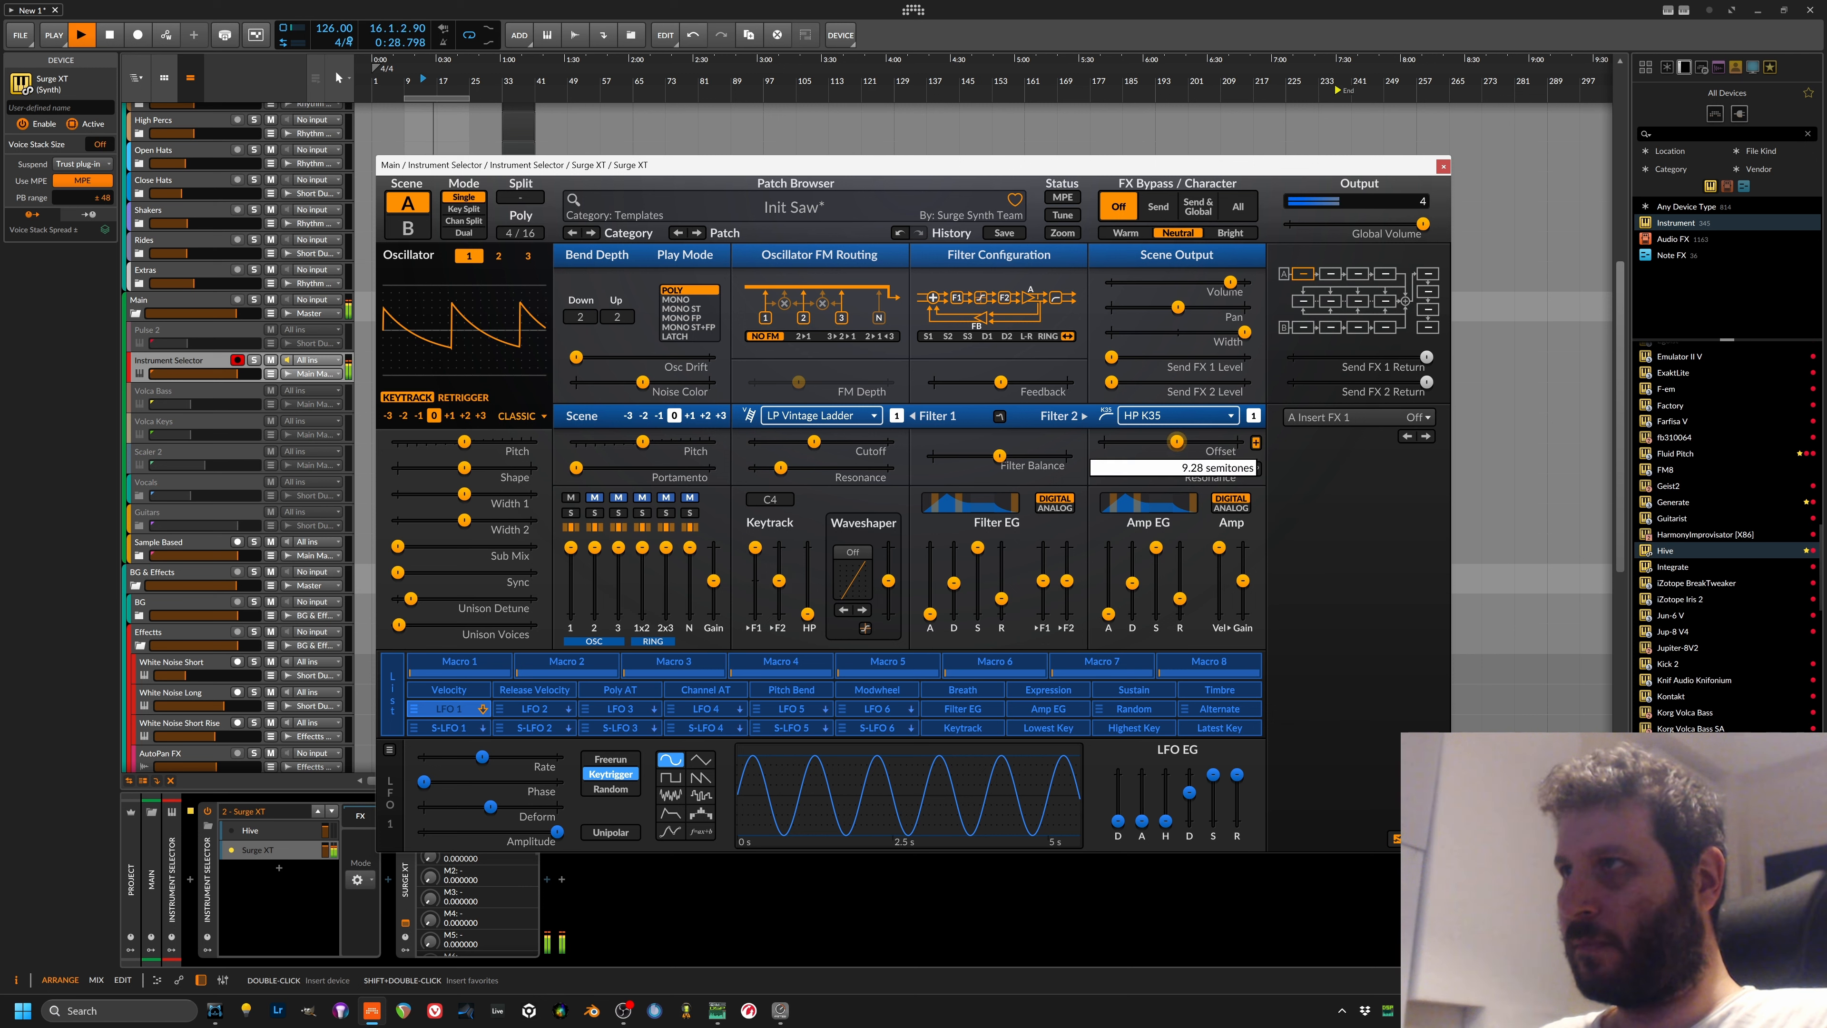
left_click(1256, 442)
left_click_drag(1182, 441, 1169, 442)
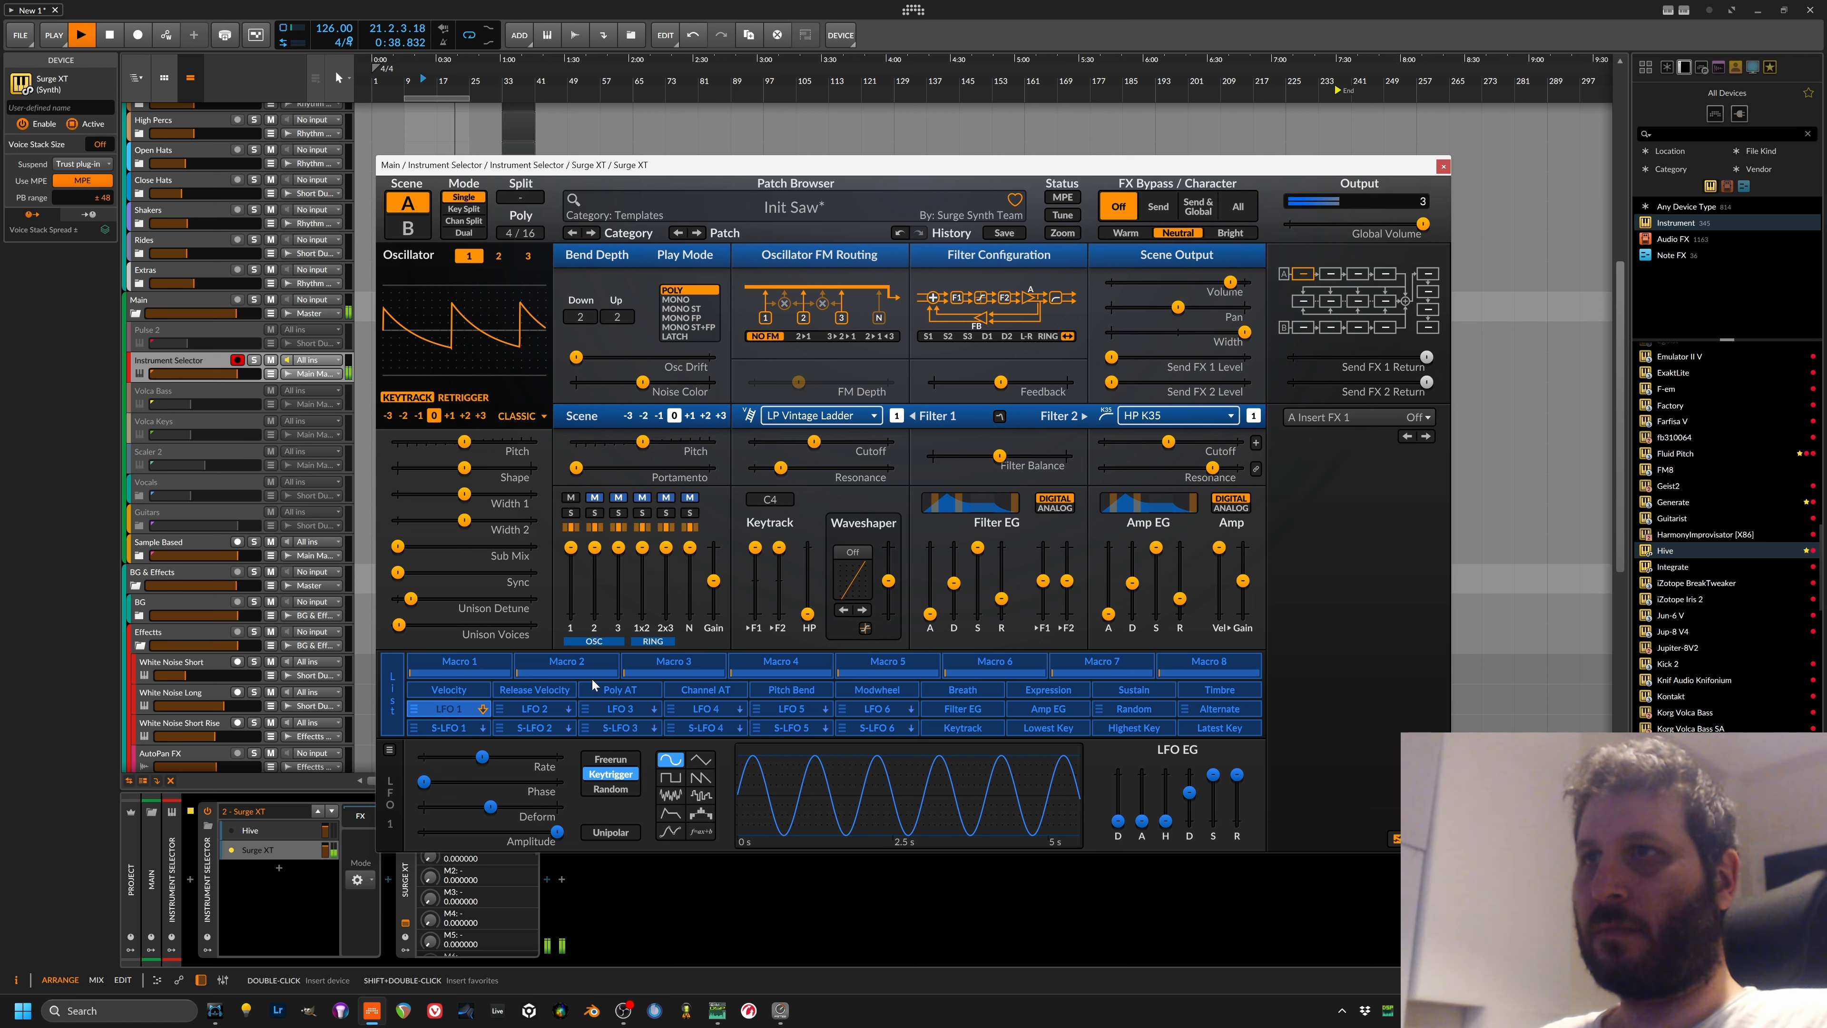
Step: Stop playback and lengthen the attack and release of Surge XT's Amp EG
key("space")
left_click_drag(1180, 598, 1180, 580)
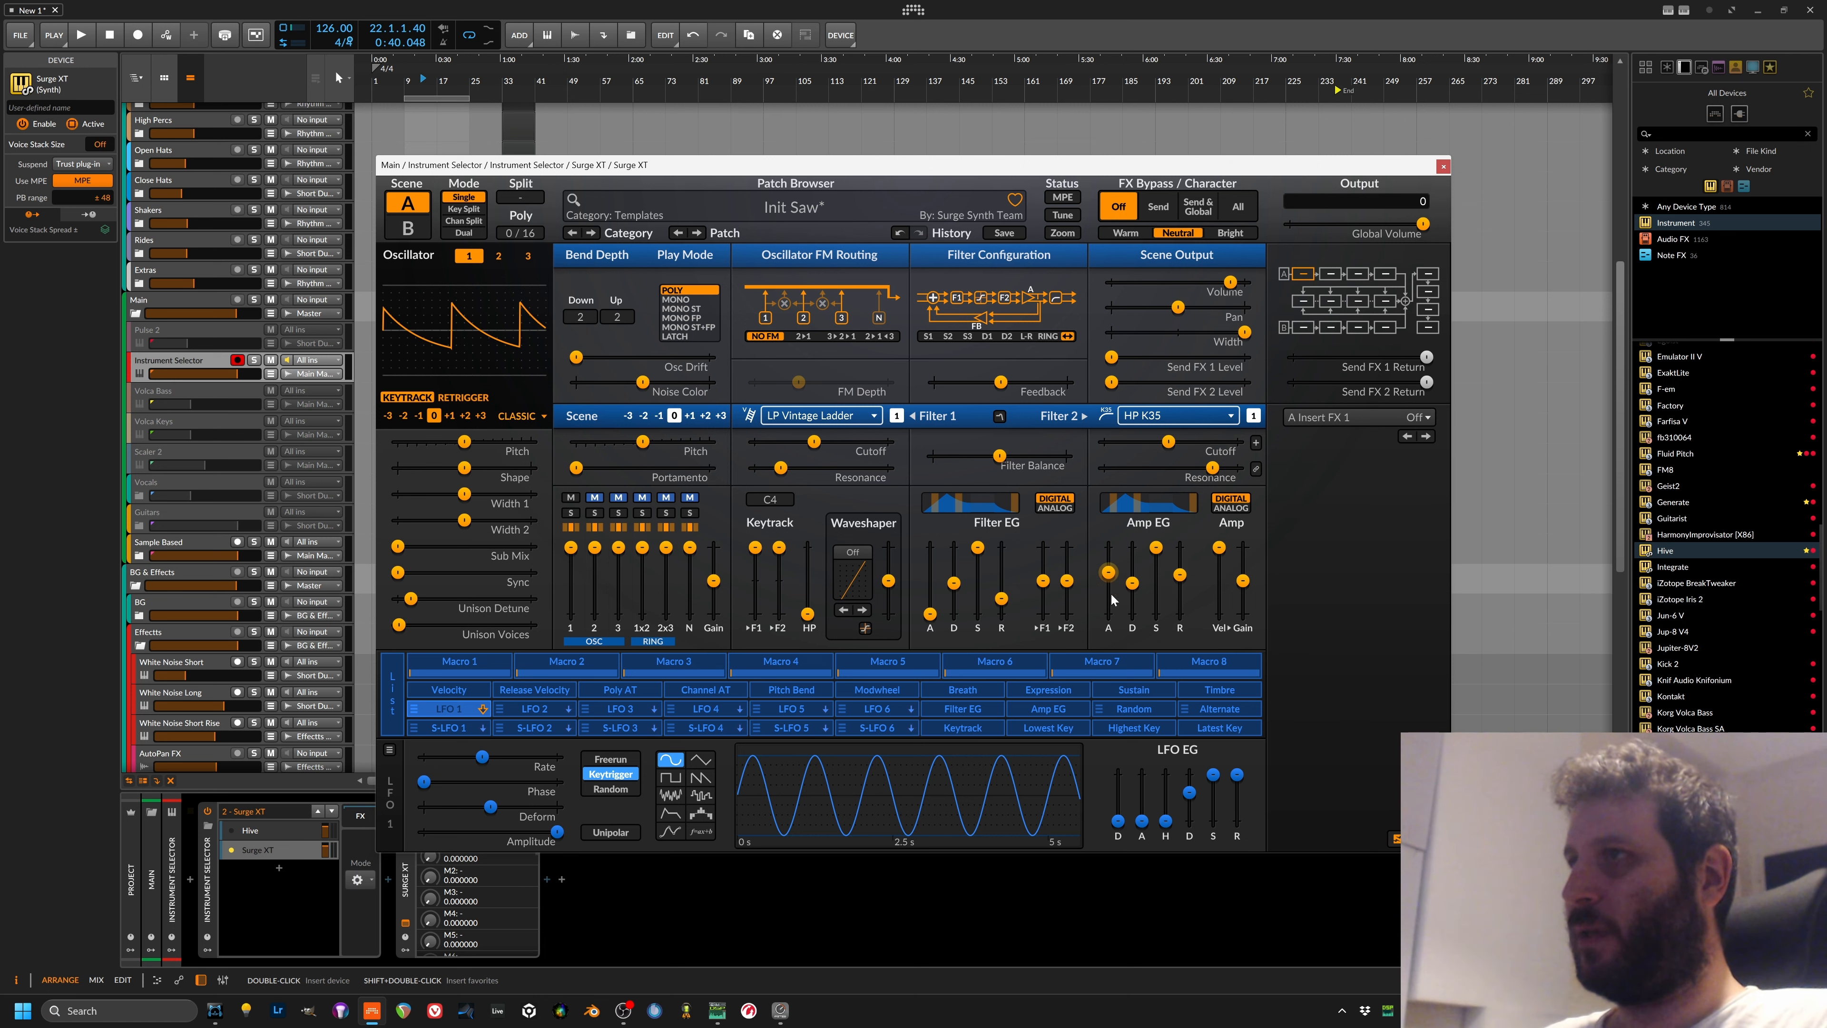
left_click_drag(1190, 579, 1189, 575)
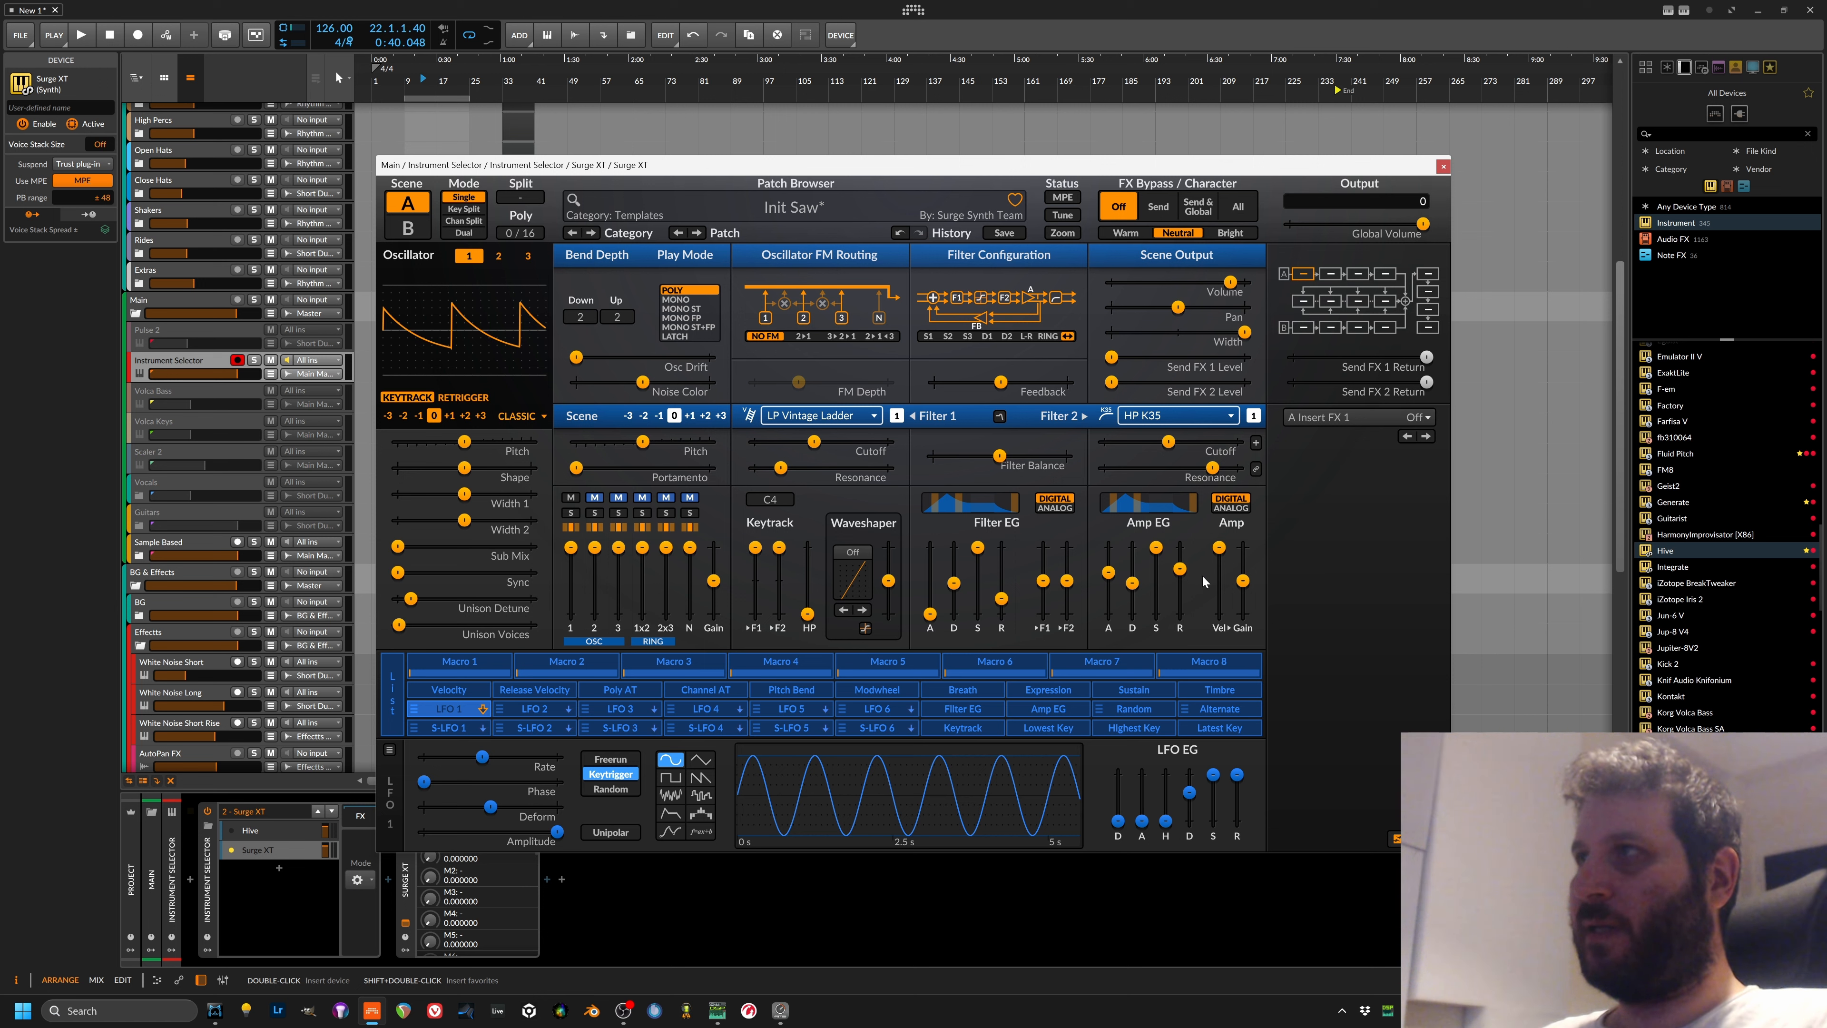
mouse_move(1185, 584)
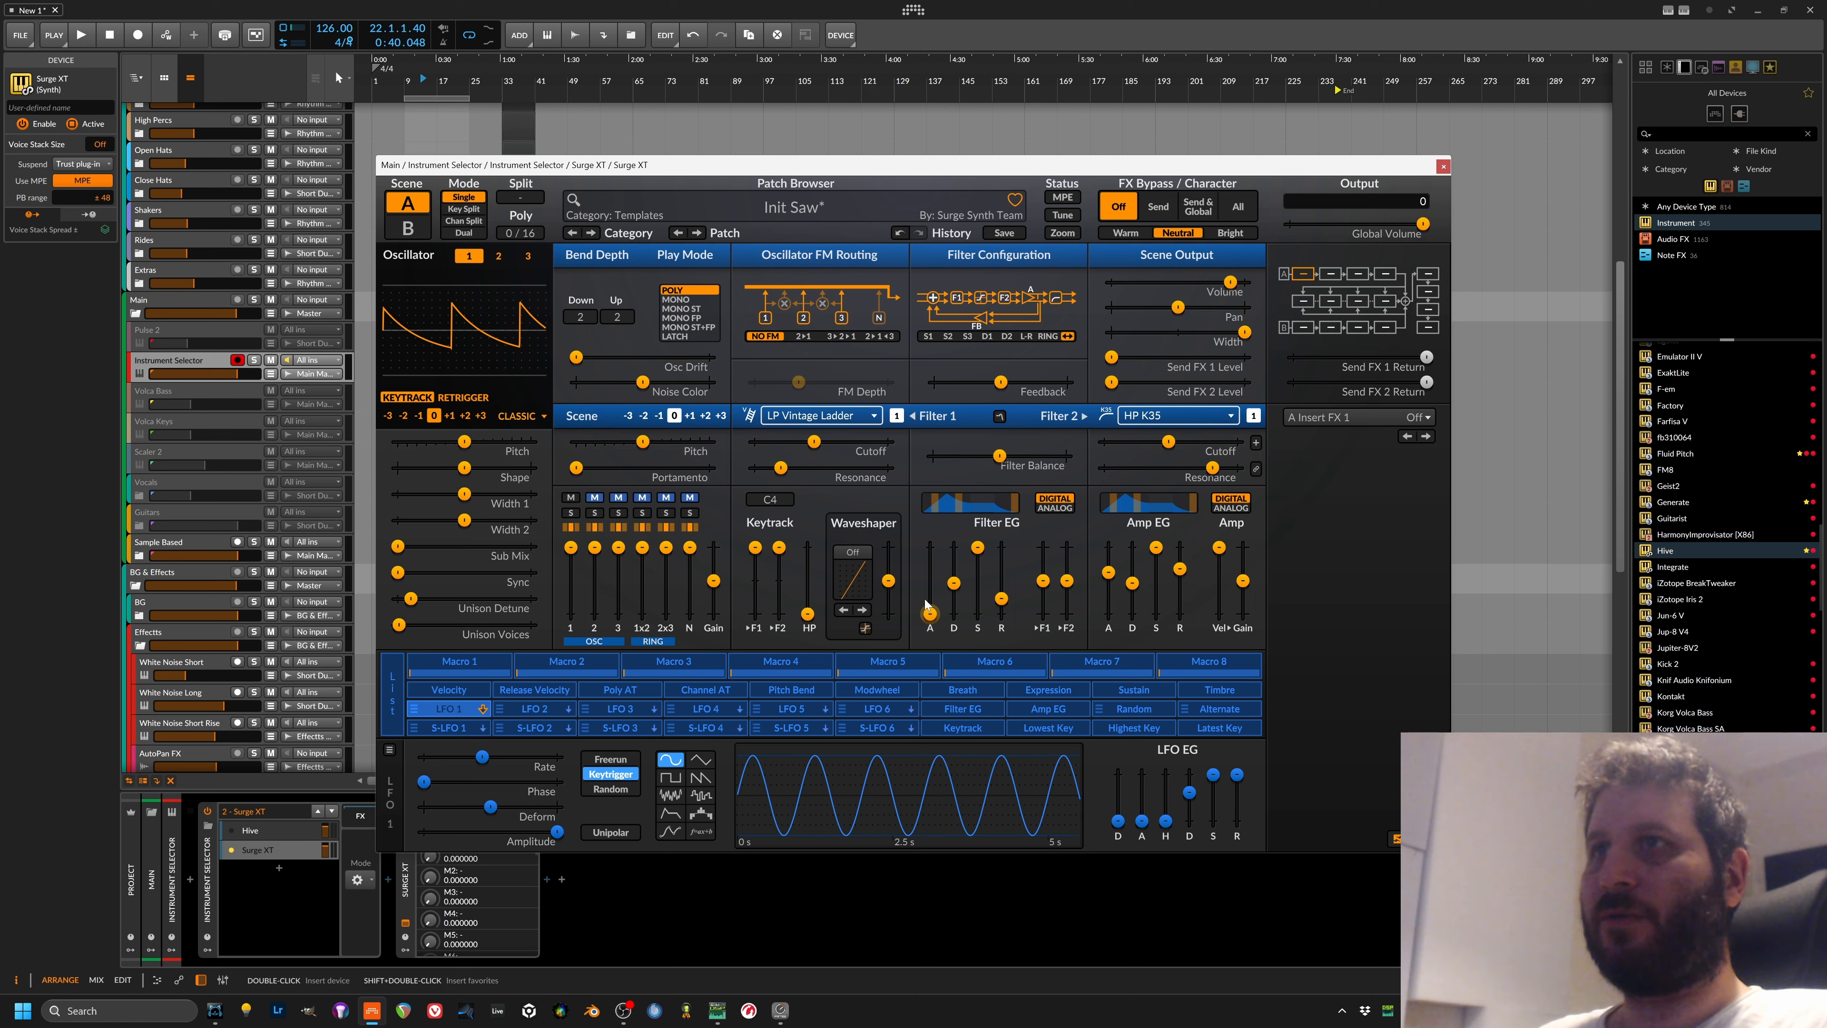
Step: Audition the chords through Surge XT and raise the oscillator mixer's Gain slightly
key("space")
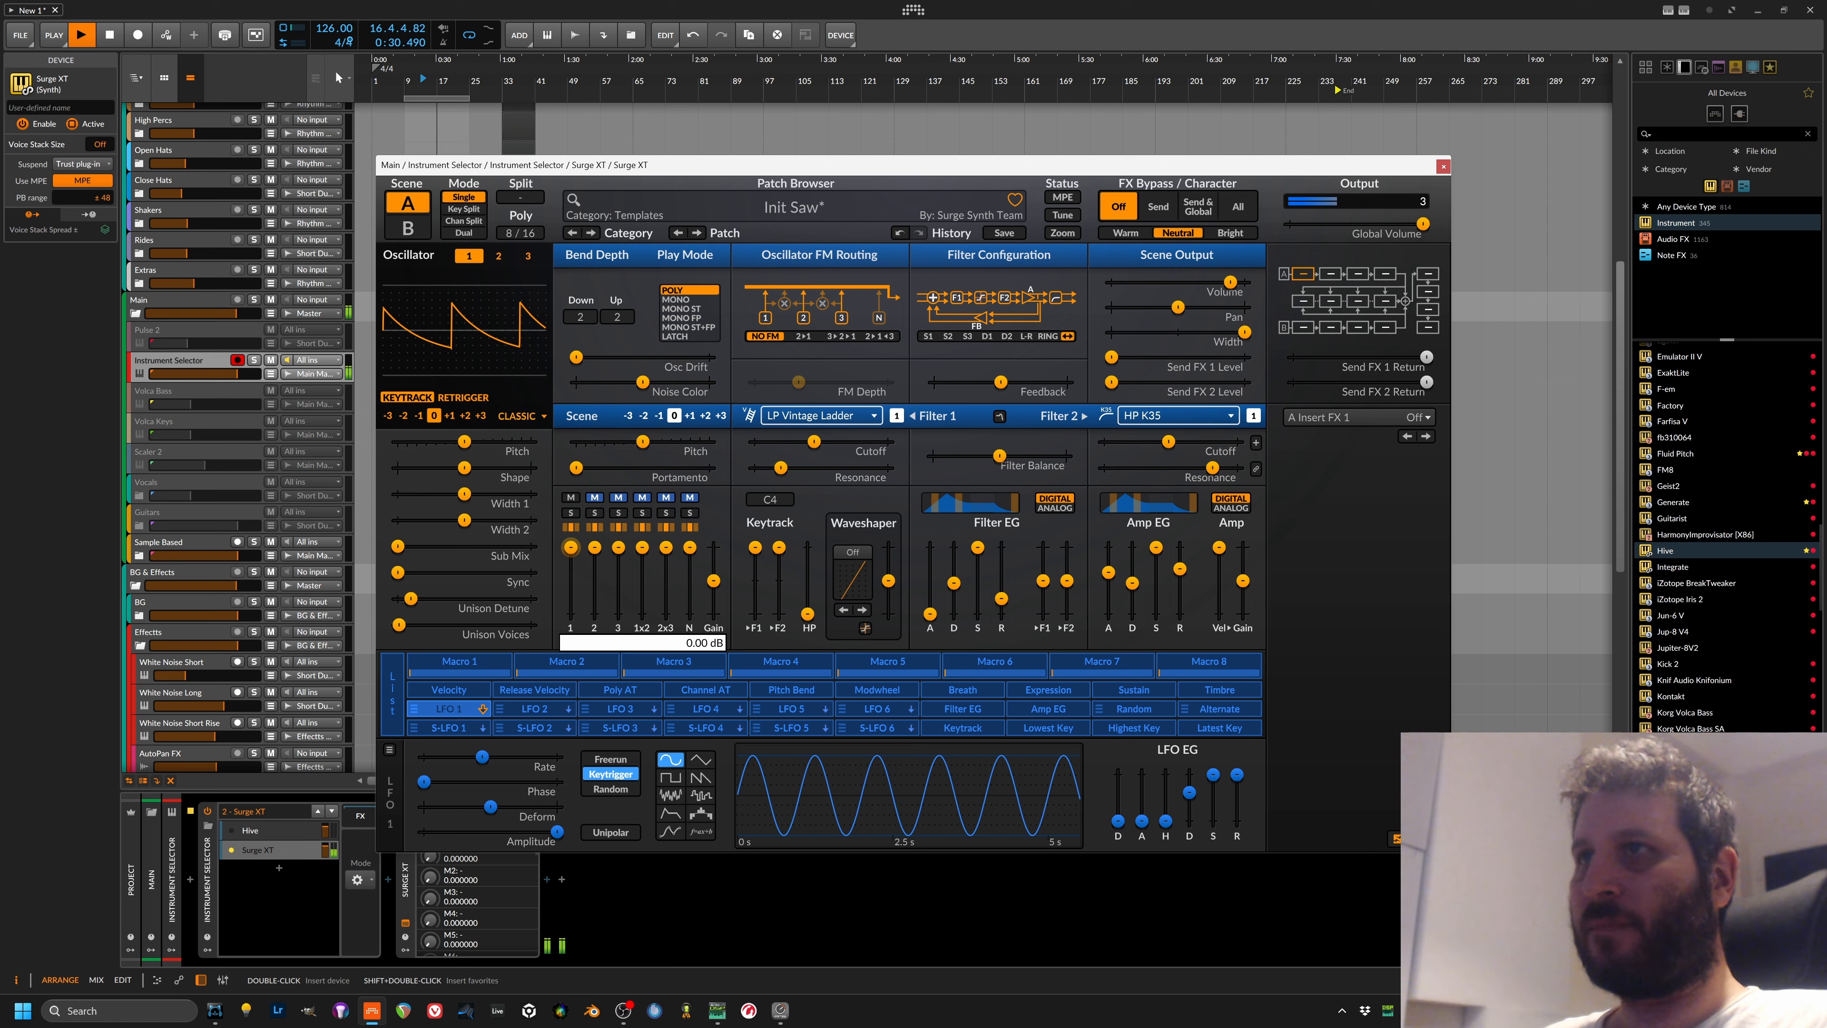
left_click_drag(720, 575, 712, 577)
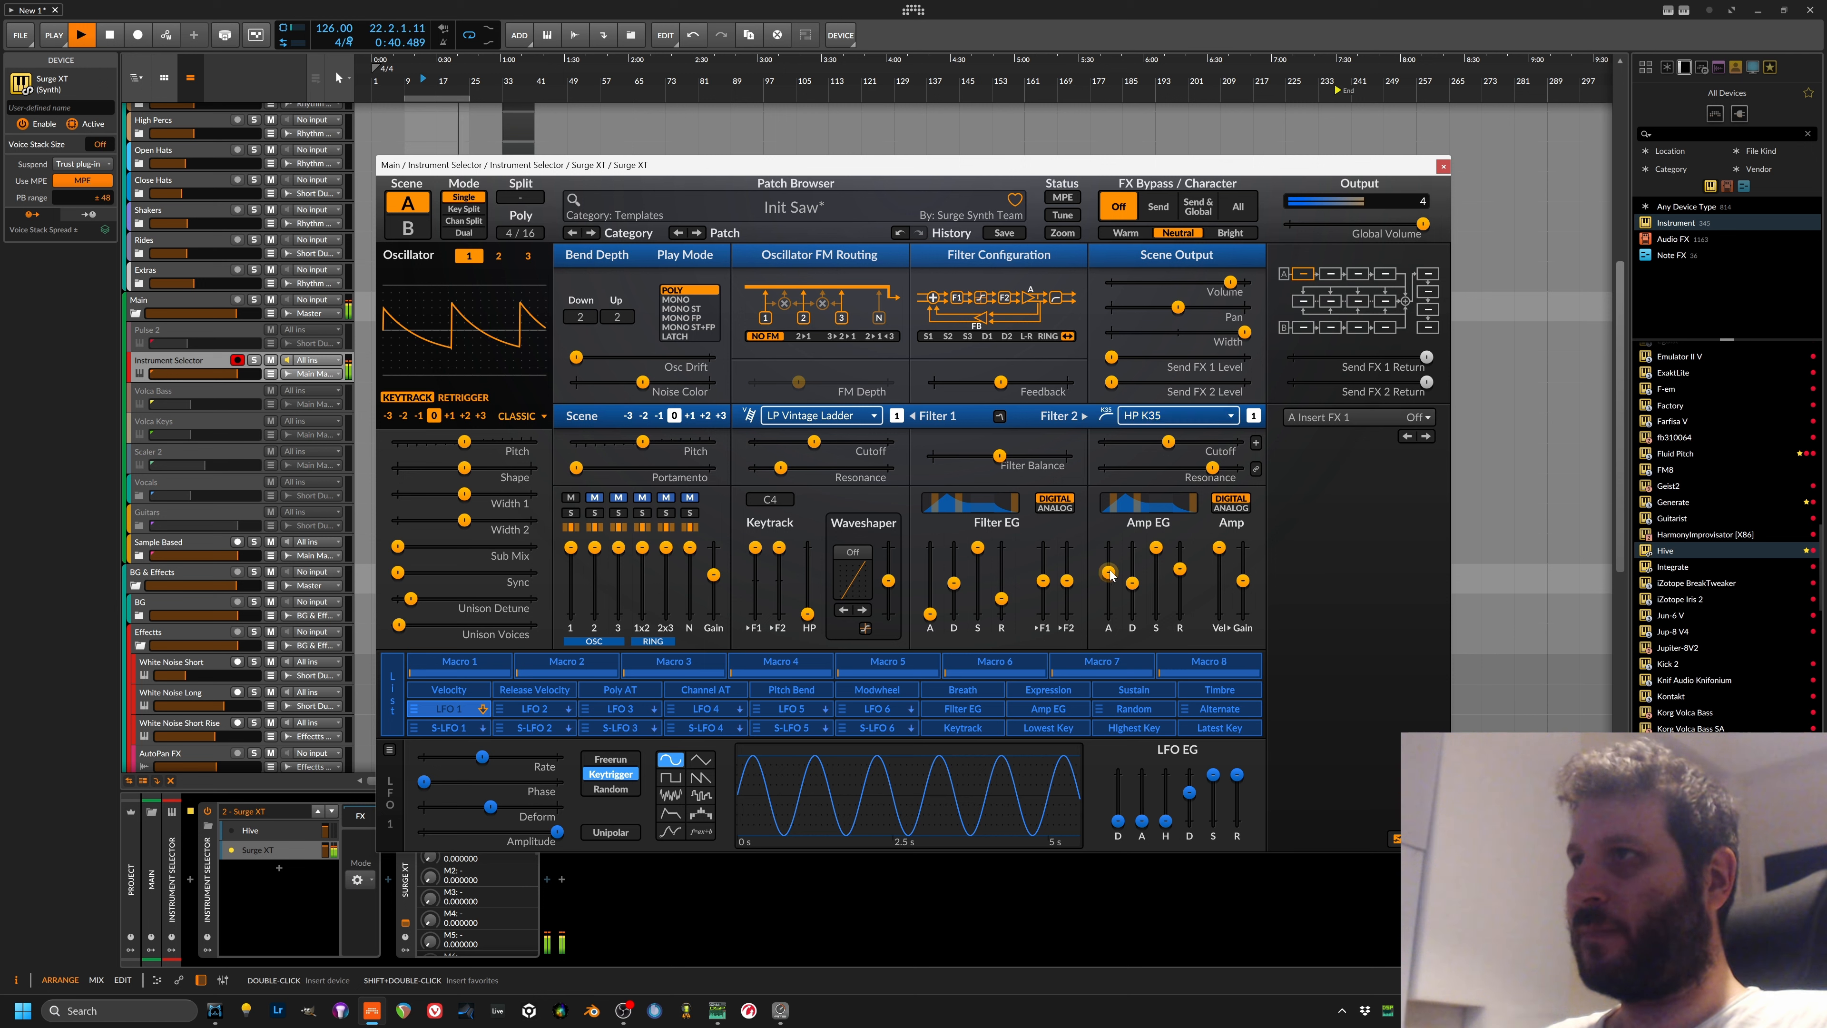
key("space")
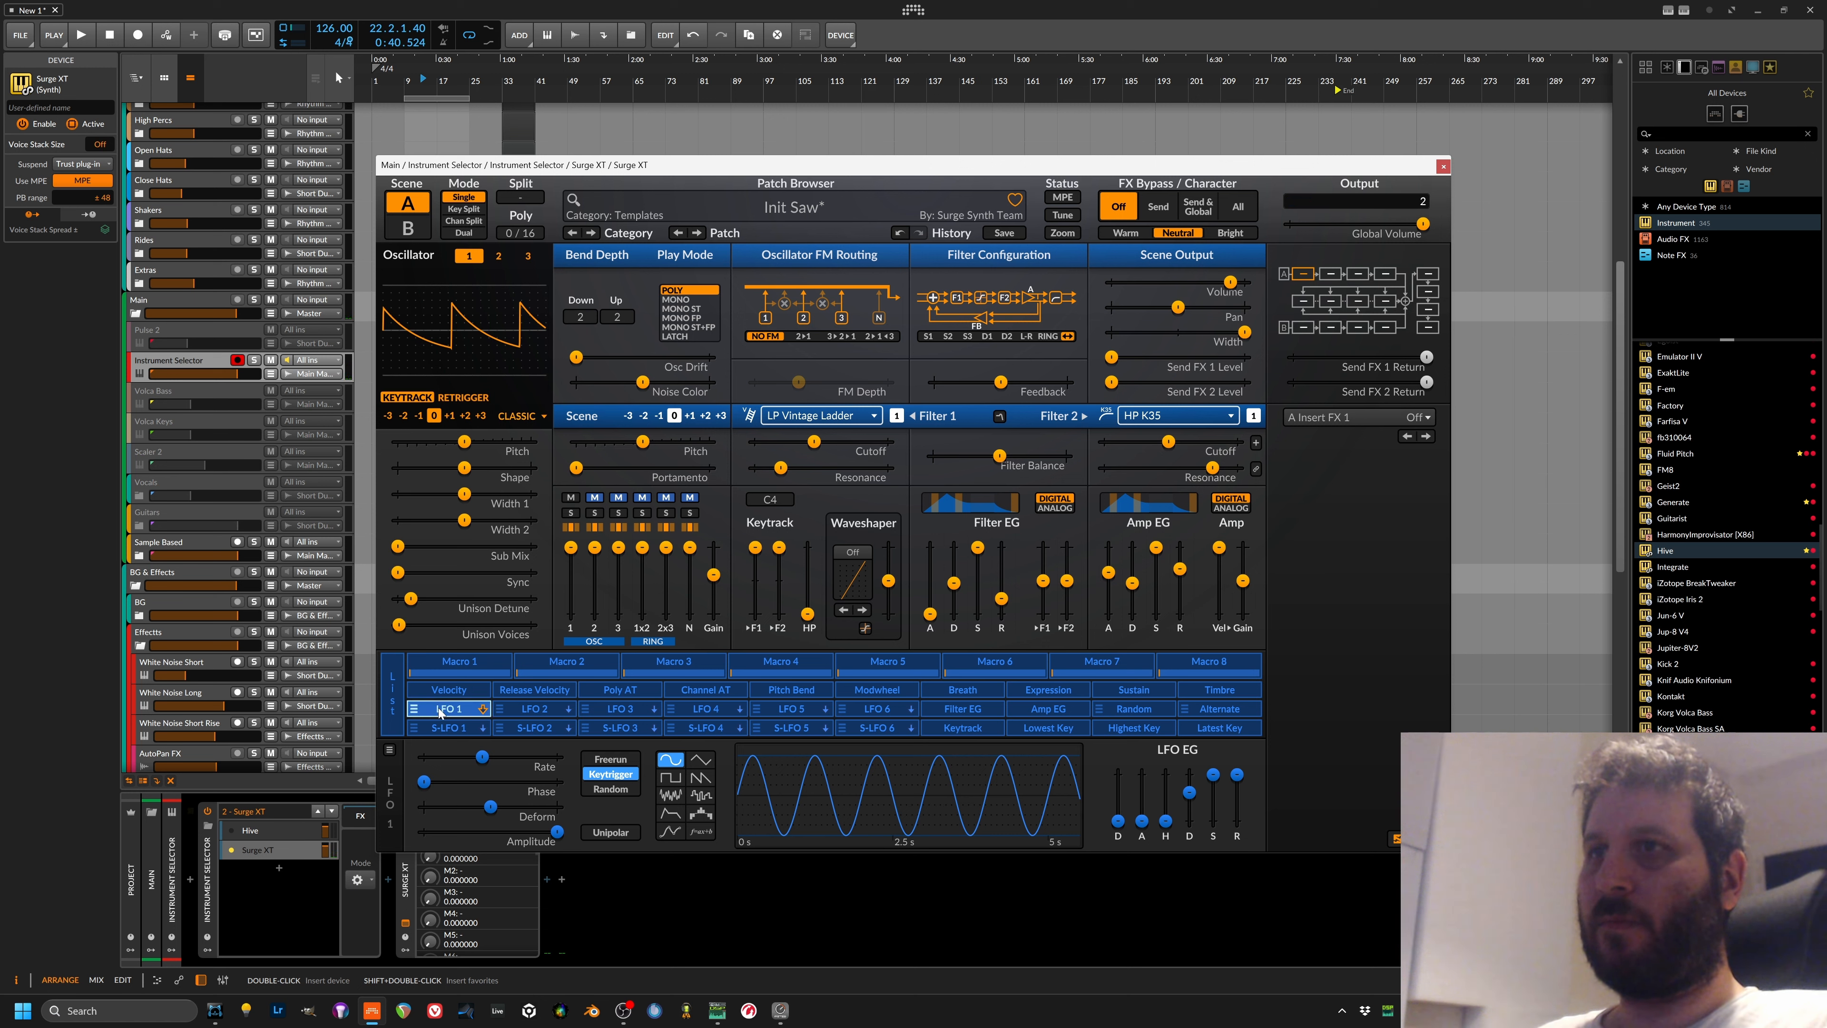
Step: Route LFO 1 to Surge XT's Filter 1 cutoff and adjust the modulation depth by ear during playback
left_click(453, 708)
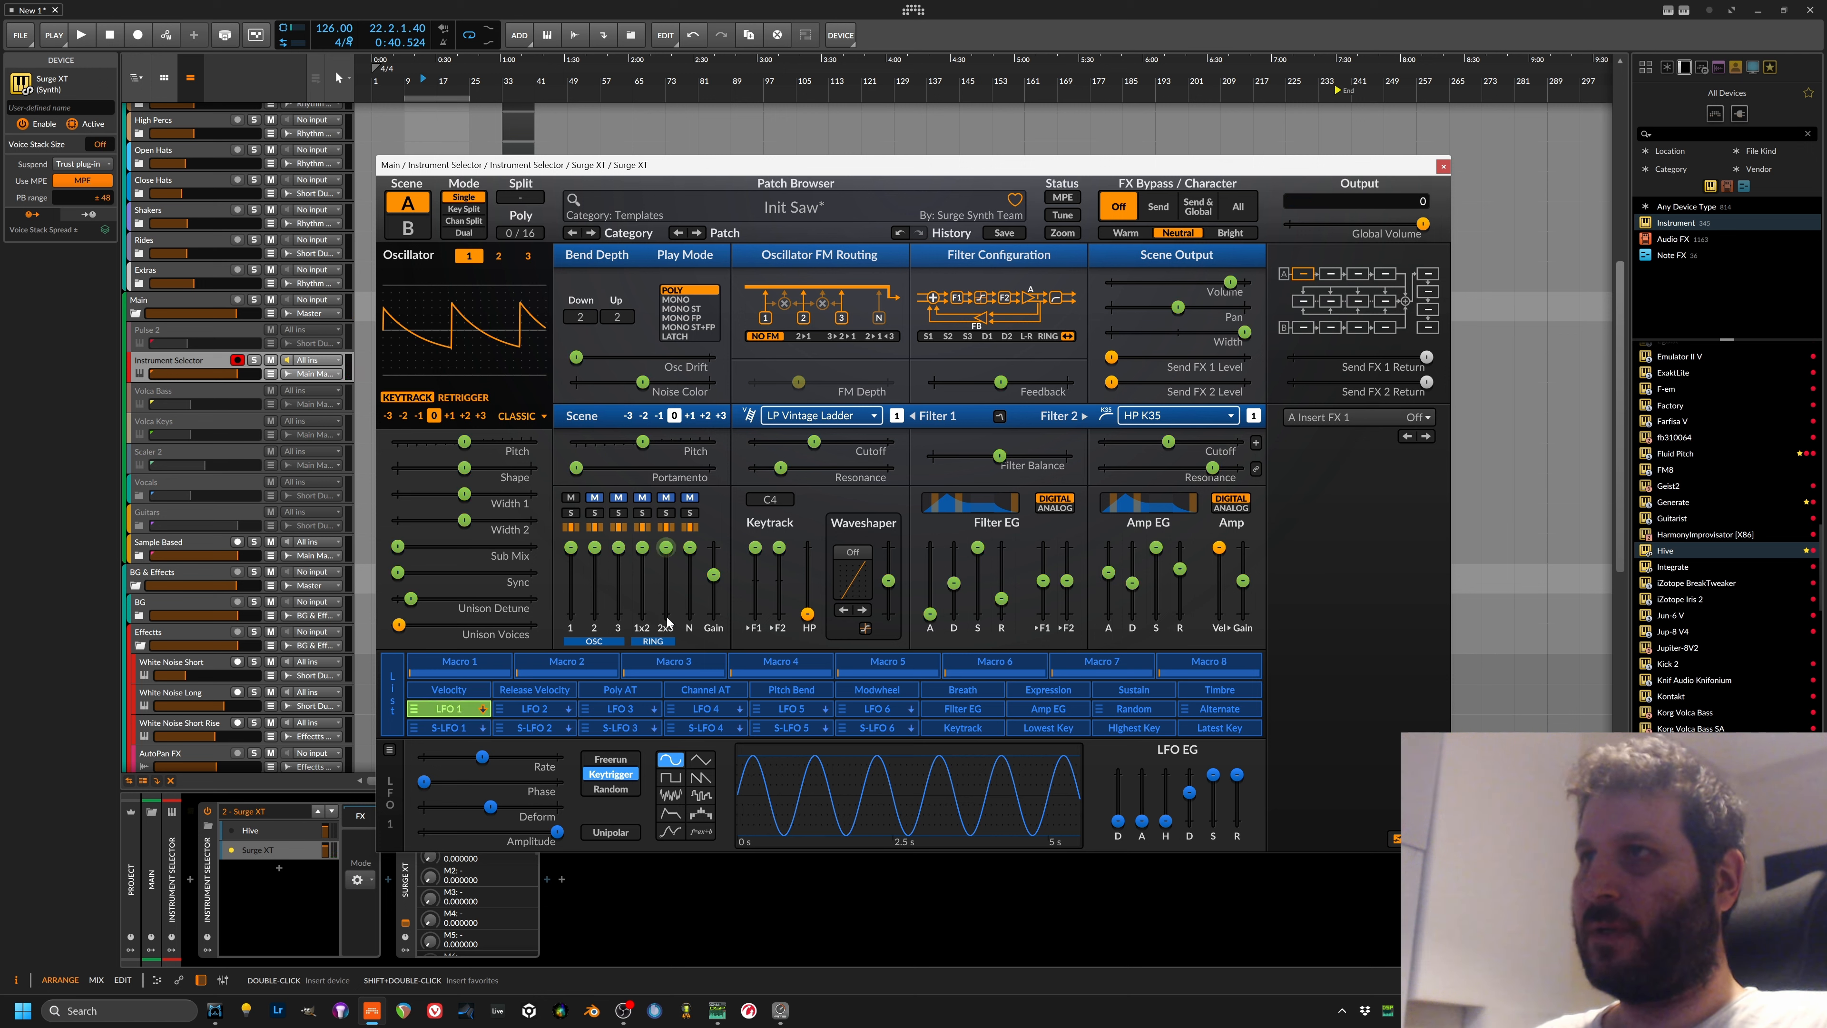
left_click_drag(814, 442, 828, 441)
key("space")
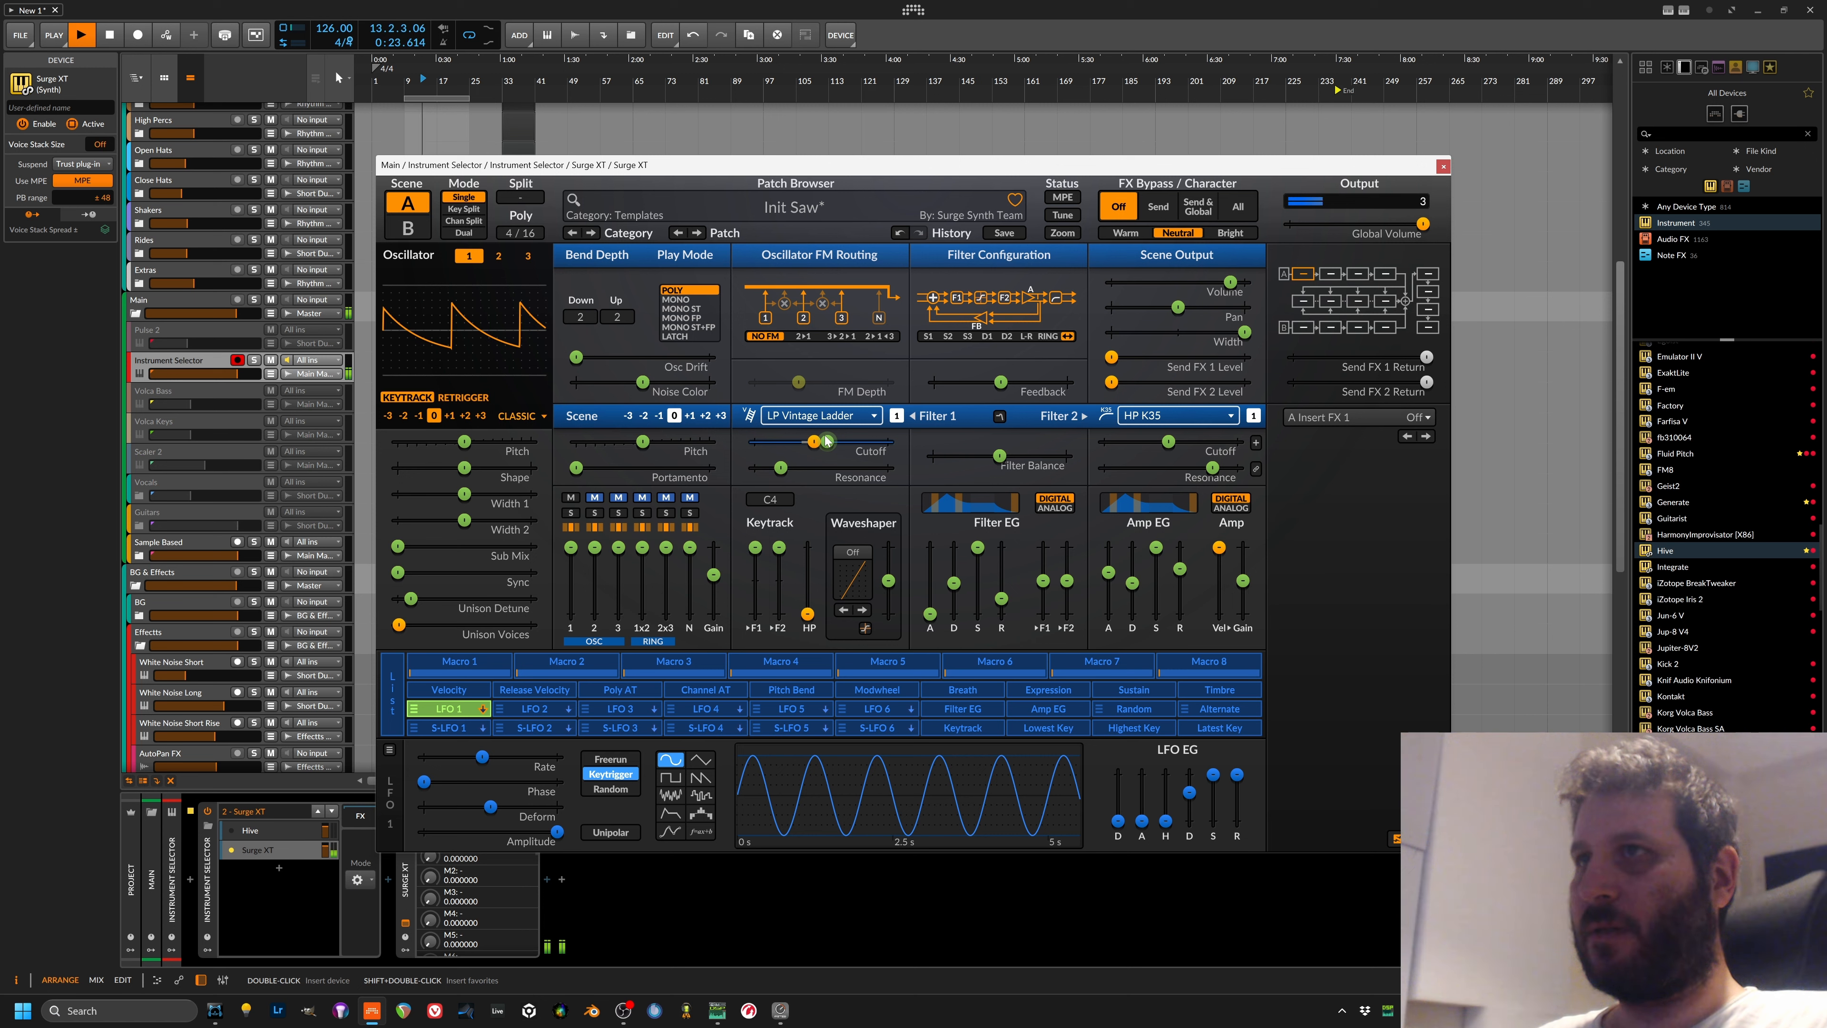
left_click_drag(813, 440, 809, 438)
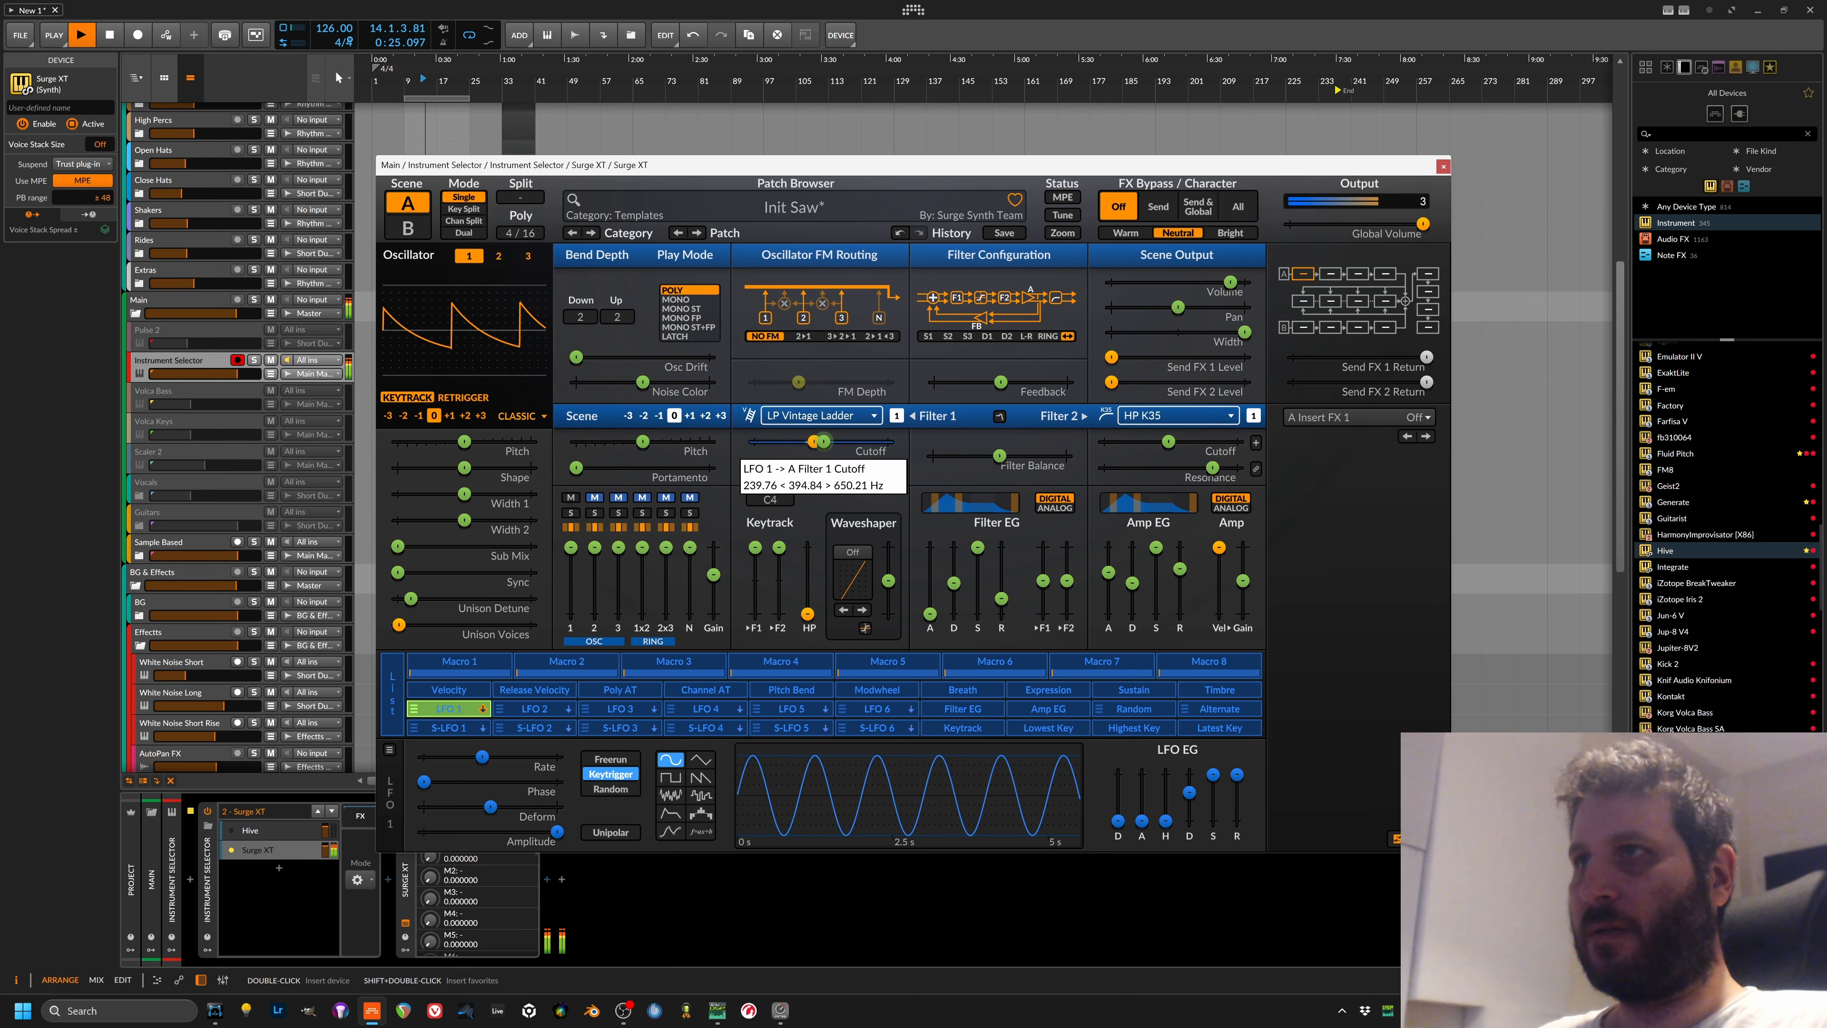
right_click(814, 441)
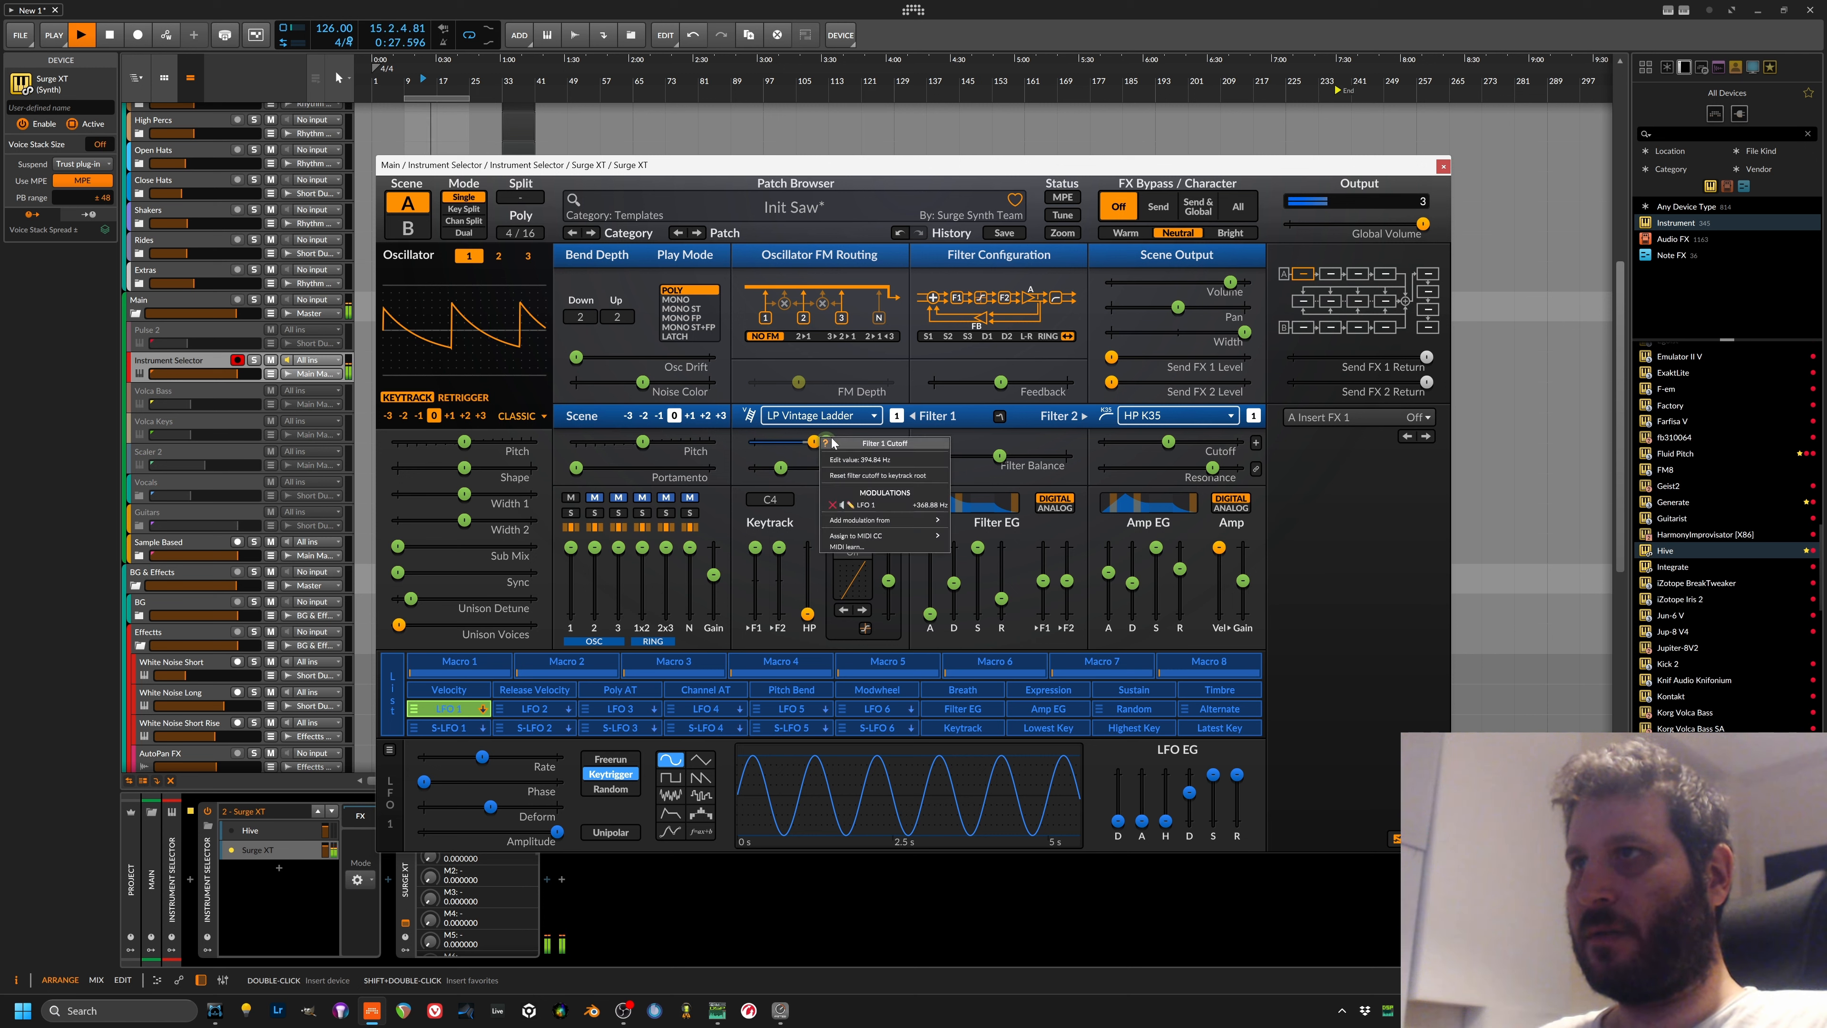
left_click(816, 441)
left_click_drag(826, 441, 827, 441)
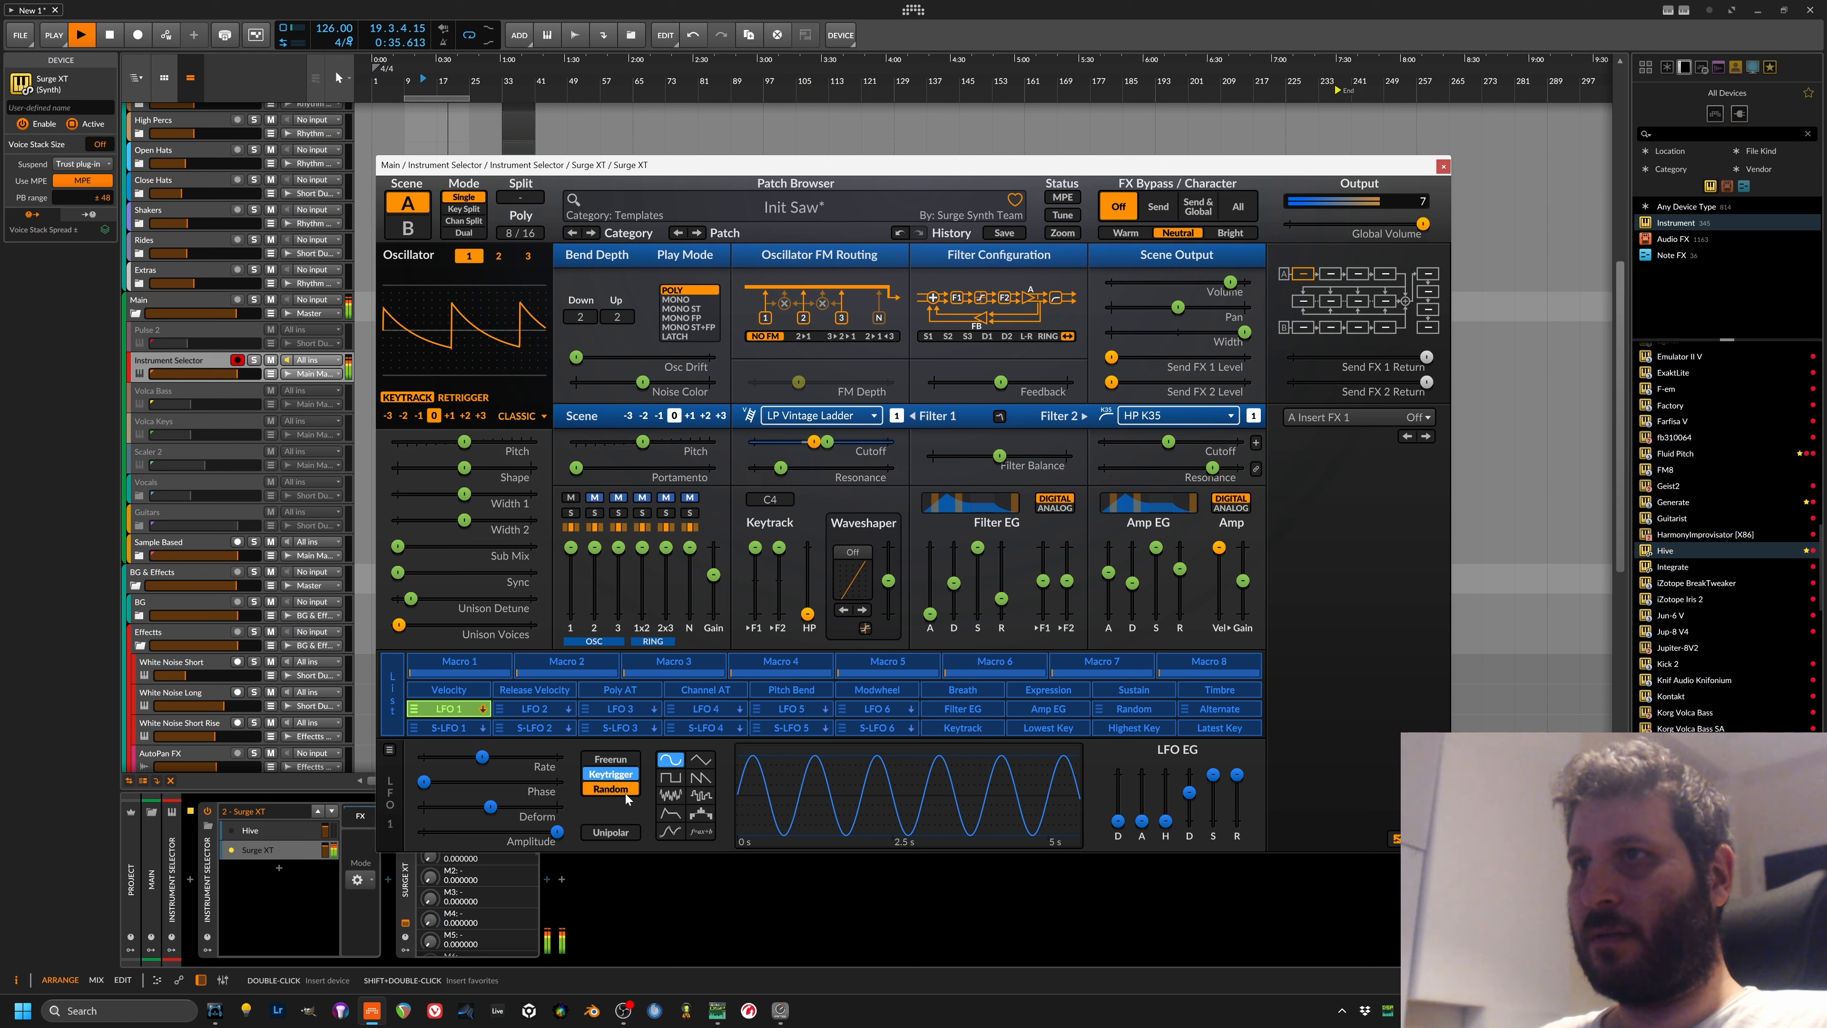
Step: Set LFO 1 to the Random trigger mode after trying Freerun, and slow its rate slightly
left_click(610, 758)
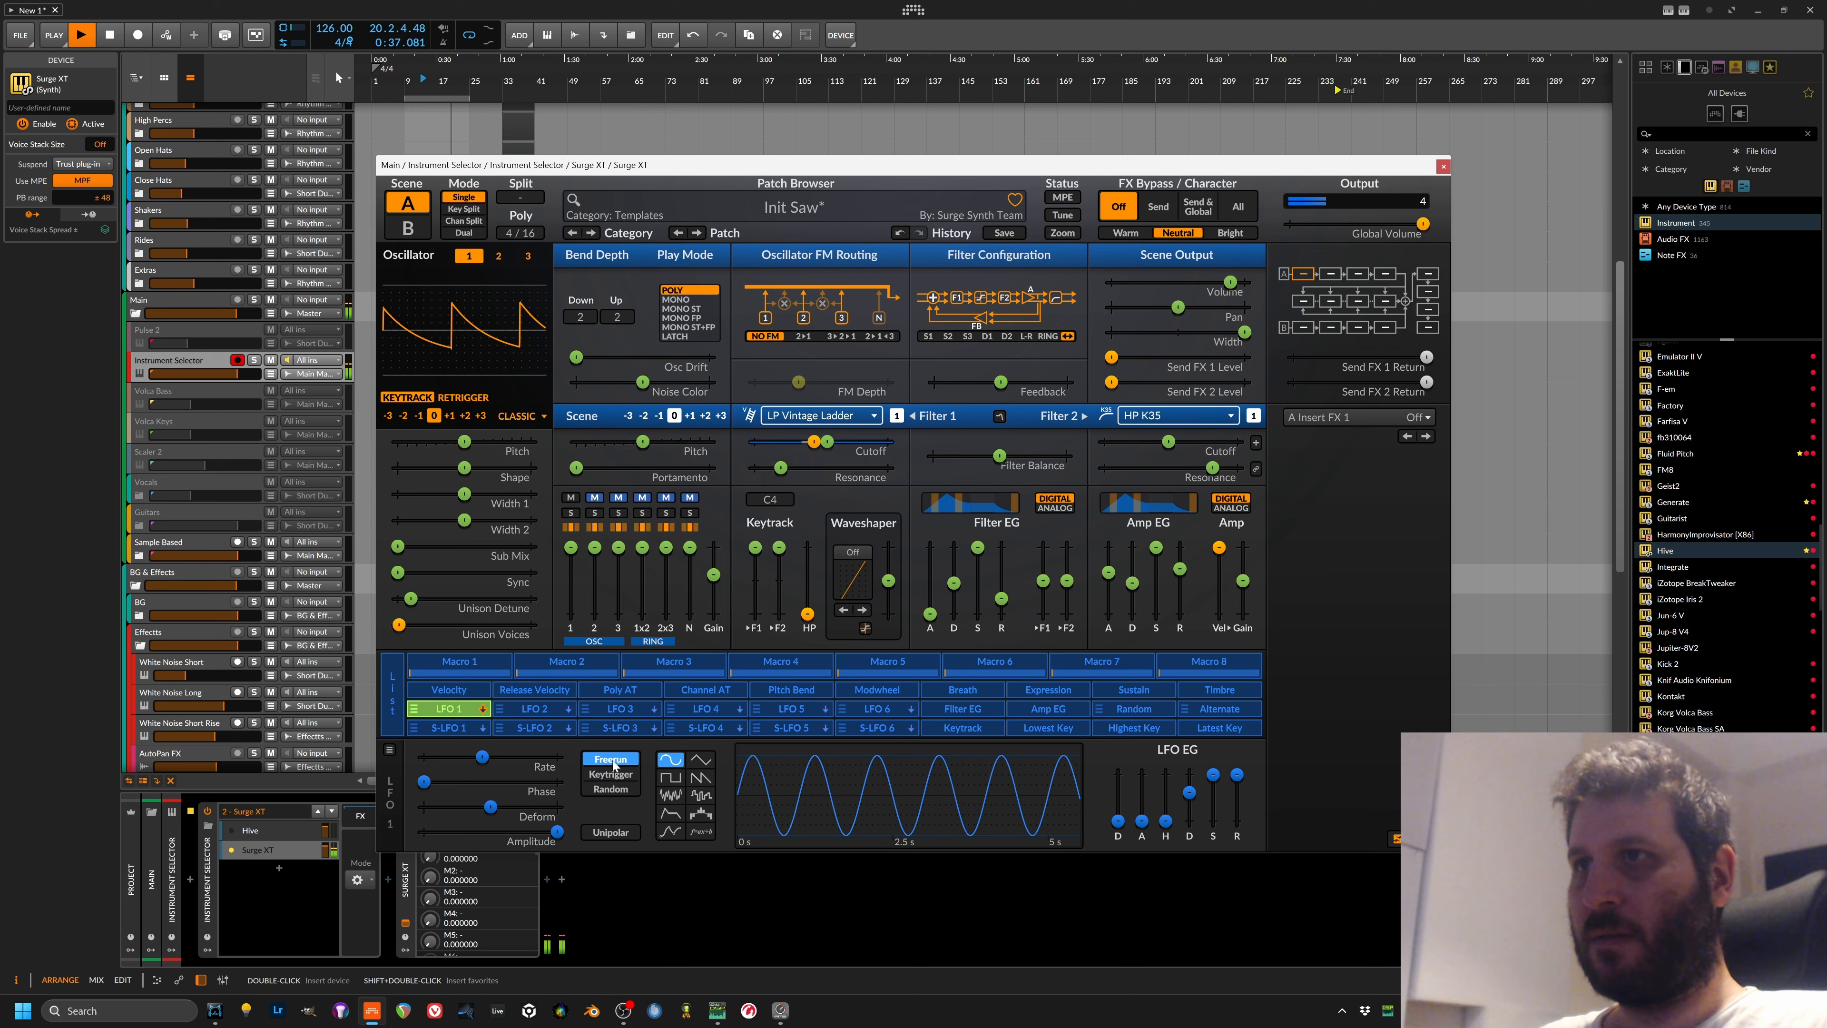
left_click(626, 790)
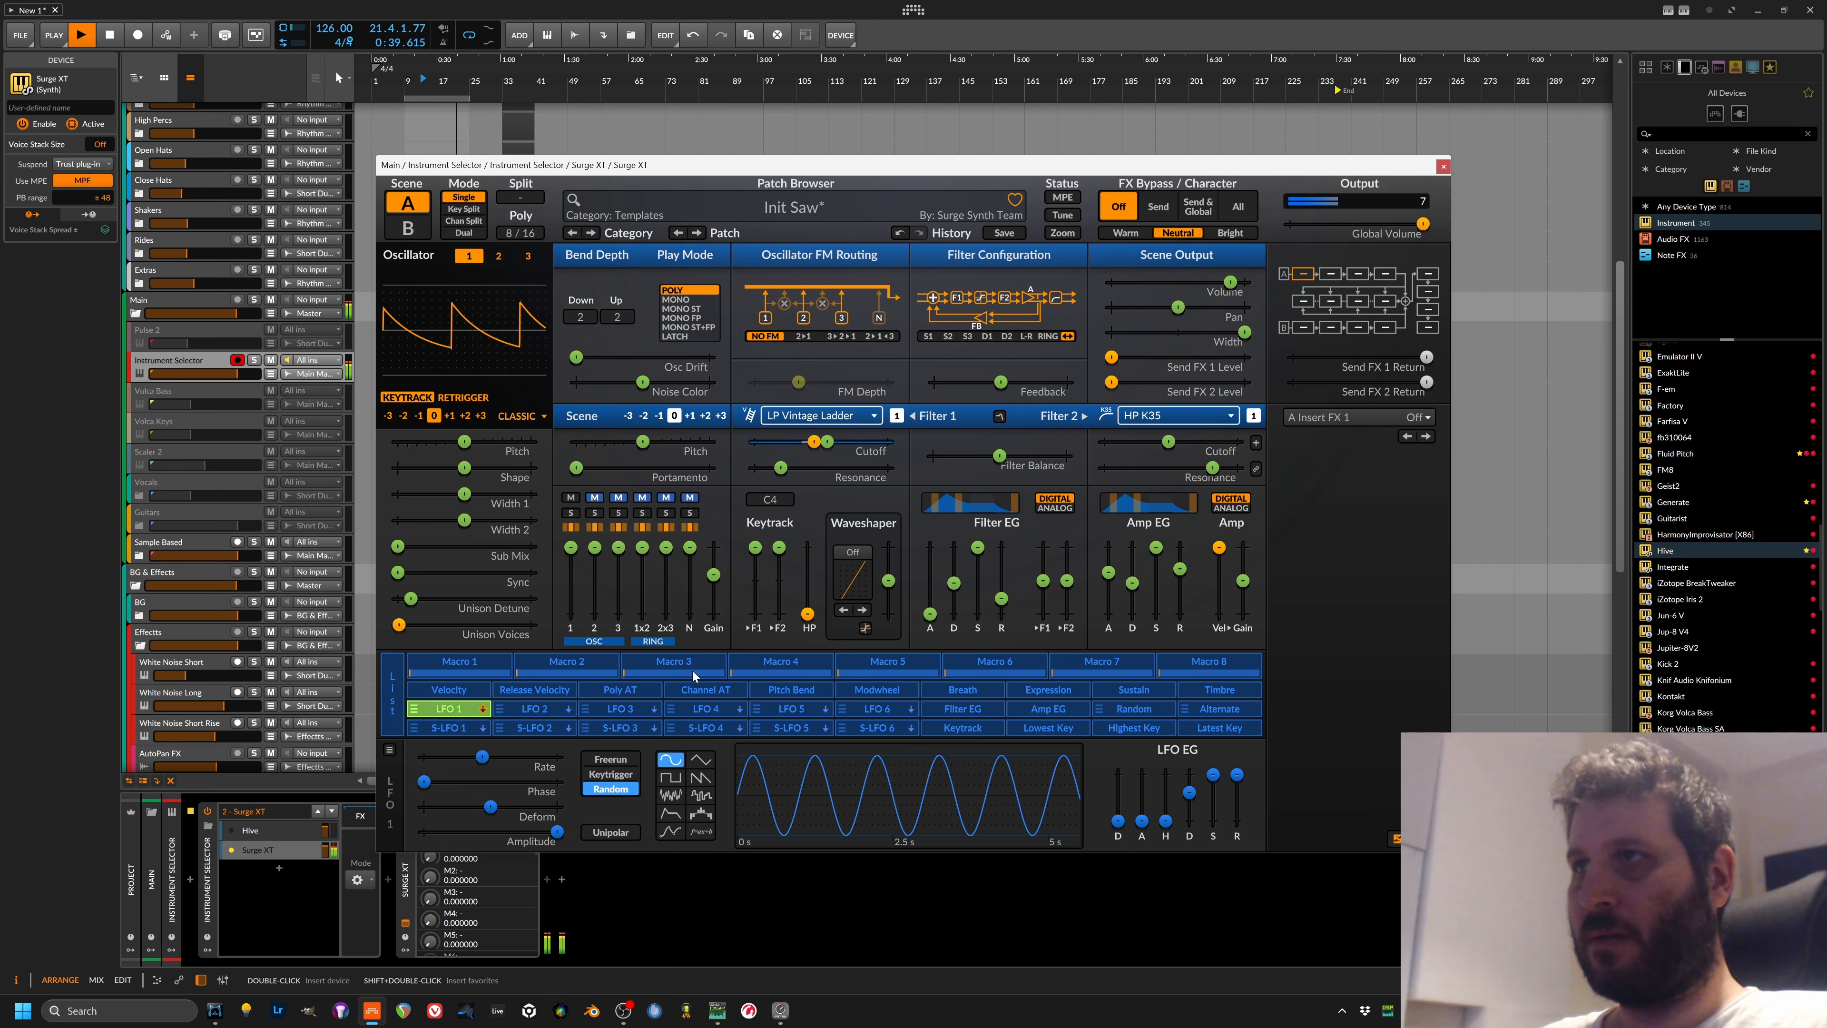
left_click(450, 711)
left_click_drag(491, 774, 483, 773)
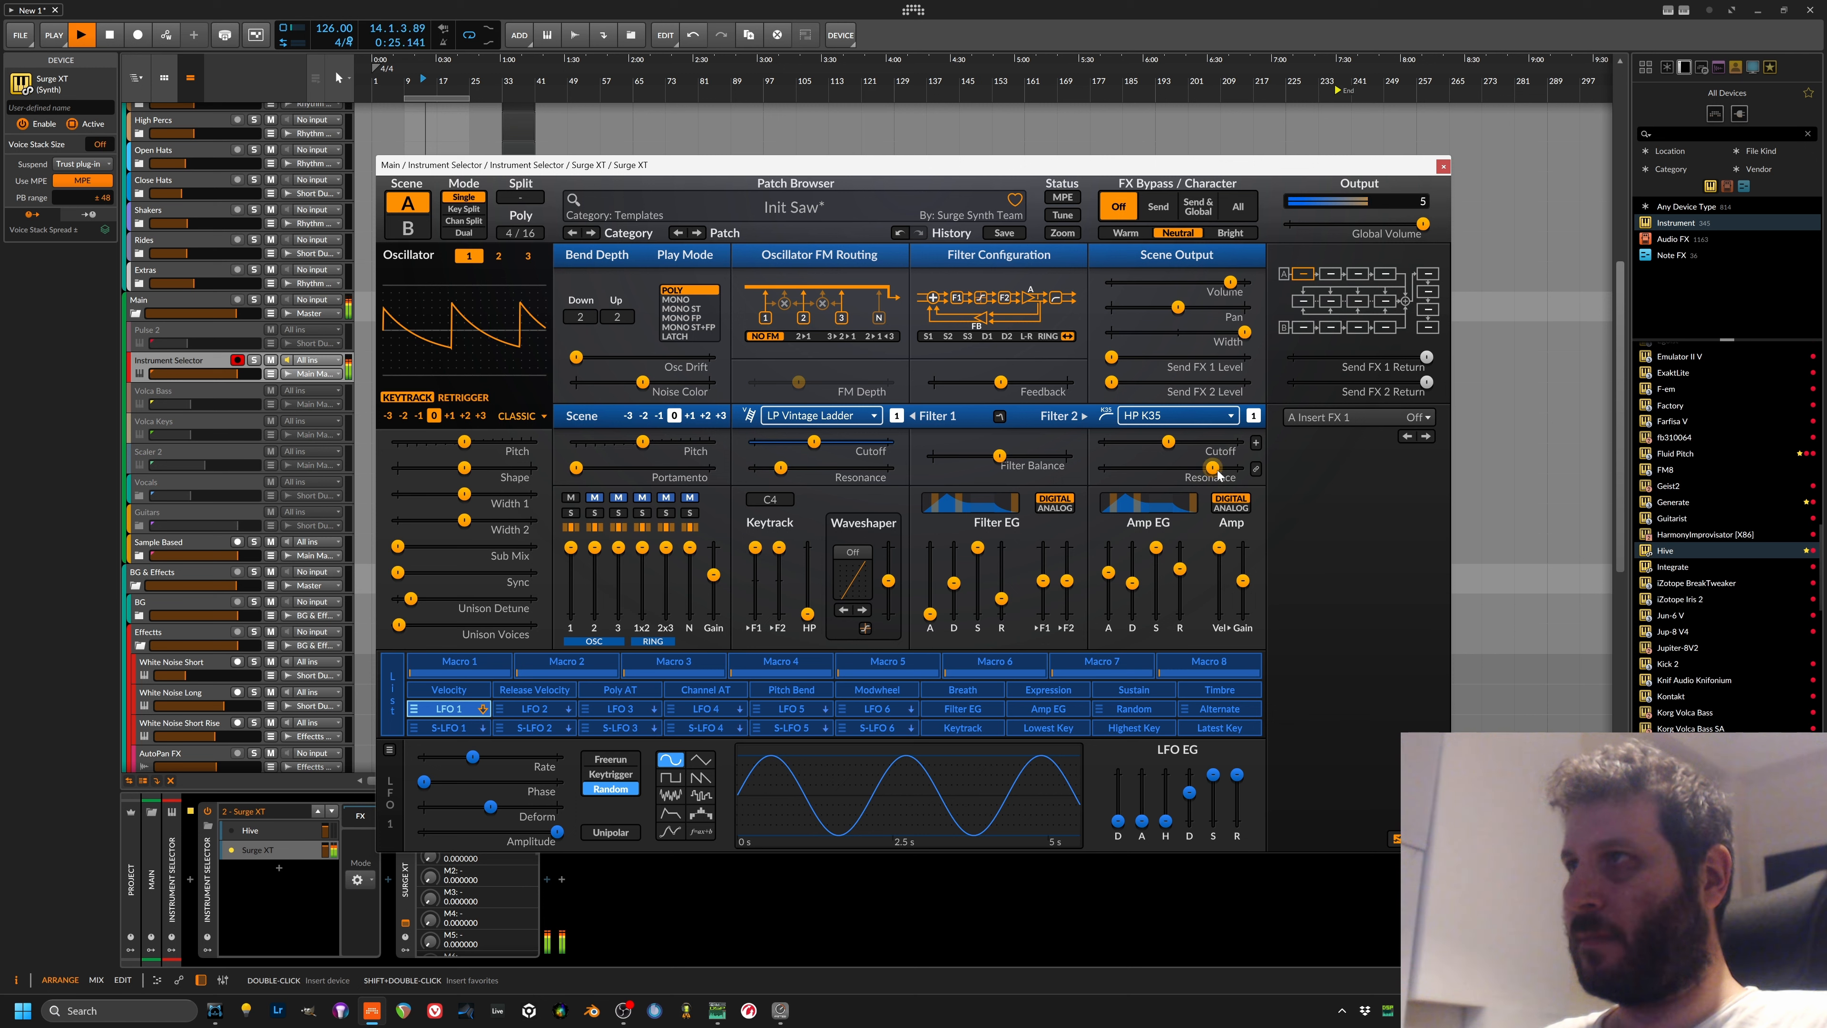
Step: Lower Filter 2's resonance and set the waveshaper to the Medium saturator
left_click_drag(1217, 471, 1165, 471)
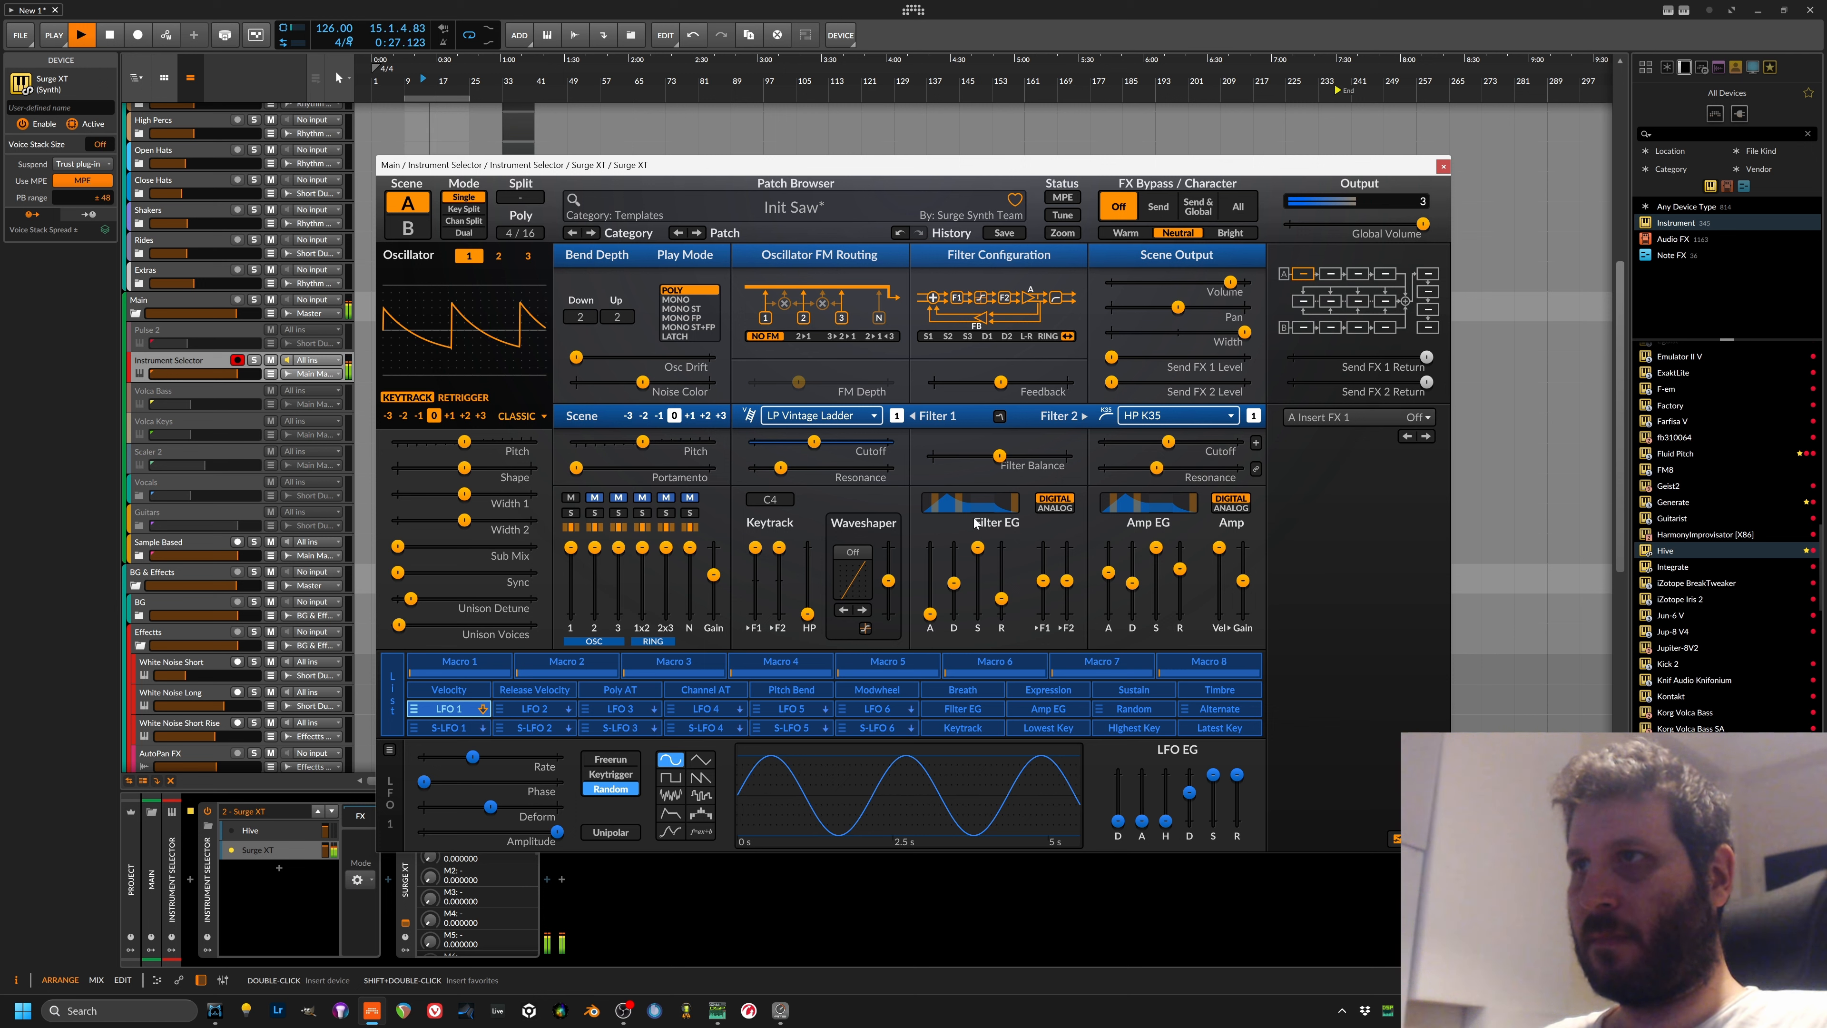
left_click(853, 552)
left_click(853, 553)
left_click(856, 550)
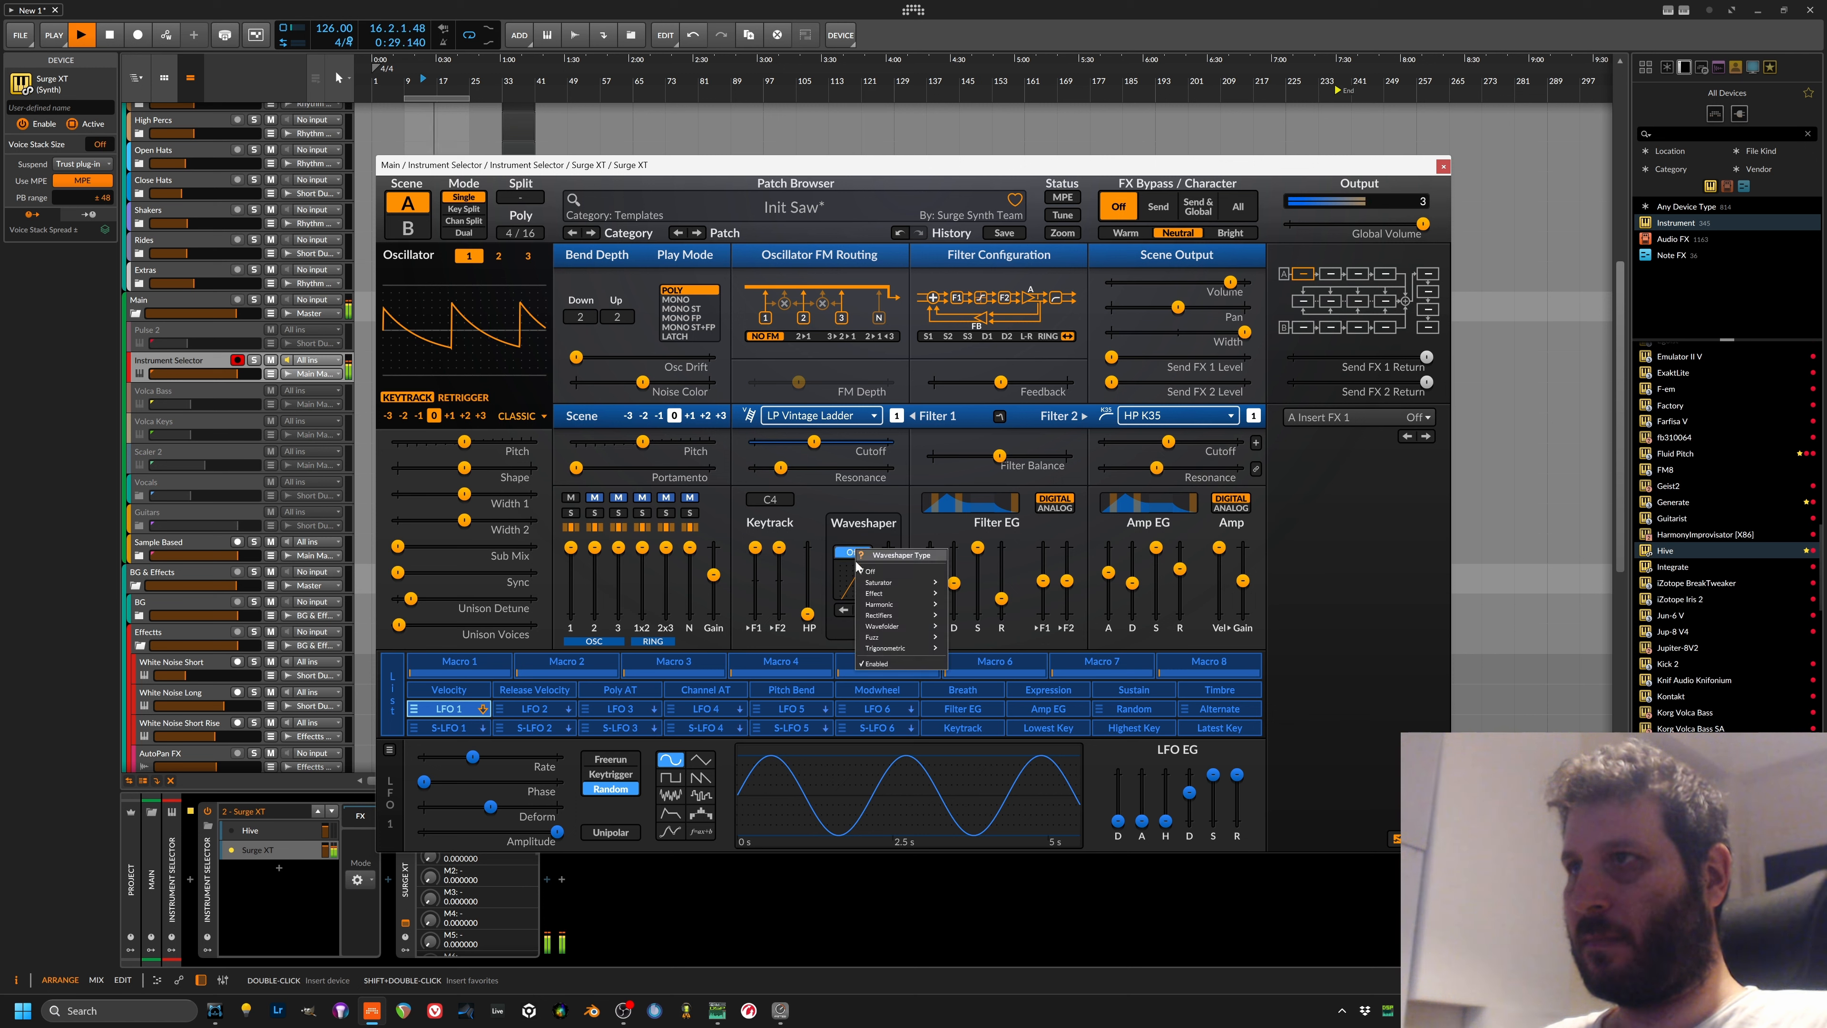
mouse_move(897, 585)
left_click(969, 549)
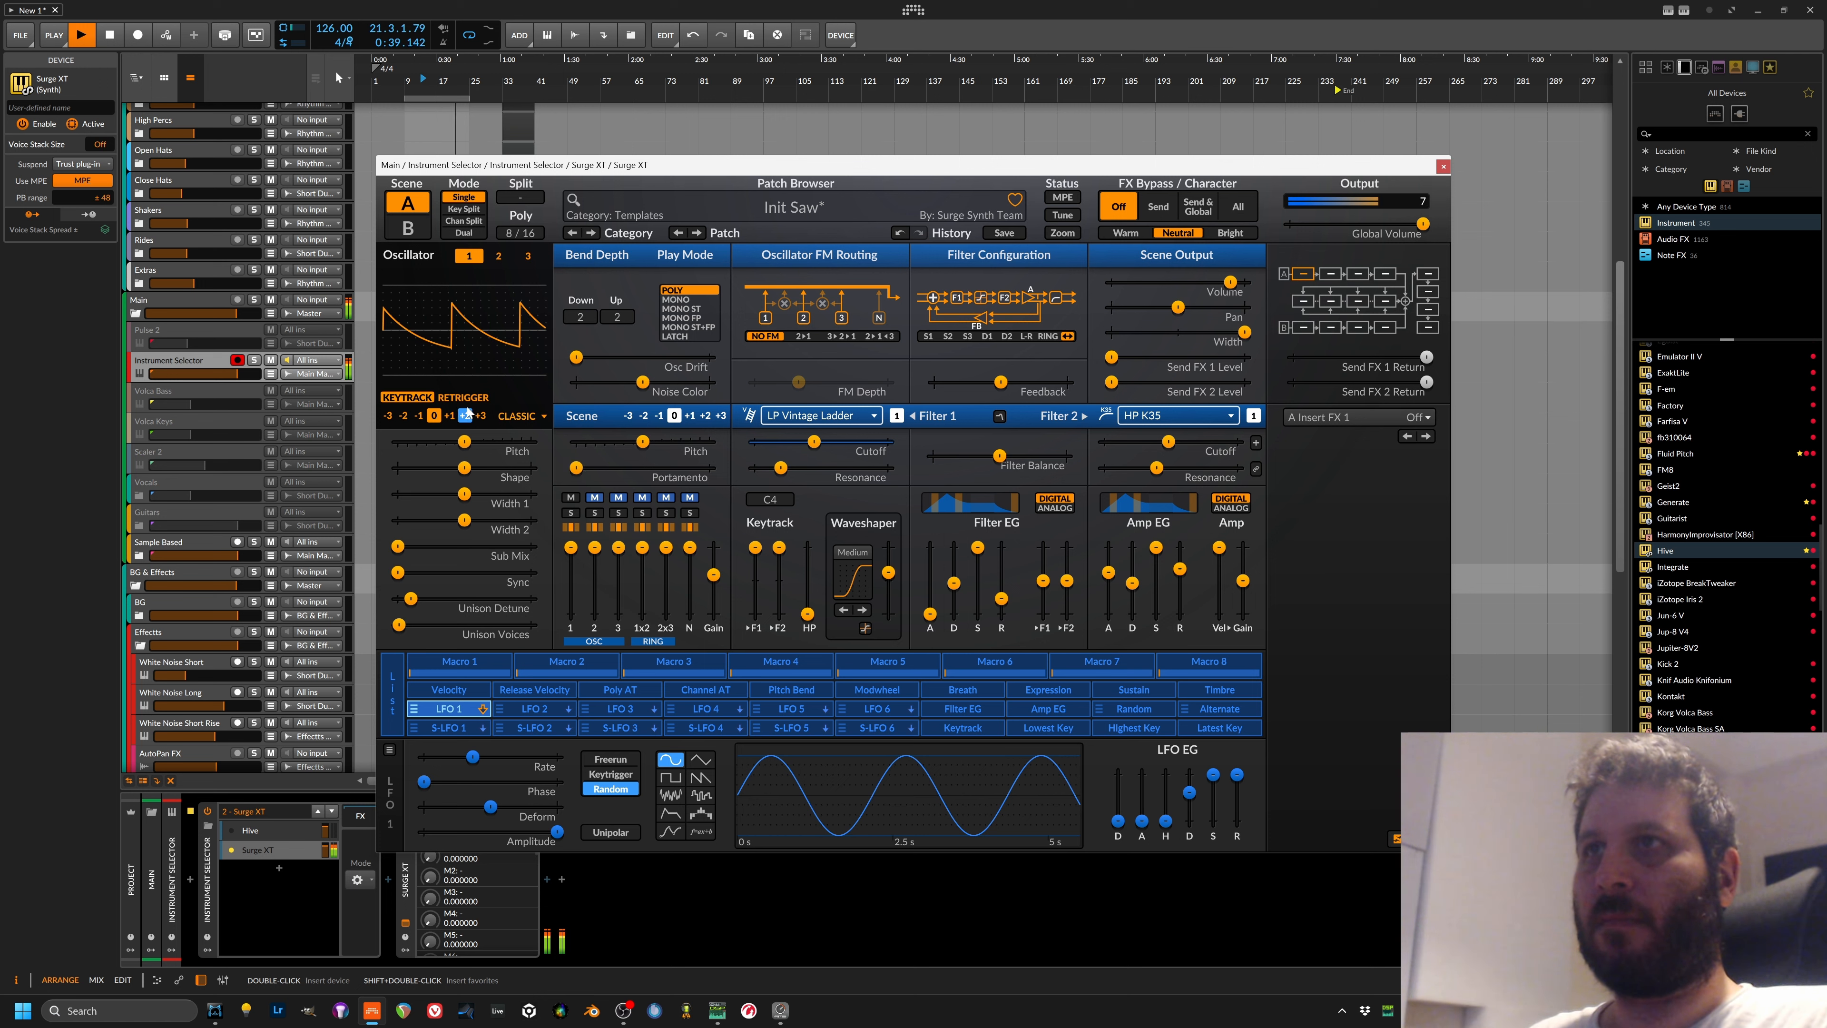
Step: Change oscillator 1 to the Wavetable type, minimise its Skew Vertical and raise Saturate to just under halfway
left_click(516, 416)
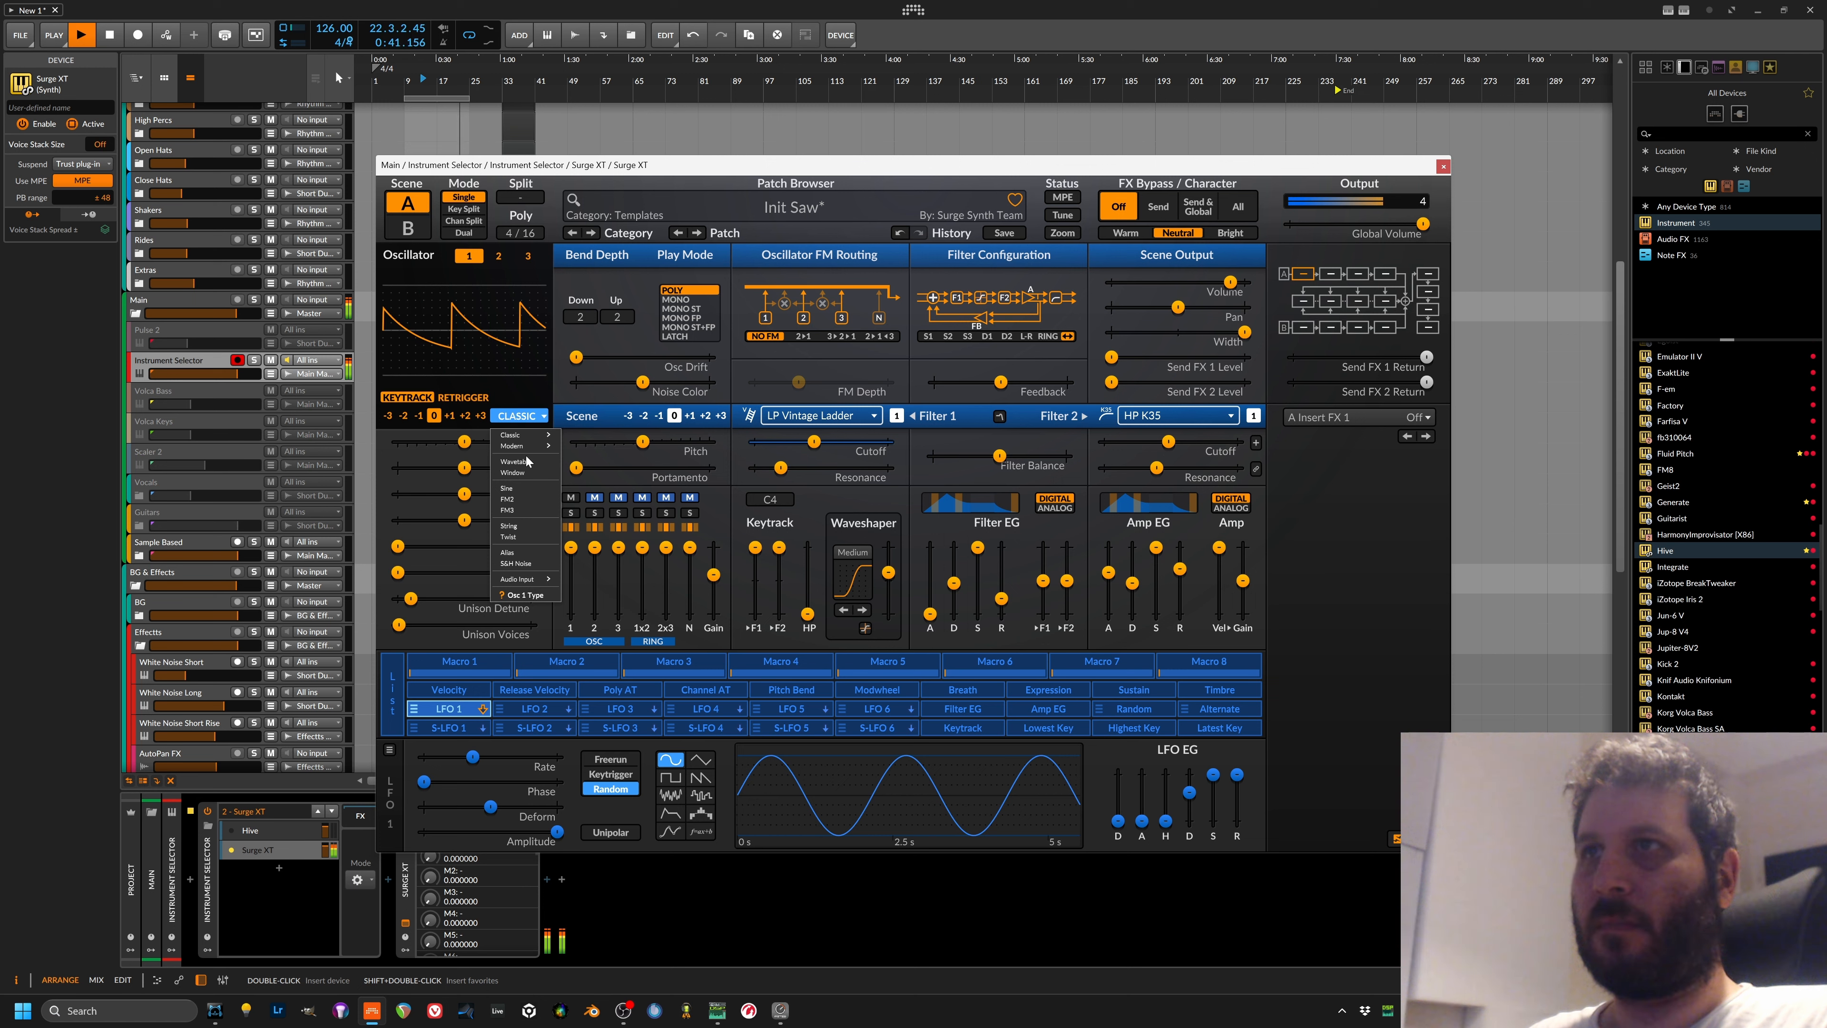
left_click(541, 461)
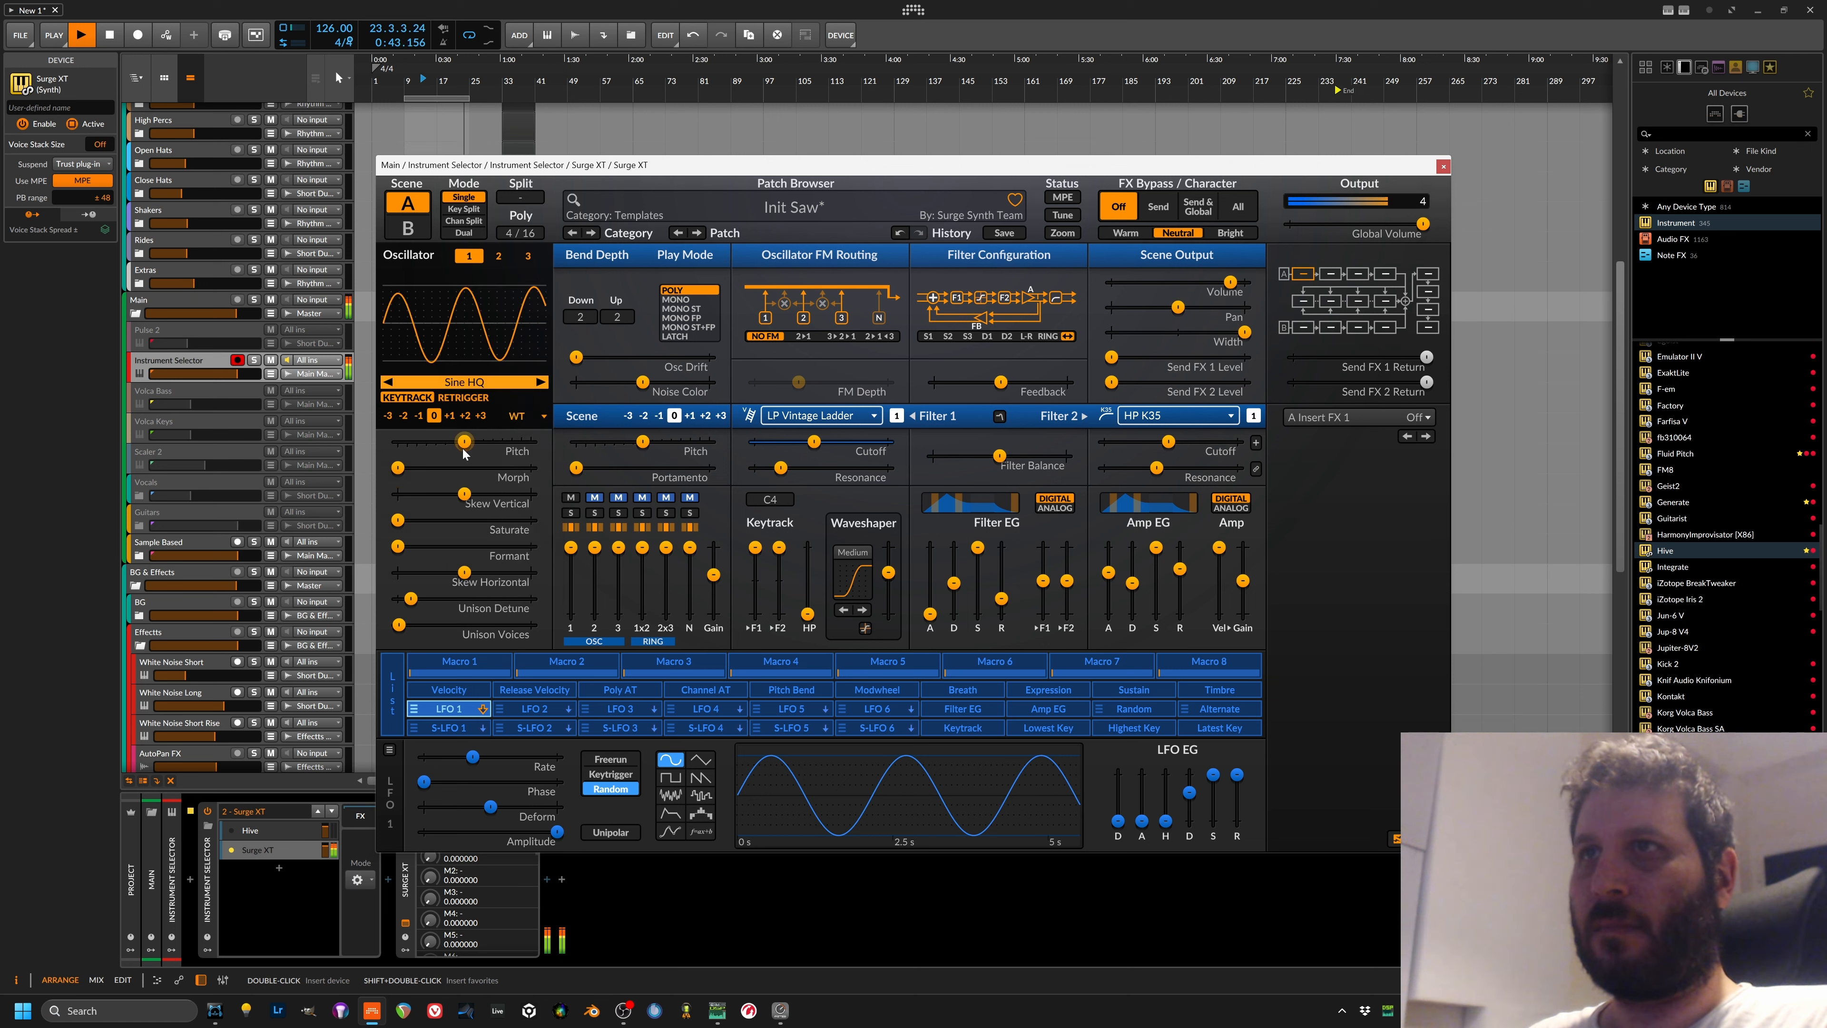
left_click_drag(464, 494, 487, 524)
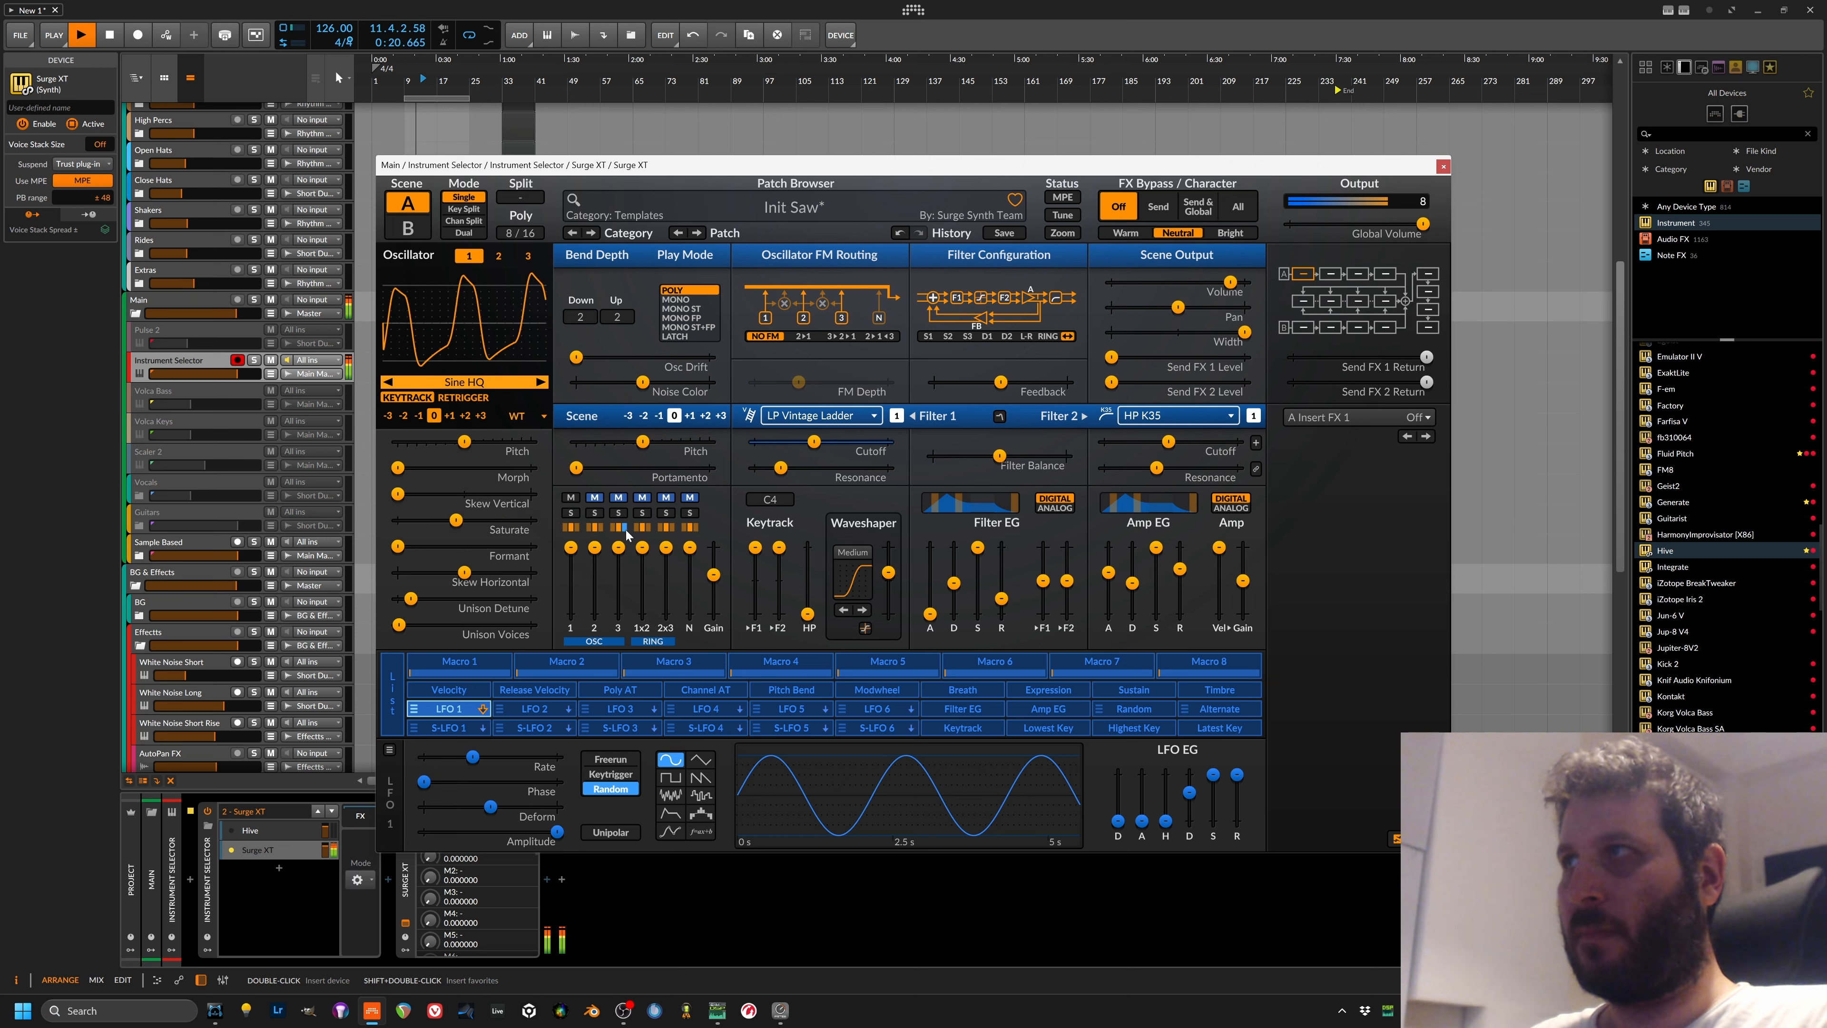
Step: Fine-tune the waveshaper drive and lower the oscillator mixer's Gain to about -3.70 dB
left_click_drag(888, 573, 888, 574)
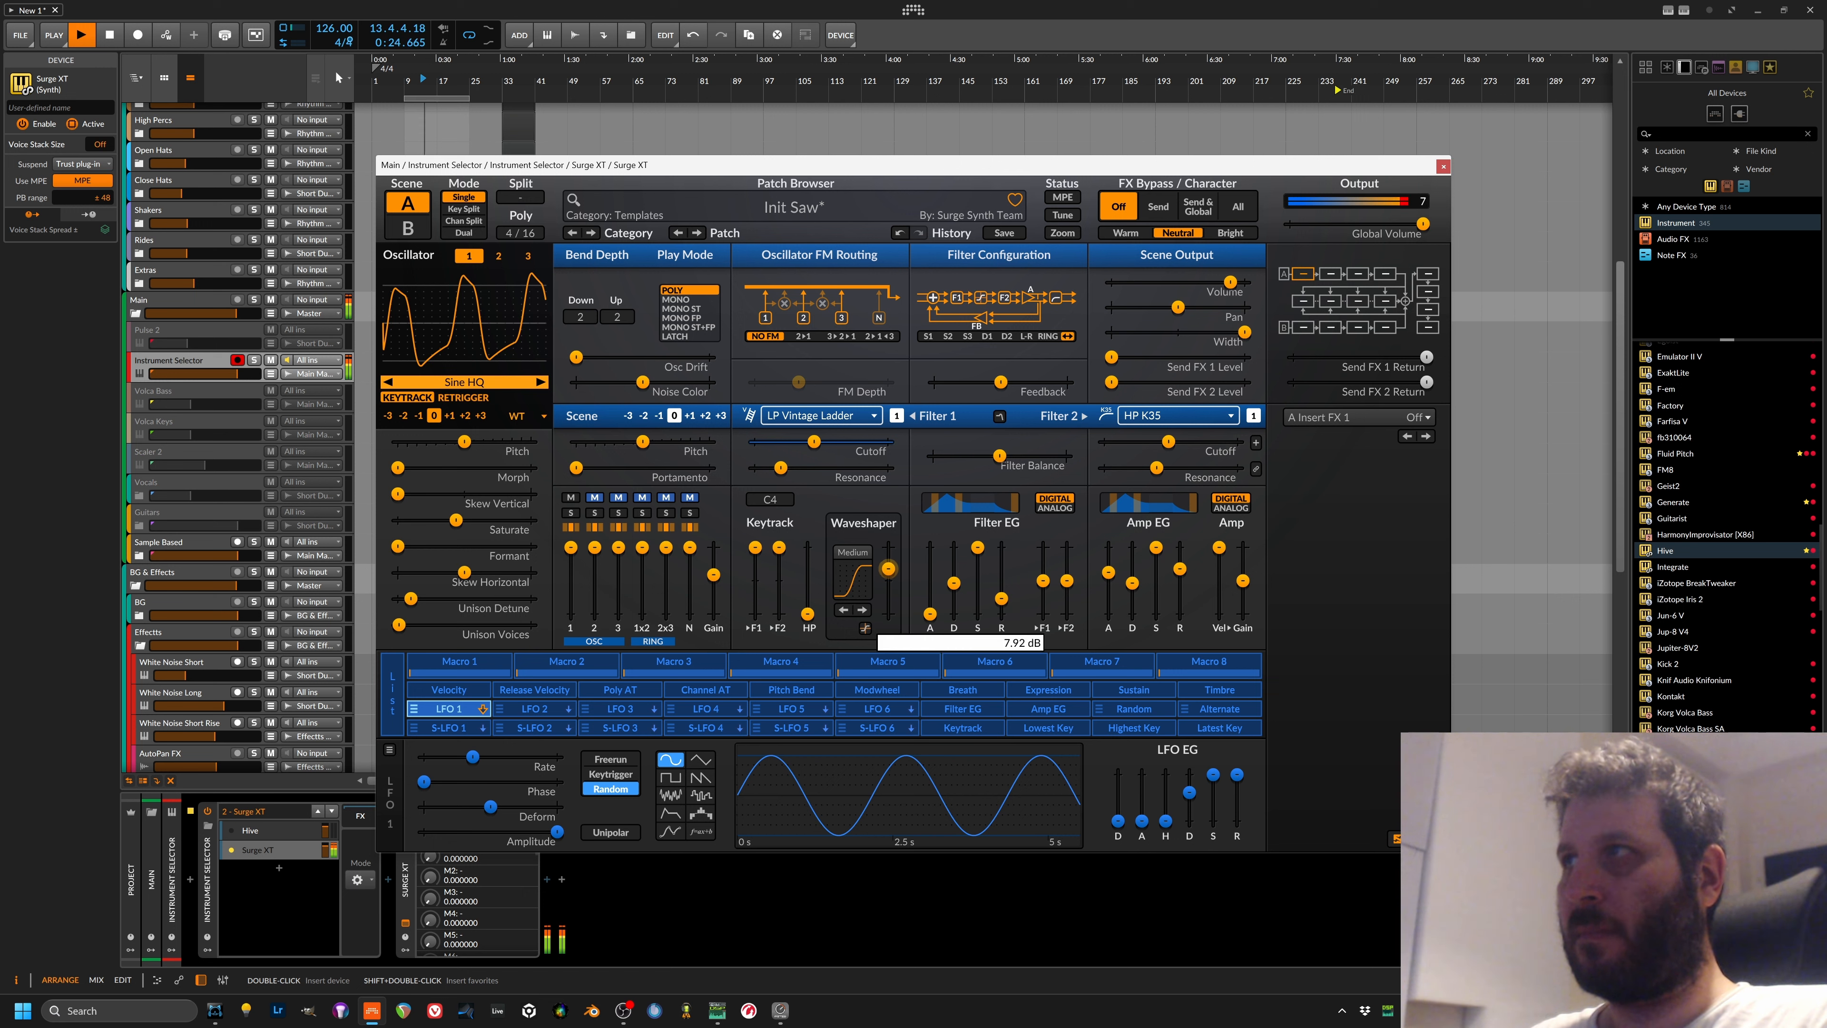
left_click_drag(714, 574, 714, 583)
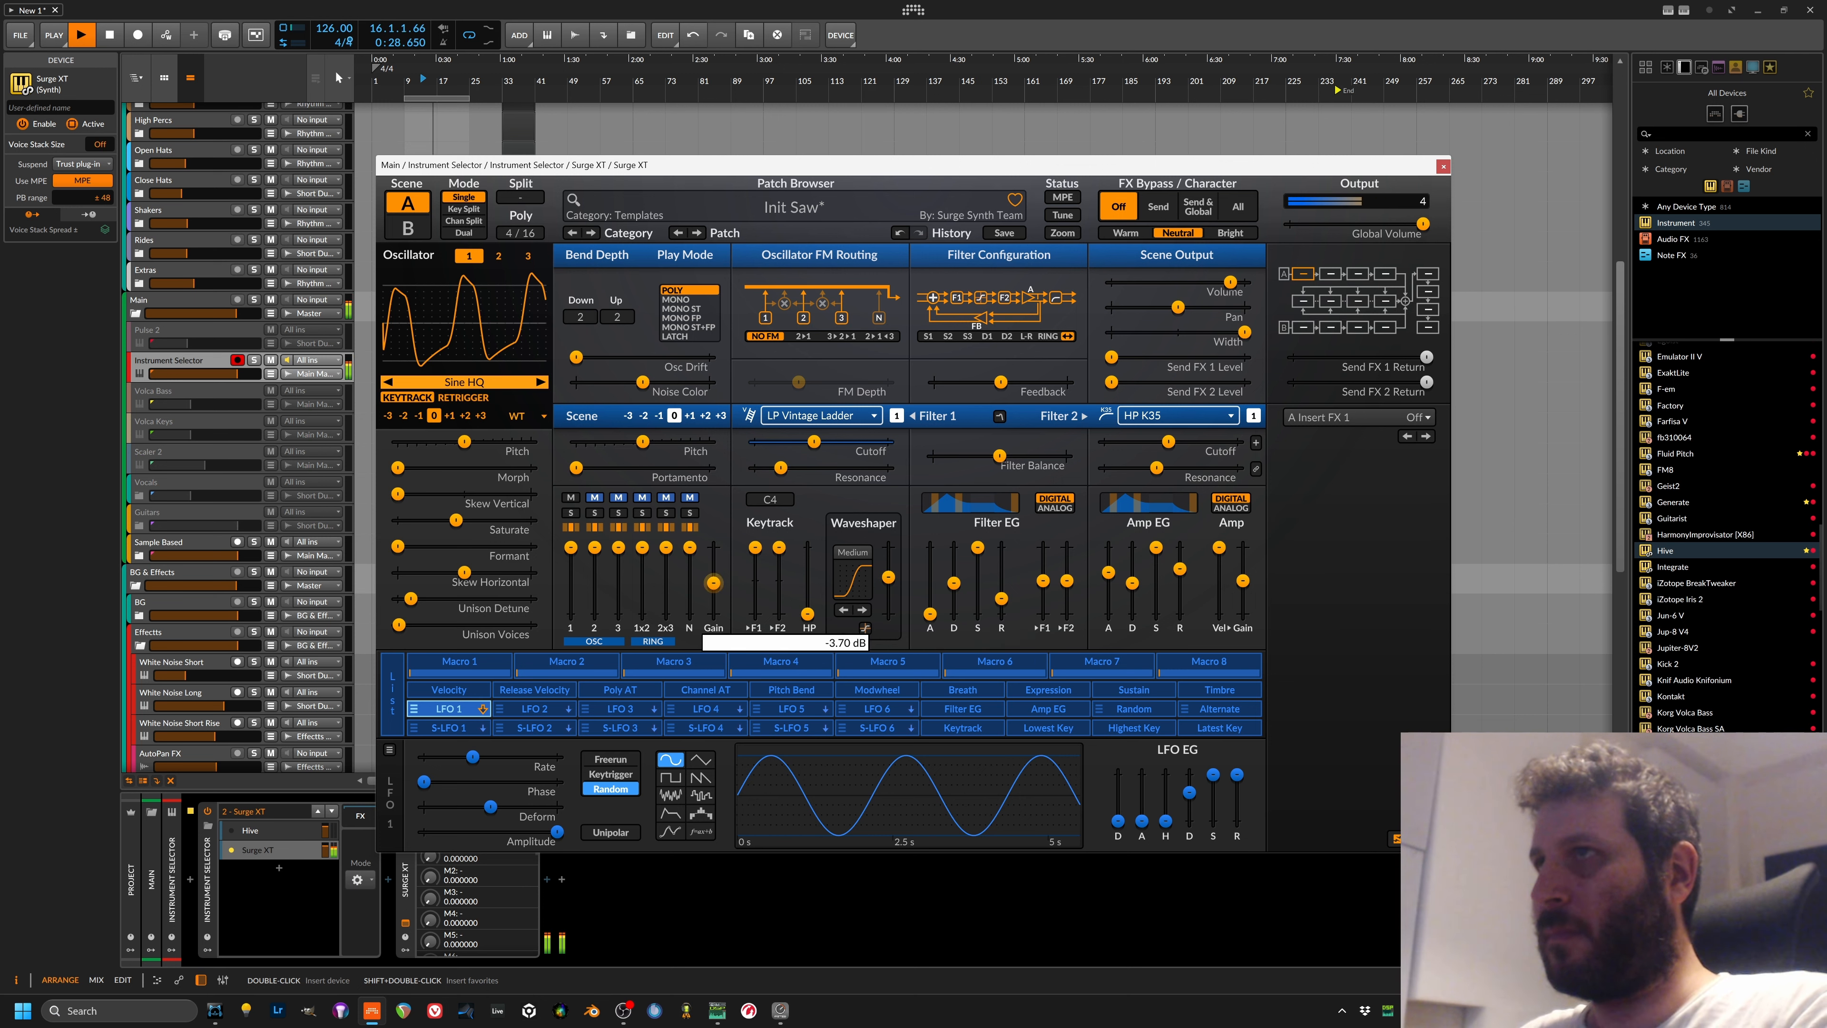
Step: Enable 2-to-1 FM routing with oscillator 2 raised two octaves, increase FM Depth, and open Filter 1's cutoff slightly
left_click(802, 336)
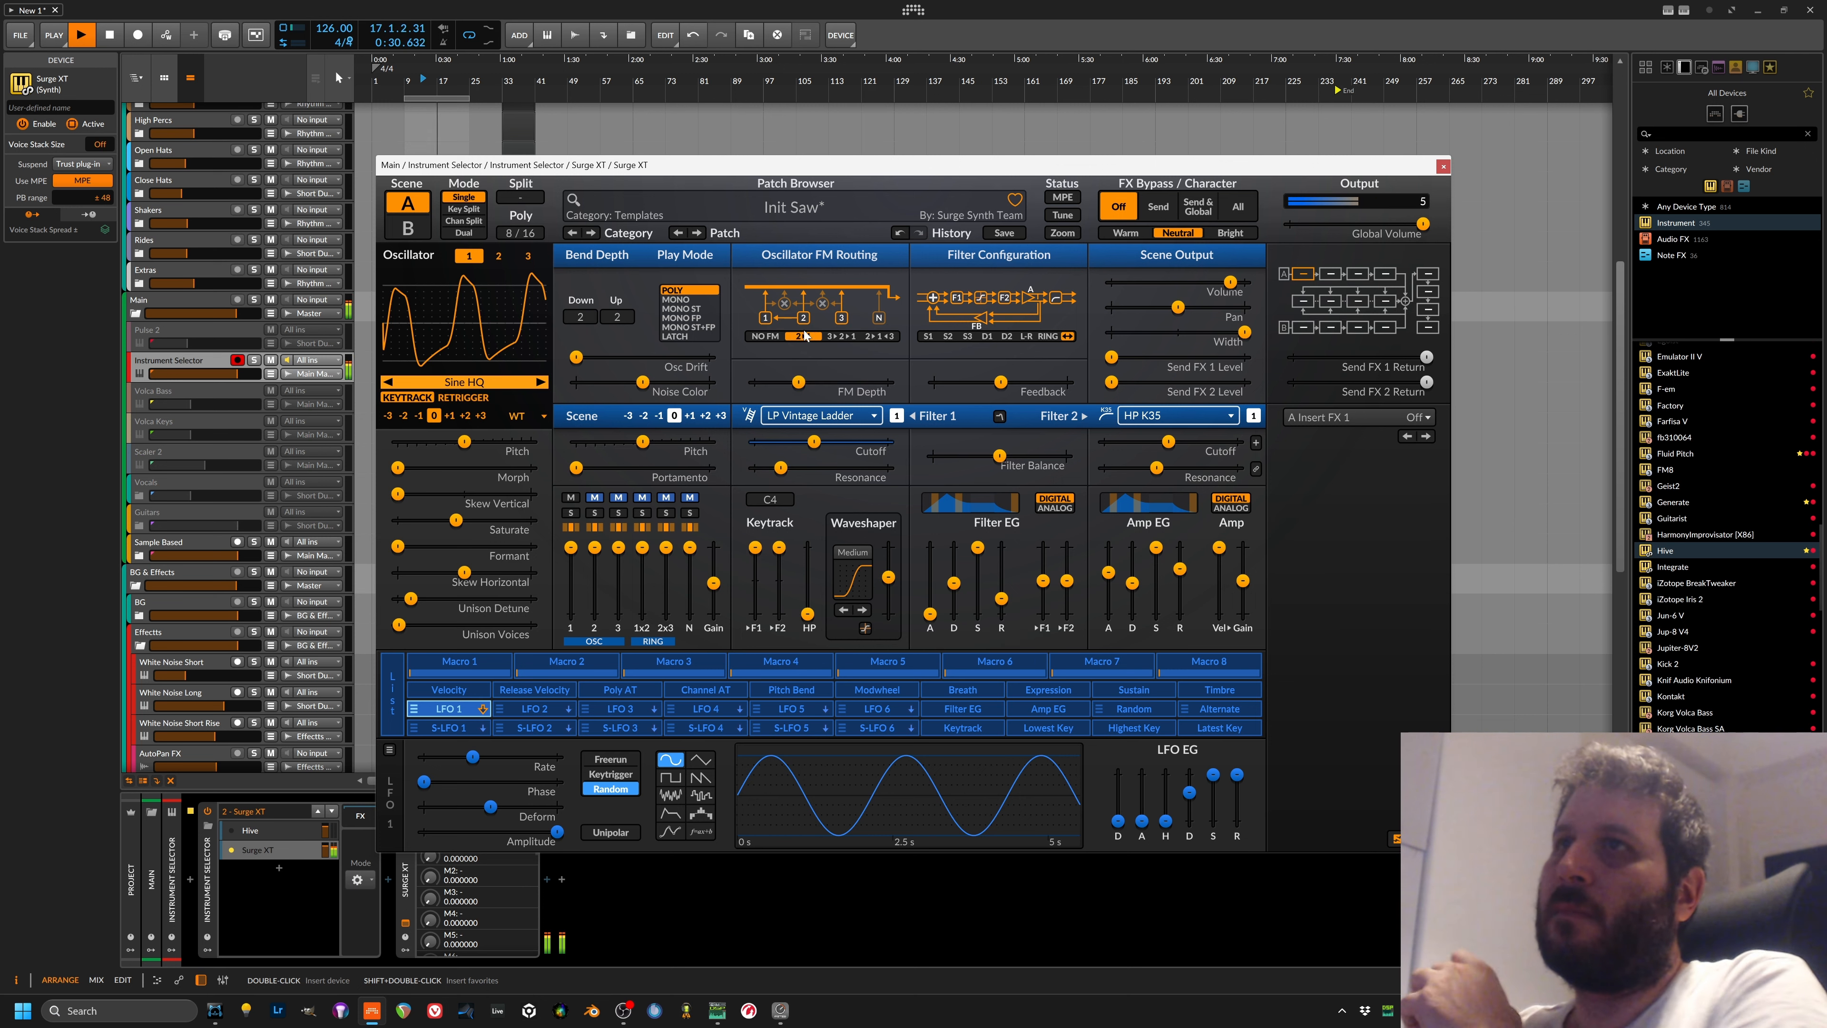
left_click_drag(799, 382, 810, 382)
left_click(499, 255)
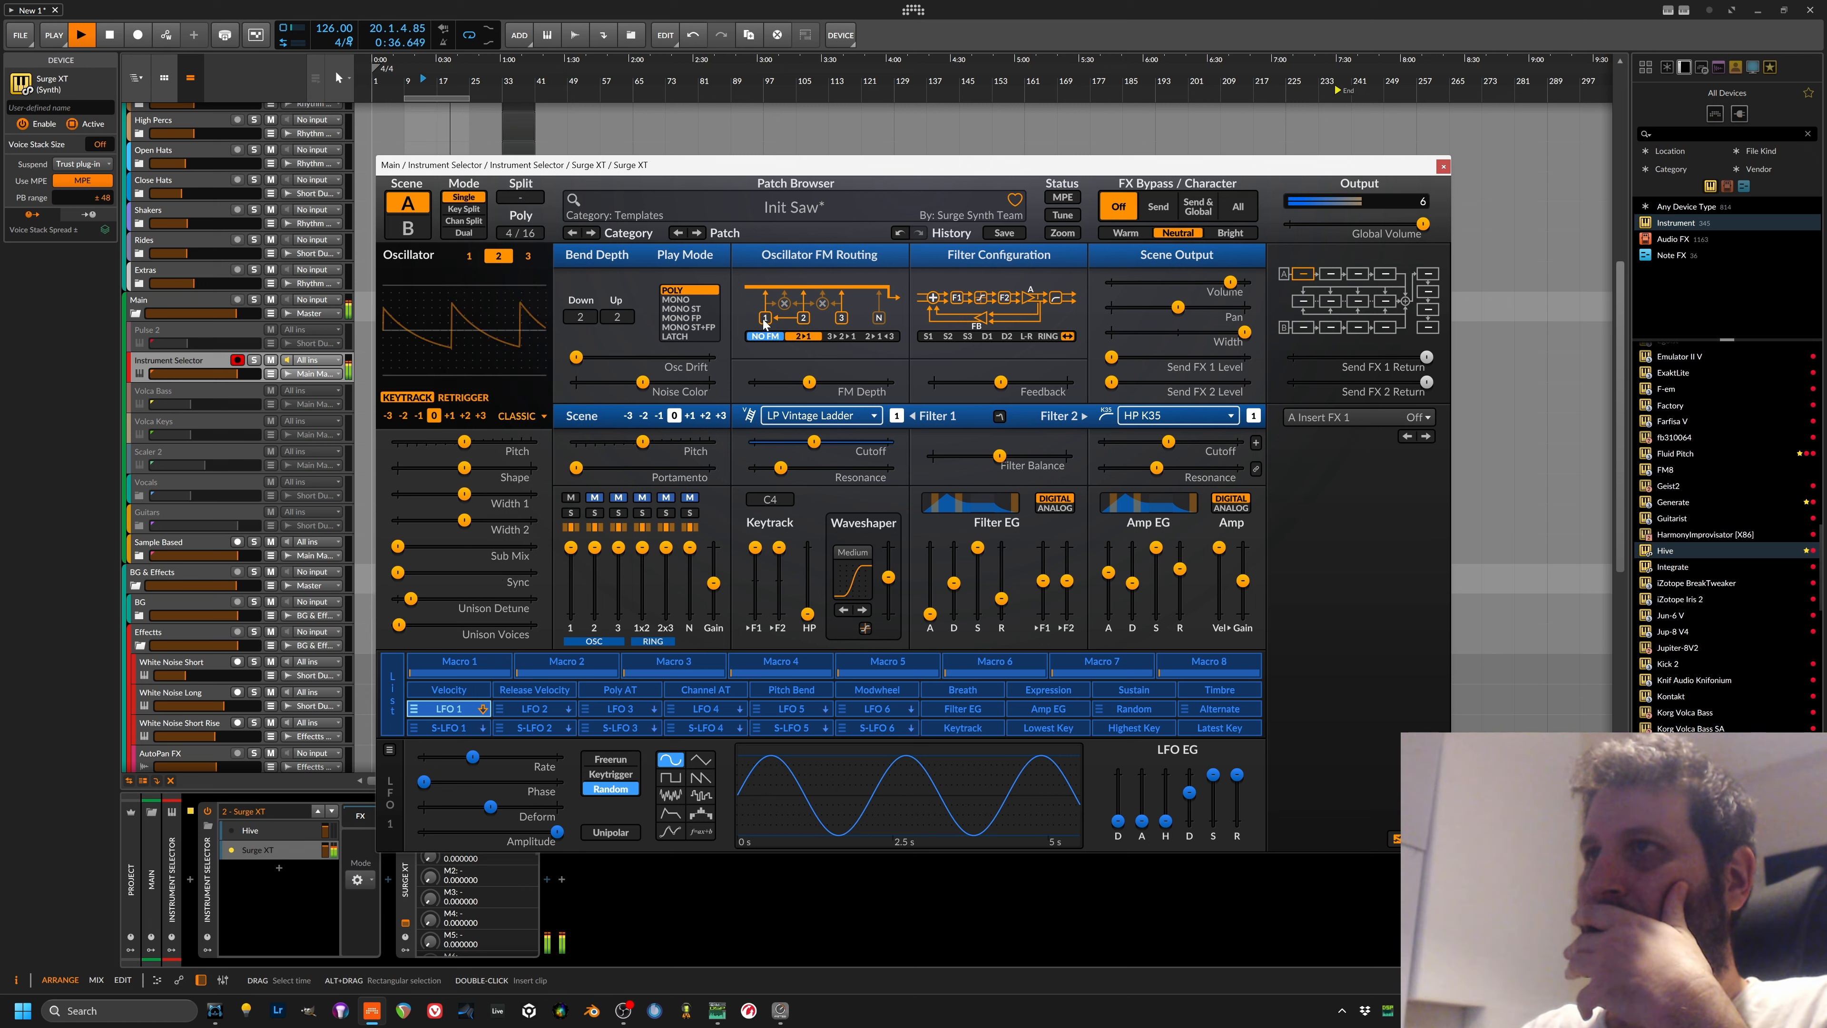
left_click_drag(814, 389, 888, 382)
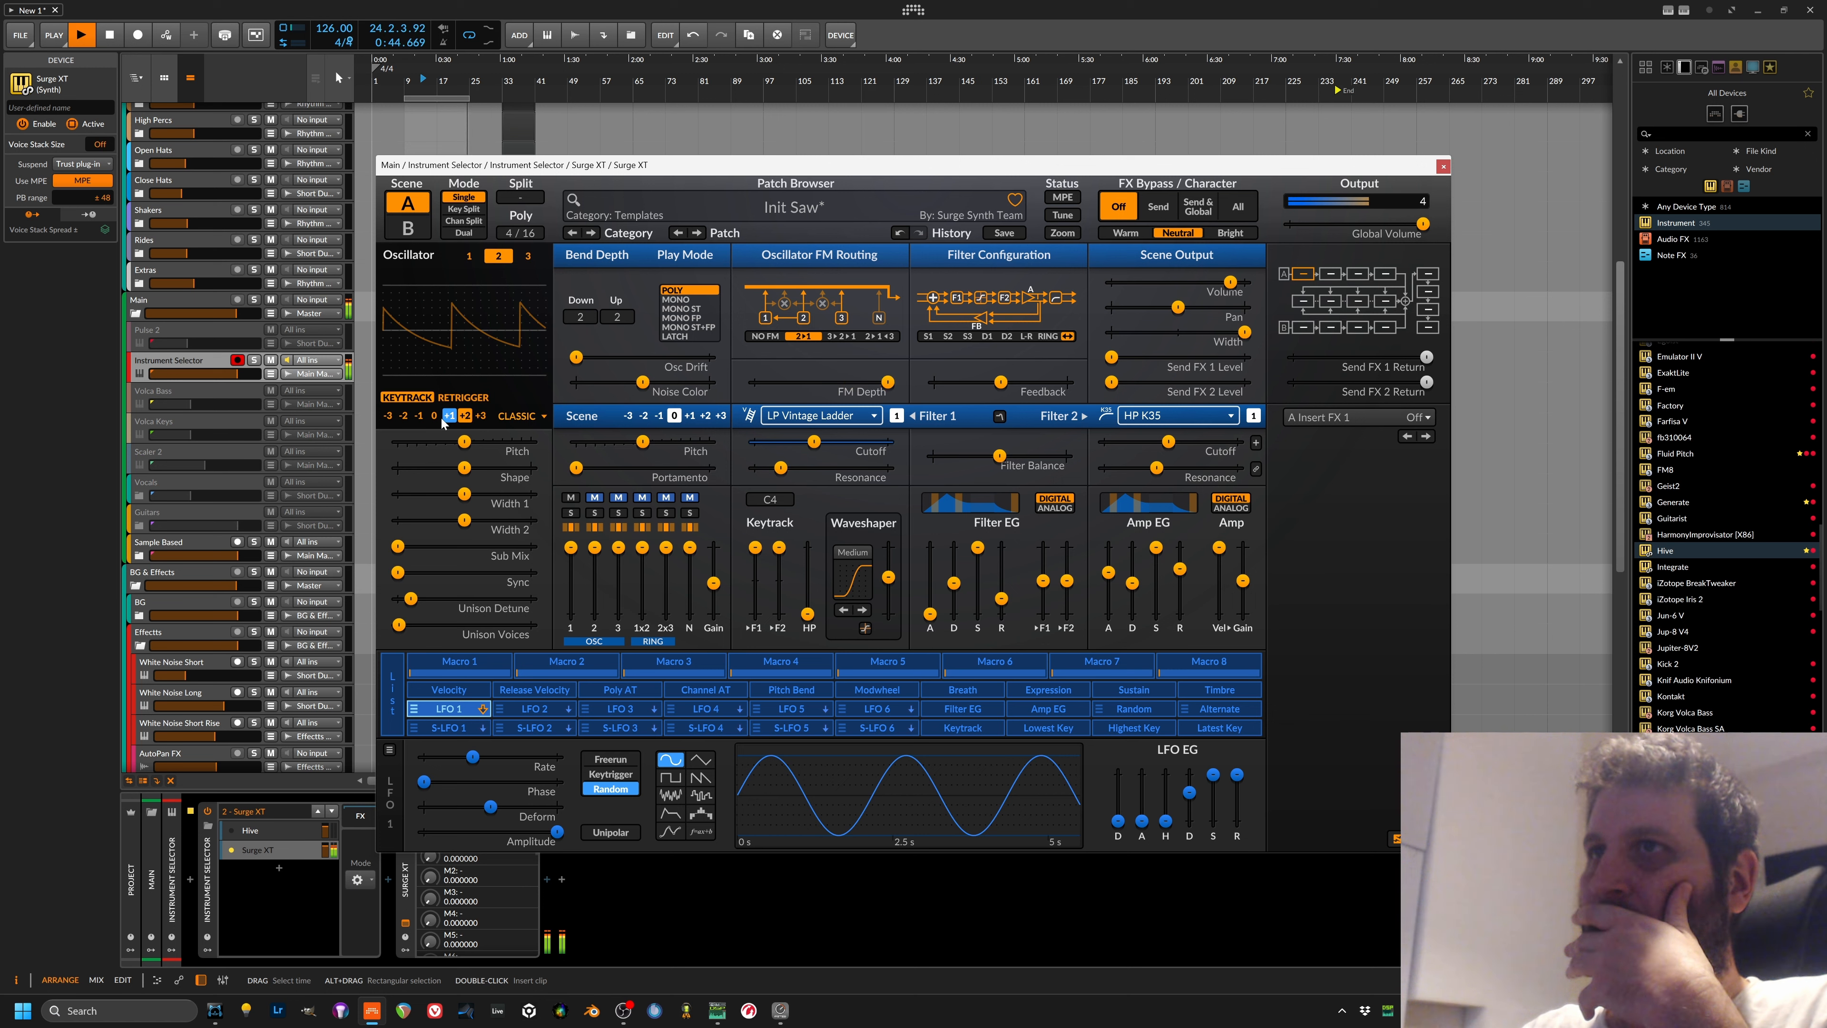
left_click_drag(888, 381, 856, 382)
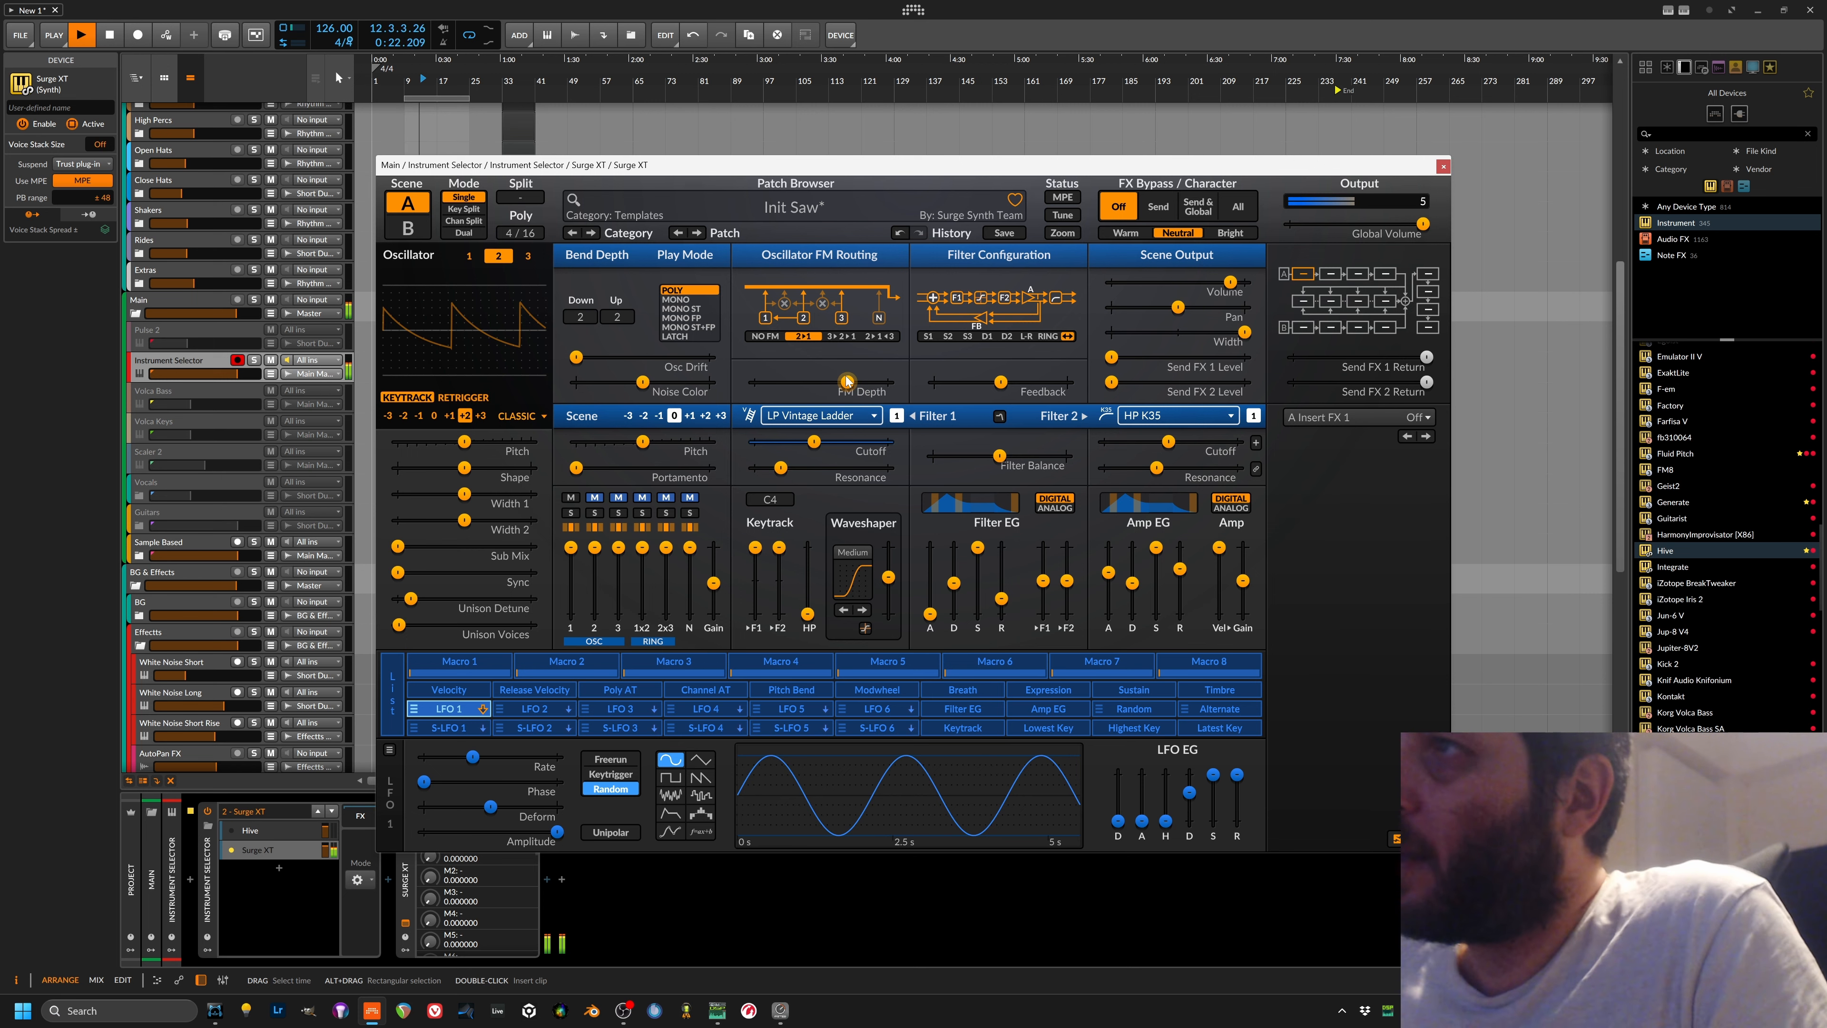
left_click_drag(814, 441, 826, 441)
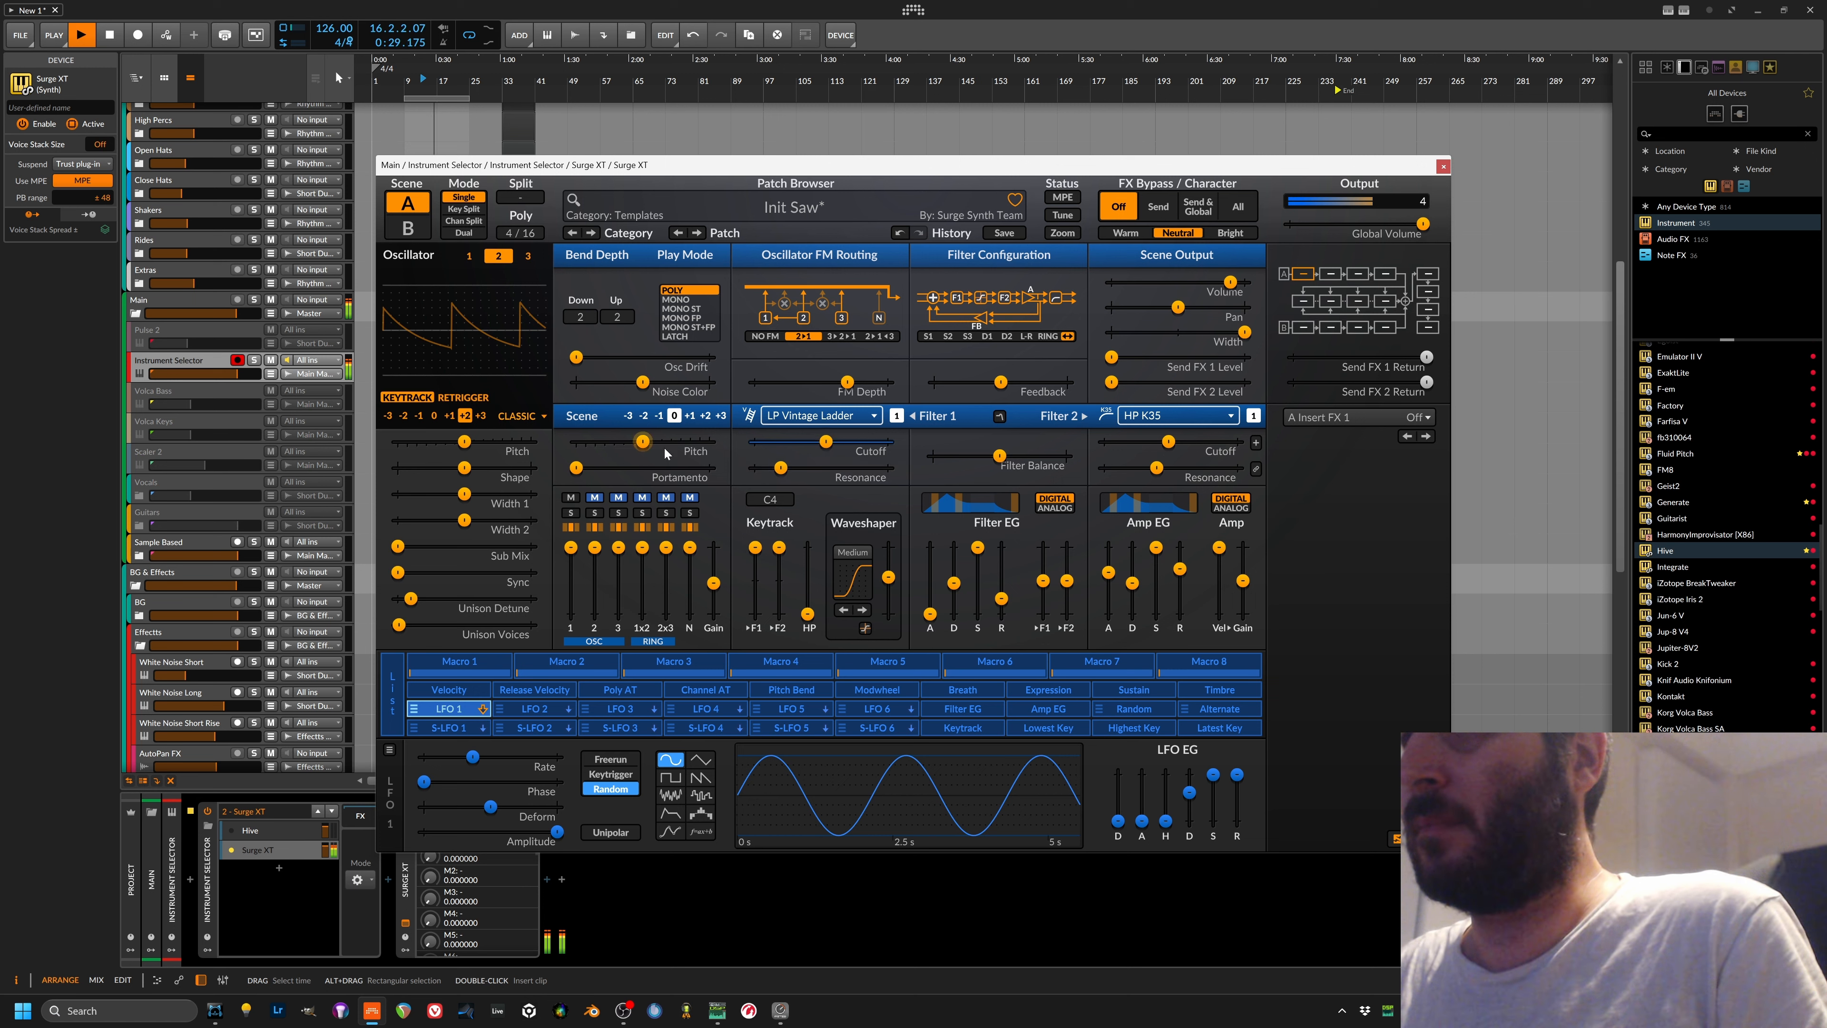
Step: Set oscillator 1's Skew Horizontal to about 8.57 %, raise its Unison Voices and reduce its Unison Detune, stopping playback when done
left_click(521, 708)
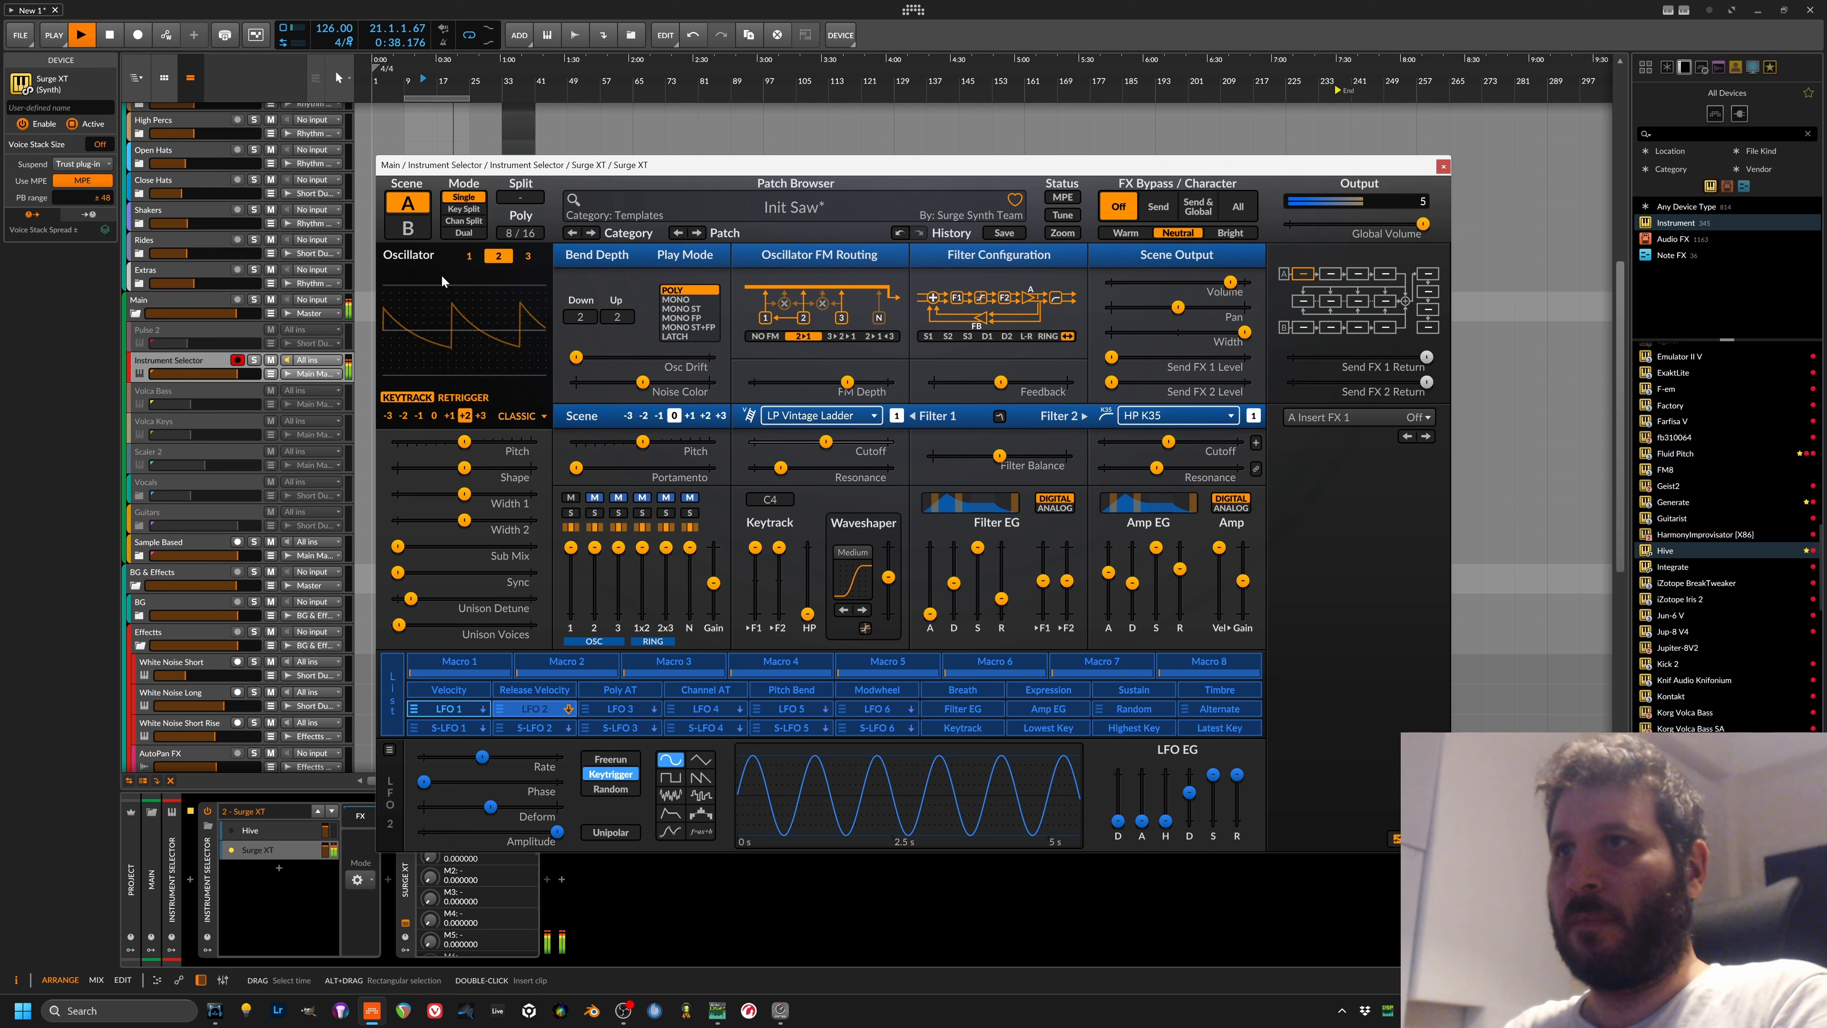
left_click(469, 256)
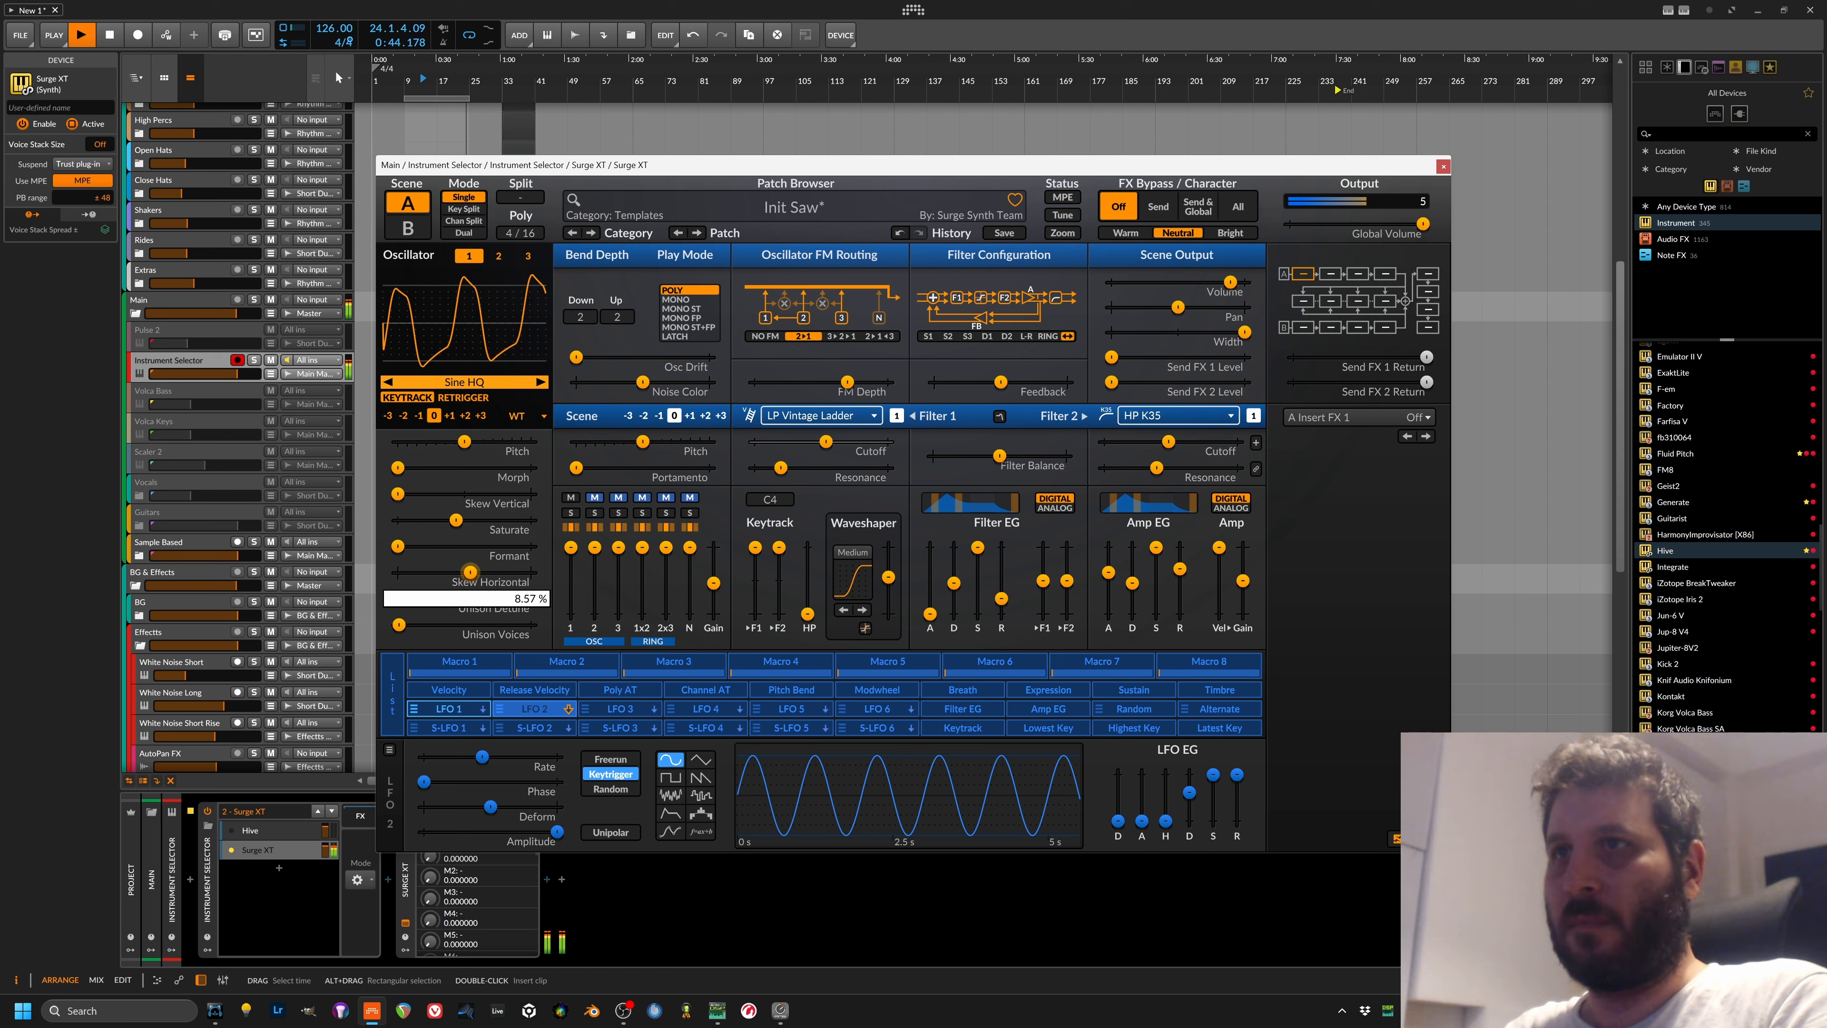
left_click_drag(411, 598, 425, 598)
mouse_move(398, 624)
left_mouse_down()
mouse_move(434, 624)
mouse_move(417, 599)
left_mouse_up()
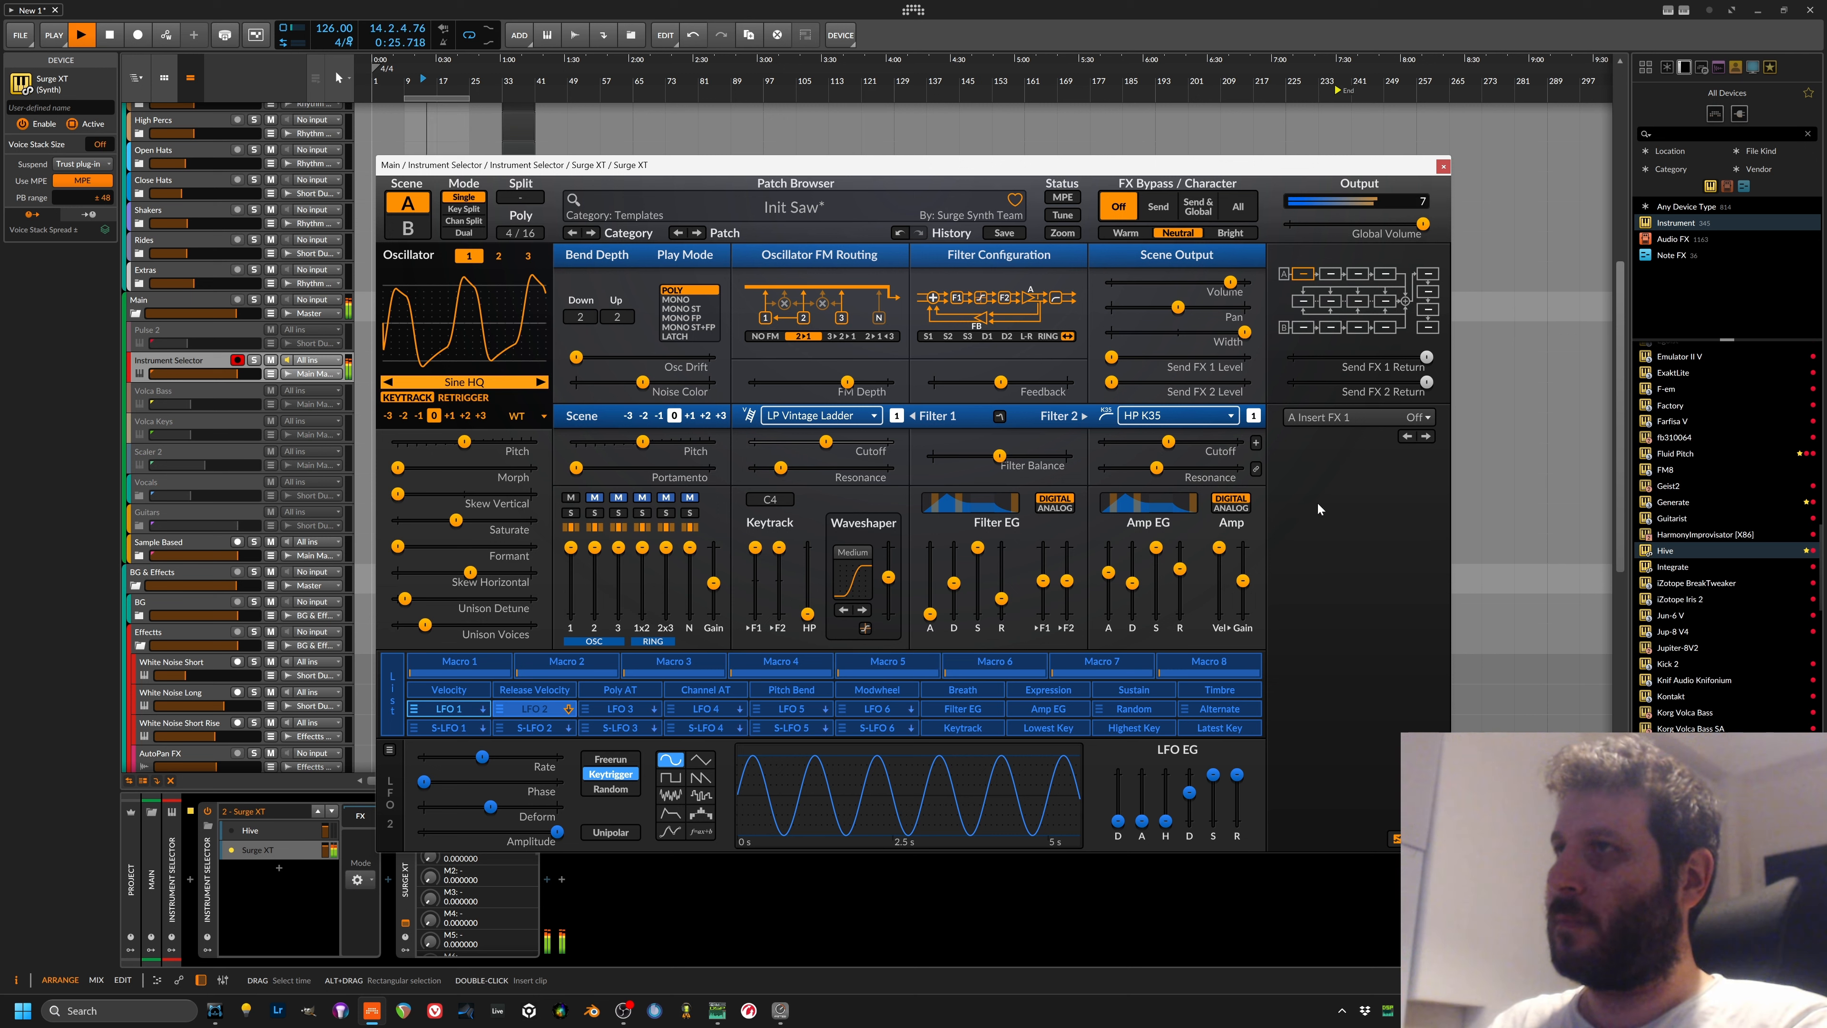
key("space")
Step: Try the RING, D2, L-R and D1 filter configurations during playback with increased feedback
mouse_move(789, 461)
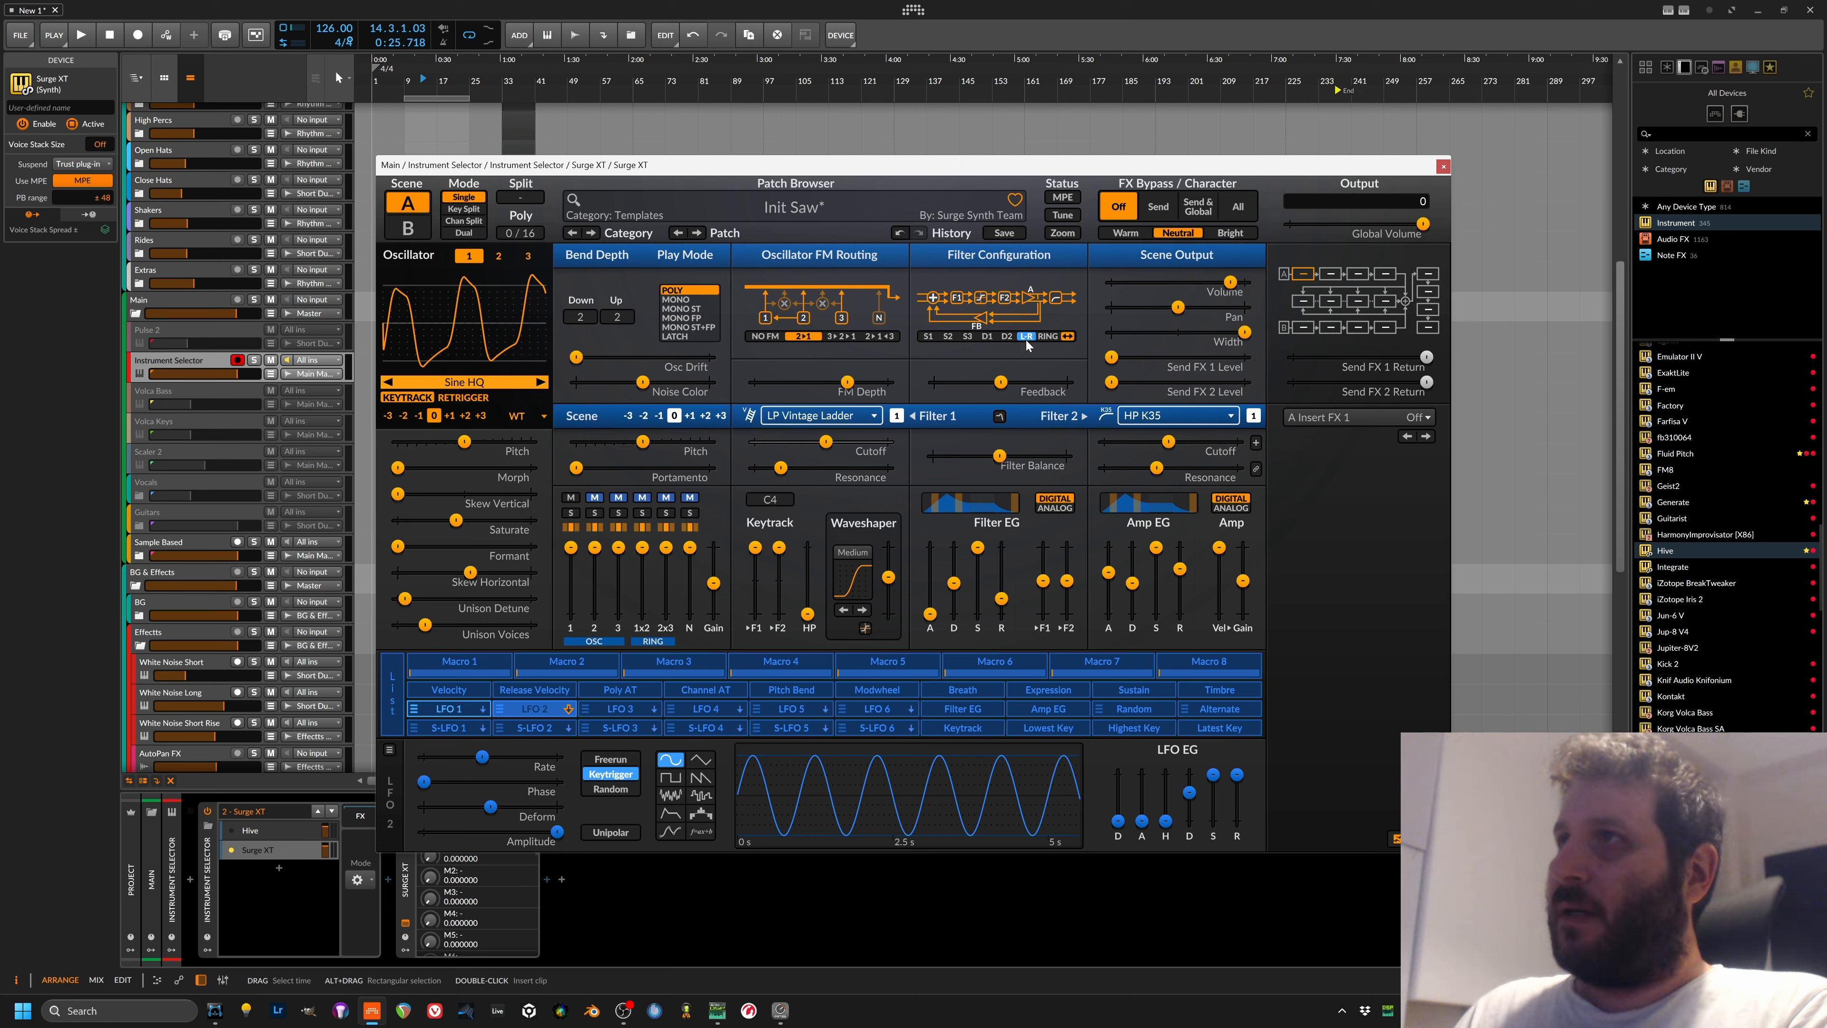
left_click(1044, 336)
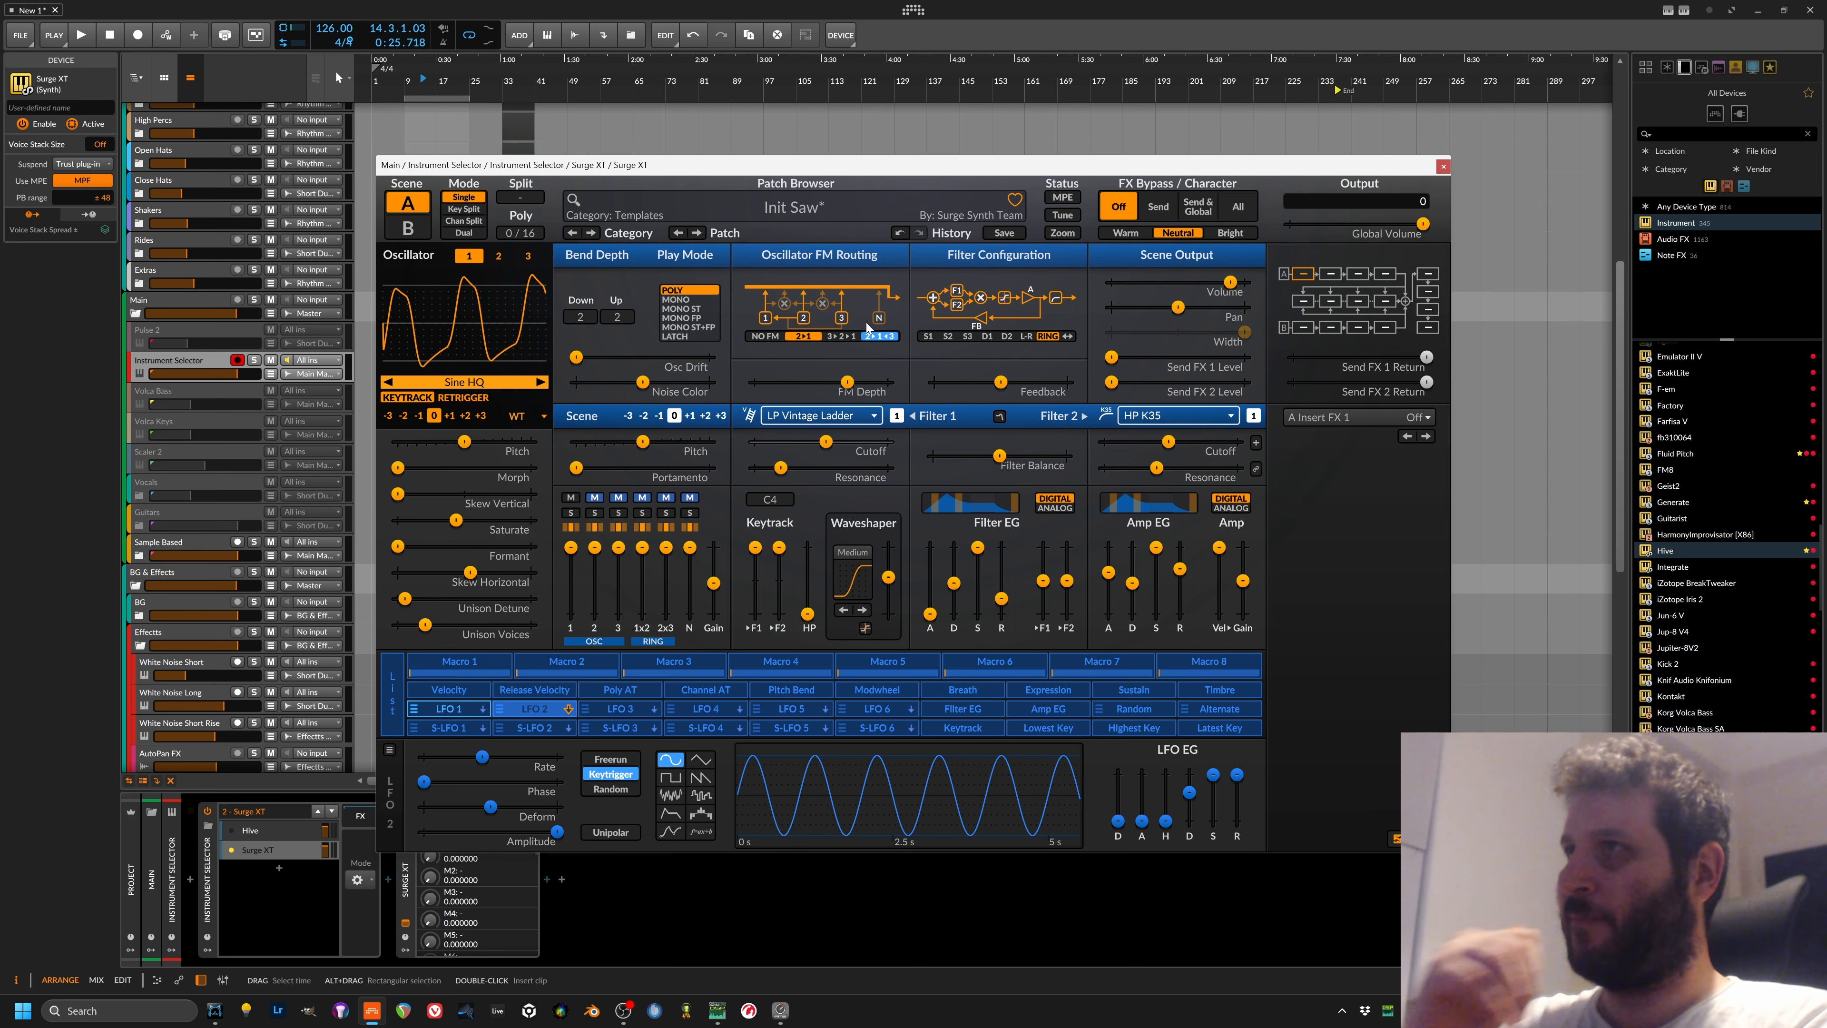
key("space")
mouse_move(999, 383)
left_mouse_down()
mouse_move(976, 383)
mouse_move(1016, 383)
left_mouse_up()
left_click(1006, 335)
left_click(1023, 336)
left_click(993, 332)
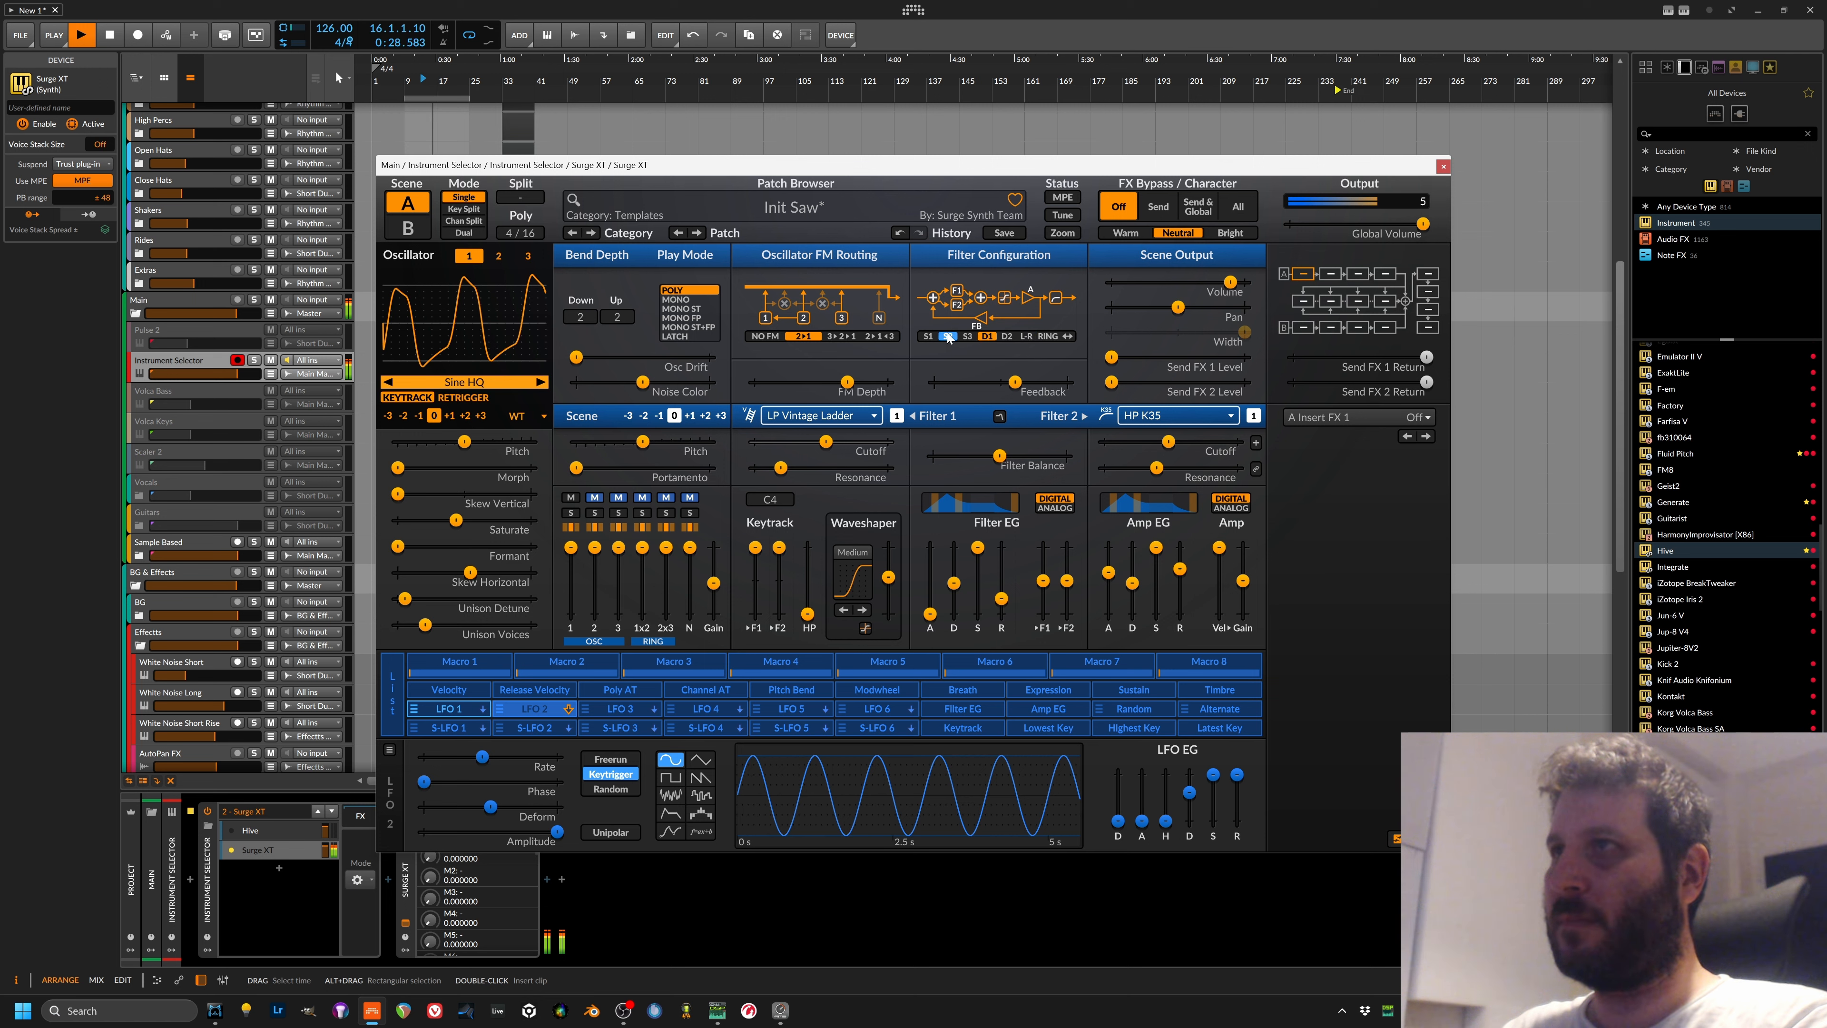
Step: Try the S3 filter configuration with reduced feedback and lower cutoffs on both filters
mouse_move(1015, 382)
left_mouse_down()
mouse_move(975, 381)
mouse_move(1001, 382)
left_mouse_up()
mouse_move(826, 448)
left_mouse_down()
mouse_move(797, 448)
mouse_move(821, 441)
left_mouse_up()
left_click_drag(1168, 441, 1154, 441)
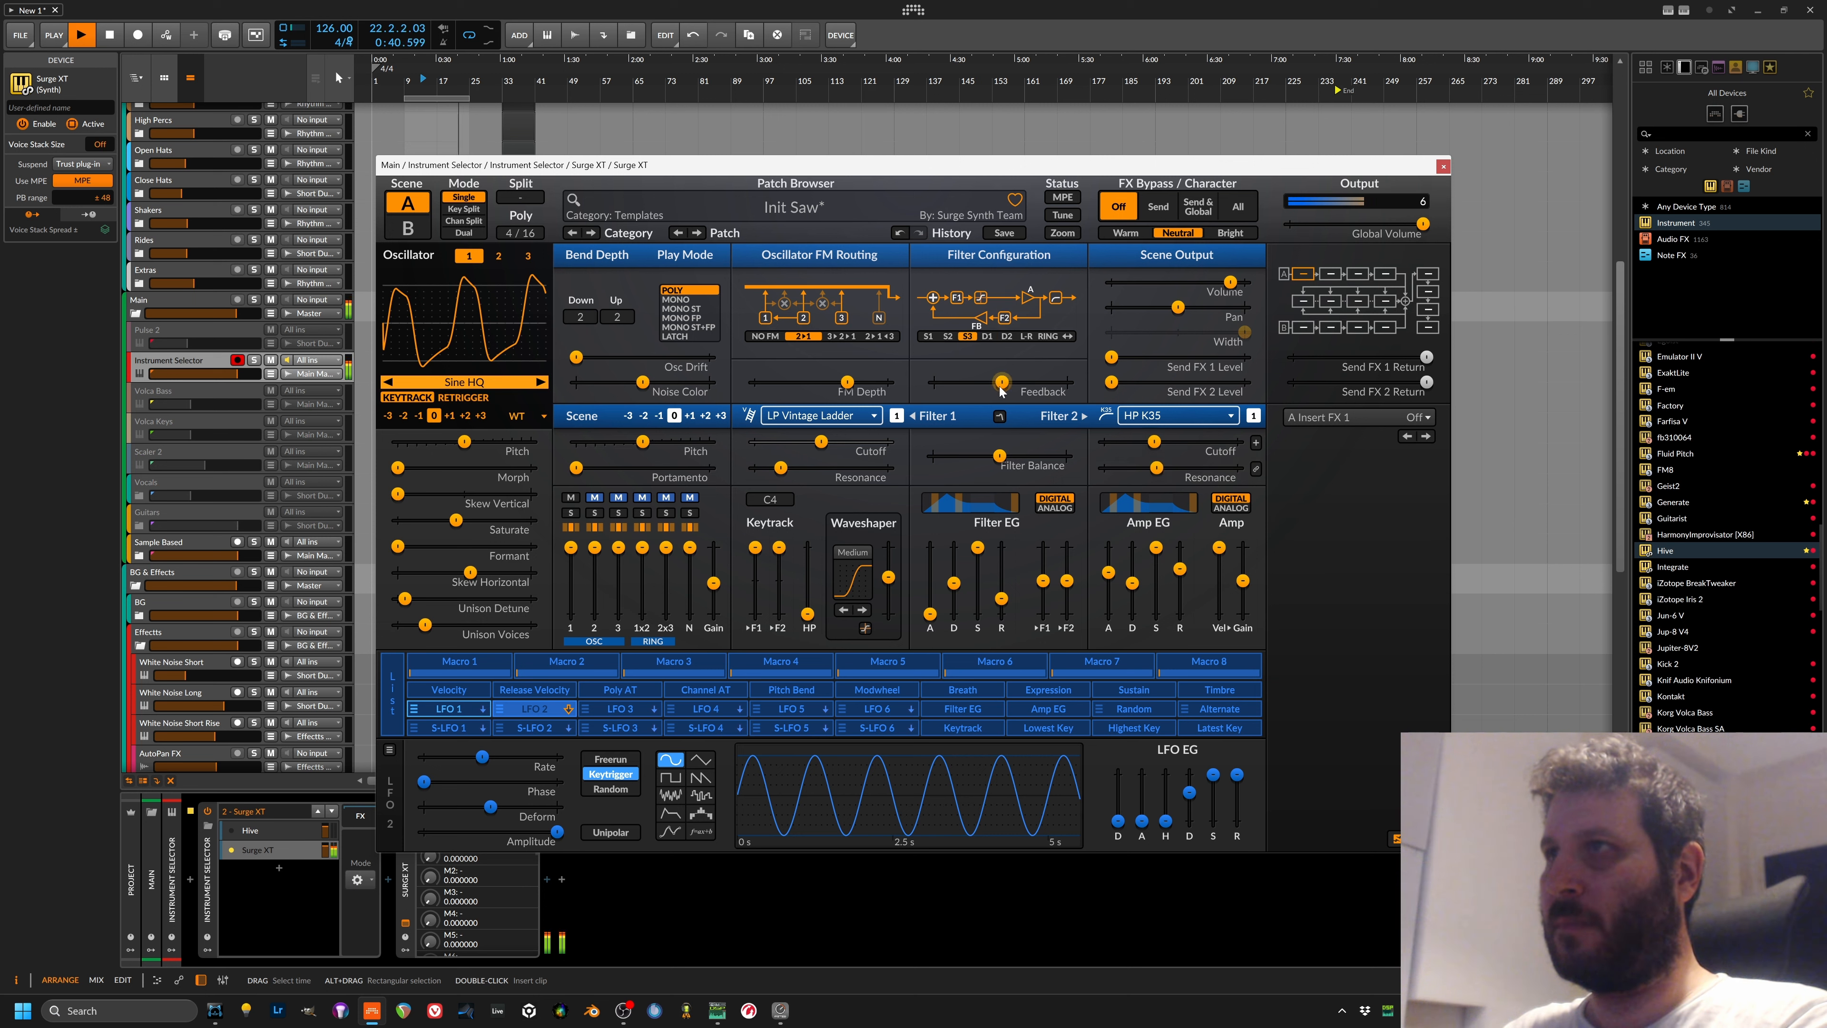
mouse_move(1000, 387)
left_mouse_down()
mouse_move(1066, 385)
mouse_move(994, 387)
left_mouse_up()
Step: Set the filter configuration to S2 after comparing S1, raise both filter cutoffs, and increase the feedback
left_click(949, 336)
left_click_drag(821, 442, 838, 441)
left_click_drag(1154, 441, 1165, 441)
left_click_drag(837, 441, 843, 441)
left_click(931, 335)
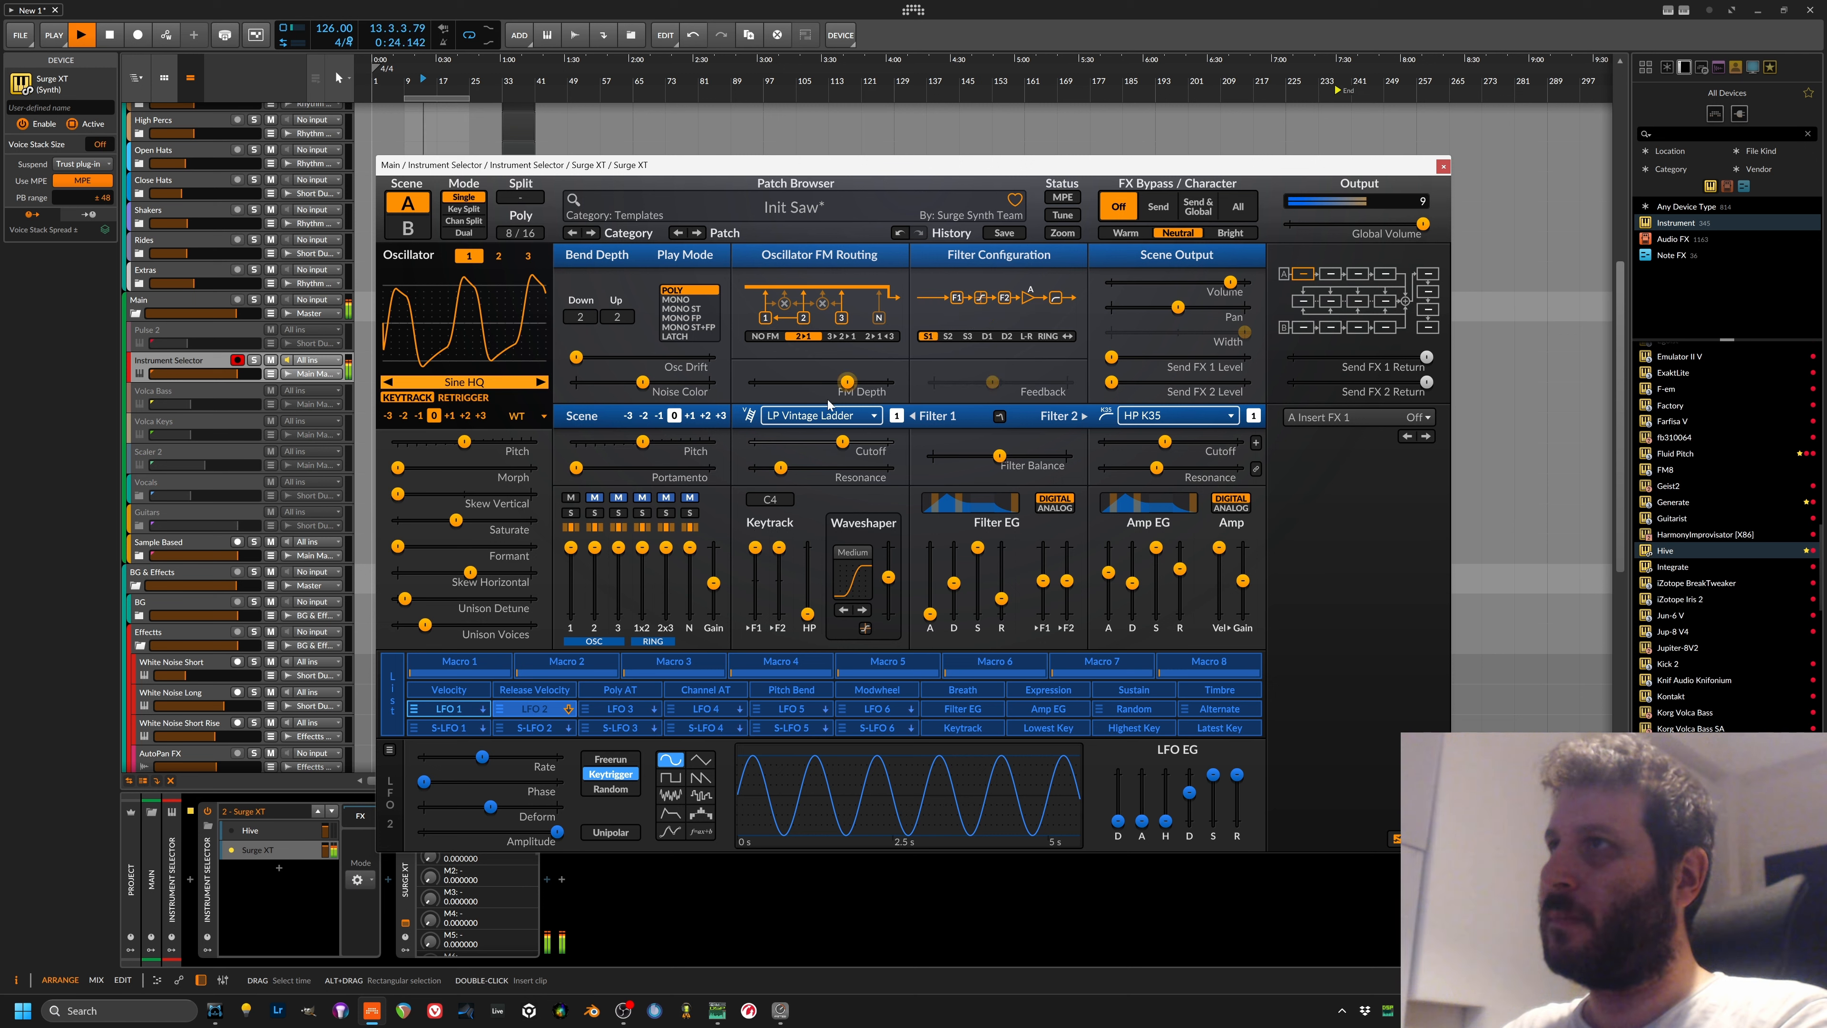
left_click(949, 335)
mouse_move(992, 382)
left_mouse_down()
mouse_move(1068, 382)
mouse_move(1014, 381)
left_mouse_up()
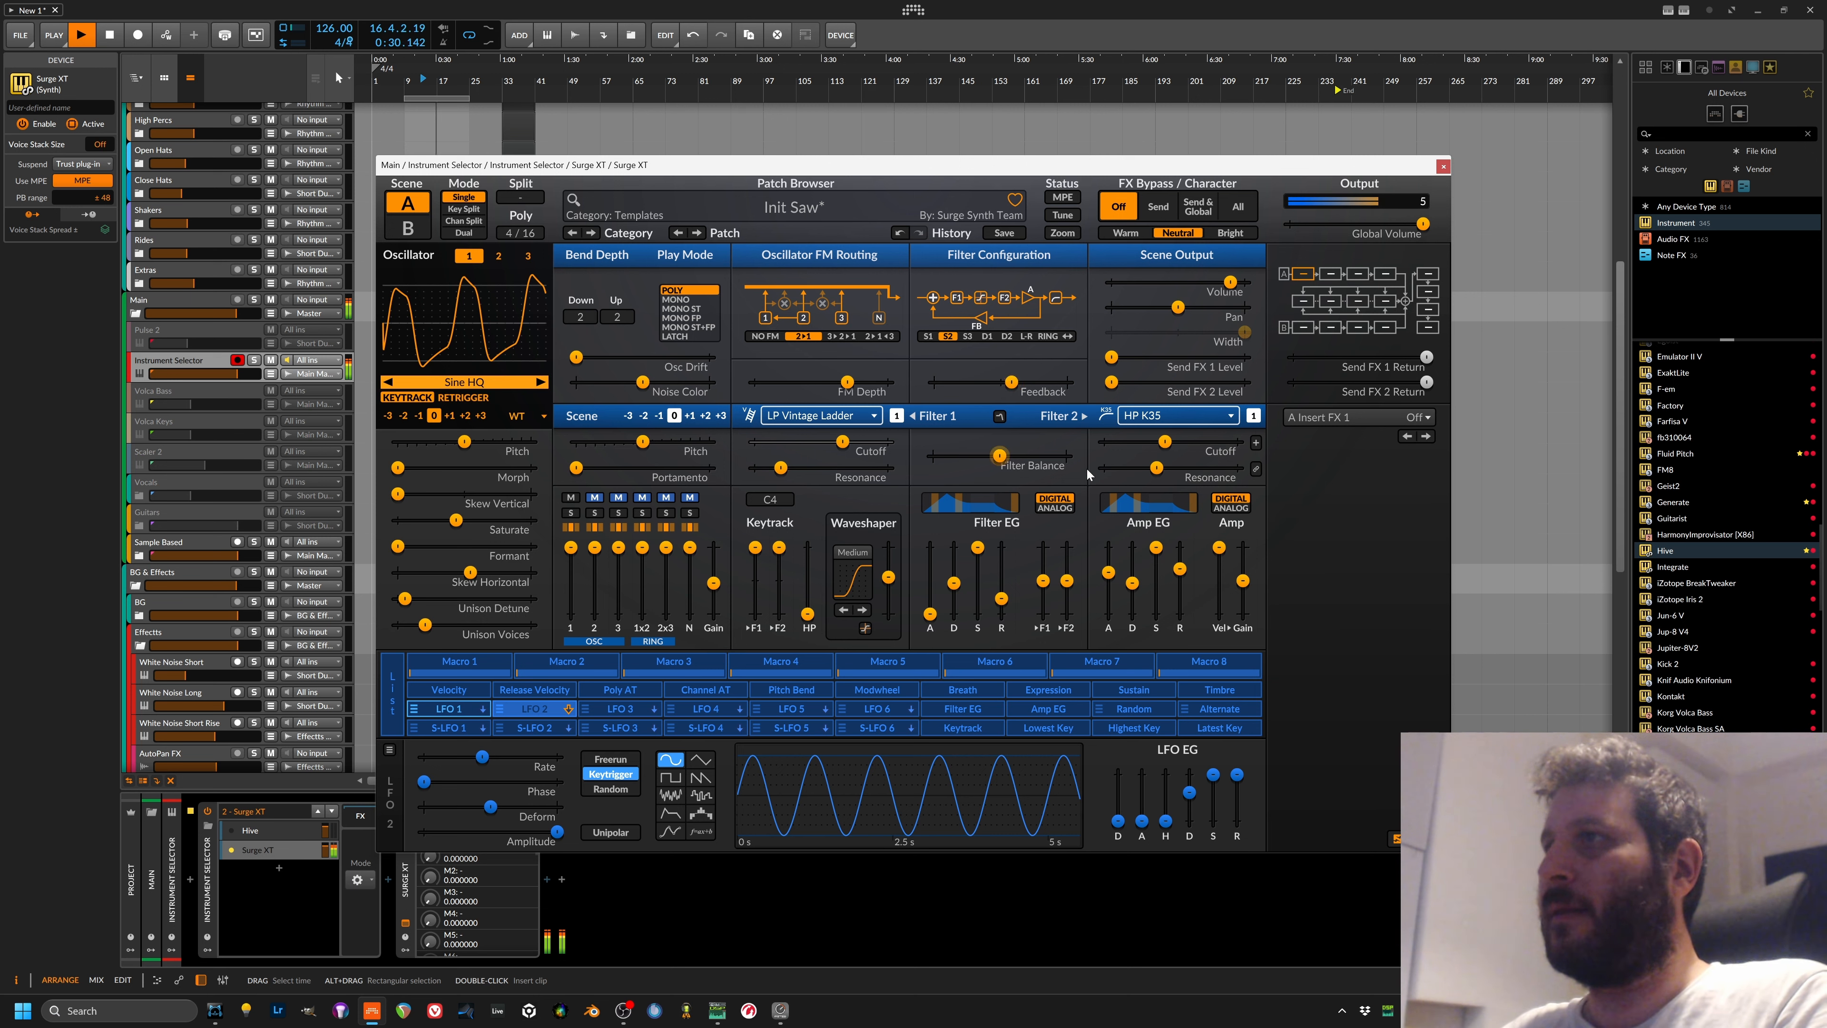
Step: Reduce Filter 2's resonance slightly and shift the Filter Balance toward Filter 2
mouse_move(1159, 477)
left_mouse_down()
mouse_move(1204, 475)
mouse_move(1142, 475)
left_mouse_up()
left_click_drag(1000, 455, 1030, 455)
Step: Route LFO 2 to Filter 2's cutoff with a small positive modulation depth
left_click(532, 708)
left_click_drag(1165, 441, 1182, 441)
left_click(541, 708)
Step: Set LFO 2 to Random trigger and Unipolar, then lengthen the attack and shorten the release of its envelope
left_click(615, 760)
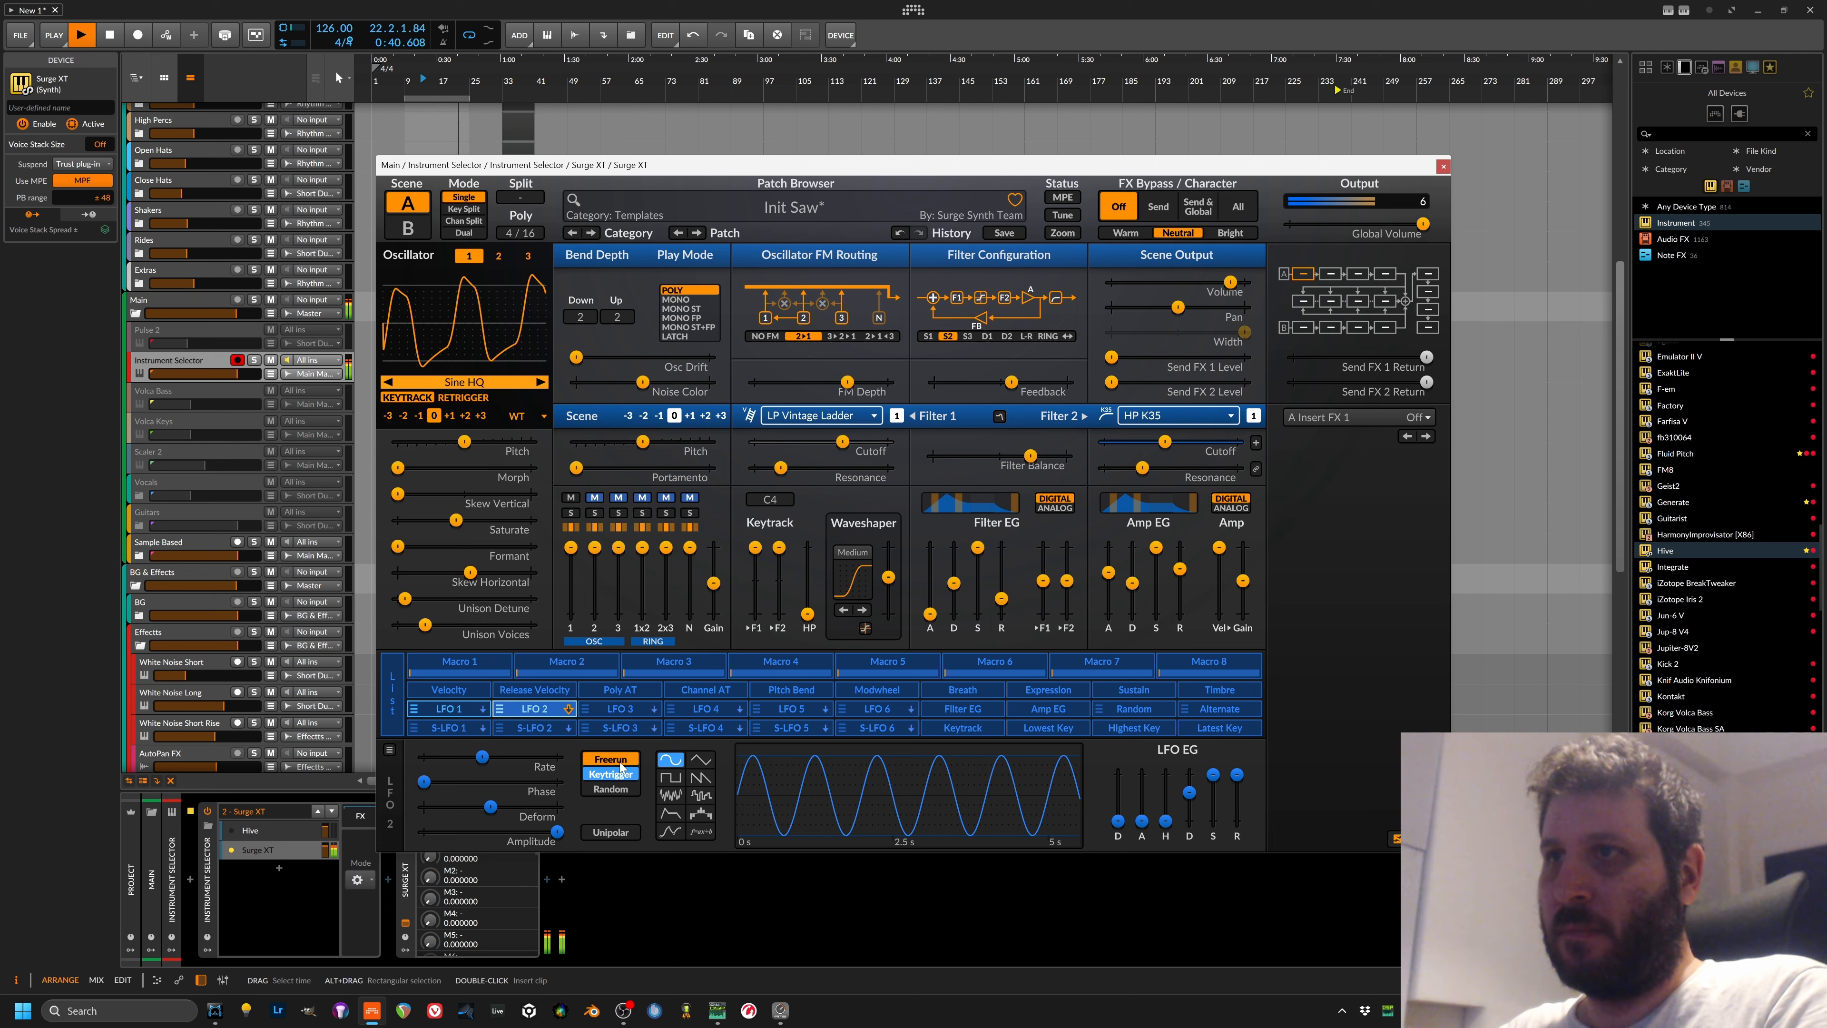
left_click(604, 791)
left_click(608, 834)
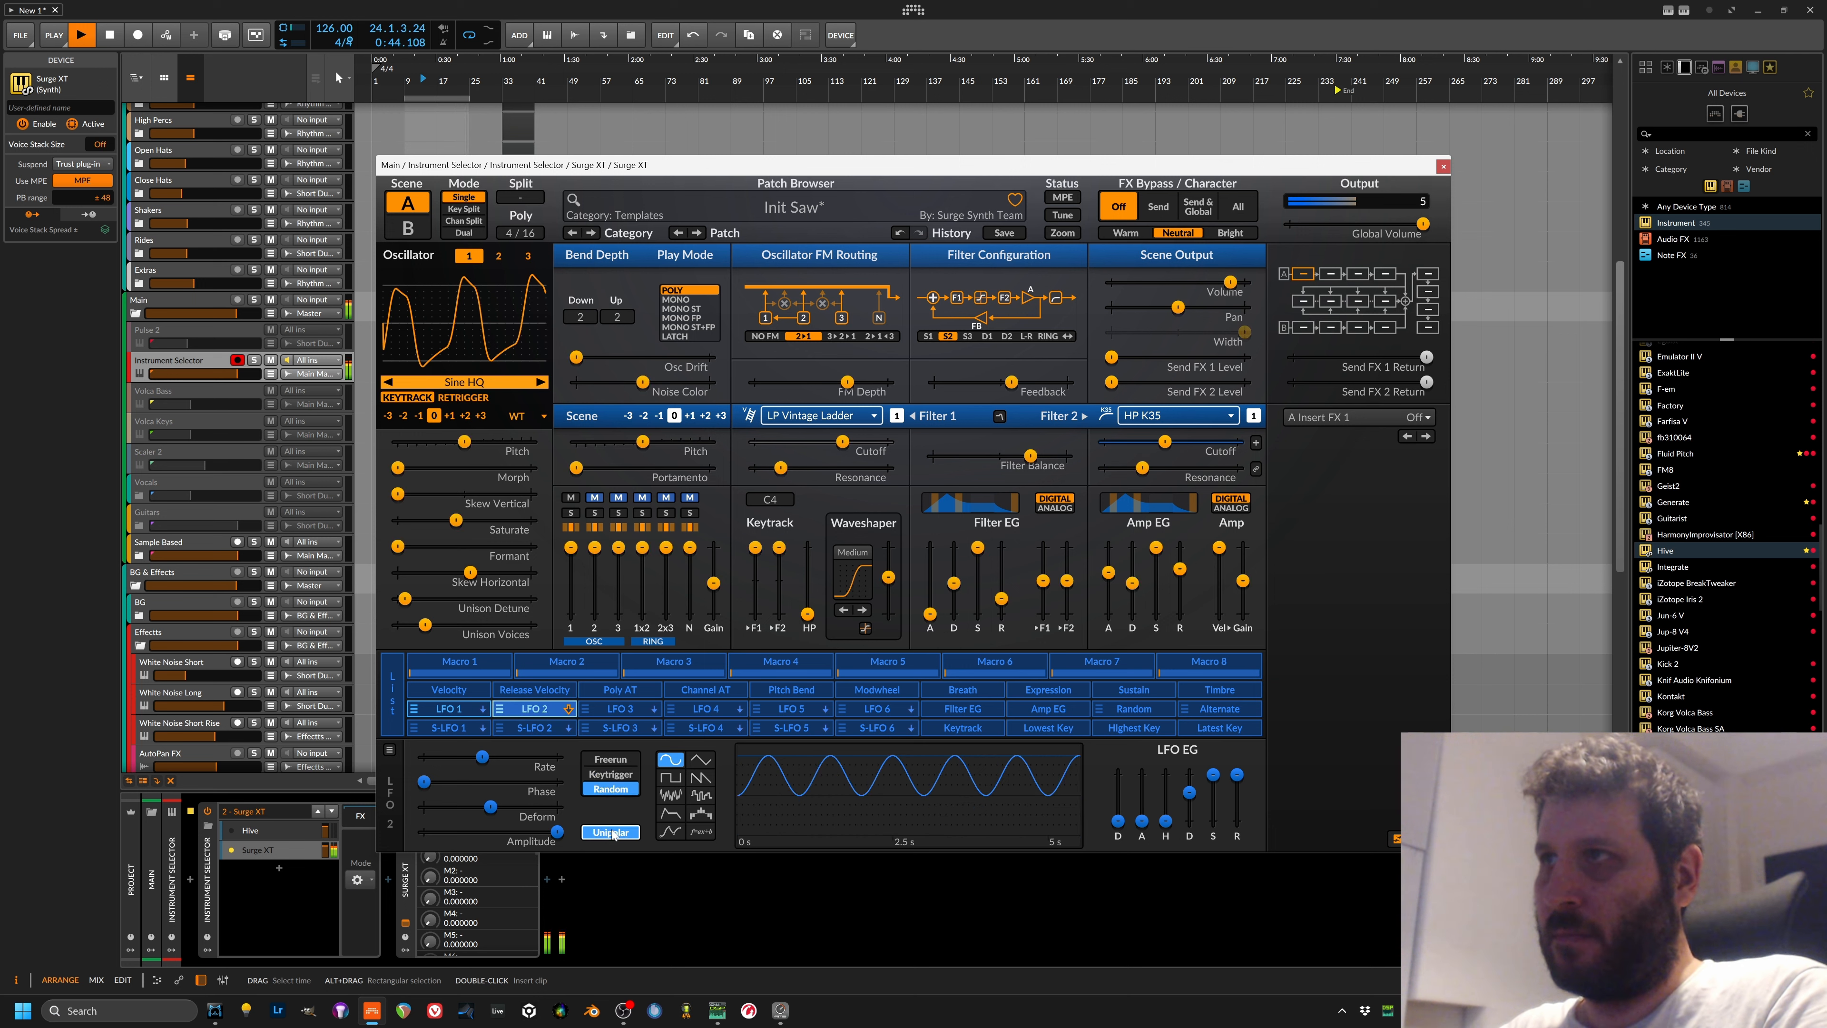
left_click(543, 707)
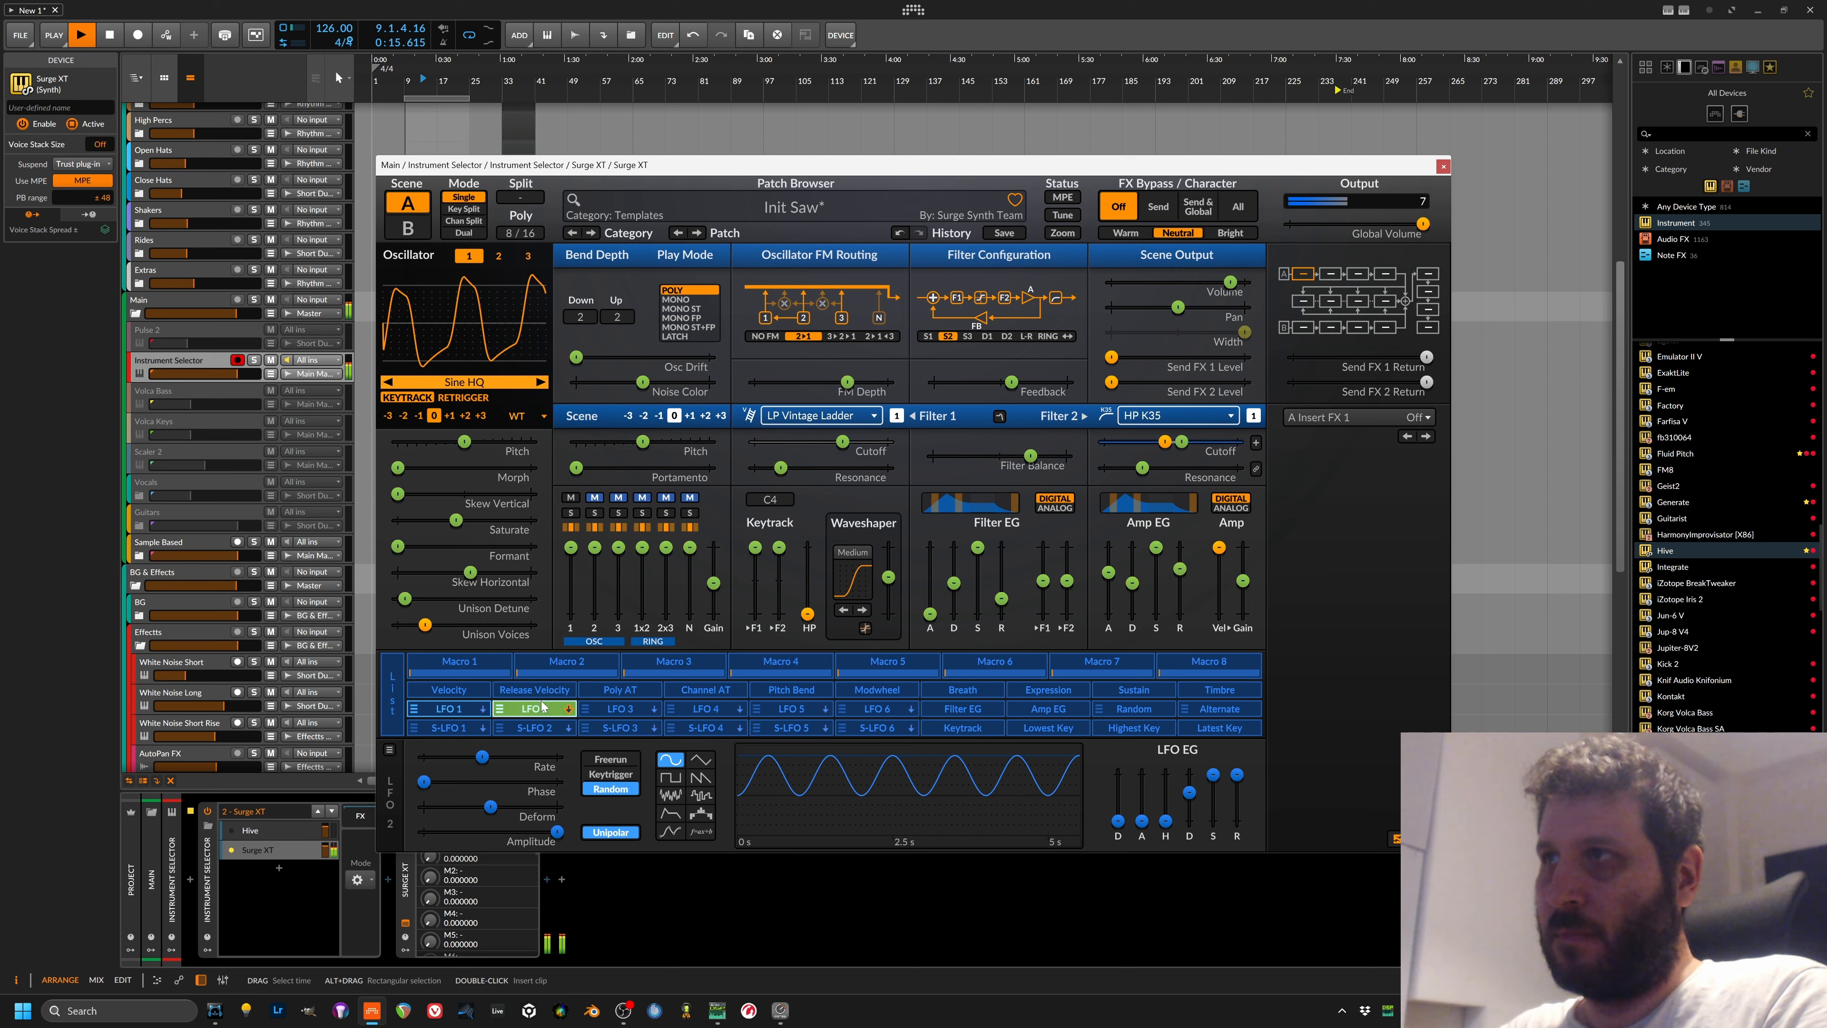
left_click(543, 708)
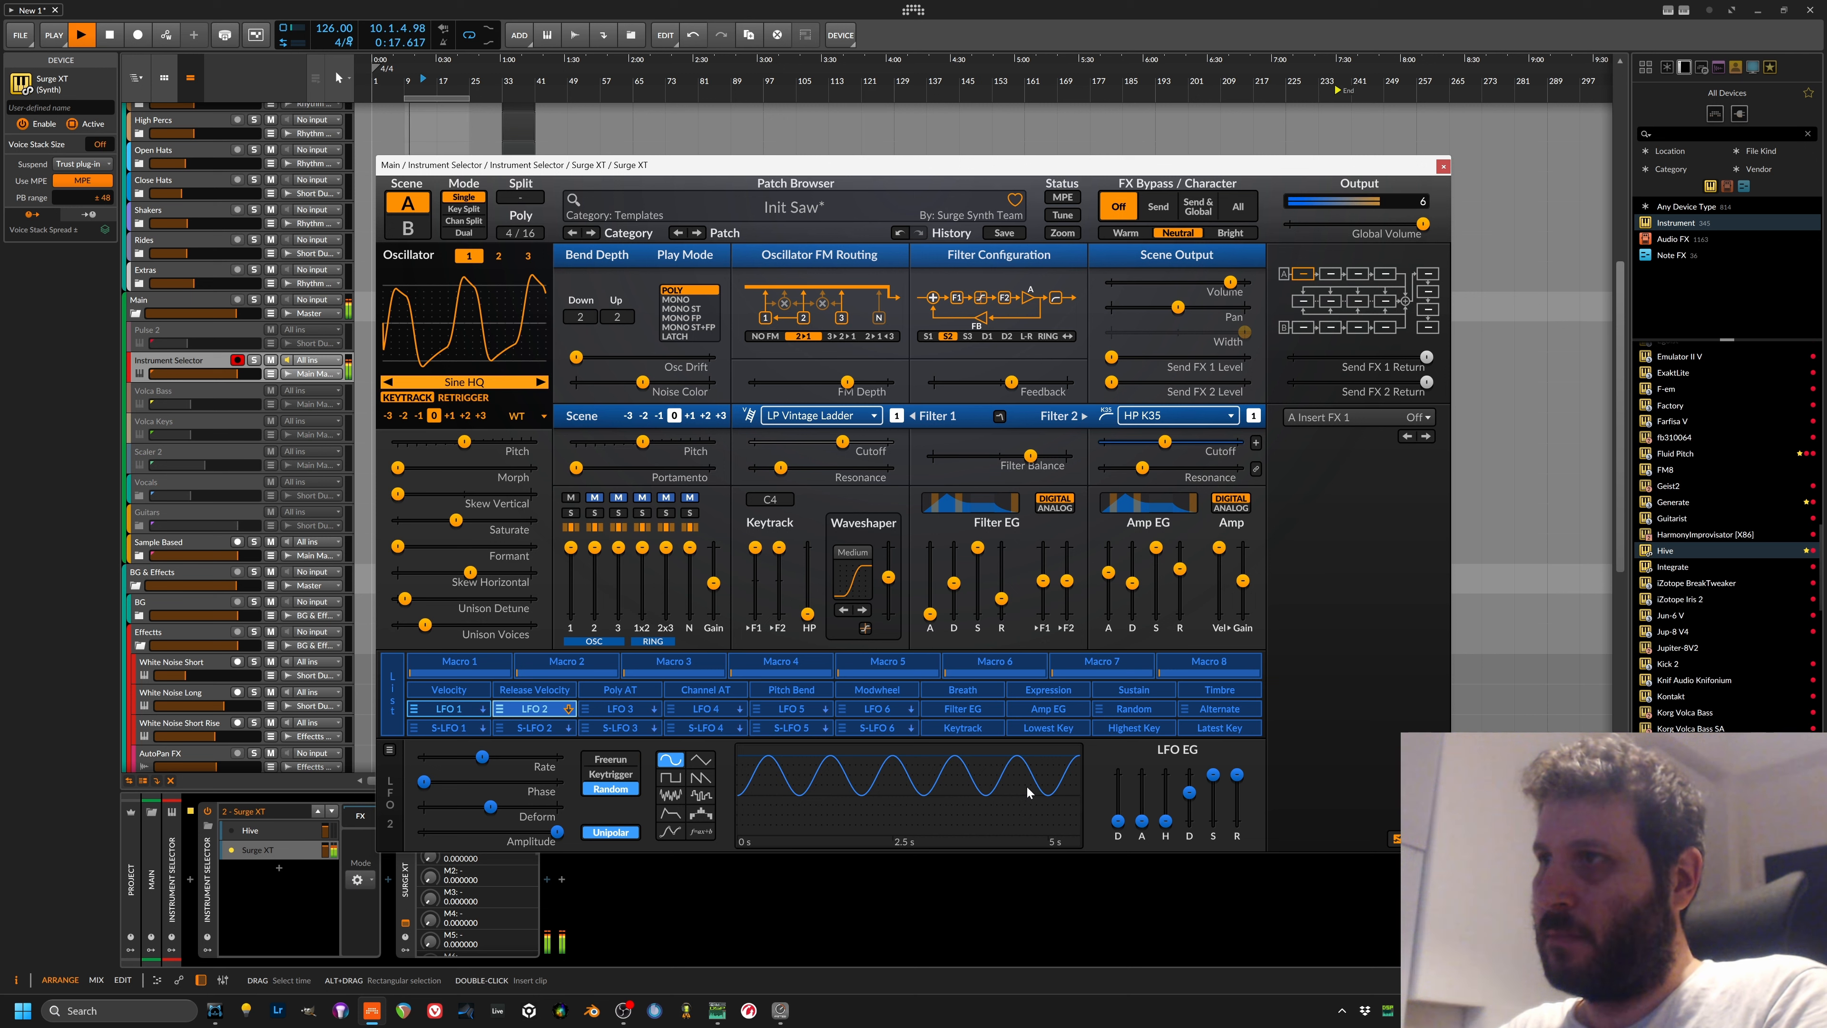
mouse_move(1142, 821)
left_mouse_down()
mouse_move(1143, 787)
mouse_move(1138, 855)
left_mouse_up()
left_click_drag(1142, 787, 1238, 783)
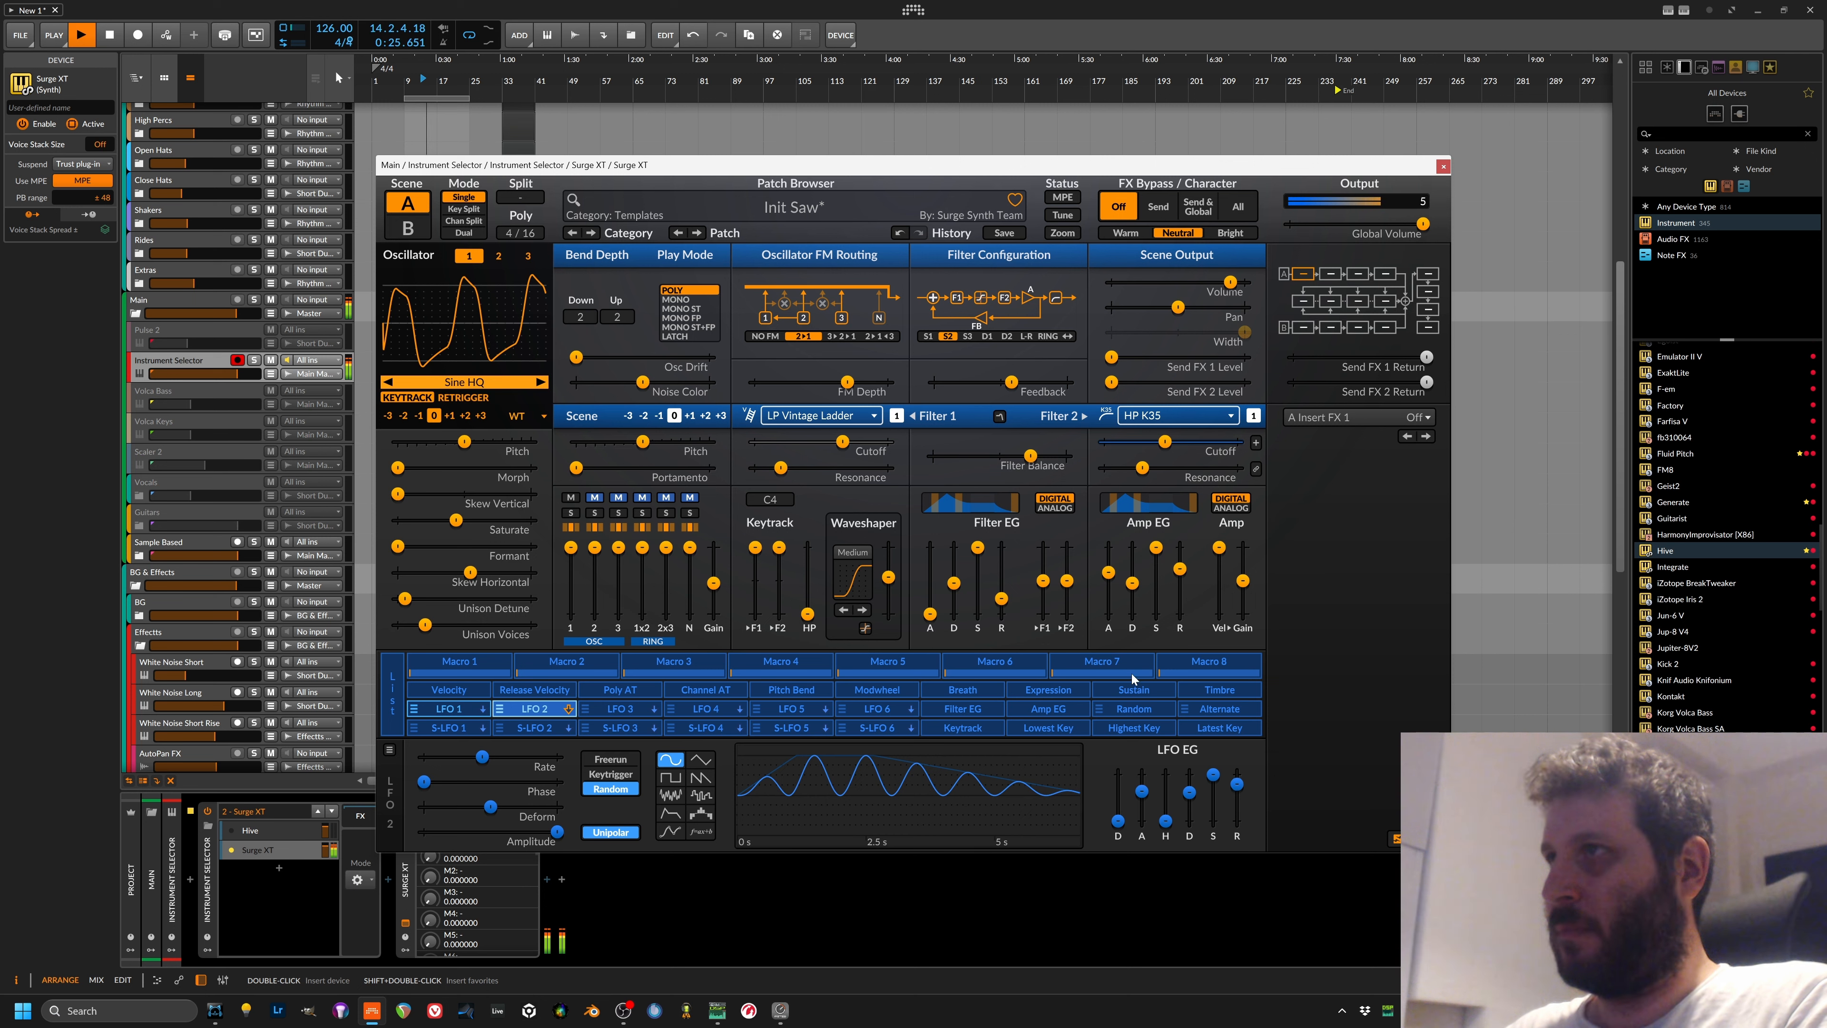
Step: Adjust the attack of LFO 1's envelope, set its release to 3.387 s, and close the Surge XT window
left_click(449, 709)
left_click_drag(1142, 806, 1239, 812)
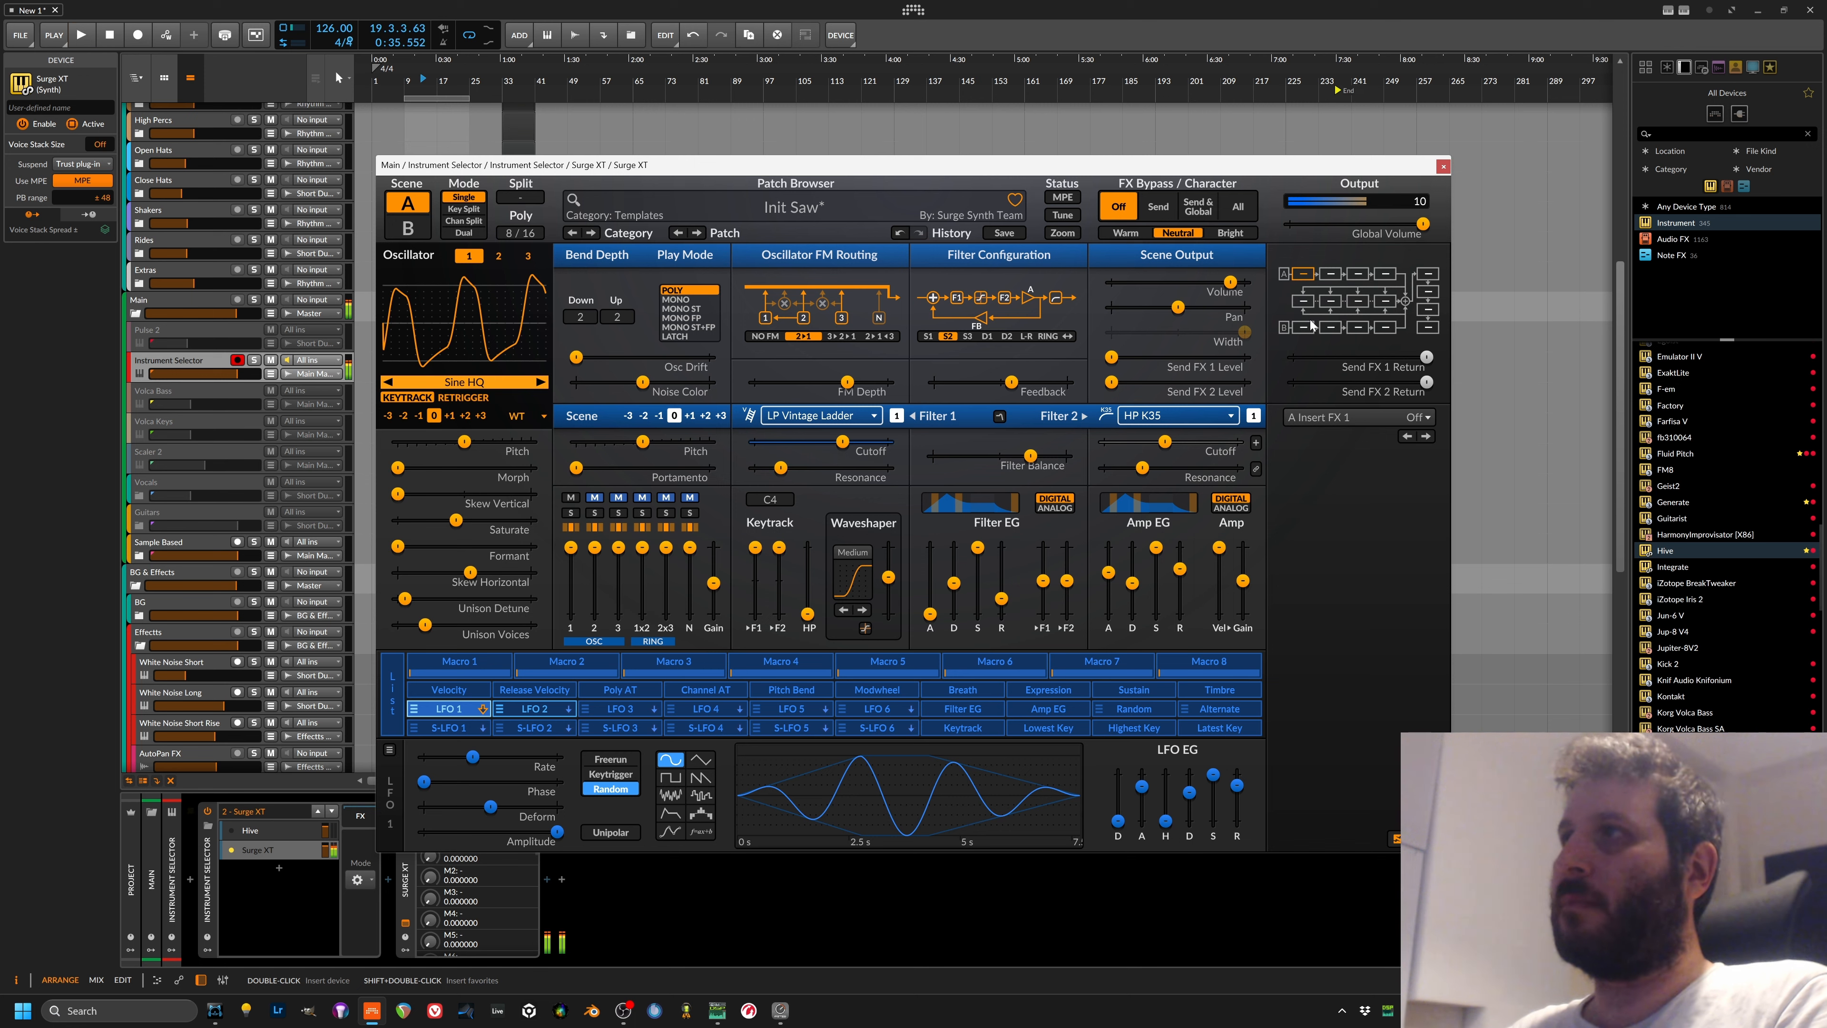
left_click(1350, 422)
mouse_move(1318, 465)
left_click(1448, 172)
left_click(1443, 168)
Step: Add a third layer to the Instrument Selector and load Aparillo into it
left_click(287, 850)
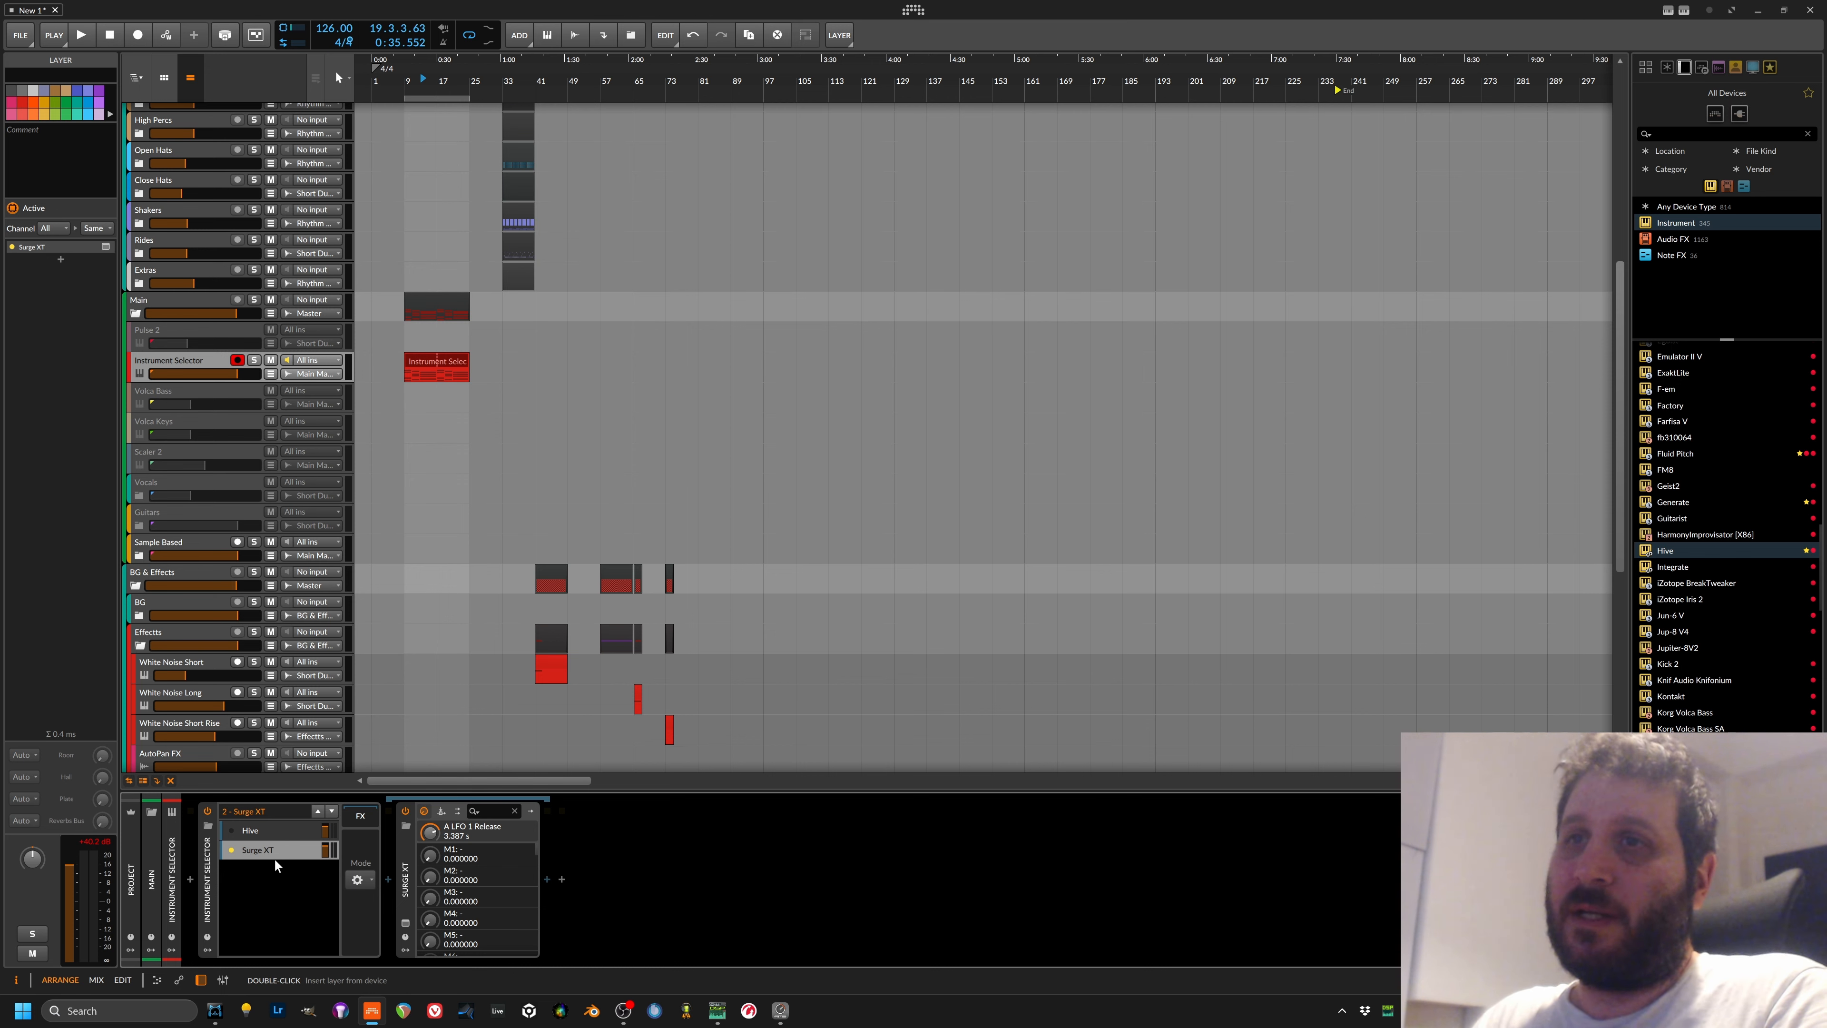
left_click(277, 870)
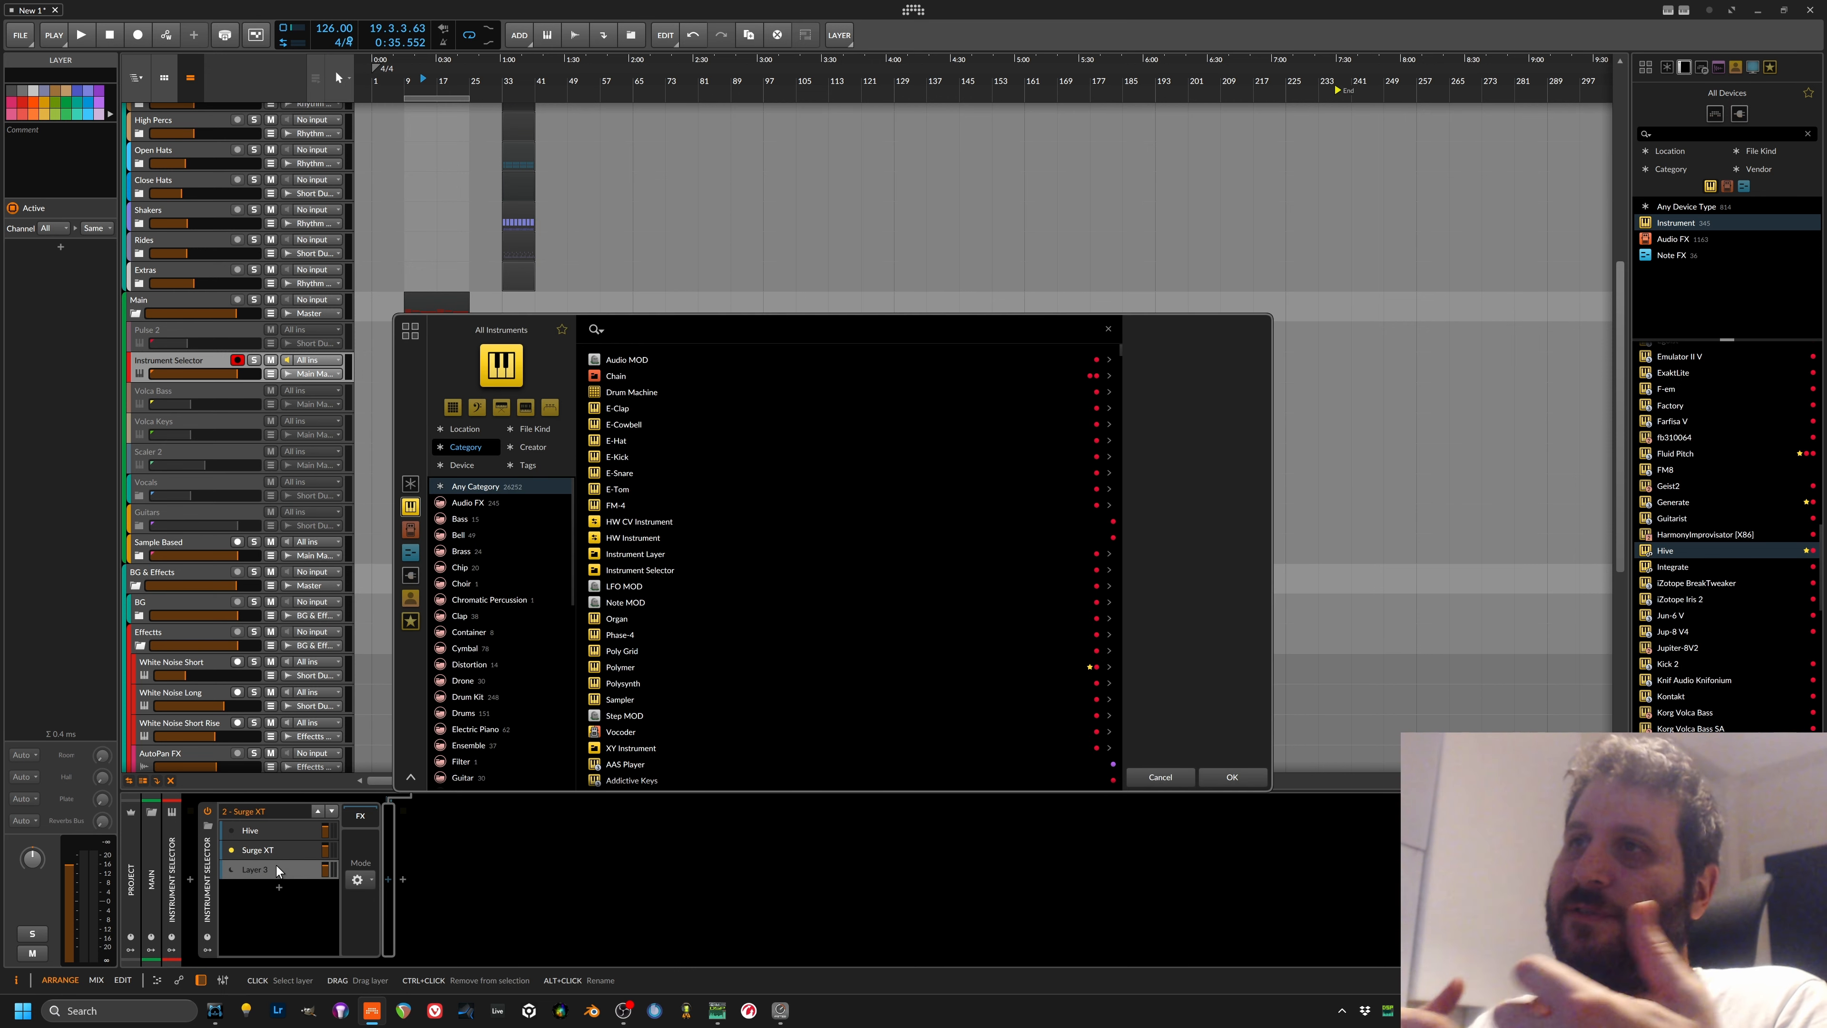
scroll(726, 608, "down", 10)
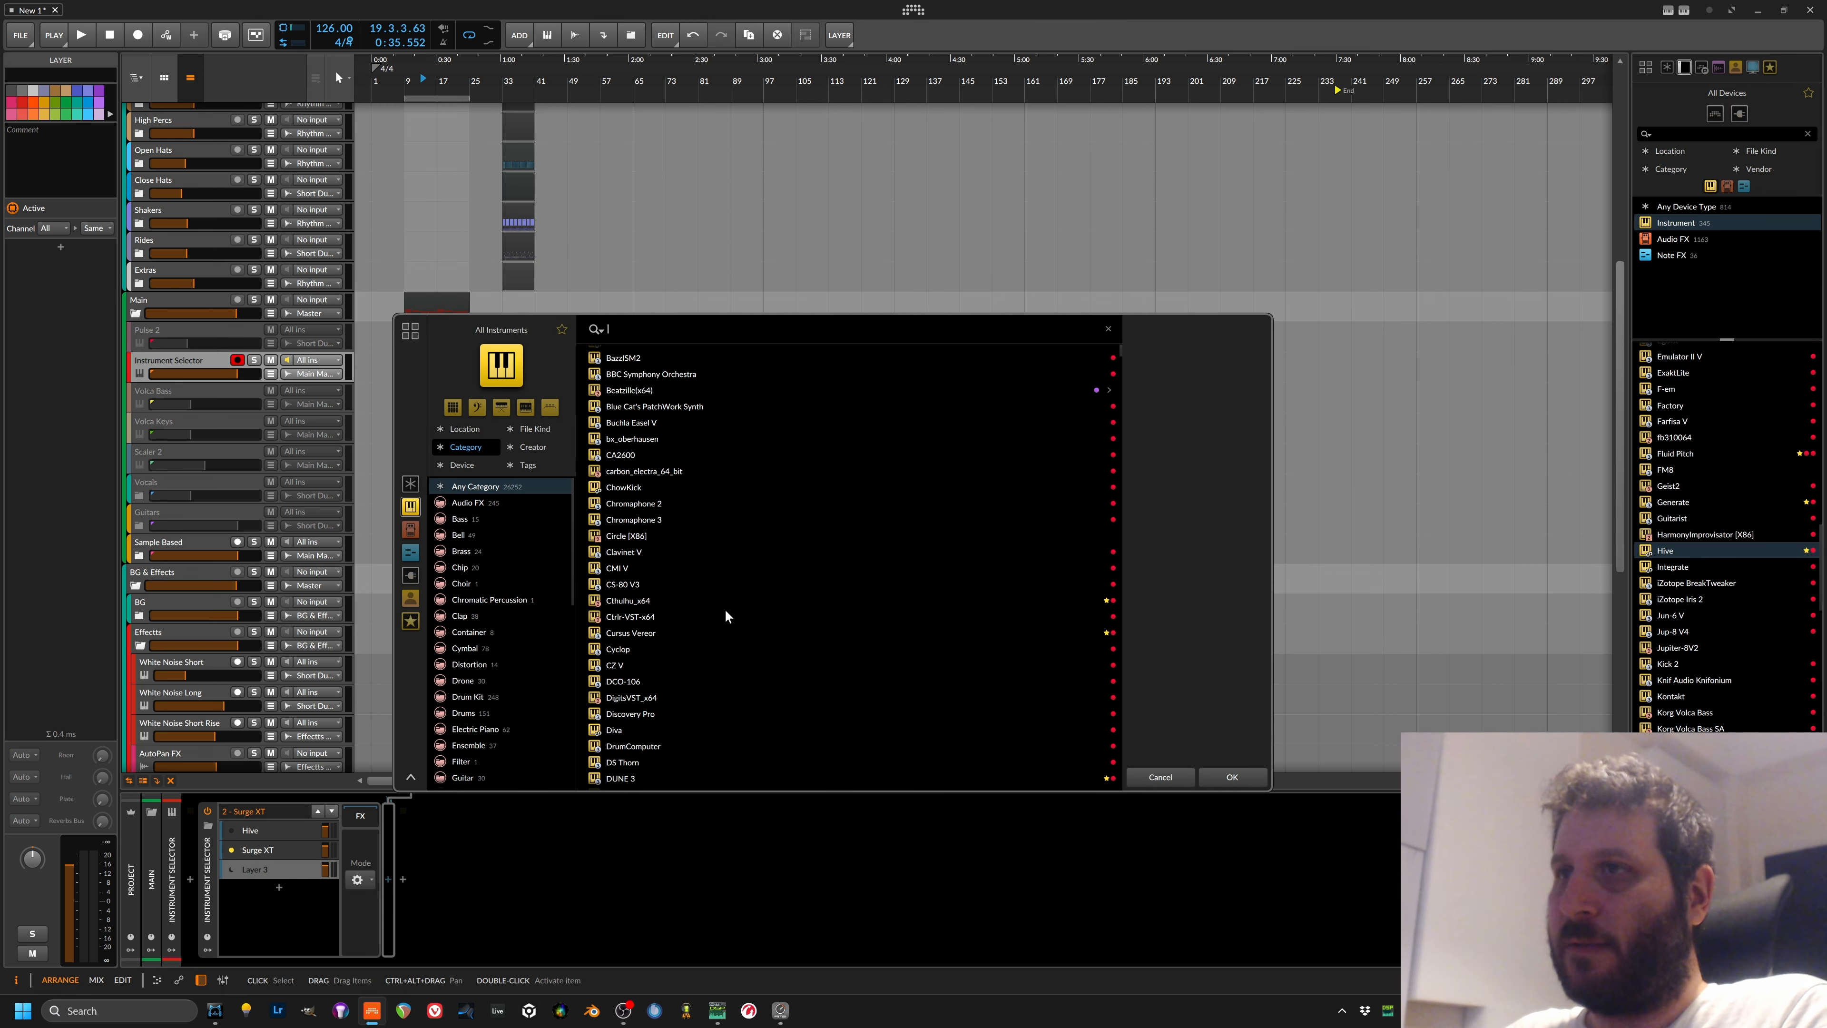
type("apa")
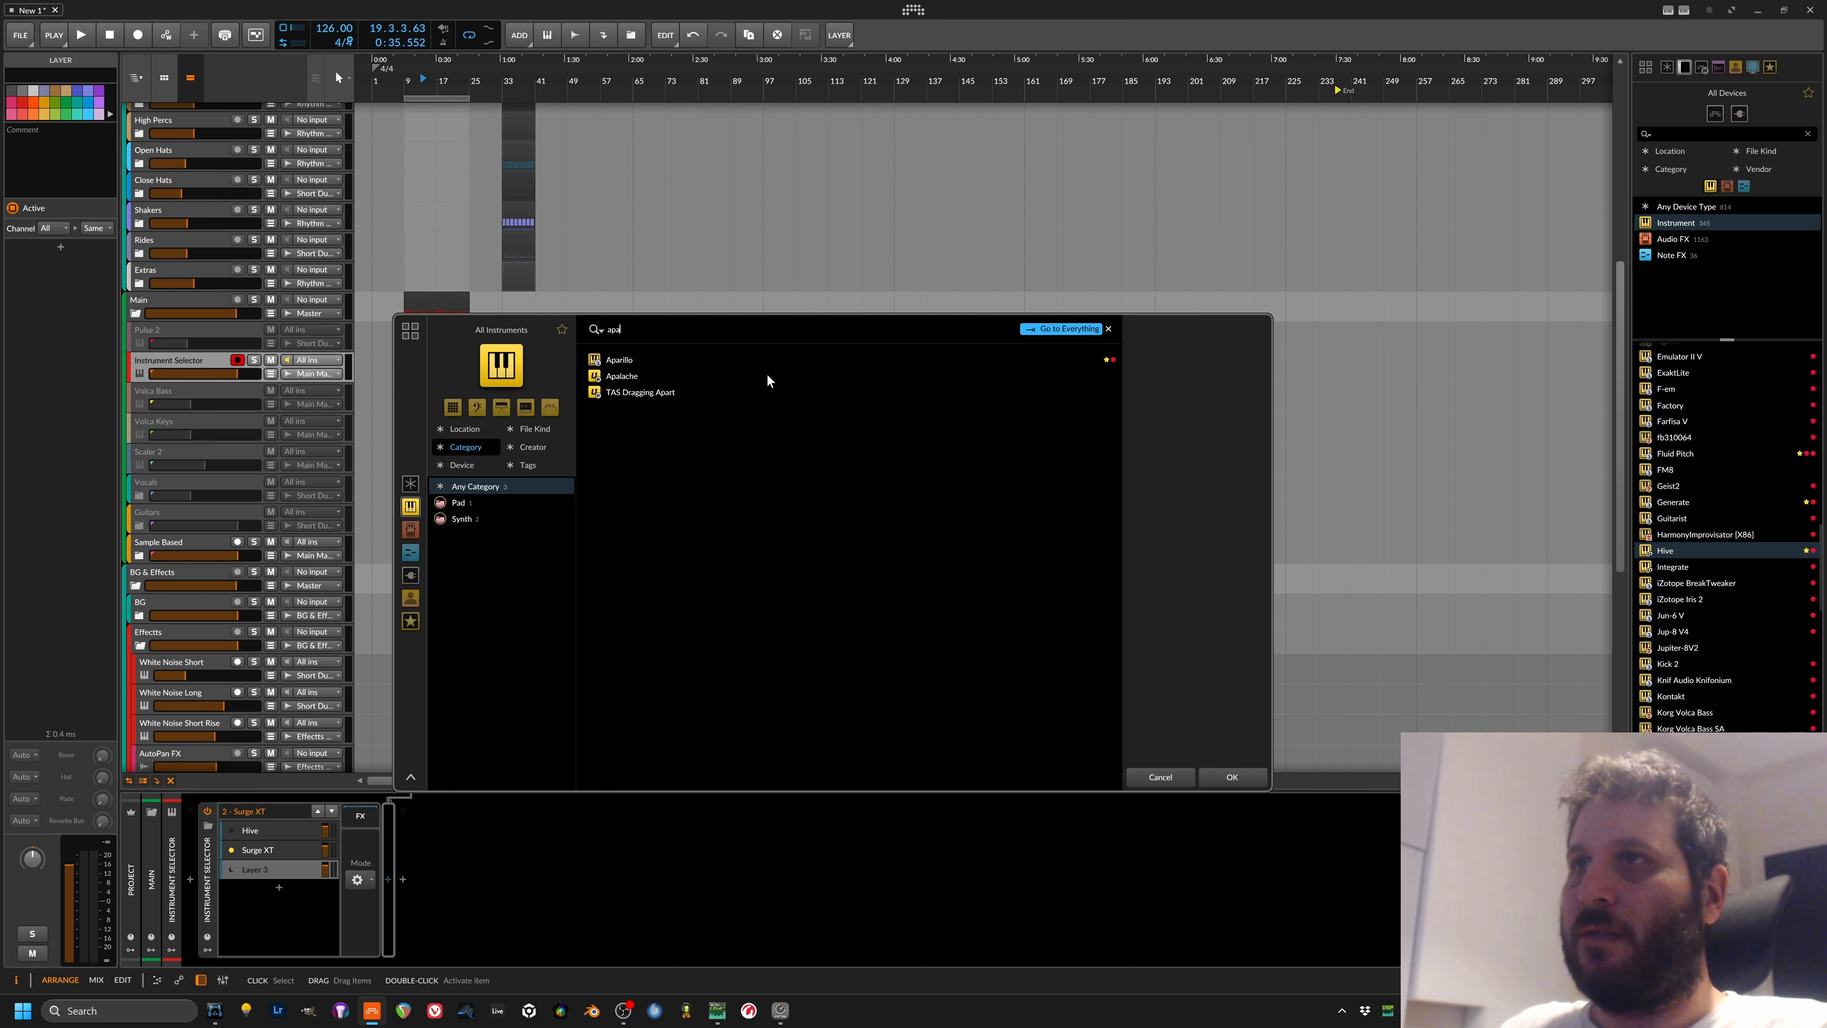
double_click(765, 360)
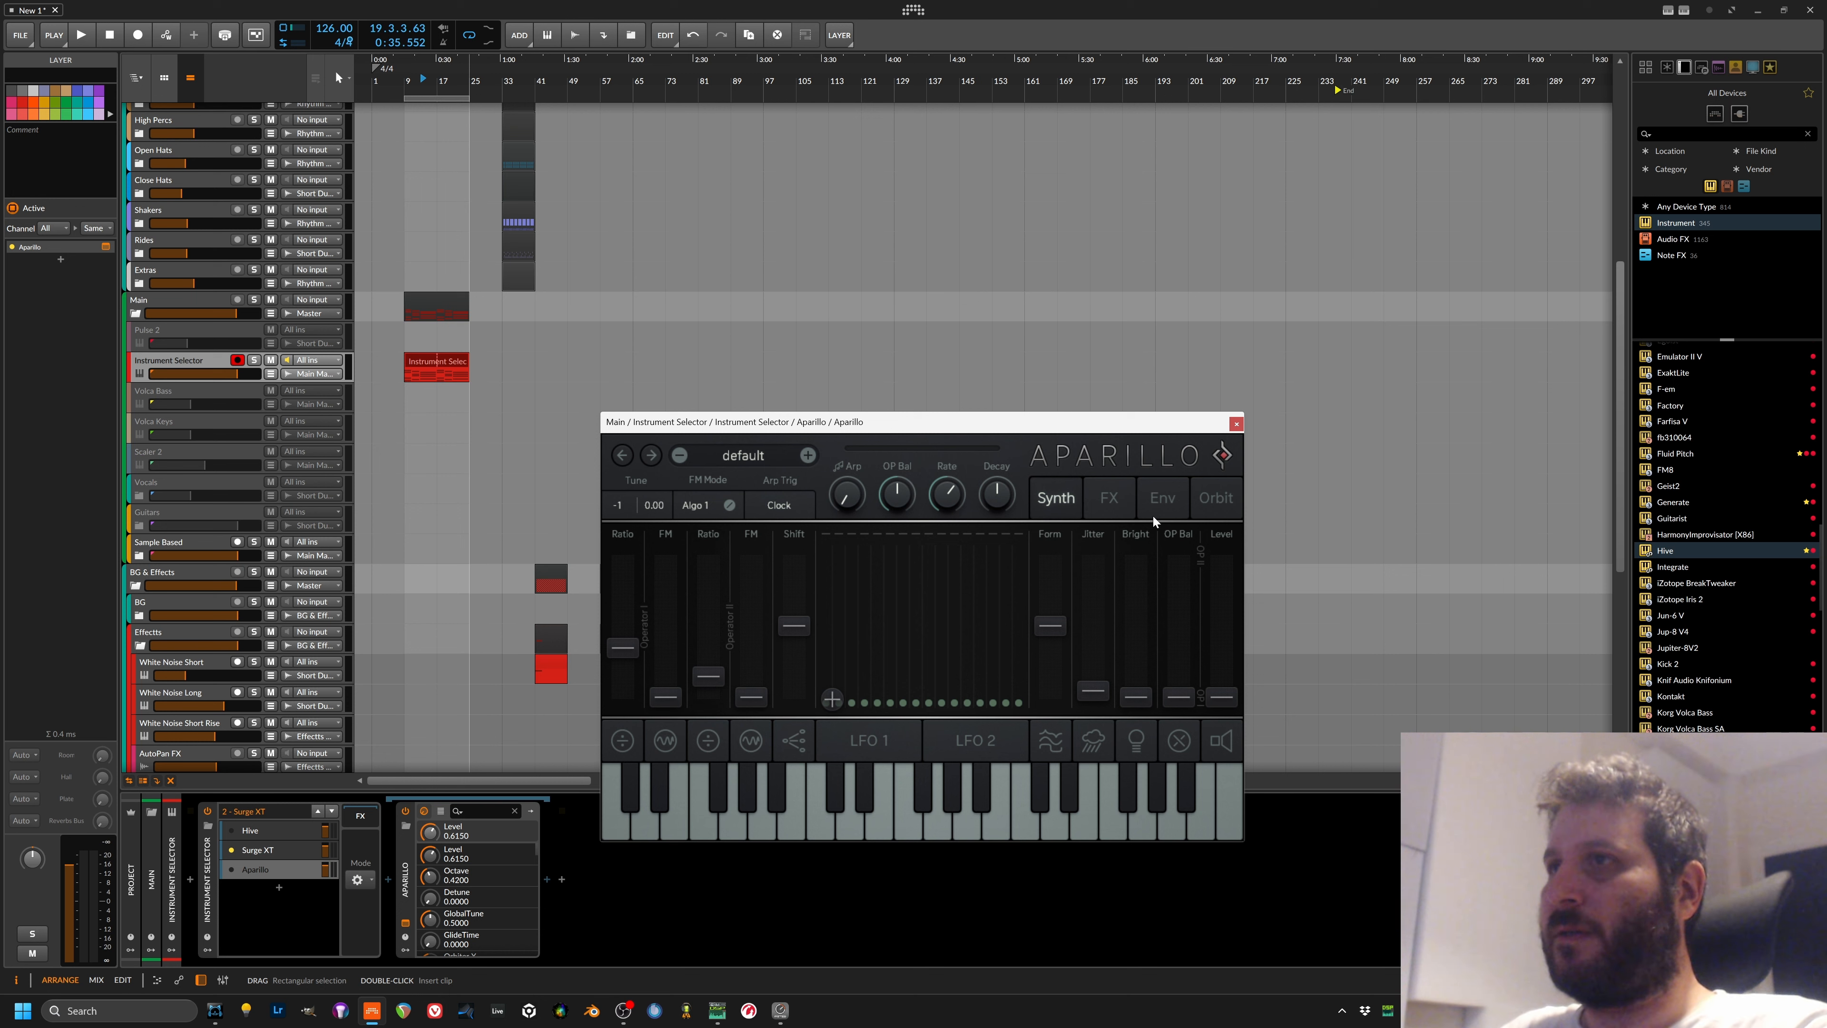
left_click_drag(953, 495, 959, 484)
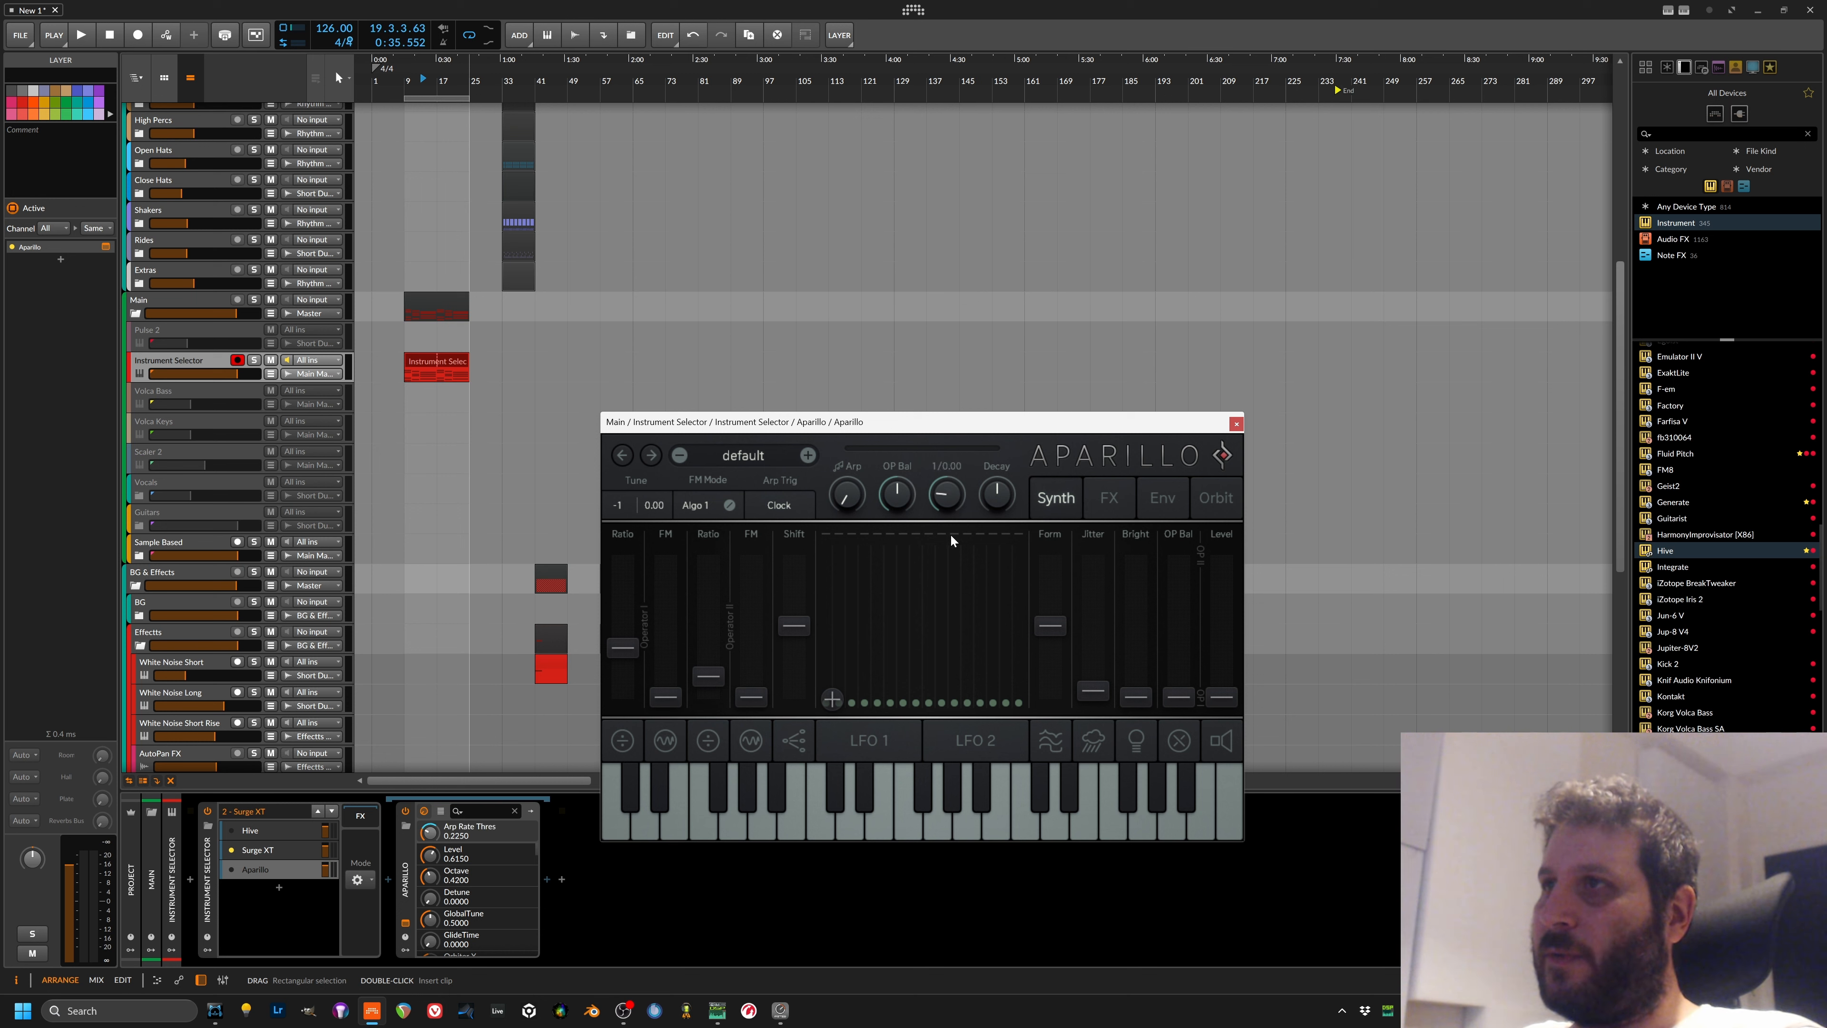
left_click_drag(853, 472, 871, 374)
left_click_drag(948, 496, 951, 533)
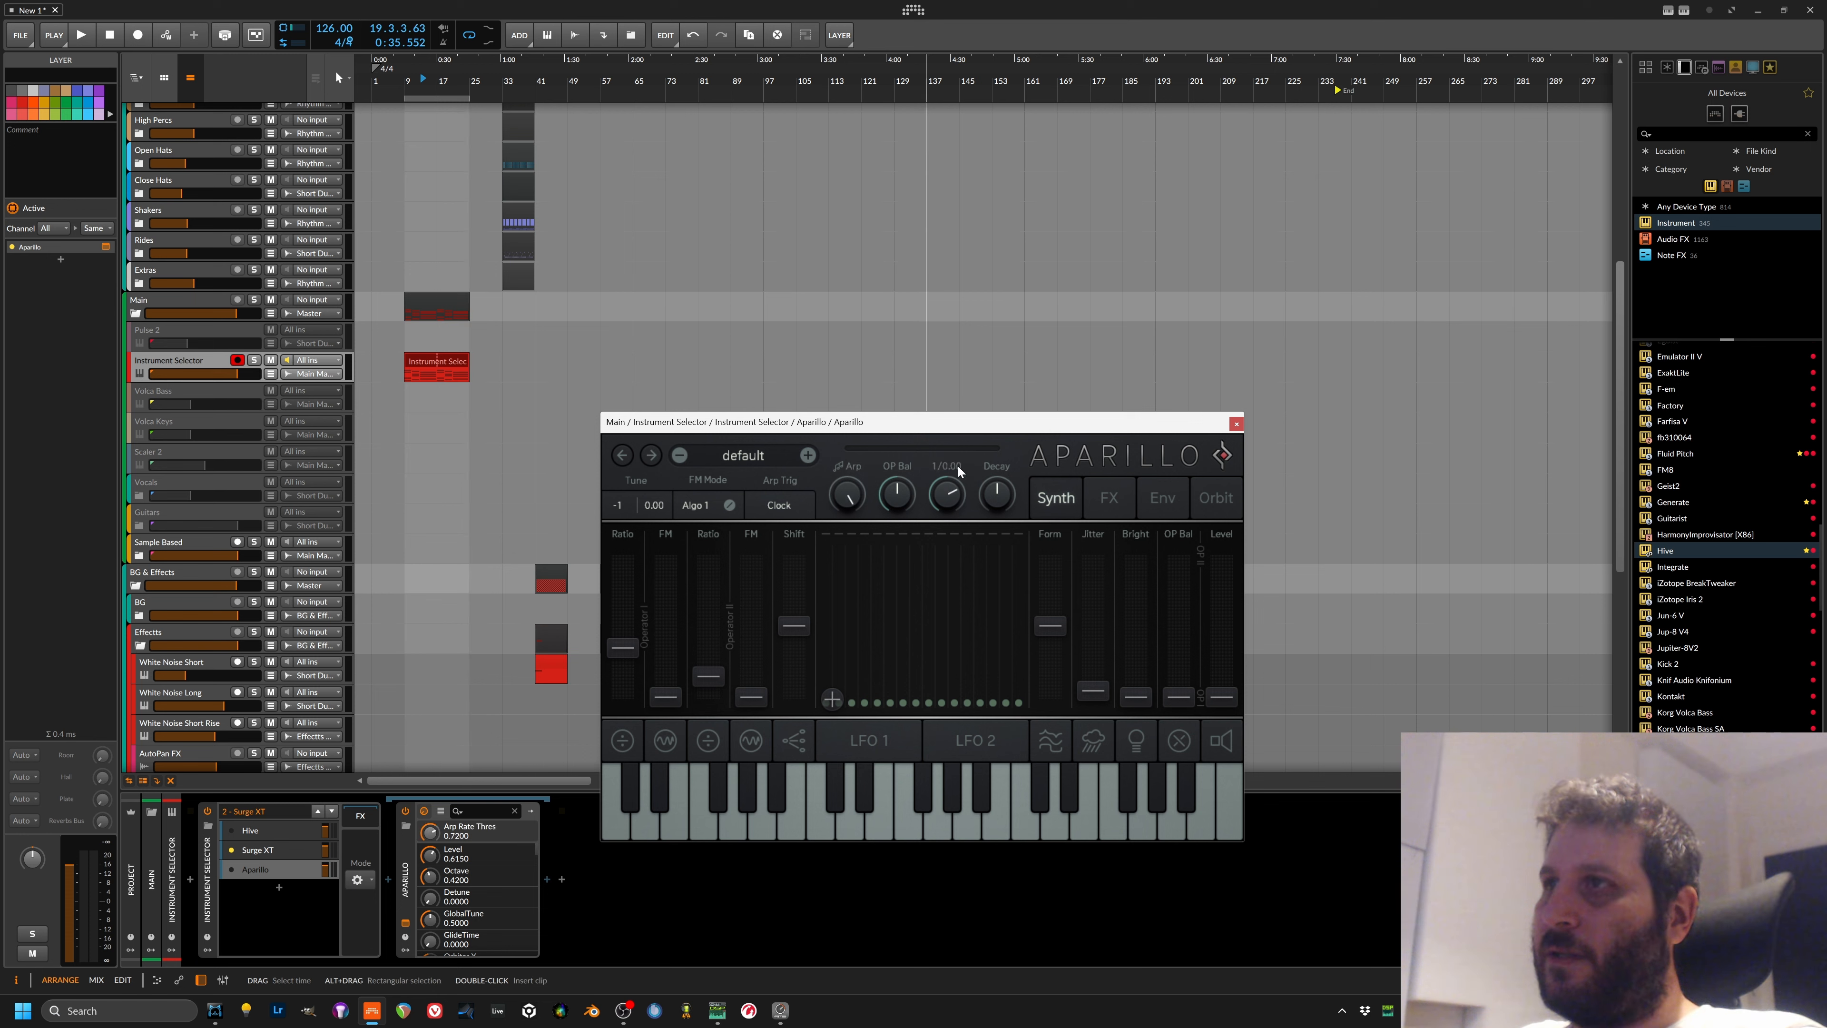
Step: Load Aparillo's Init patch and start playback of the chord clip
left_click(809, 735)
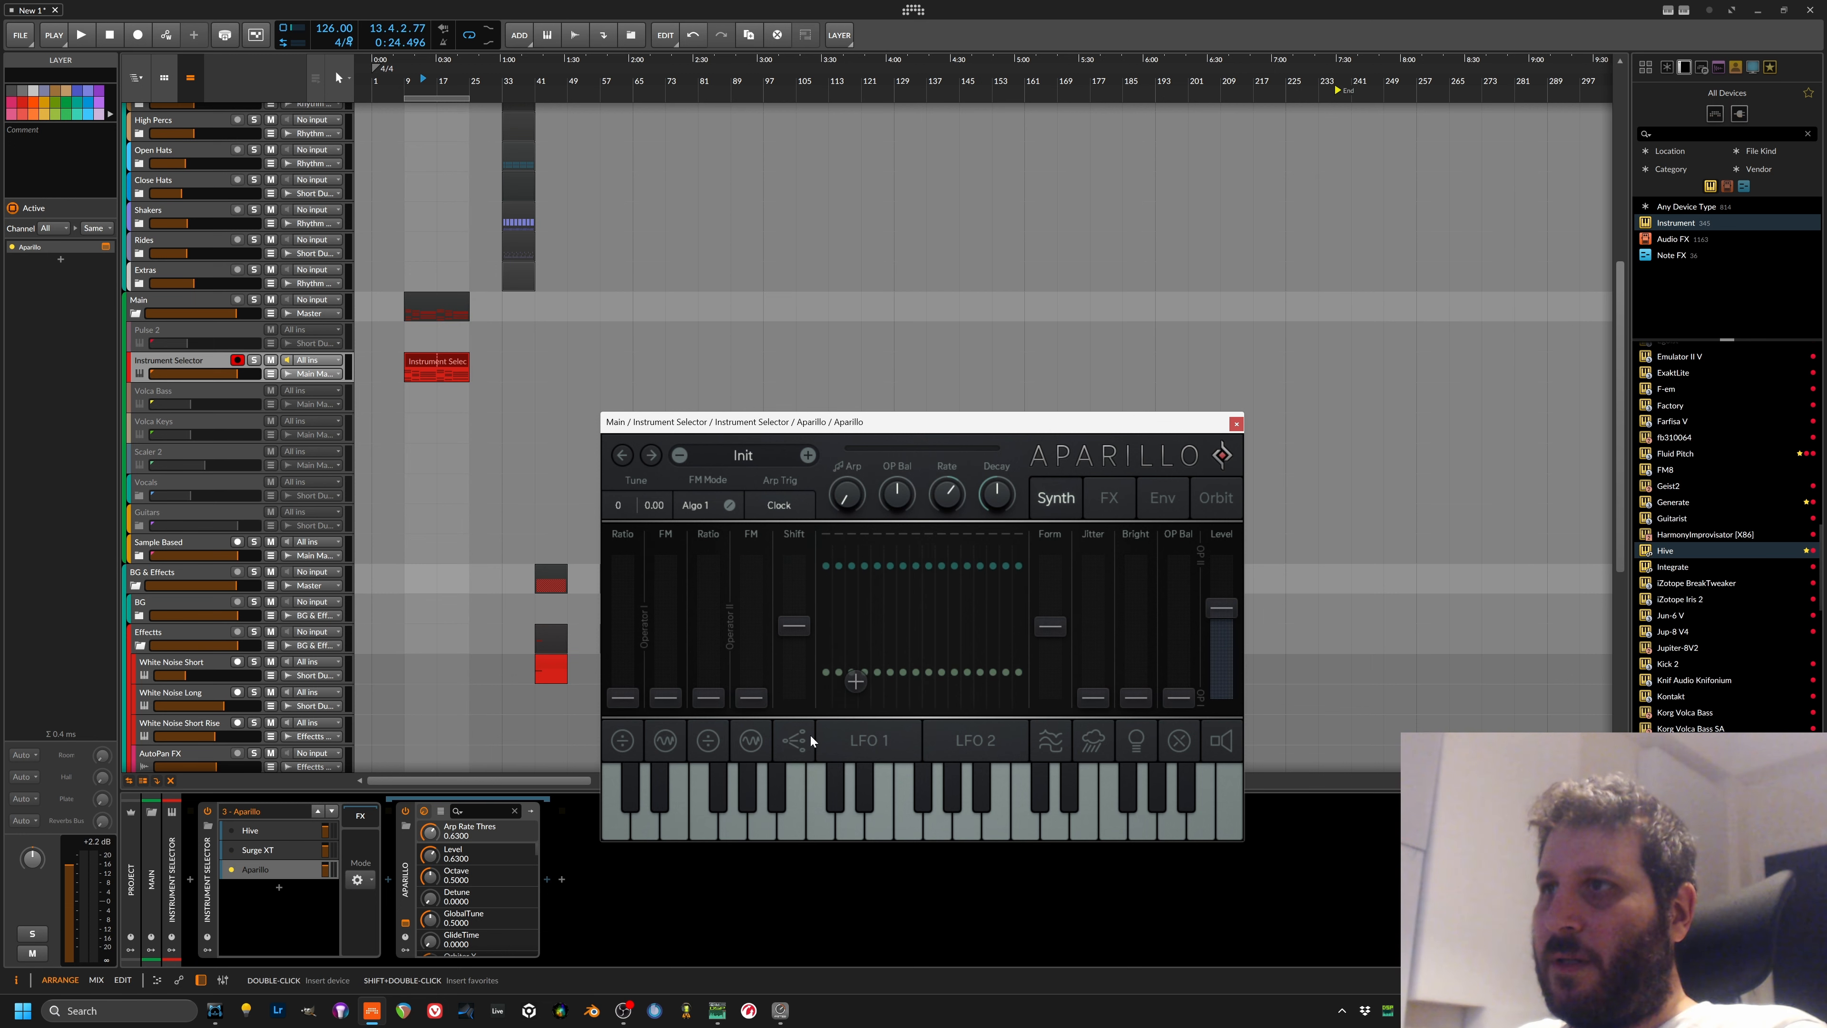
key("space")
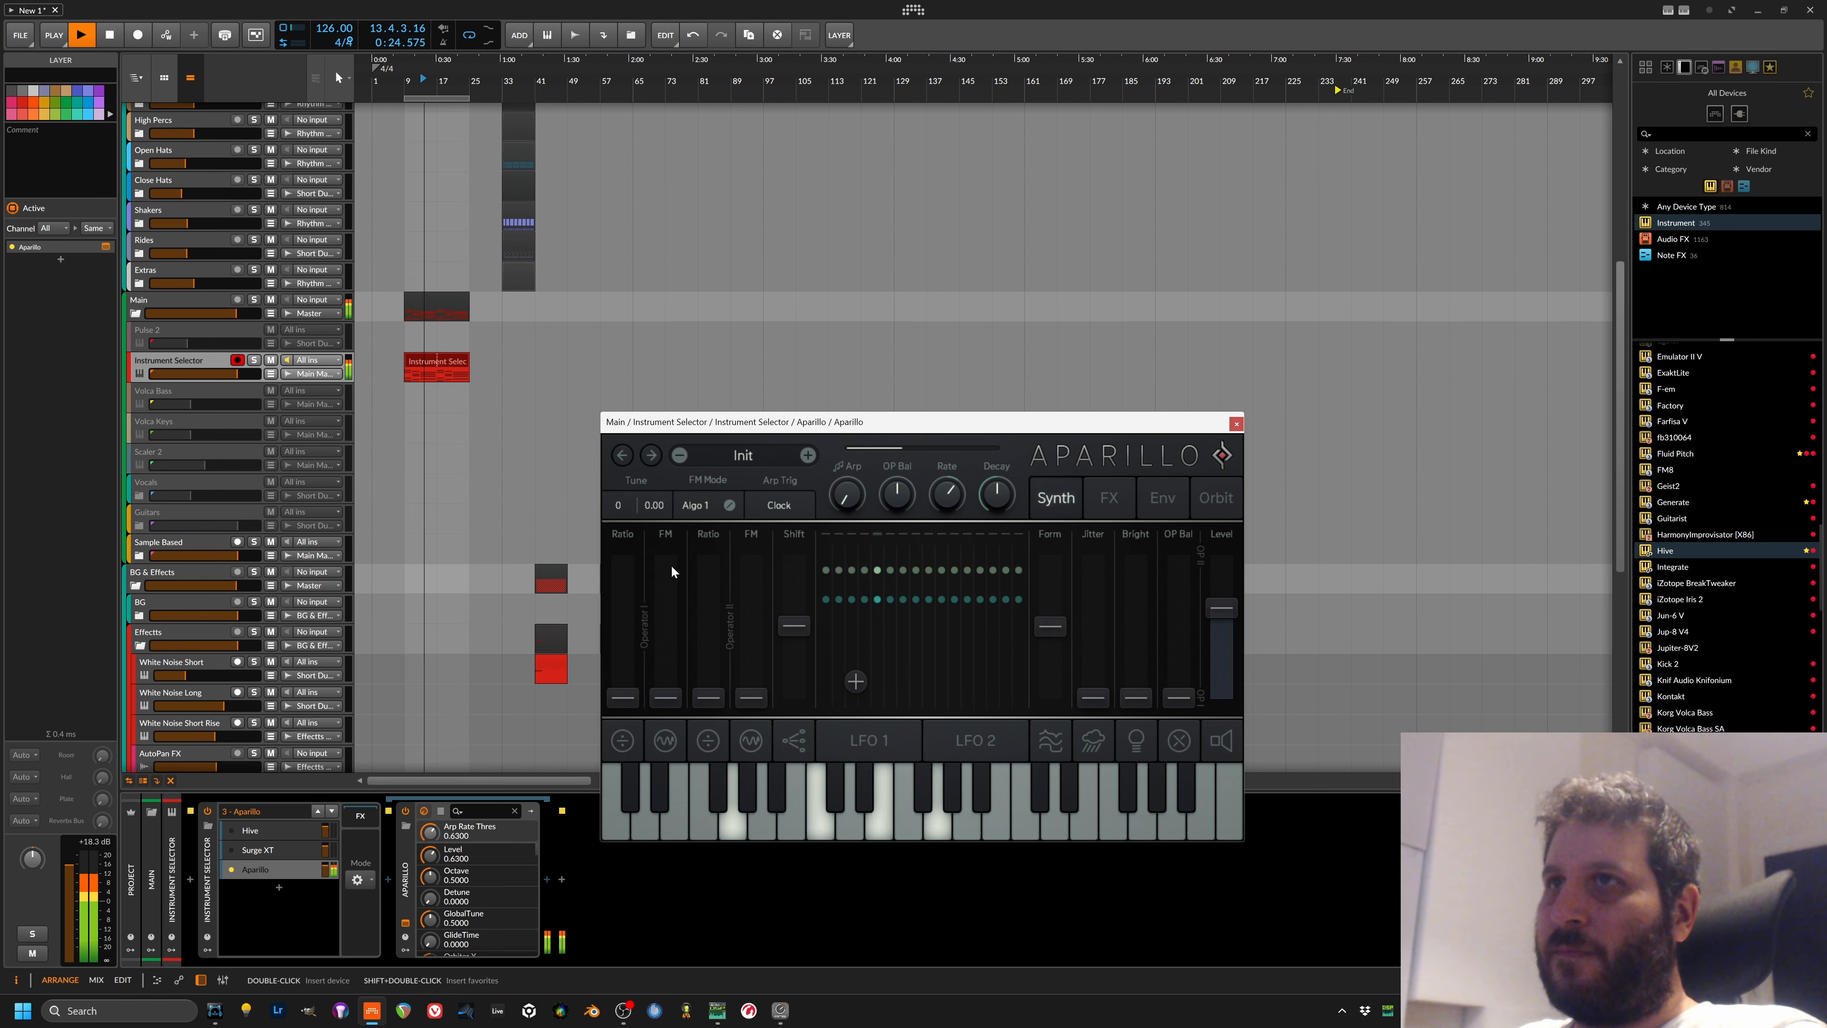
key("space")
key("space")
Step: Turn Aparillo's Arp amount up fully and set the arp rate to 0.43
left_click_drag(848, 495, 925, 347)
mouse_move(943, 518)
left_mouse_down()
mouse_move(980, 441)
mouse_move(935, 505)
mouse_move(918, 497)
left_mouse_up()
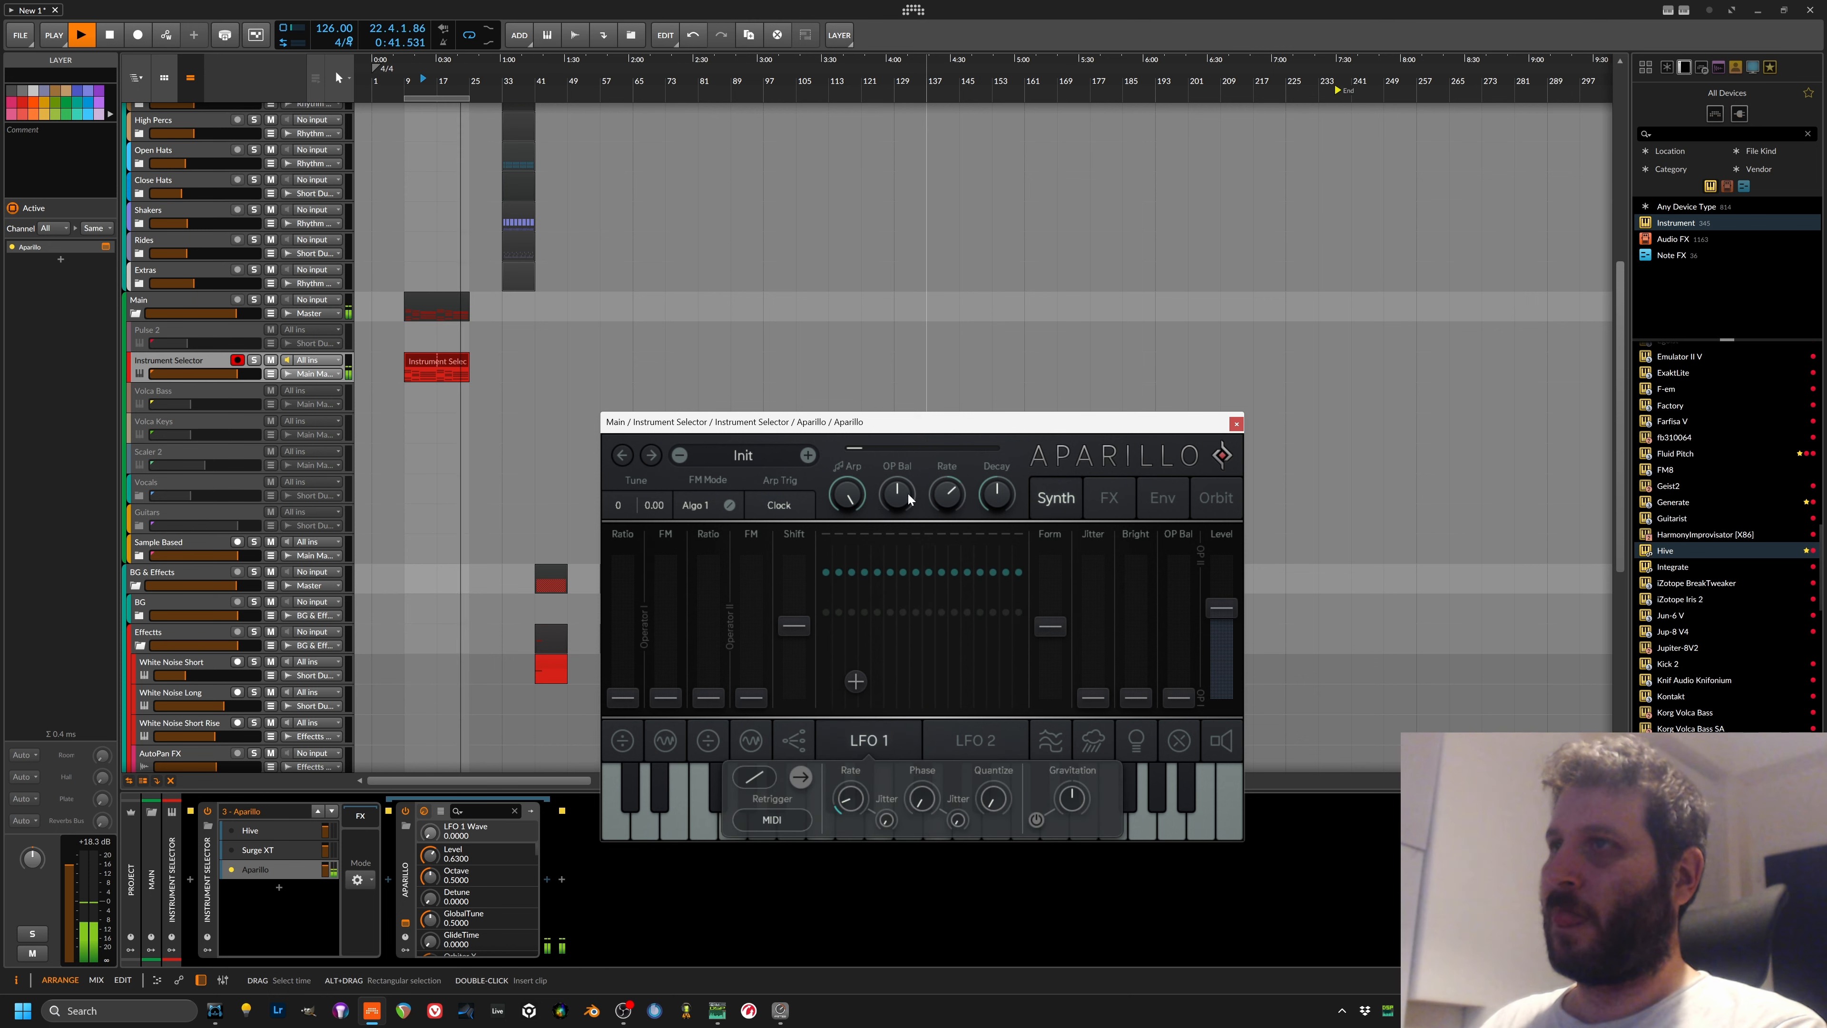
mouse_move(948, 508)
left_mouse_down()
mouse_move(947, 471)
mouse_move(947, 515)
mouse_move(947, 487)
left_mouse_up()
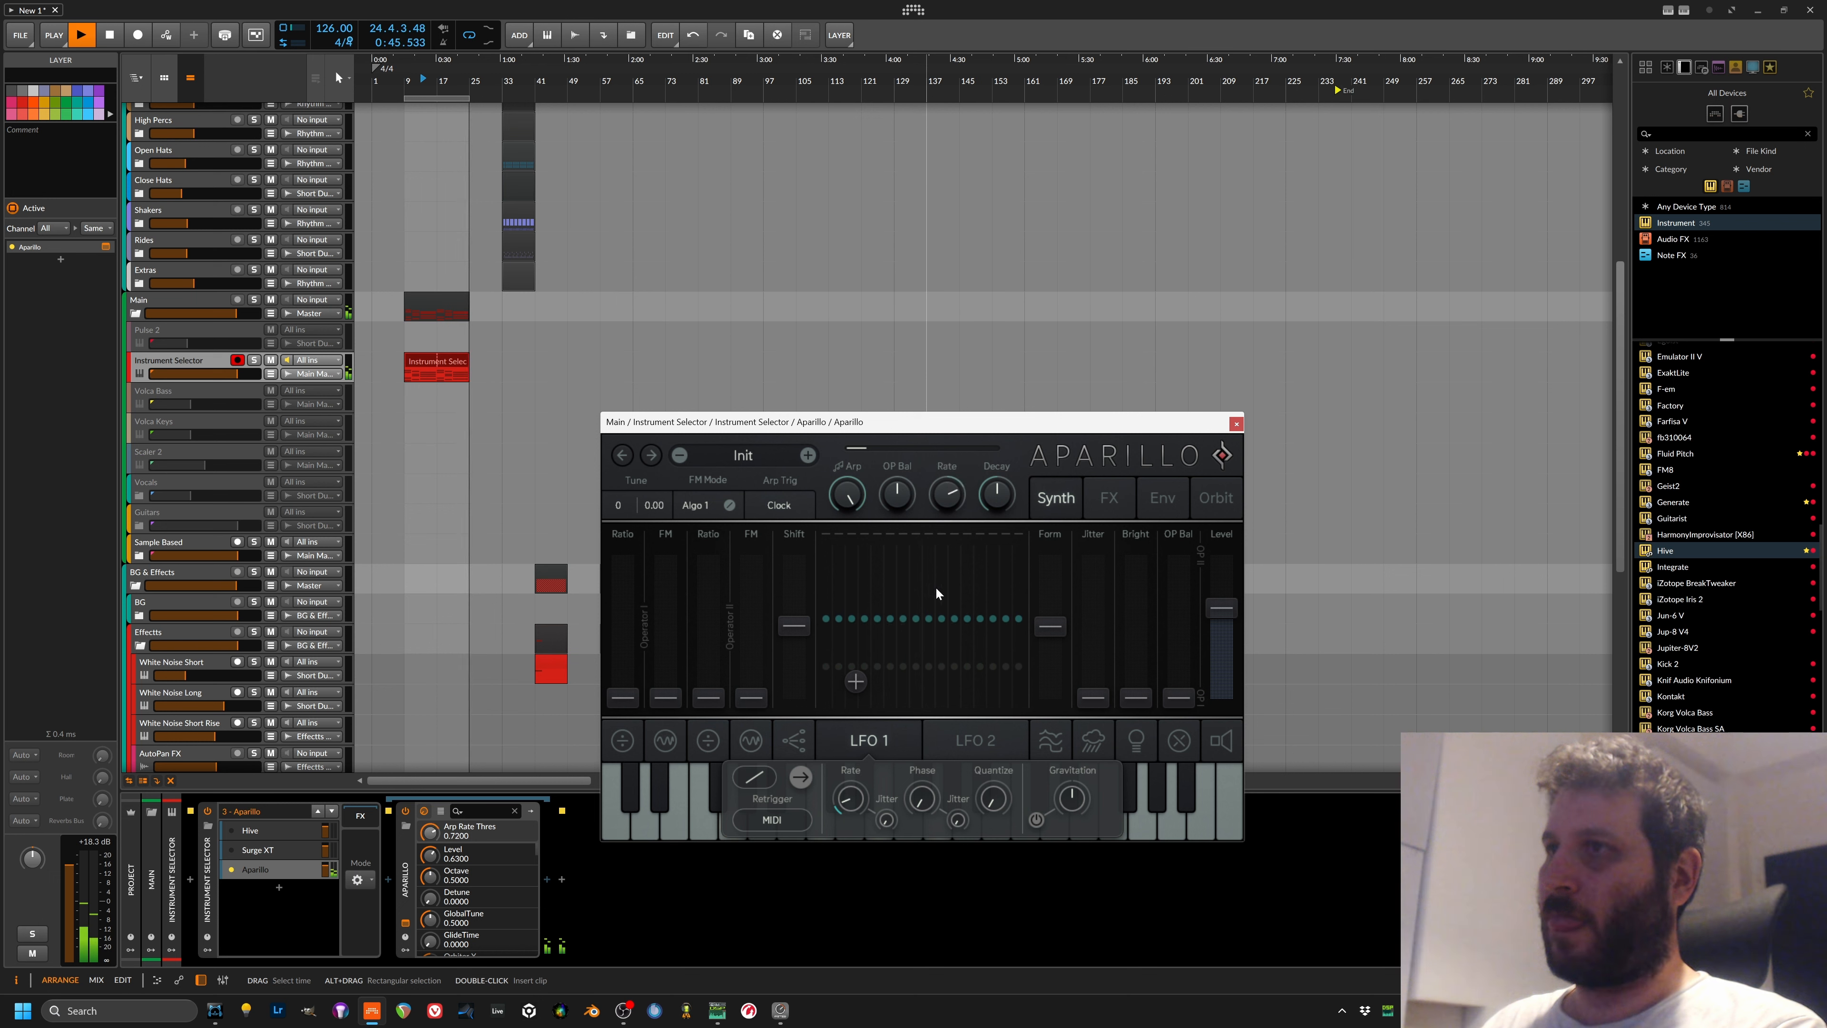
left_click(876, 733)
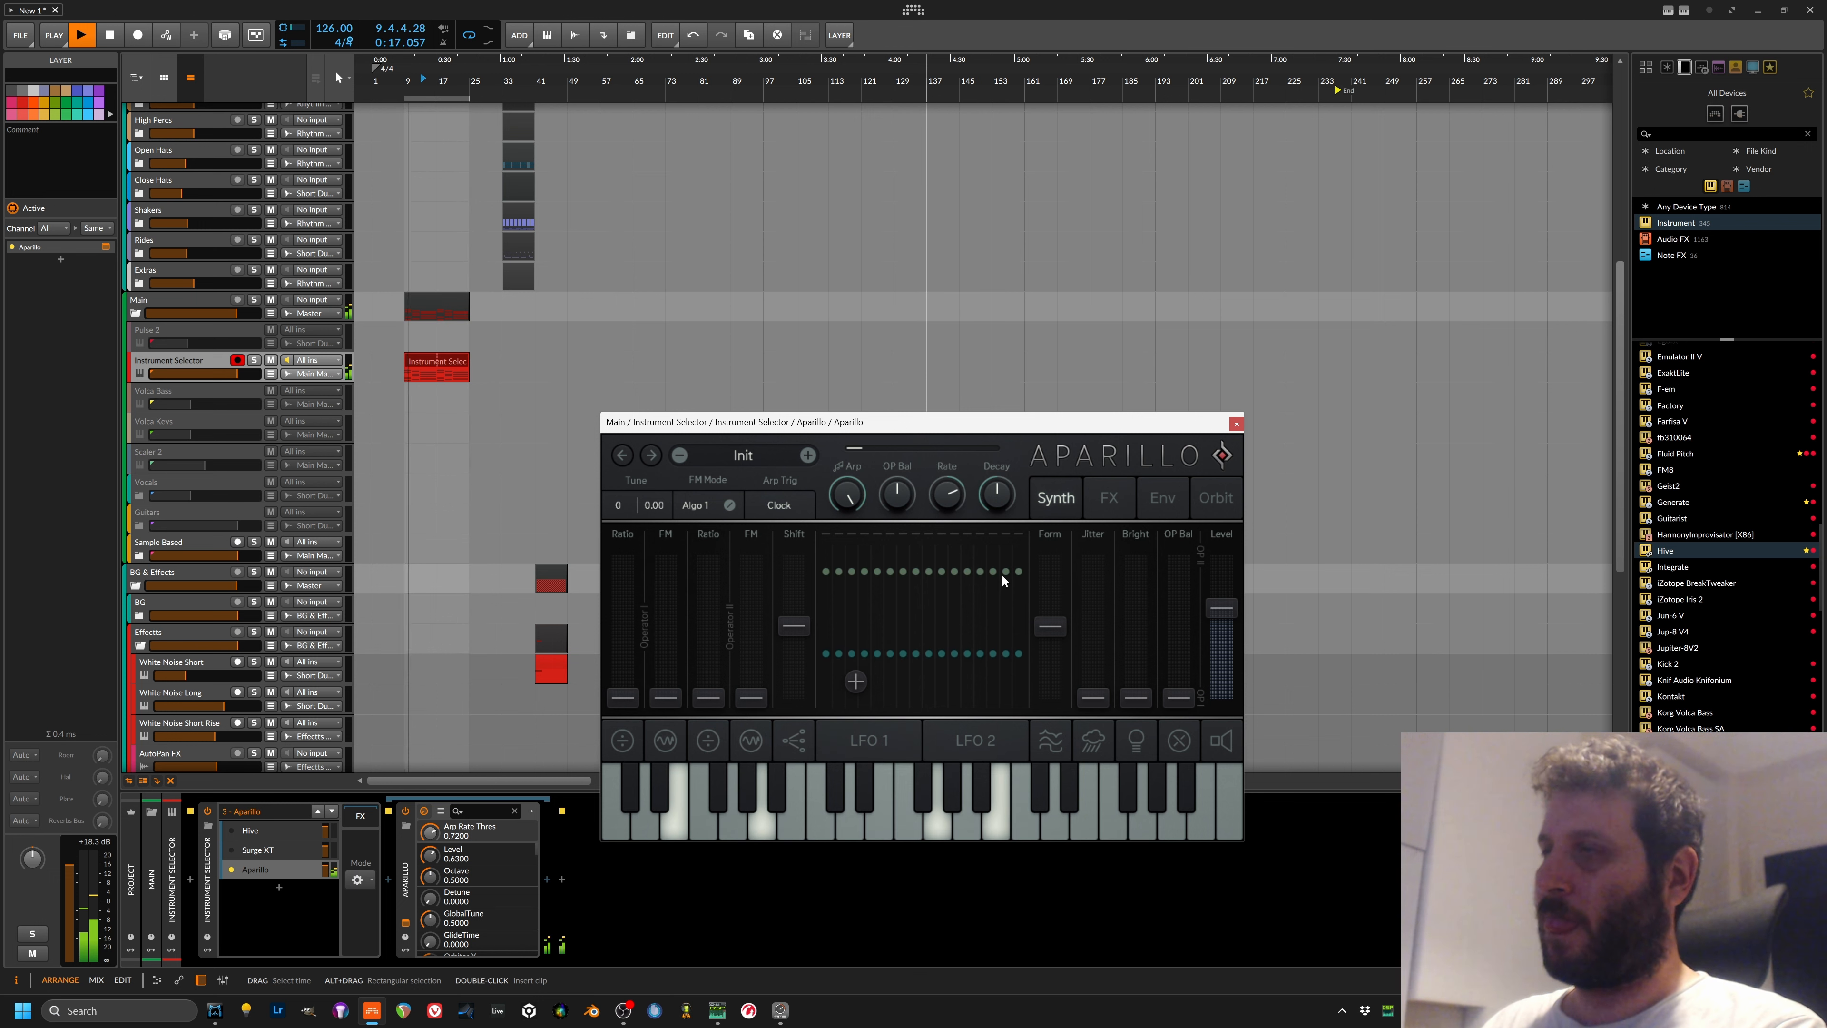
left_click_drag(948, 494, 948, 521)
Step: Show Aparillo's Orbit page and enable the loop recording mode for the Orbiter
left_click(1189, 503)
left_click(1195, 503)
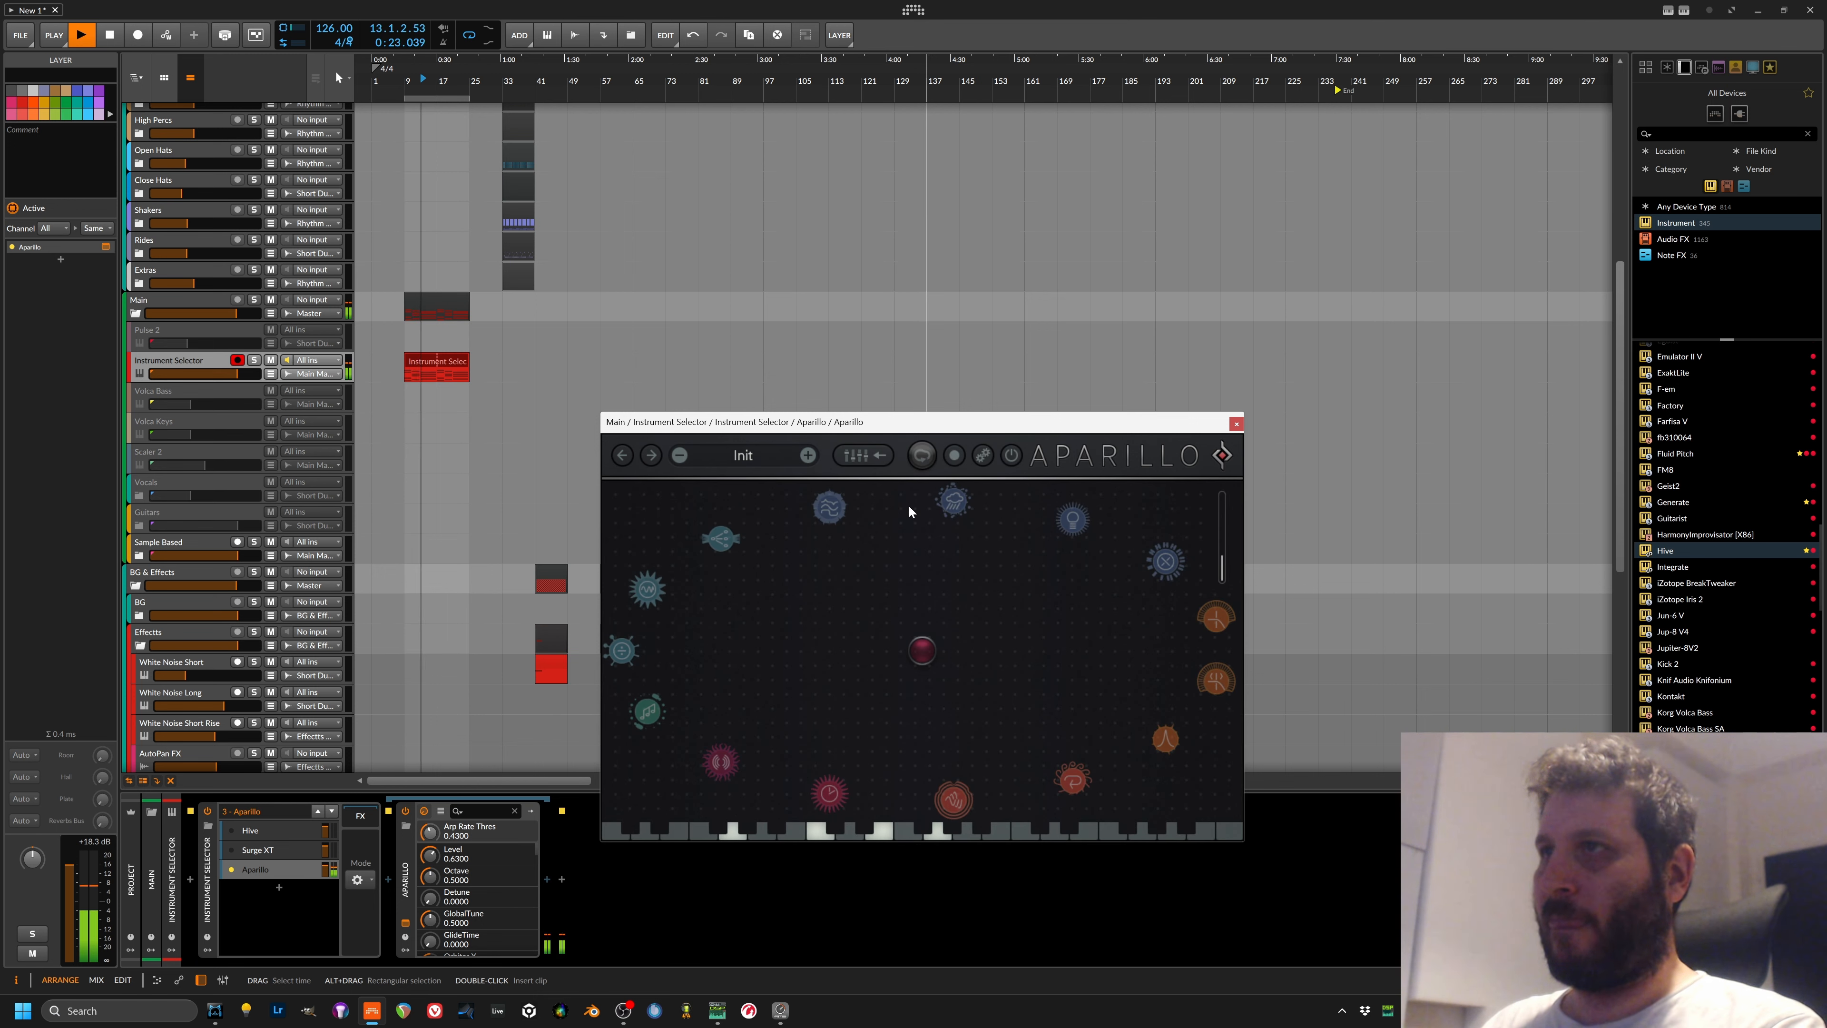
left_click(922, 455)
left_click(903, 532)
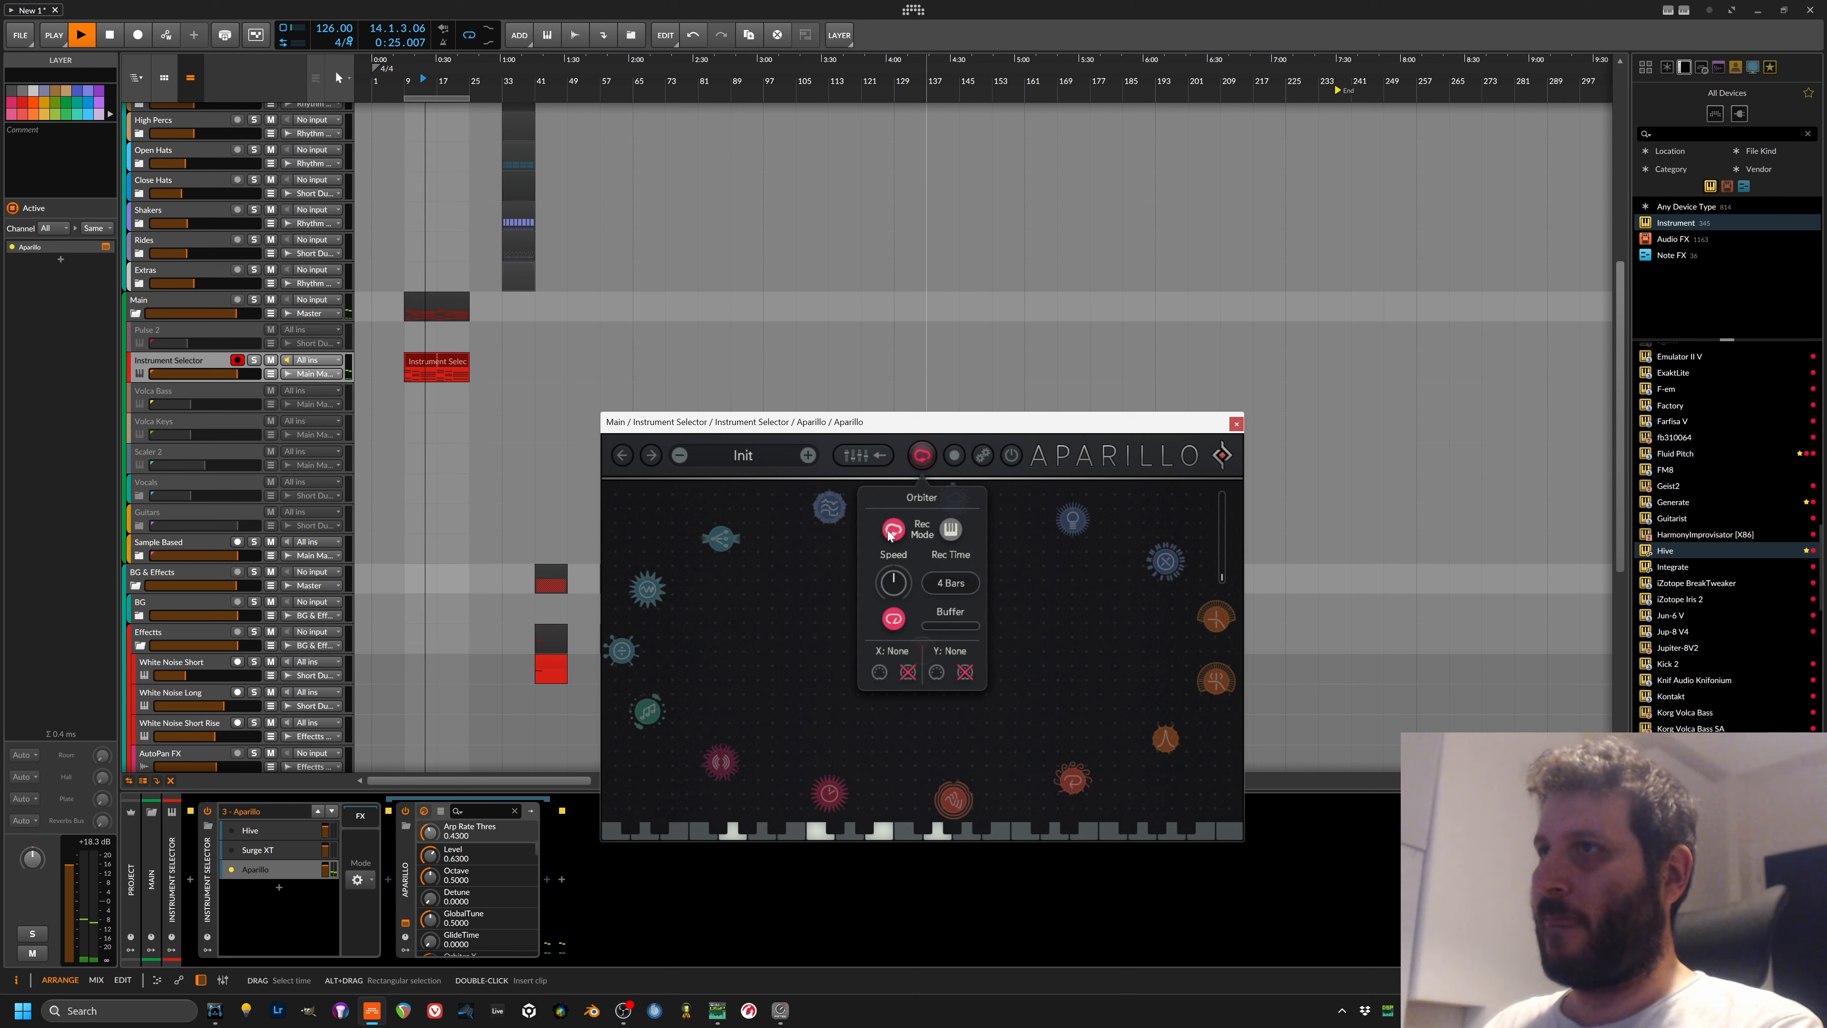
left_click(1037, 633)
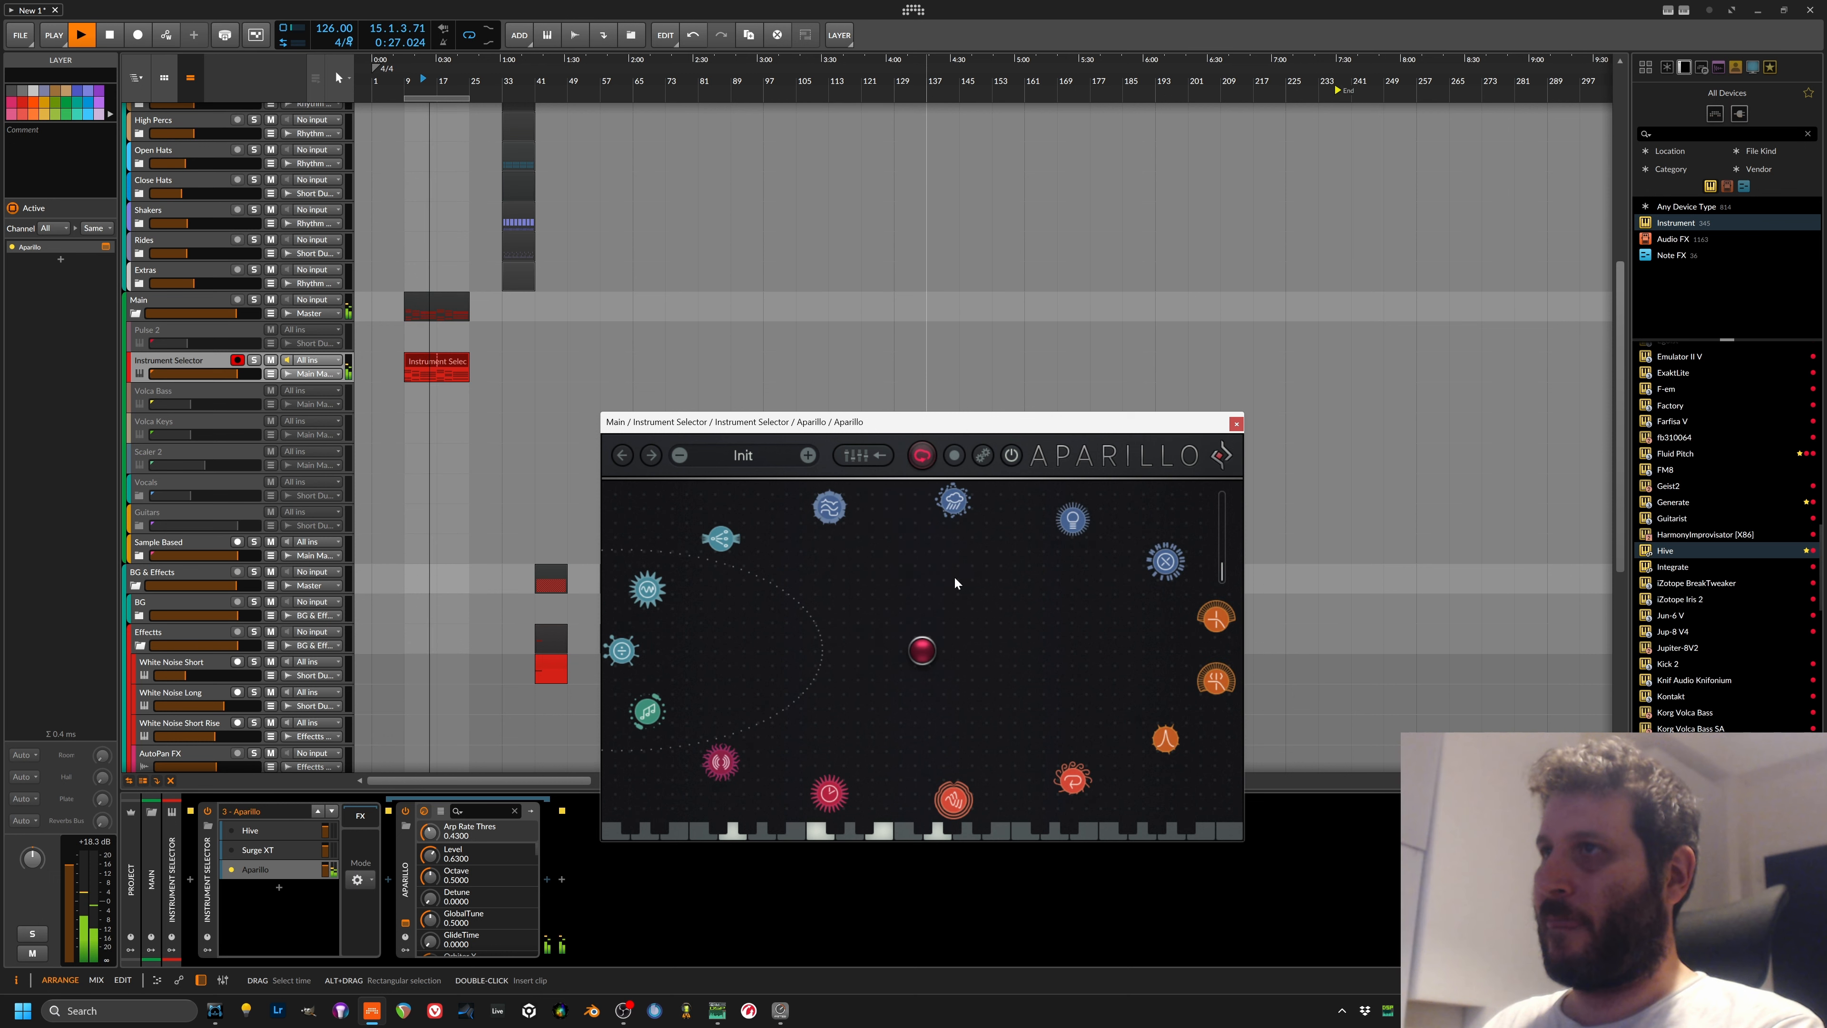
Step: Record an Orbiter movement that sweeps past the objects around the edge of the field
left_click_drag(918, 652, 924, 709)
left_click_drag(1072, 527, 943, 528)
left_click_drag(825, 536, 769, 795)
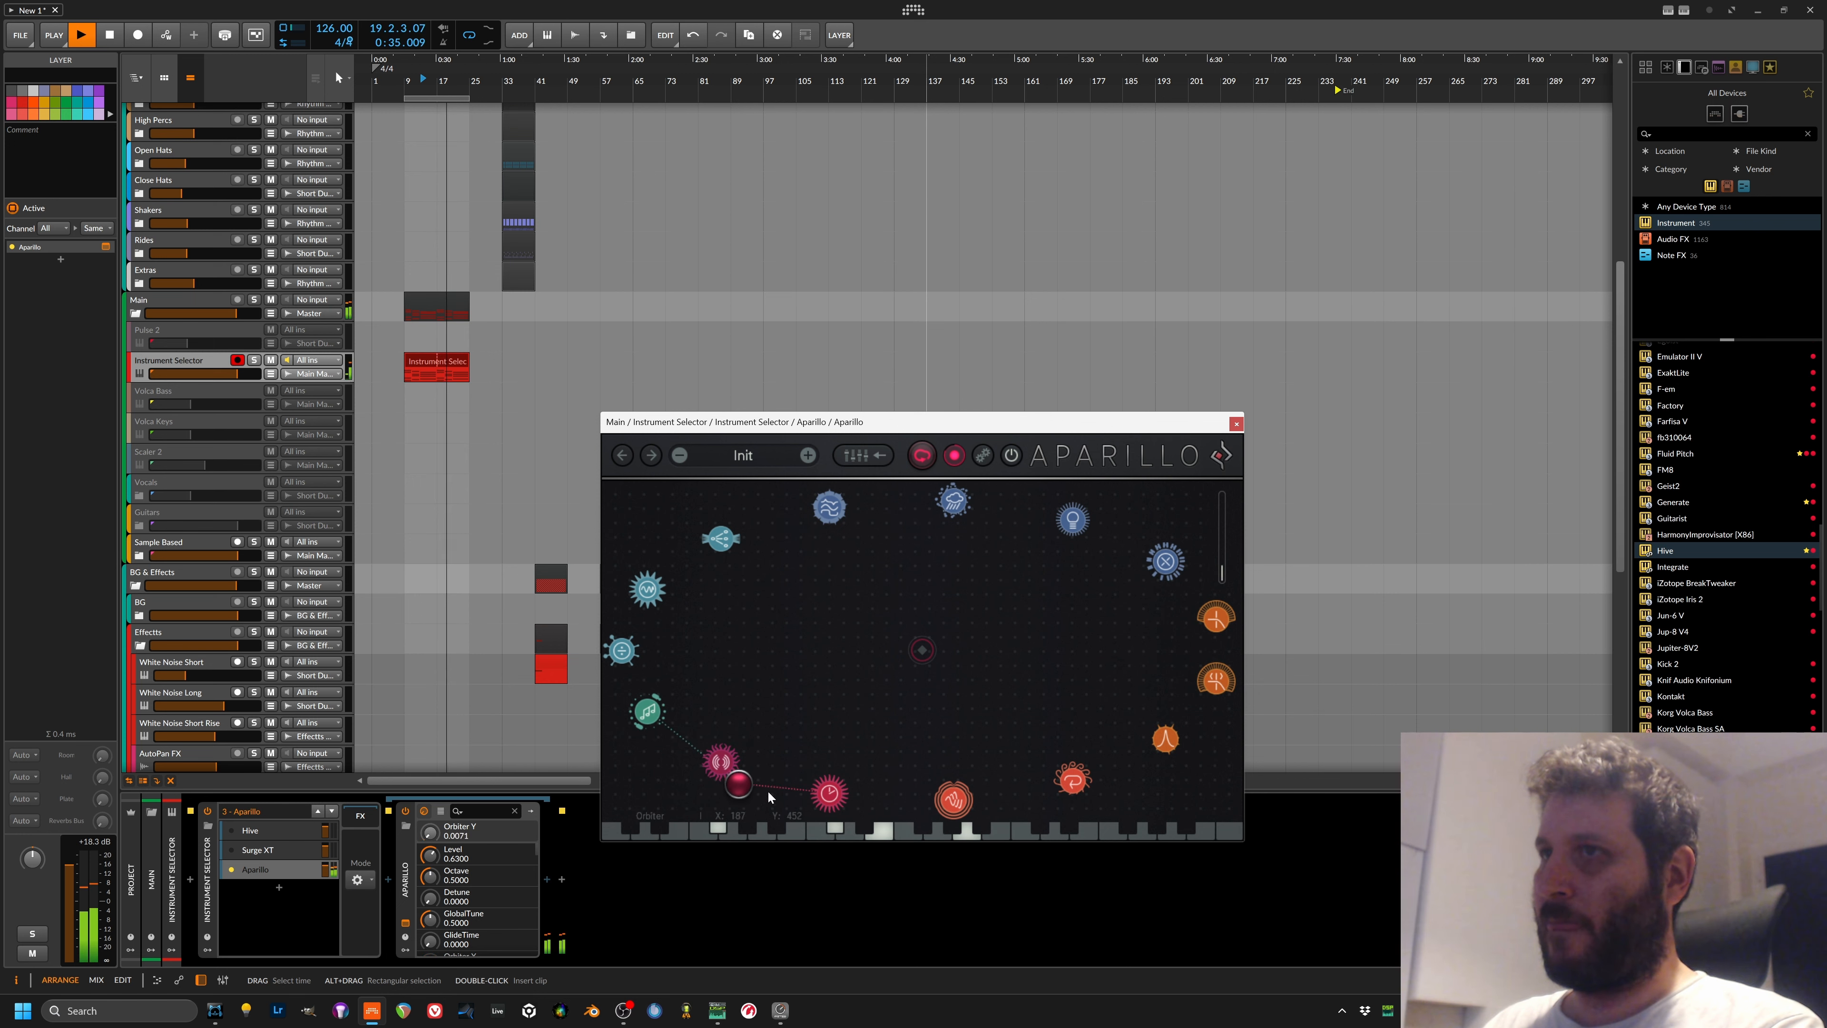
left_click_drag(892, 774, 1178, 605)
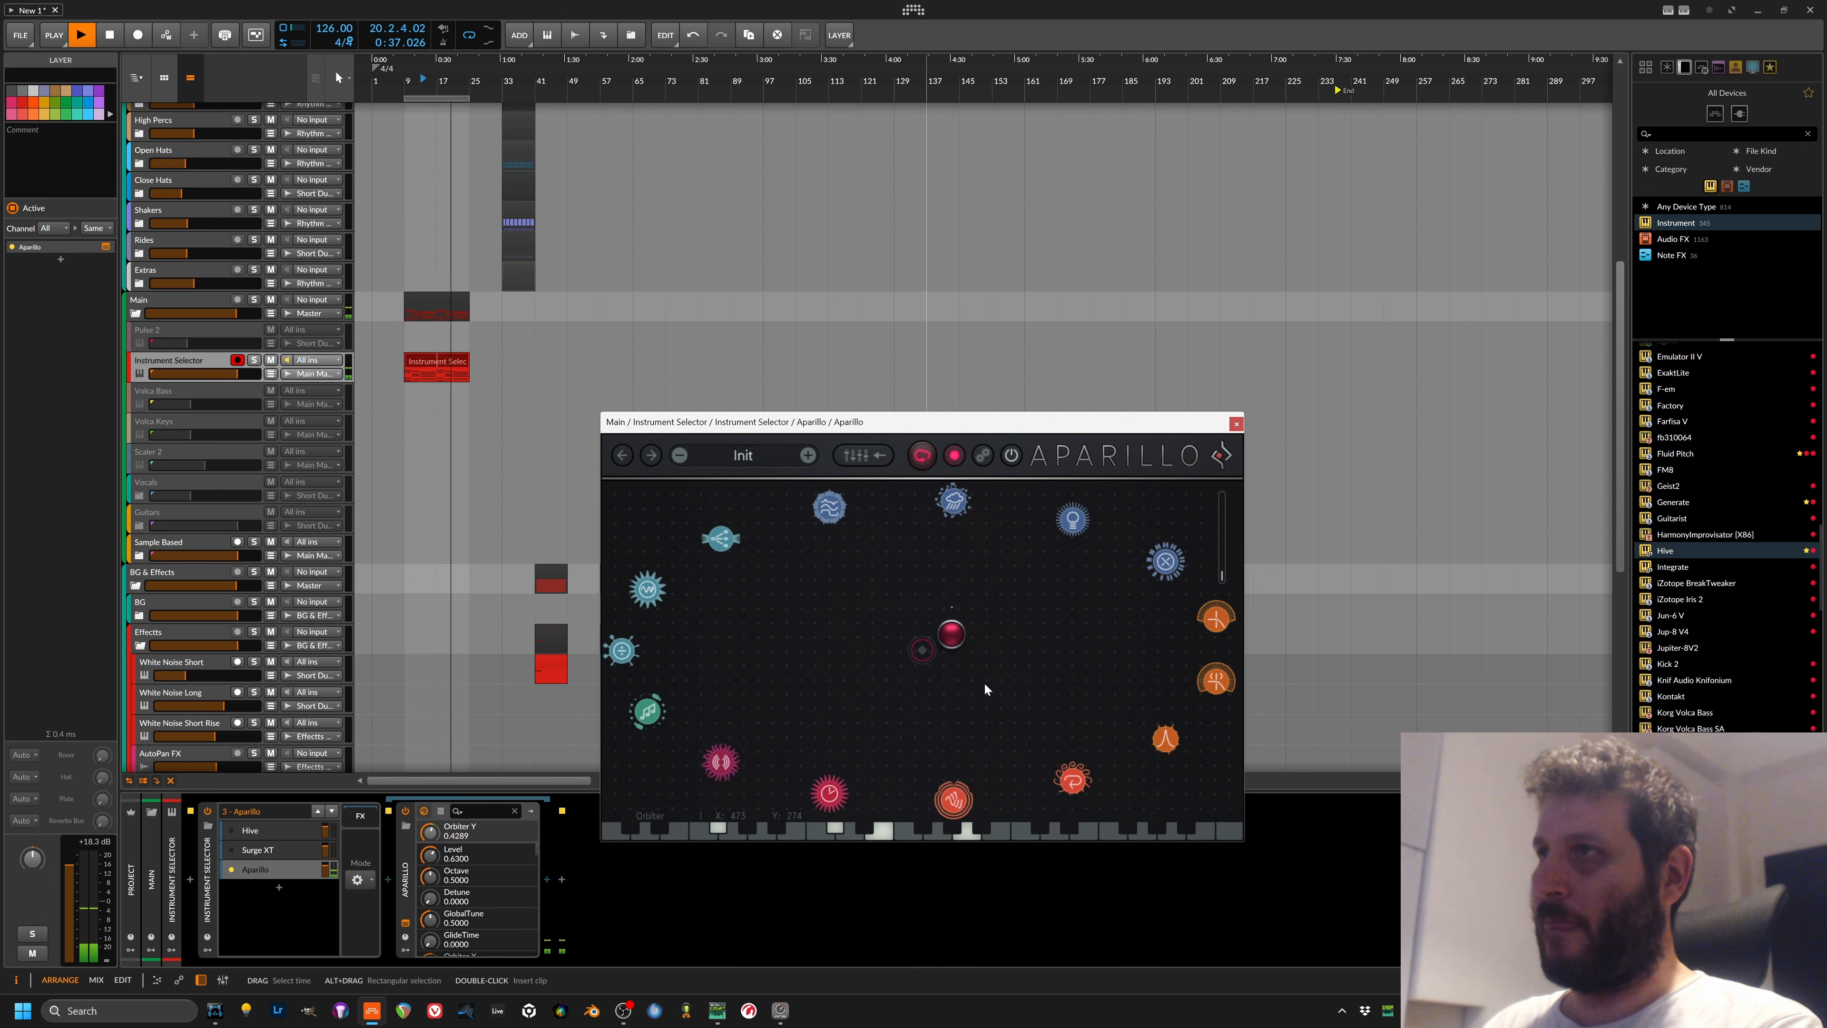
left_click_drag(952, 634, 934, 556)
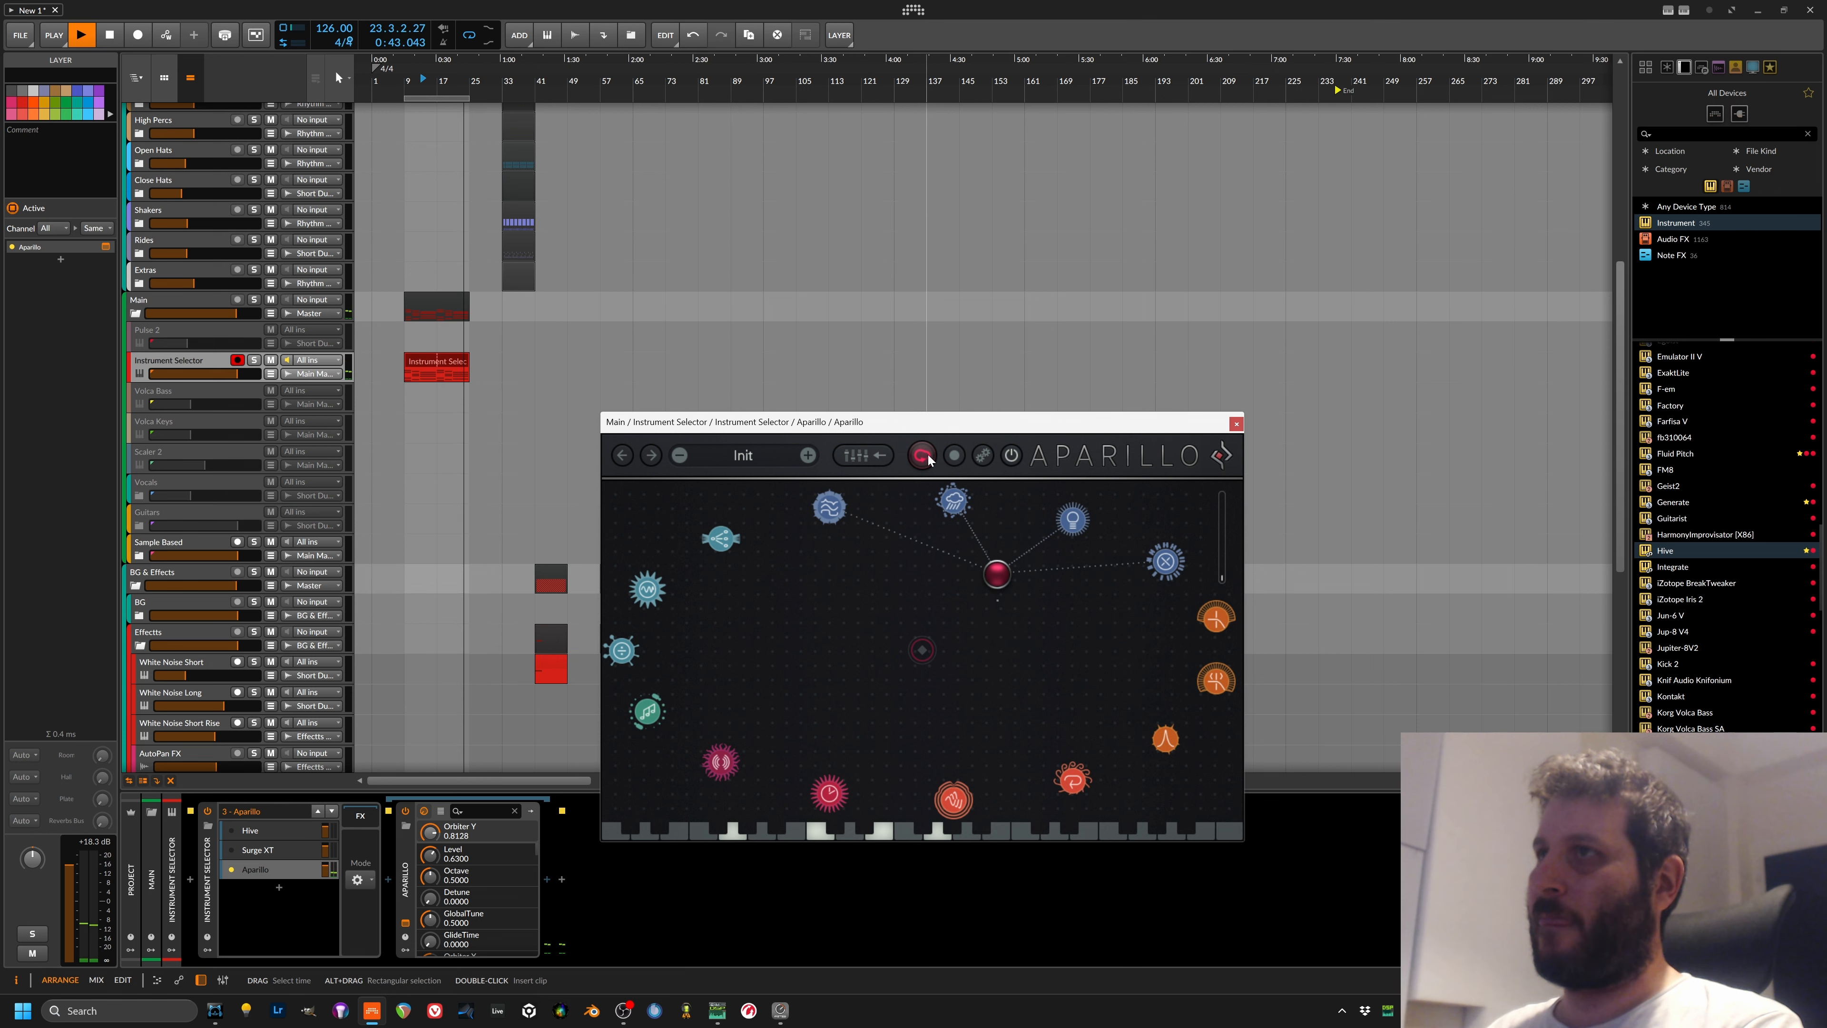
left_click(983, 455)
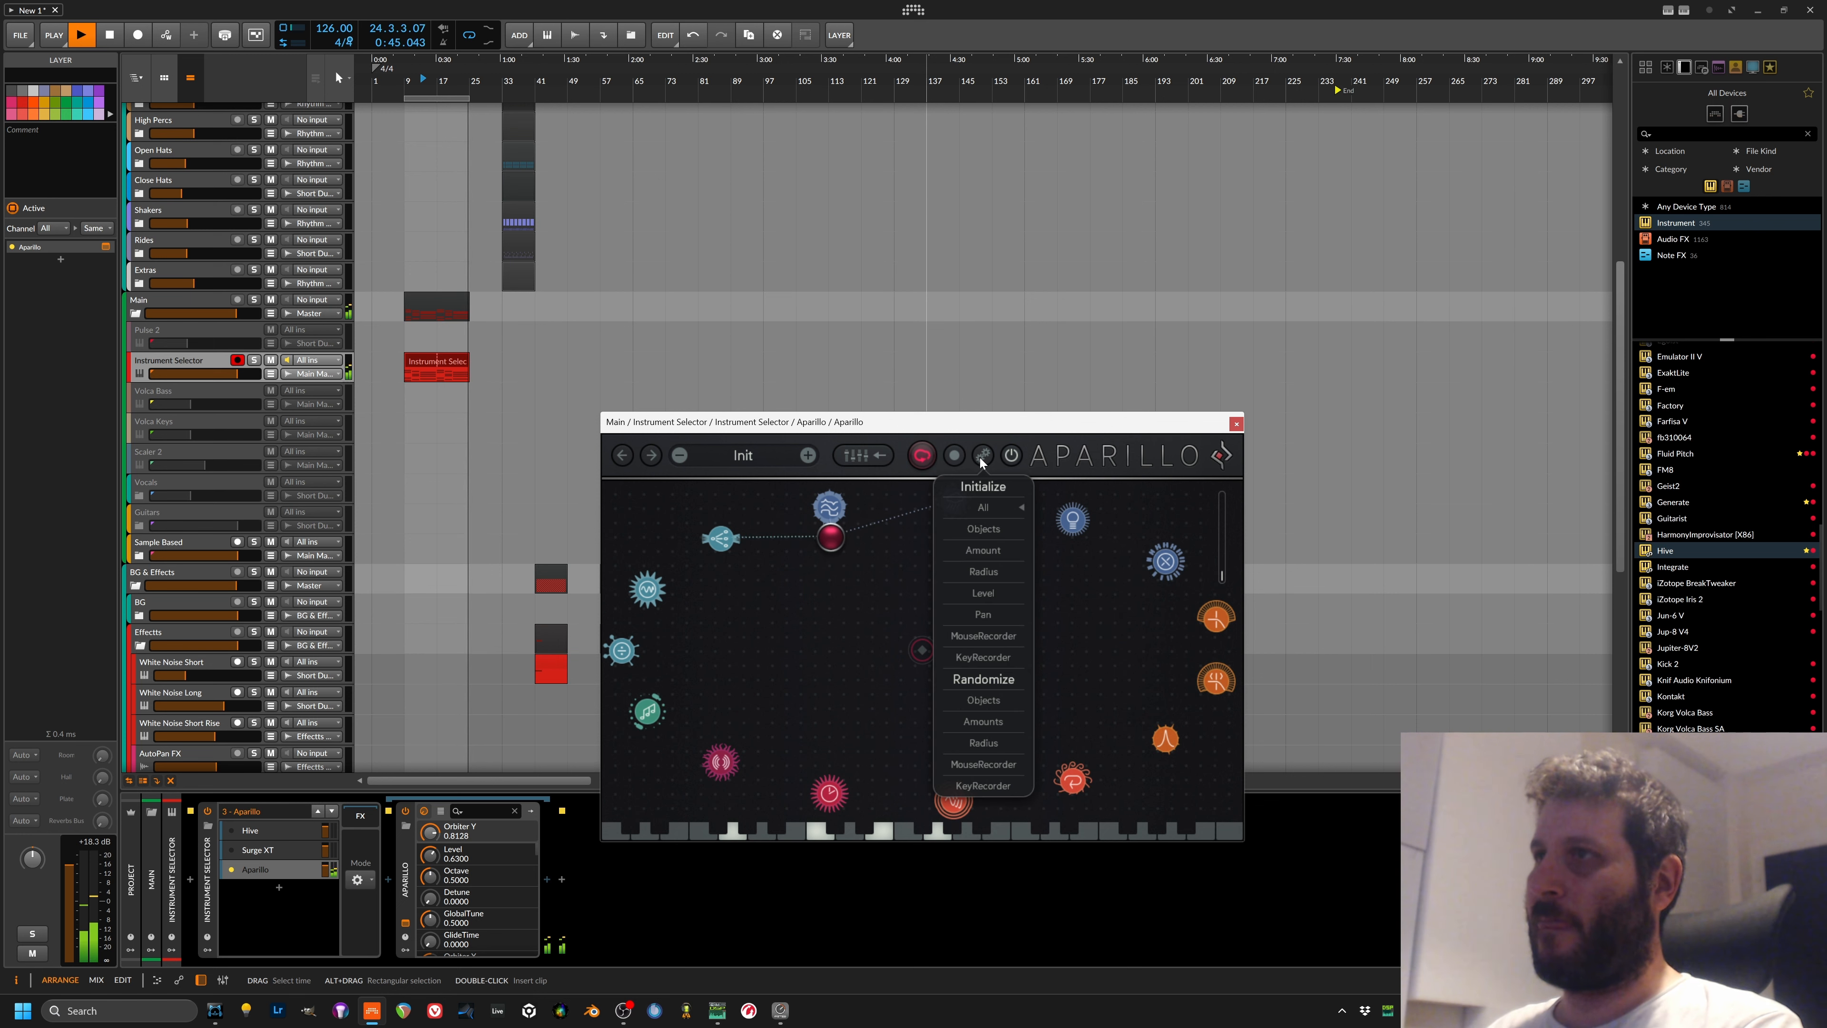
left_click(983, 461)
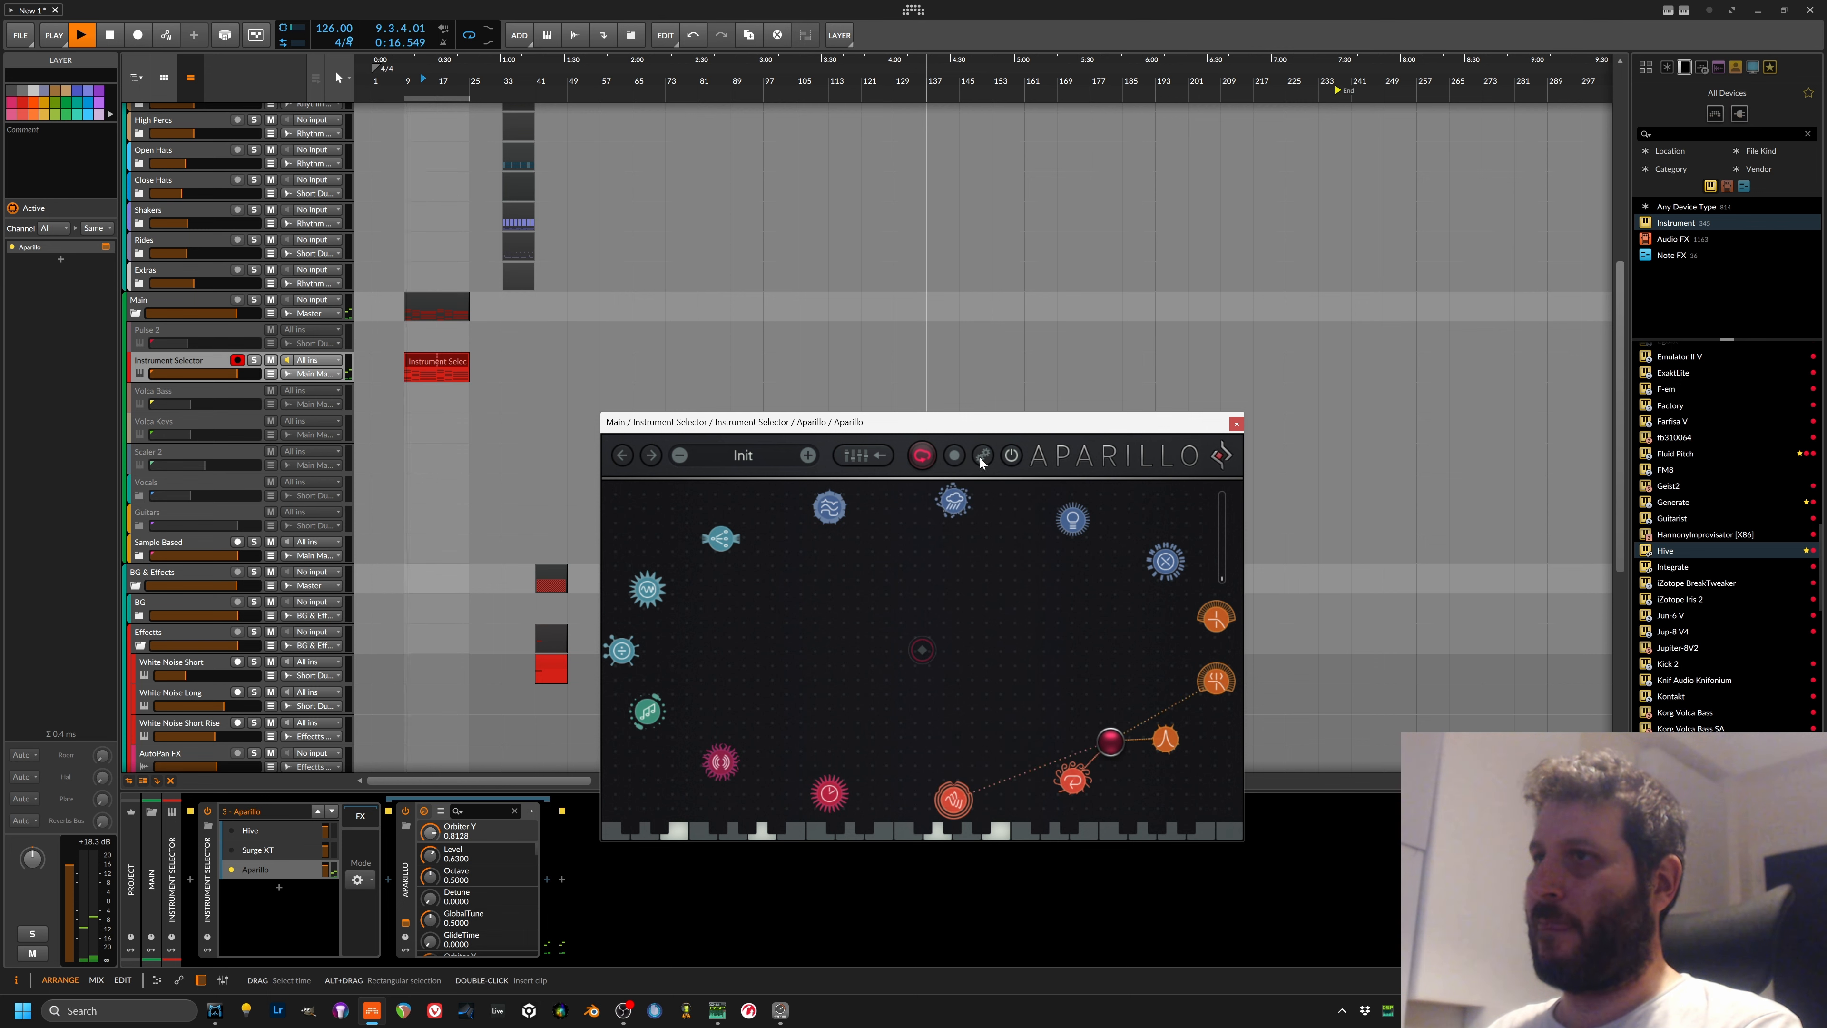
Step: On the Env page, remove the modulation attack, lengthen the amplifier attack and decay, shorten its release, and raise the arp rate and decay
left_click(864, 455)
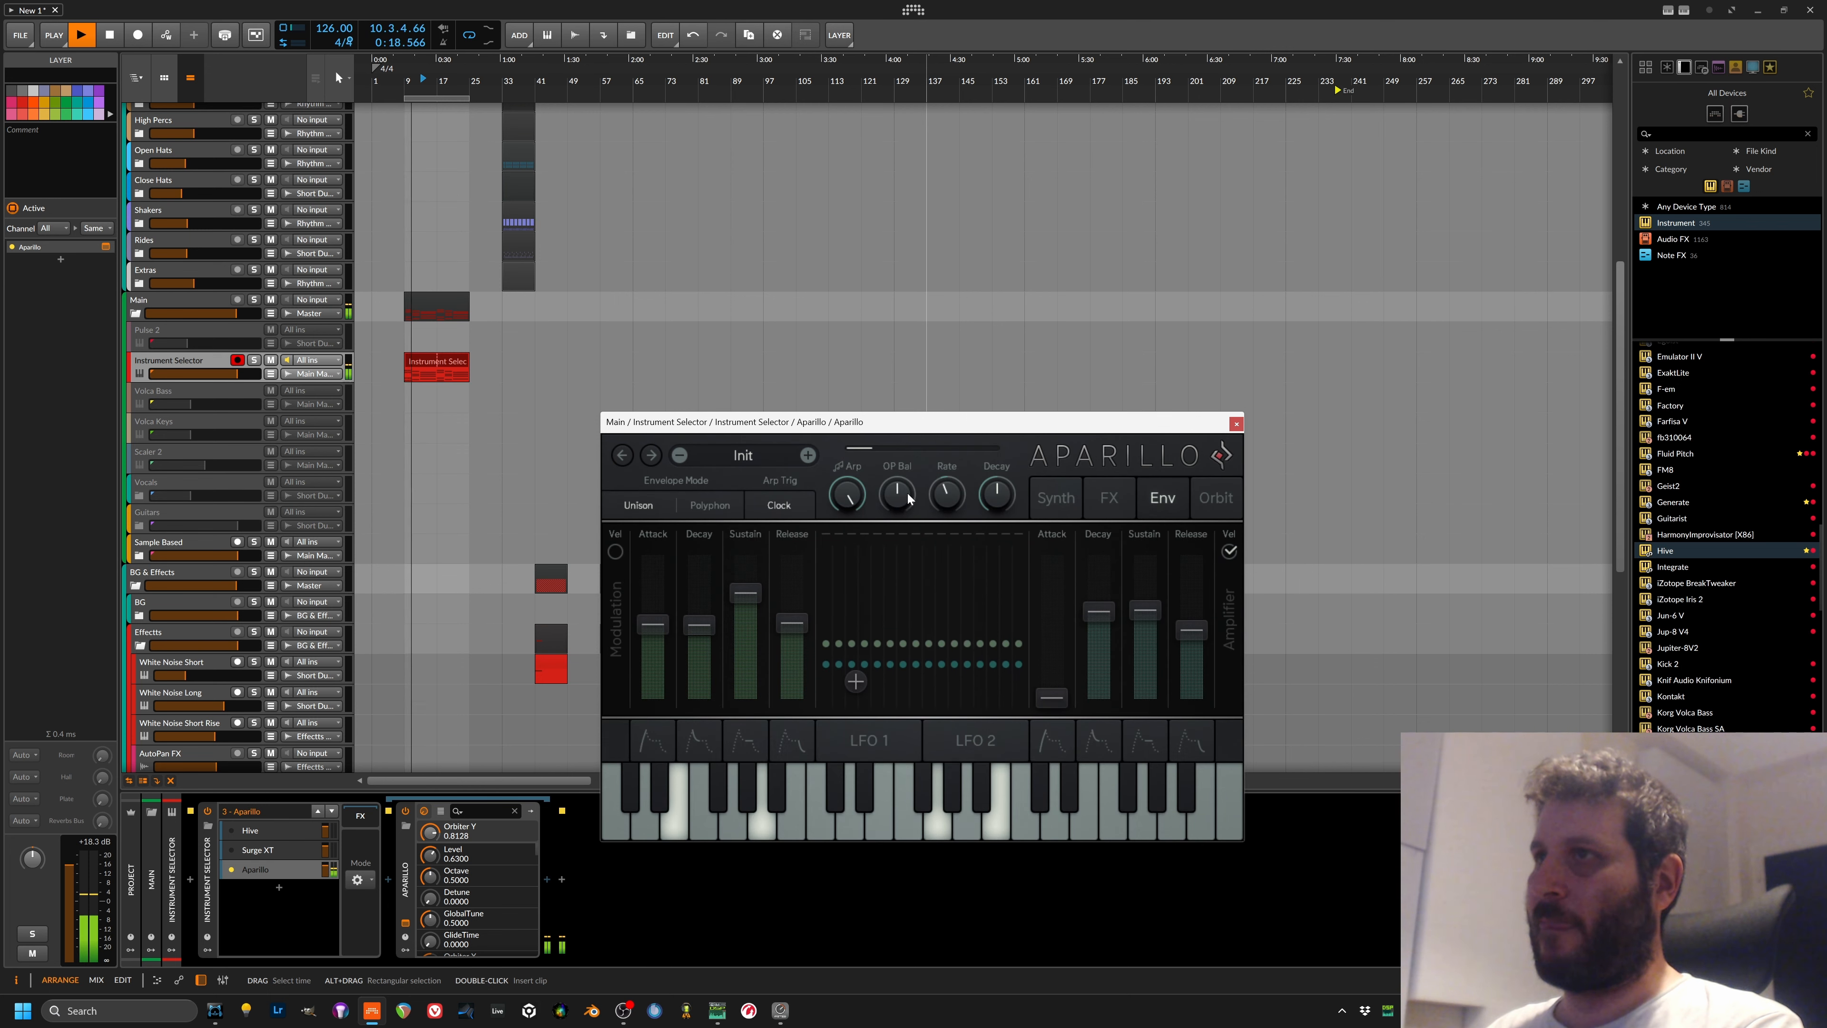
mouse_move(952, 497)
left_mouse_down()
mouse_move(960, 459)
mouse_move(934, 499)
left_mouse_up()
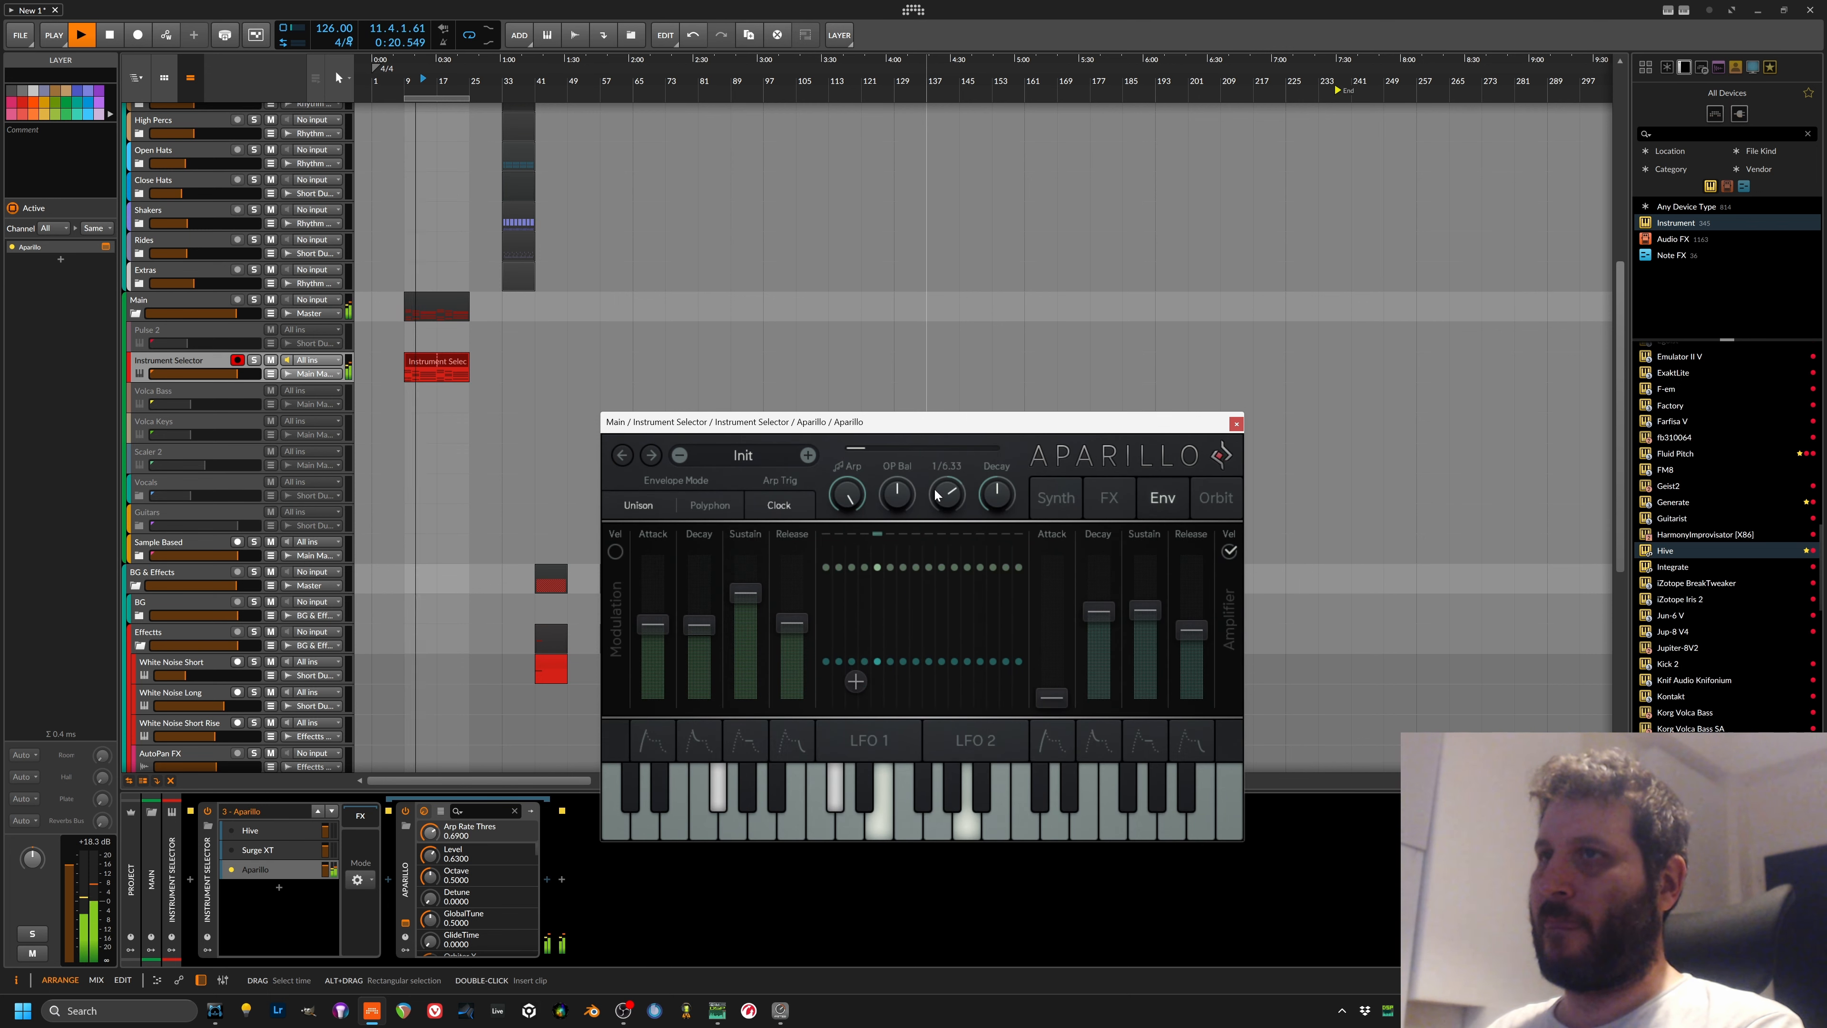
left_click_drag(644, 623, 742, 701)
left_click_drag(1099, 611, 1061, 651)
left_click_drag(1099, 639, 1190, 664)
mouse_move(996, 518)
left_mouse_down()
mouse_move(1009, 442)
mouse_move(1007, 491)
left_mouse_up()
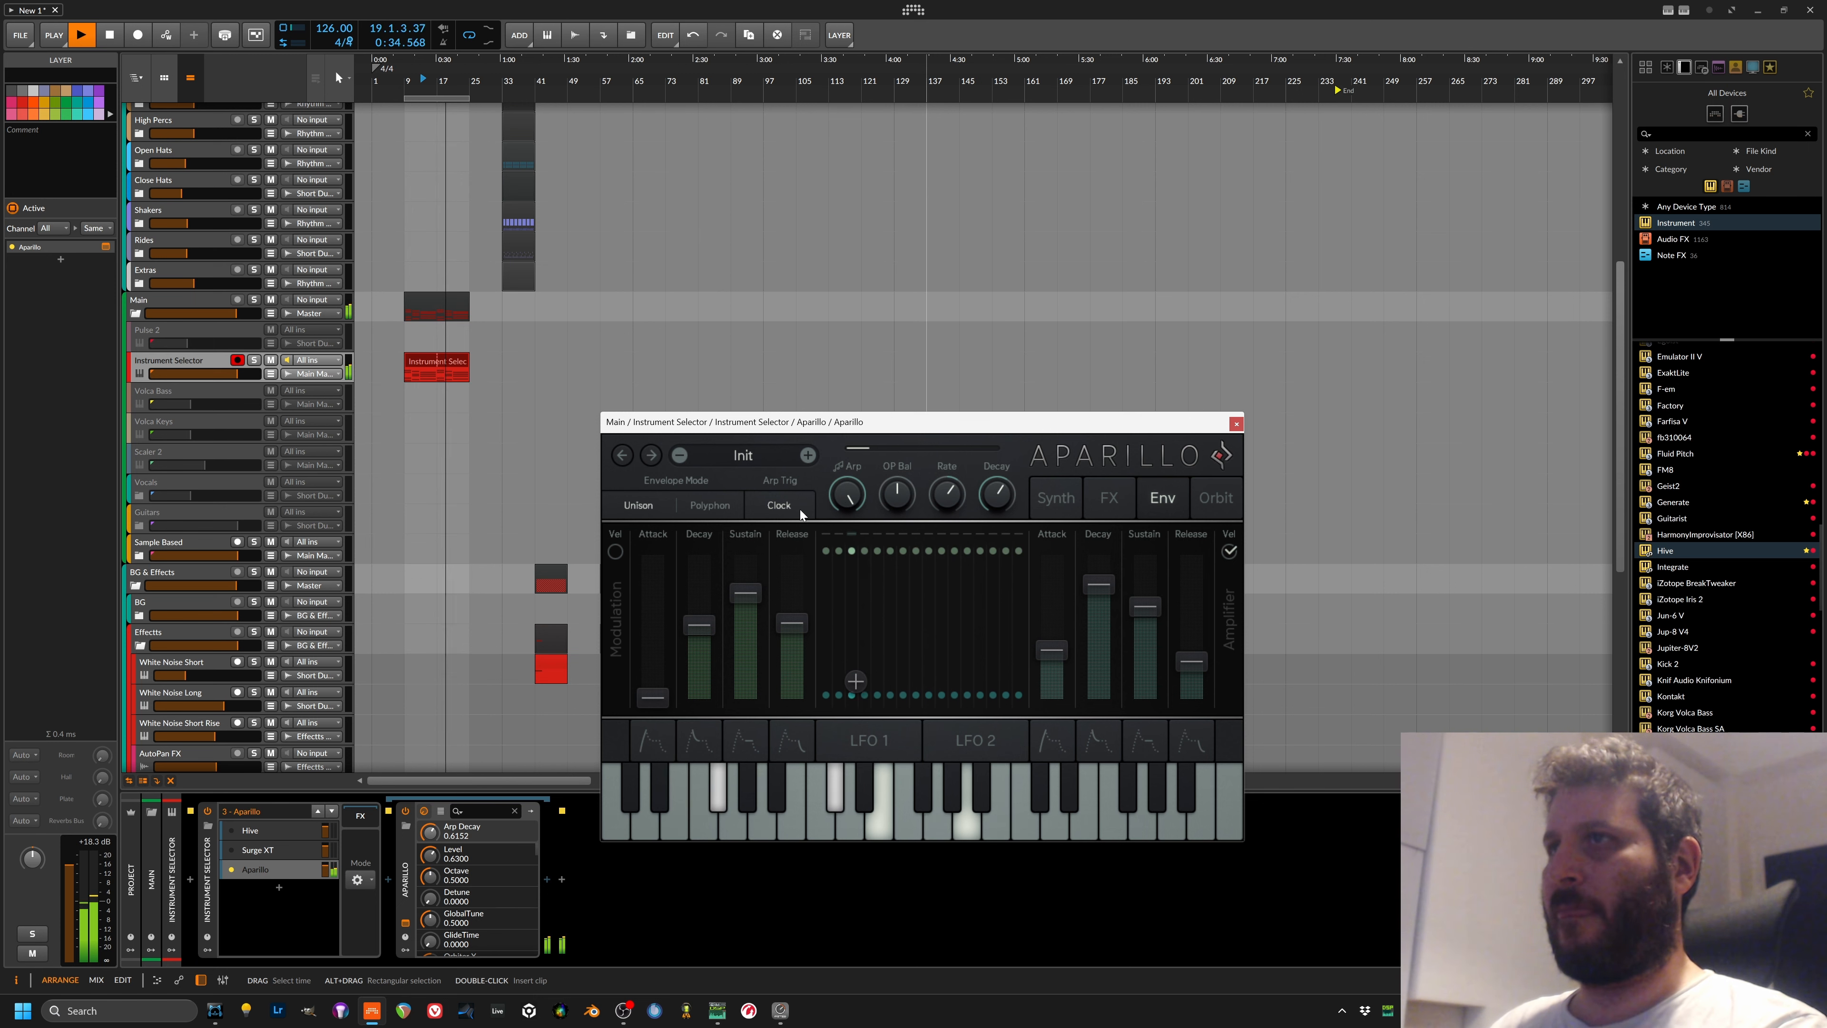
Step: Set the envelope mode to Polyphon and the arp trigger to Threshold, raising the arp rate and slightly reducing the arp decay
left_click(734, 510)
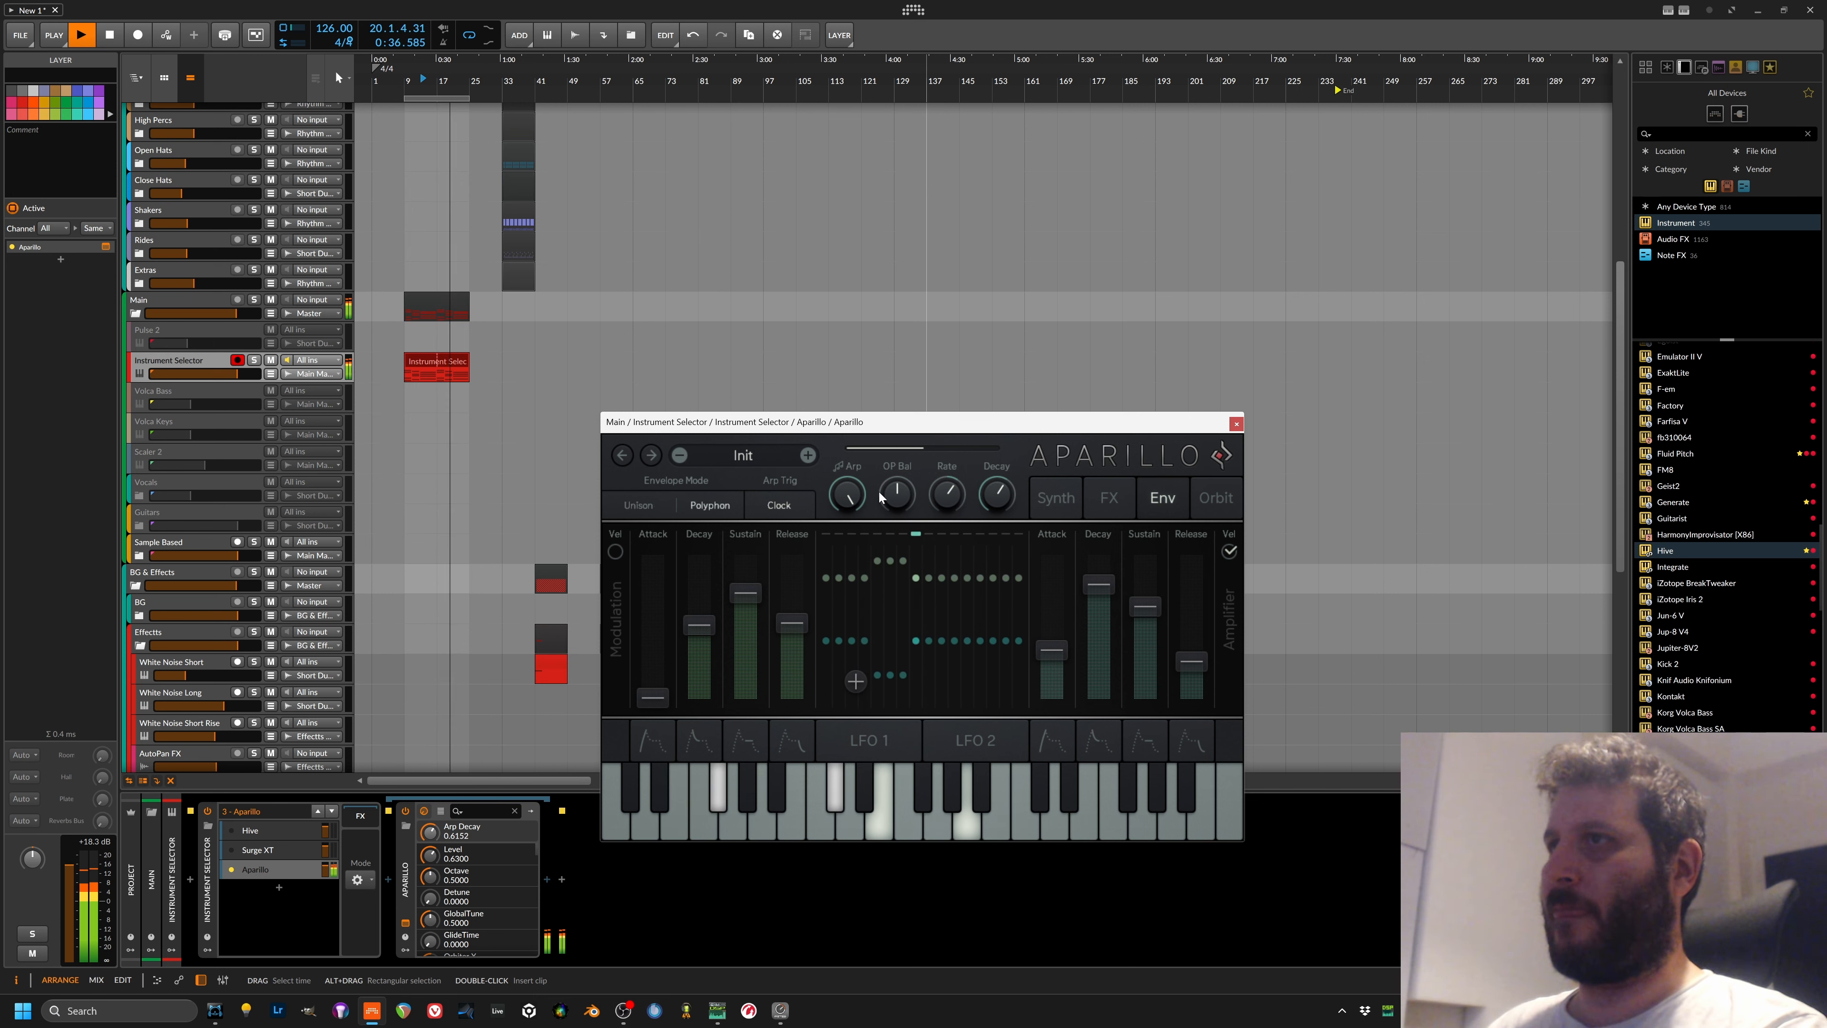
left_click_drag(947, 471, 988, 486)
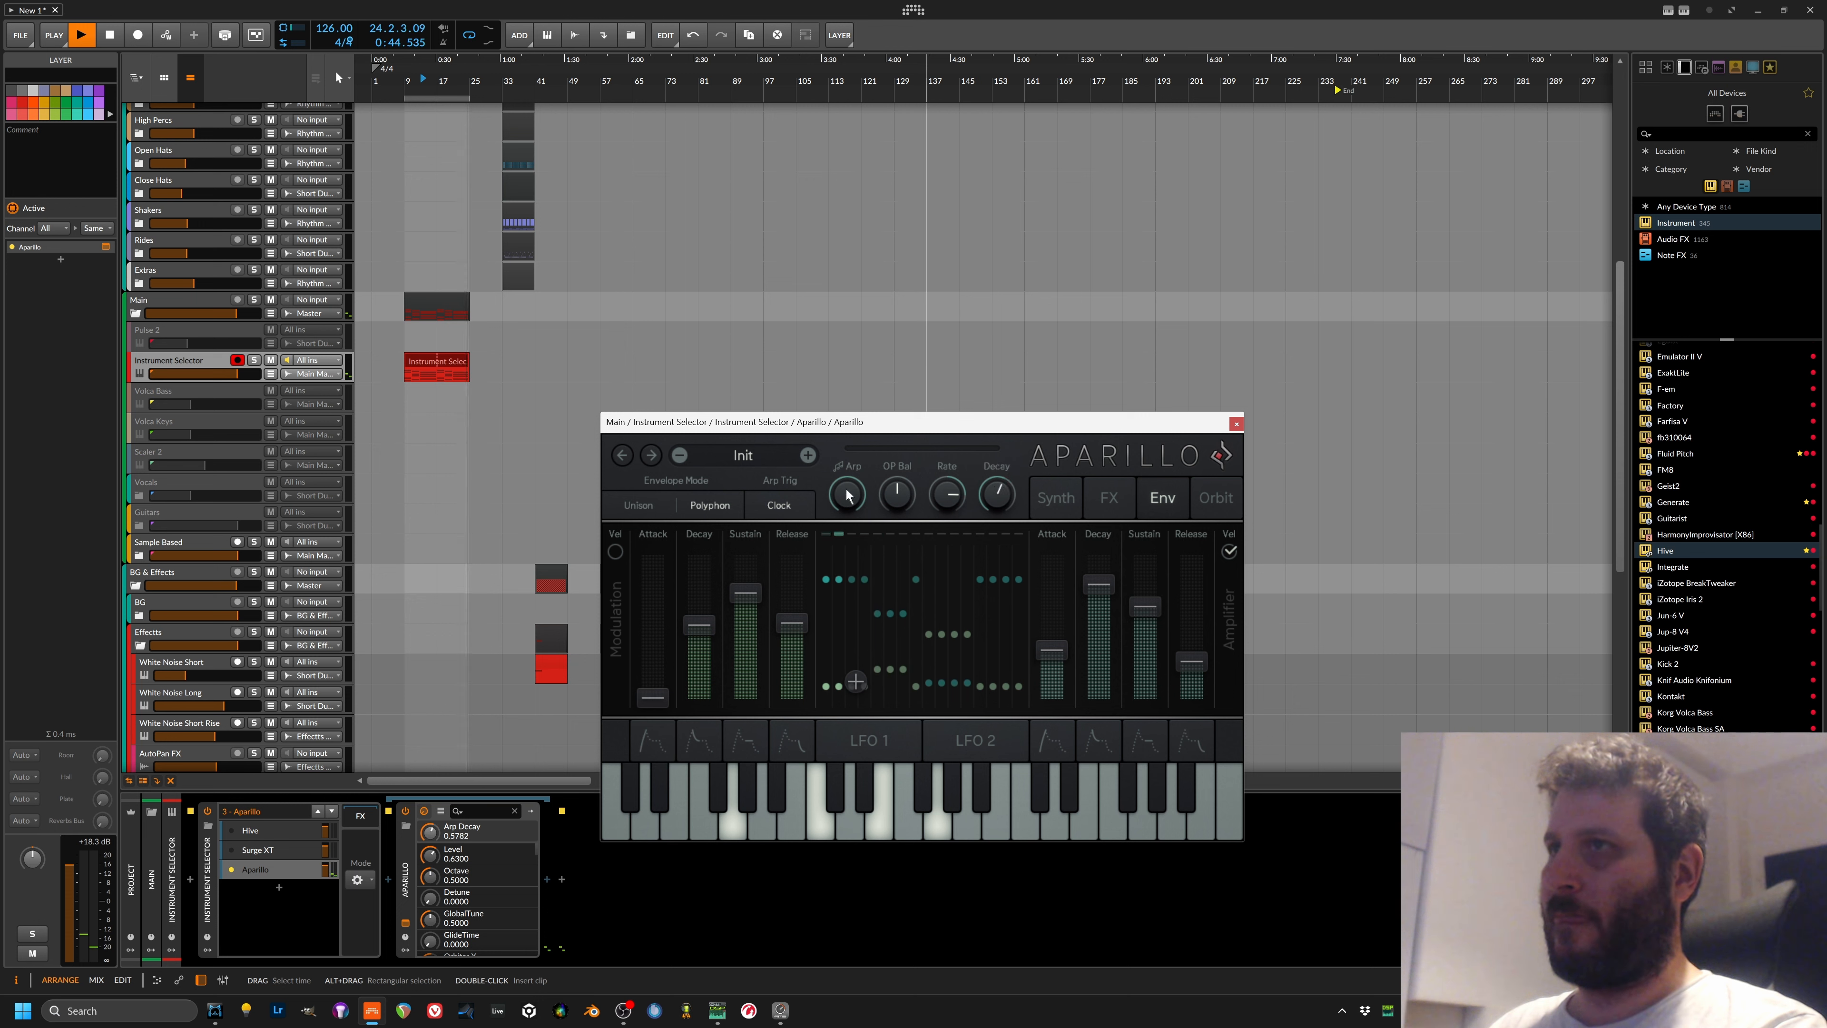
left_click(792, 508)
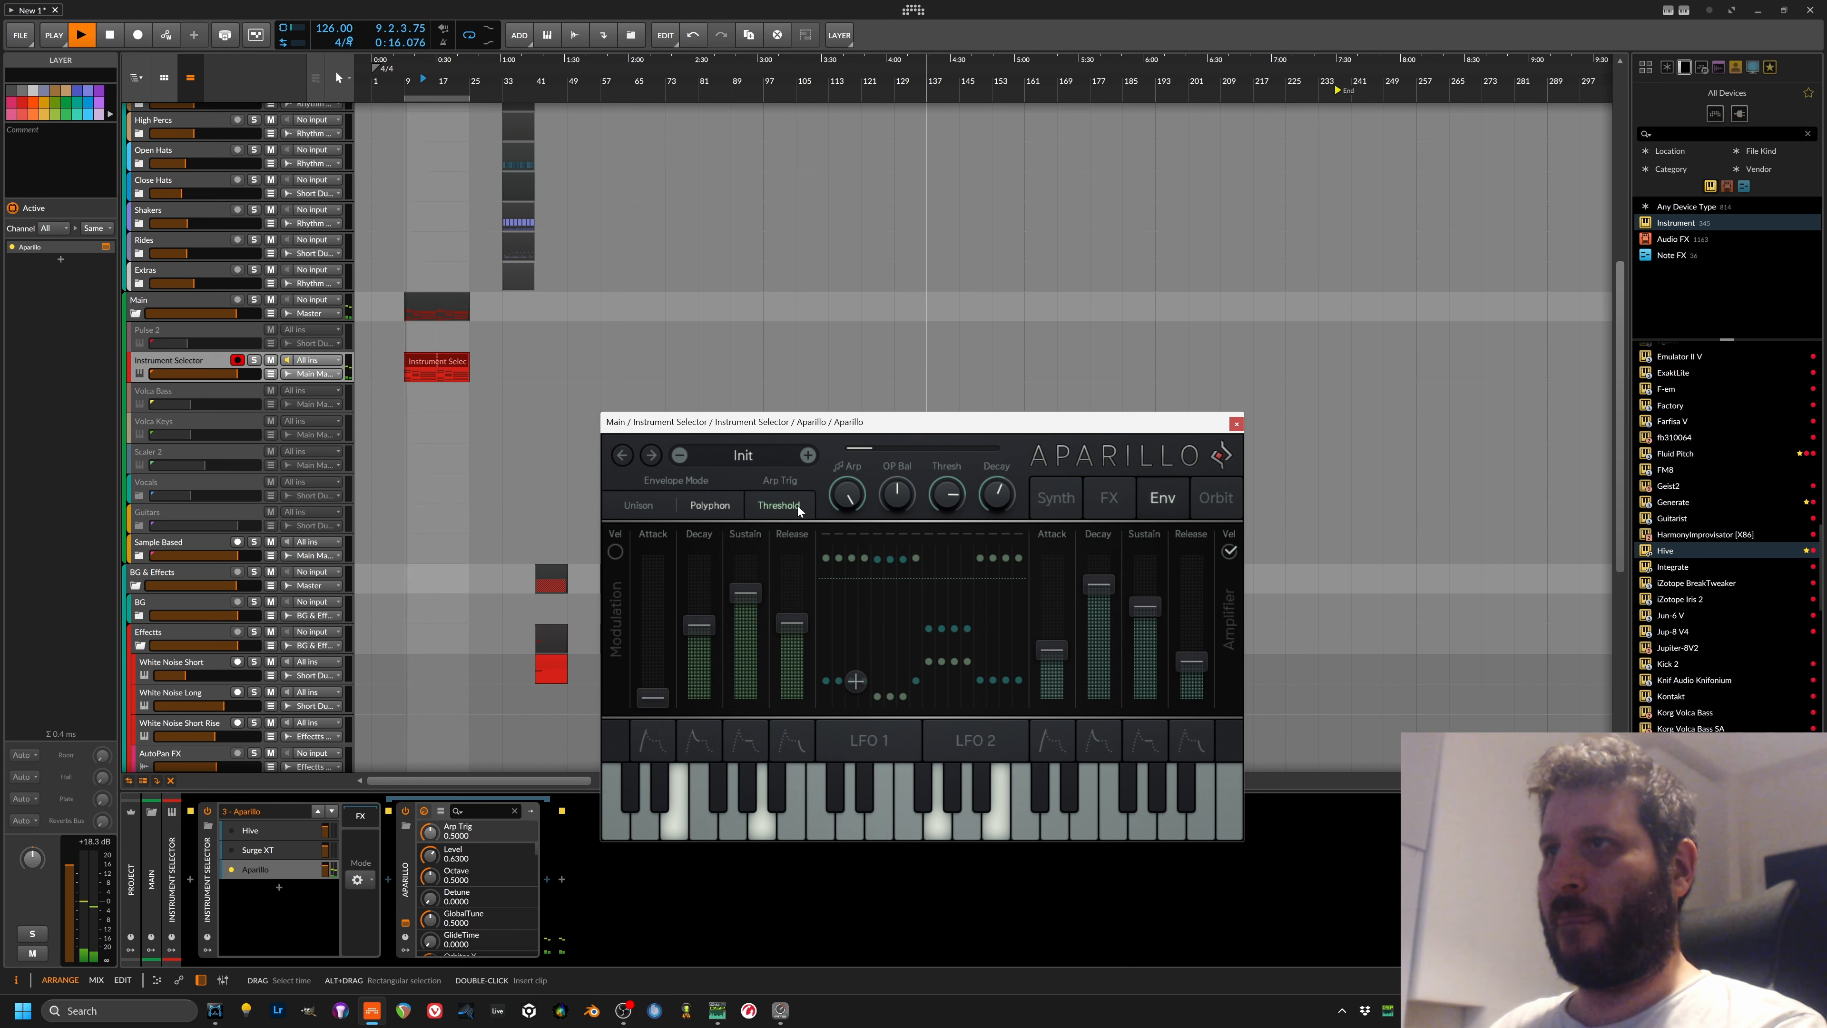
left_click(798, 507)
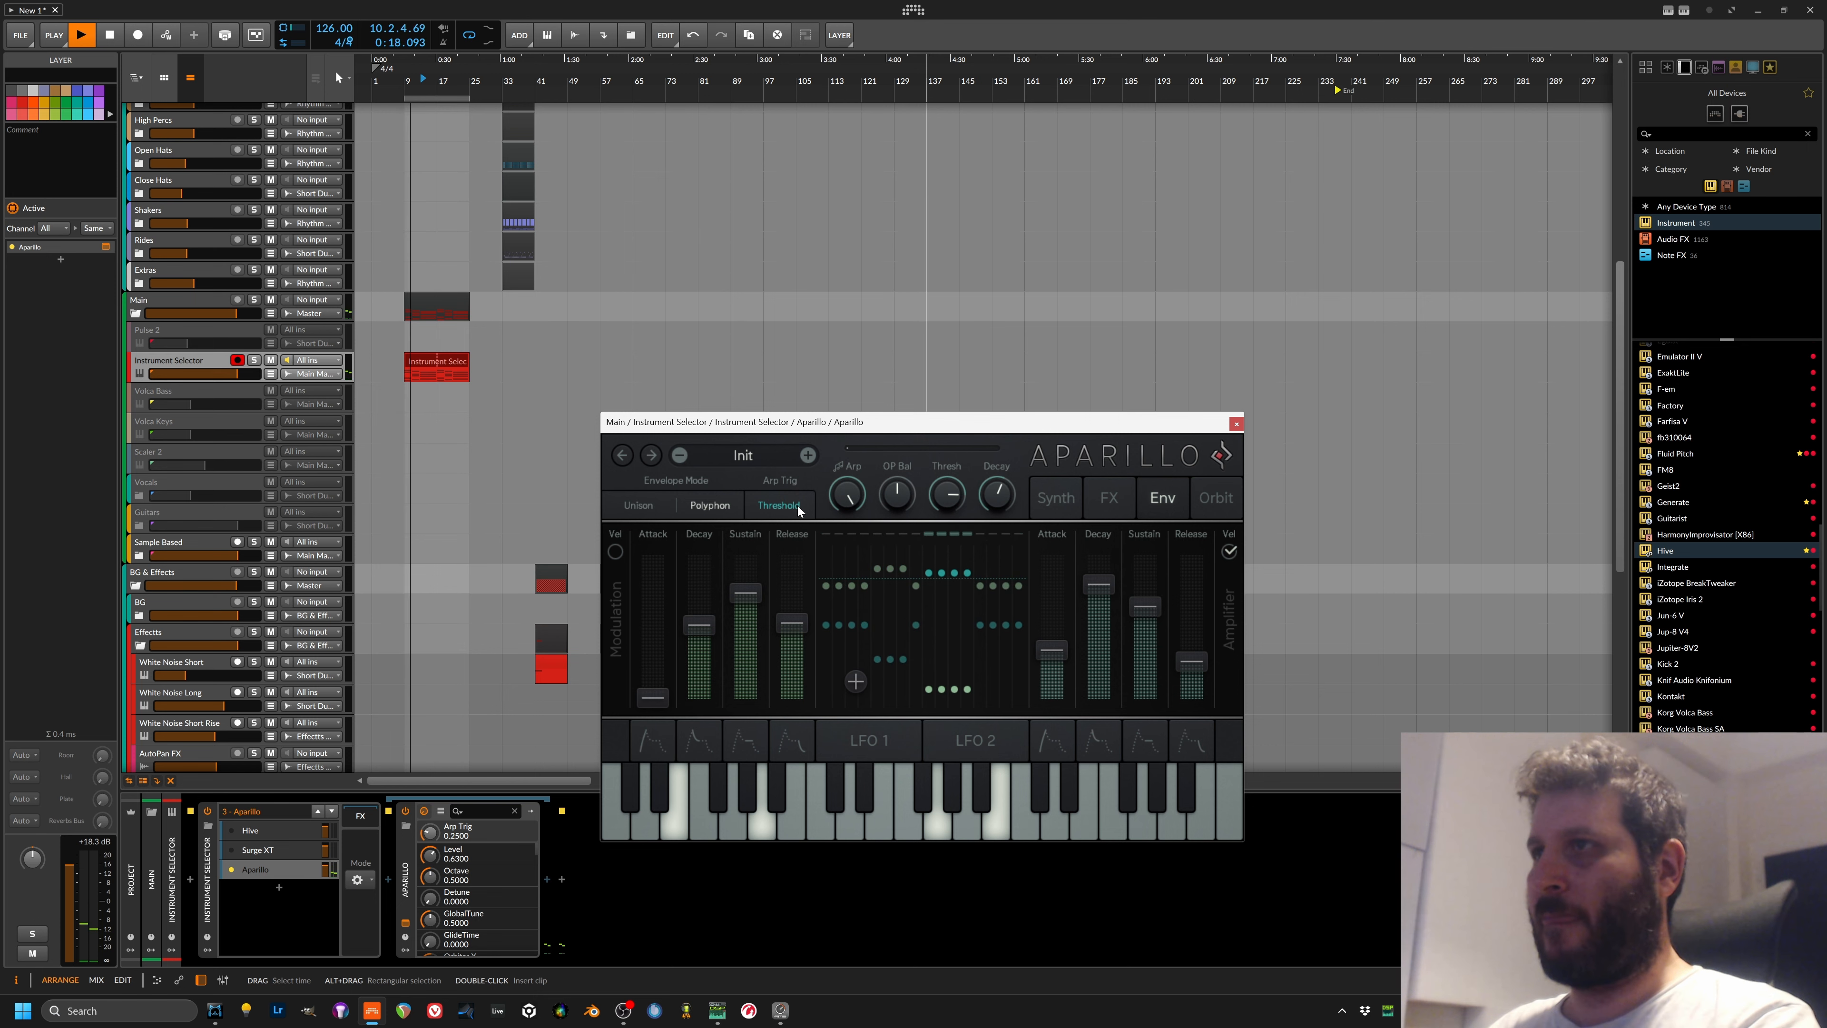
Step: Set the rate of Aparillo's LFO 1 to 1/4.00
left_click(854, 737)
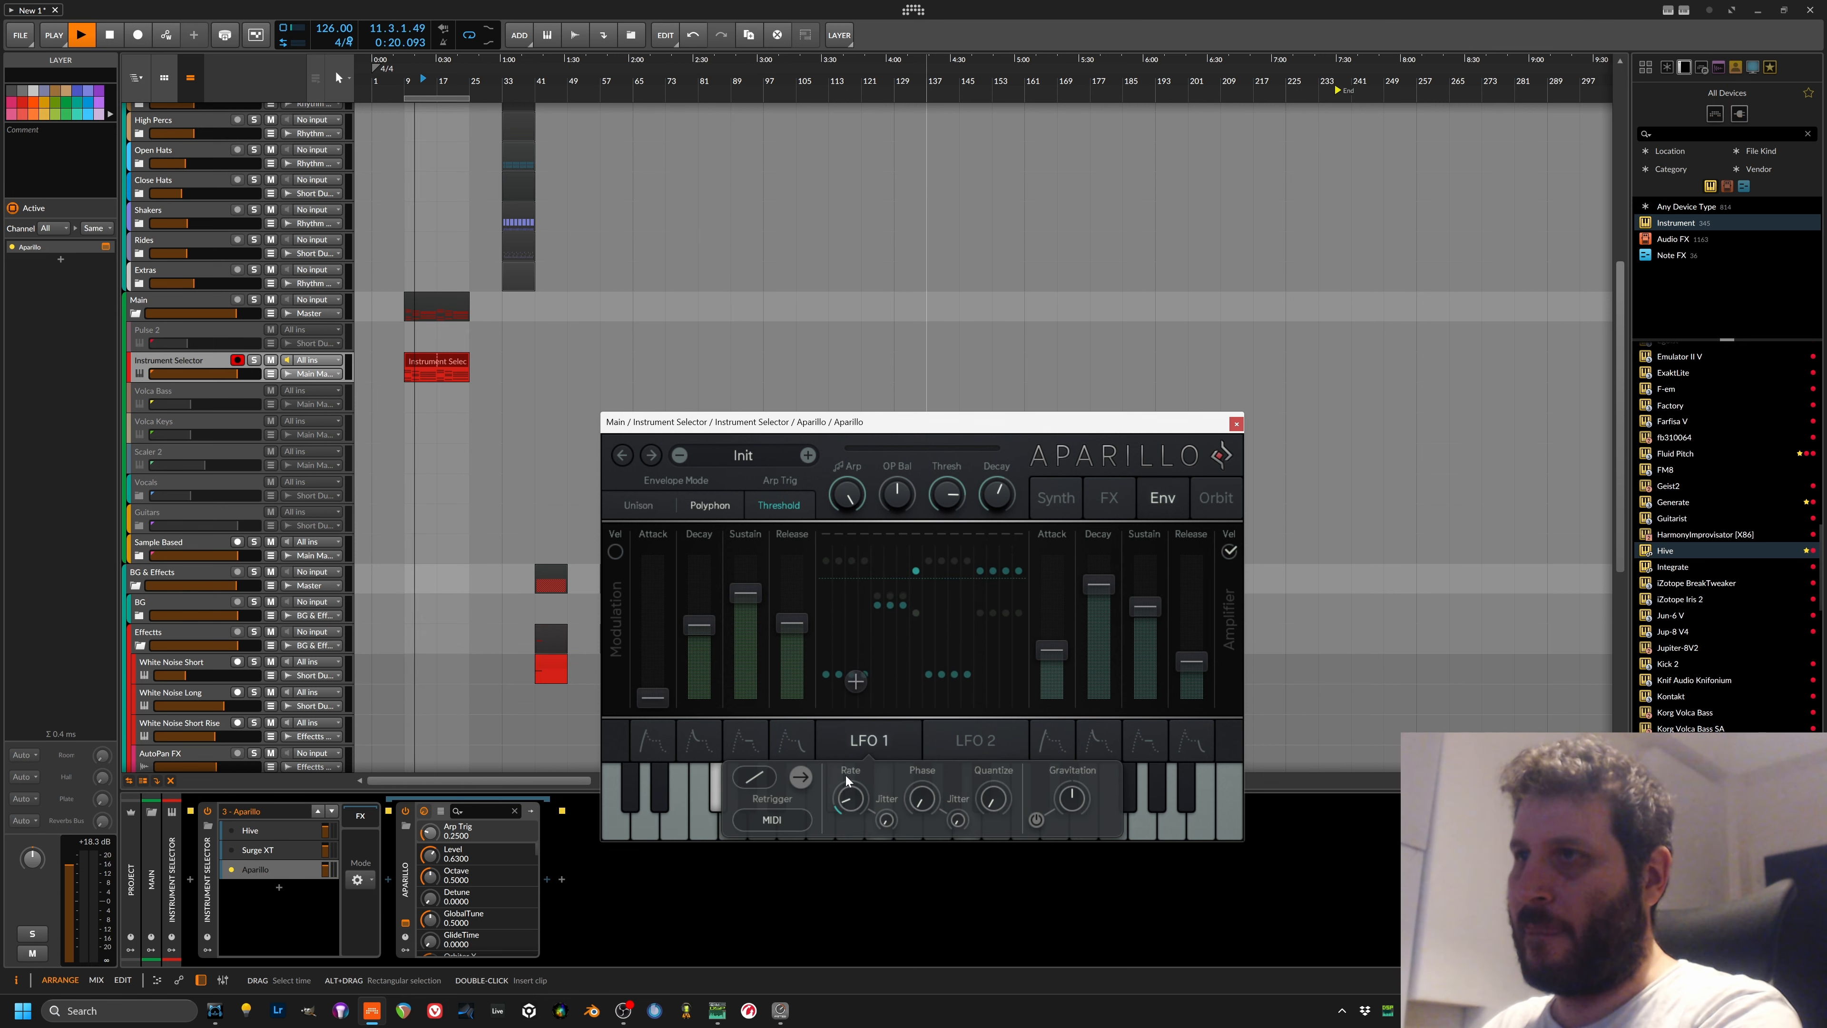
left_click_drag(836, 793, 856, 755)
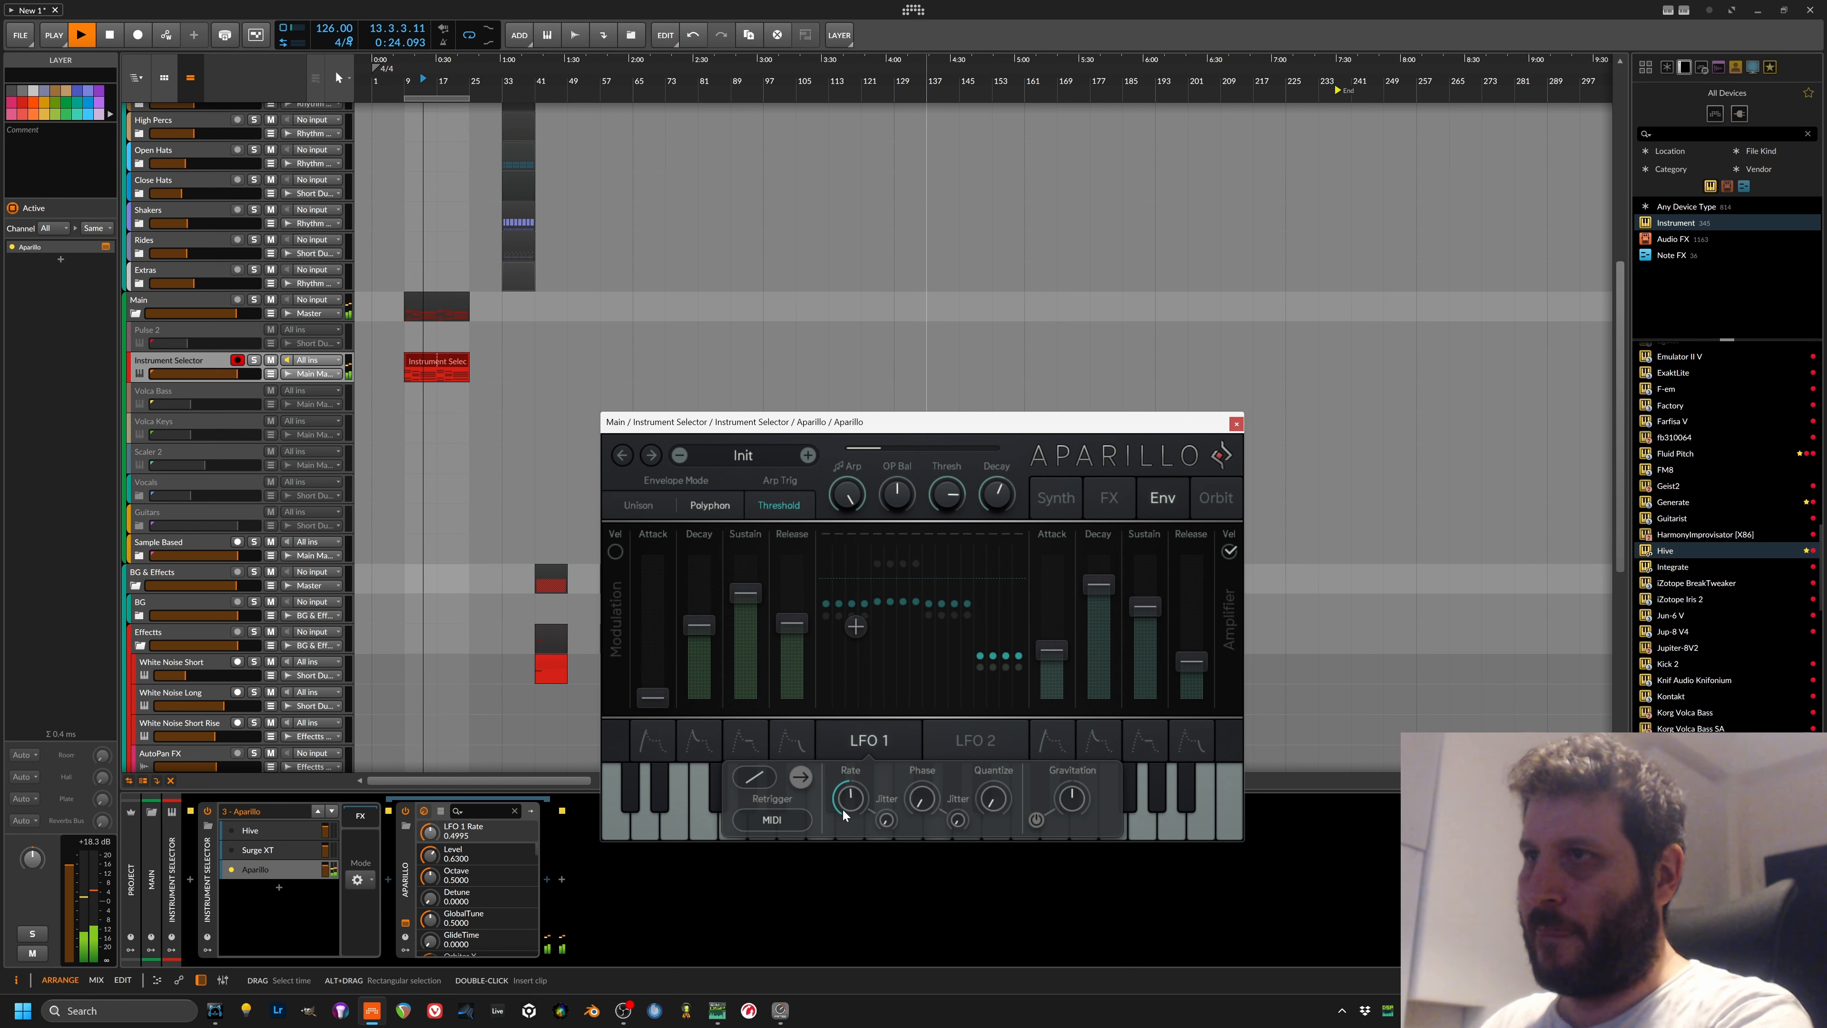
left_click_drag(854, 800, 854, 879)
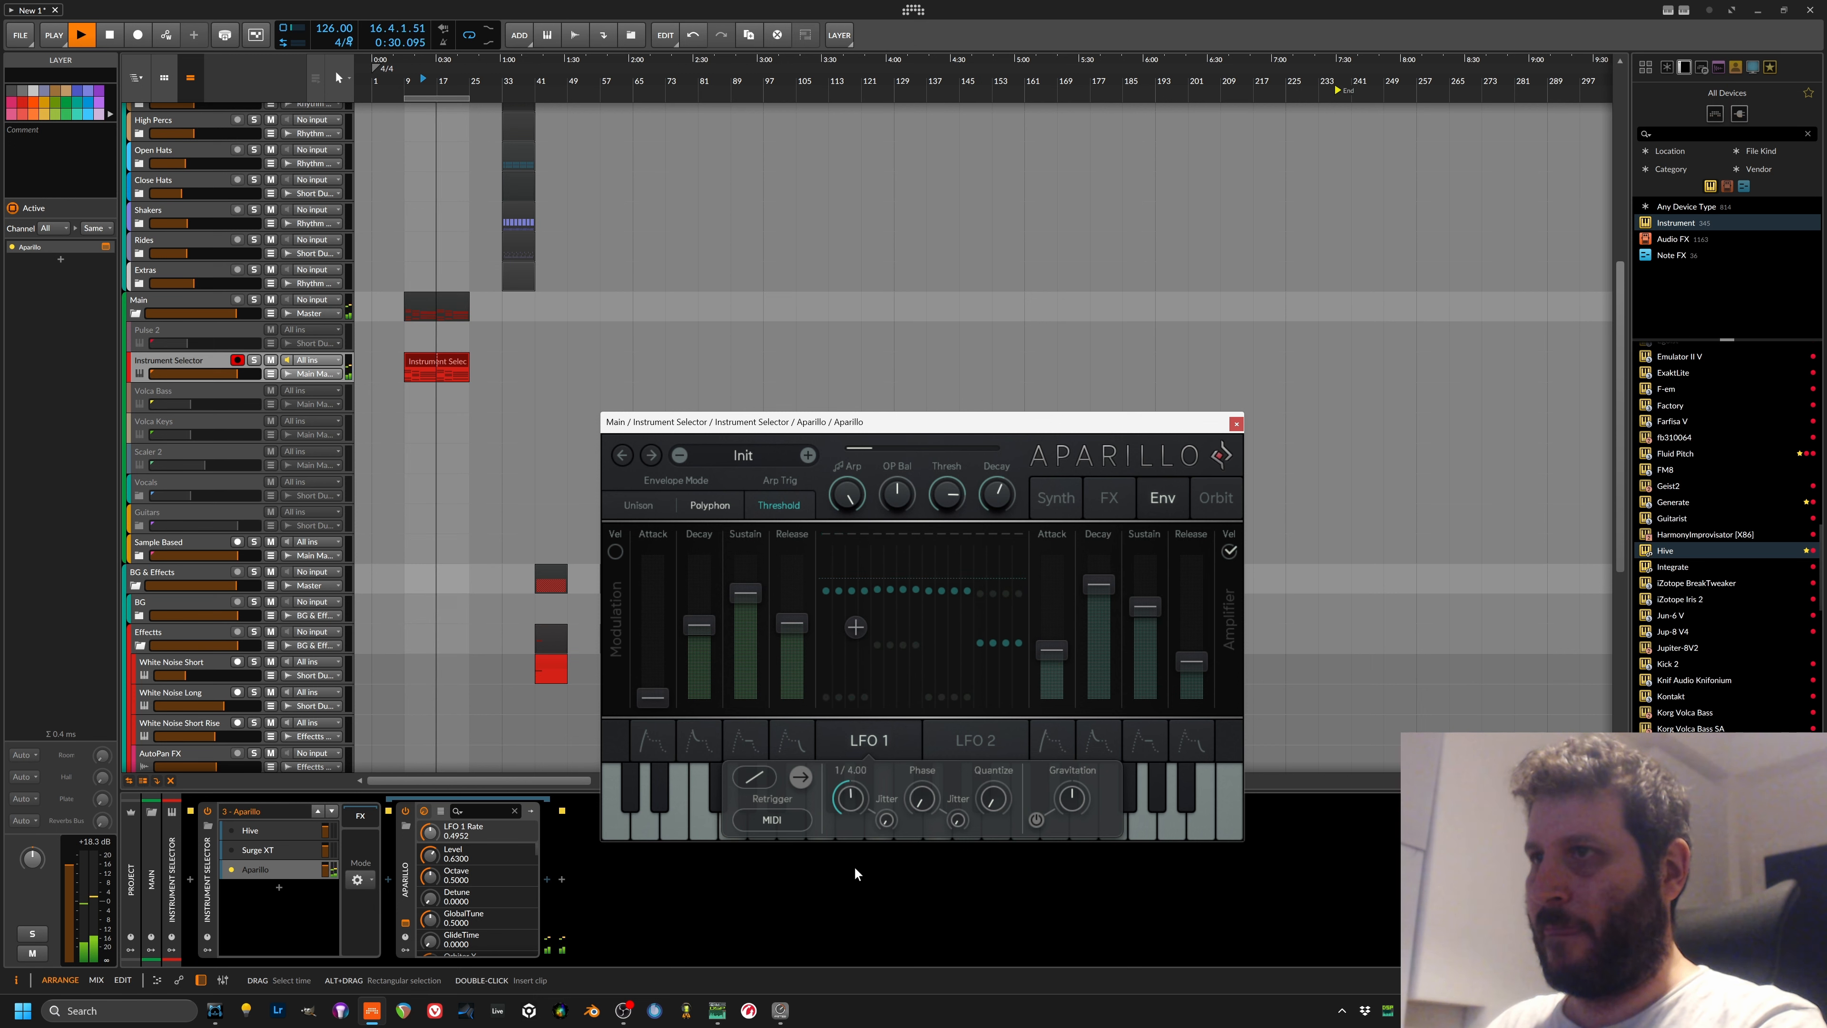
Step: Raise the rate of Aparillo's LFO 2 to about 0.60 and try its one-shot mode
left_click(960, 742)
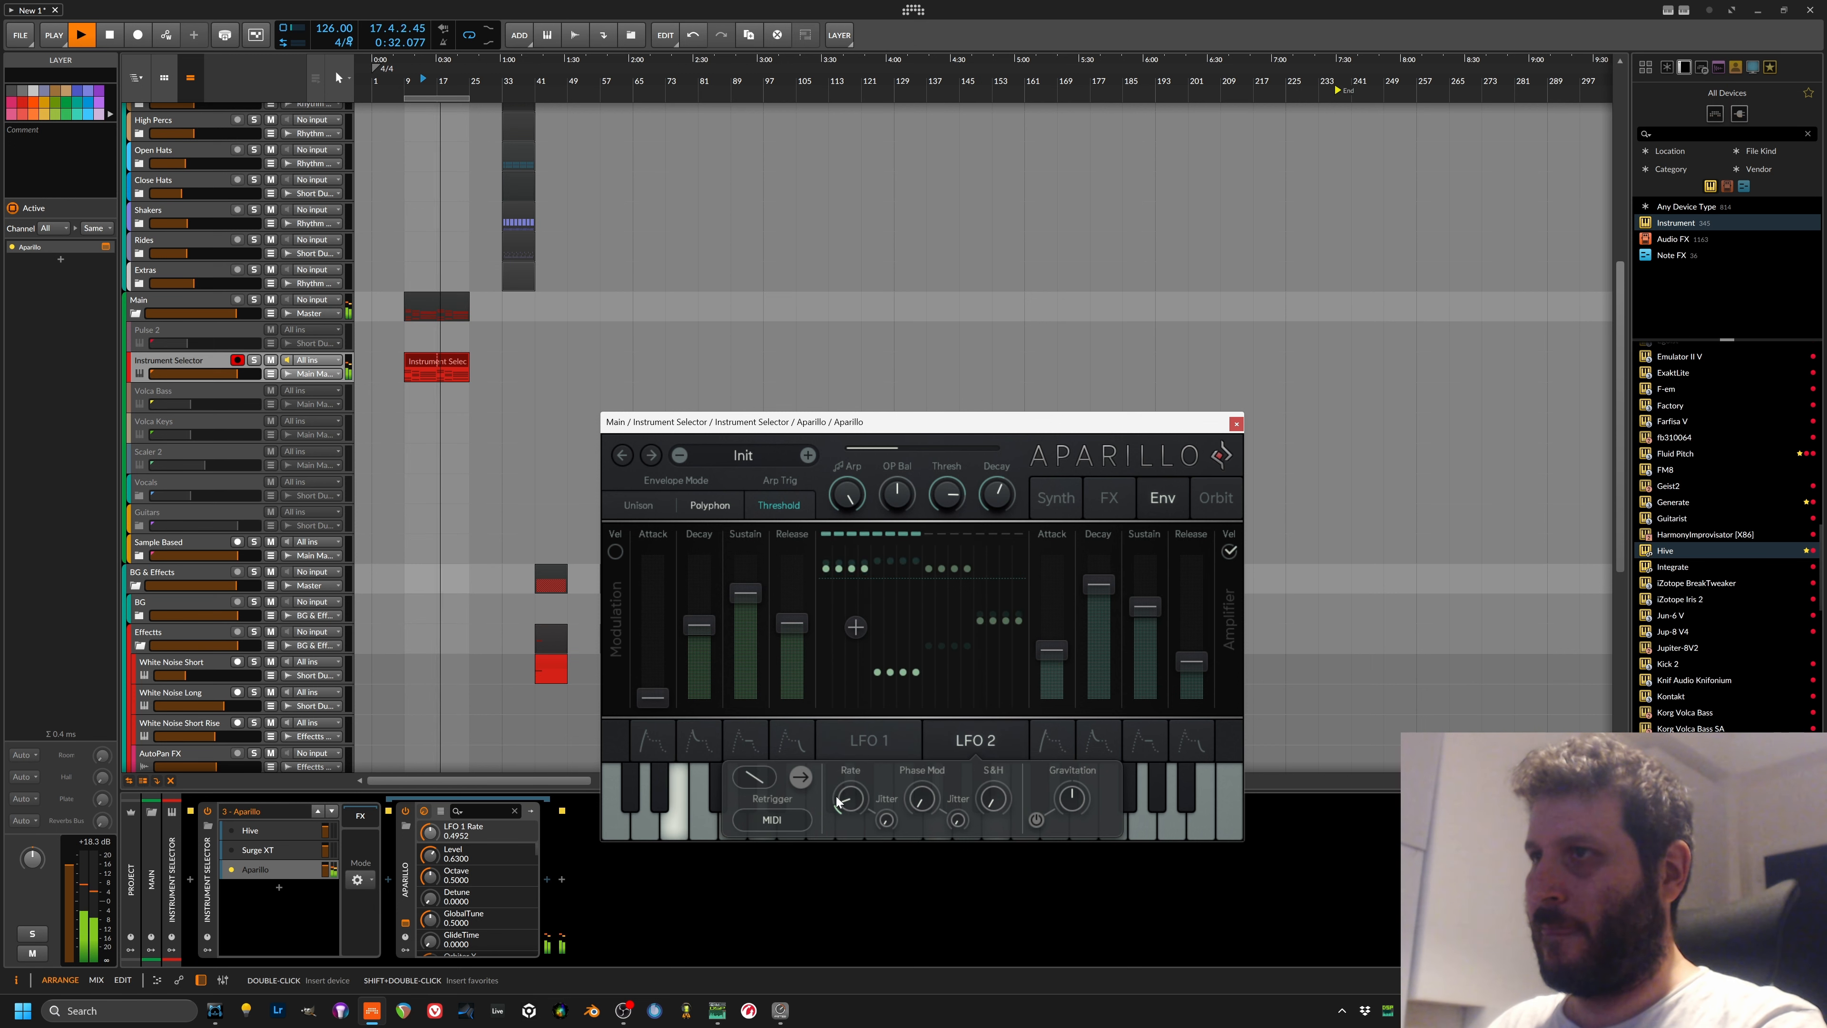
mouse_move(866, 769)
left_mouse_down()
mouse_move(877, 736)
mouse_move(878, 754)
left_mouse_up()
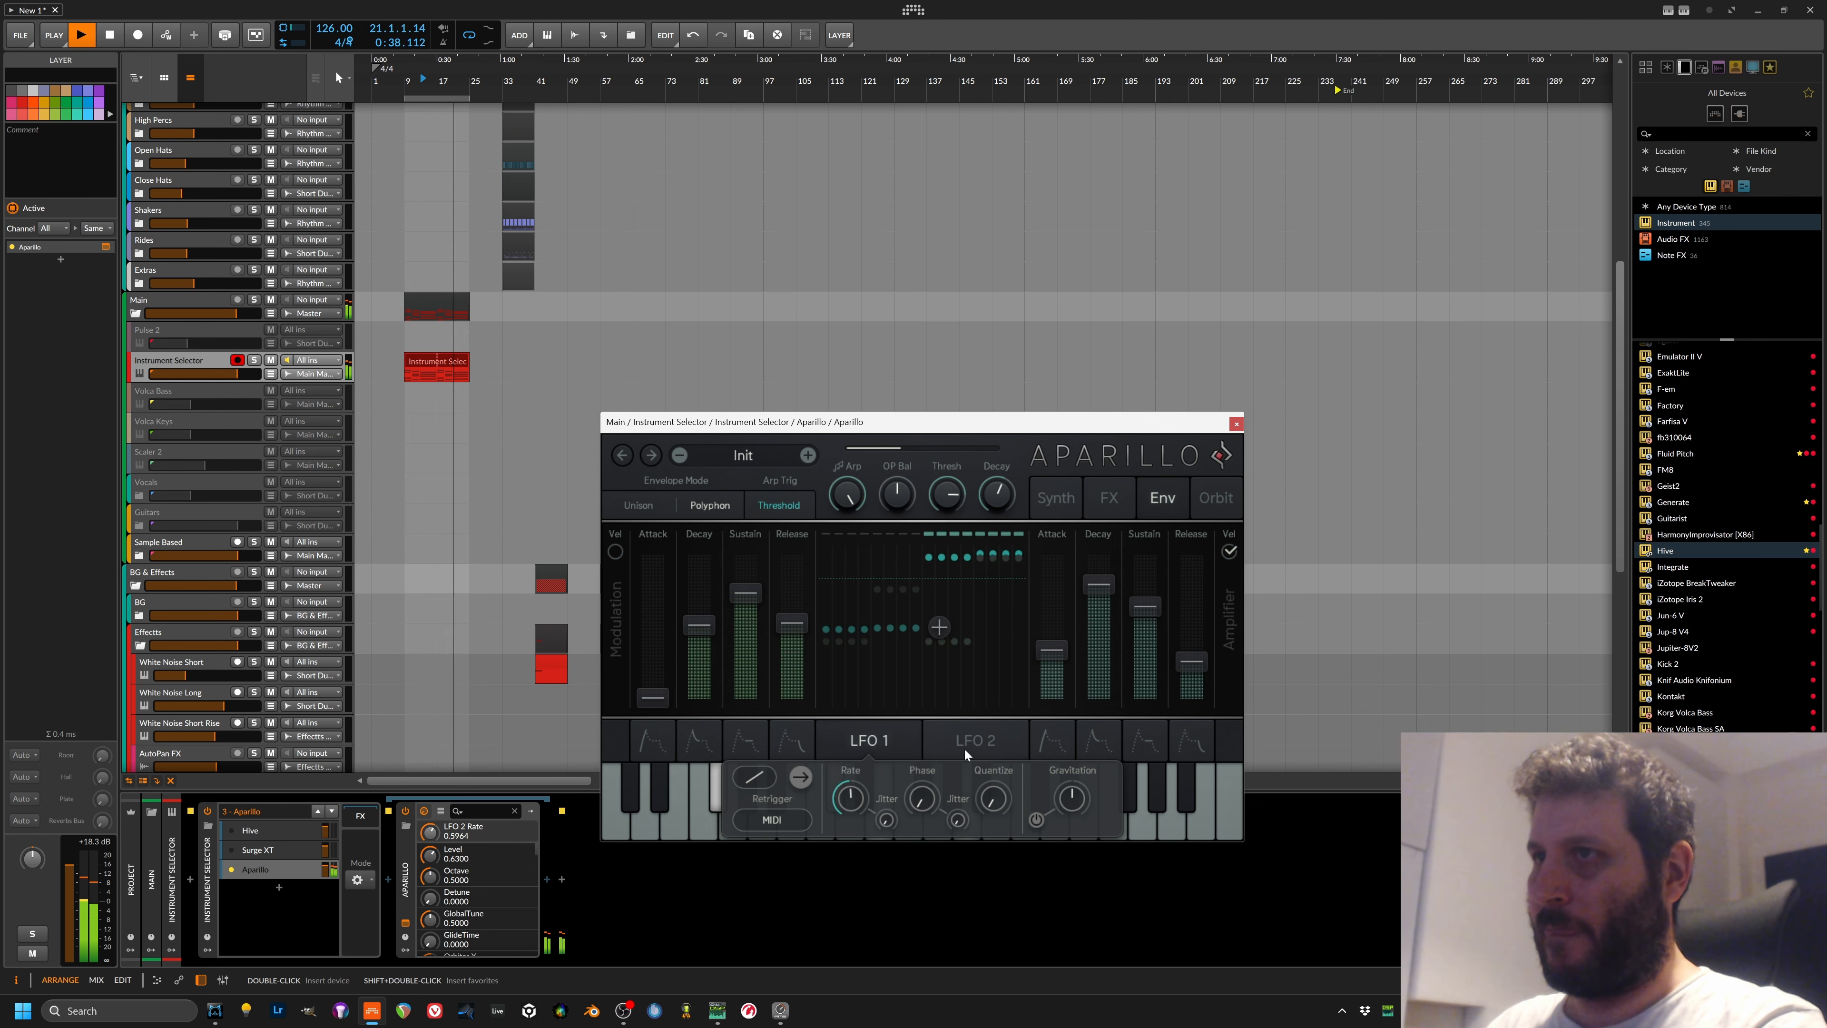
left_click(801, 777)
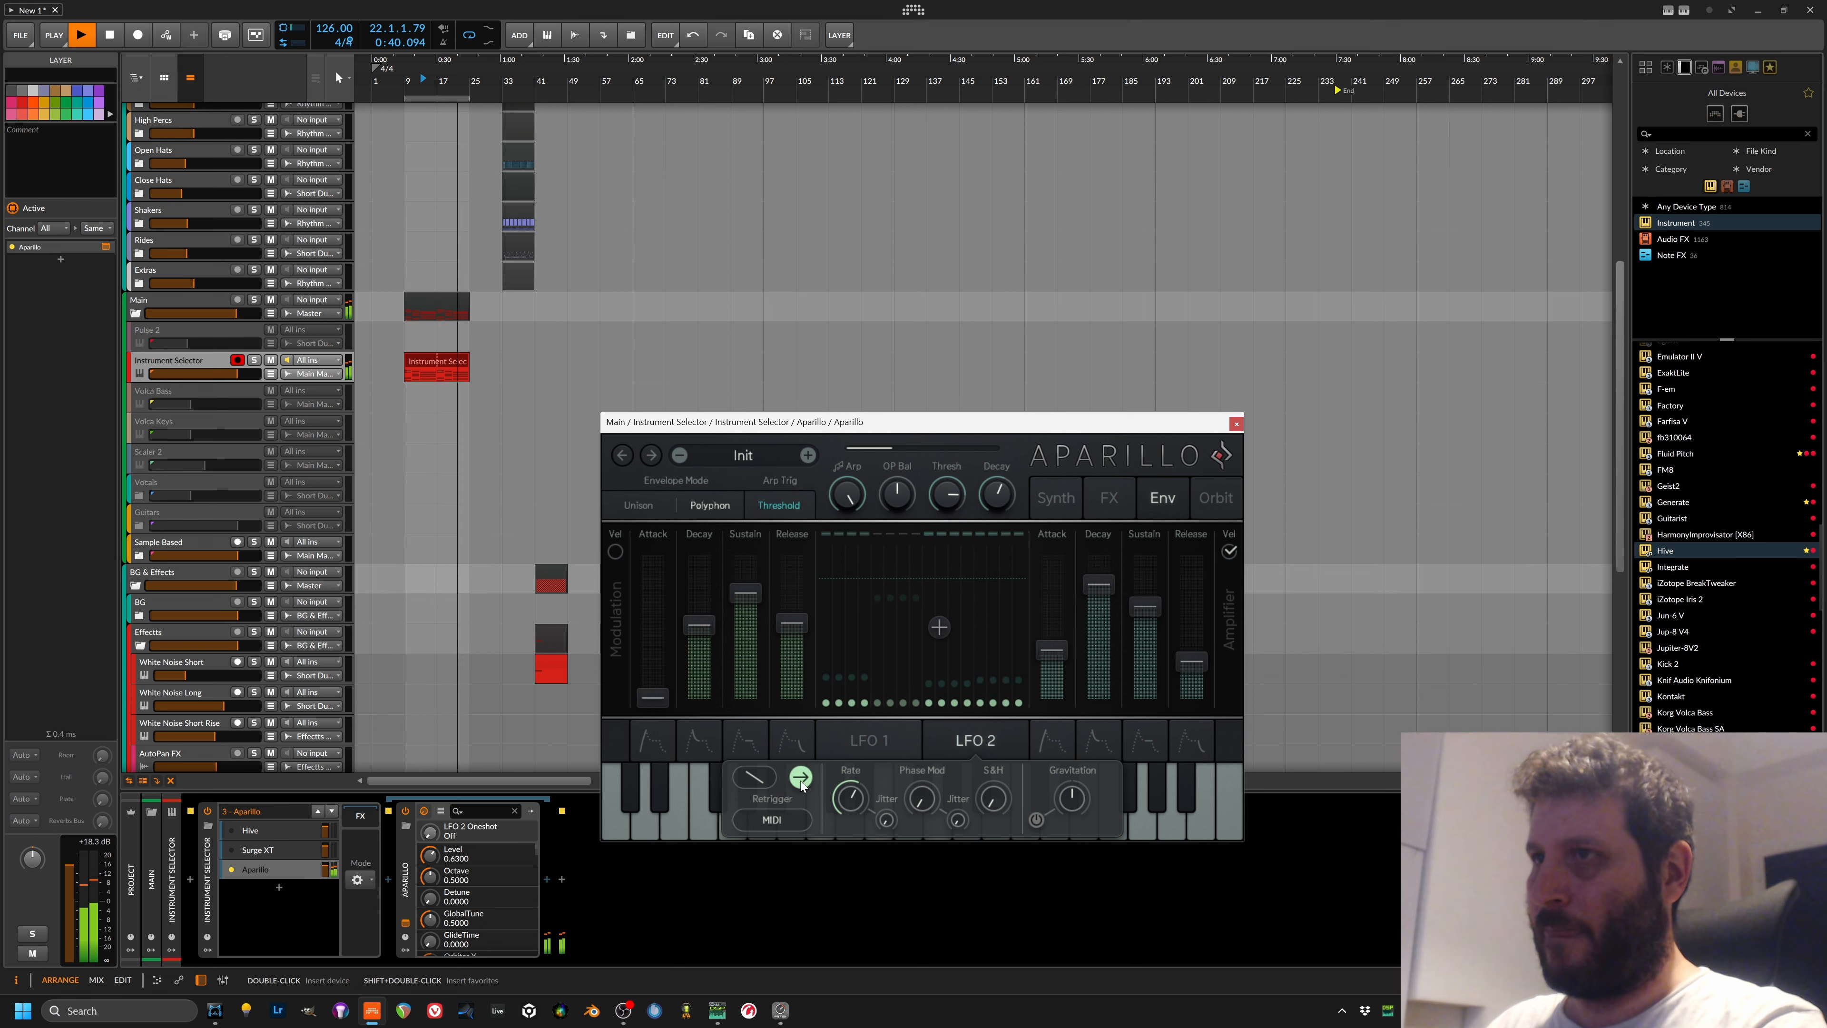
left_click_drag(854, 797, 854, 800)
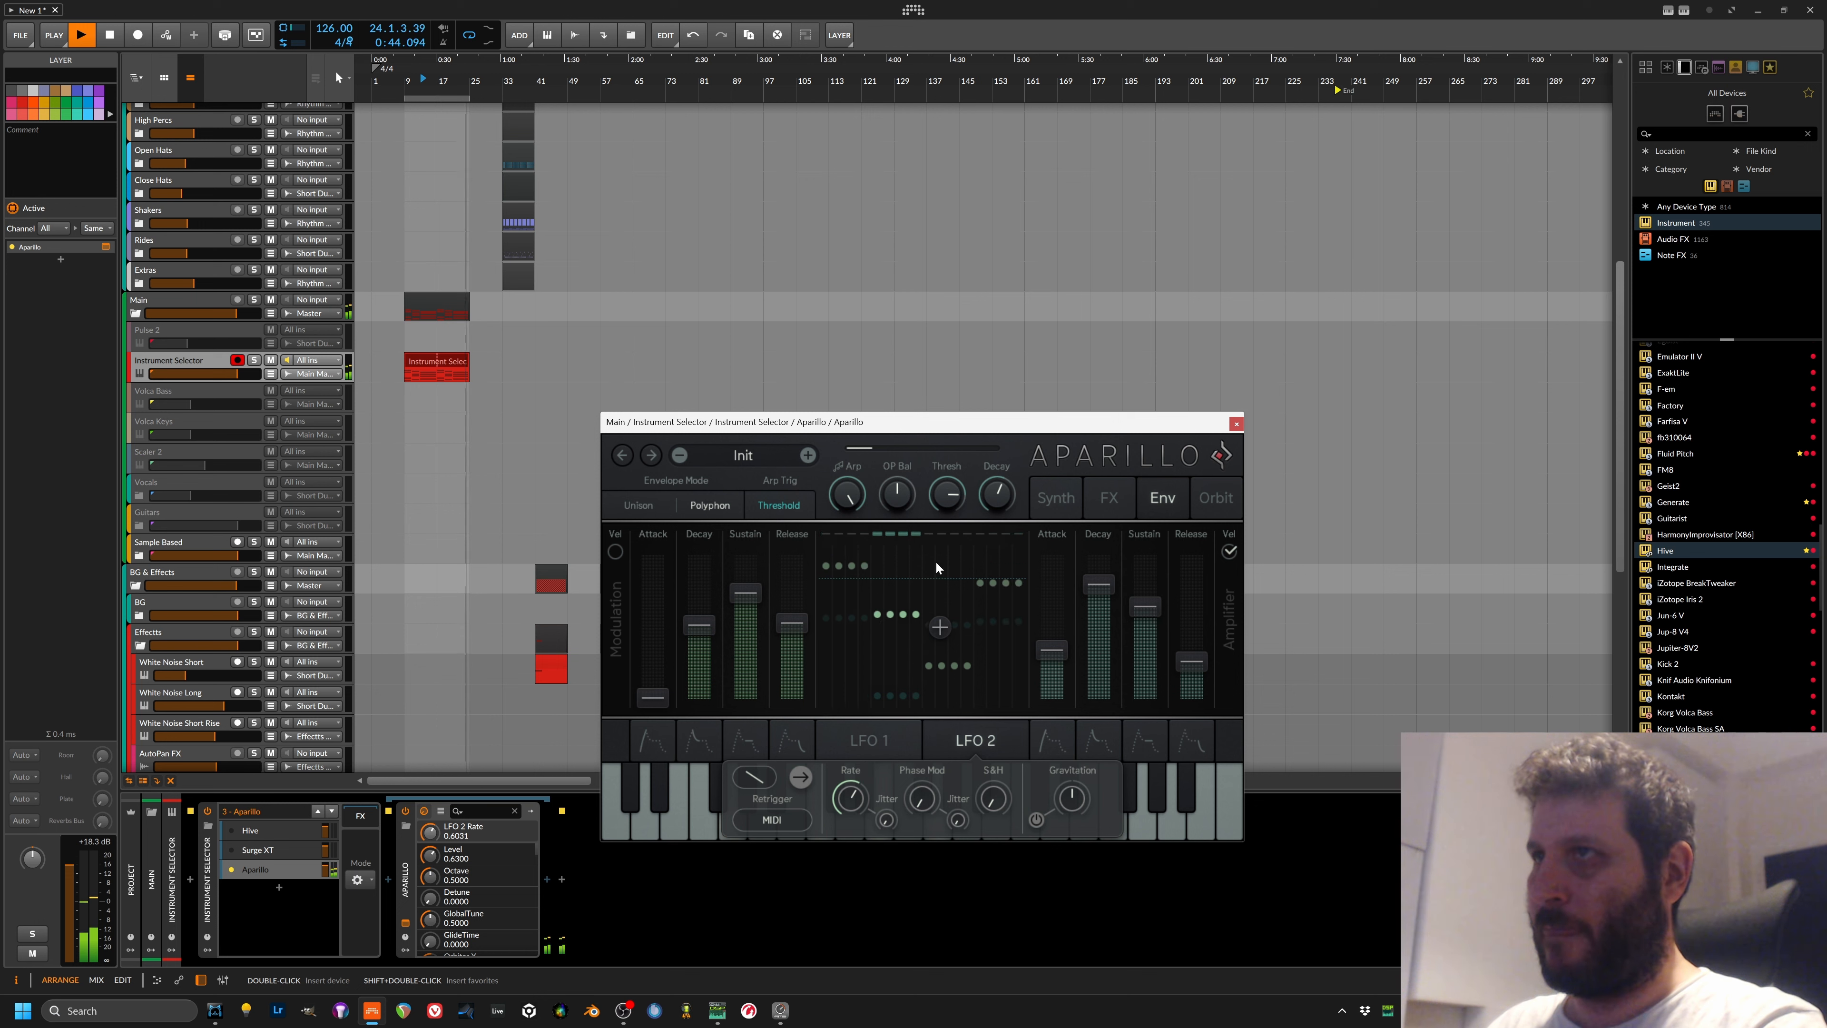
Step: Lower Aparillo's arp threshold to zero and raise the arp decay to about 0.68
left_click_drag(954, 499, 975, 634)
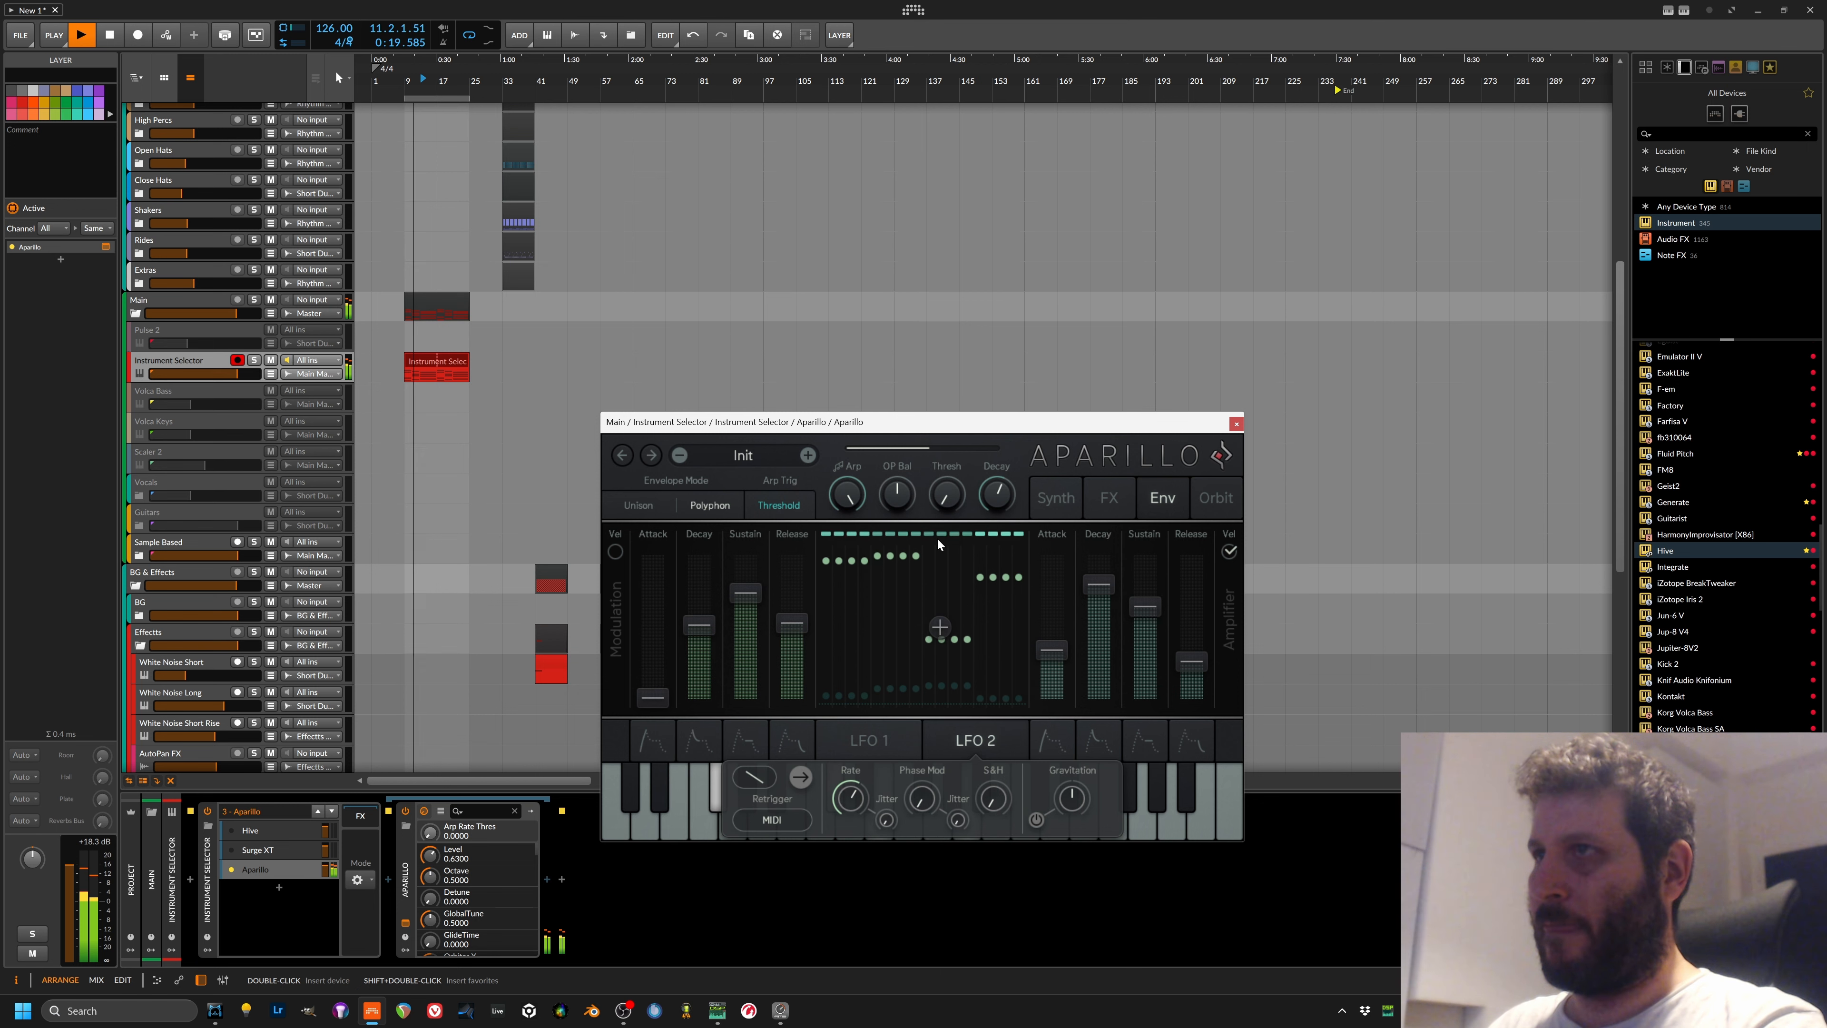
left_click_drag(998, 534, 1000, 498)
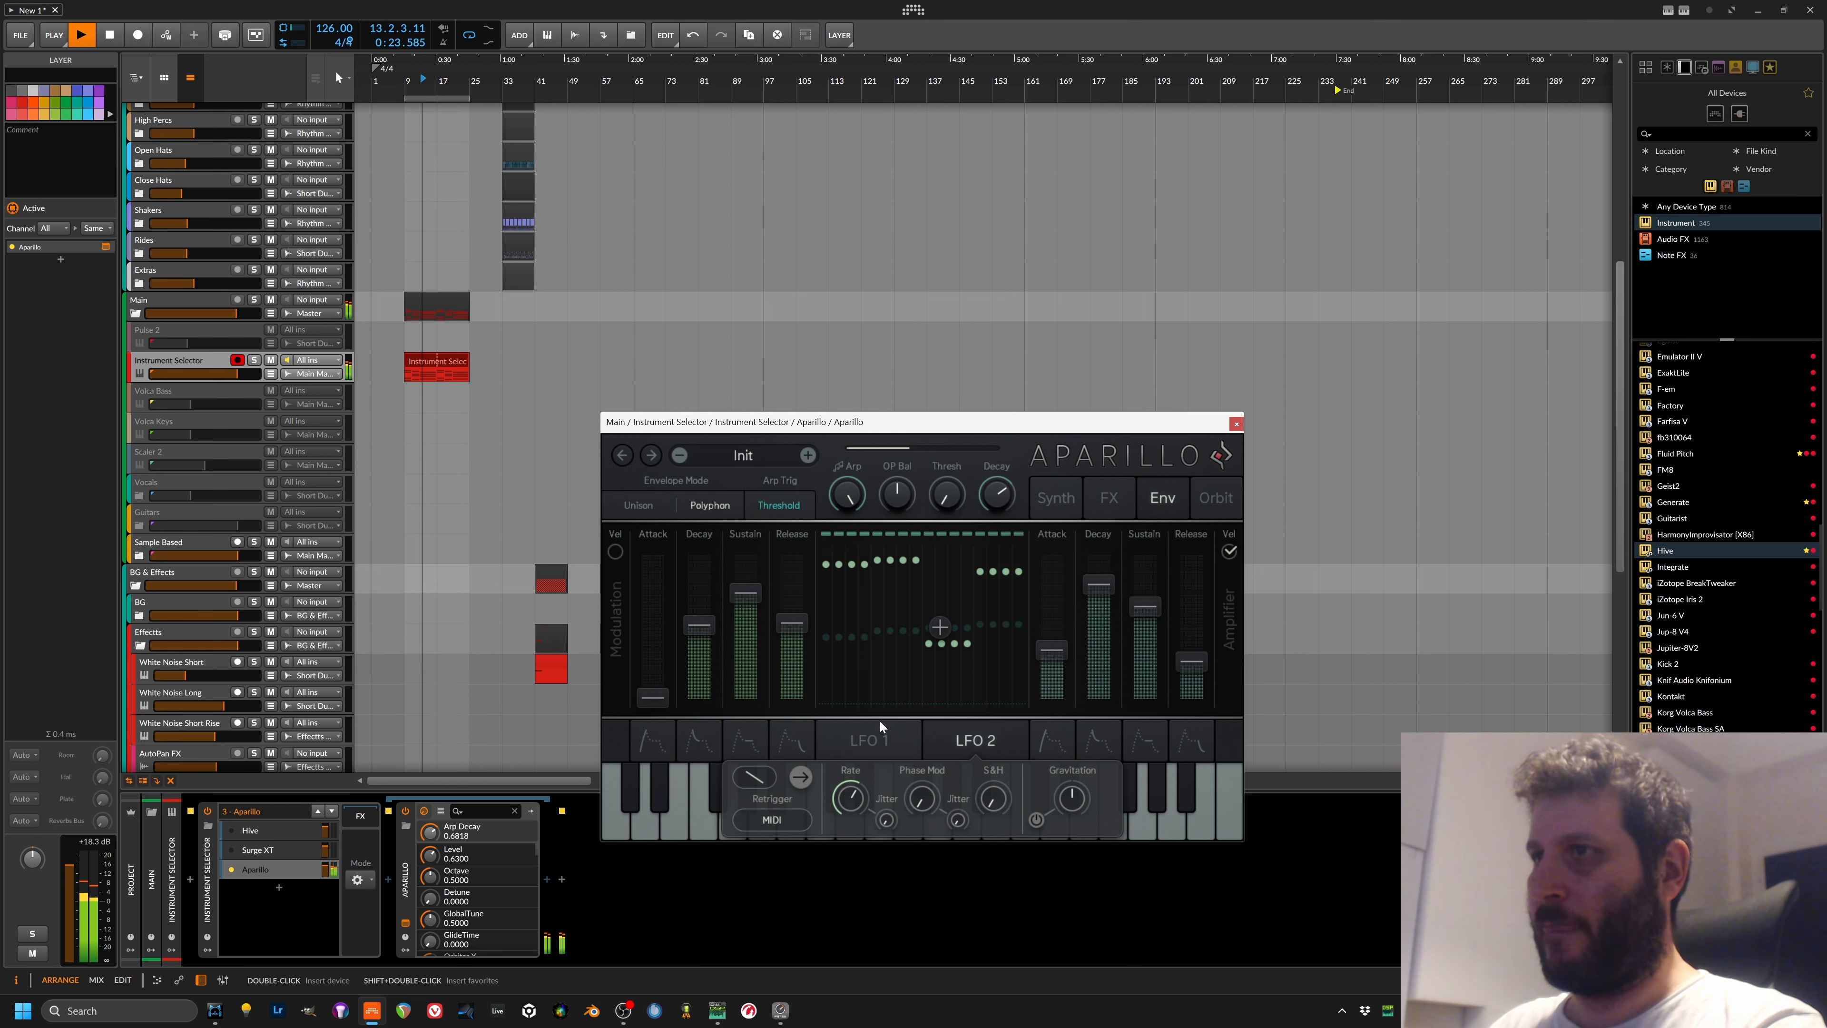
Step: Set LFO 1's rate jitter to about 0.13, phase jitter to about 37% and rate to about 0.53, trying its phase and quantize controls
left_click(867, 741)
mouse_move(854, 804)
left_mouse_down()
mouse_move(891, 775)
mouse_move(886, 809)
left_mouse_up()
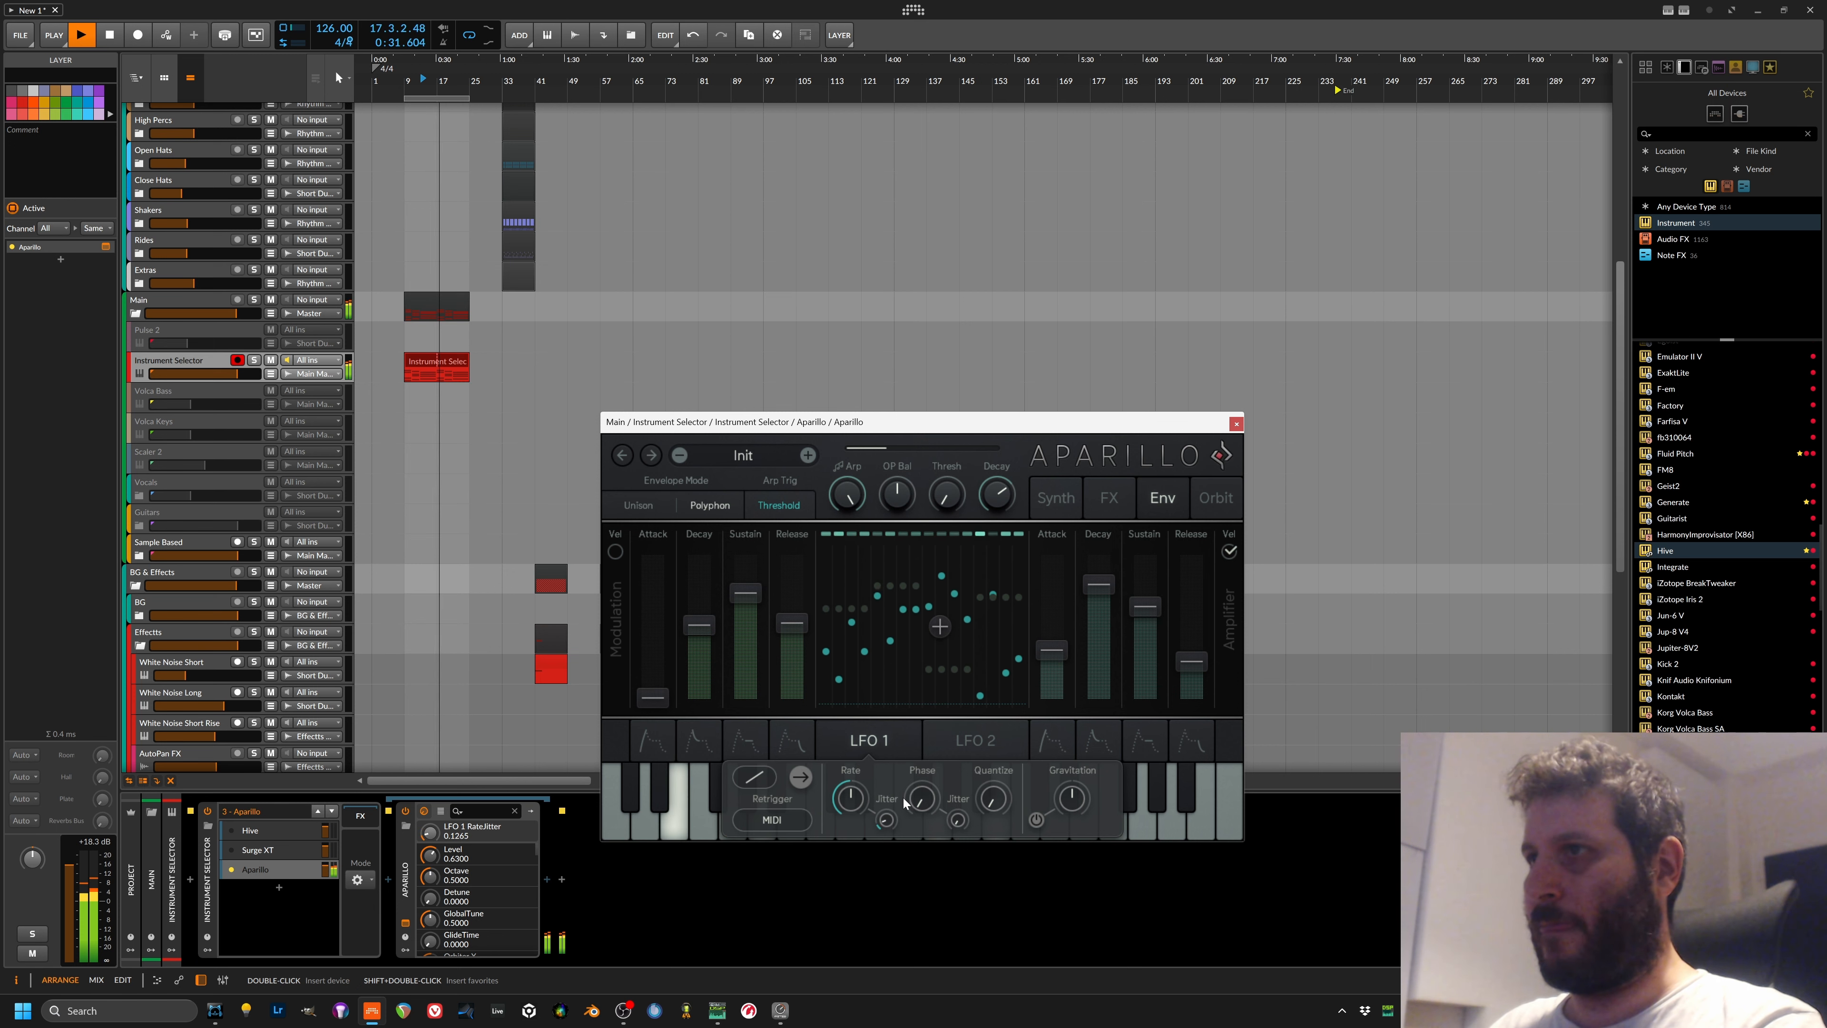
mouse_move(1006, 794)
left_mouse_down()
mouse_move(1030, 666)
mouse_move(1030, 802)
left_mouse_up()
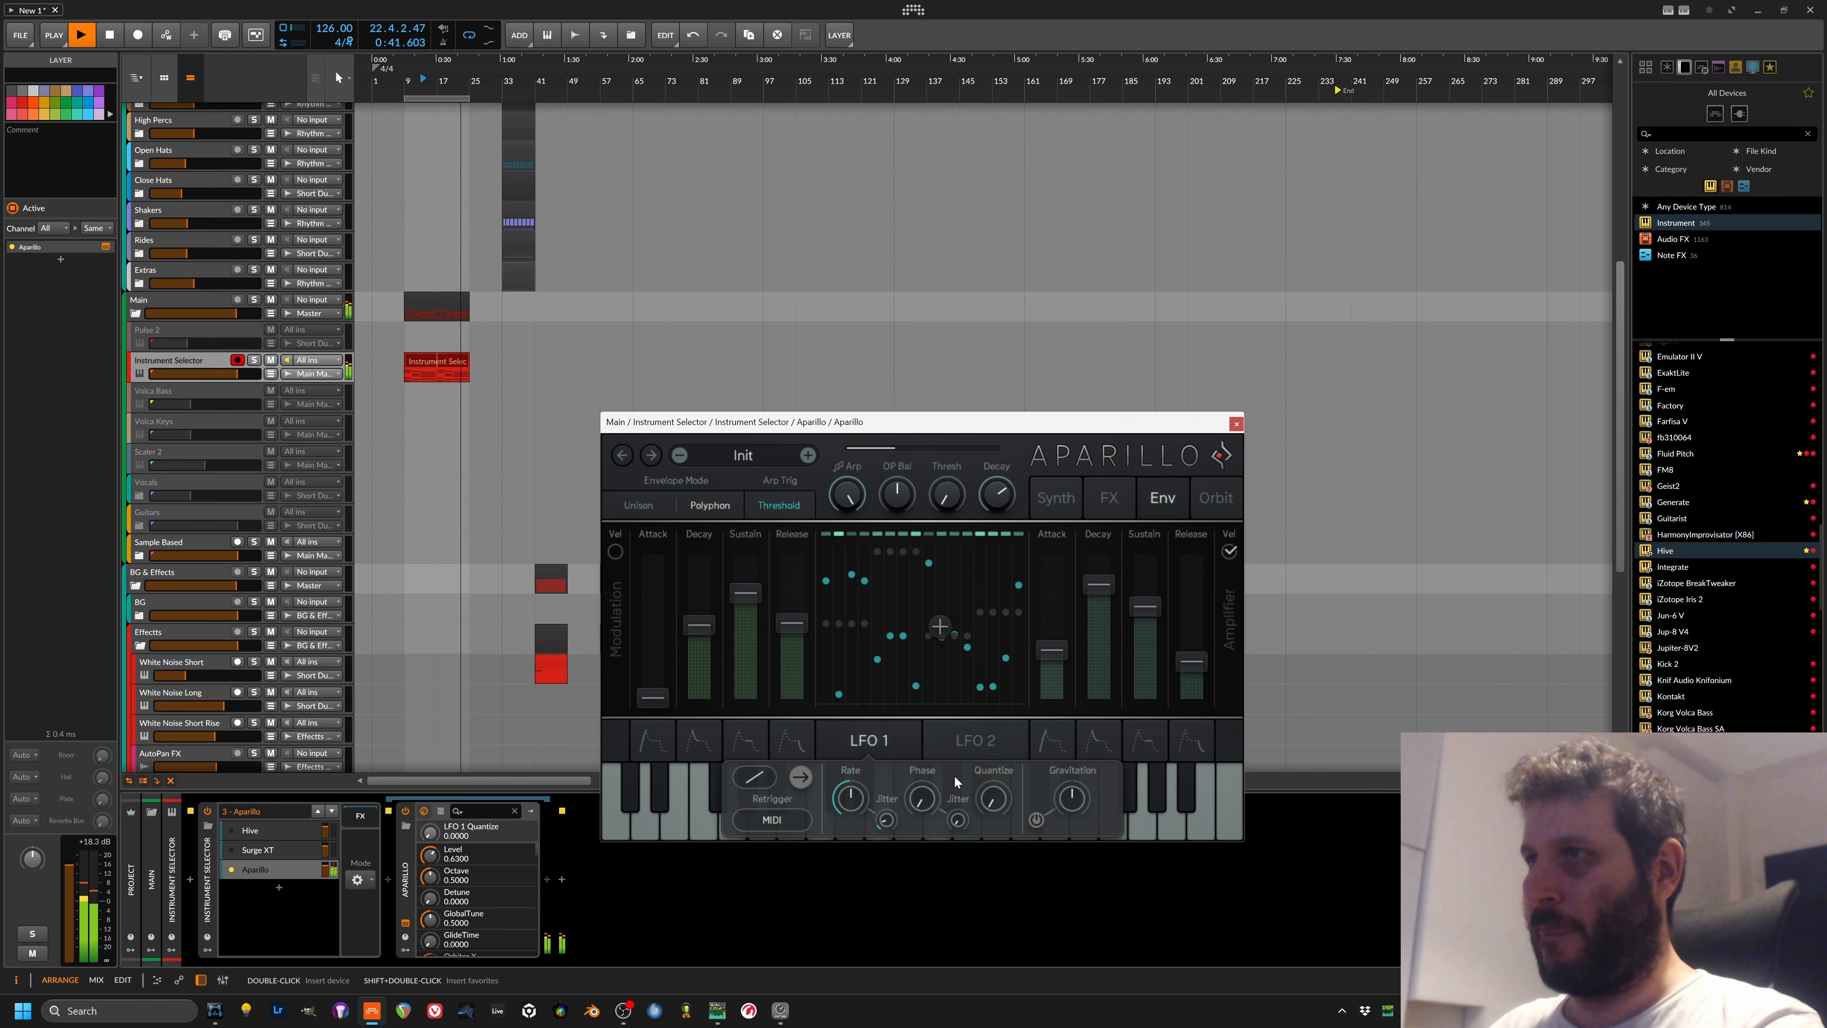
left_click_drag(924, 802, 908, 930)
left_click_drag(957, 820, 968, 784)
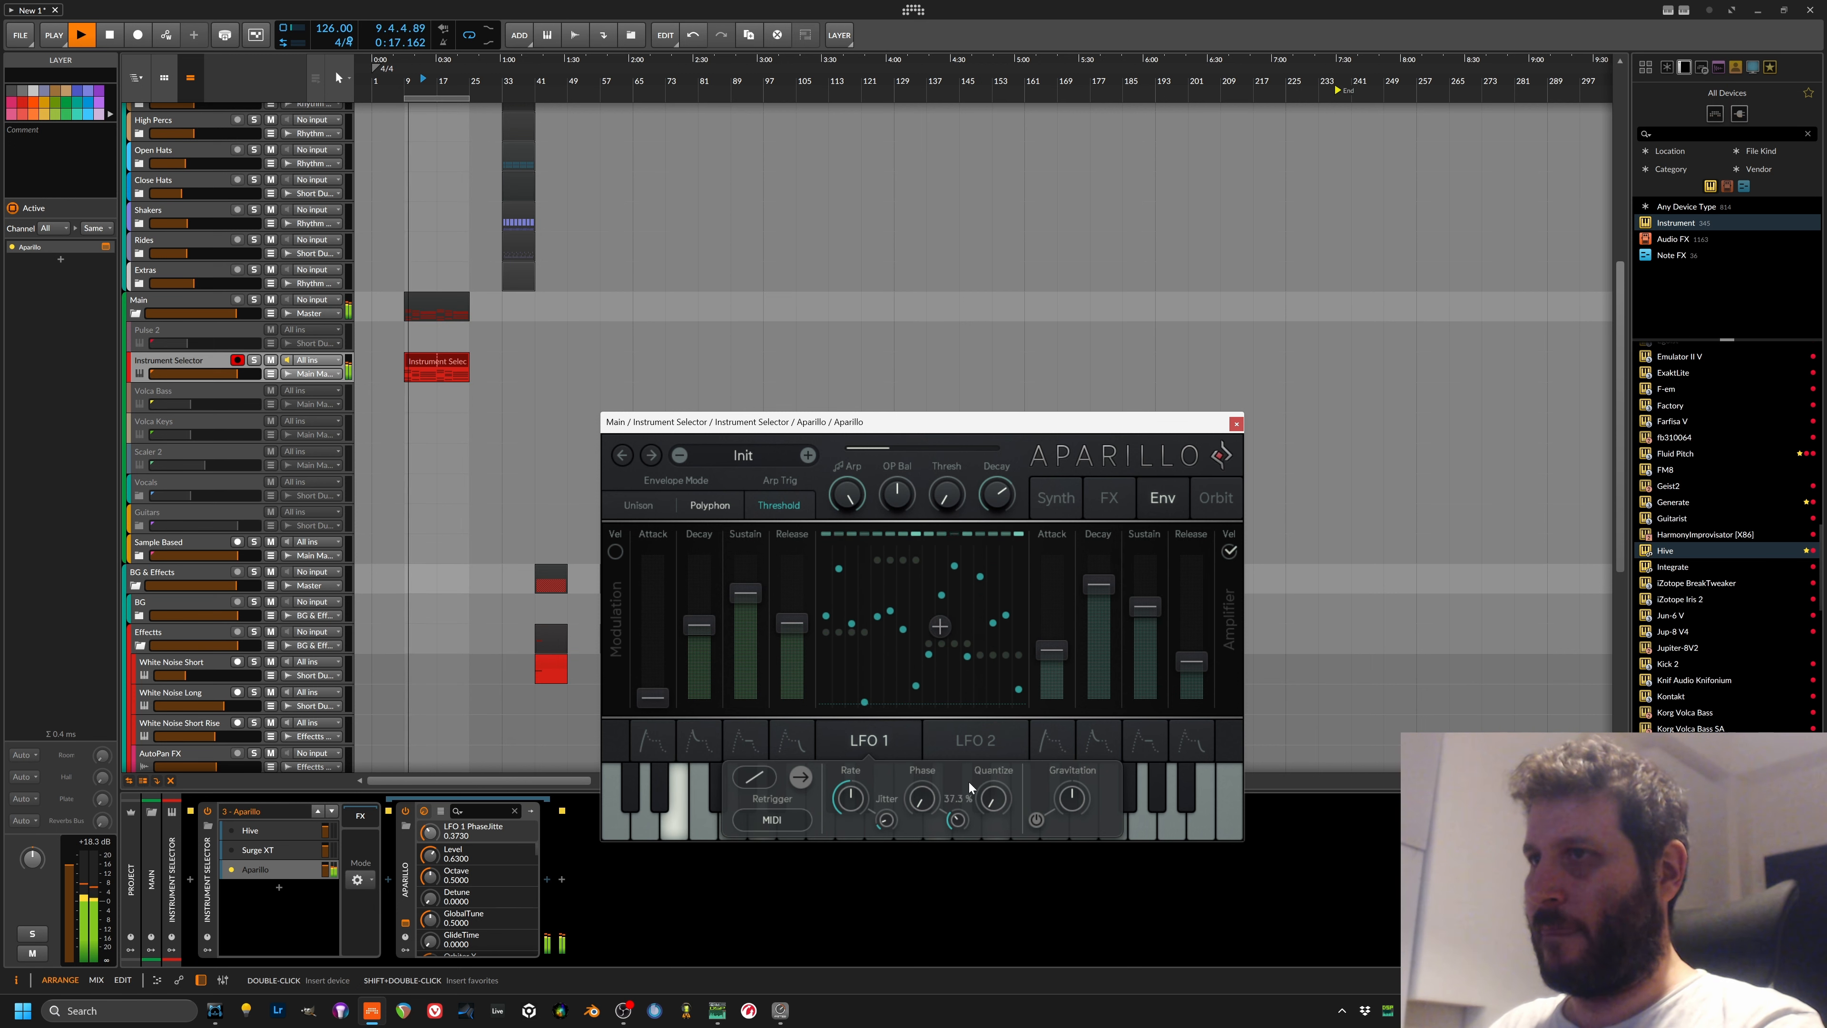
left_click_drag(849, 808, 851, 804)
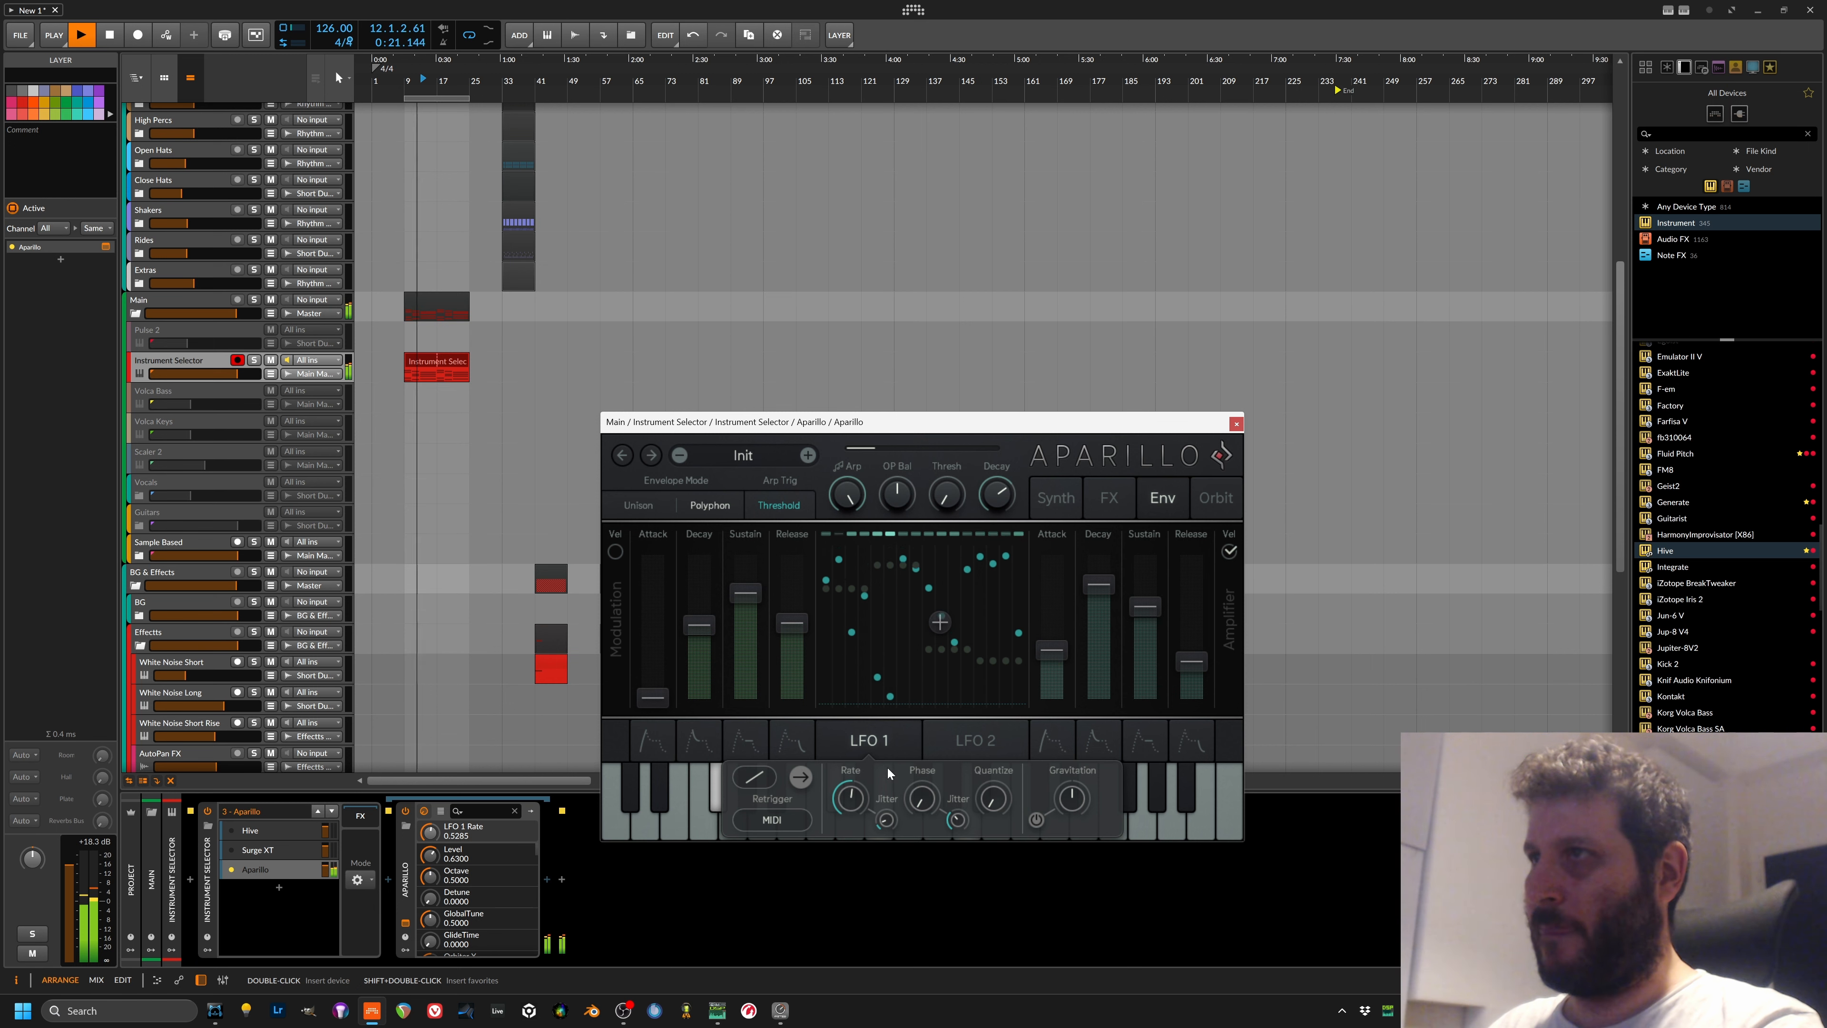
Step: Remove the amplifier attack and sustain and the modulation sustain, and shorten both envelopes' decay
left_click_drag(1050, 651, 1047, 753)
left_click_drag(1099, 585, 1154, 806)
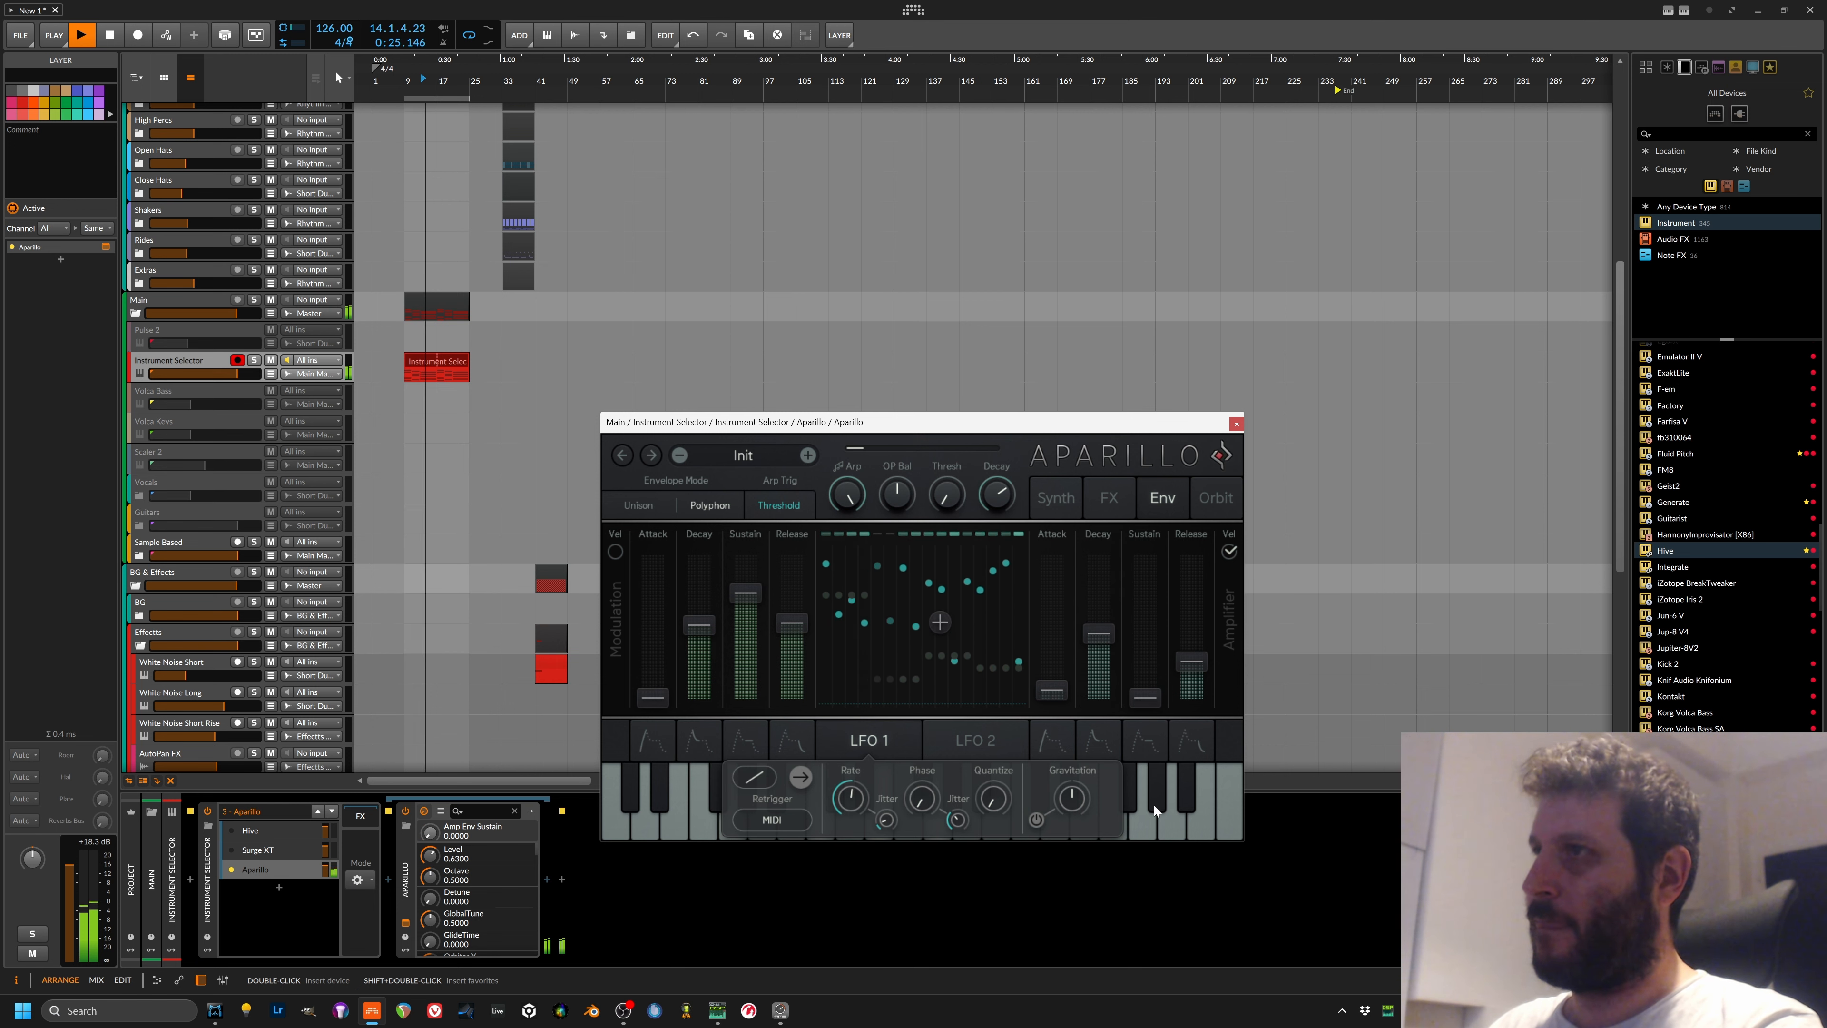
left_click_drag(1099, 637, 1057, 709)
left_click_drag(746, 594, 731, 781)
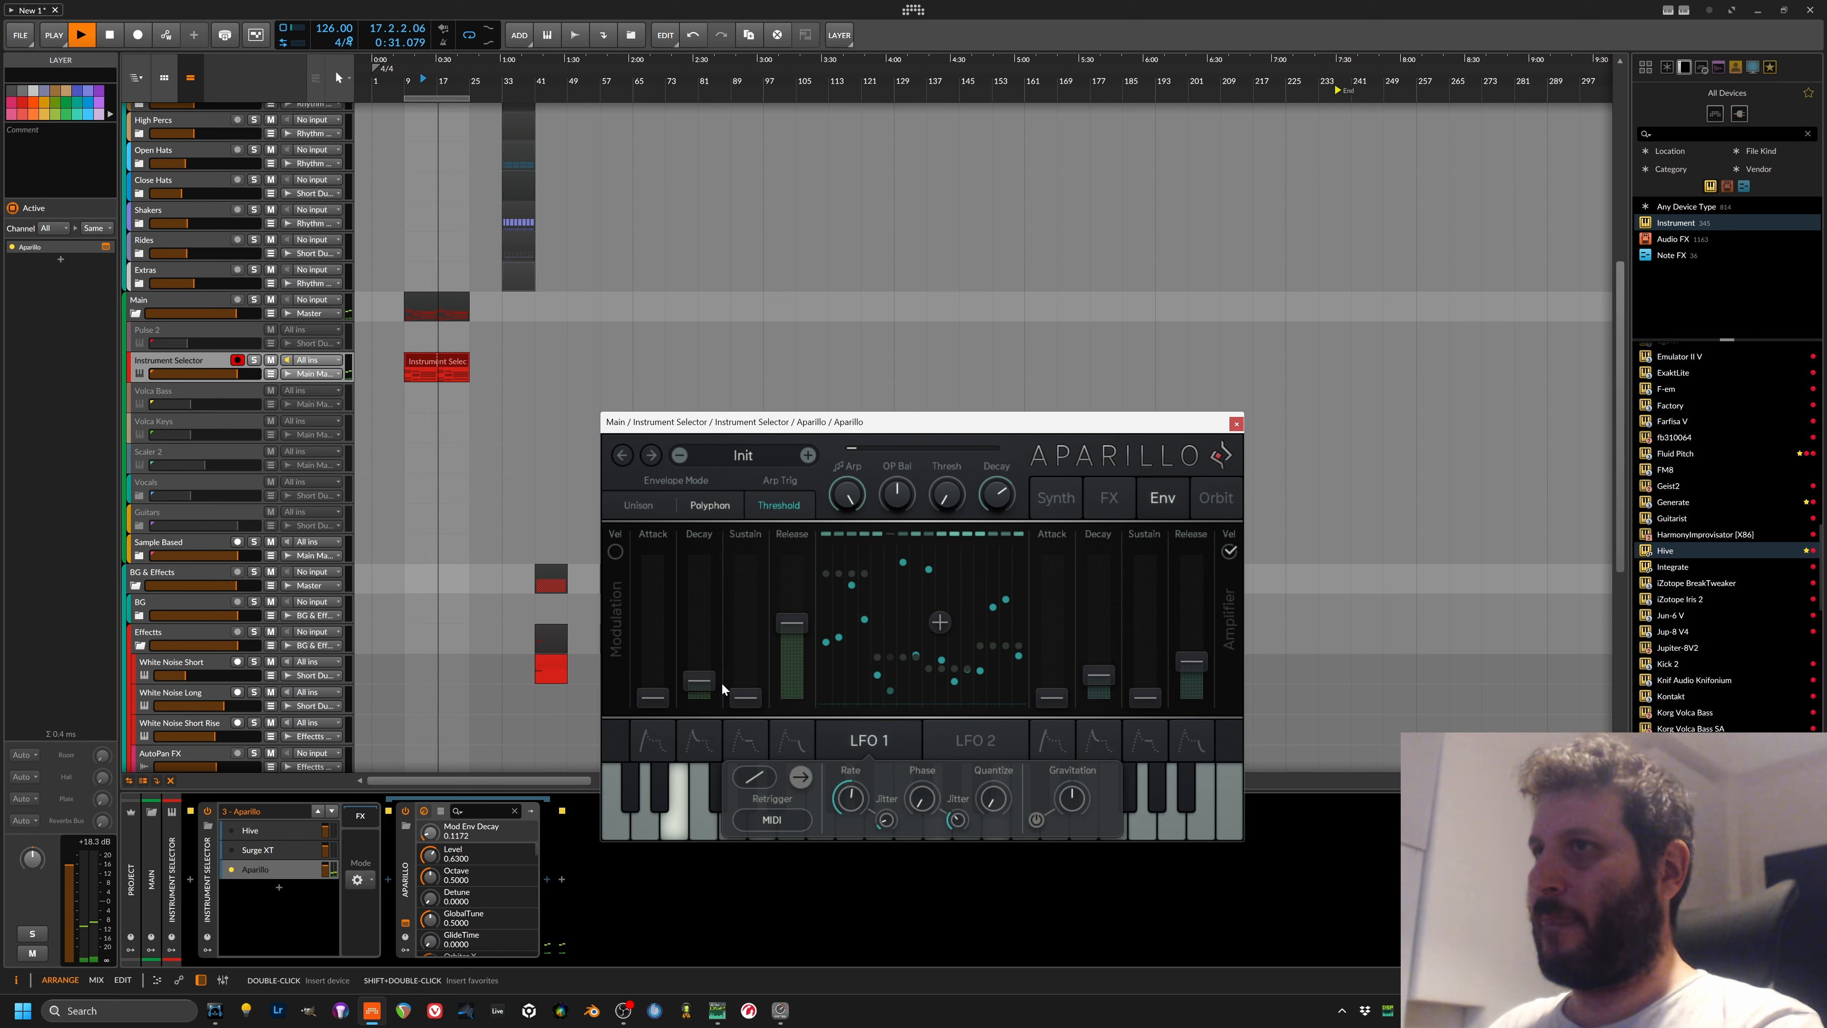
Step: Set the amplifier envelope's decay to about 0.52, sustain to 1.00 and release to about 0.29
left_click_drag(1098, 675, 1114, 627)
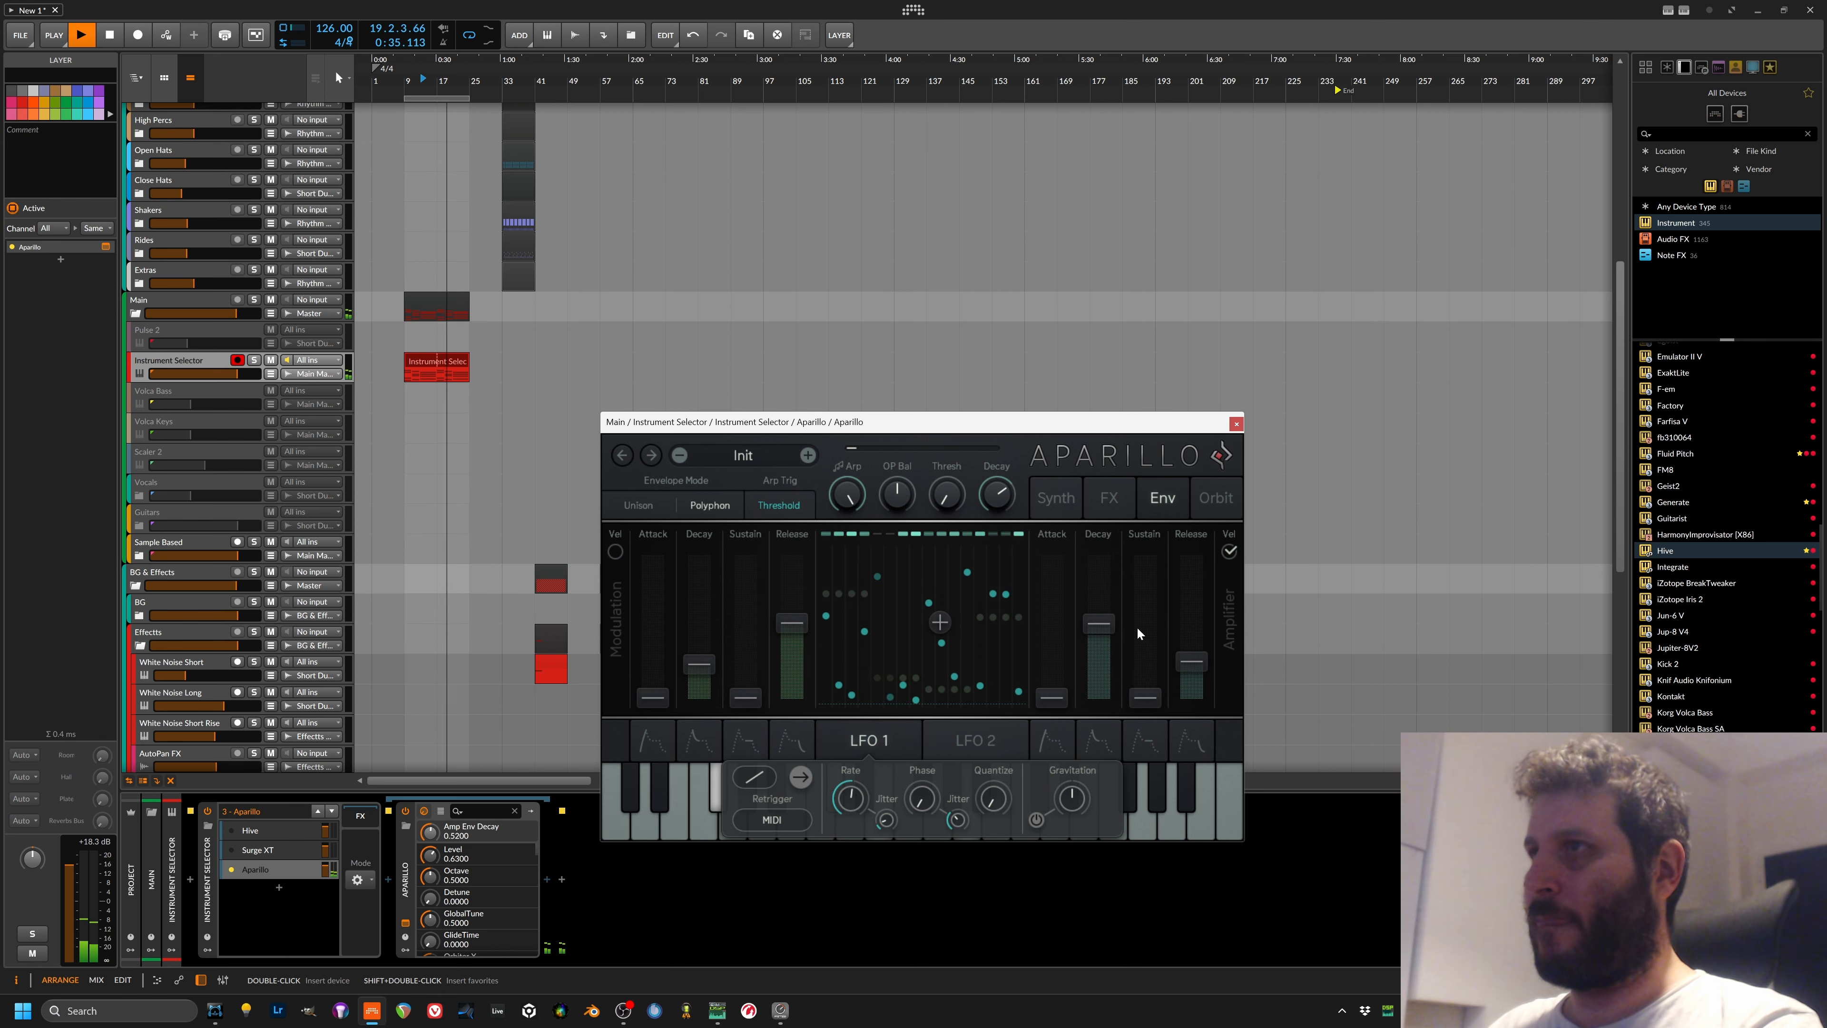
left_click_drag(1139, 661, 1166, 424)
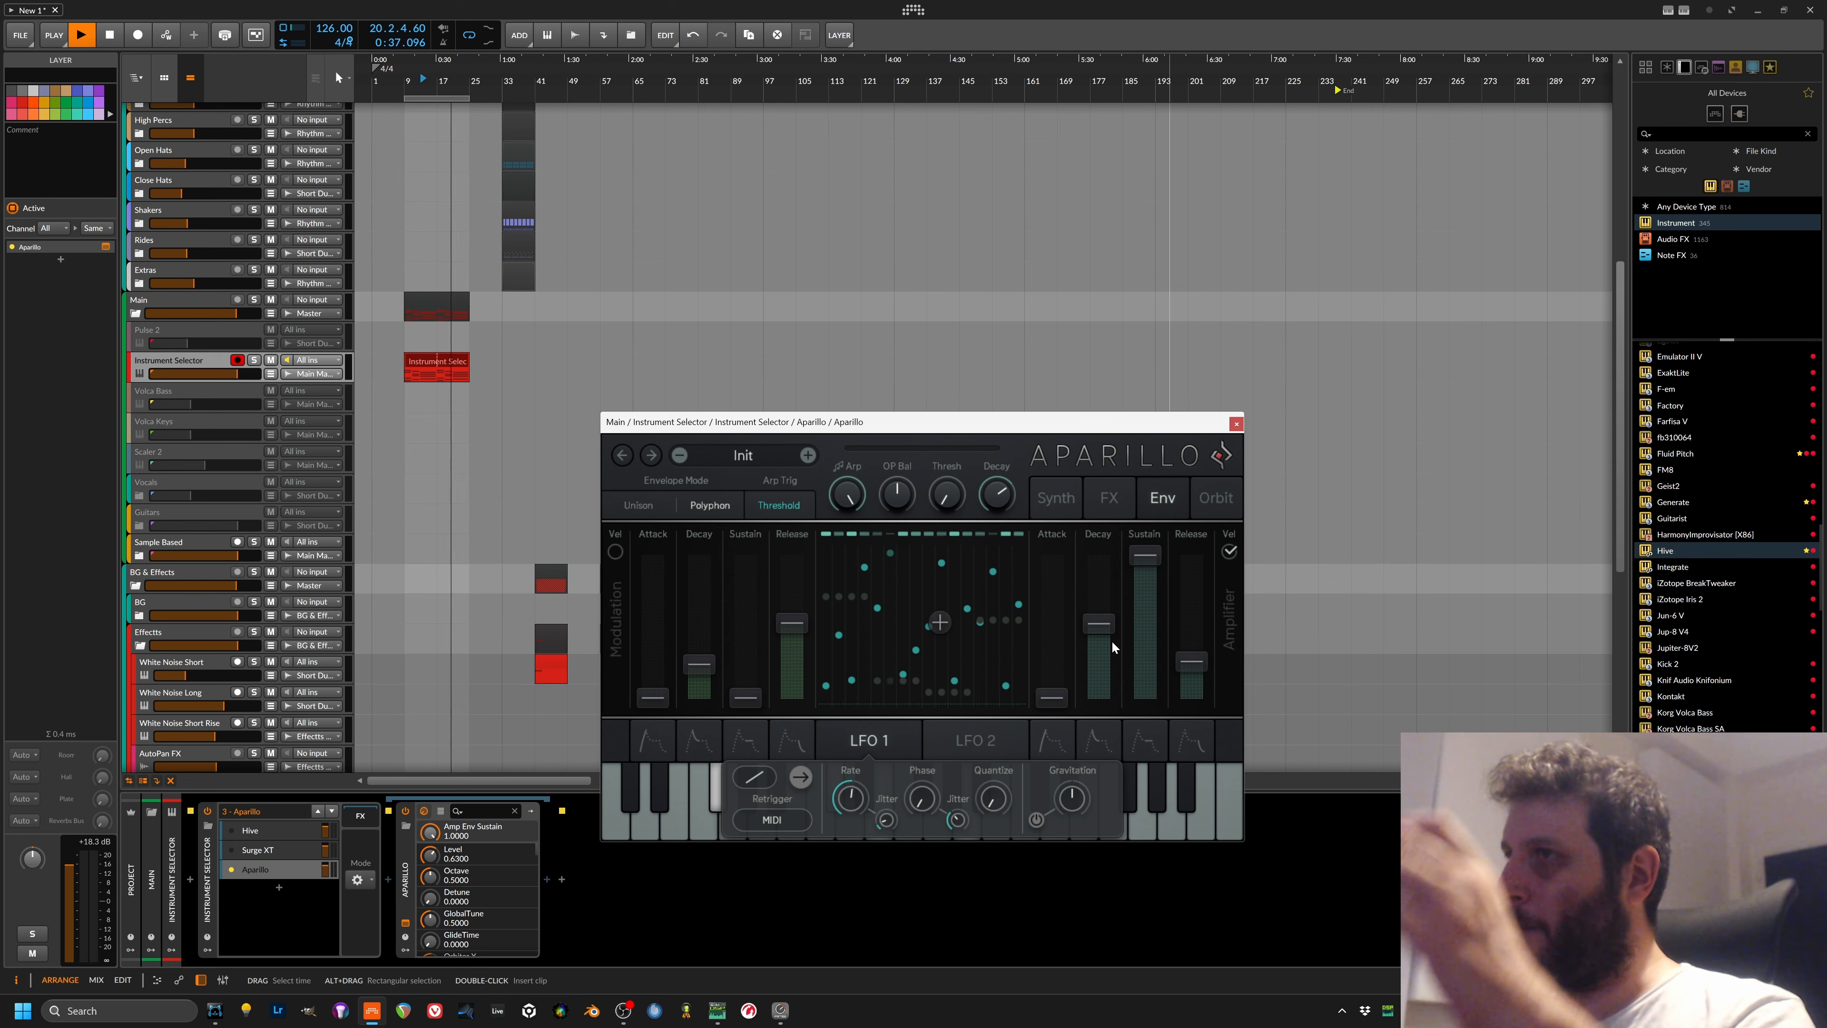
mouse_move(1192, 661)
left_mouse_down()
mouse_move(1199, 622)
mouse_move(1195, 644)
left_mouse_up()
Step: On the Synth page, slightly raise the form and jitter, raise the brightness, and set the operator balance to about 0.33
left_click(1111, 500)
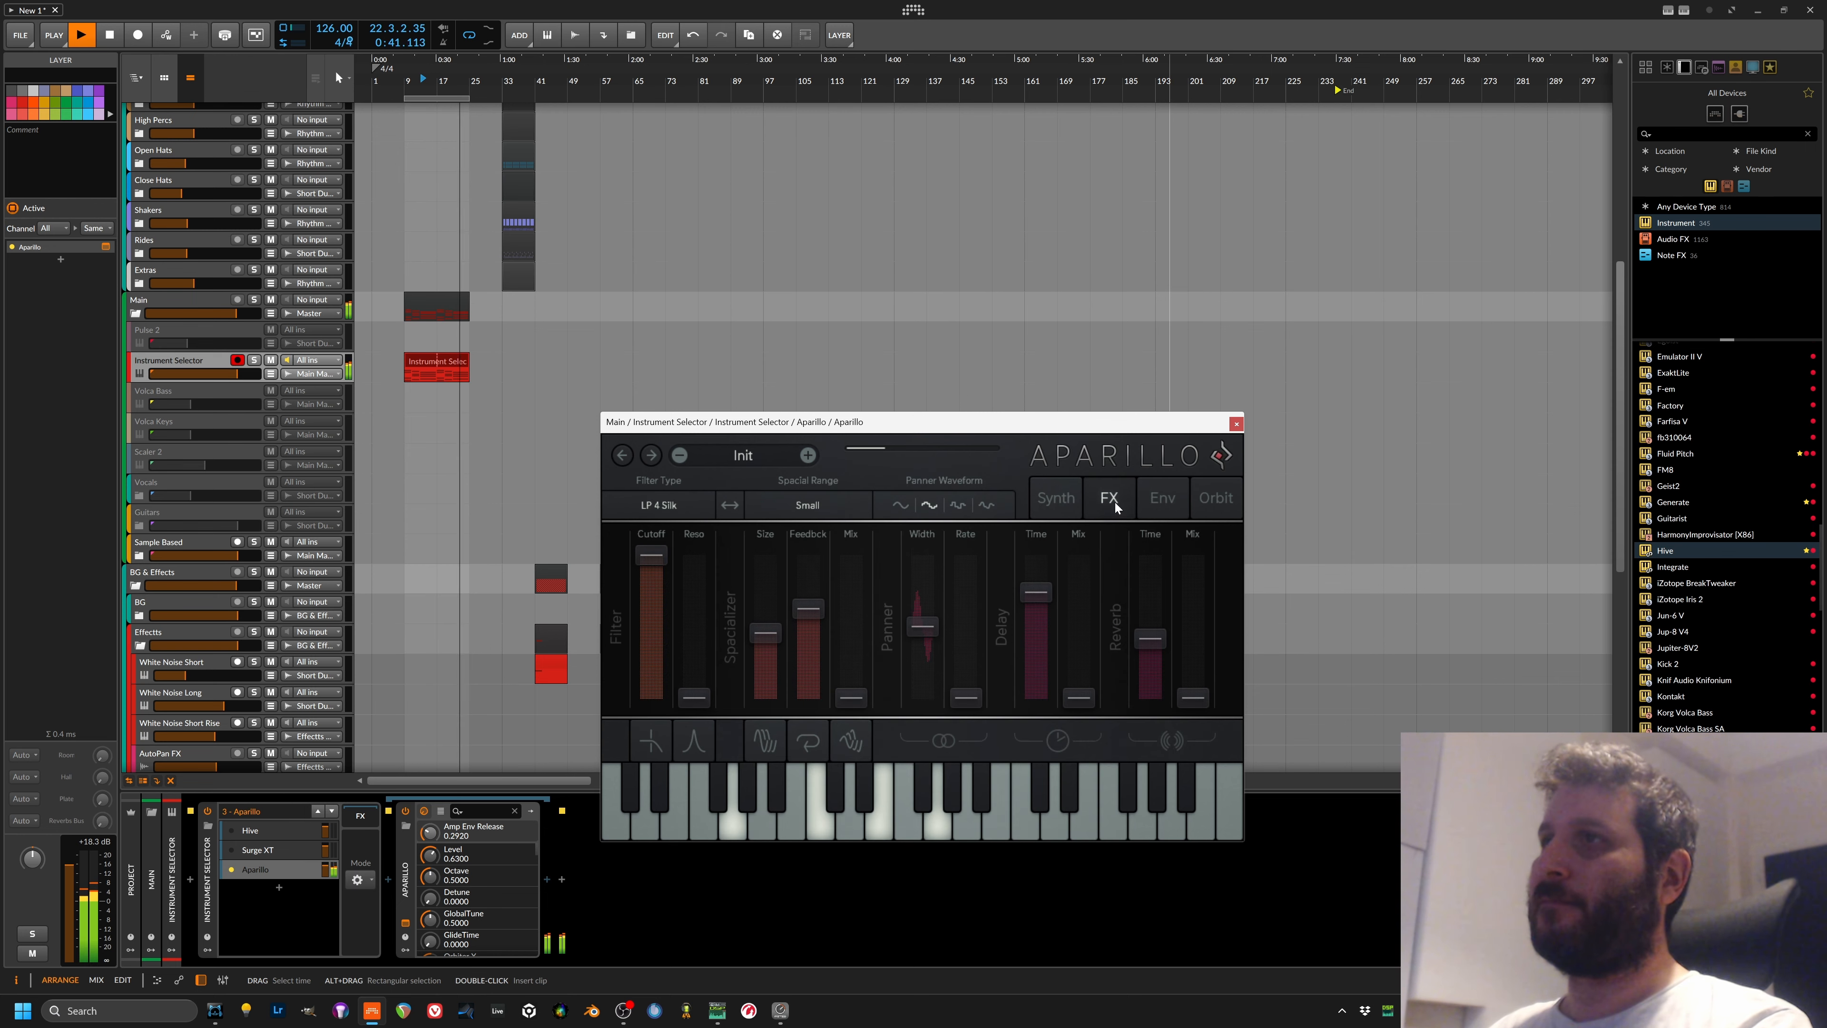
left_click(1060, 485)
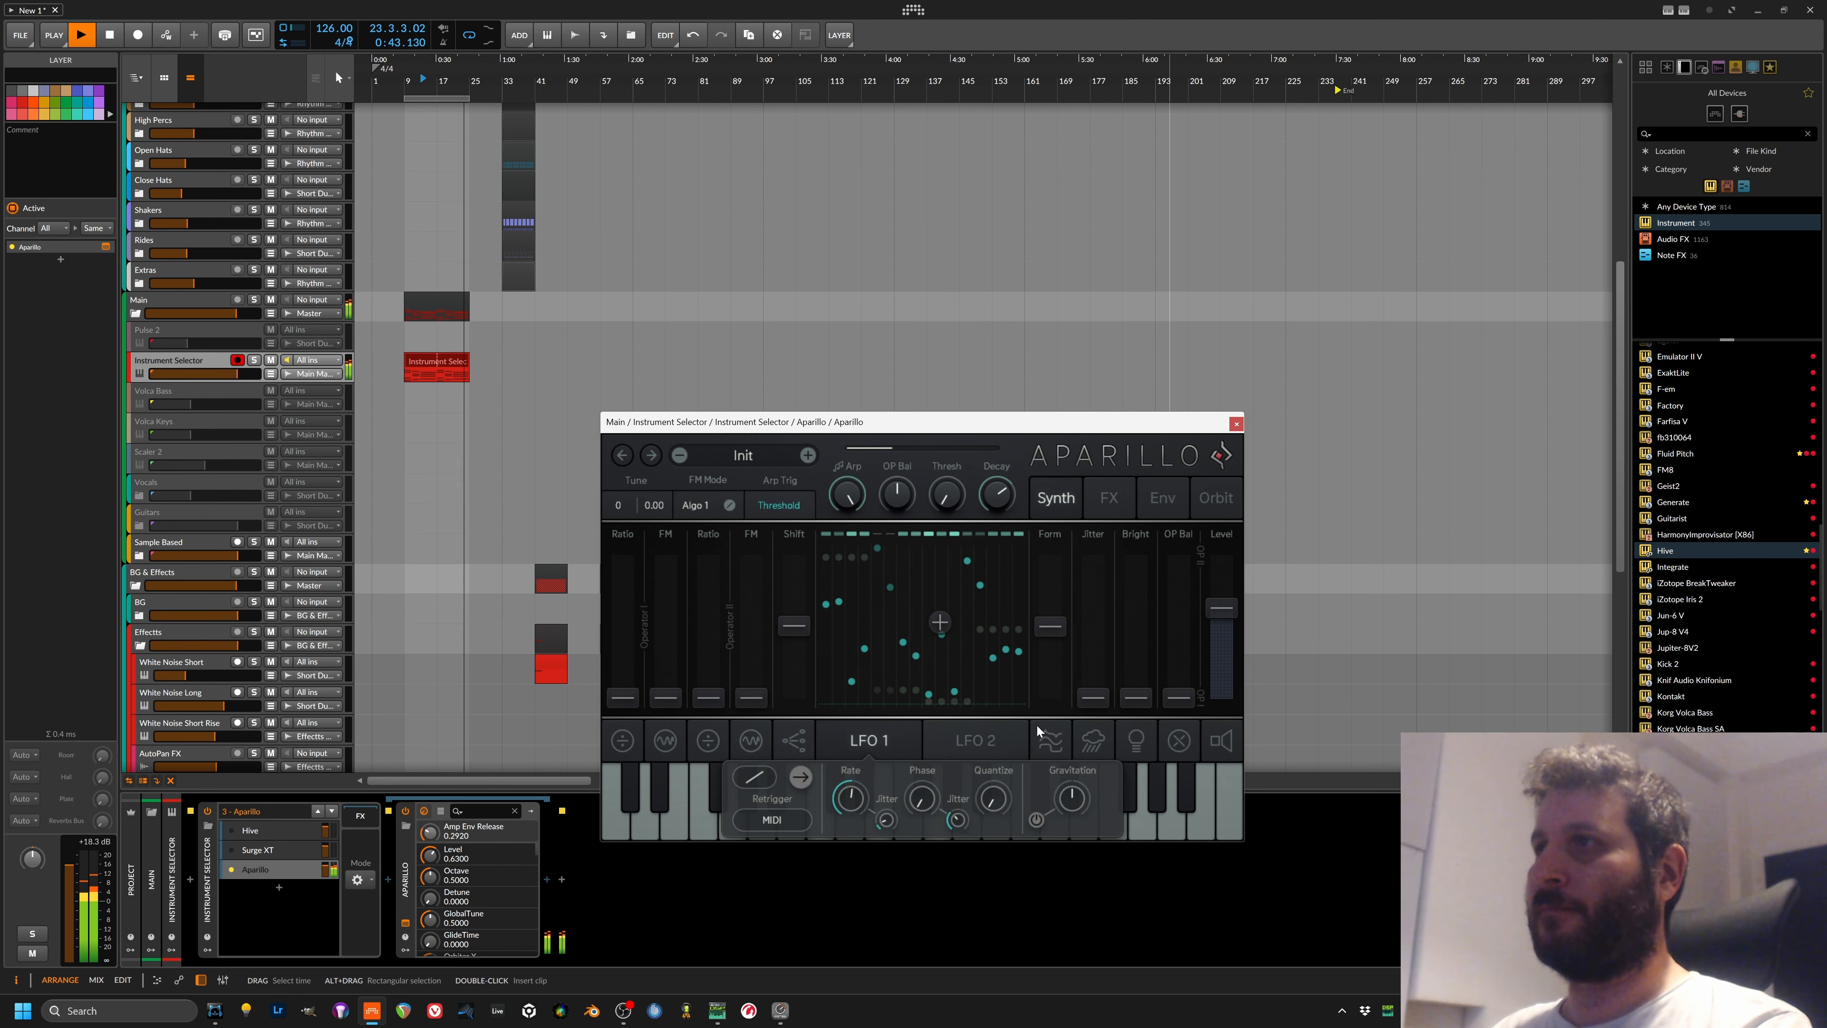
left_click_drag(1051, 640, 1053, 618)
left_click_drag(1093, 697, 1178, 664)
left_click_drag(1187, 595, 1188, 629)
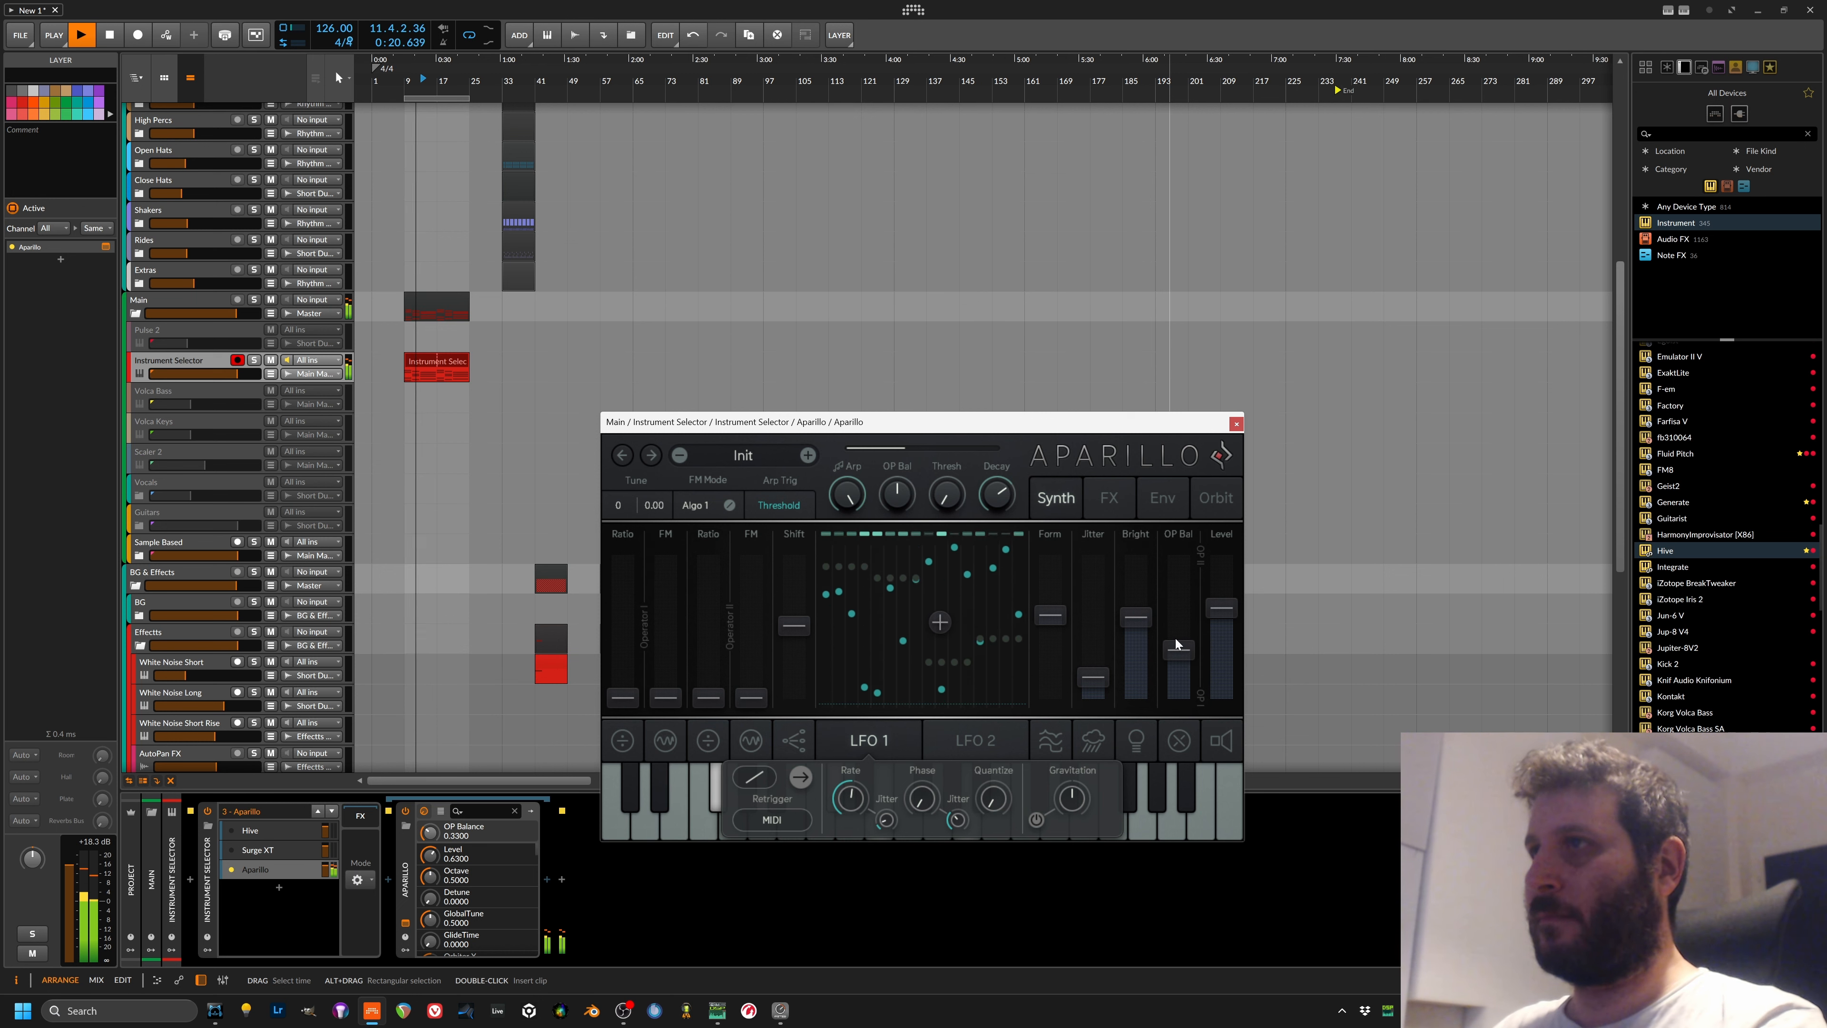
Step: Raise both operators' ratios and FM amounts, lengthen the arp decay to about 749 ms, and set the FM mode to Algo 3
left_click_drag(745, 675, 764, 617)
left_click_drag(703, 682, 711, 608)
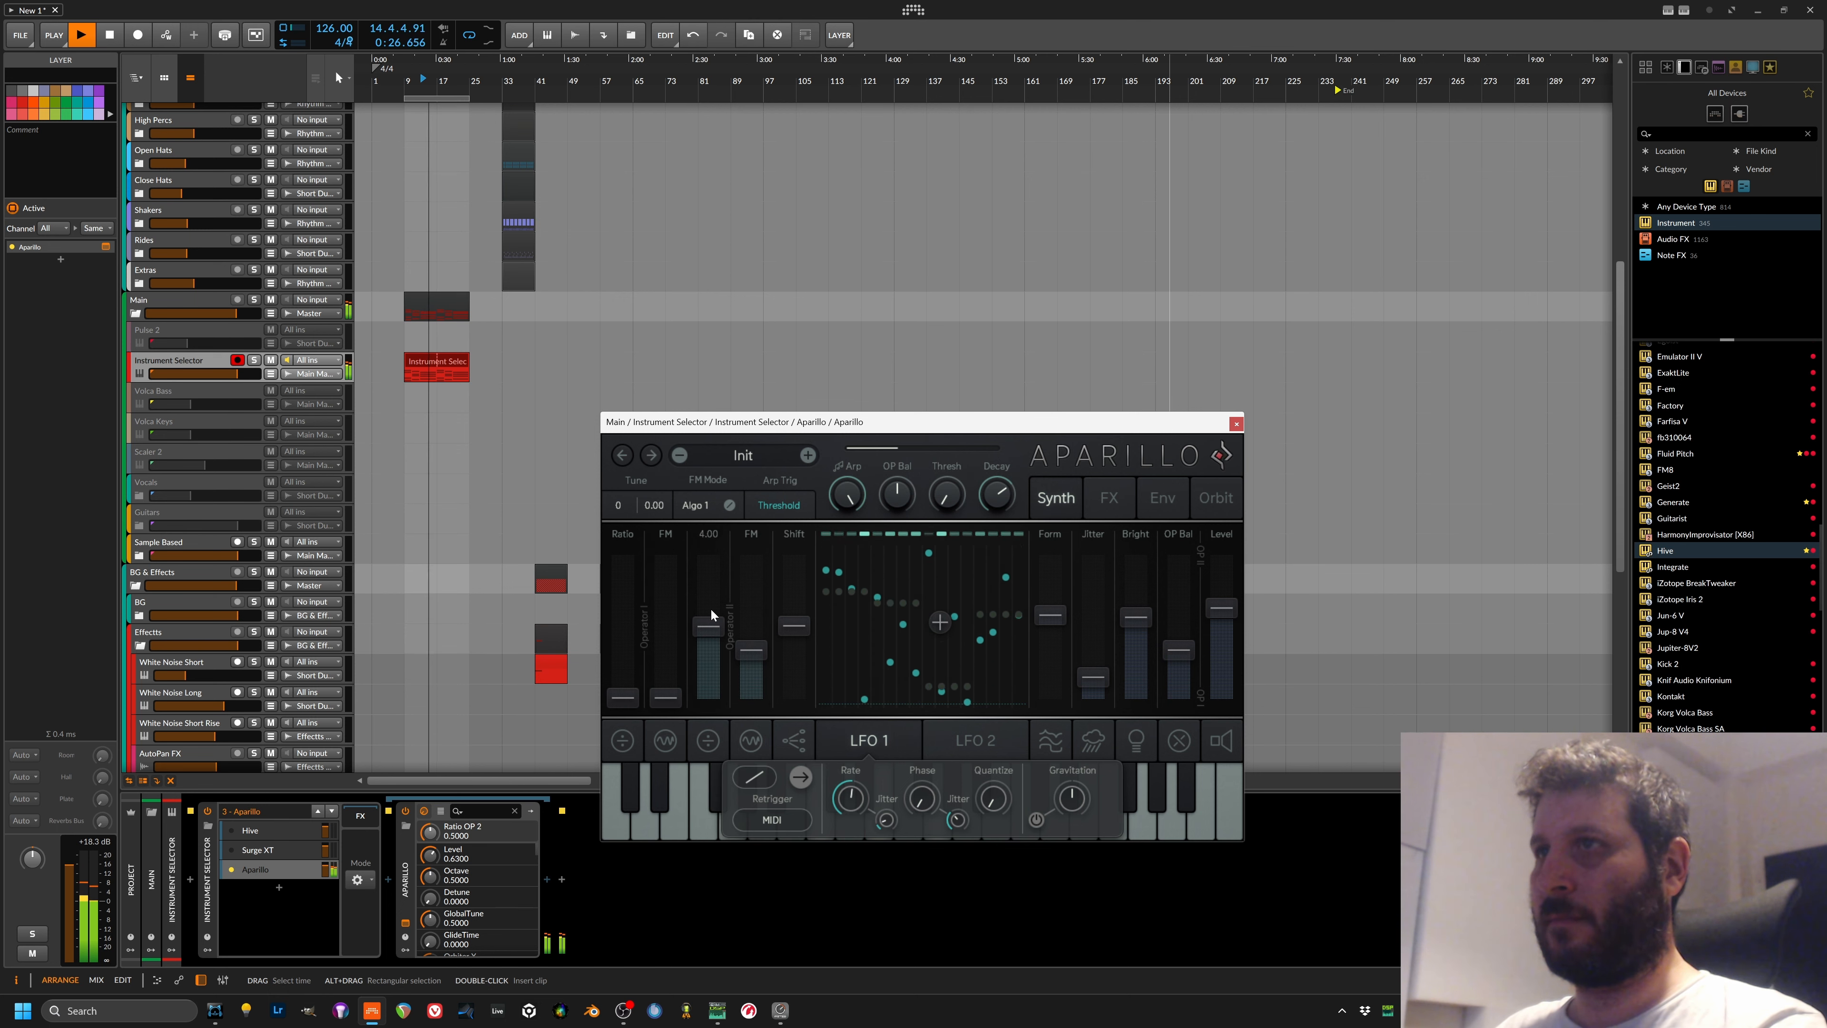
left_click_drag(665, 696, 660, 617)
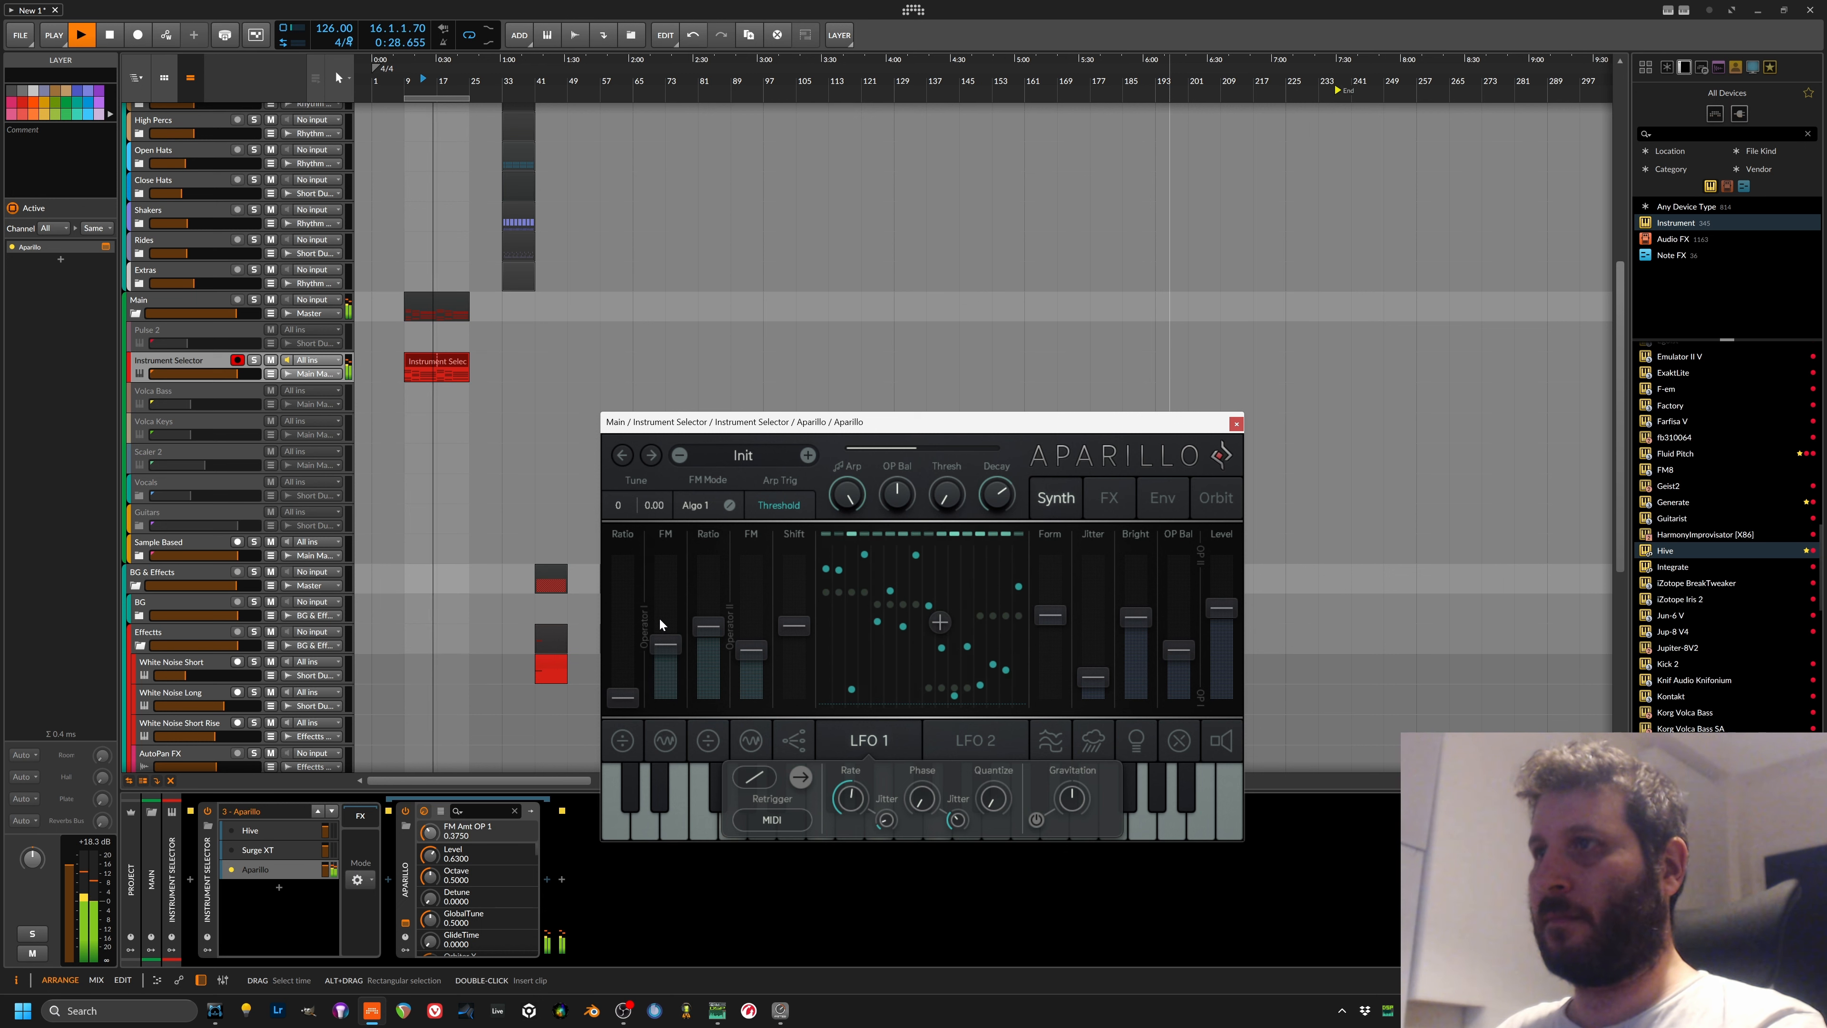
mouse_move(1015, 473)
left_mouse_down()
mouse_move(992, 530)
mouse_move(997, 496)
left_mouse_up()
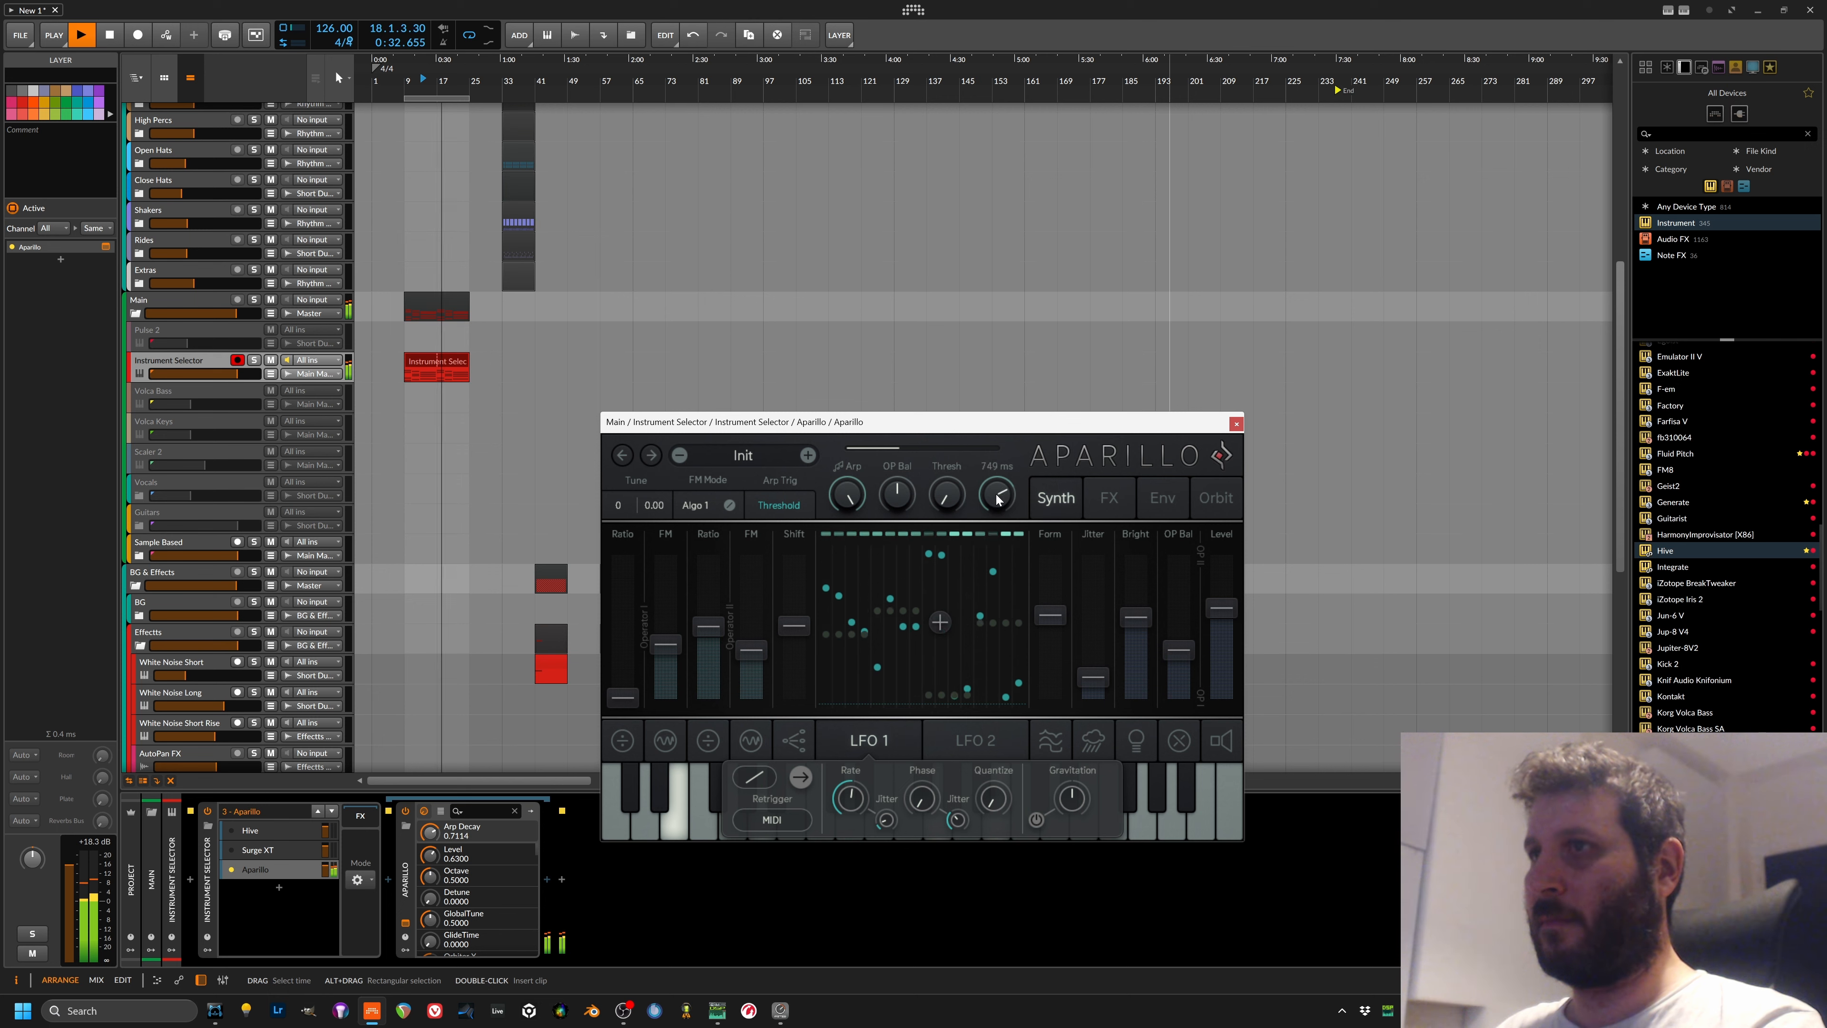
left_click_drag(628, 663, 628, 633)
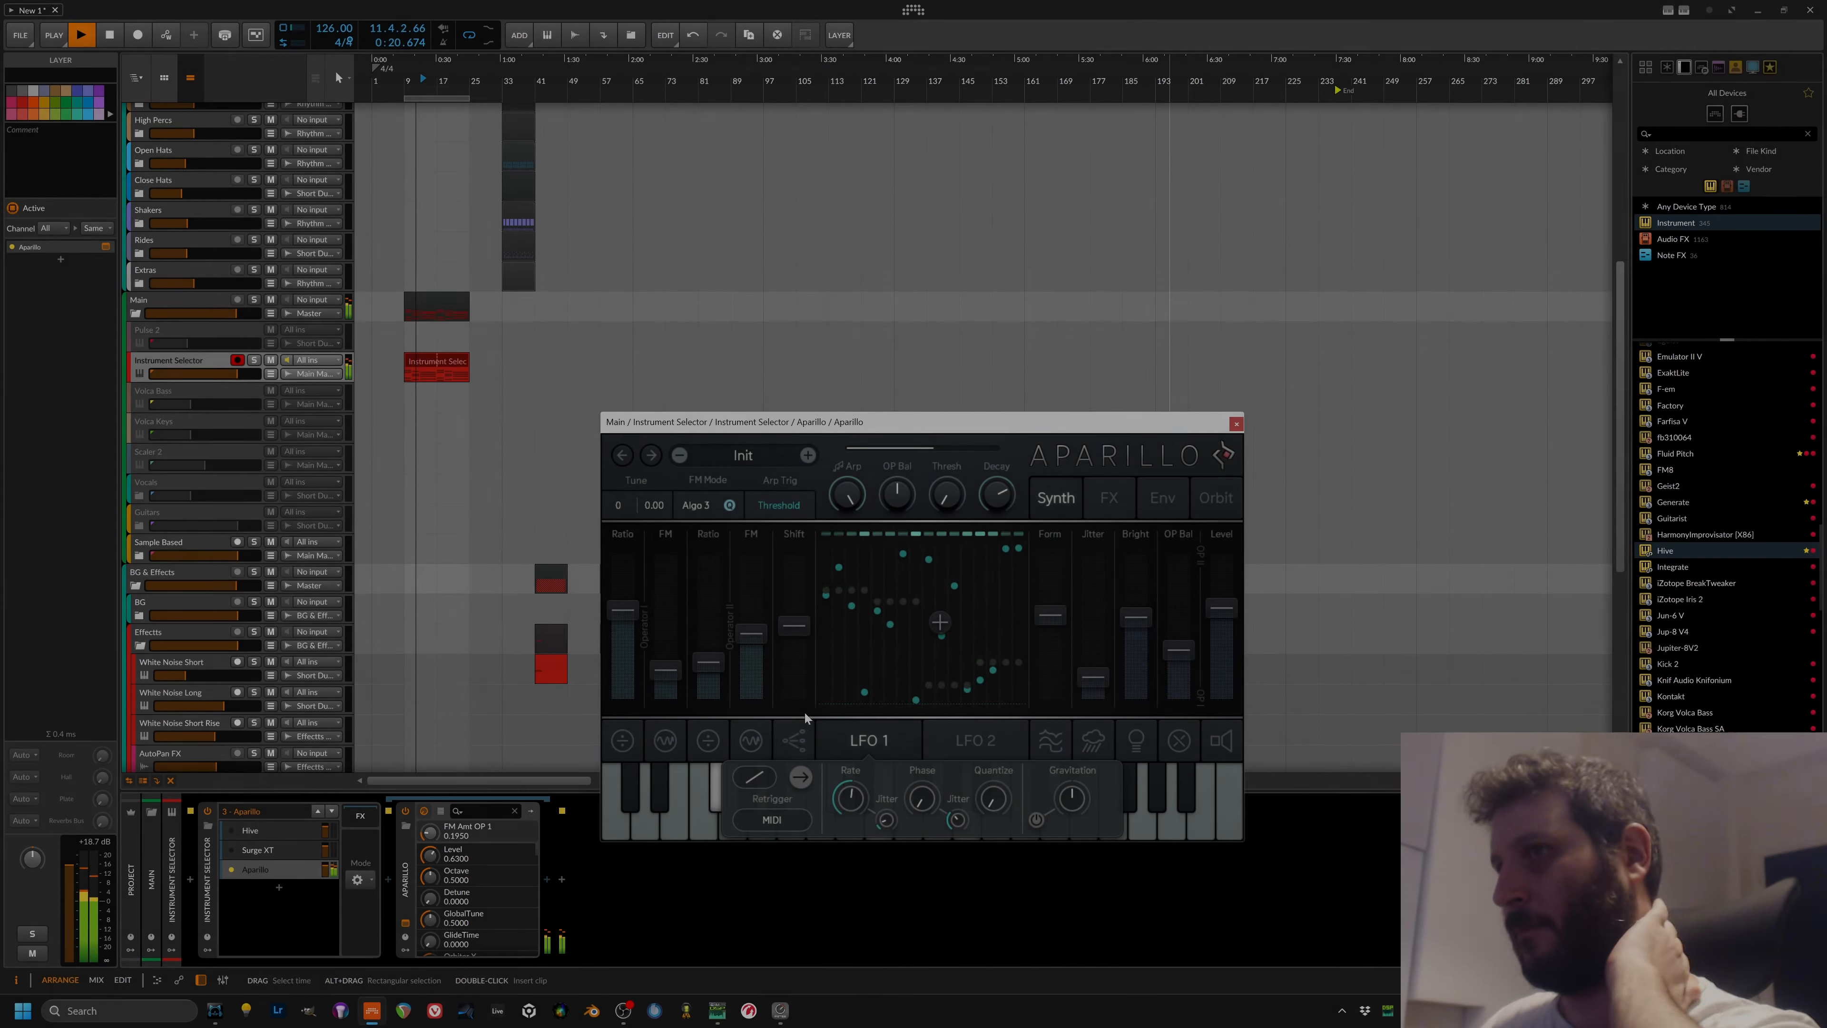
Step: With LFO 1 as source, set the modulation amounts of shift to about 0.60, operator 2's FM to 0.40 and its ratio to 0.54
left_click(777, 747)
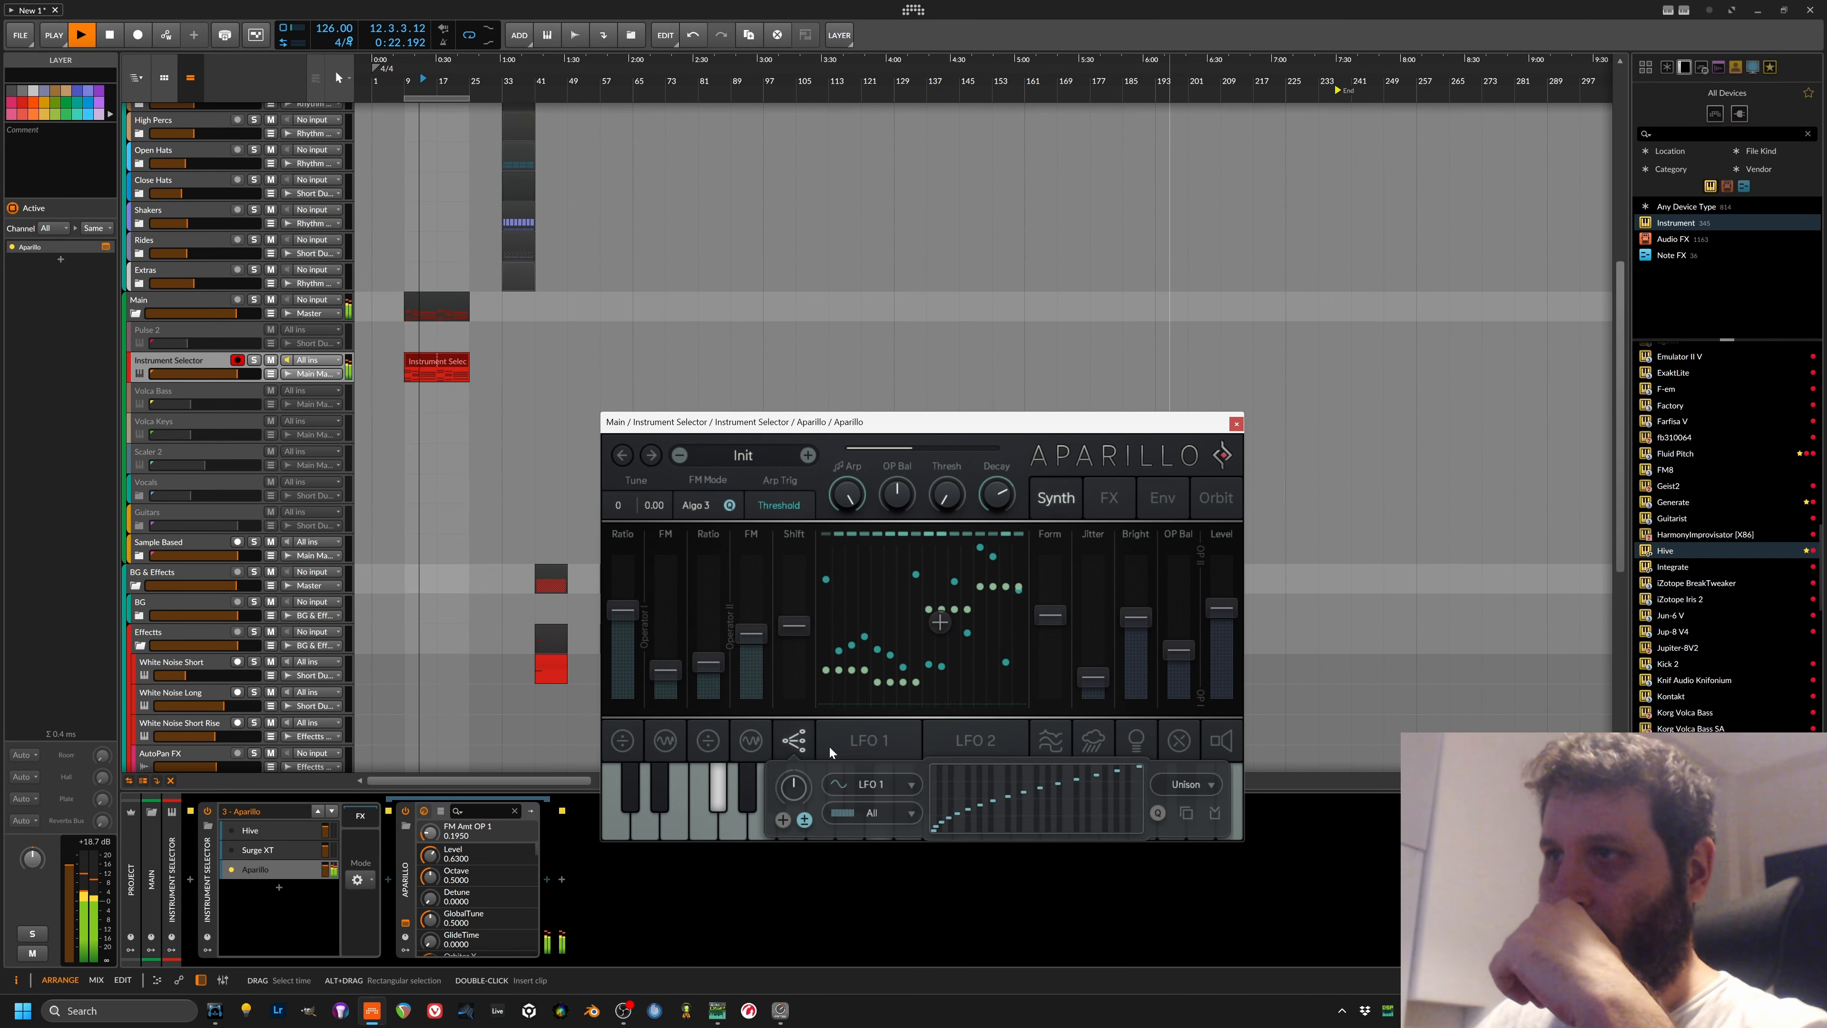
left_click_drag(794, 788, 796, 785)
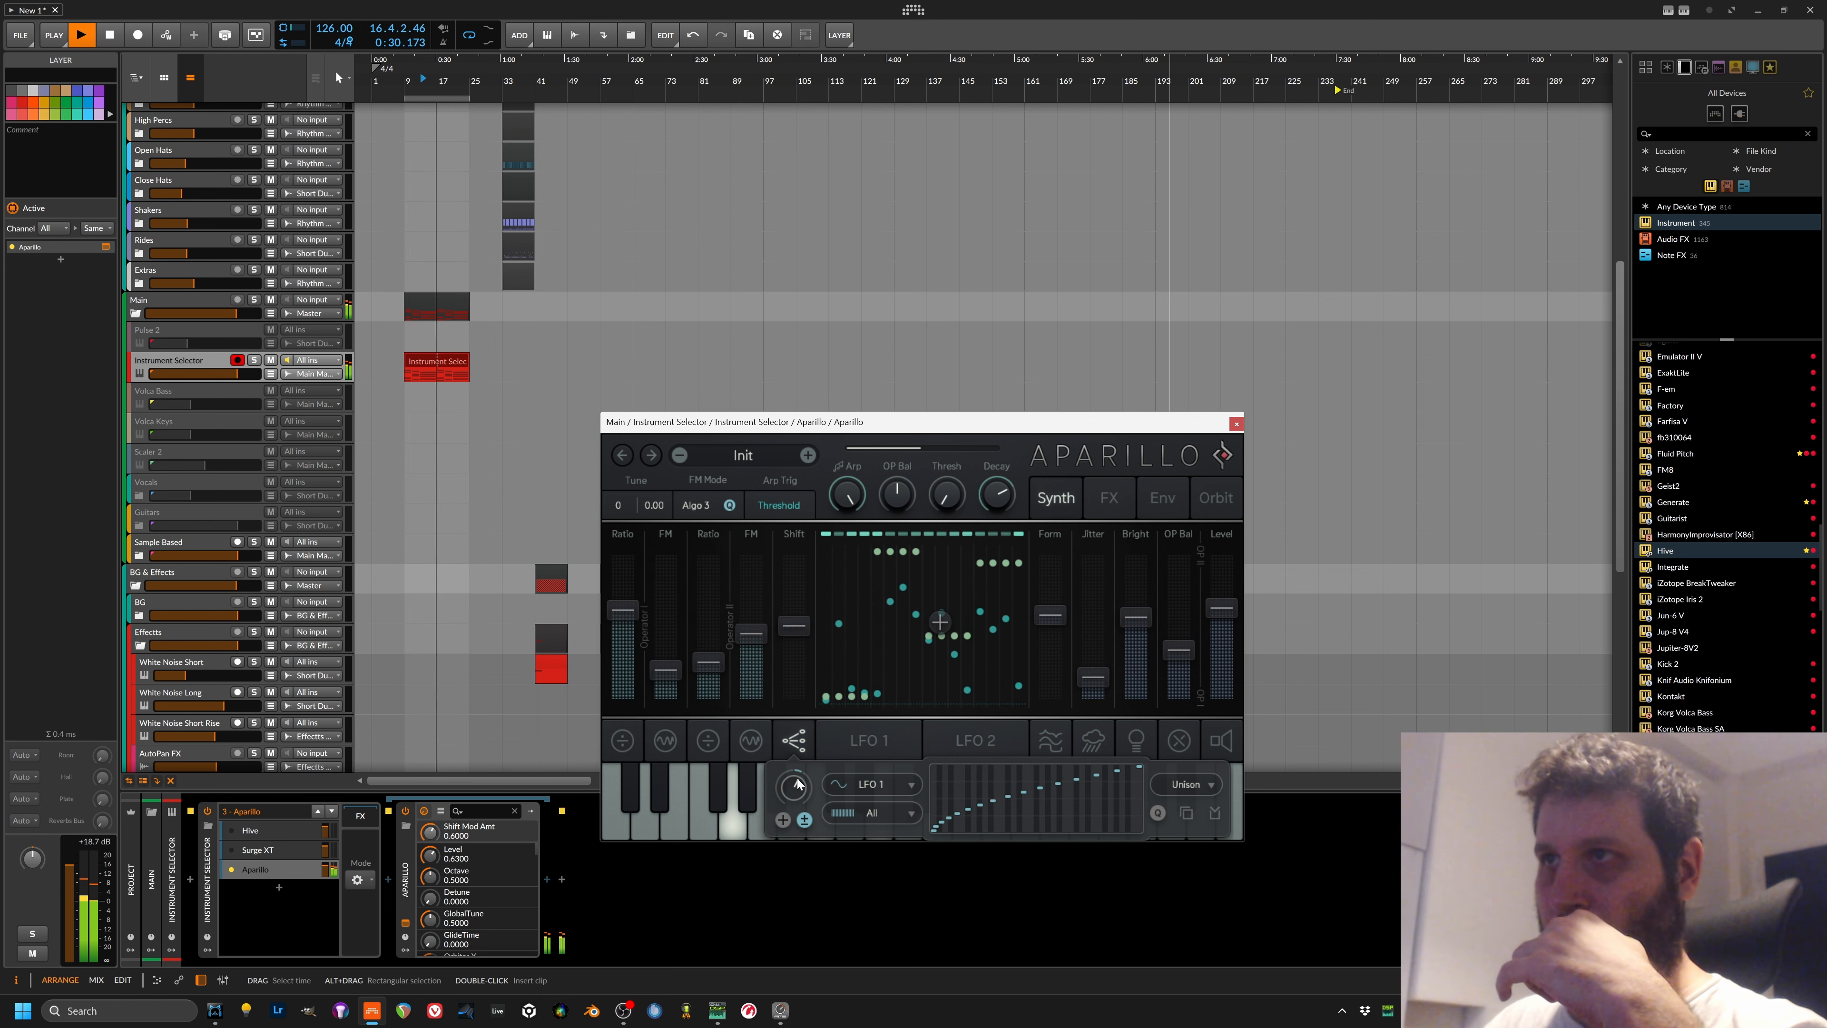
left_click(753, 745)
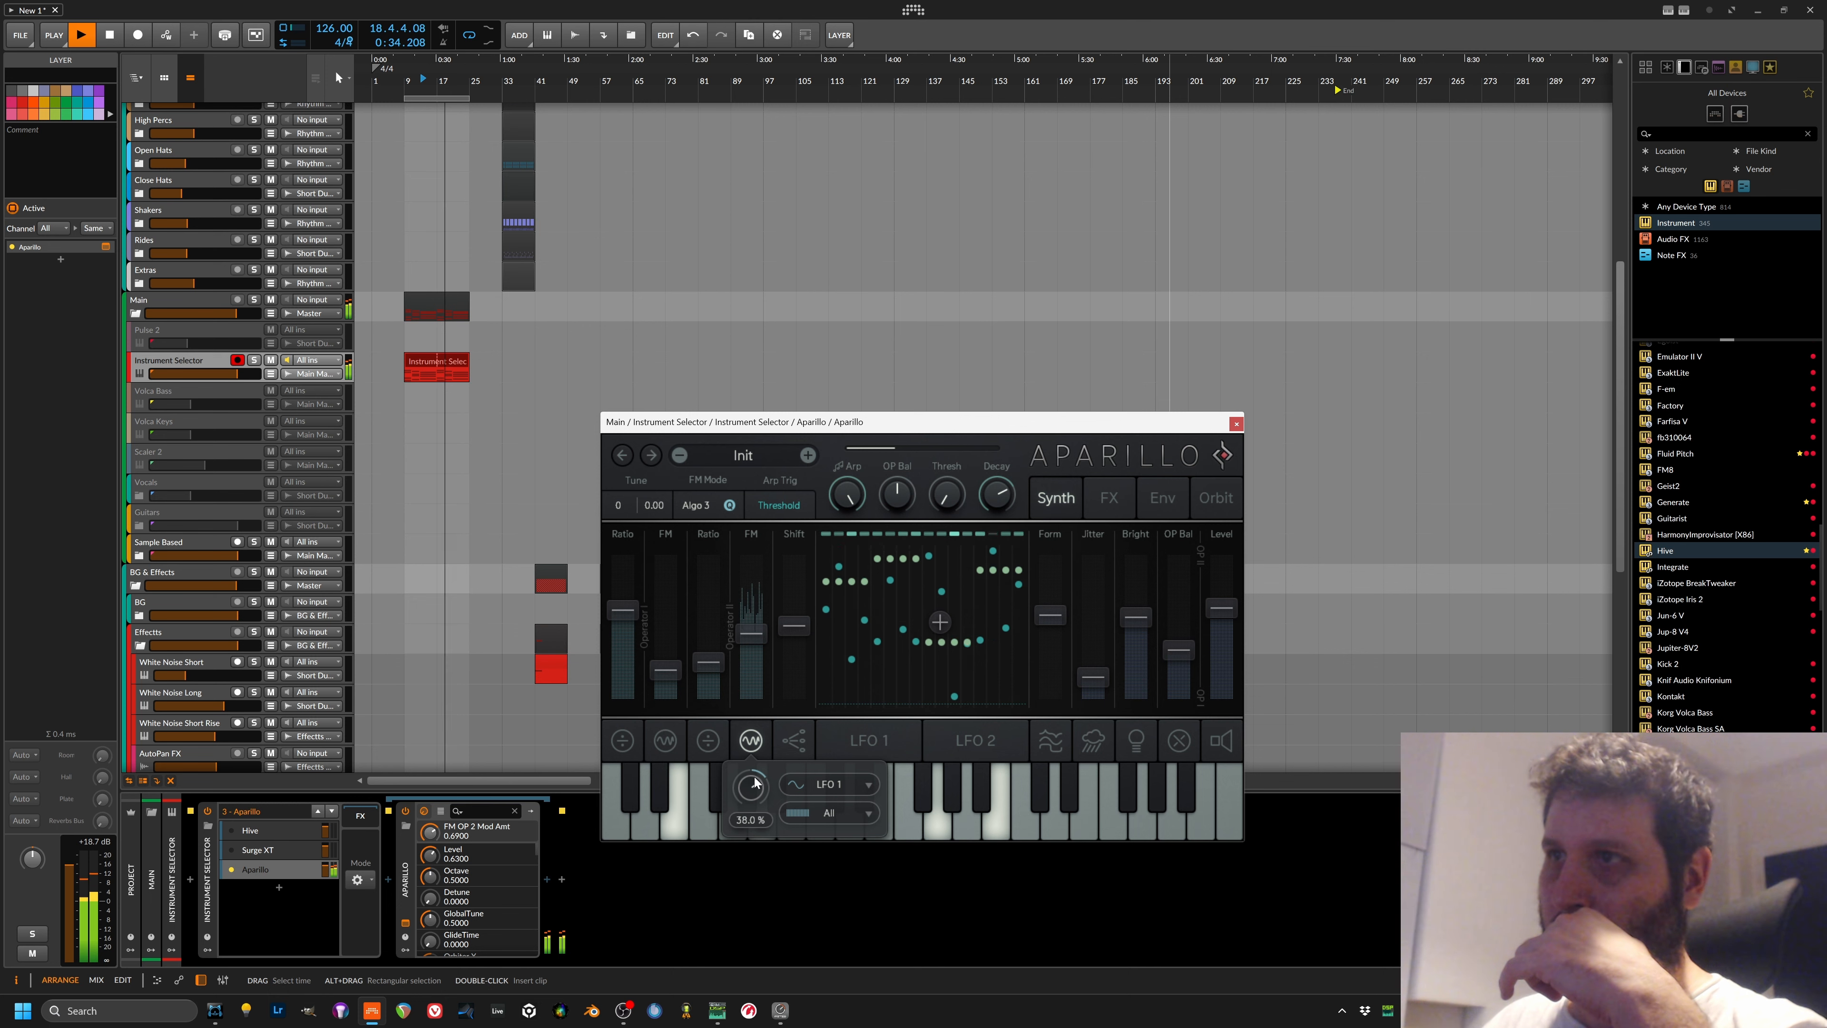
left_click_drag(755, 784, 756, 800)
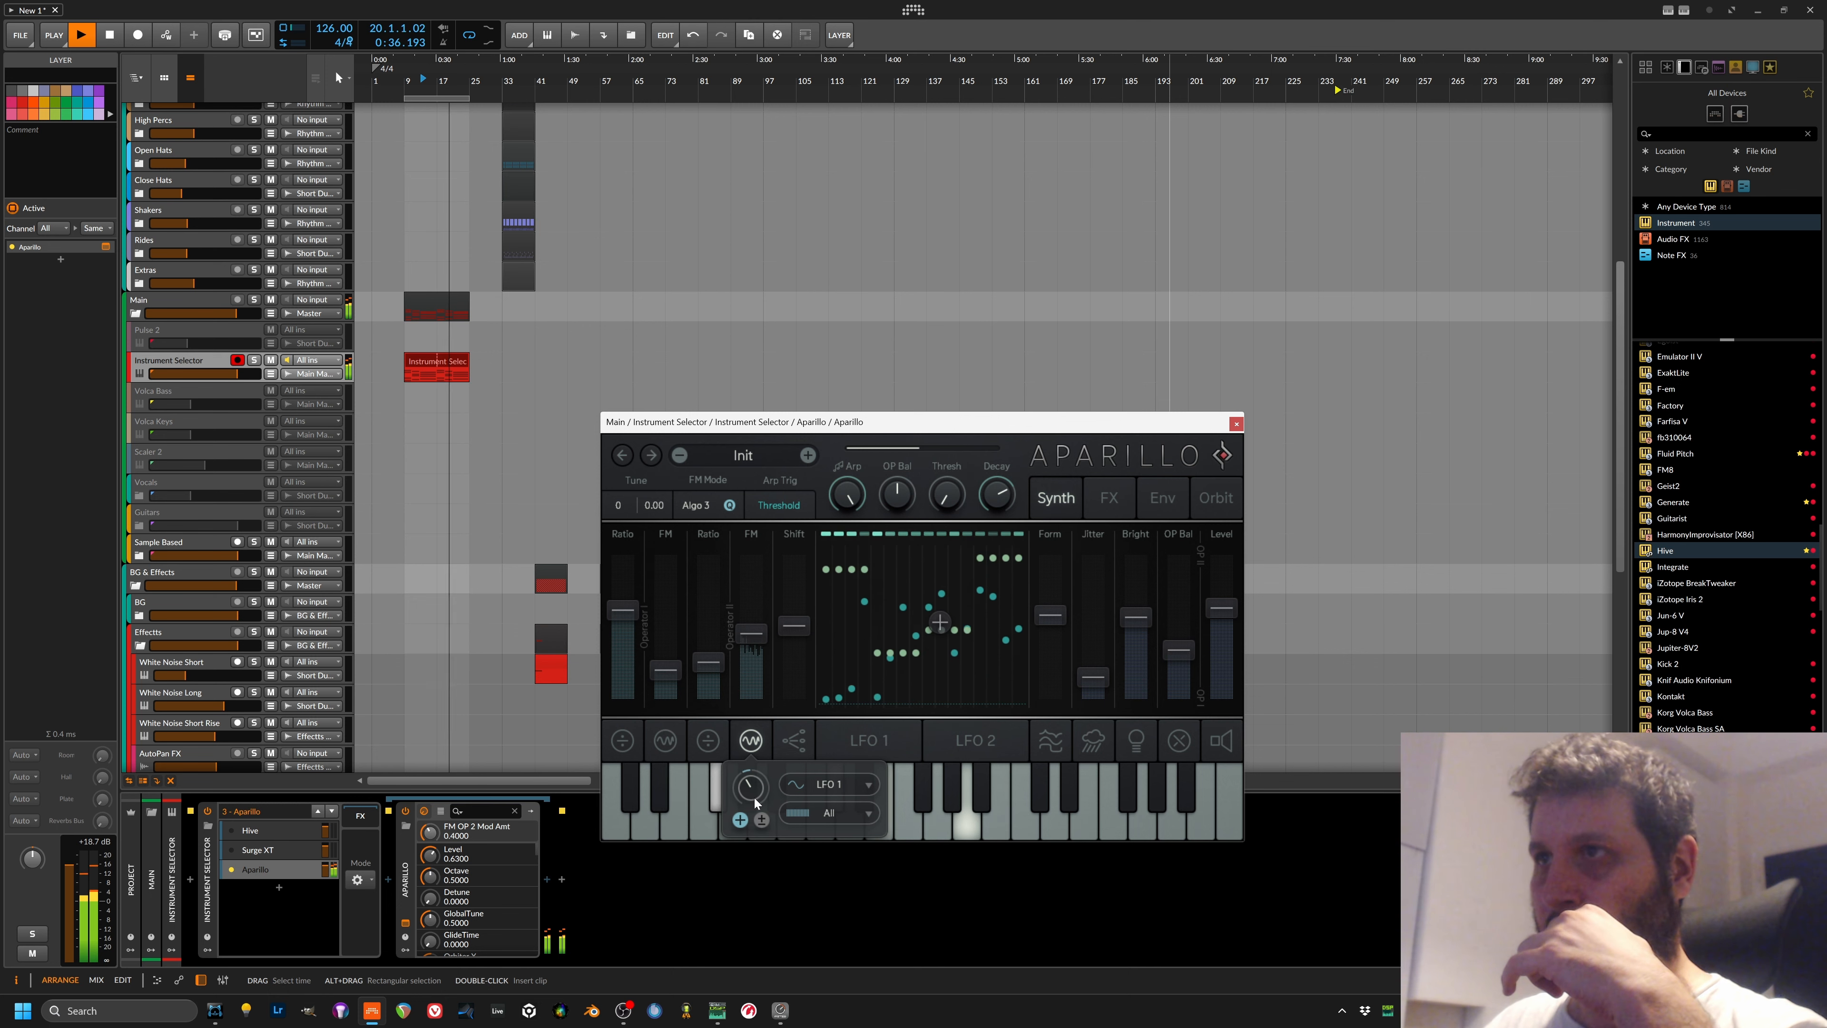
left_click(721, 737)
left_click_drag(718, 778, 718, 773)
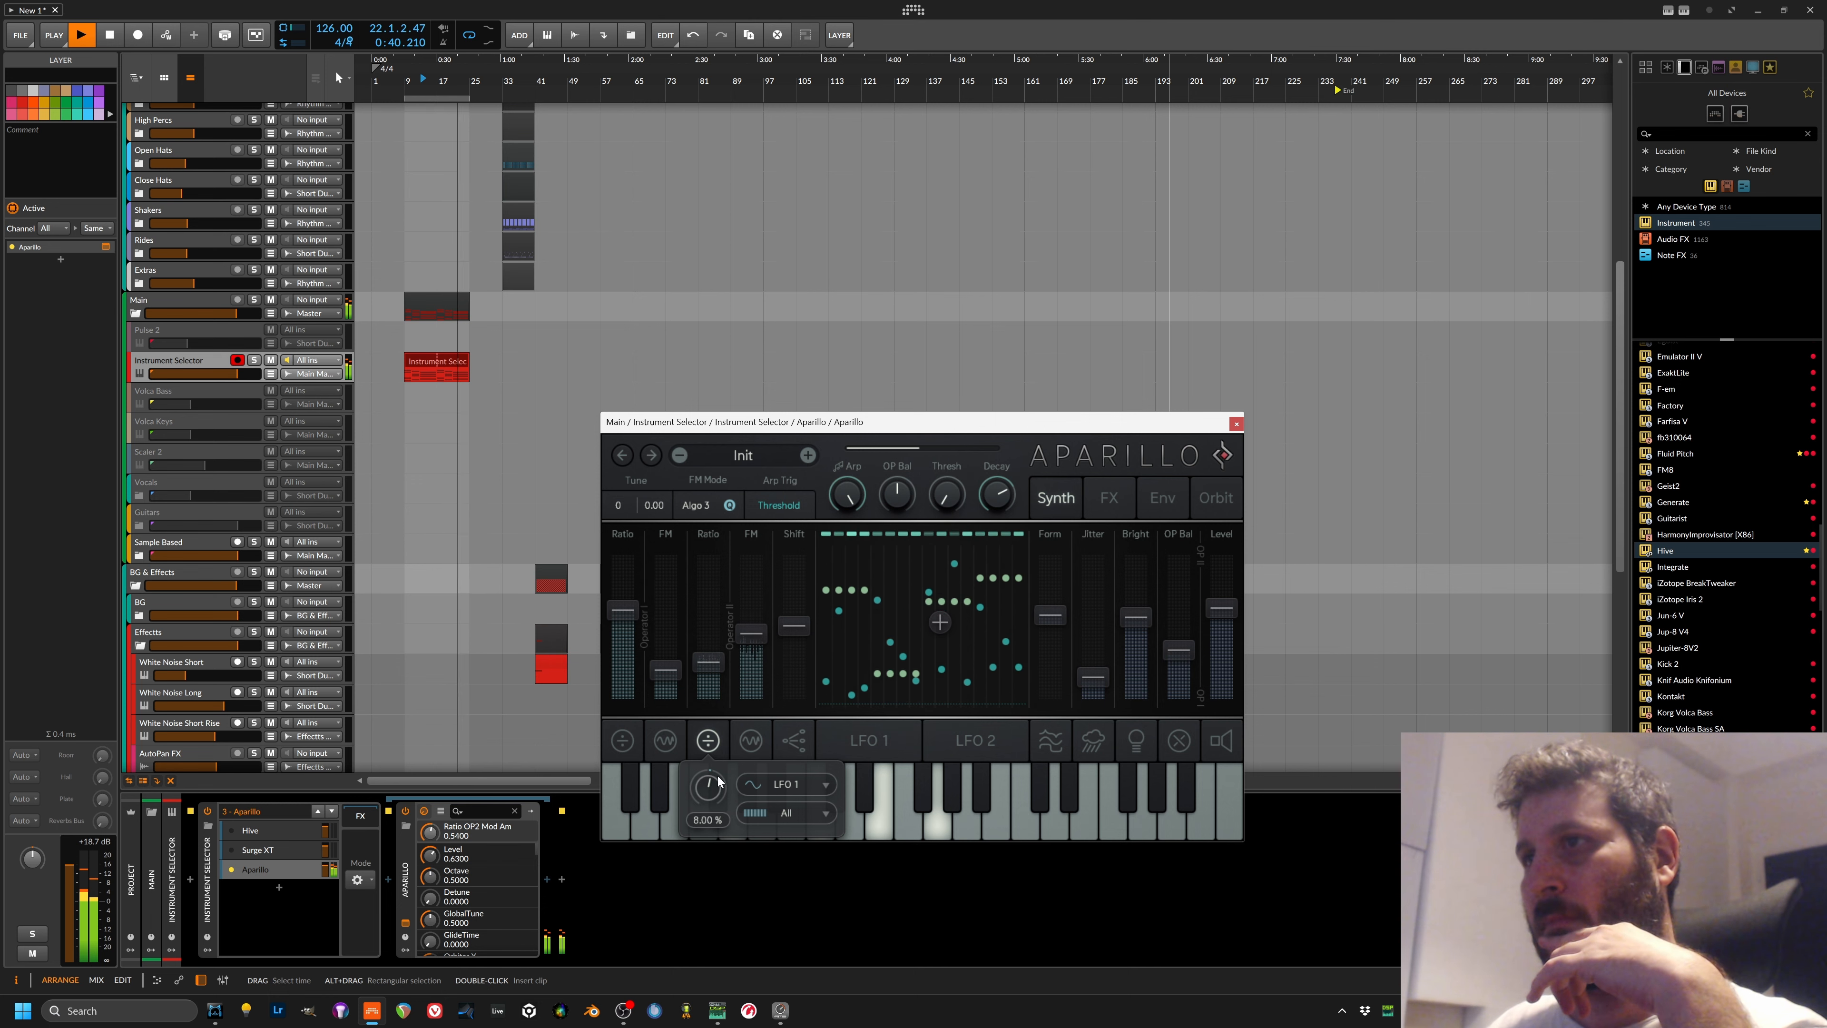
Step: Adjust the LFO 1 modulation of operator 1's FM and set its ratio modulation amount to about 0.58
left_click(665, 740)
left_click_drag(668, 787, 626, 773)
left_click(631, 747)
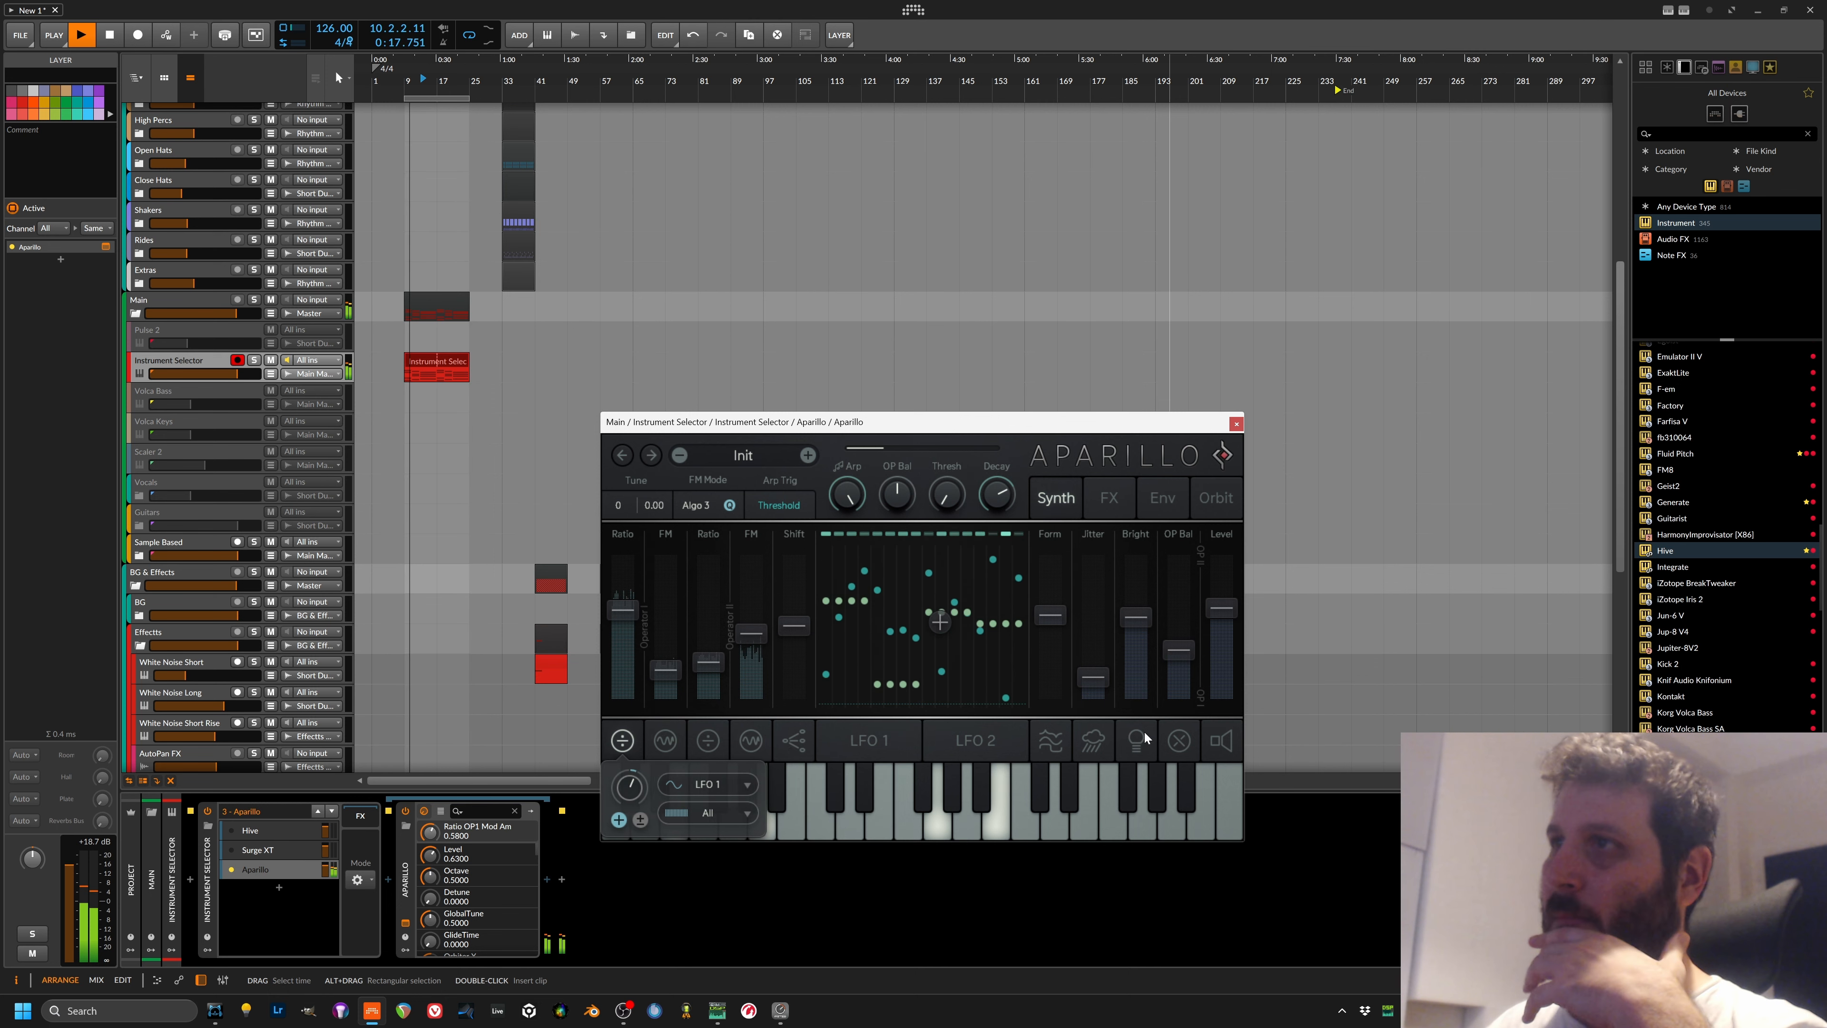
Step: Raise the synth's jitter to about 0.24
left_click(1093, 741)
left_click_drag(1093, 678, 1093, 667)
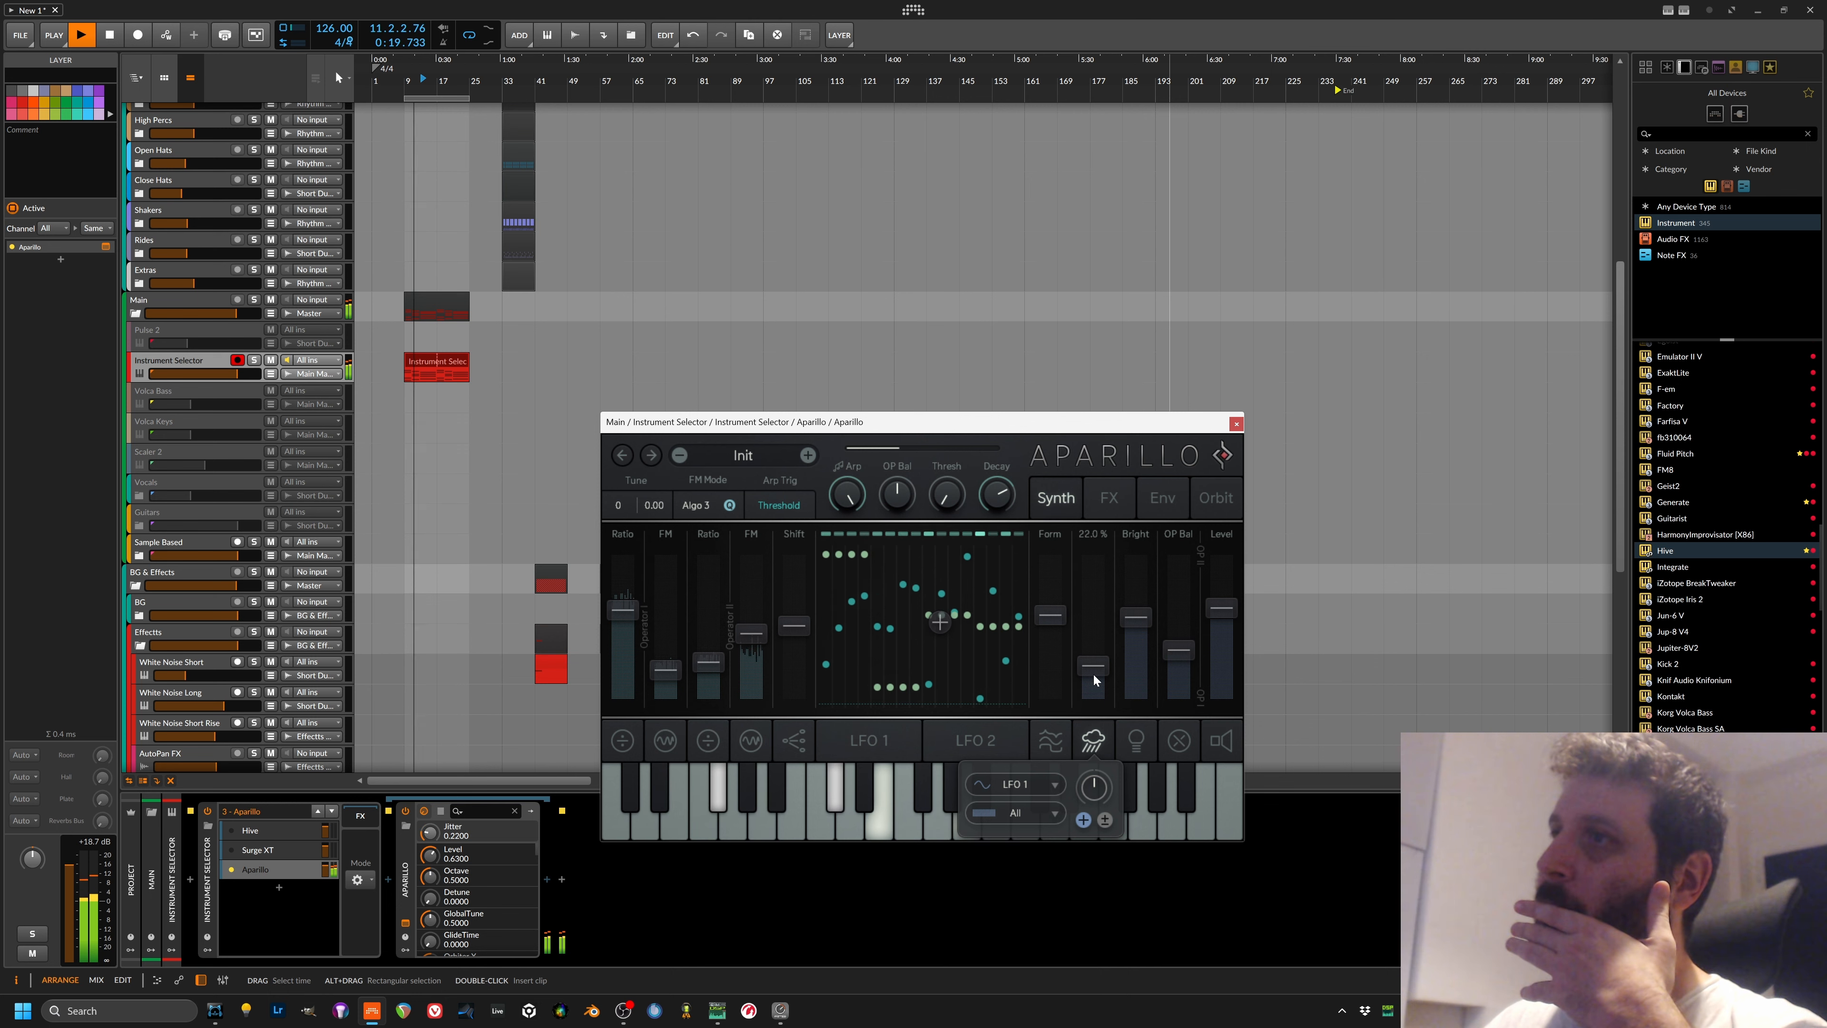
scroll(1093, 668, "down", 1)
Step: On the FX page, lower the filter cutoff to about 2.77 kHz and modulate it with LFO 1 by about 0.60–0.67
left_click(1112, 504)
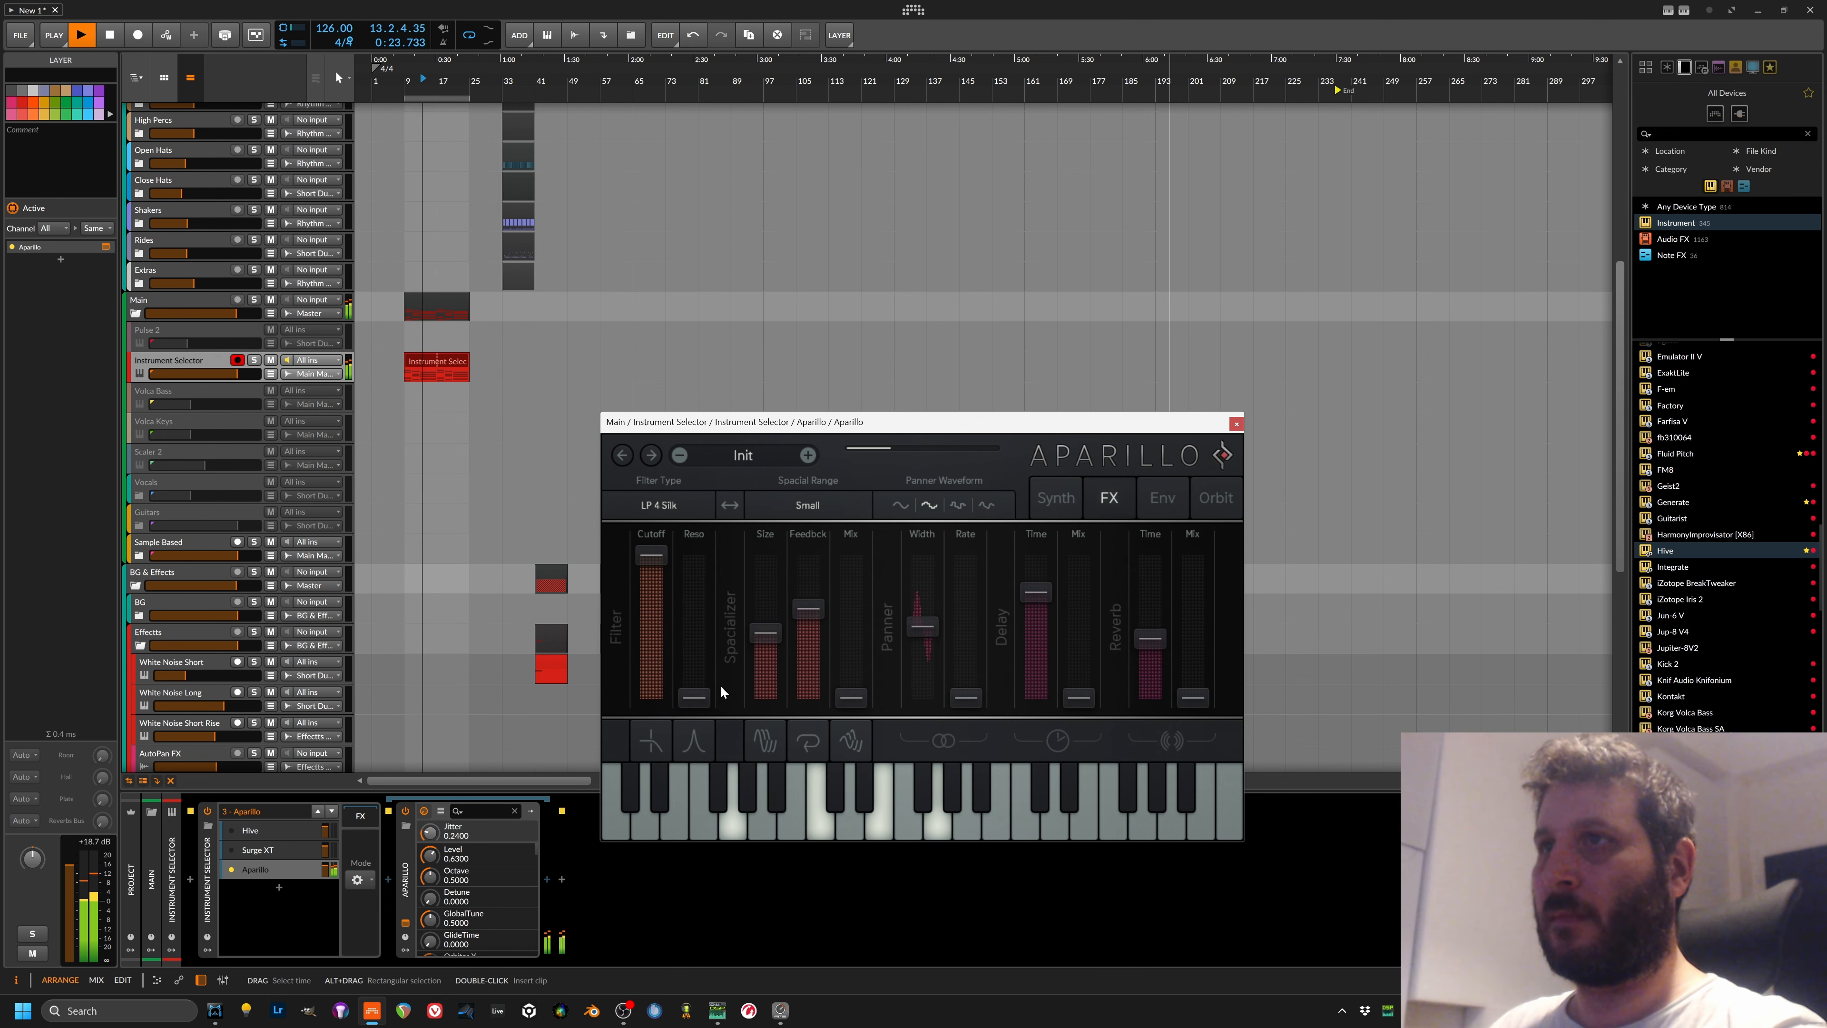
left_click_drag(663, 568, 664, 602)
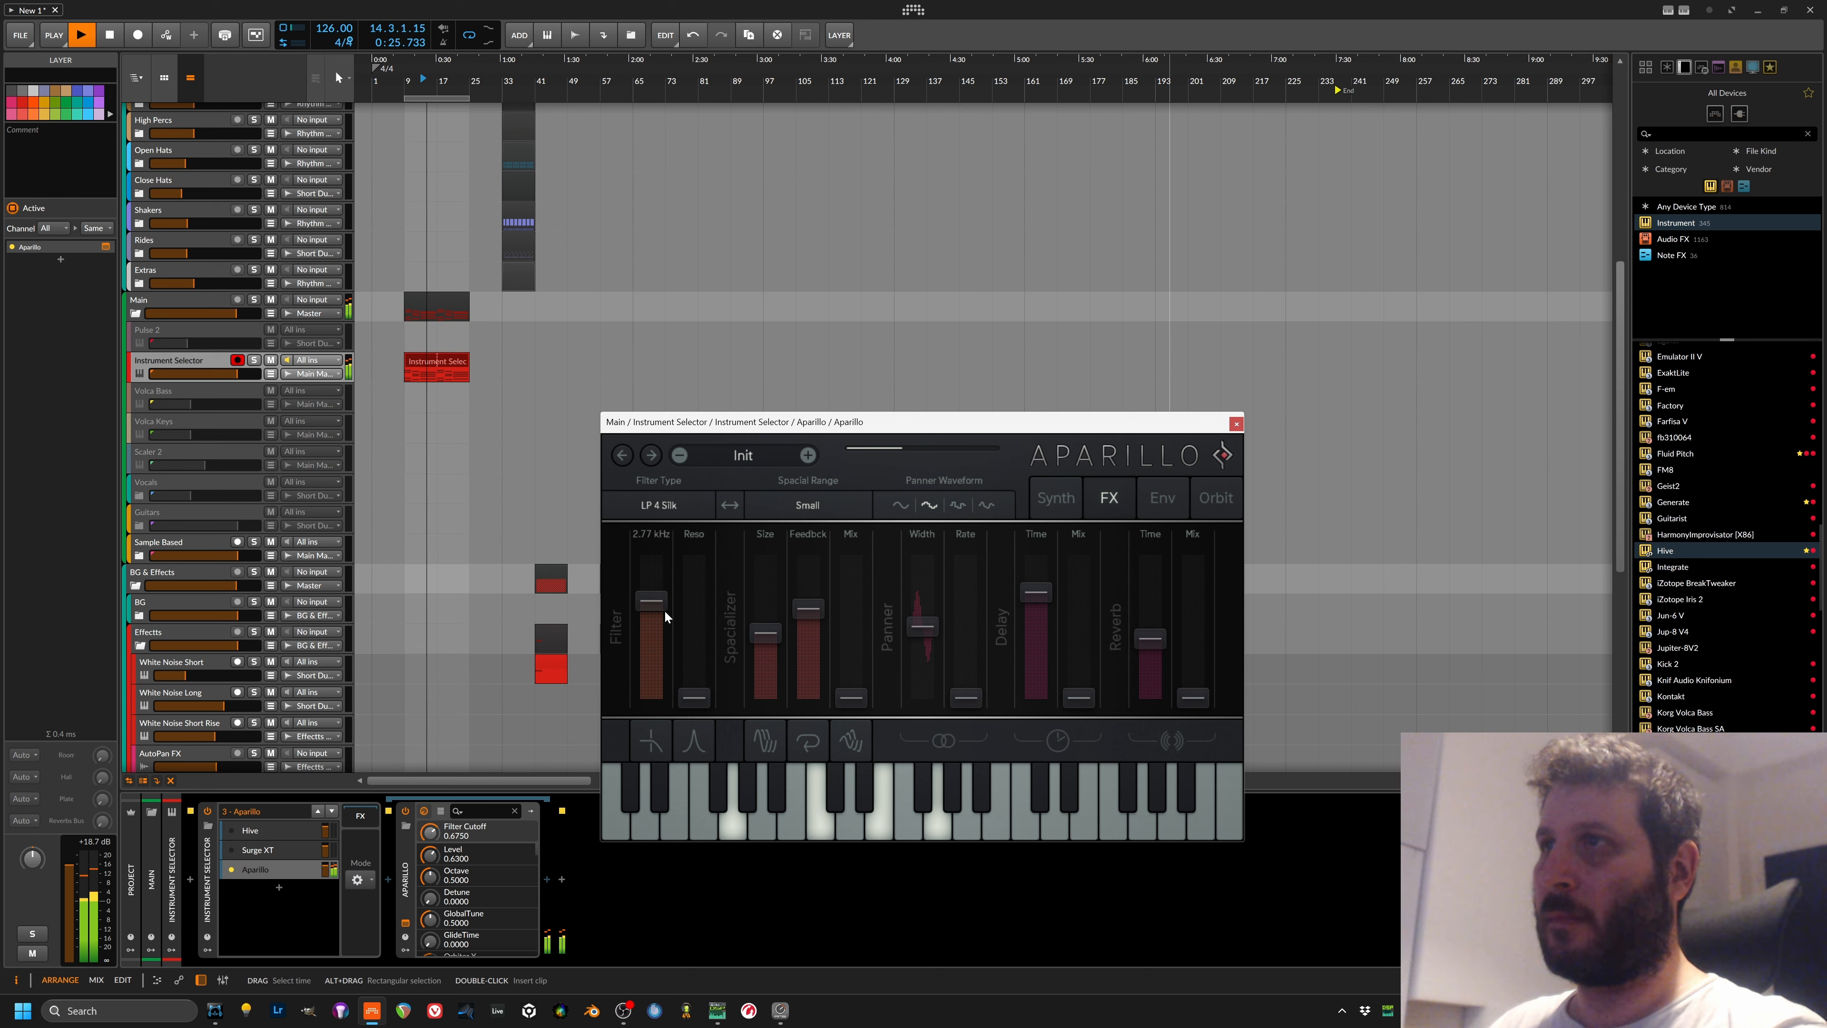
left_click(652, 740)
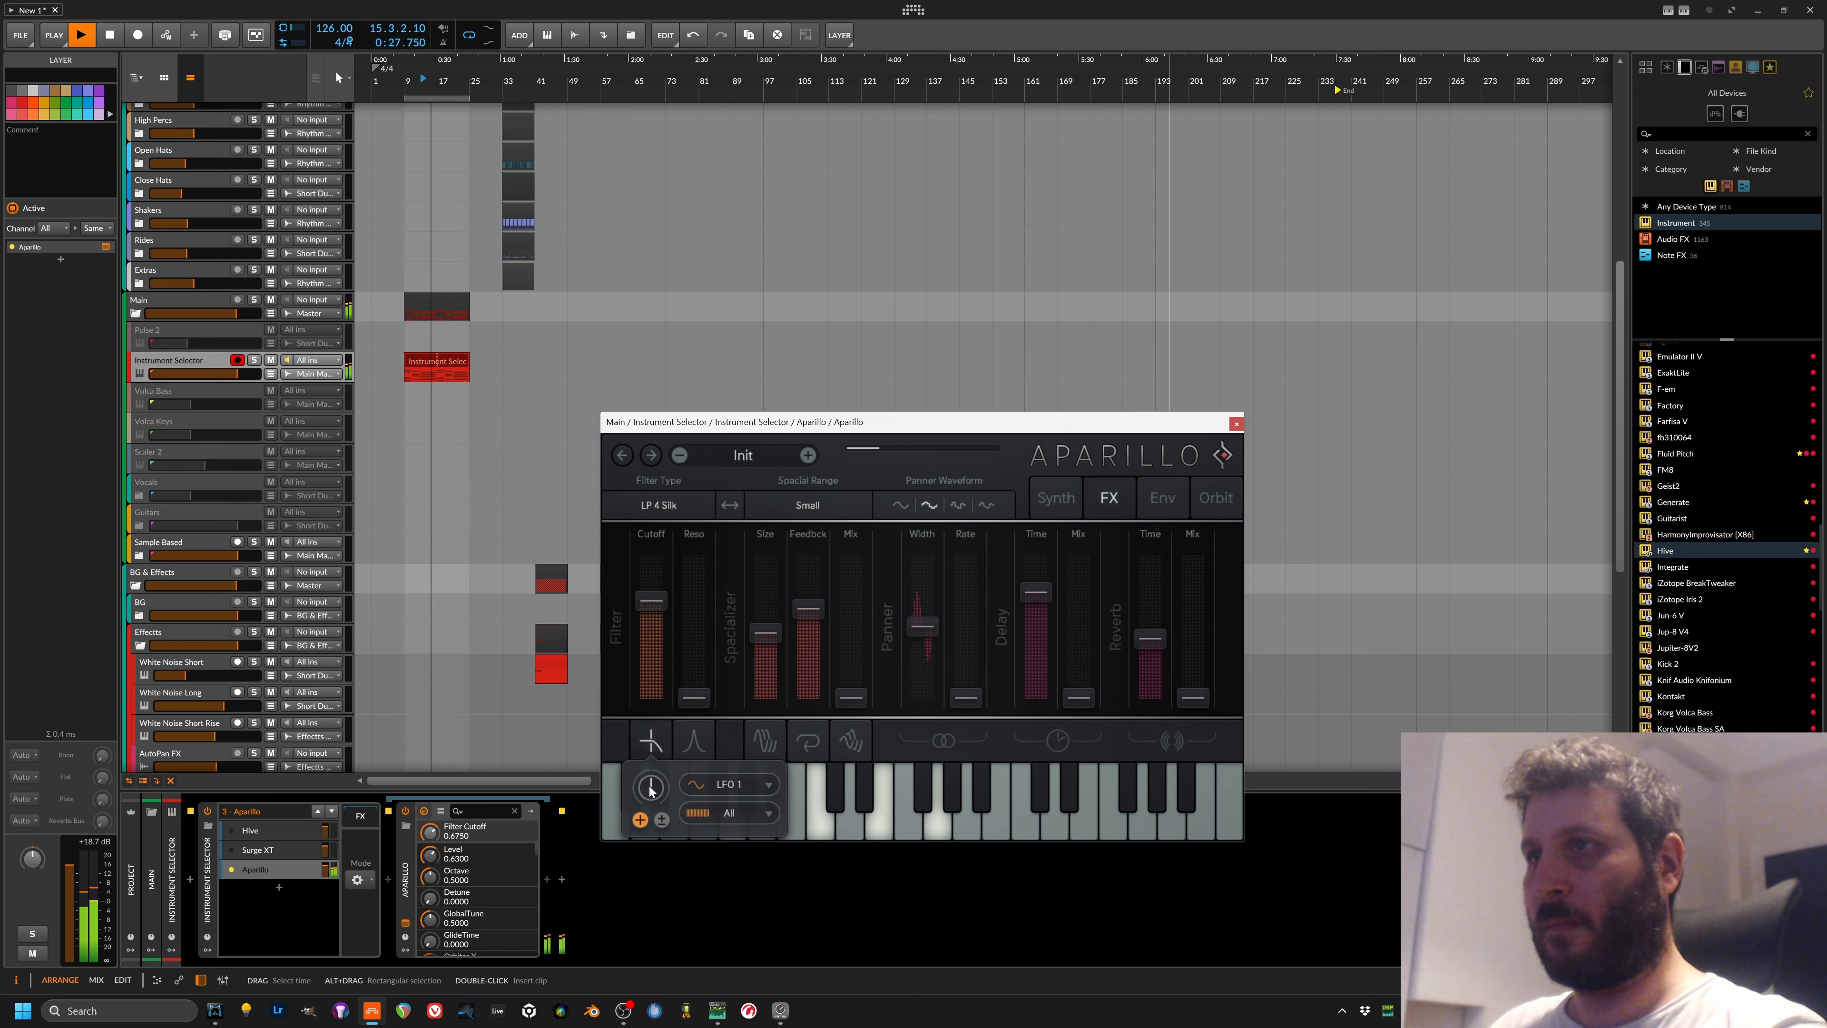
left_click_drag(646, 791, 662, 781)
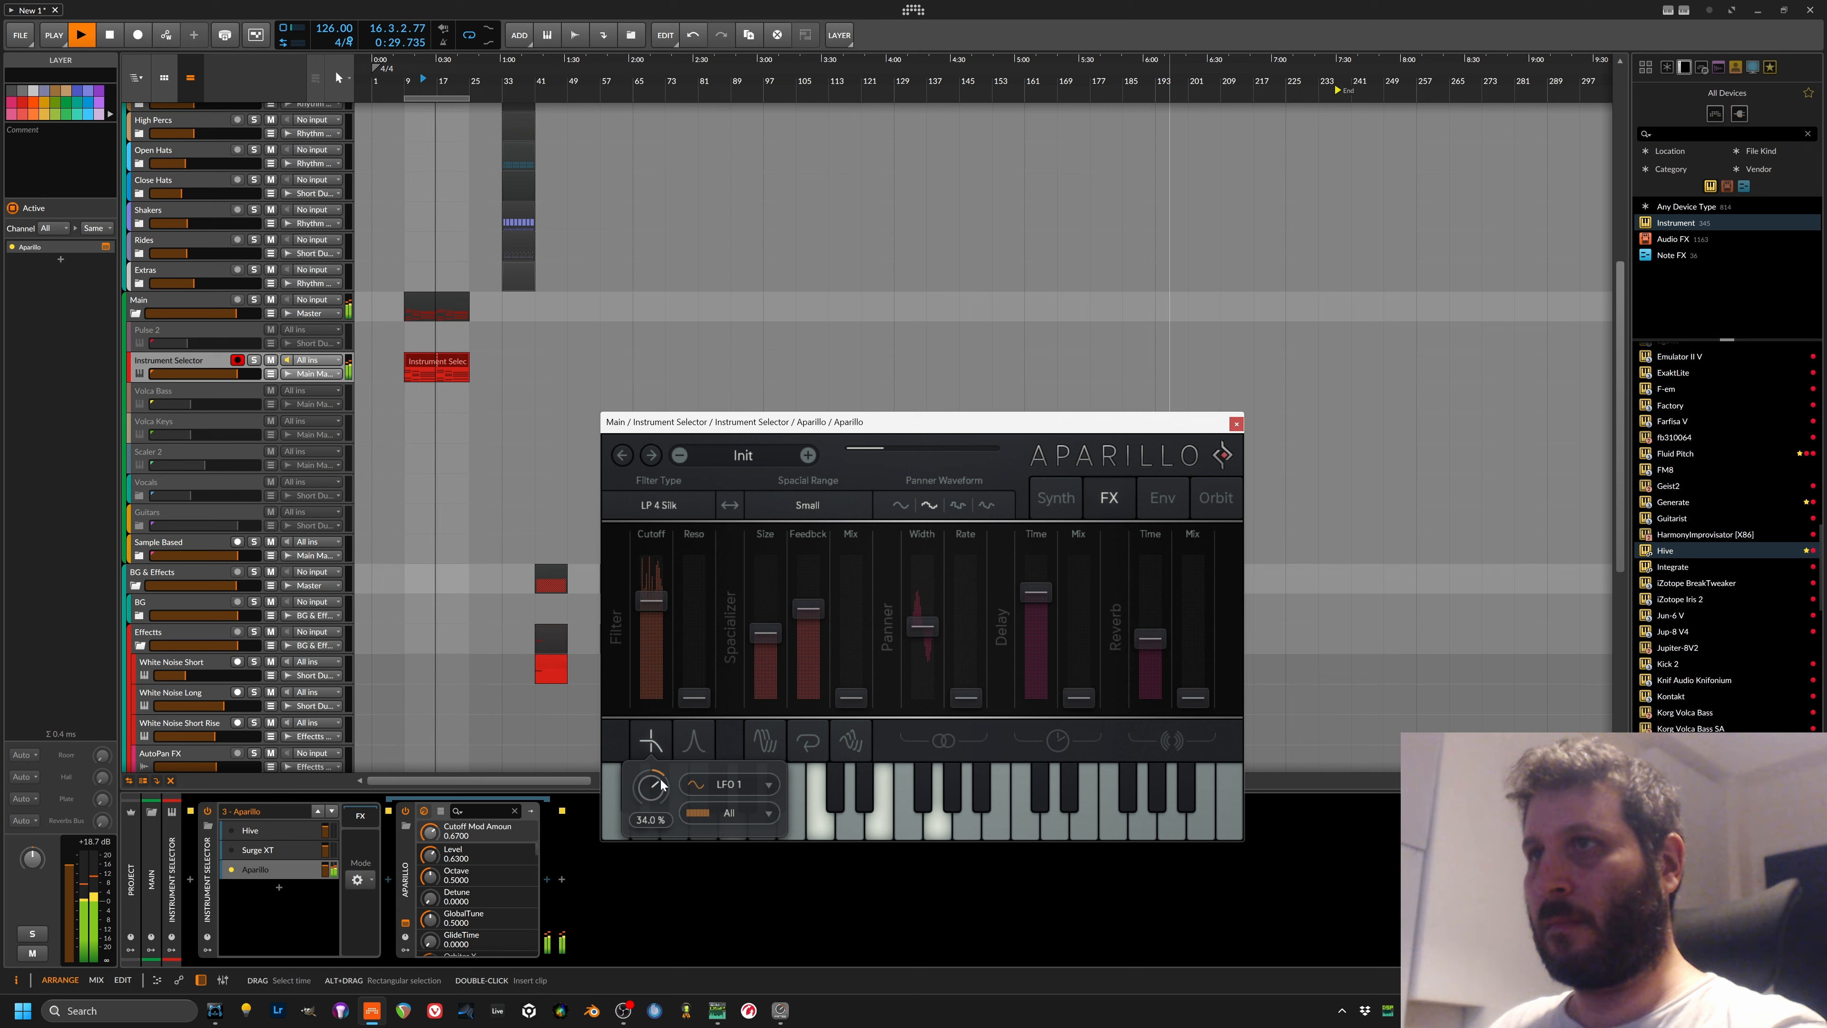
Step: Raise the filter resonance to about 0.285 and choose LFO 2 as its modulation source
left_click_drag(694, 698, 694, 664)
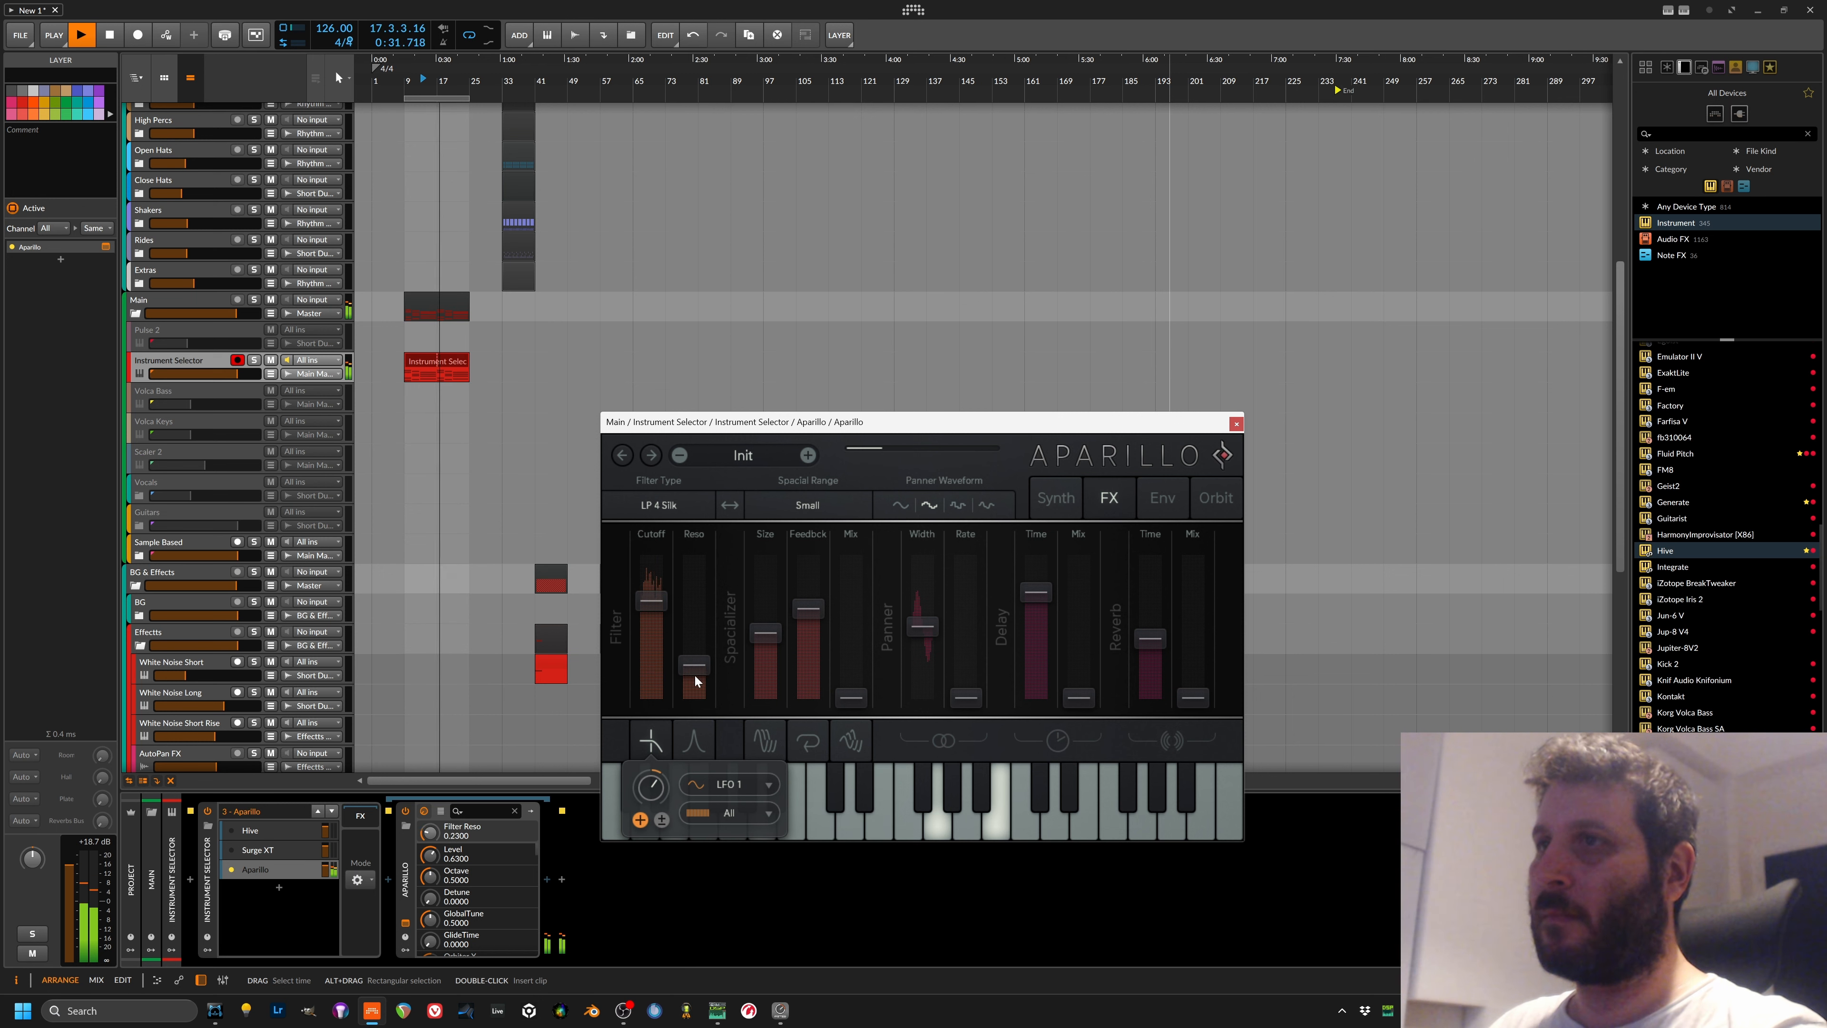
left_click(707, 742)
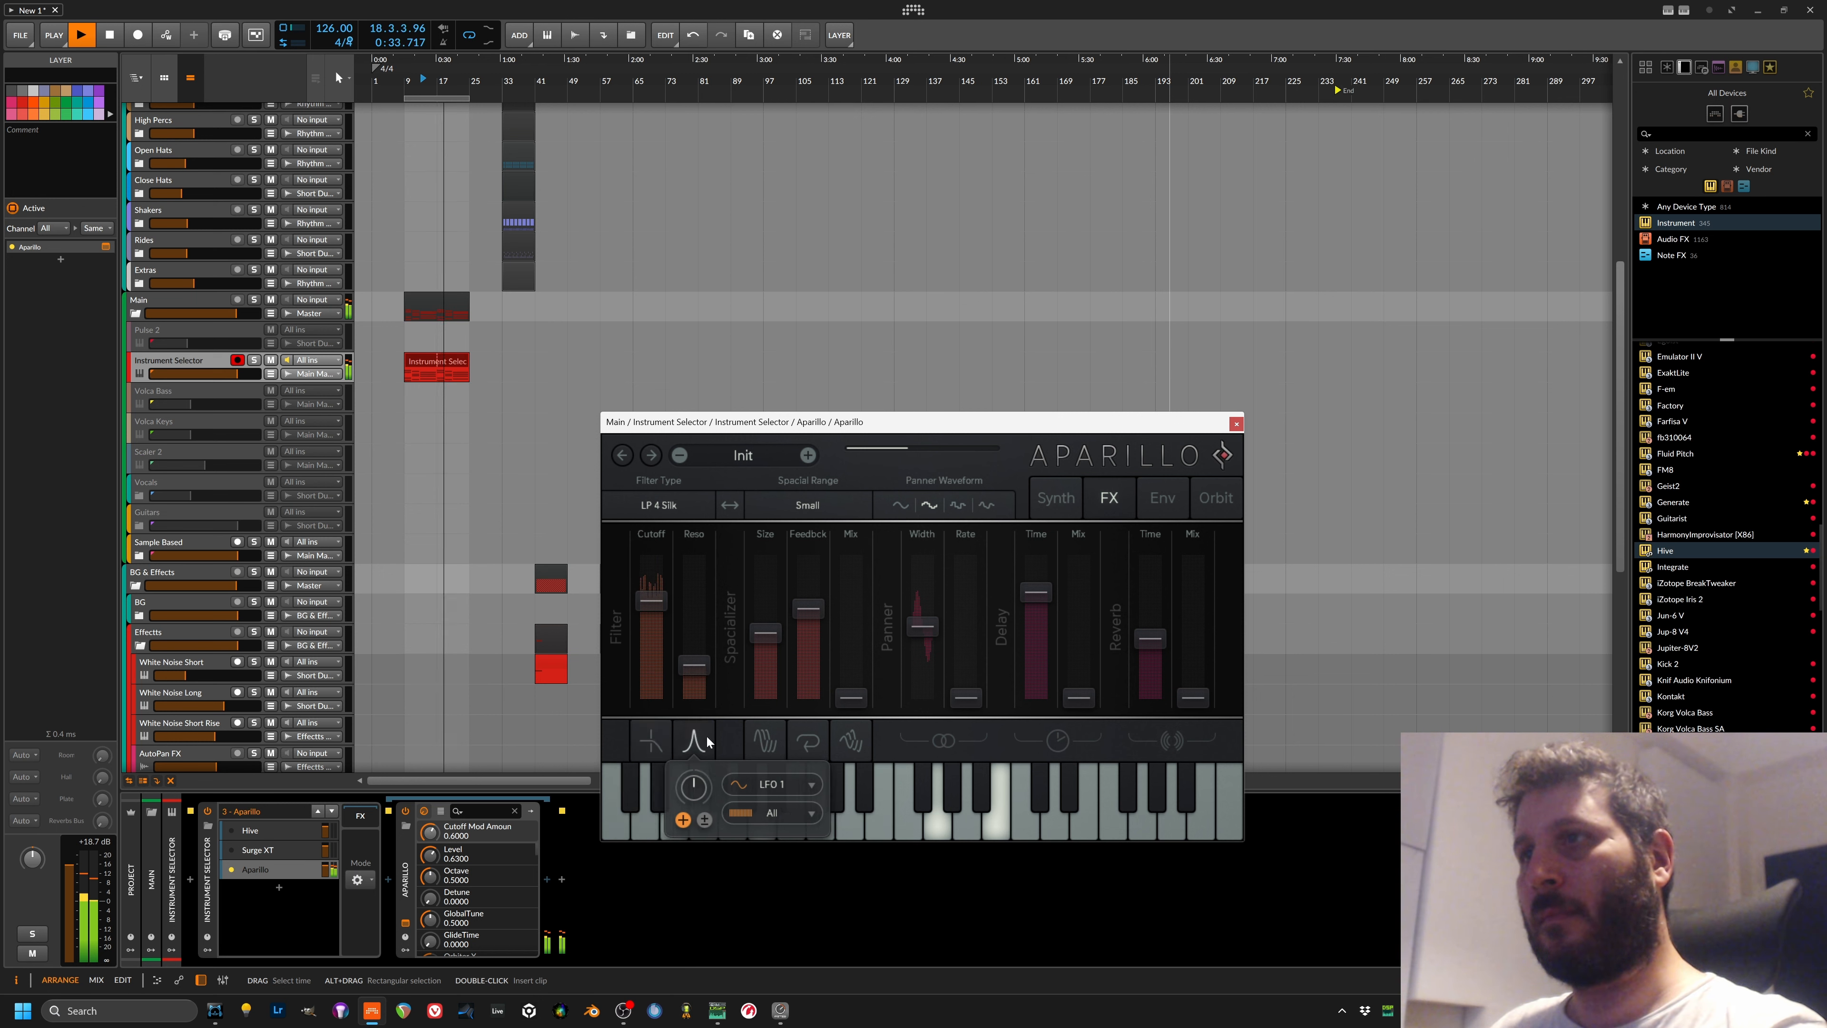
left_click_drag(684, 666, 696, 658)
left_click(757, 783)
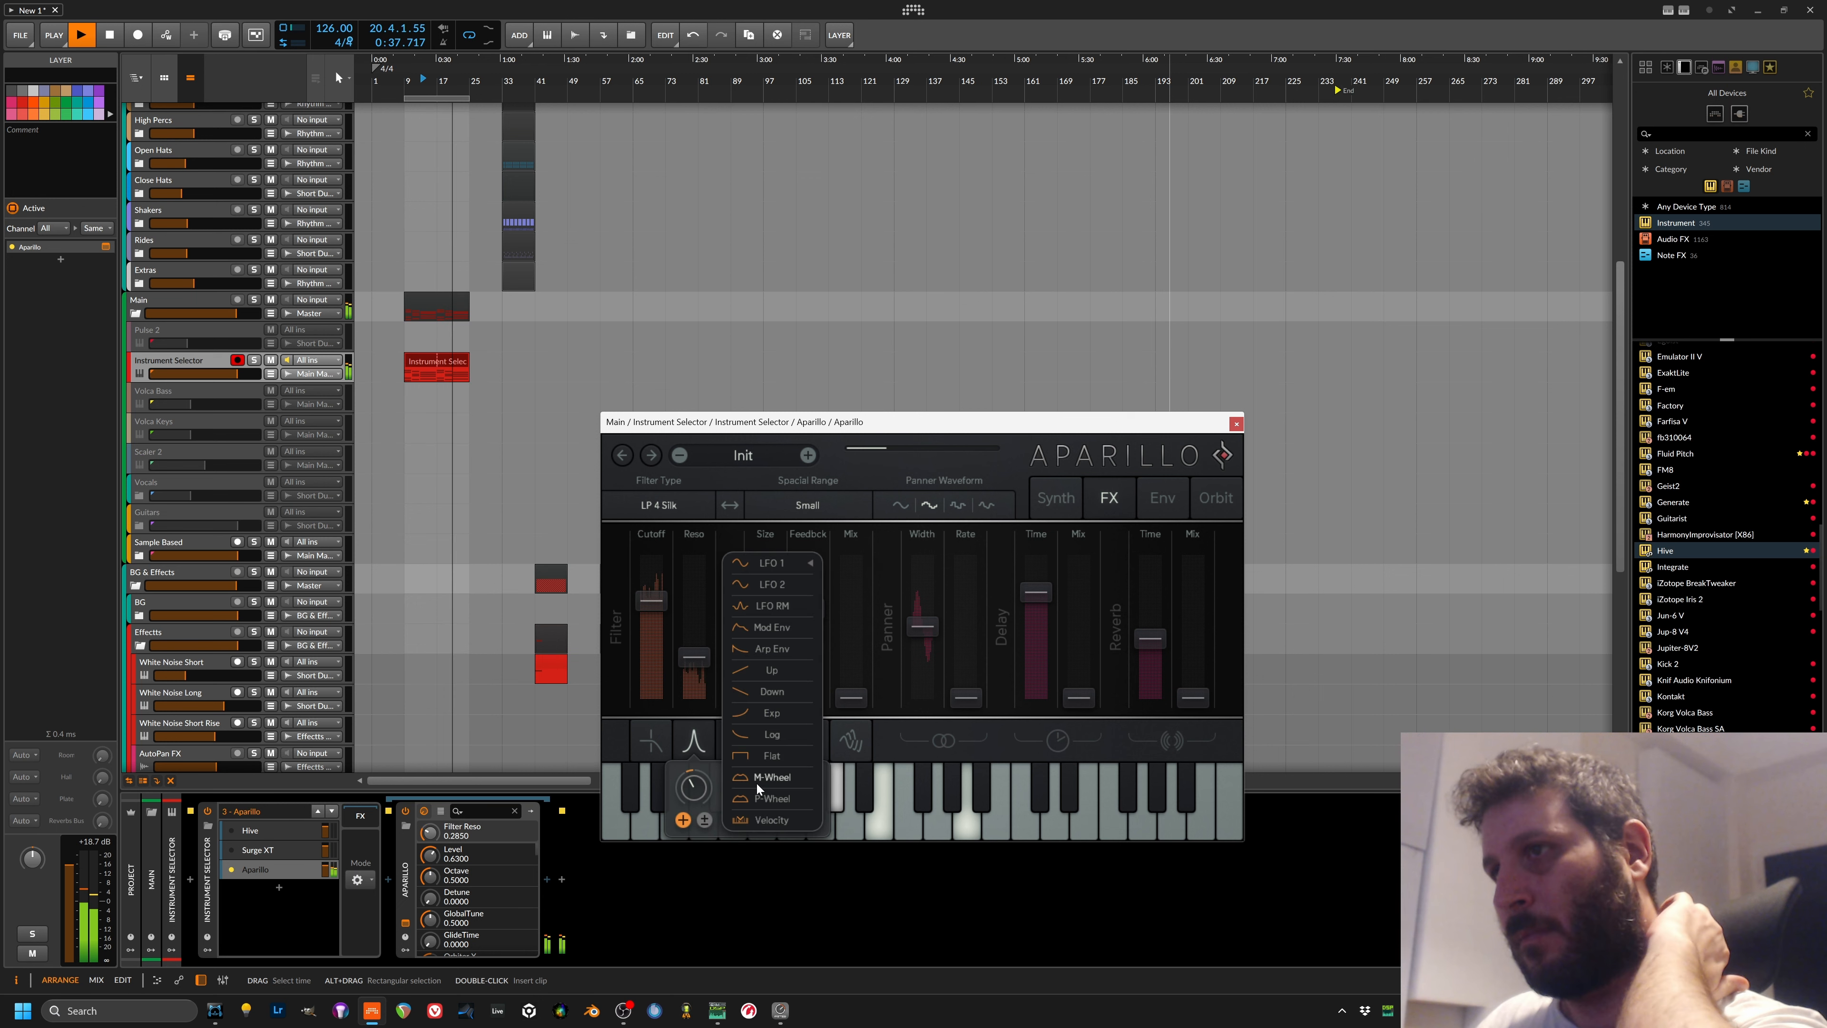
left_click(792, 586)
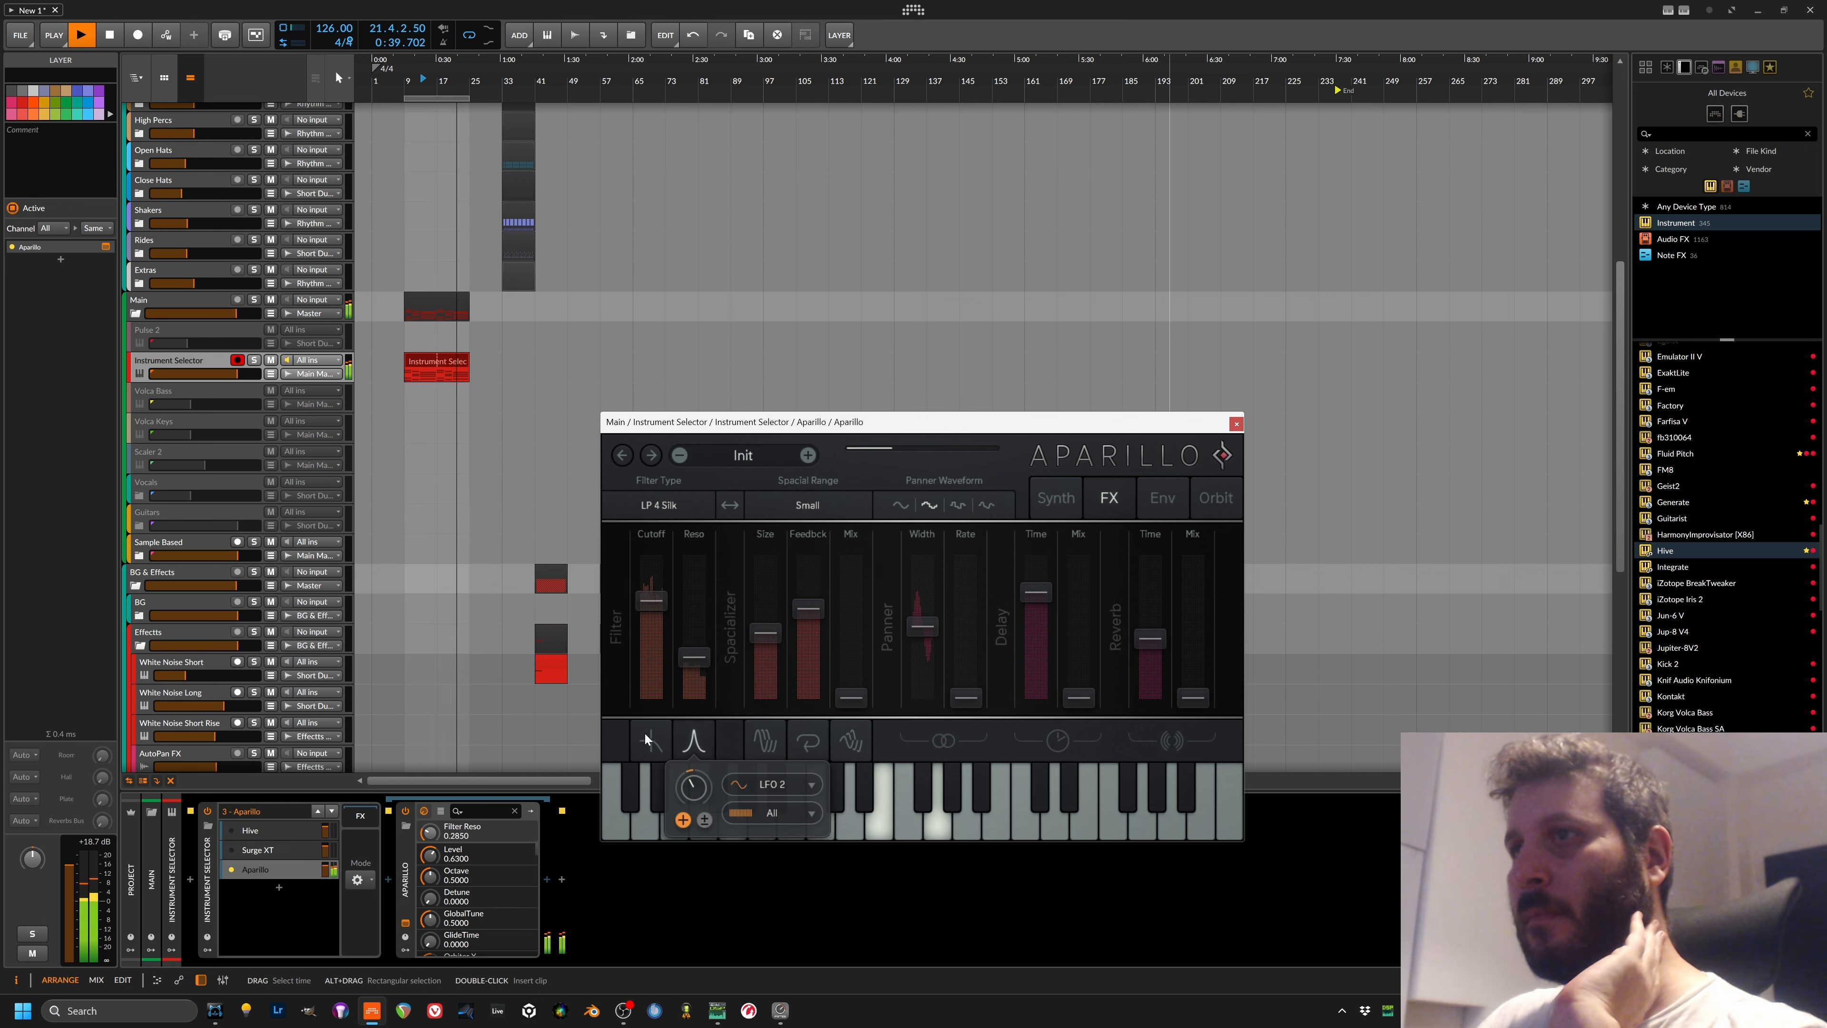
Step: Raise the spacializer mix to full and reduce its size to about 0.11
left_click(764, 736)
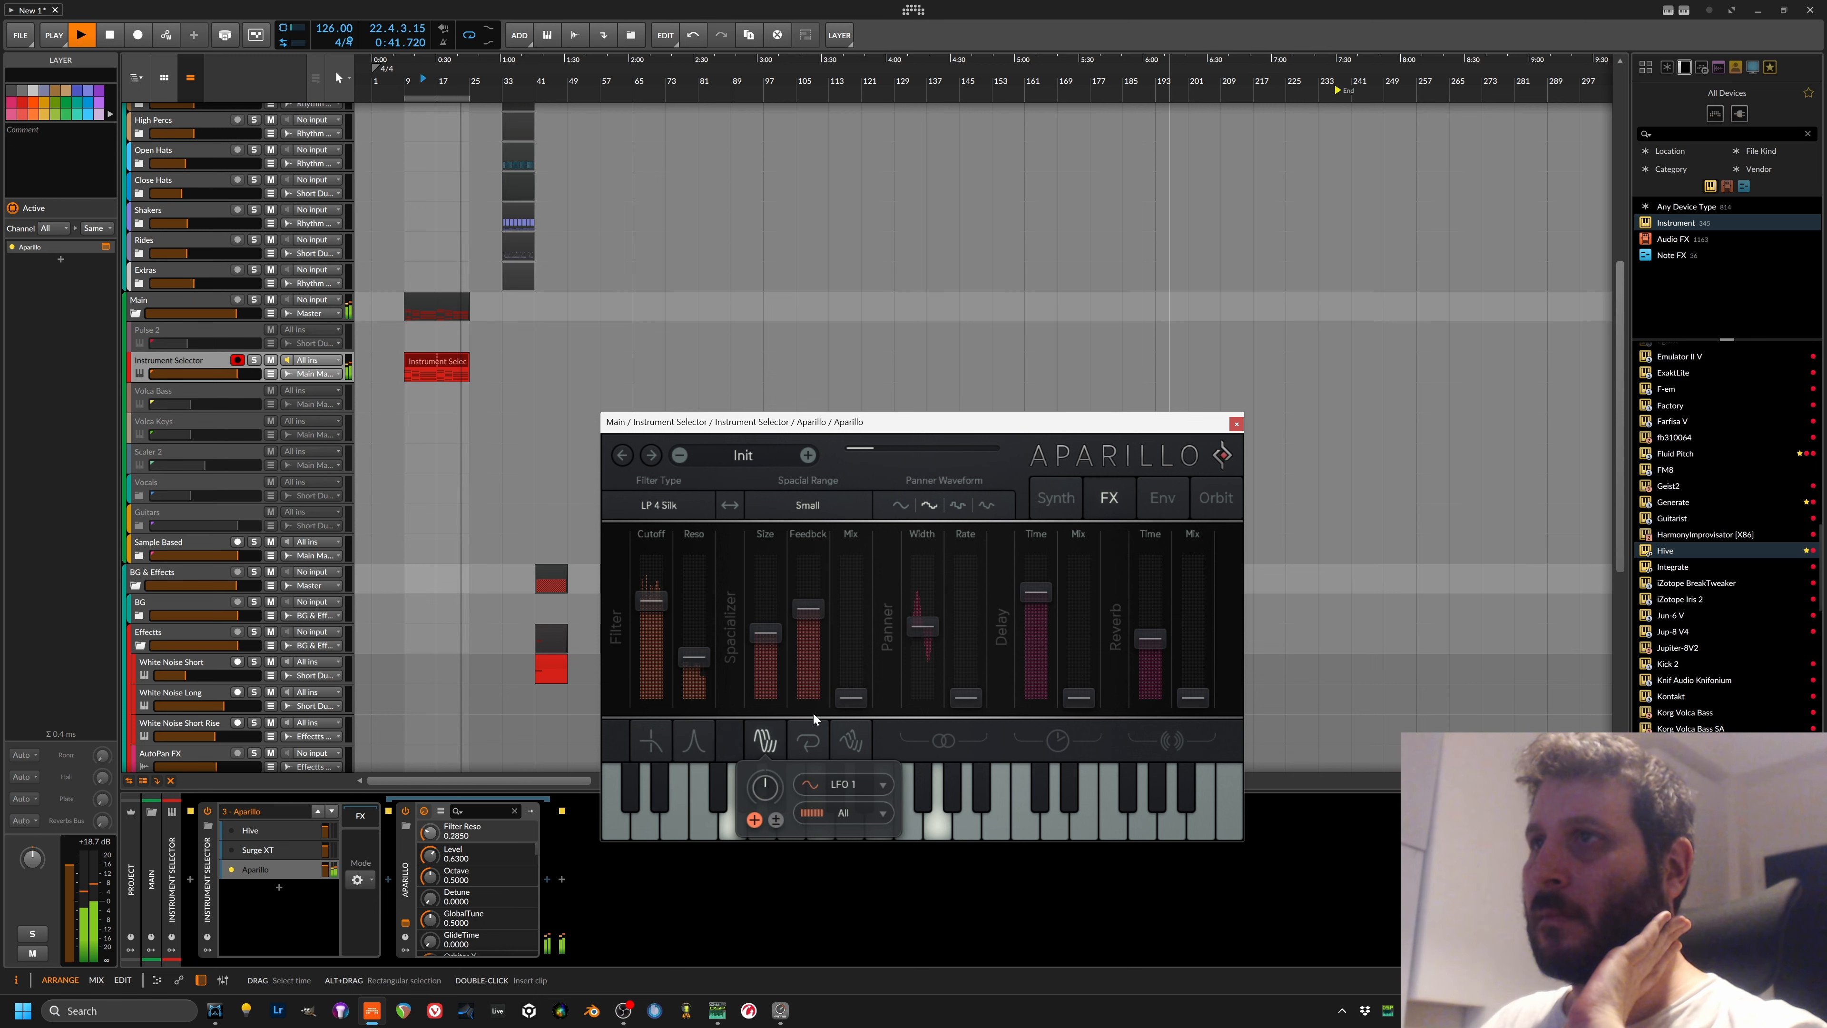
left_click_drag(837, 655, 856, 501)
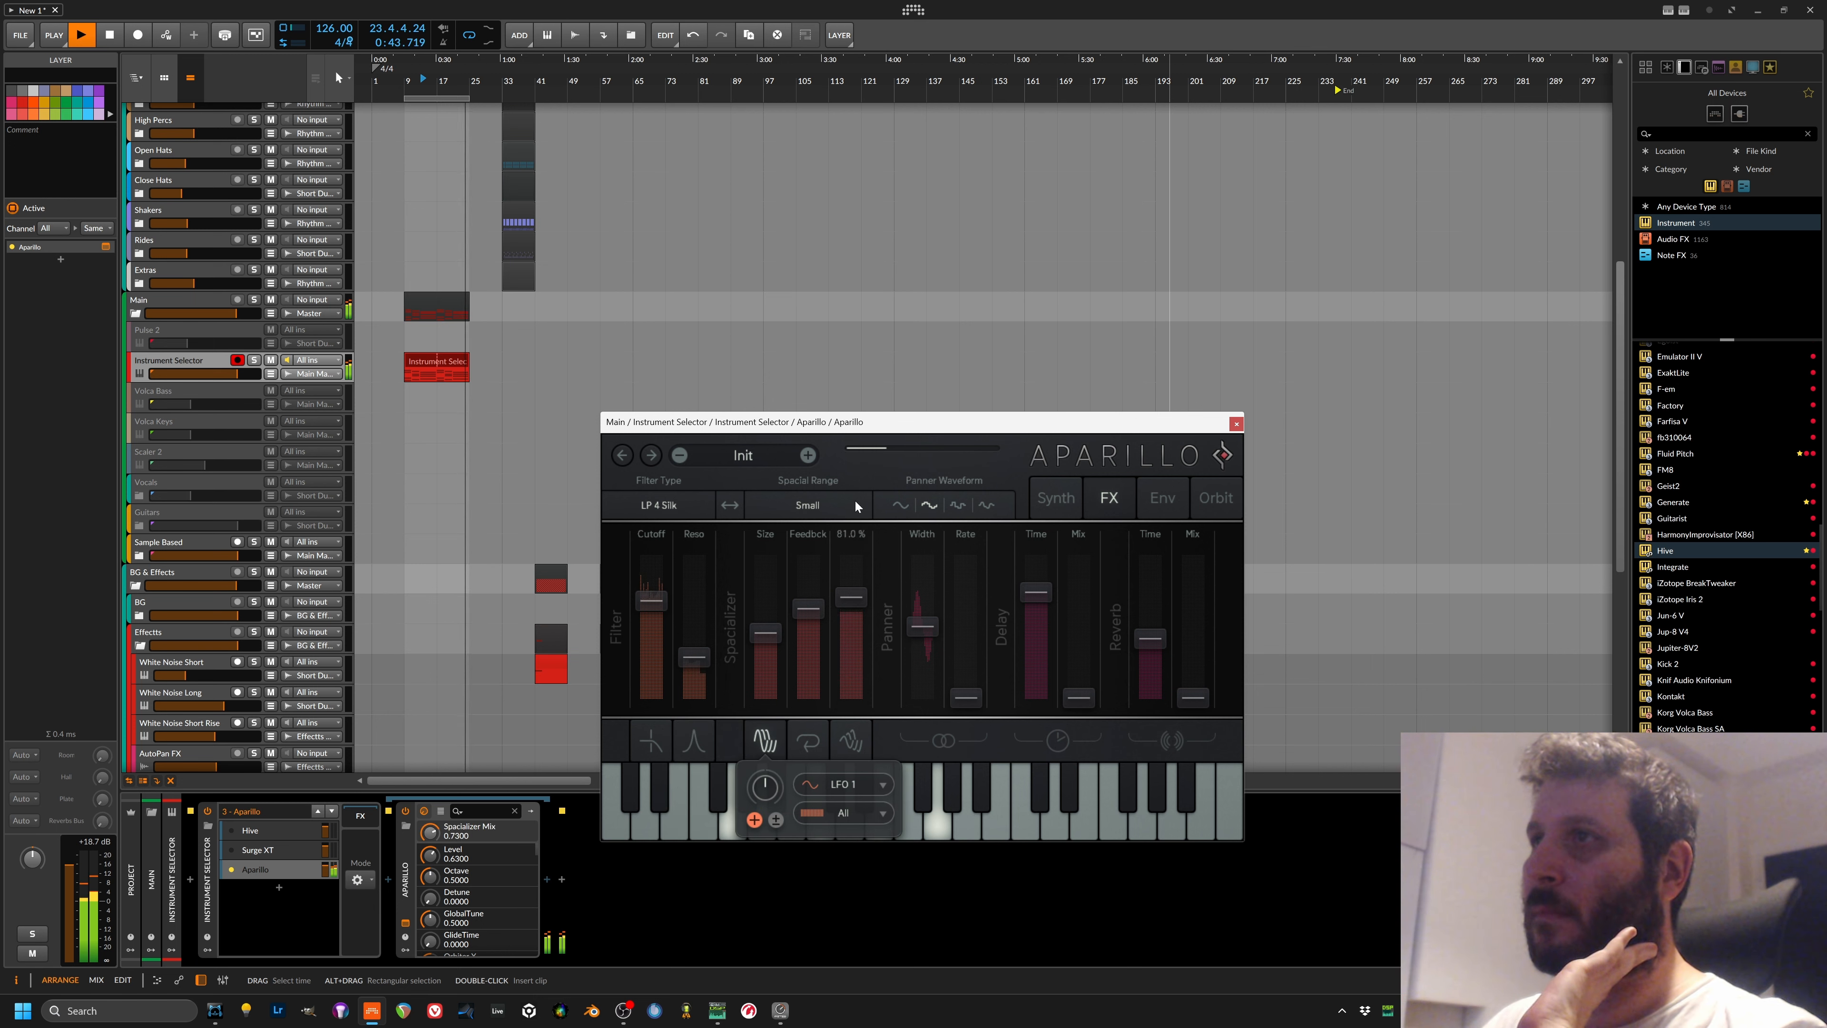
left_click_drag(770, 635, 767, 689)
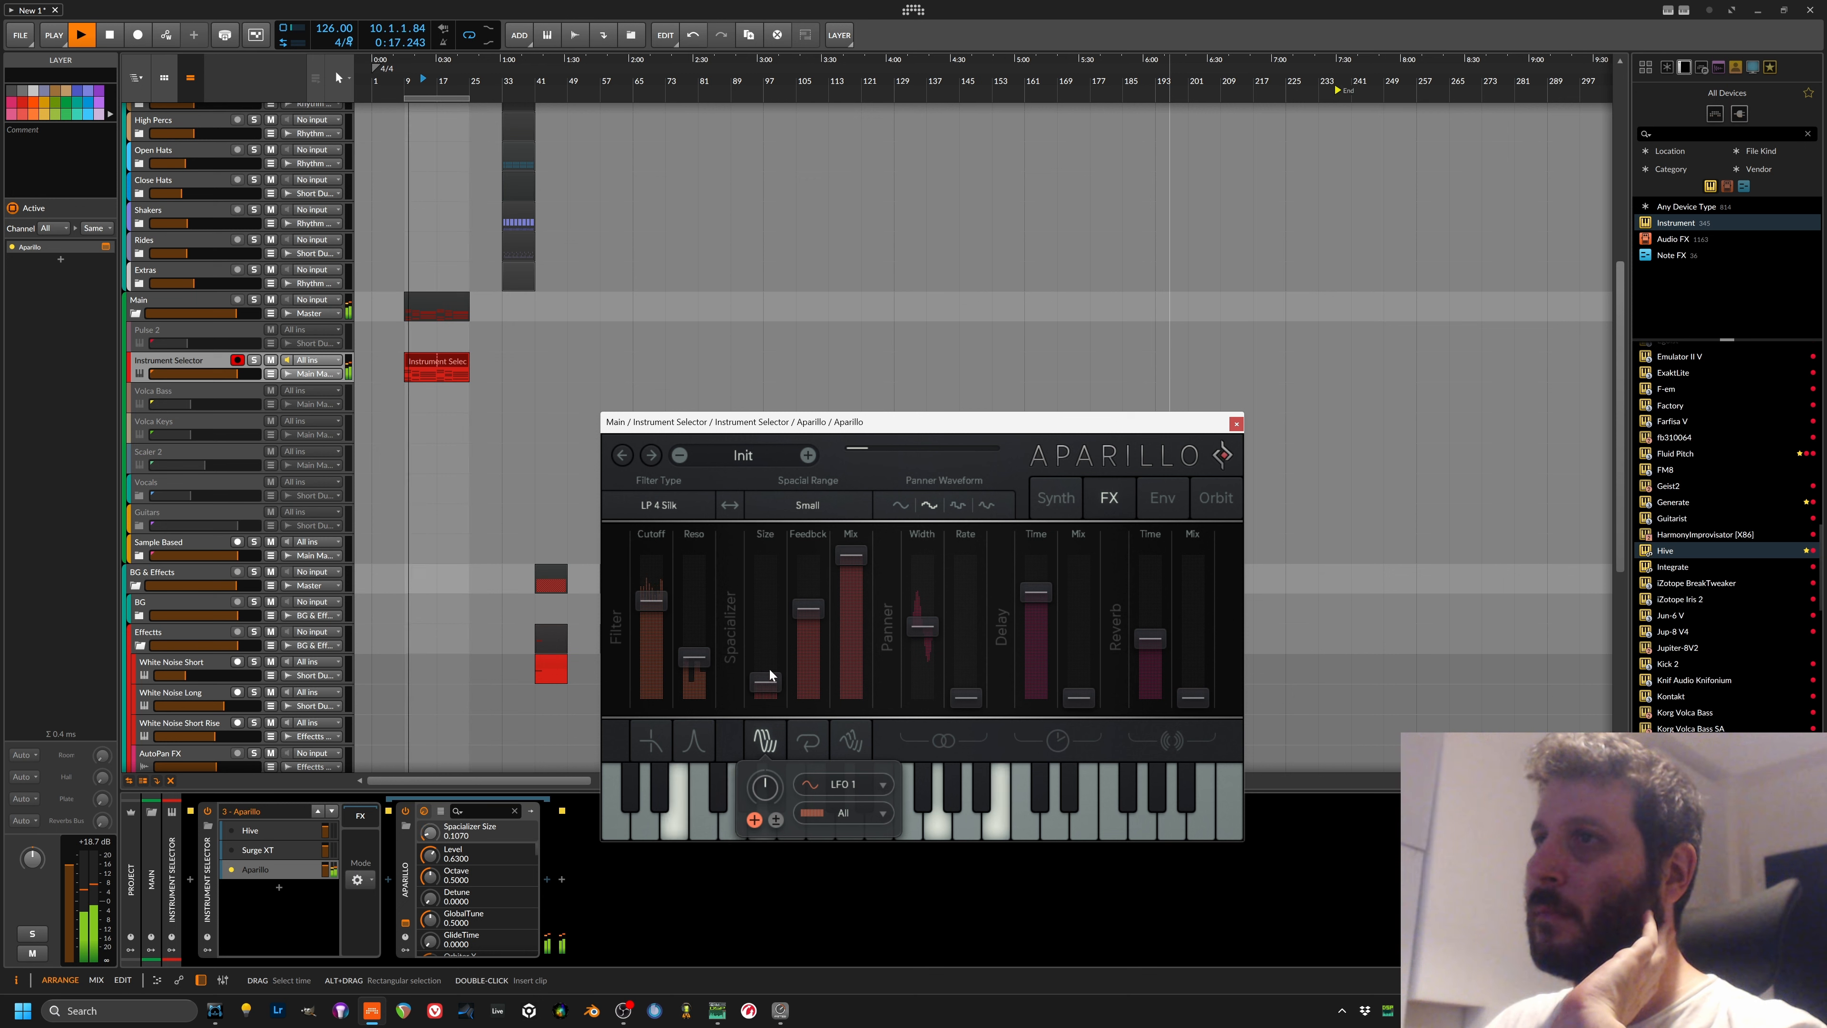
Step: Try the Sync range for the spacializer with a size of about 1/13
left_click(792, 516)
left_click(815, 603)
left_click_drag(784, 655, 761, 669)
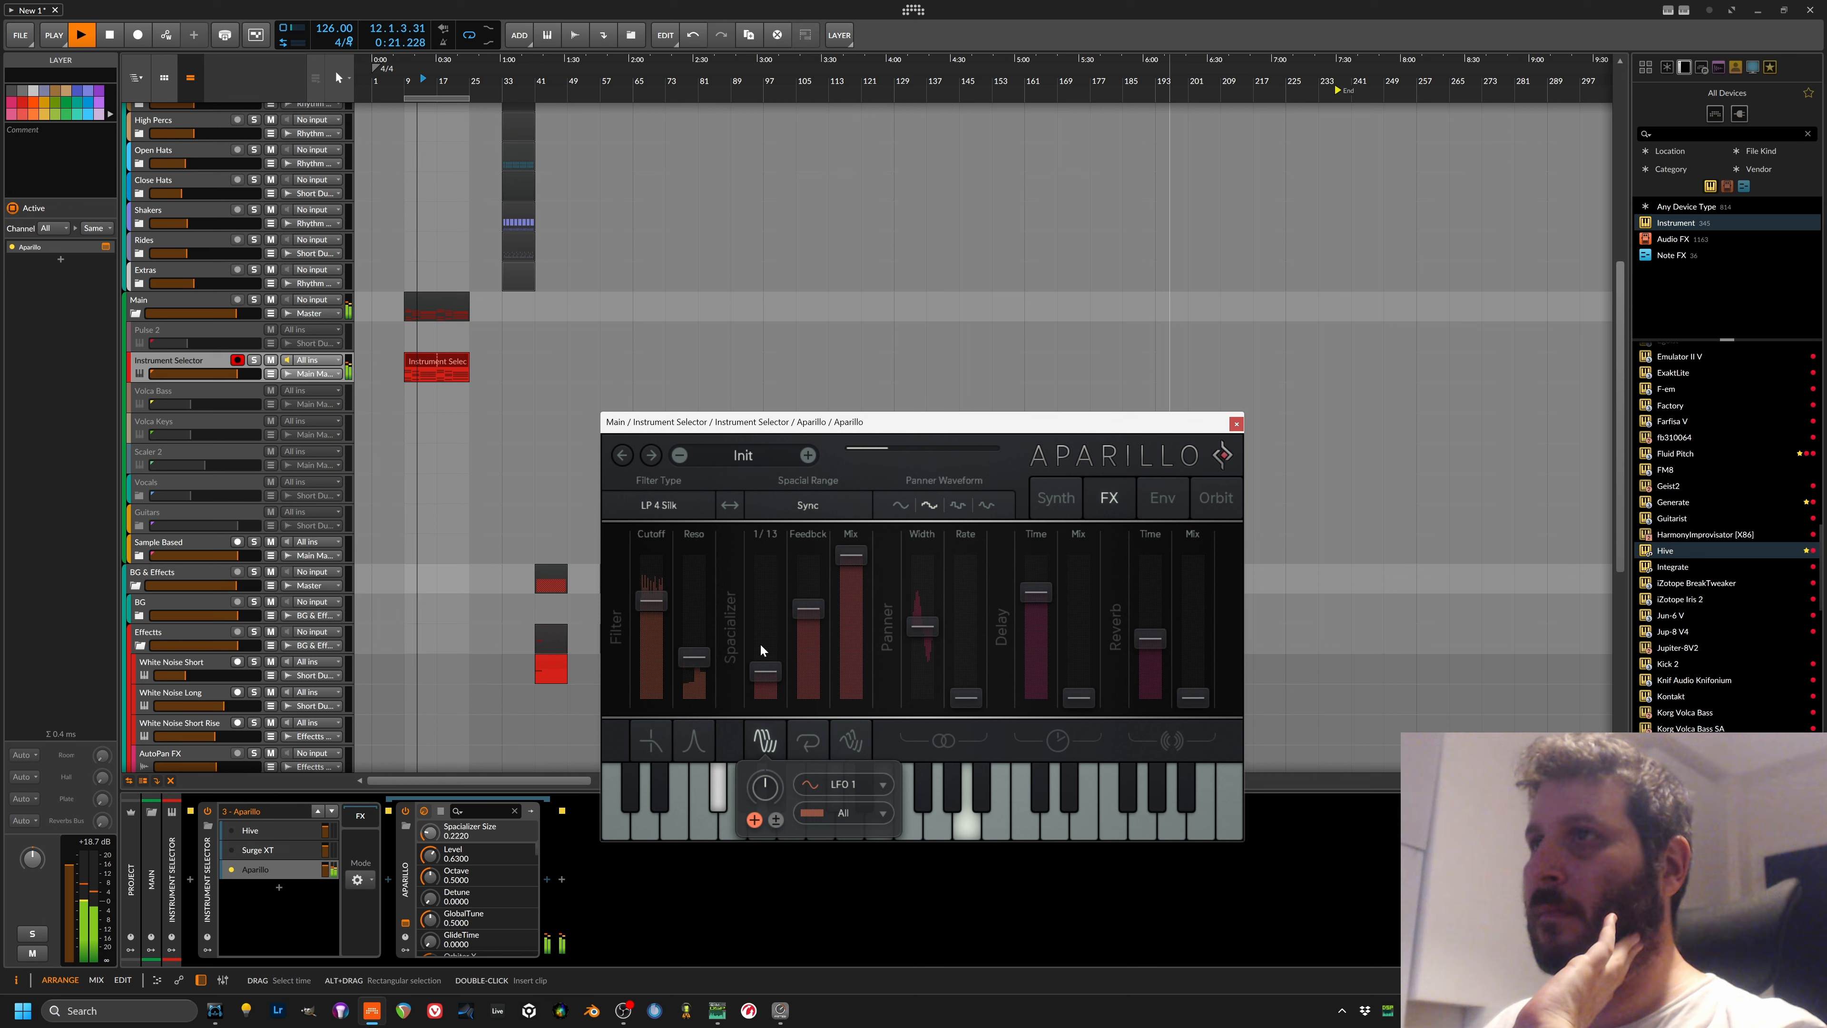
Step: Set the spacializer range to Pitch at about -11, lower its feedback and reduce its mix to about 34.5%
left_click(813, 504)
left_click(804, 611)
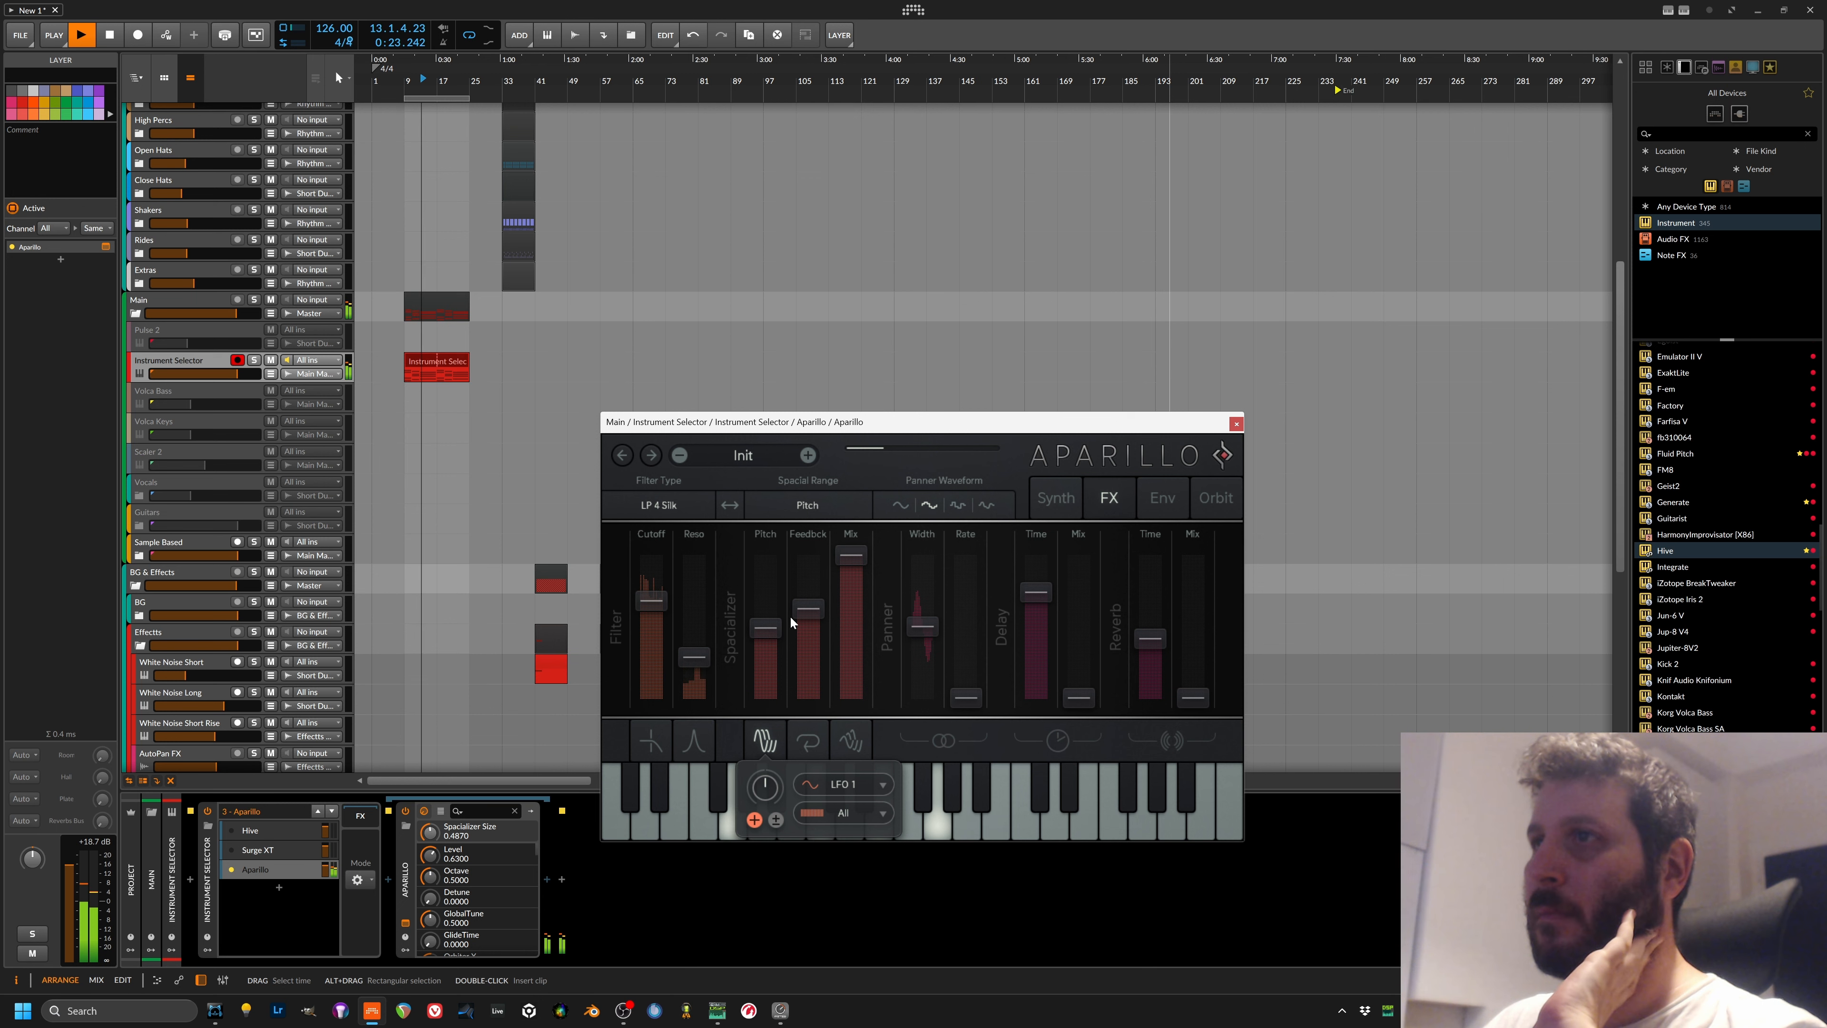
left_click_drag(769, 647, 758, 679)
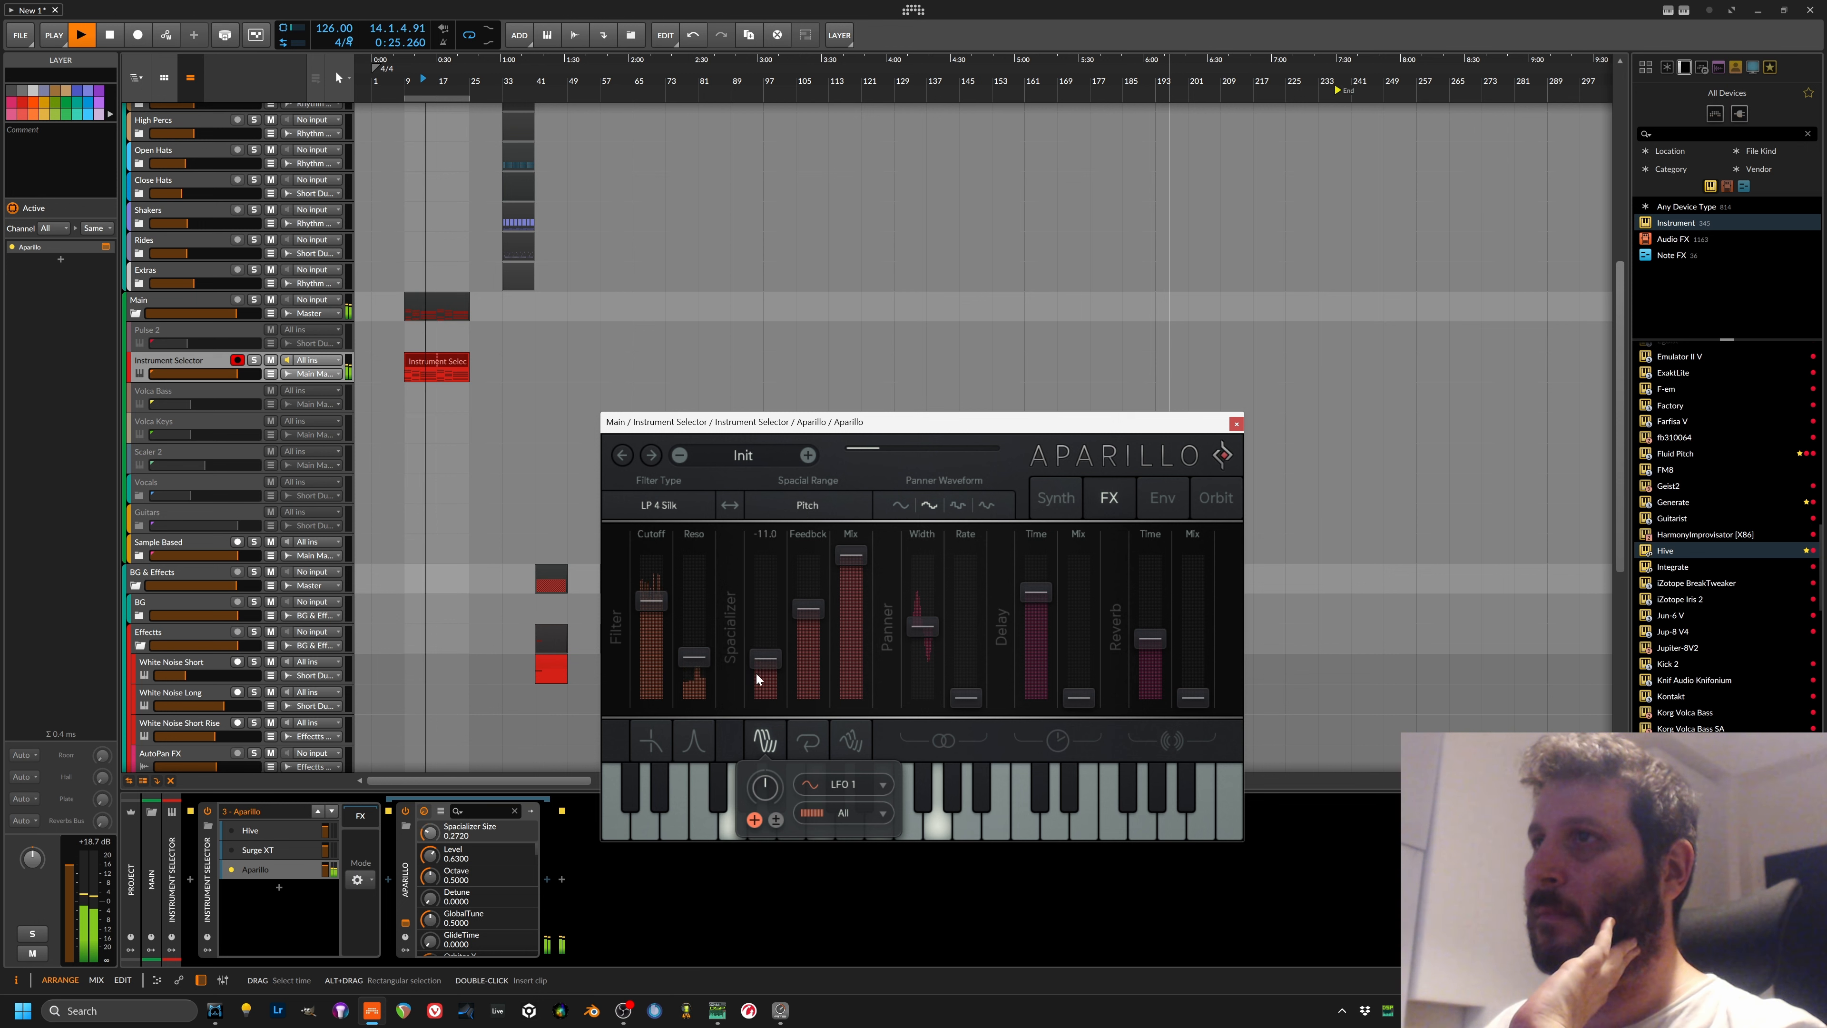
left_click_drag(848, 608, 857, 652)
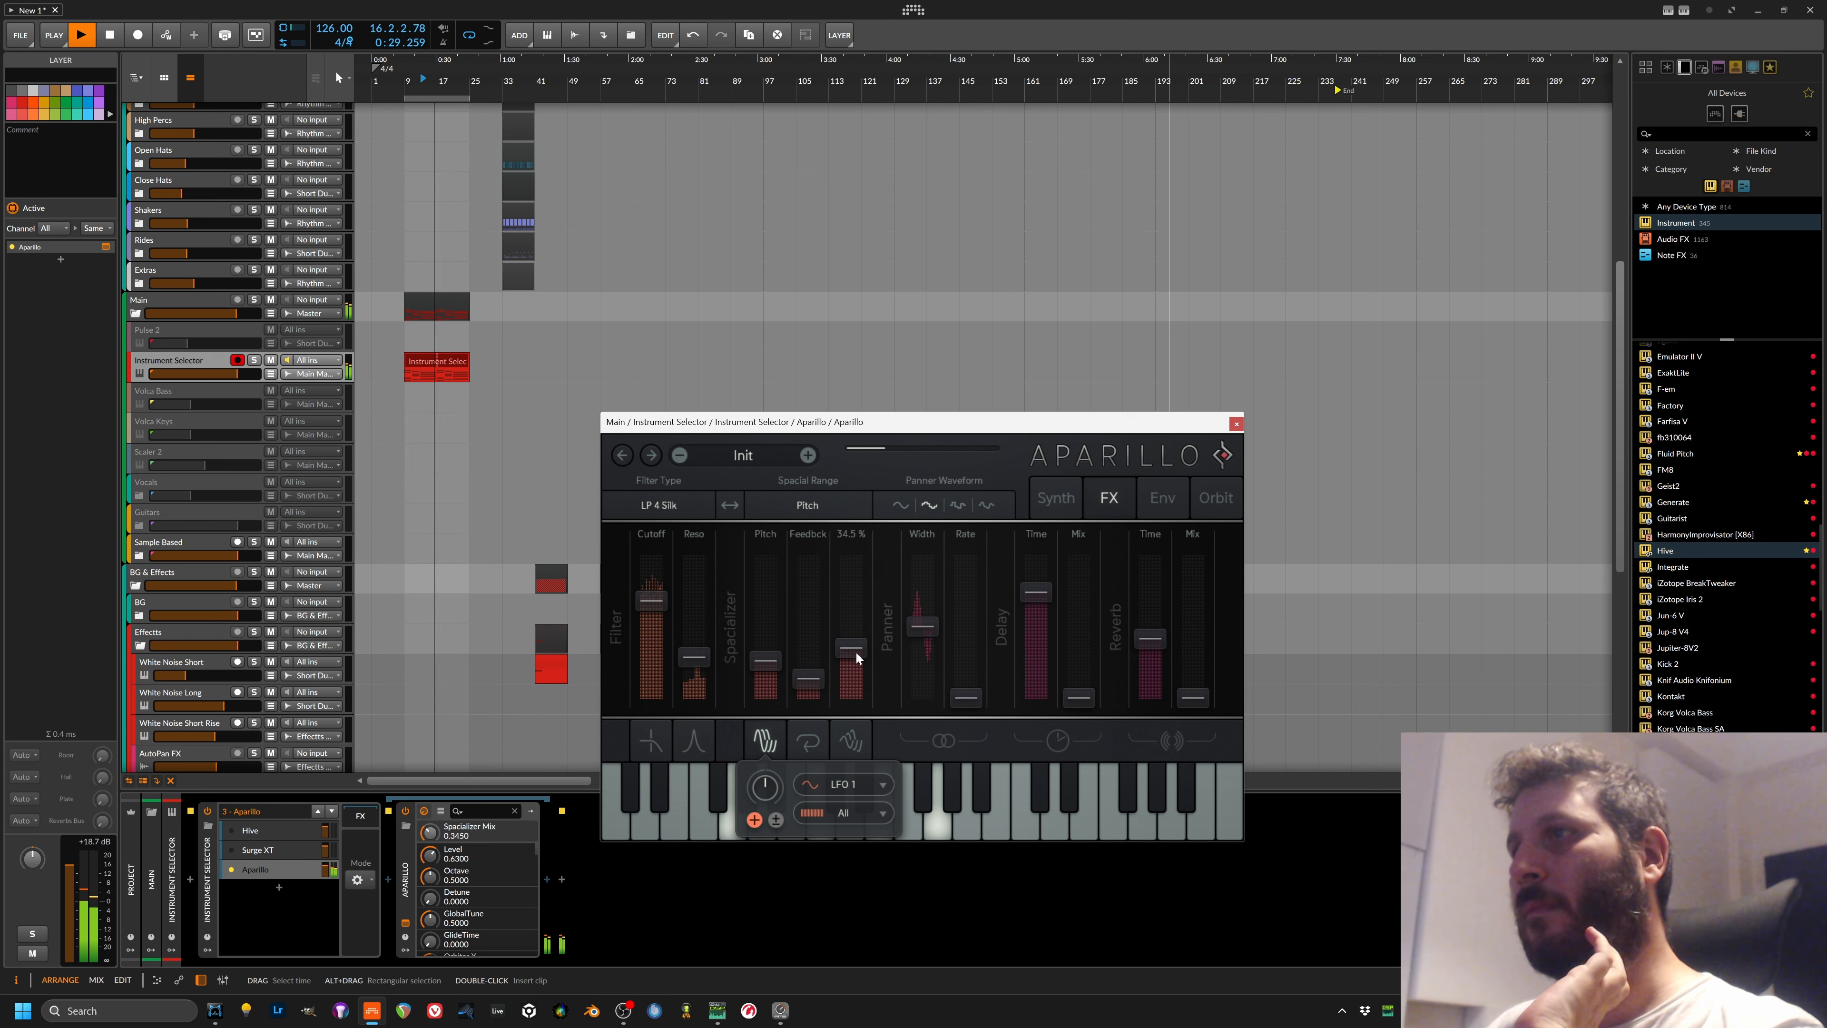
Step: Raise the panner rate and delay mix, and set the reverb to 100% mix with a time of about 0.21
left_click_drag(970, 617, 970, 572)
left_click_drag(1078, 697, 1038, 603)
left_click_drag(1189, 666, 1228, 537)
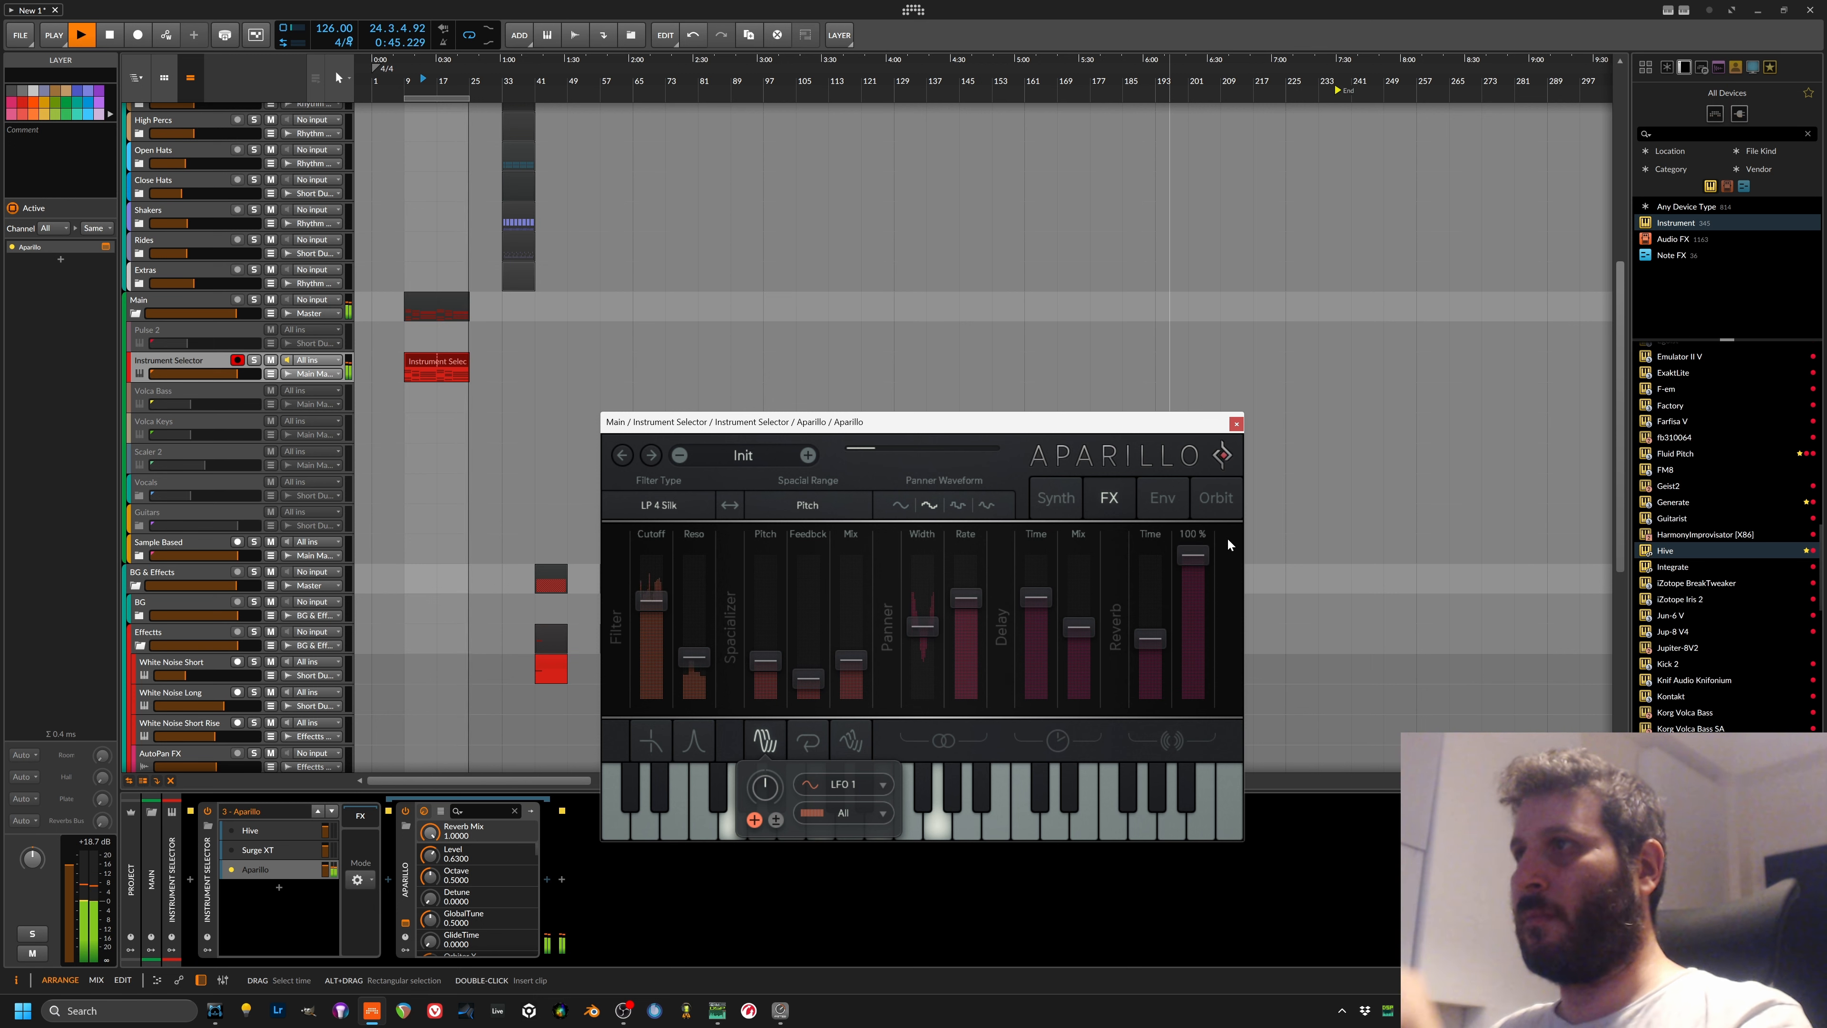
left_click_drag(1151, 639, 1153, 667)
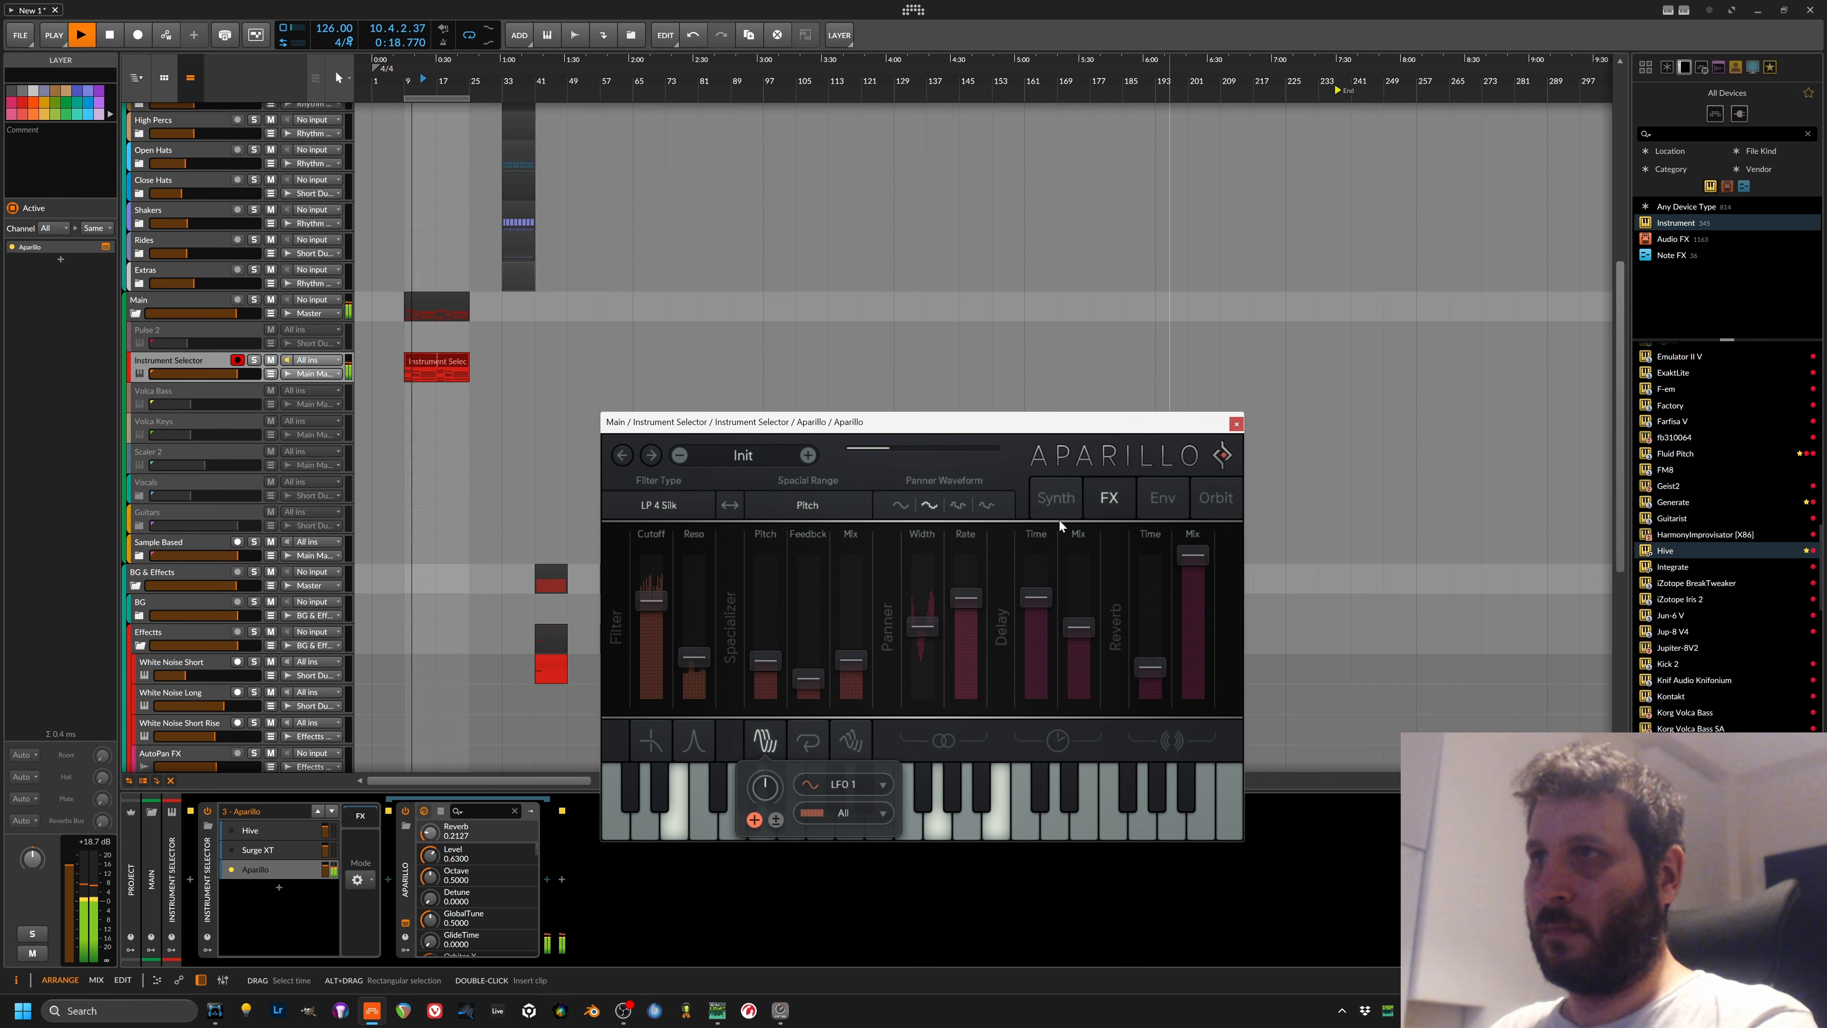
Step: On the Synth page, raise the rate jitter of LFO 1 to about 0.25
left_click(1061, 500)
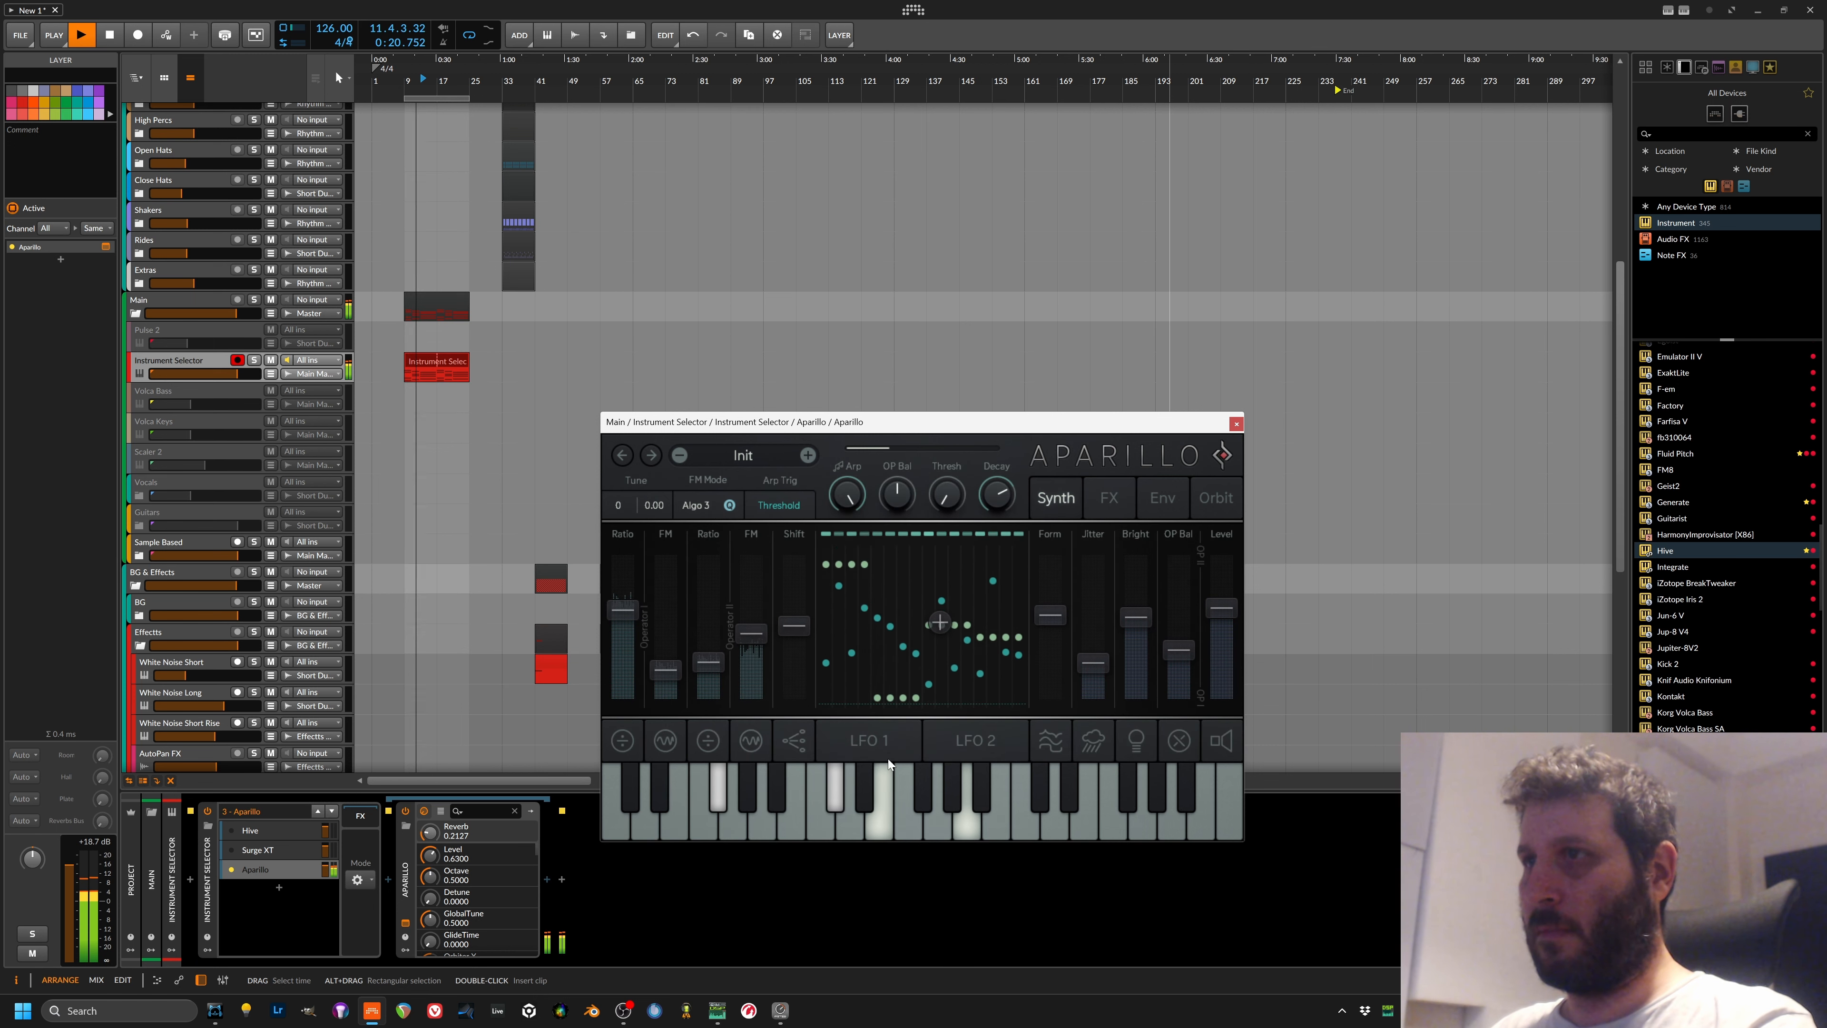
left_click(862, 740)
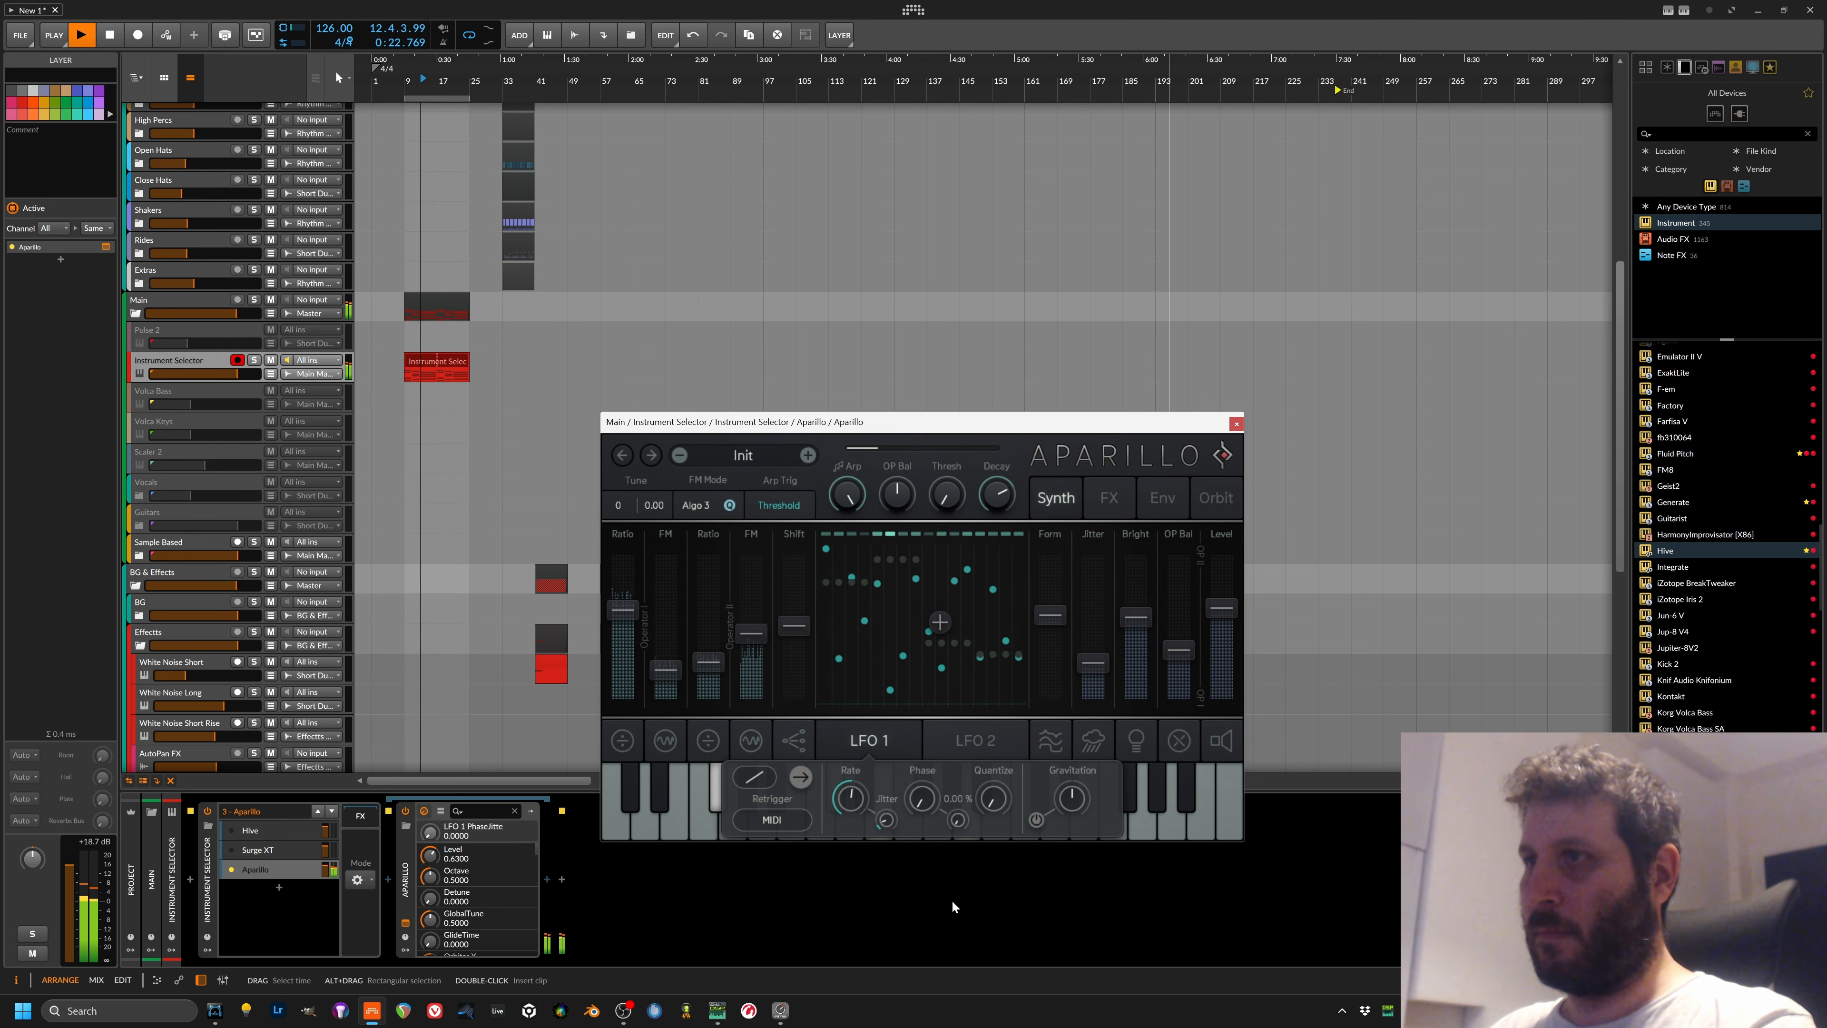
left_click(887, 820)
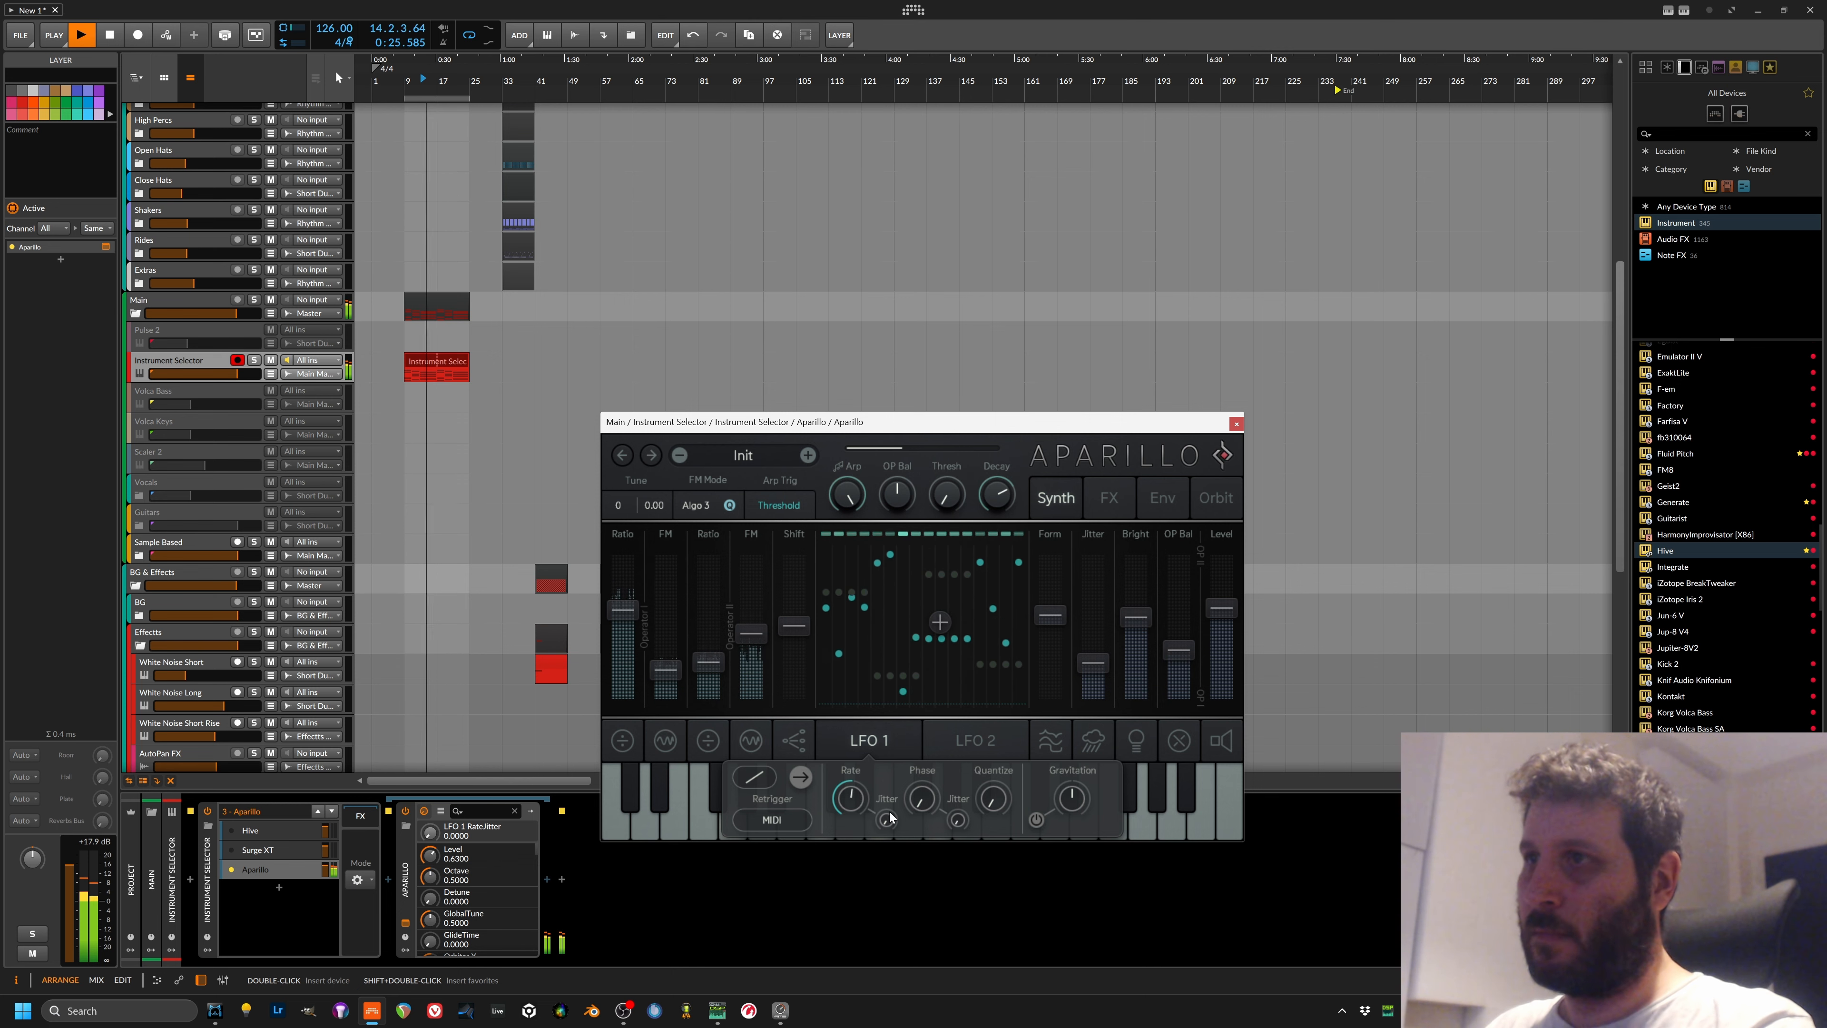
left_click(856, 803)
mouse_move(864, 806)
left_mouse_down()
mouse_move(841, 813)
mouse_move(893, 817)
mouse_move(894, 802)
left_mouse_up()
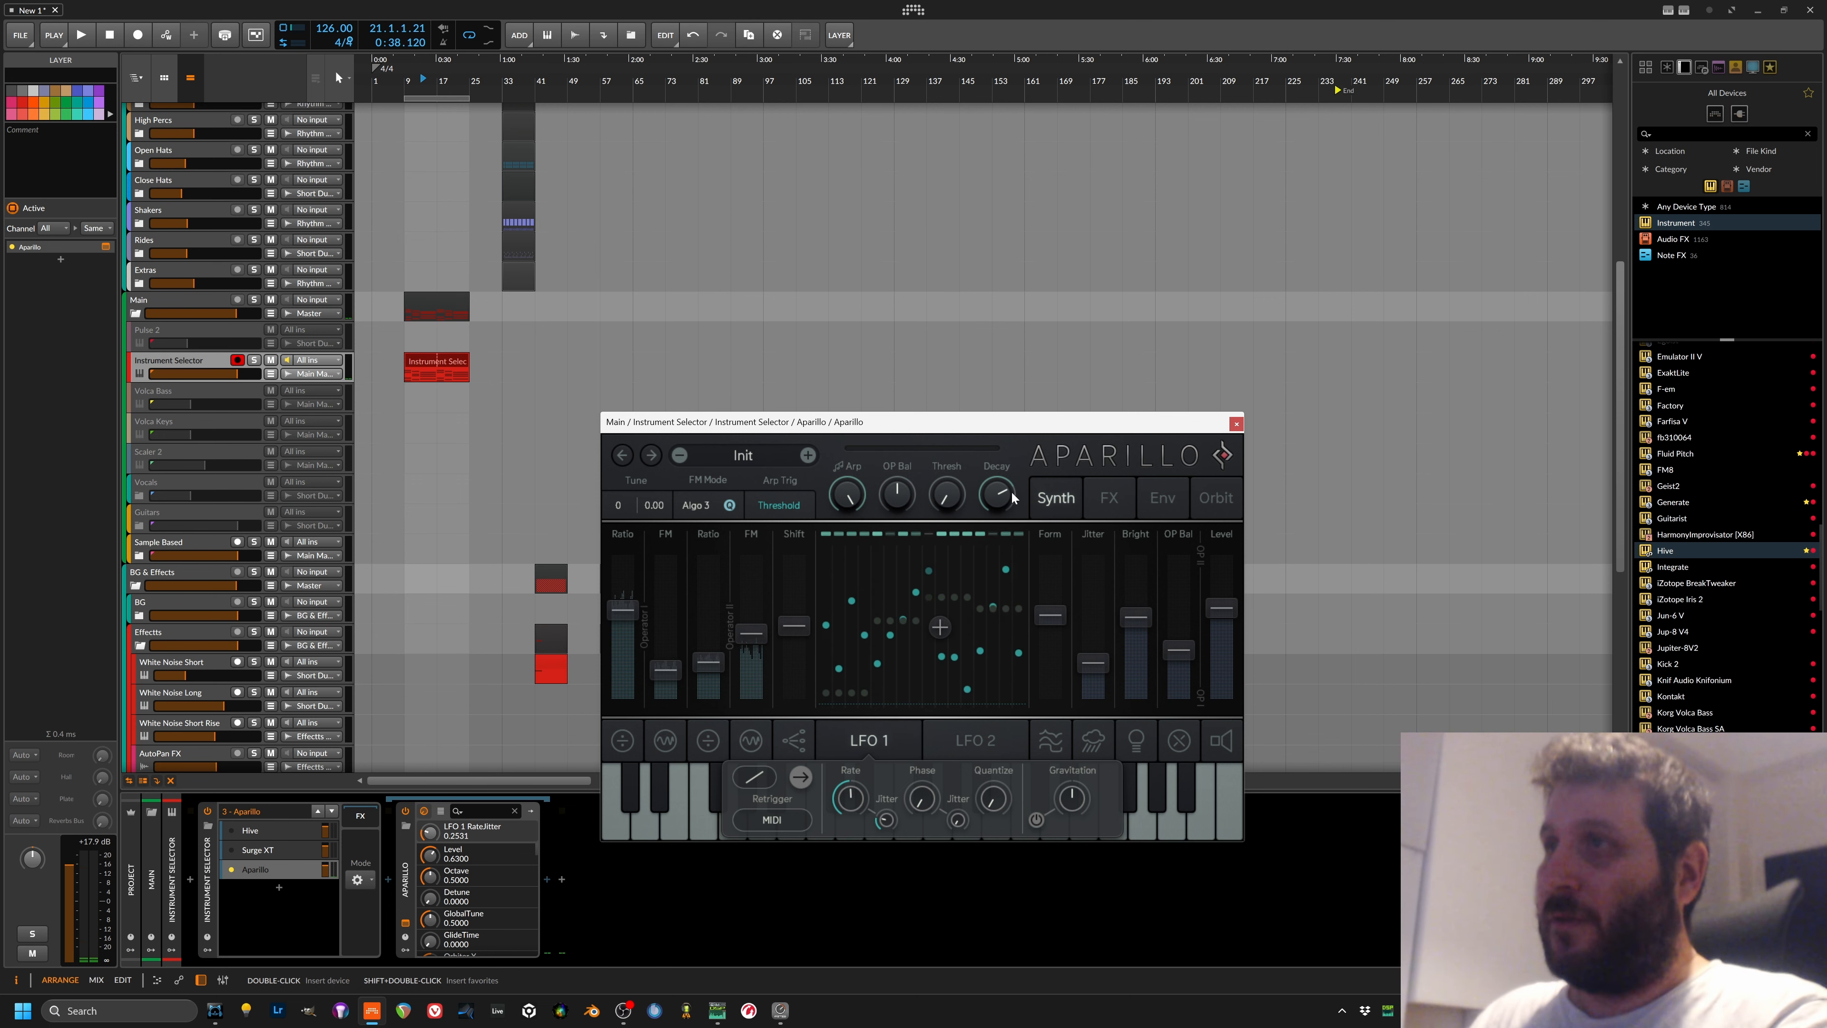
Step: During playback, set the OP balance to about 56.5% and the arp decay to about 0.71, and close Aparillo
left_click_drag(997, 499, 989, 454)
key("space")
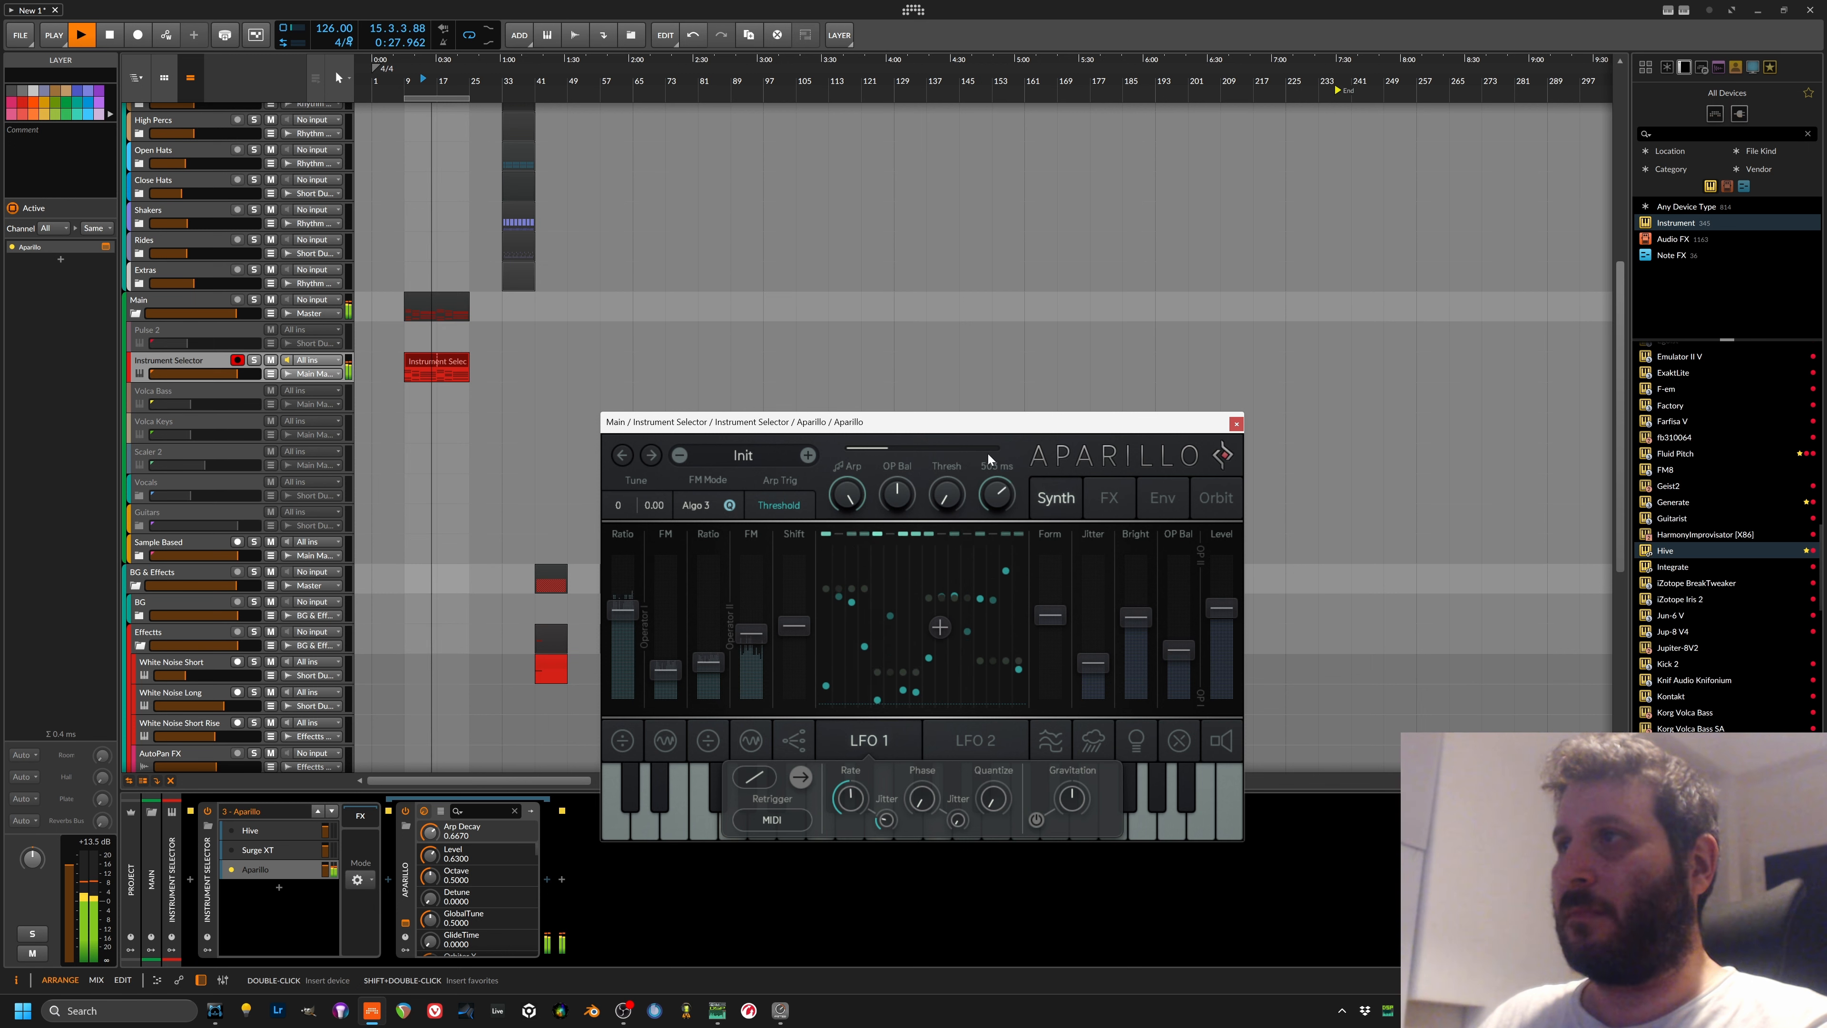
left_click_drag(1189, 652, 1188, 616)
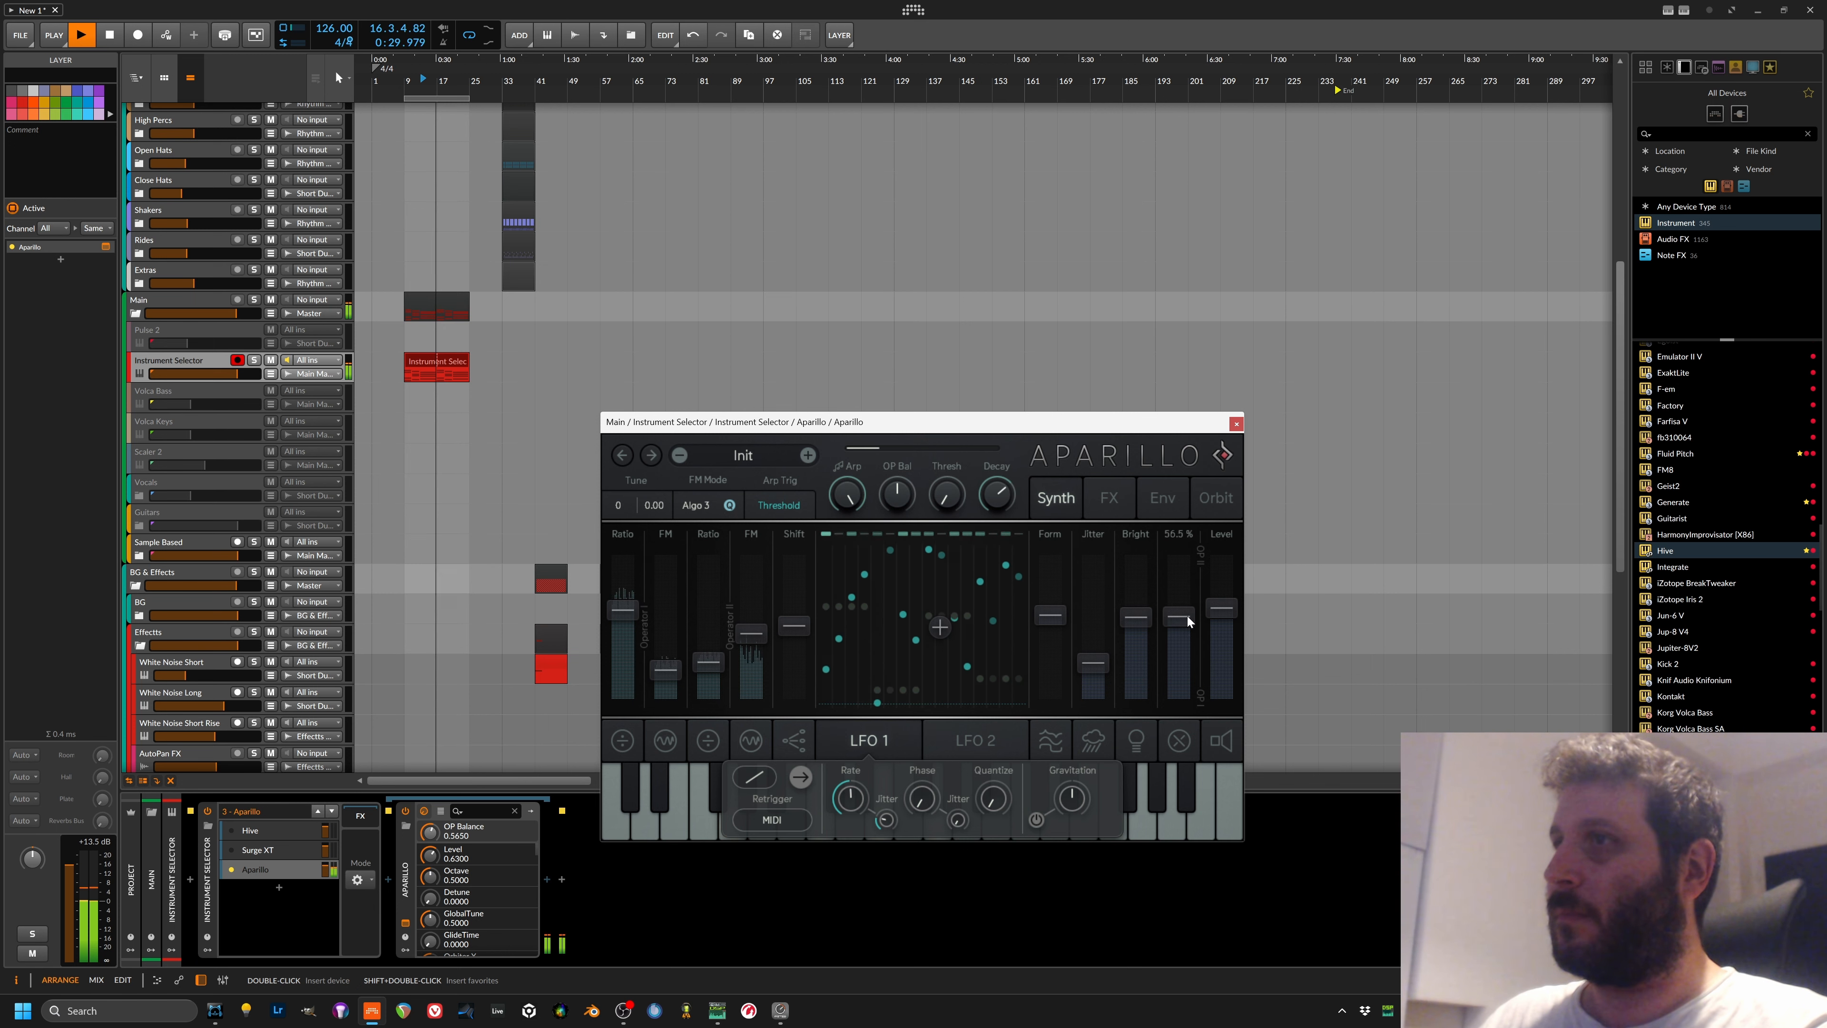
left_click_drag(1010, 500, 1007, 491)
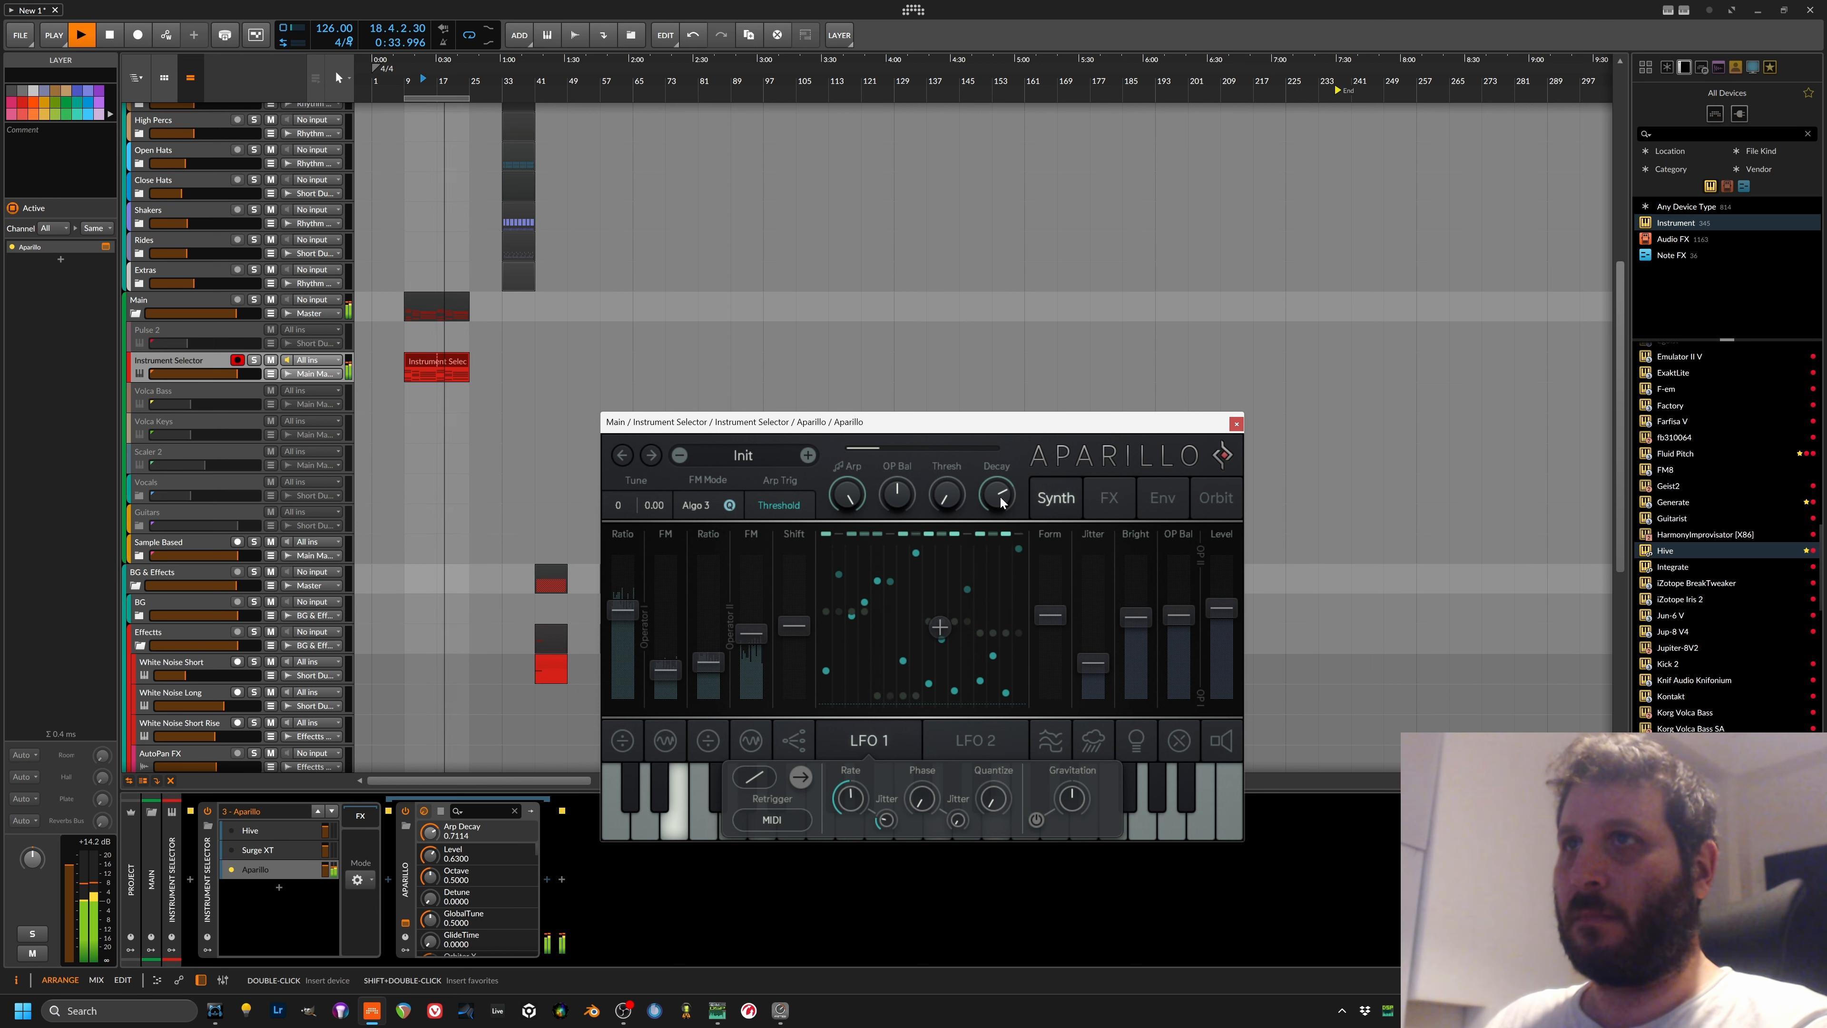
key("space")
left_click(1236, 422)
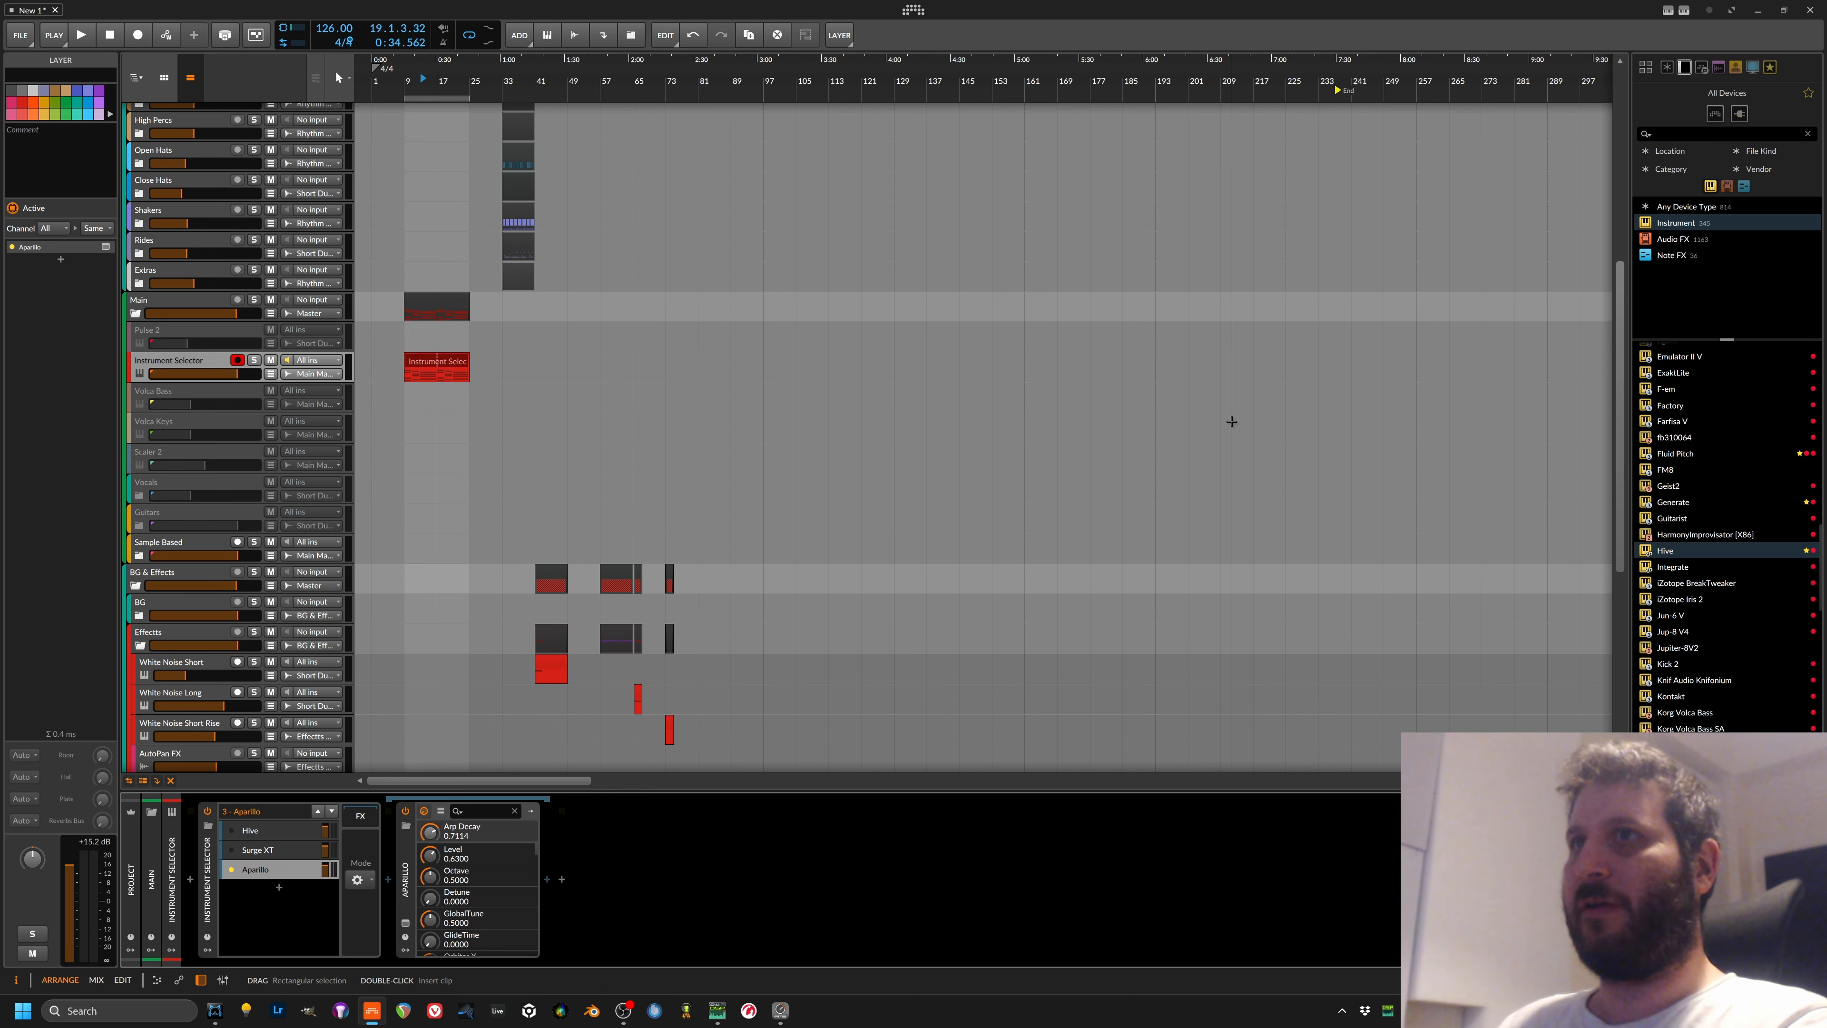
Step: Audition the Aparillo layer from bar 9
left_click(405, 83)
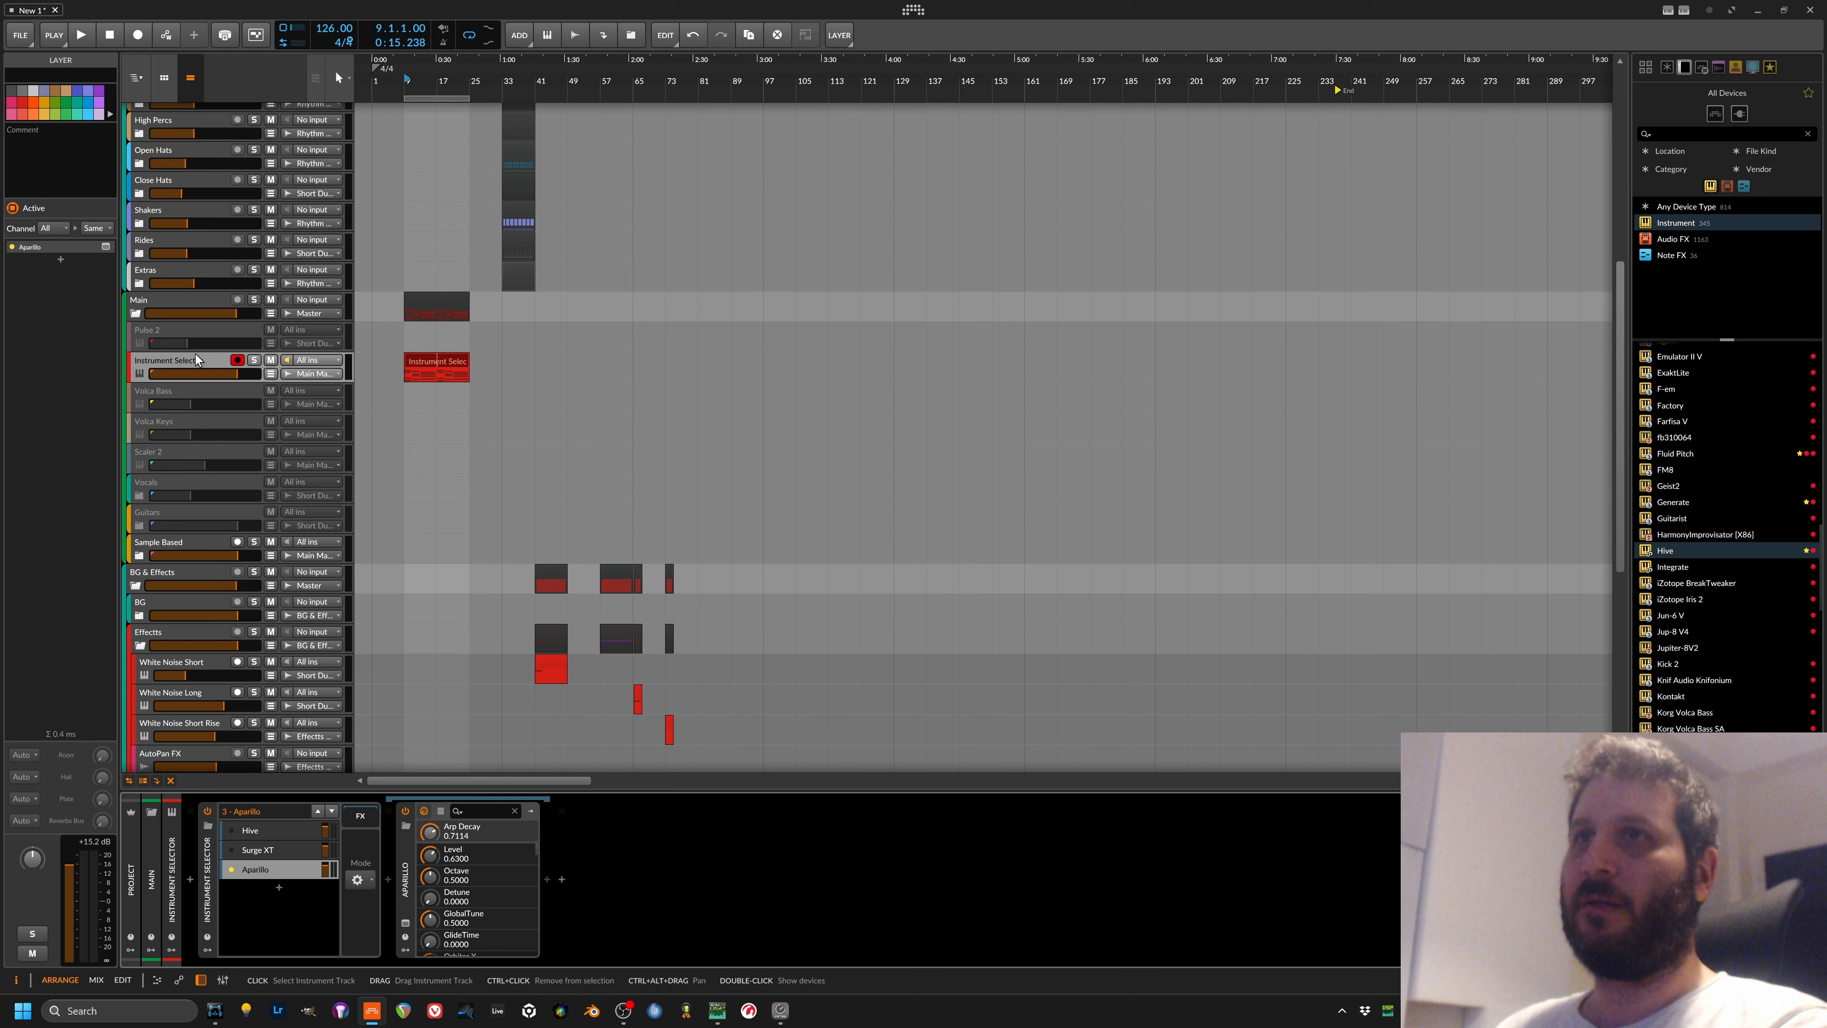
key("space")
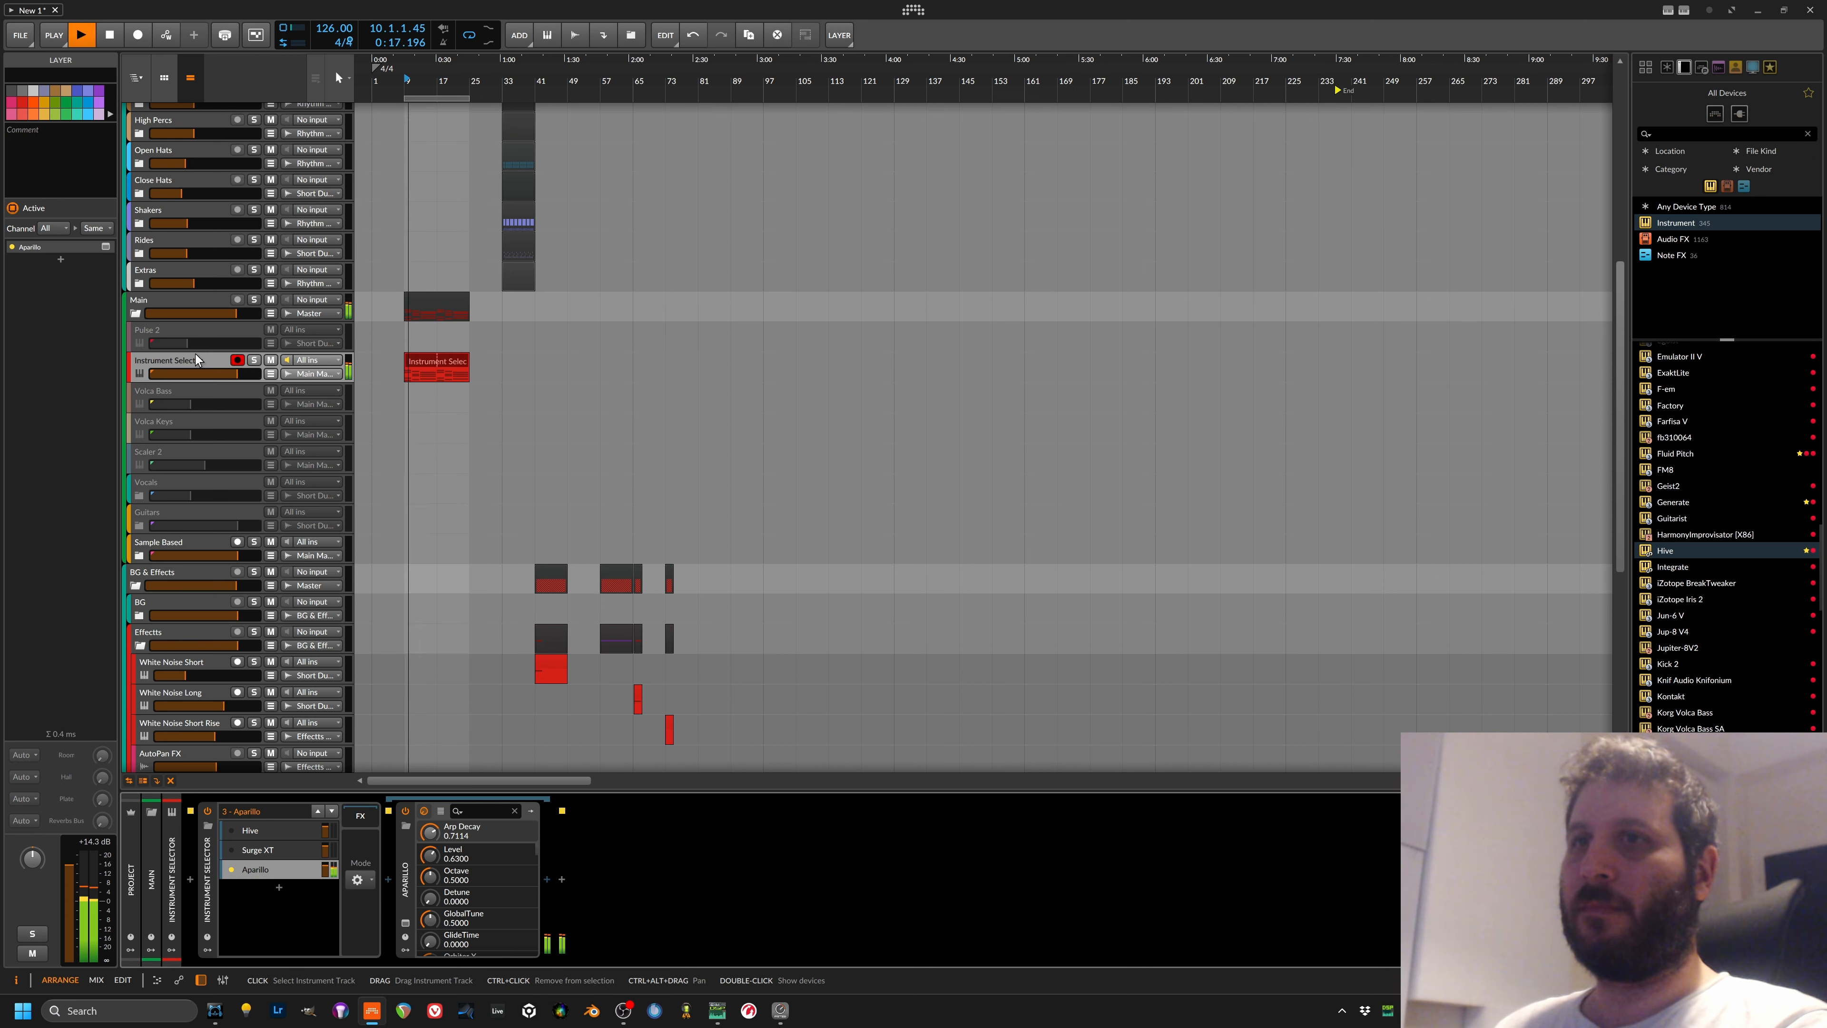
key("space")
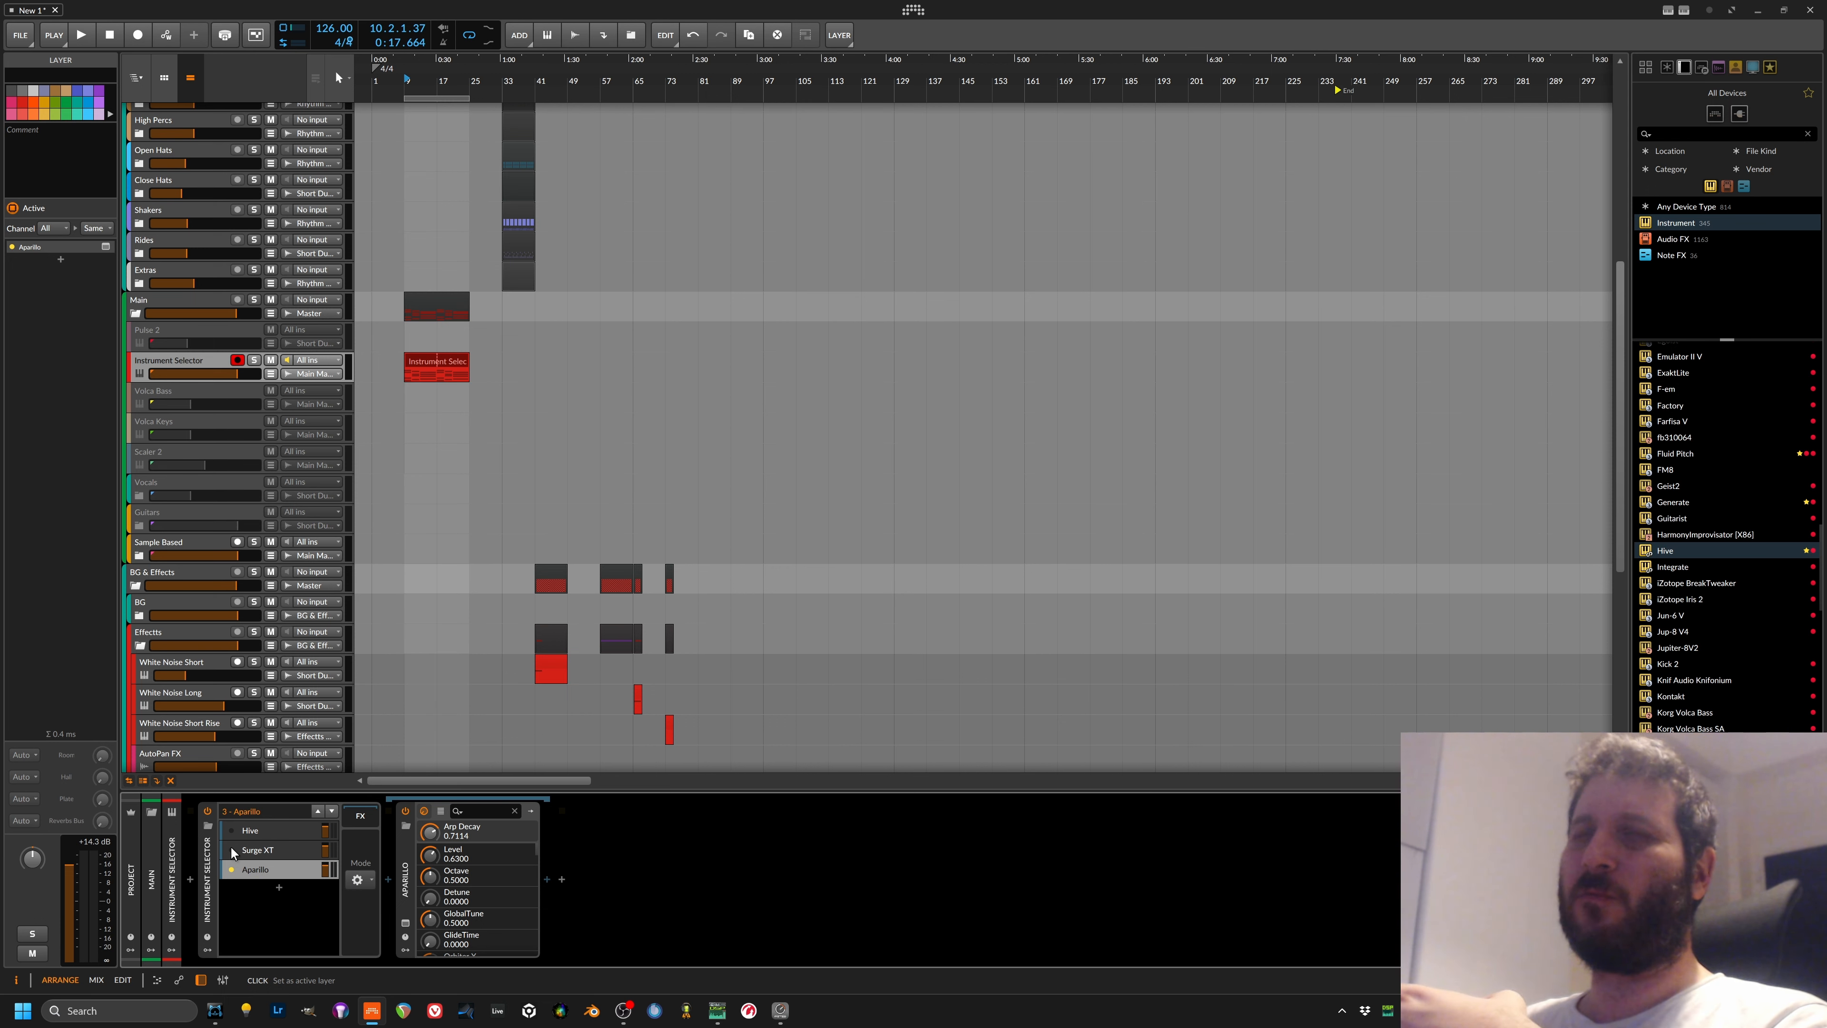
Step: Make Hive the active layer and audition it with Guitar Rig 6 on and bypassed, leaving the effect enabled
left_click(274, 830)
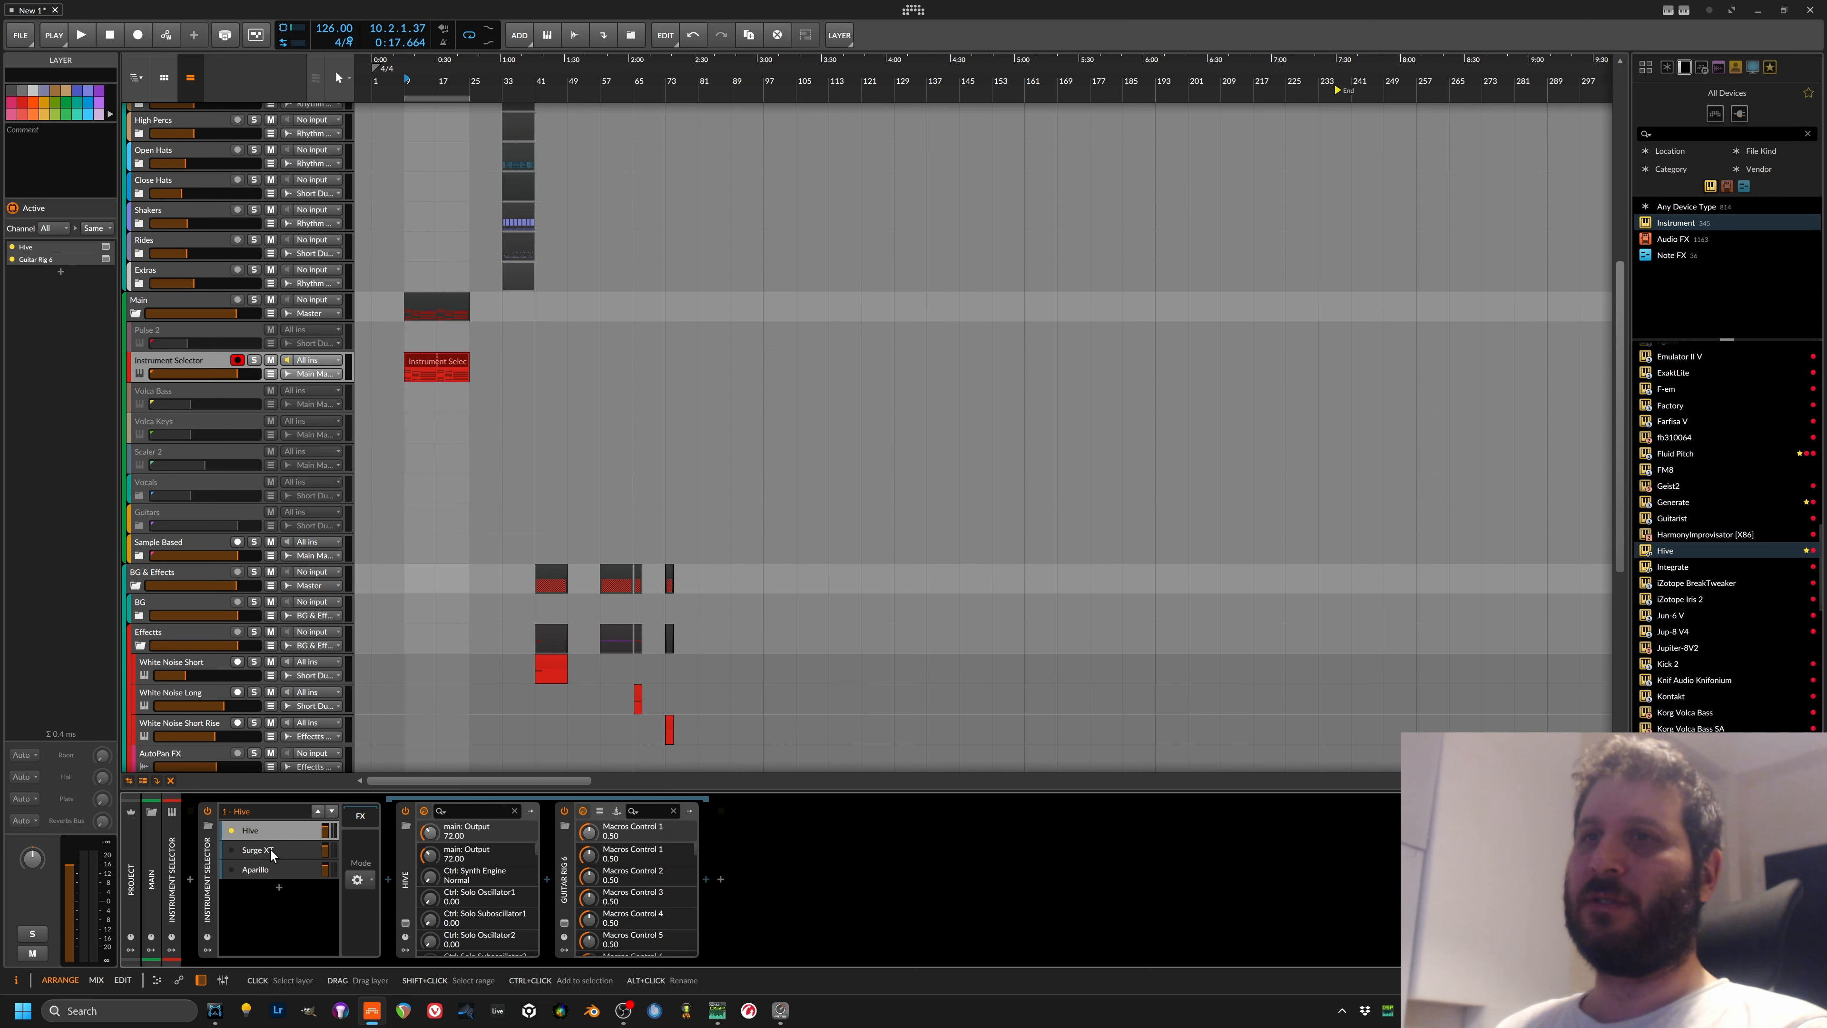
key("space")
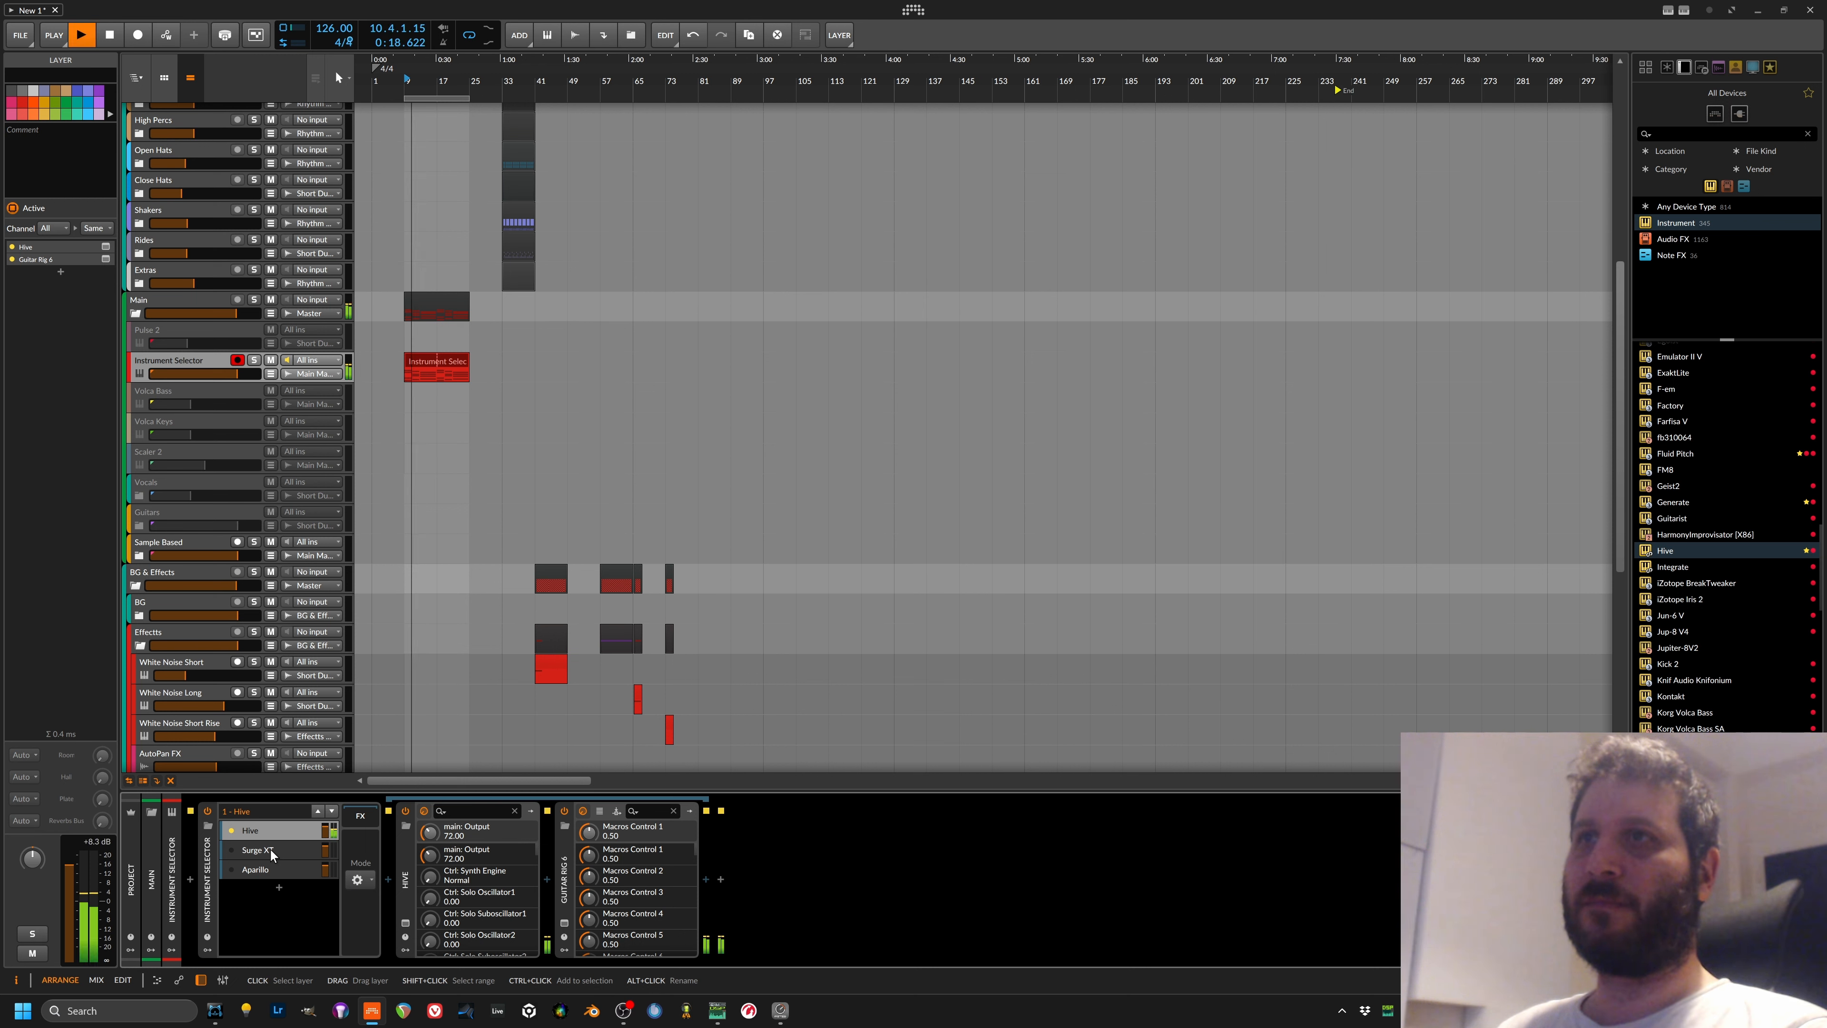
key("space")
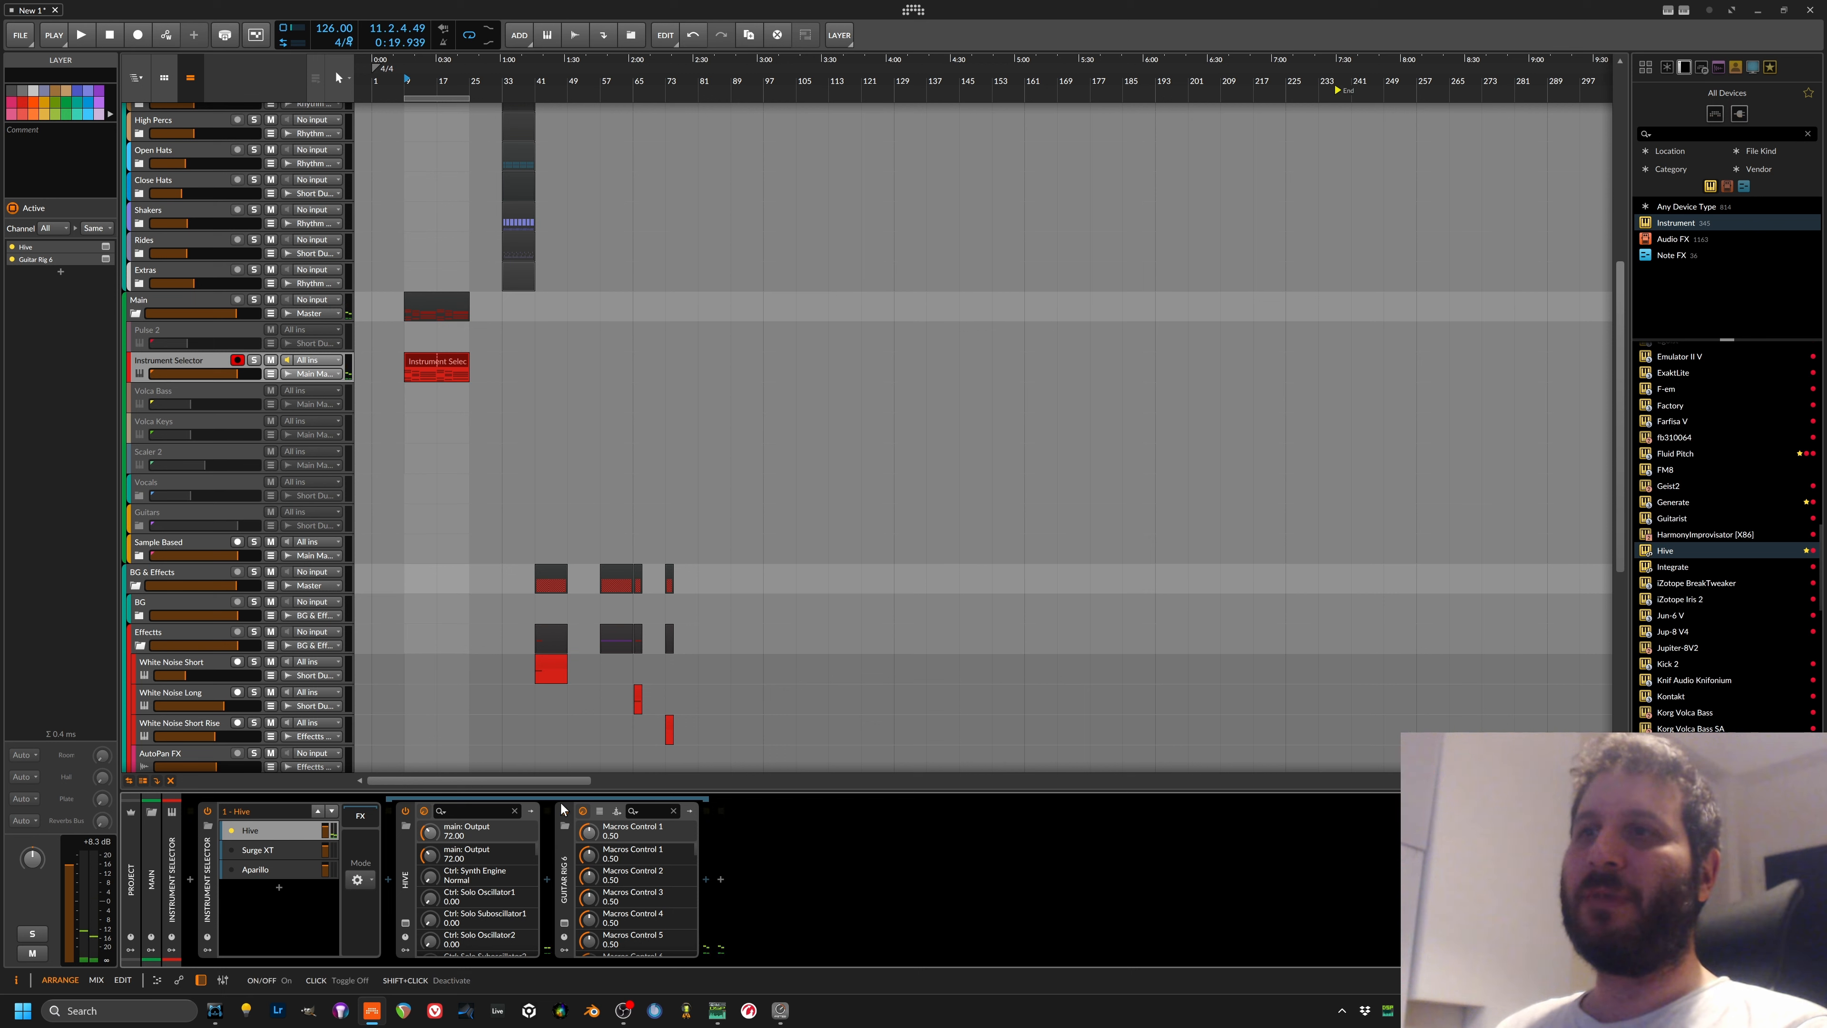
left_click(564, 811)
key("space")
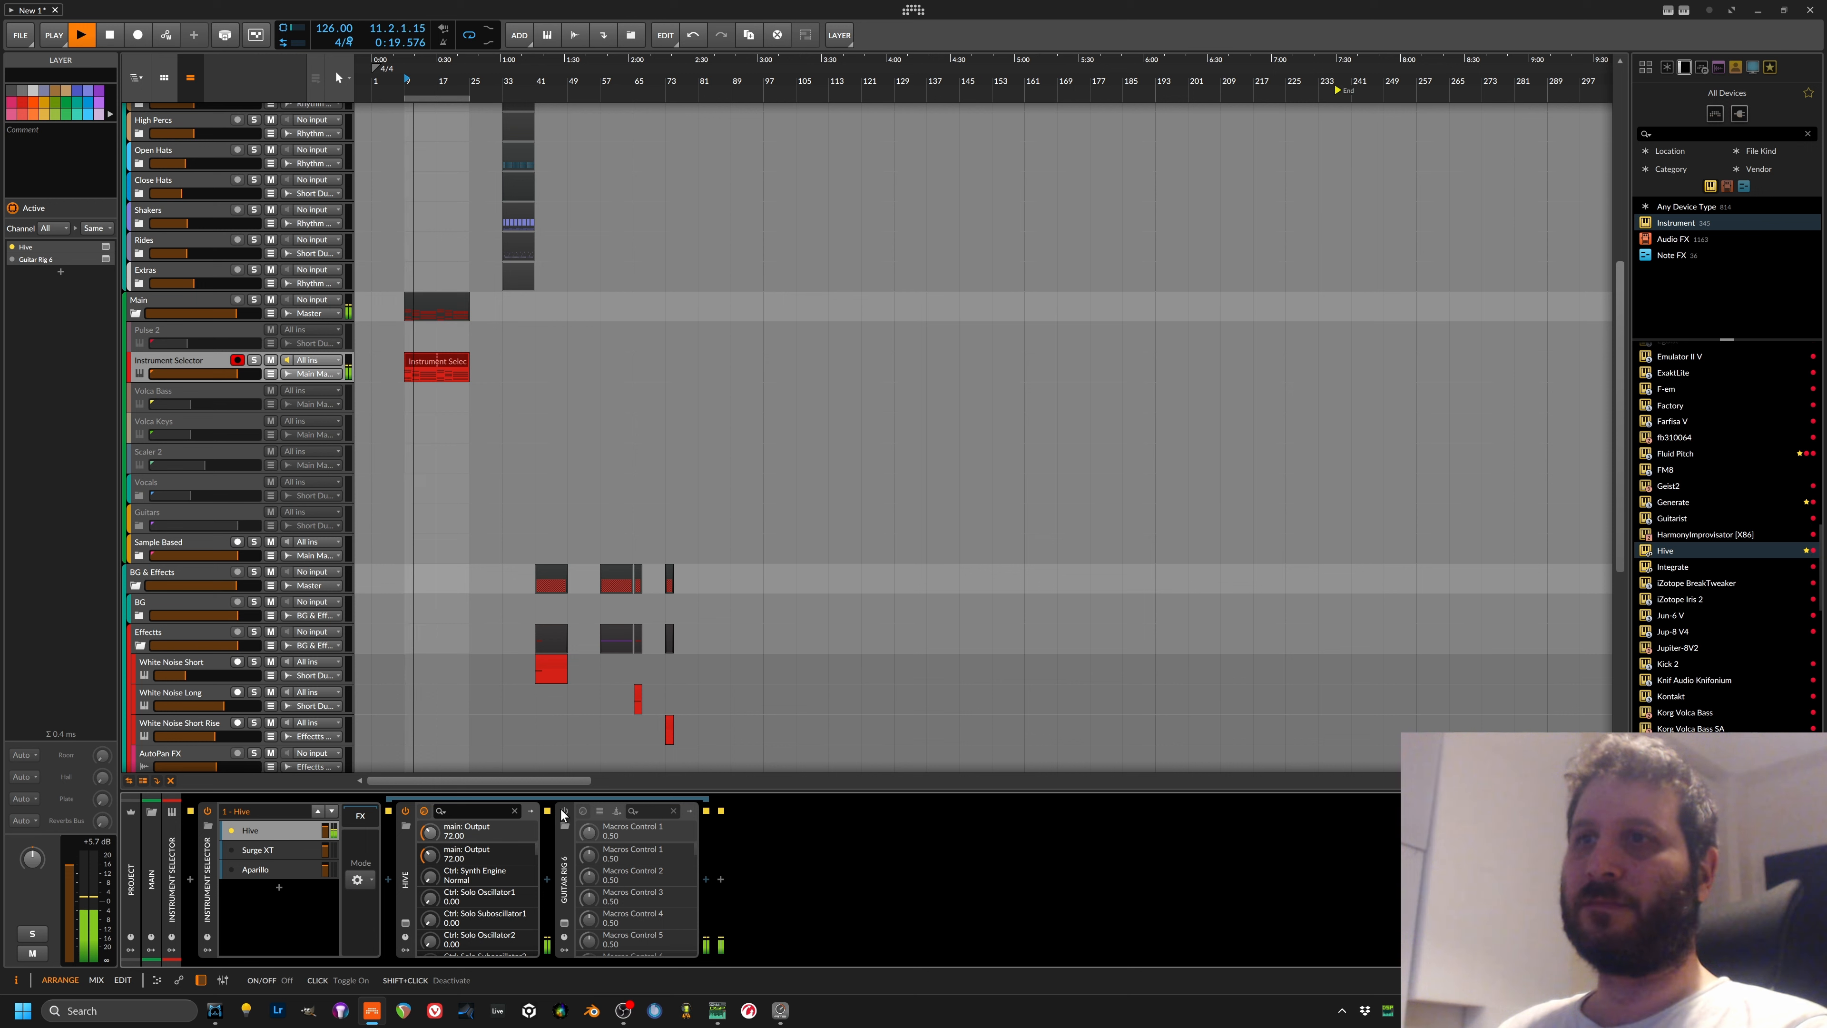
key("space")
left_click(564, 810)
Step: Make Surge XT the active layer and audition it
left_click(236, 849)
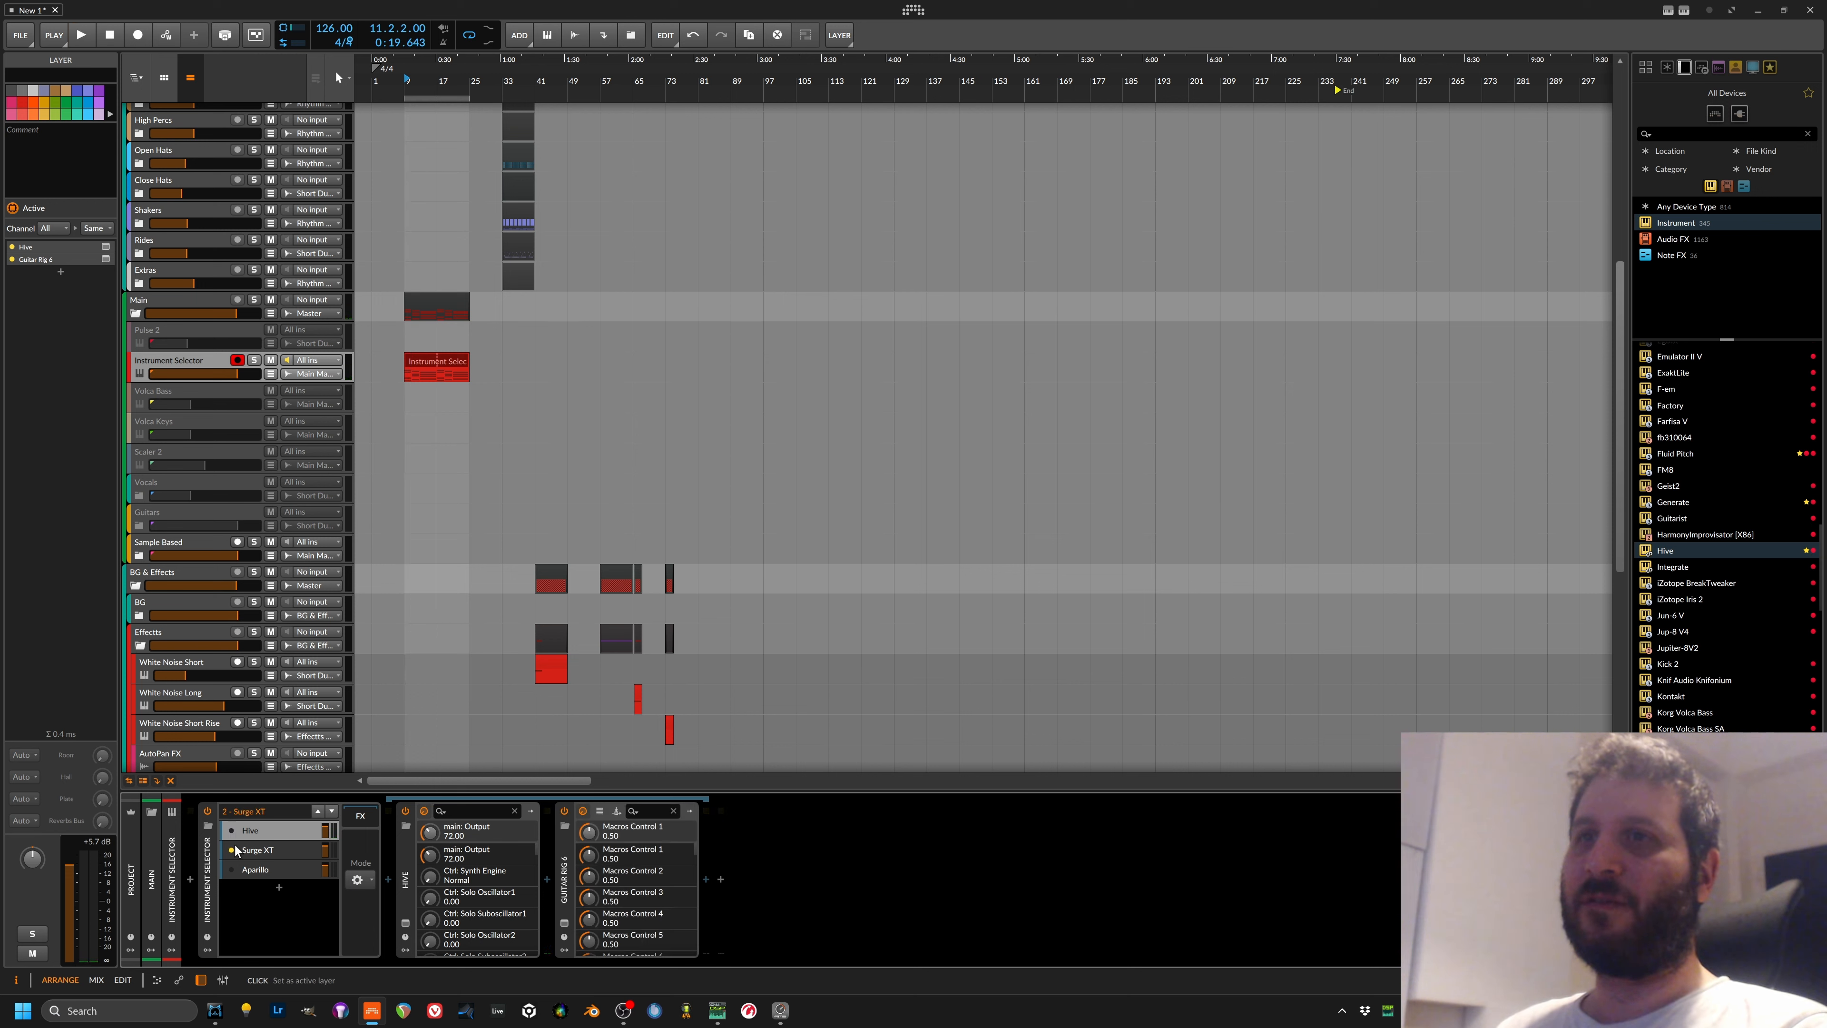
left_click(281, 850)
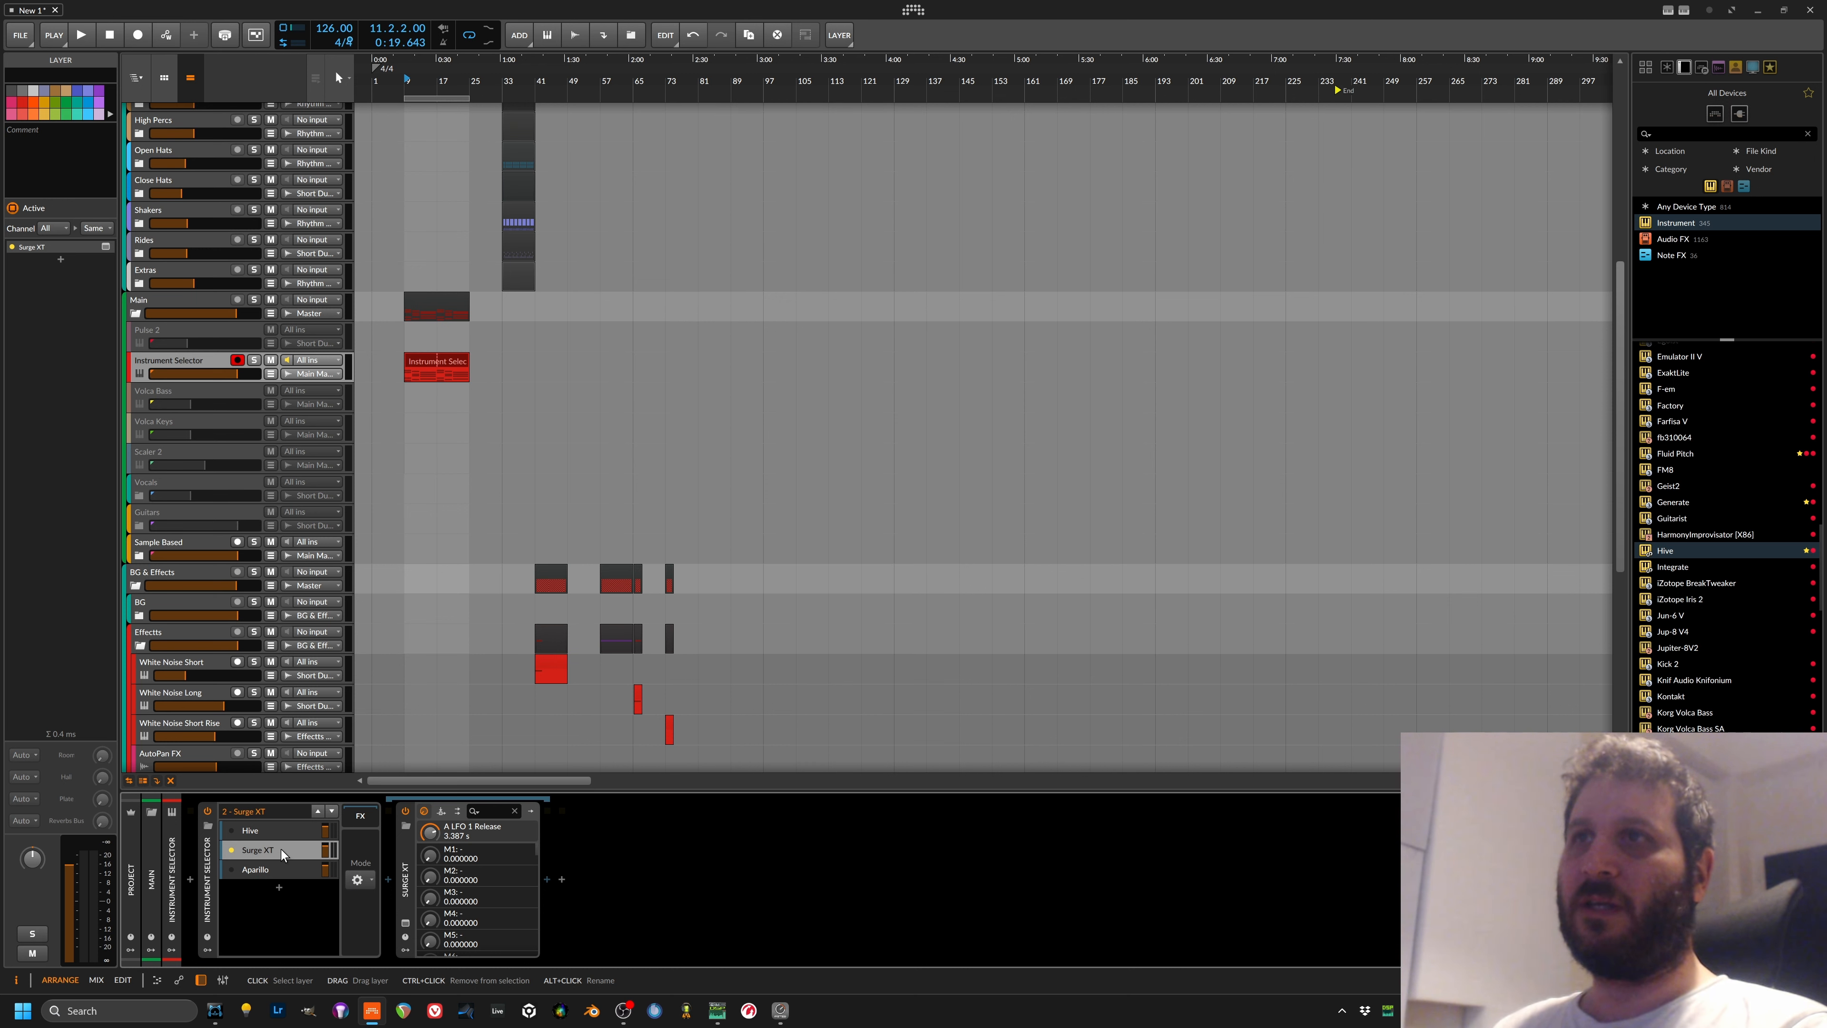
key("space")
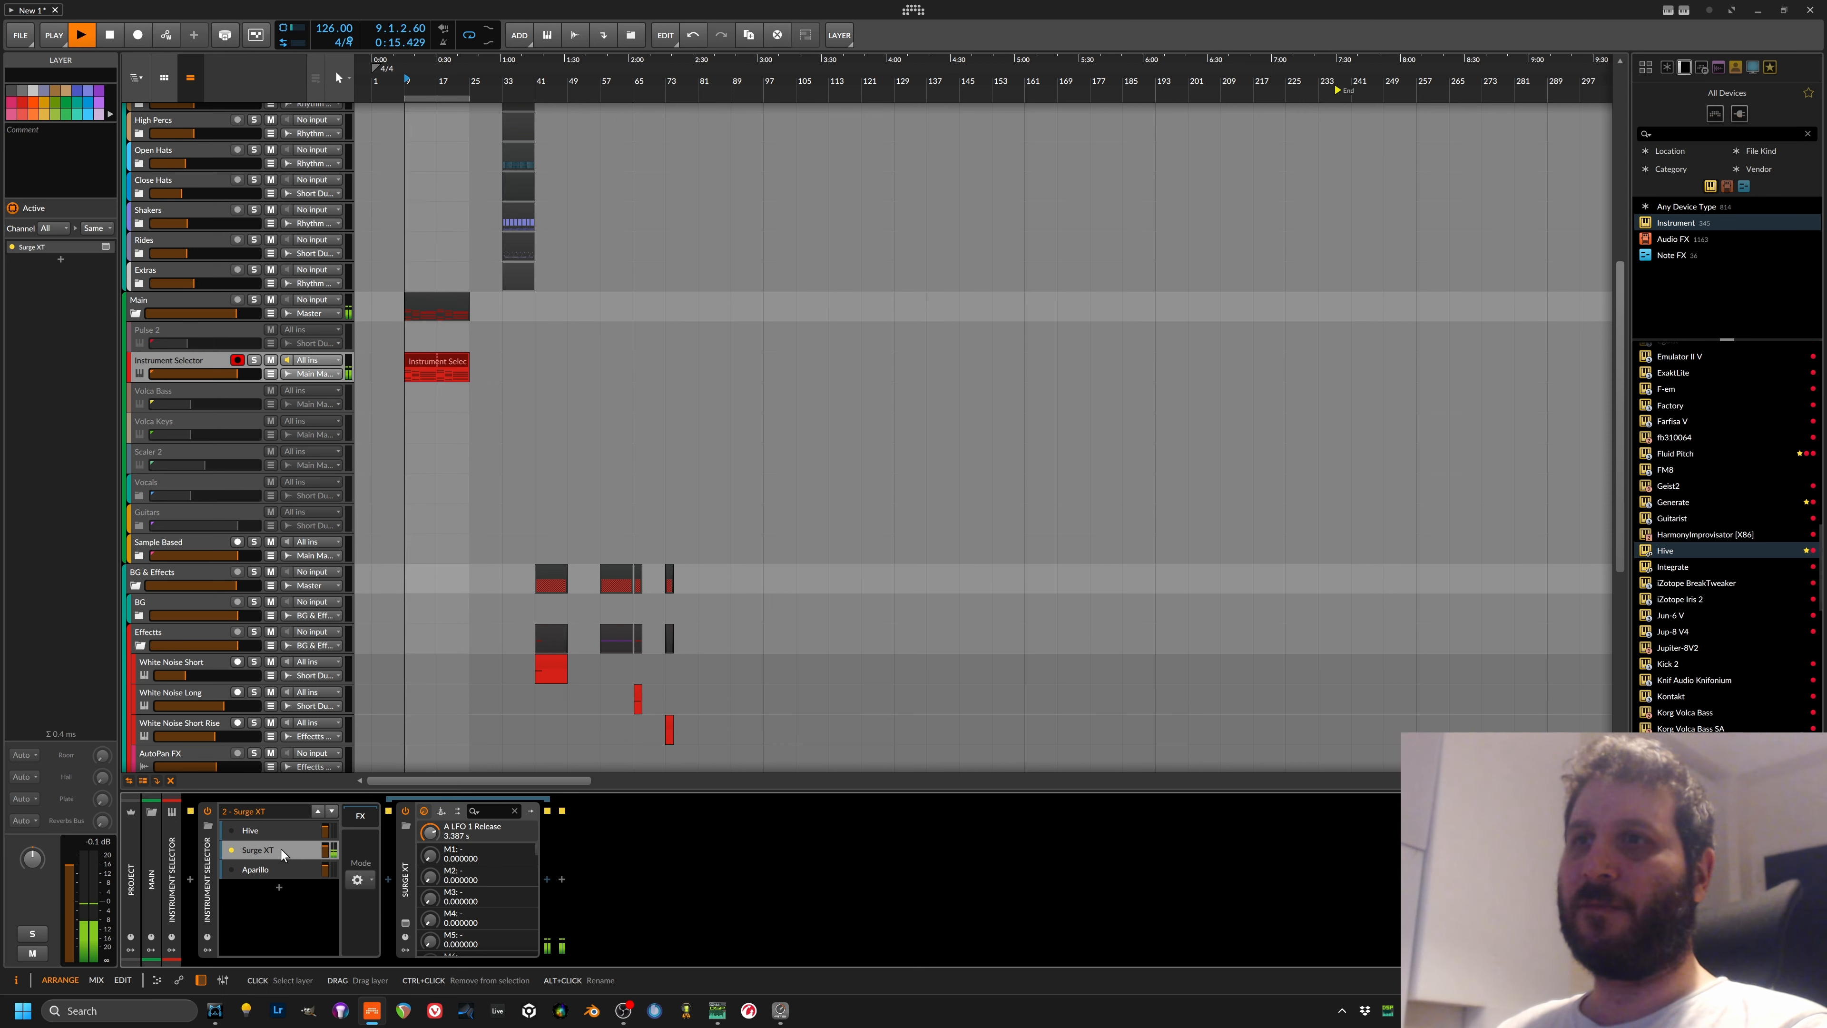
key("space")
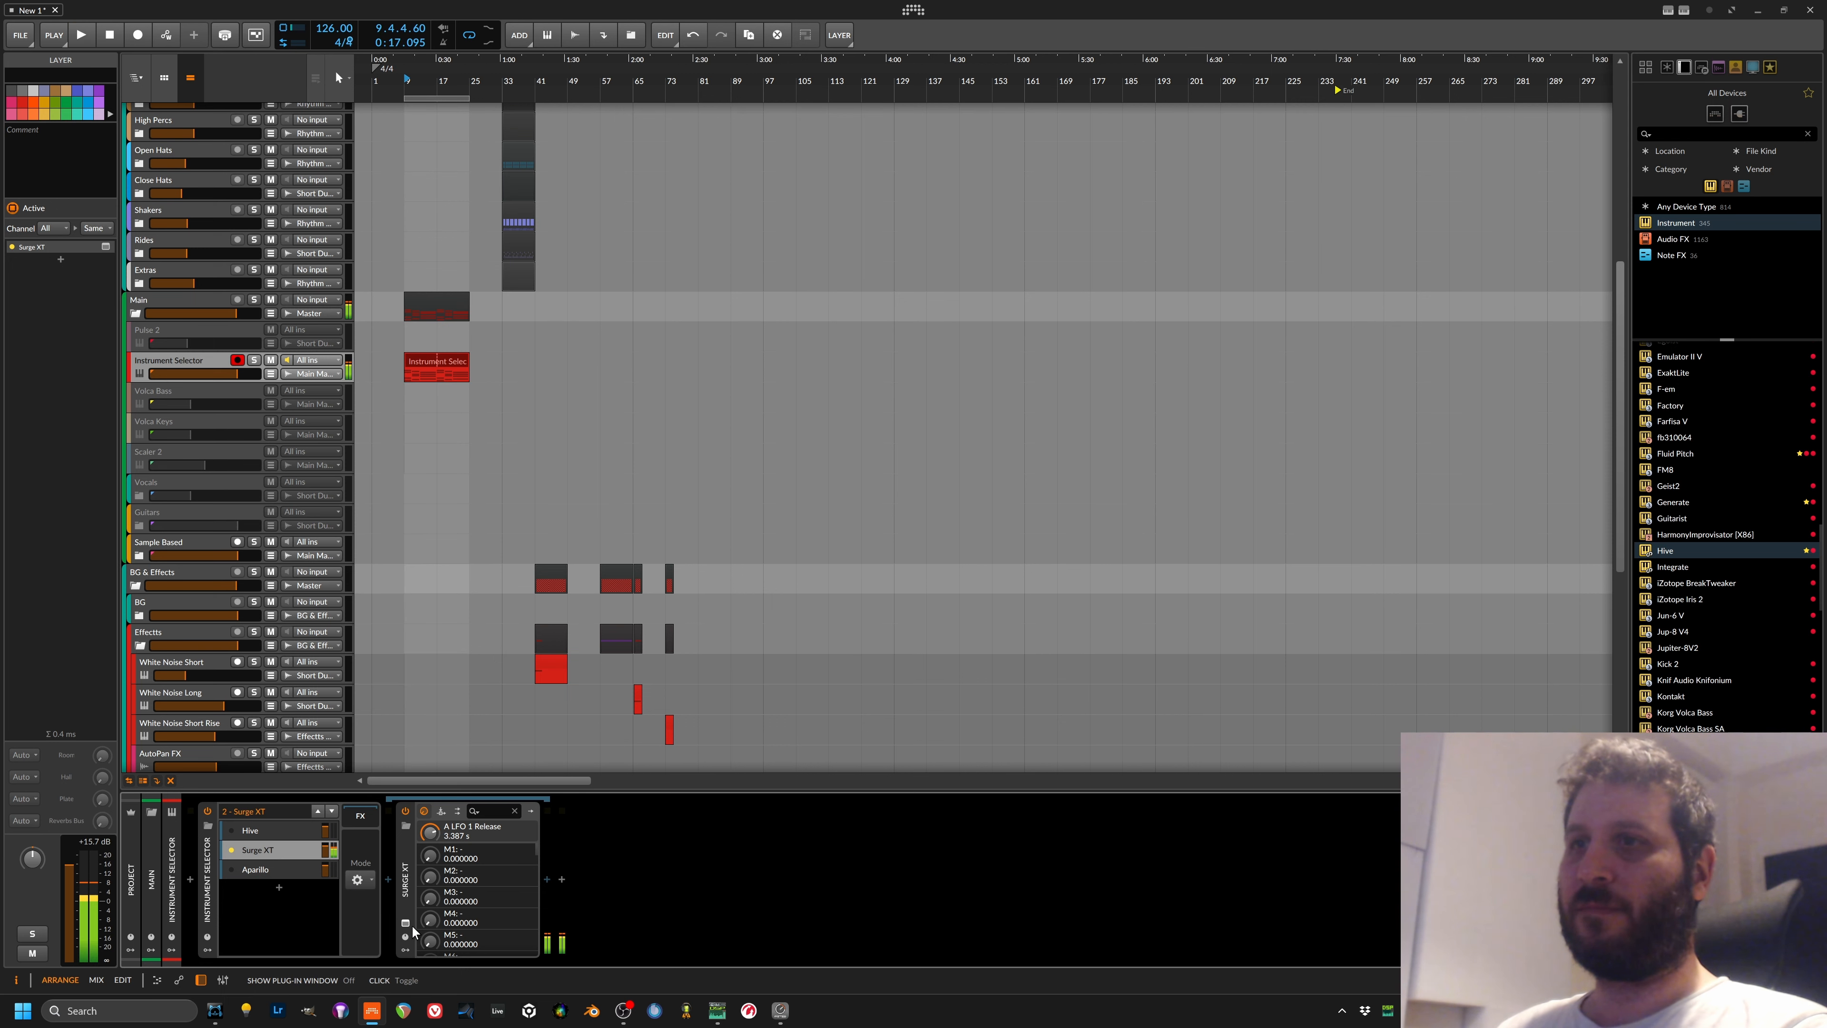
Step: Open Surge XT and load an Ensemble effect into A Insert FX 1
left_click(406, 925)
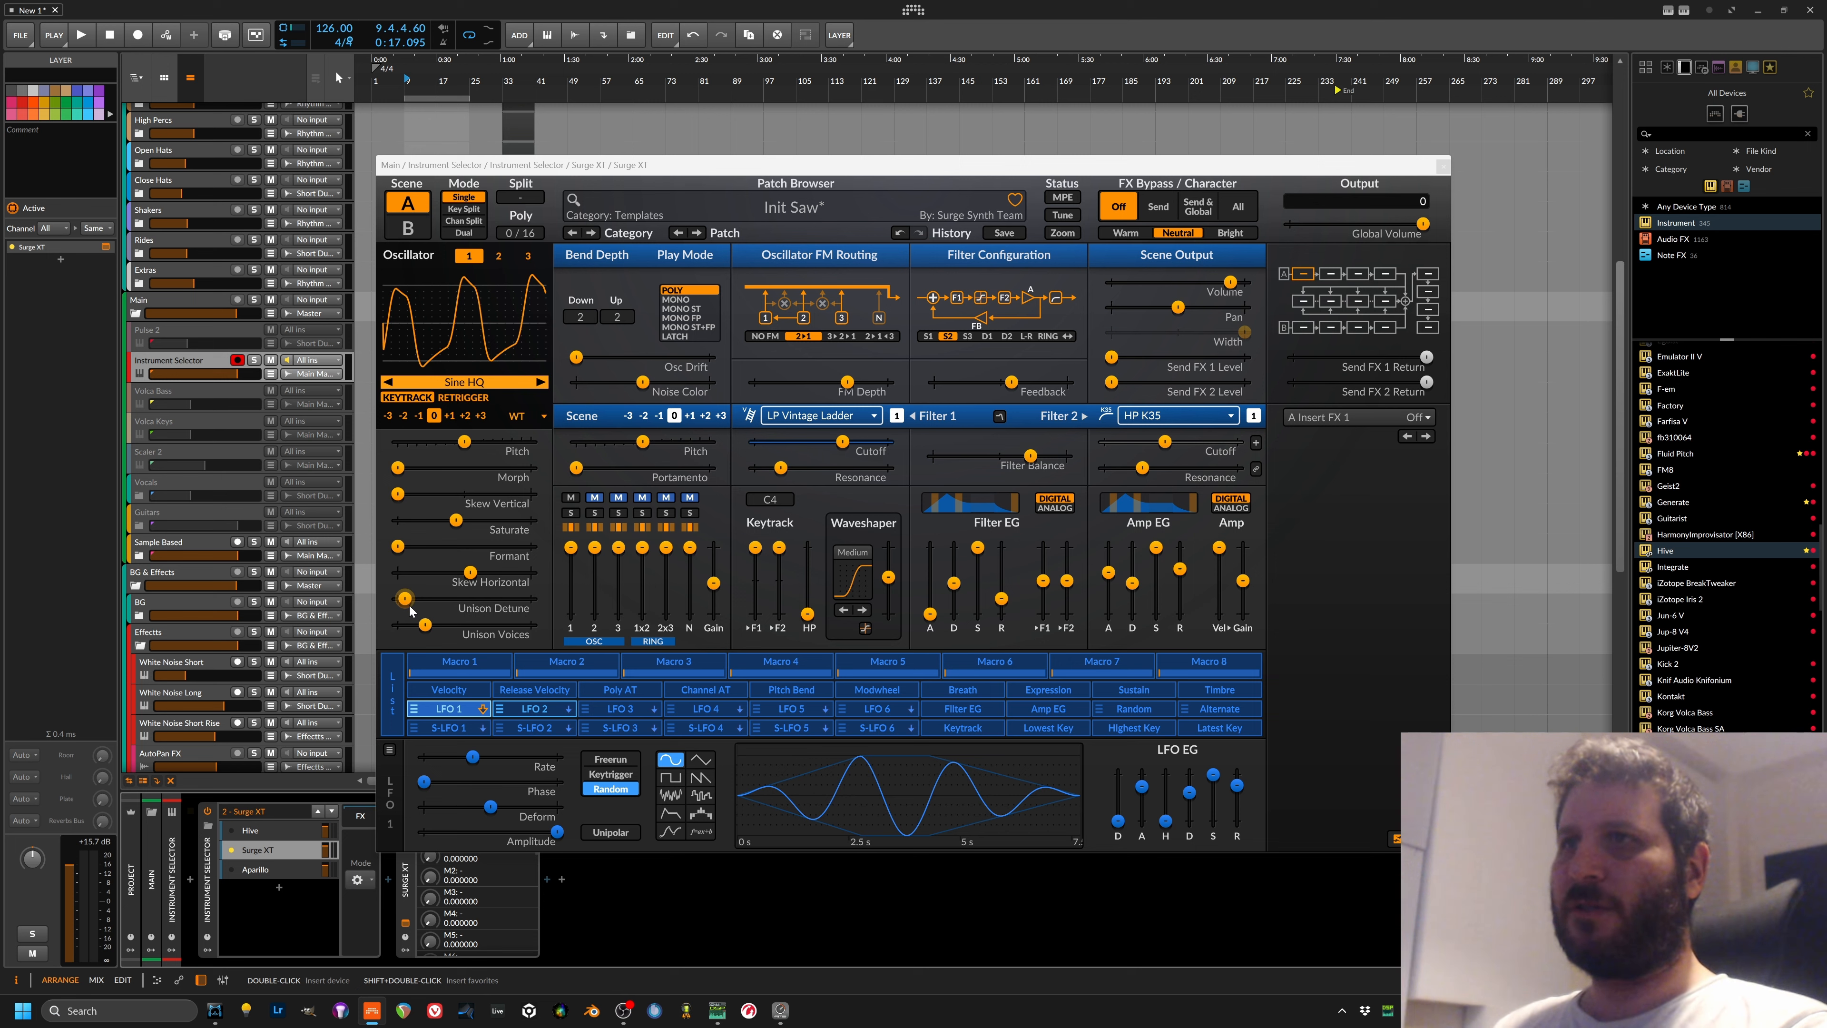
left_click(1407, 418)
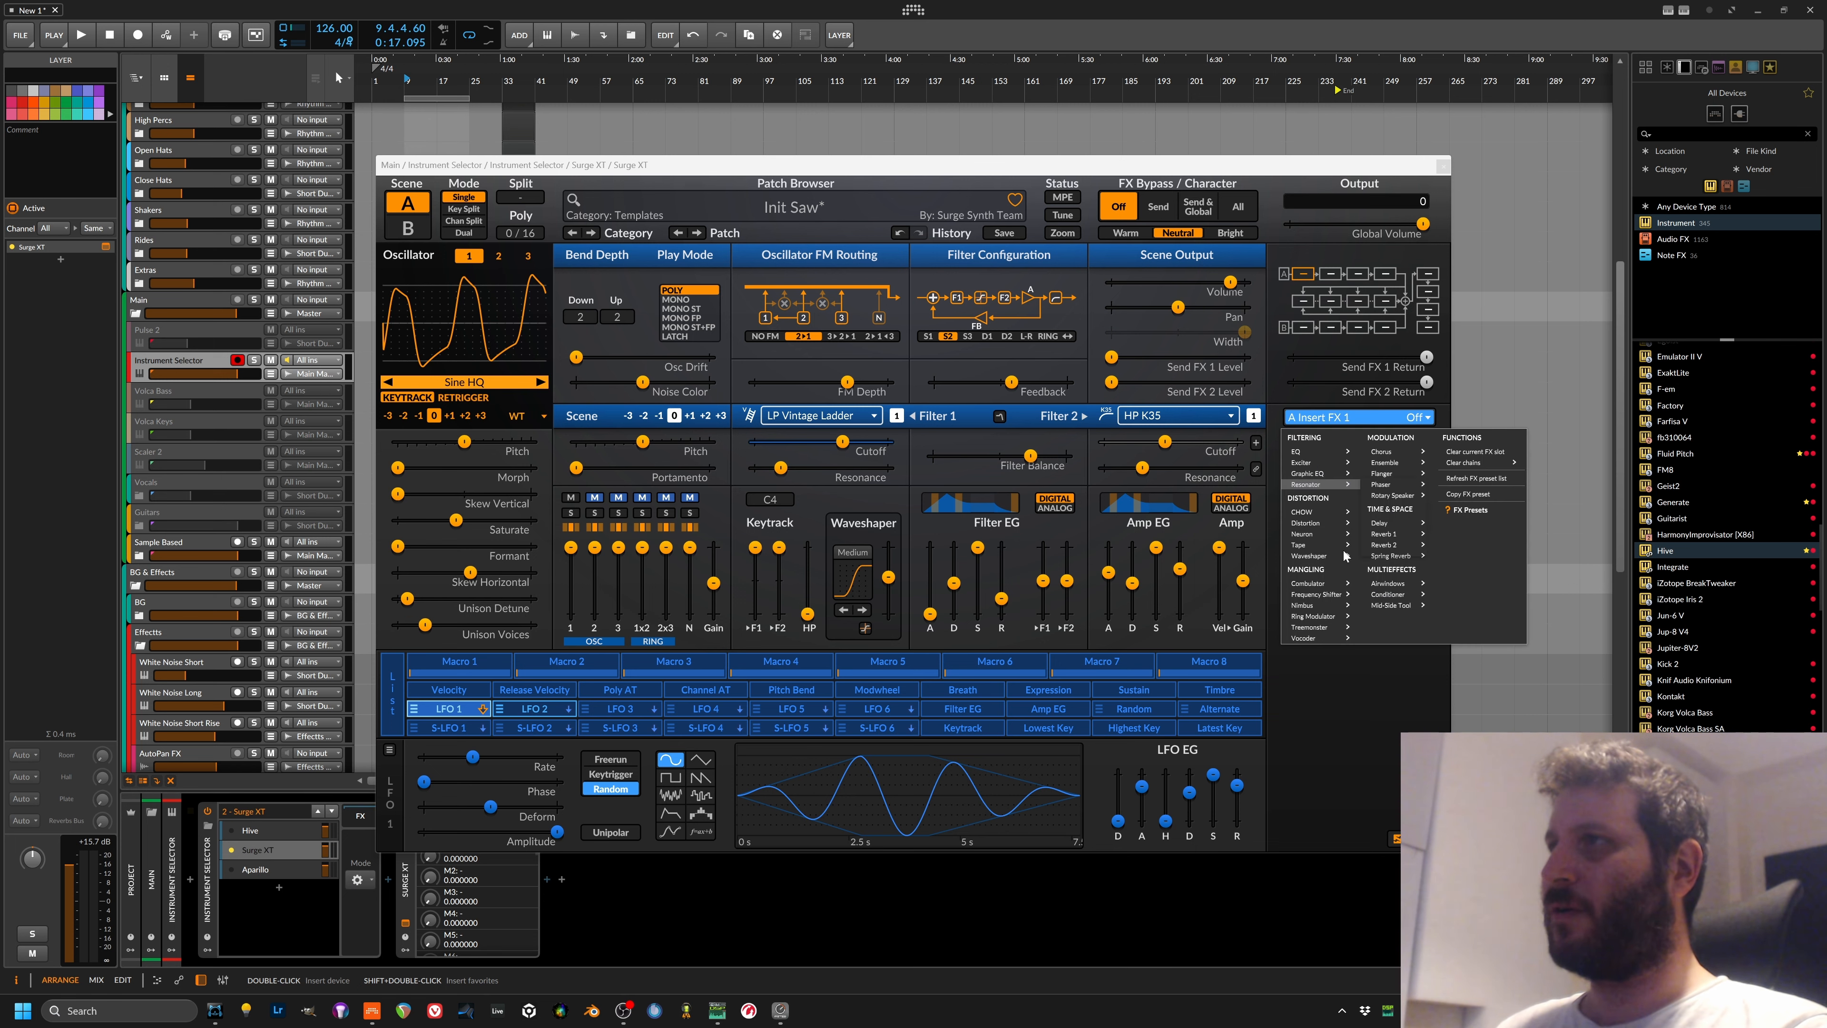
left_click(1466, 468)
Step: Lower the Ensemble's modulation depths and second frequency, raise its clock rate, set its mix to about 50%, and close Surge XT
key("space")
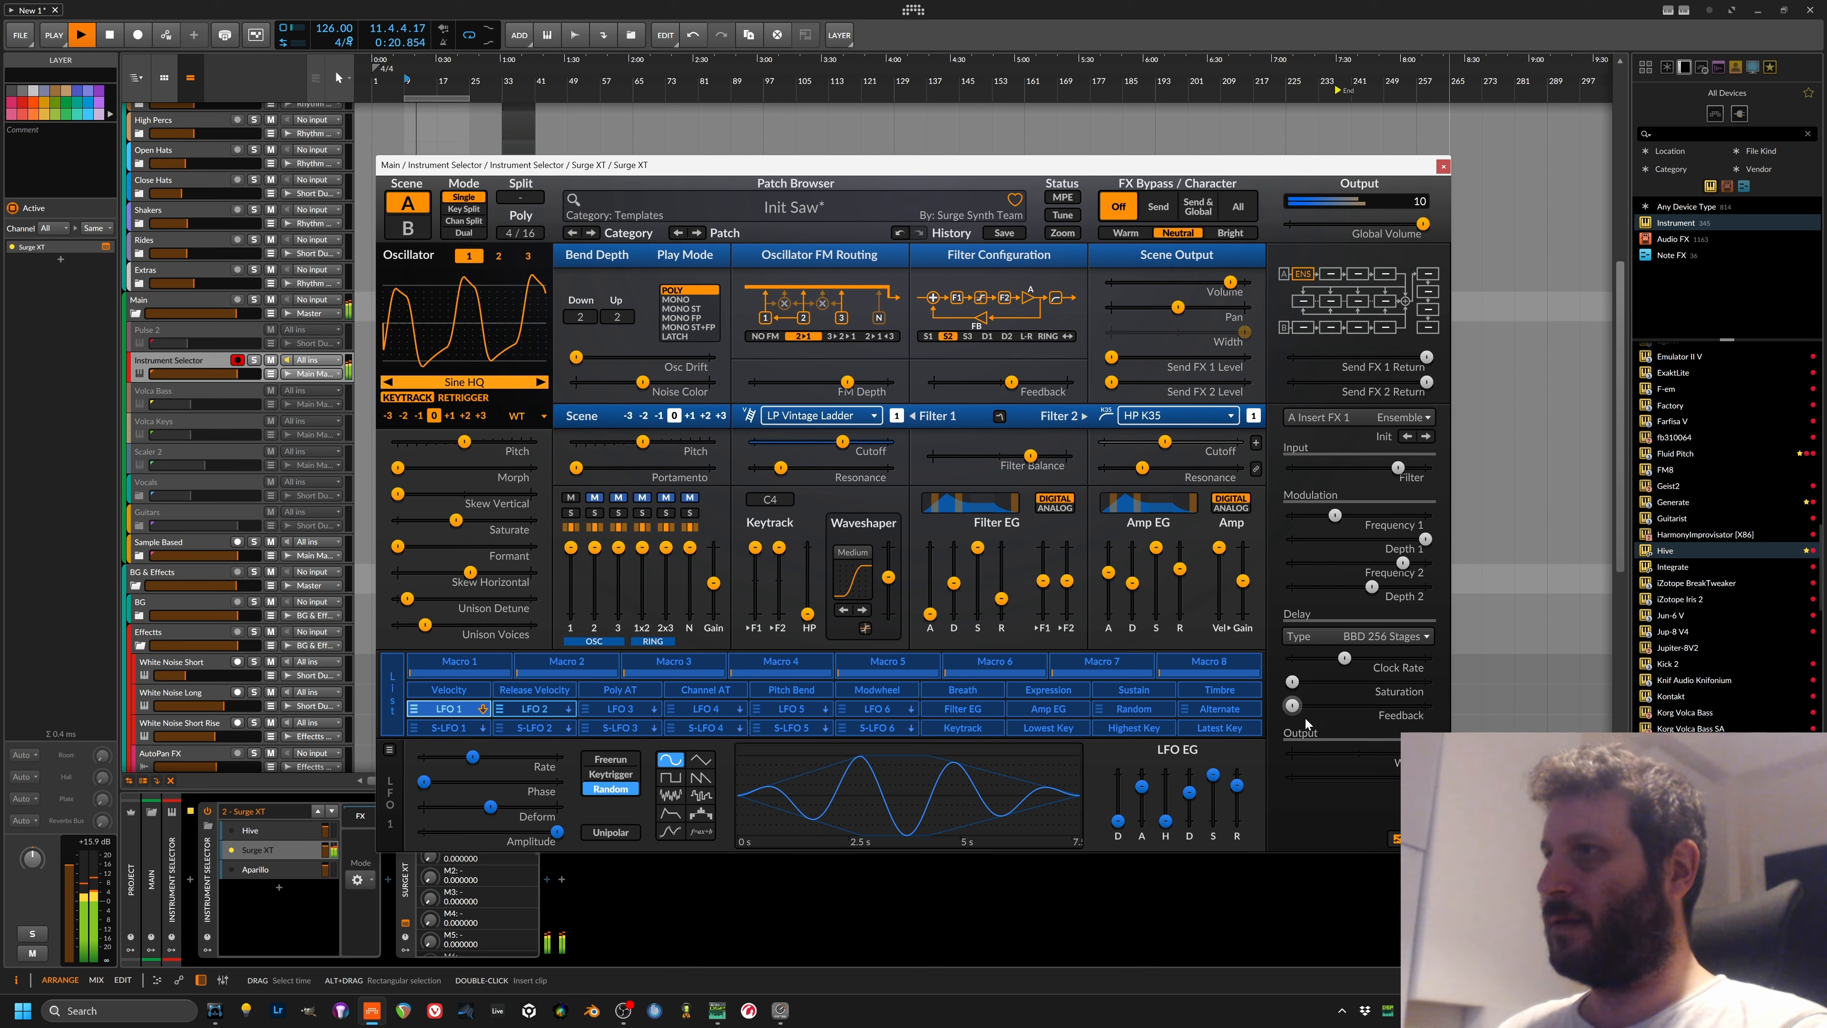
mouse_move(1314, 715)
left_mouse_down()
mouse_move(1348, 681)
mouse_move(1311, 681)
left_mouse_up()
left_click_drag(1382, 587, 1308, 582)
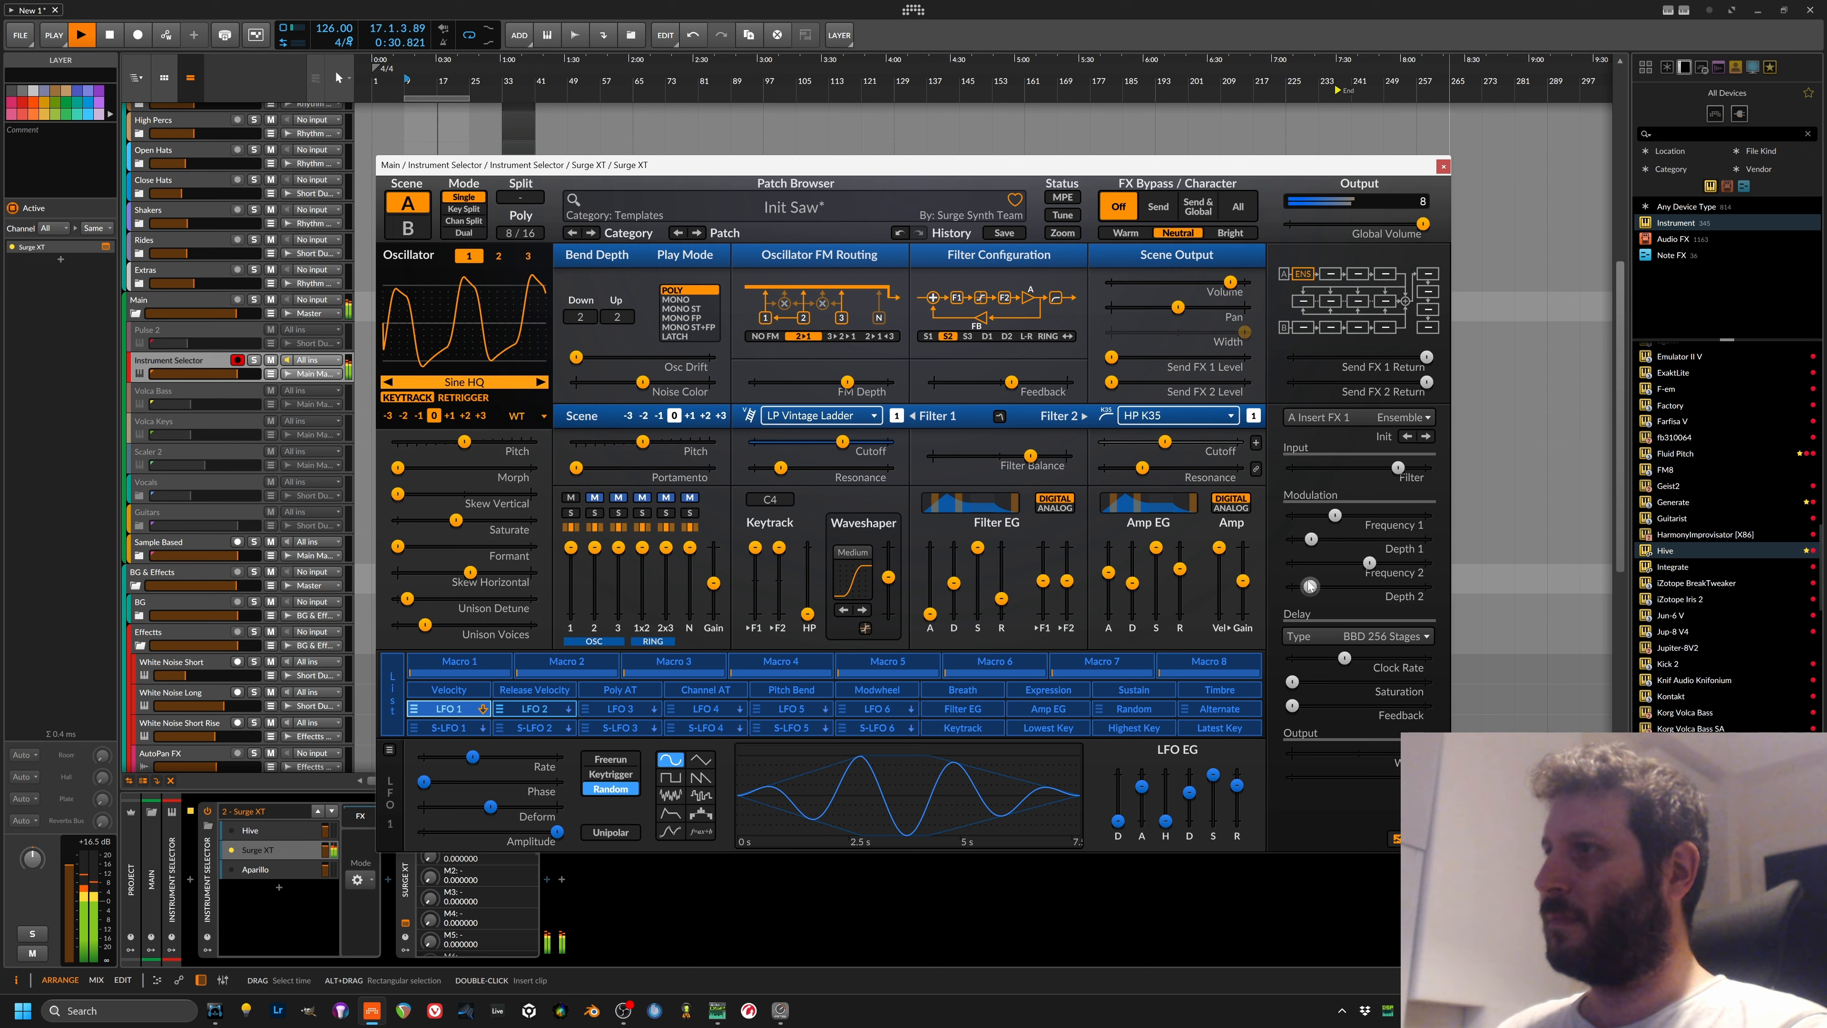
left_click_drag(1411, 776, 1382, 777)
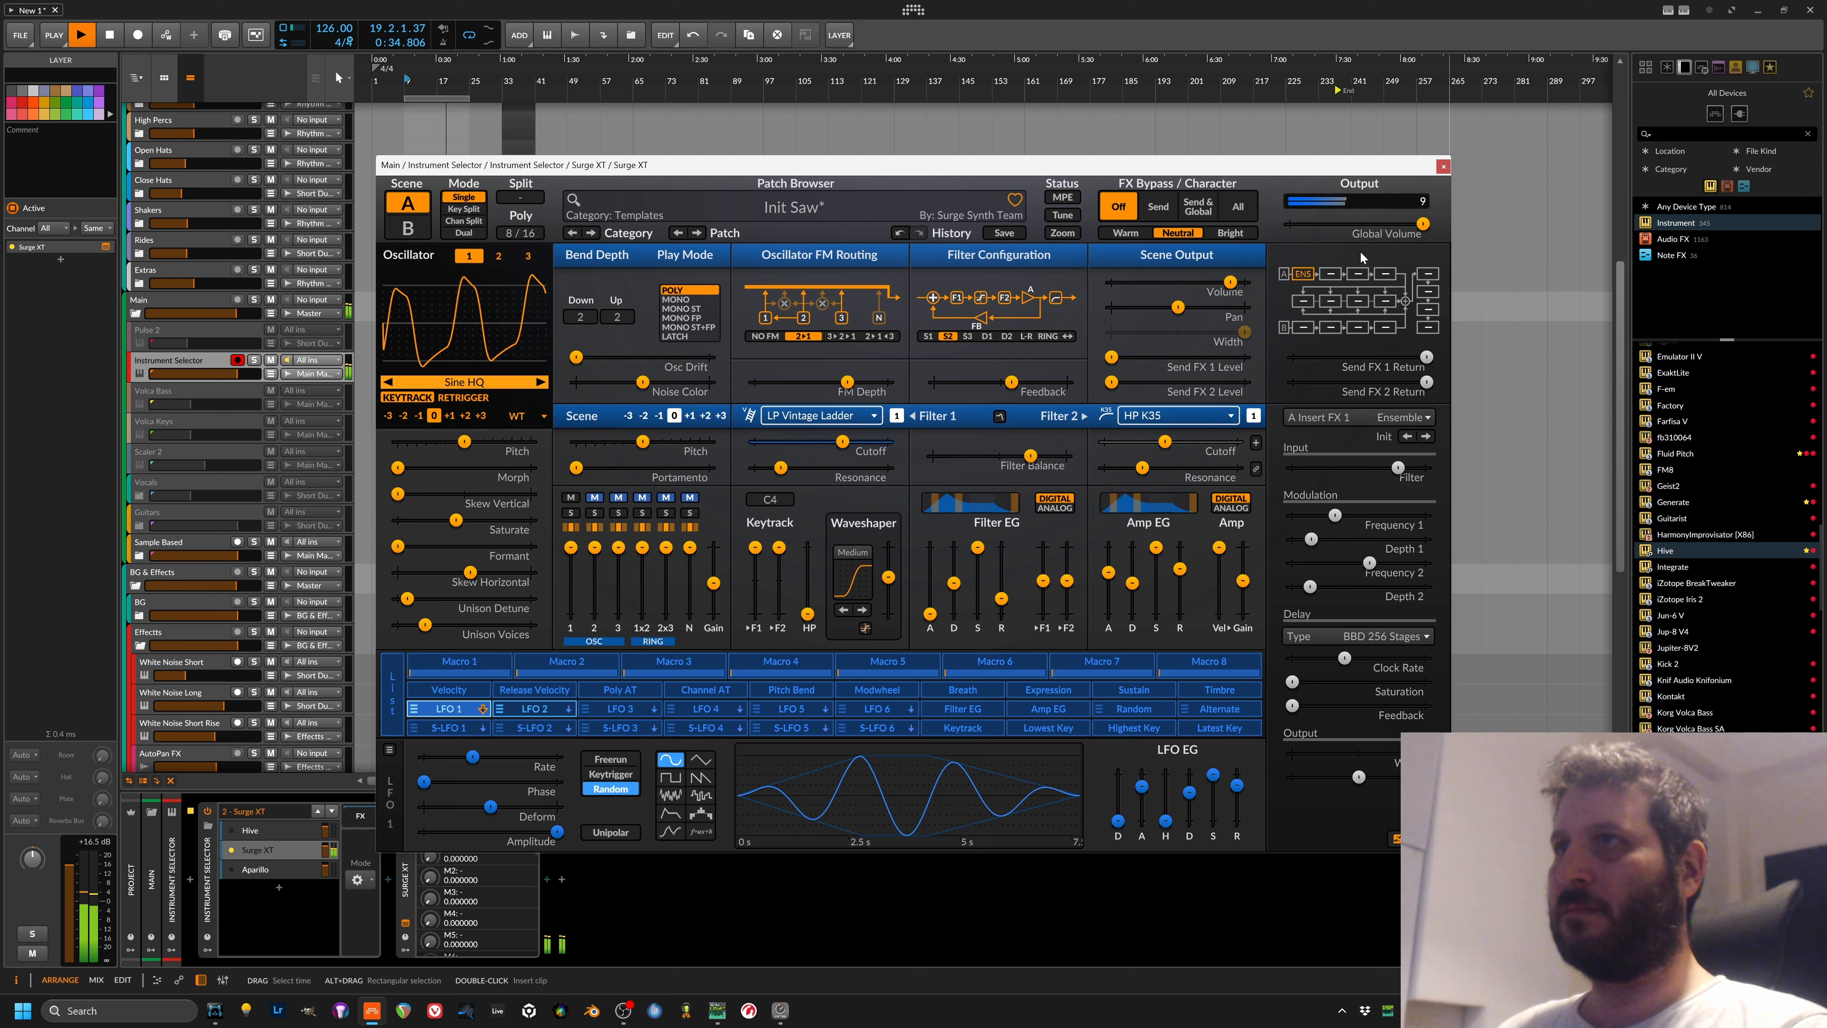
left_click(1443, 169)
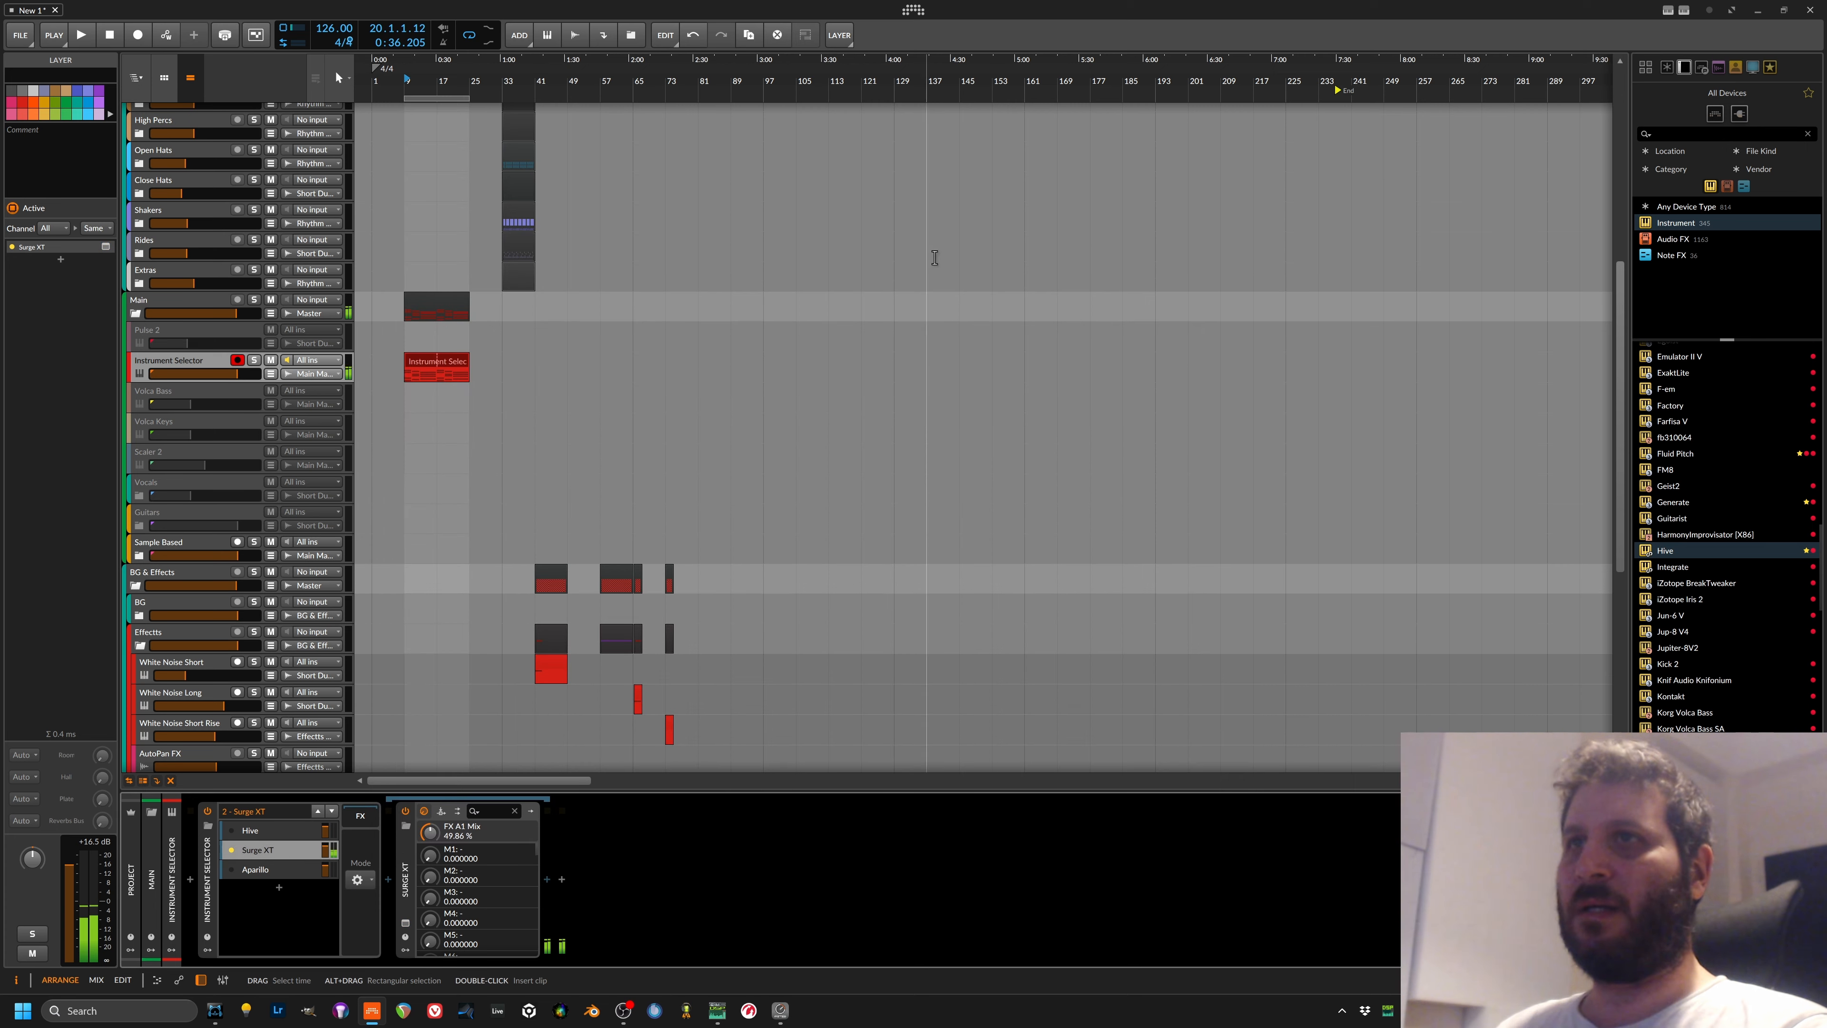
Step: Make Aparillo the active layer again and shorten its arp decay to about 316 ms during playback
left_click(242, 871)
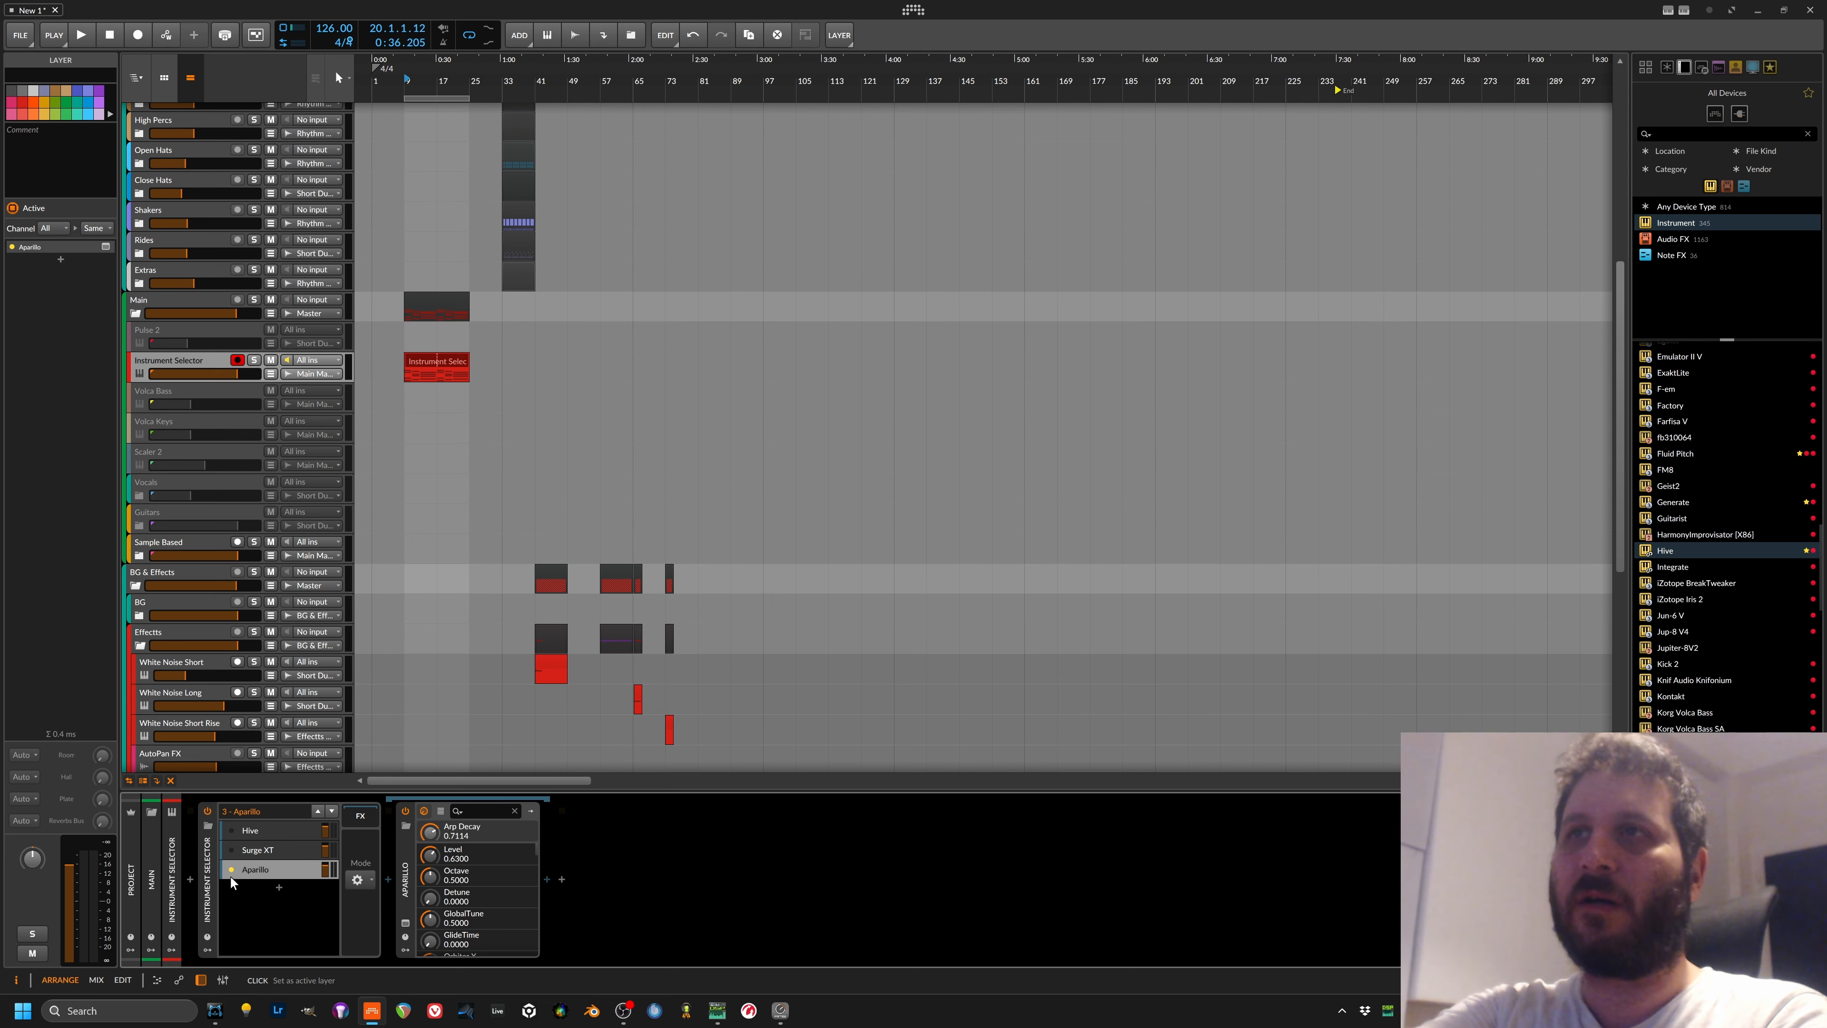
key("space")
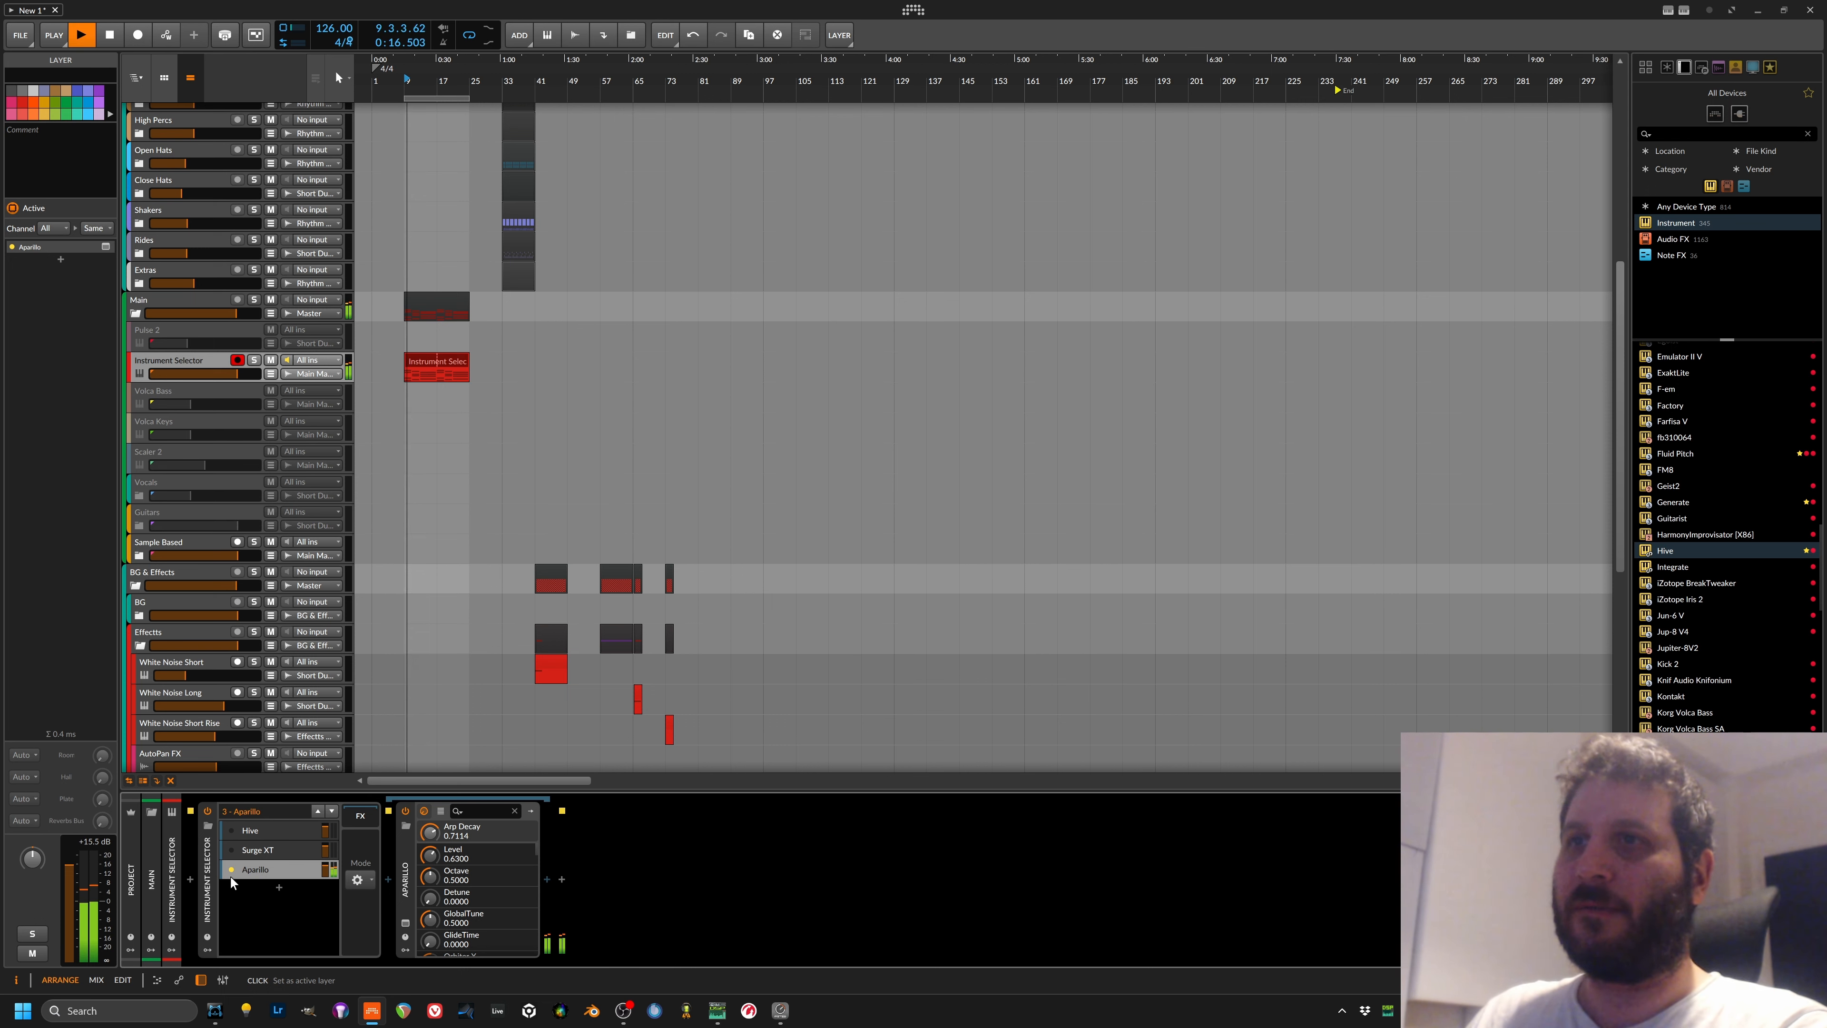
left_click(406, 923)
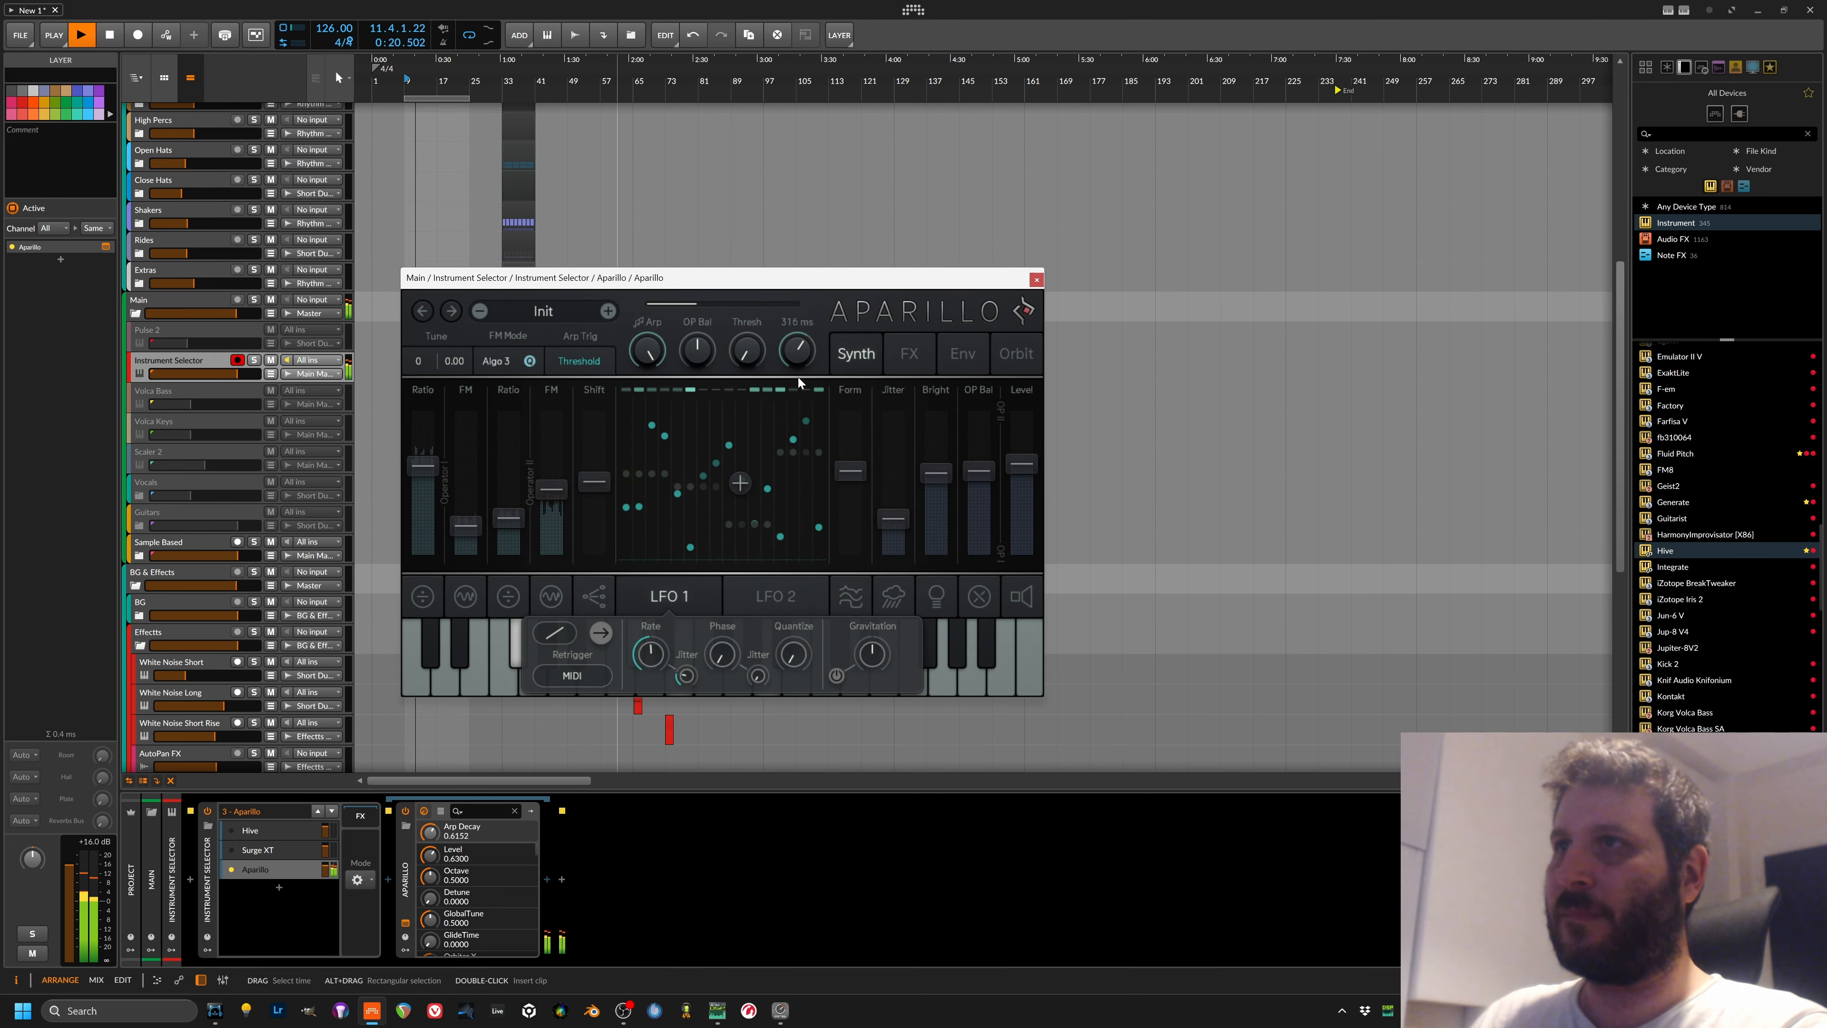
left_click(1037, 281)
key("space")
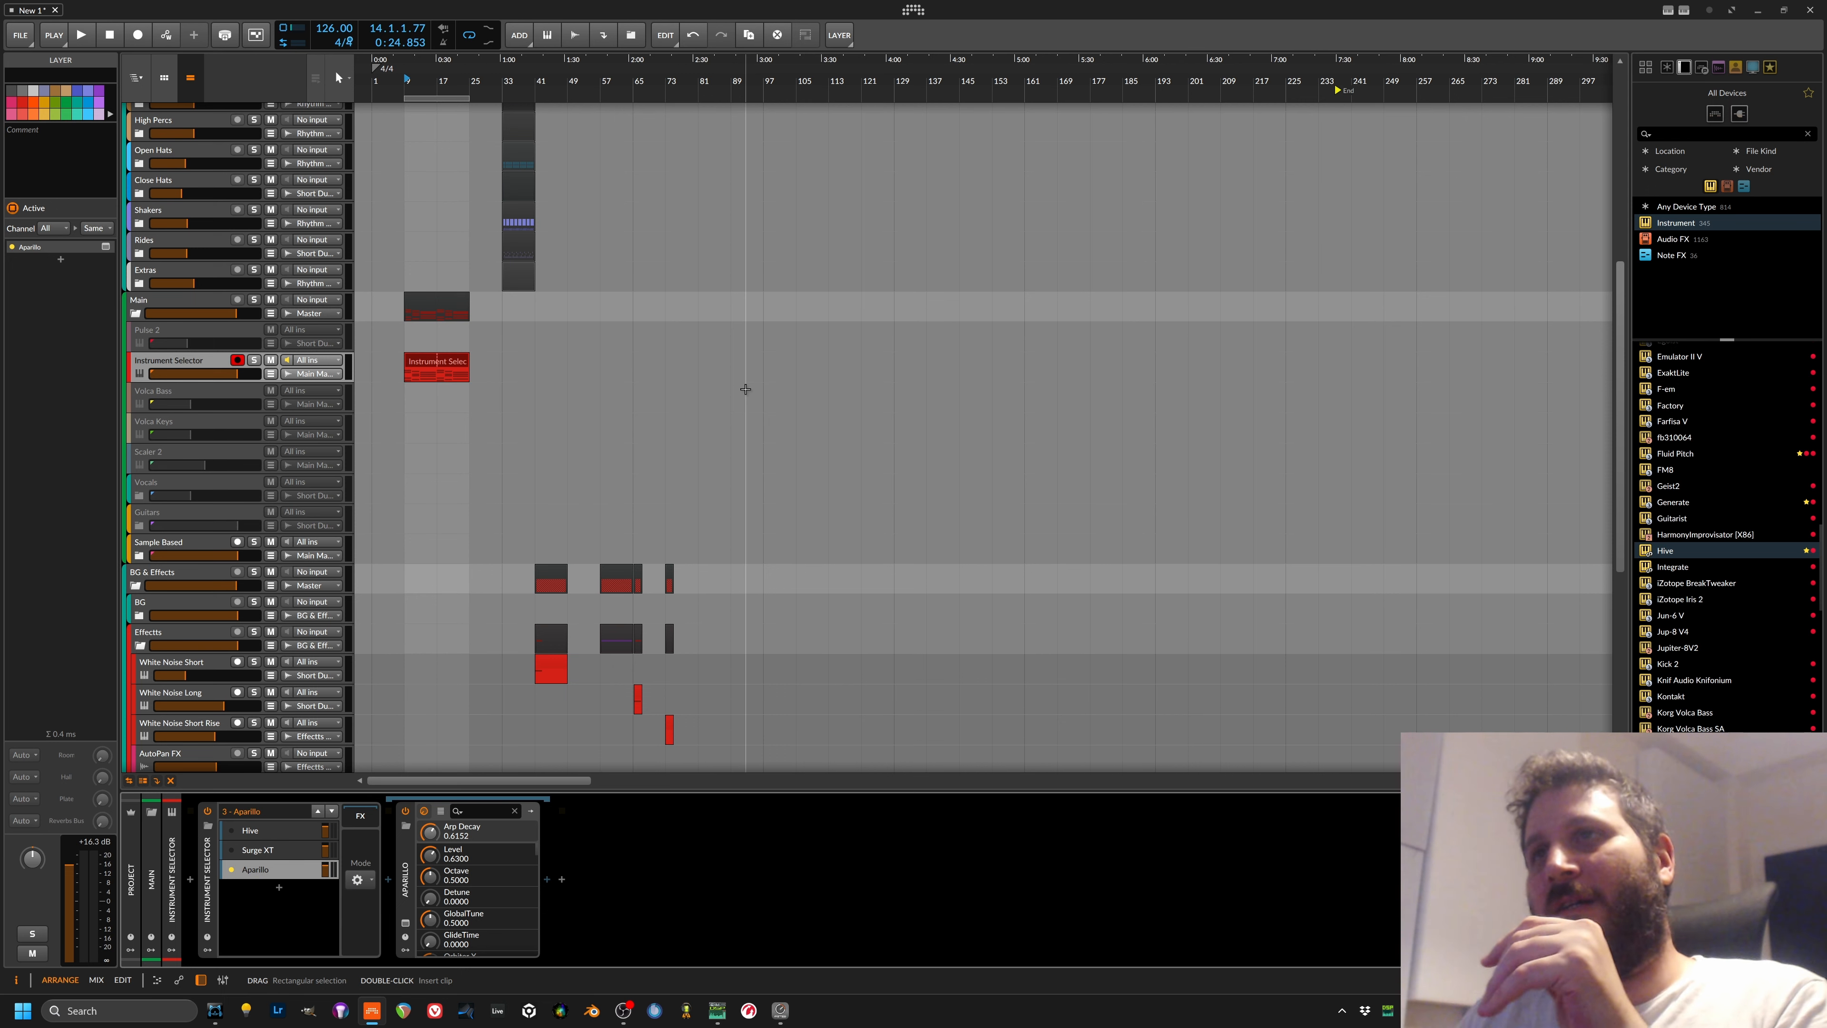
Step: Open Aparillo's Orbit page, set the Bright object's orbit amount to 0.77 and start playback
left_click(405, 924)
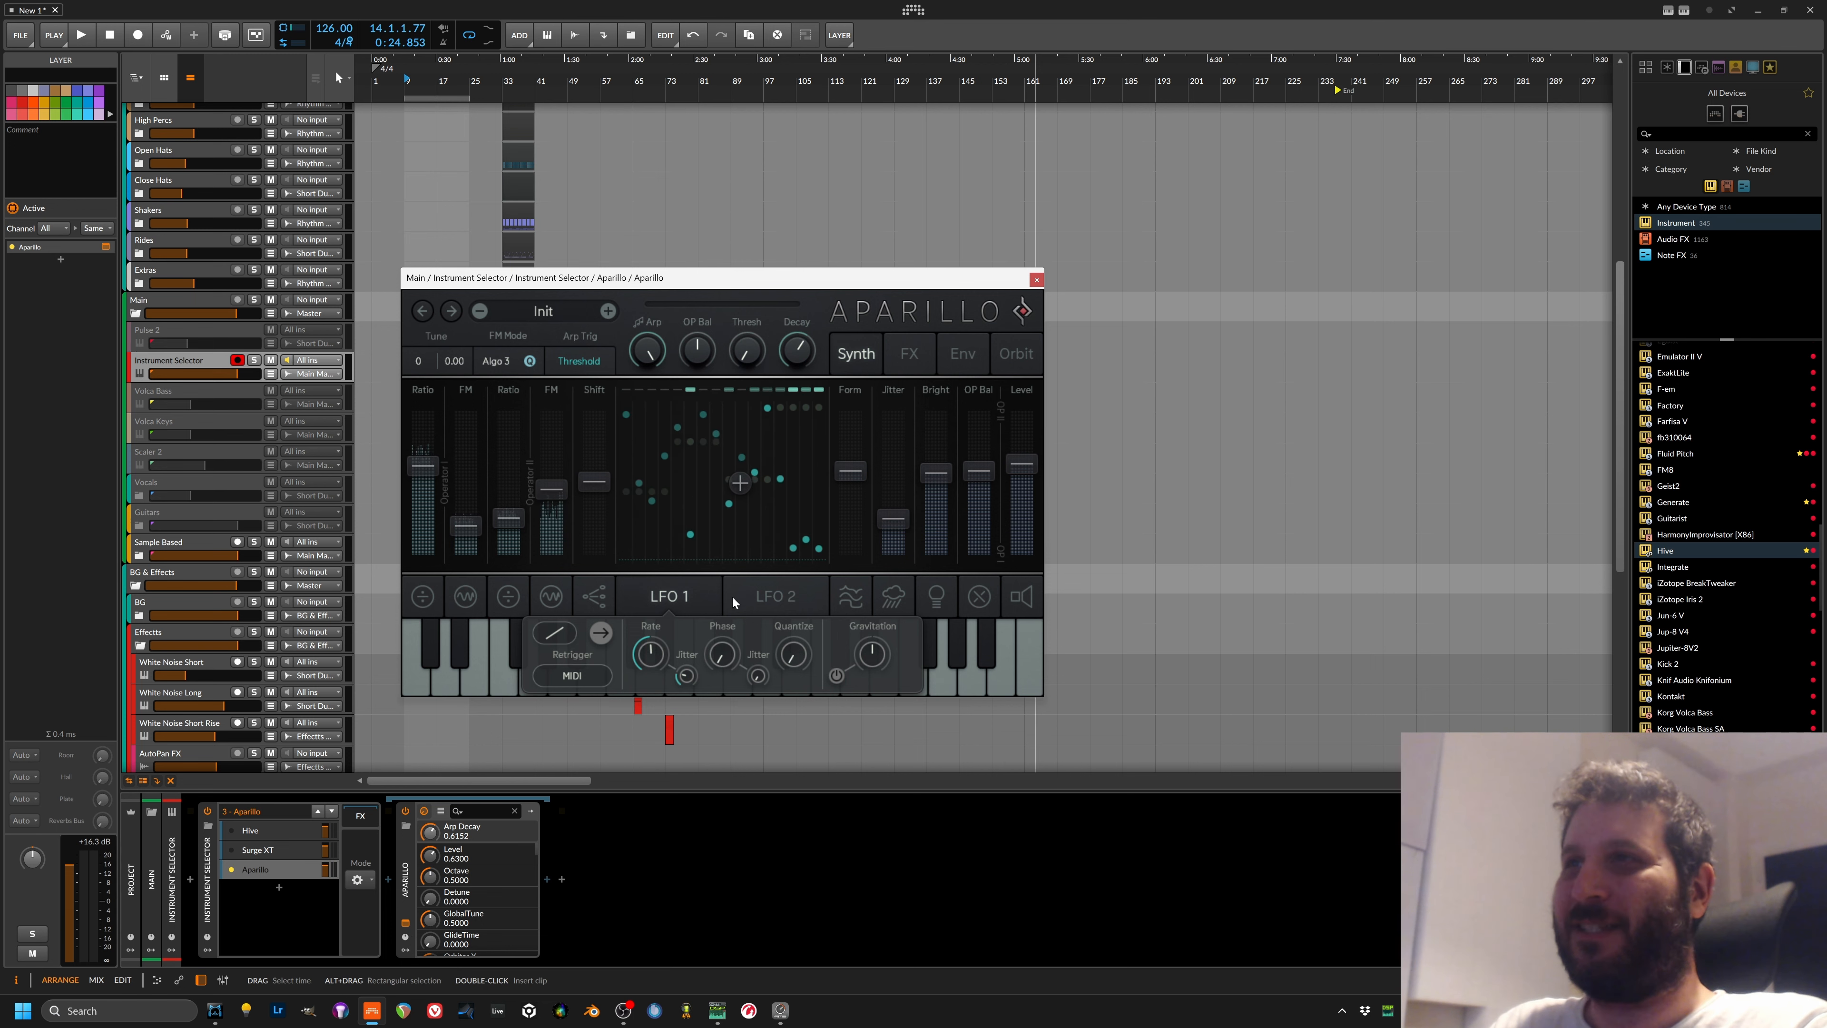
left_click(1005, 339)
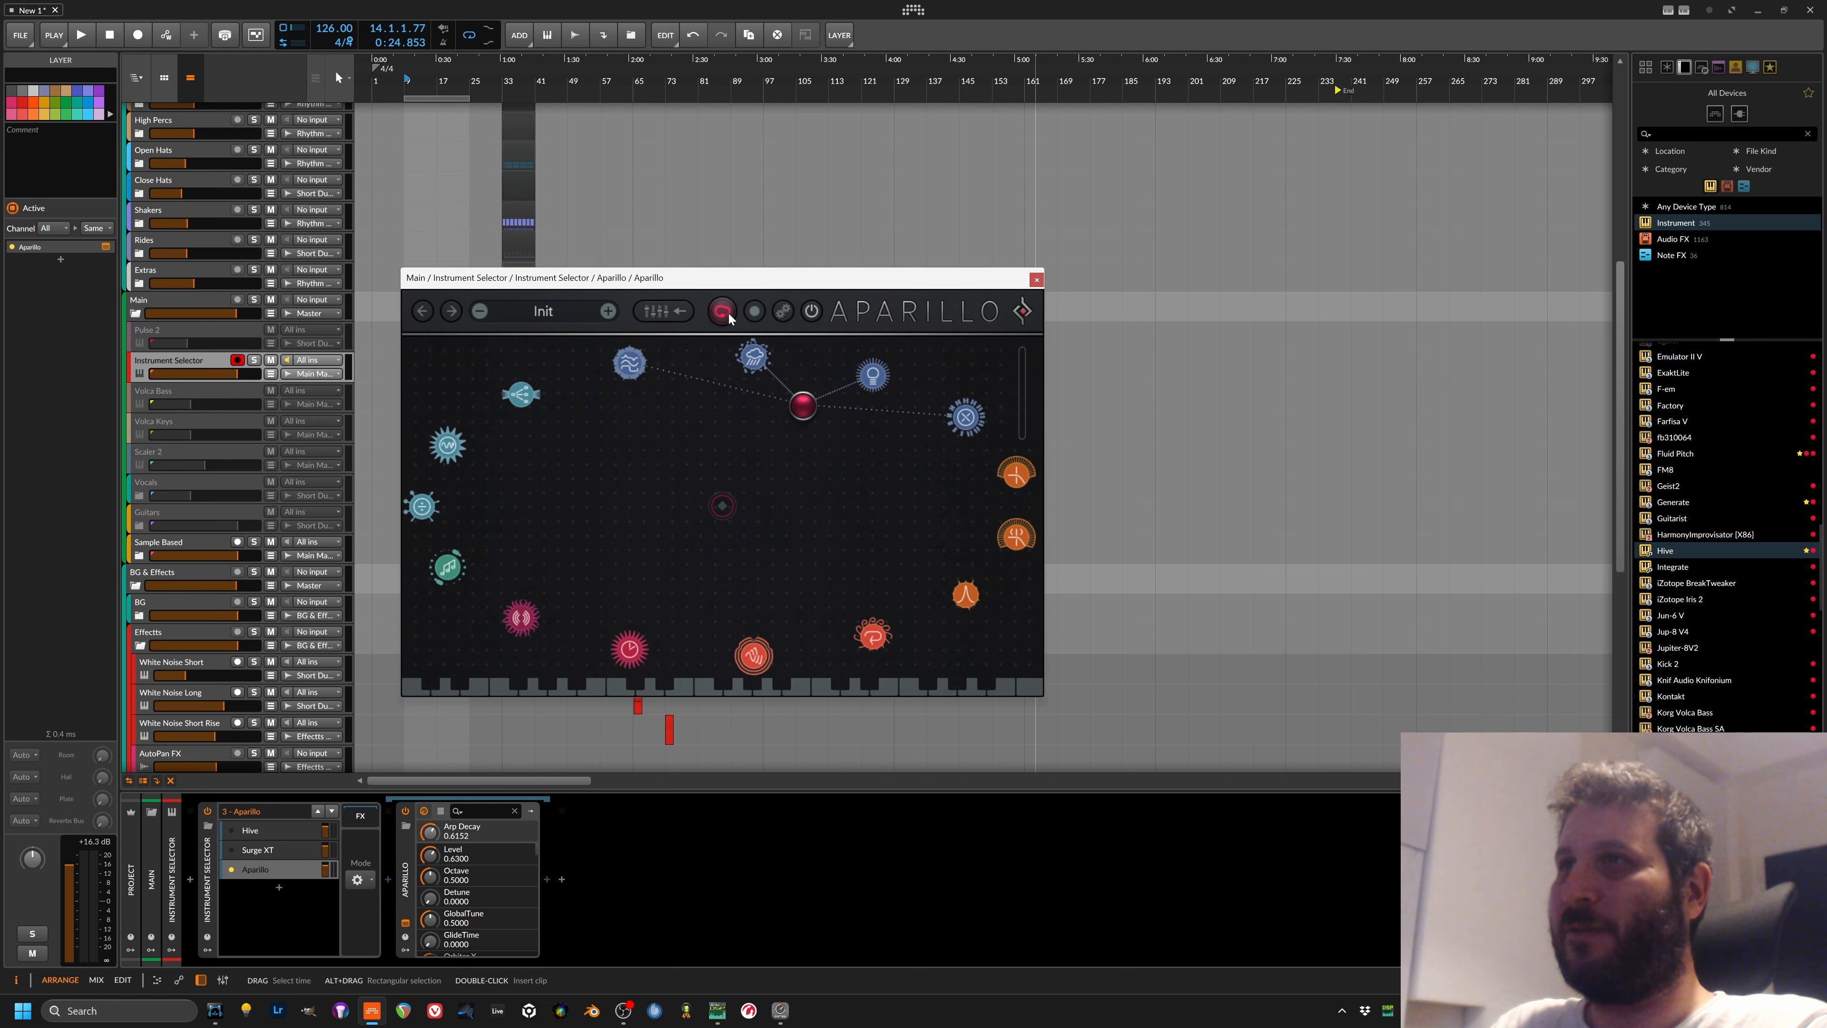
left_click(866, 353)
left_click(902, 357)
left_click(954, 354)
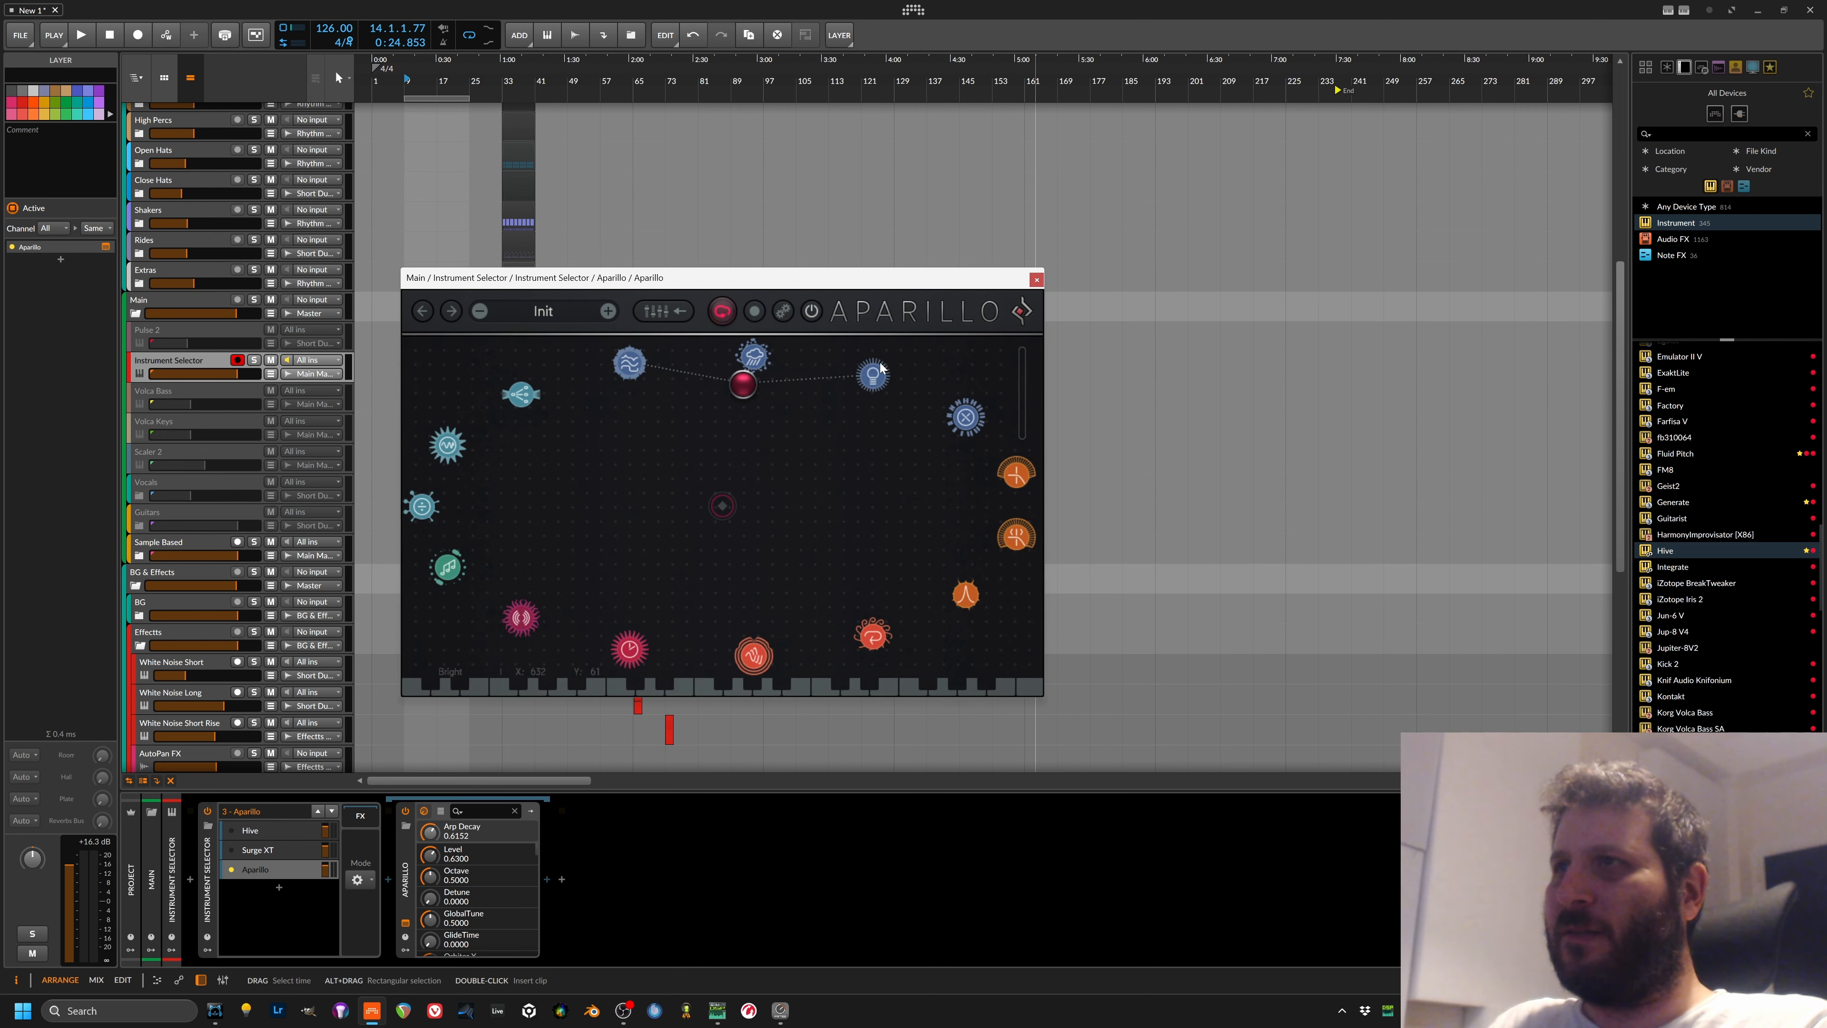
mouse_move(877, 379)
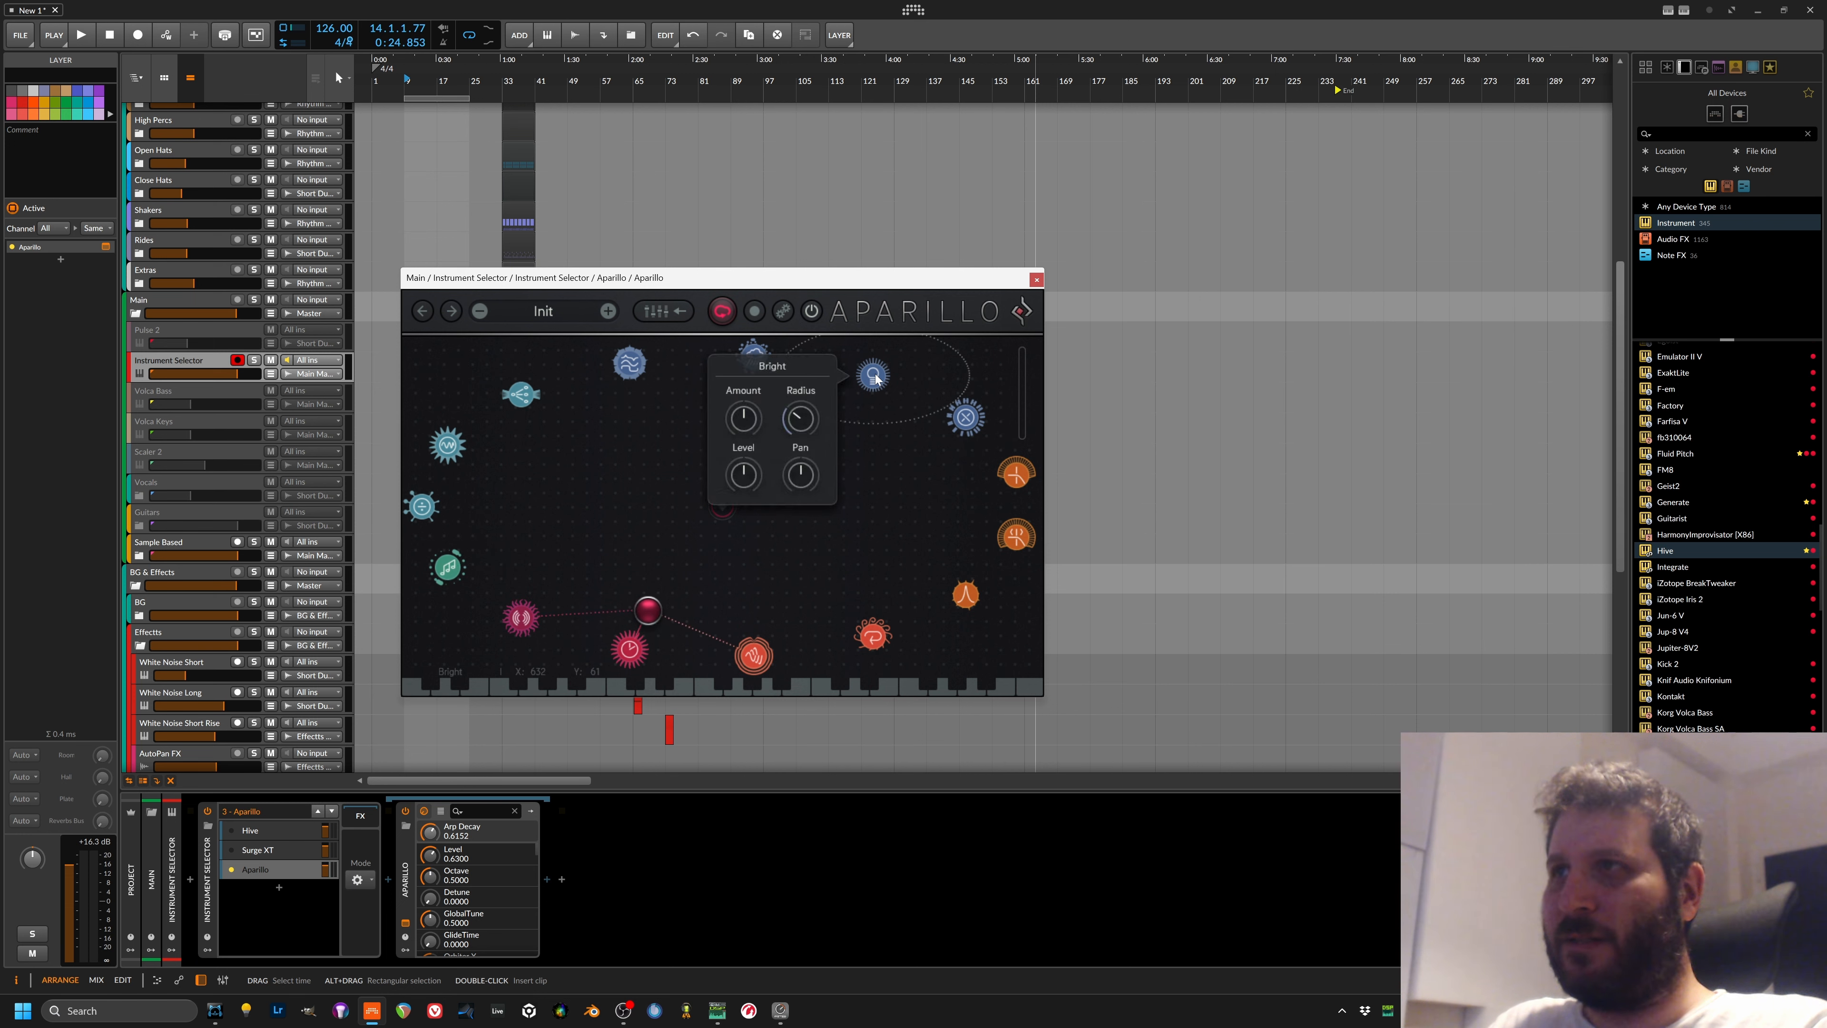
left_click_drag(754, 413, 760, 393)
key("space")
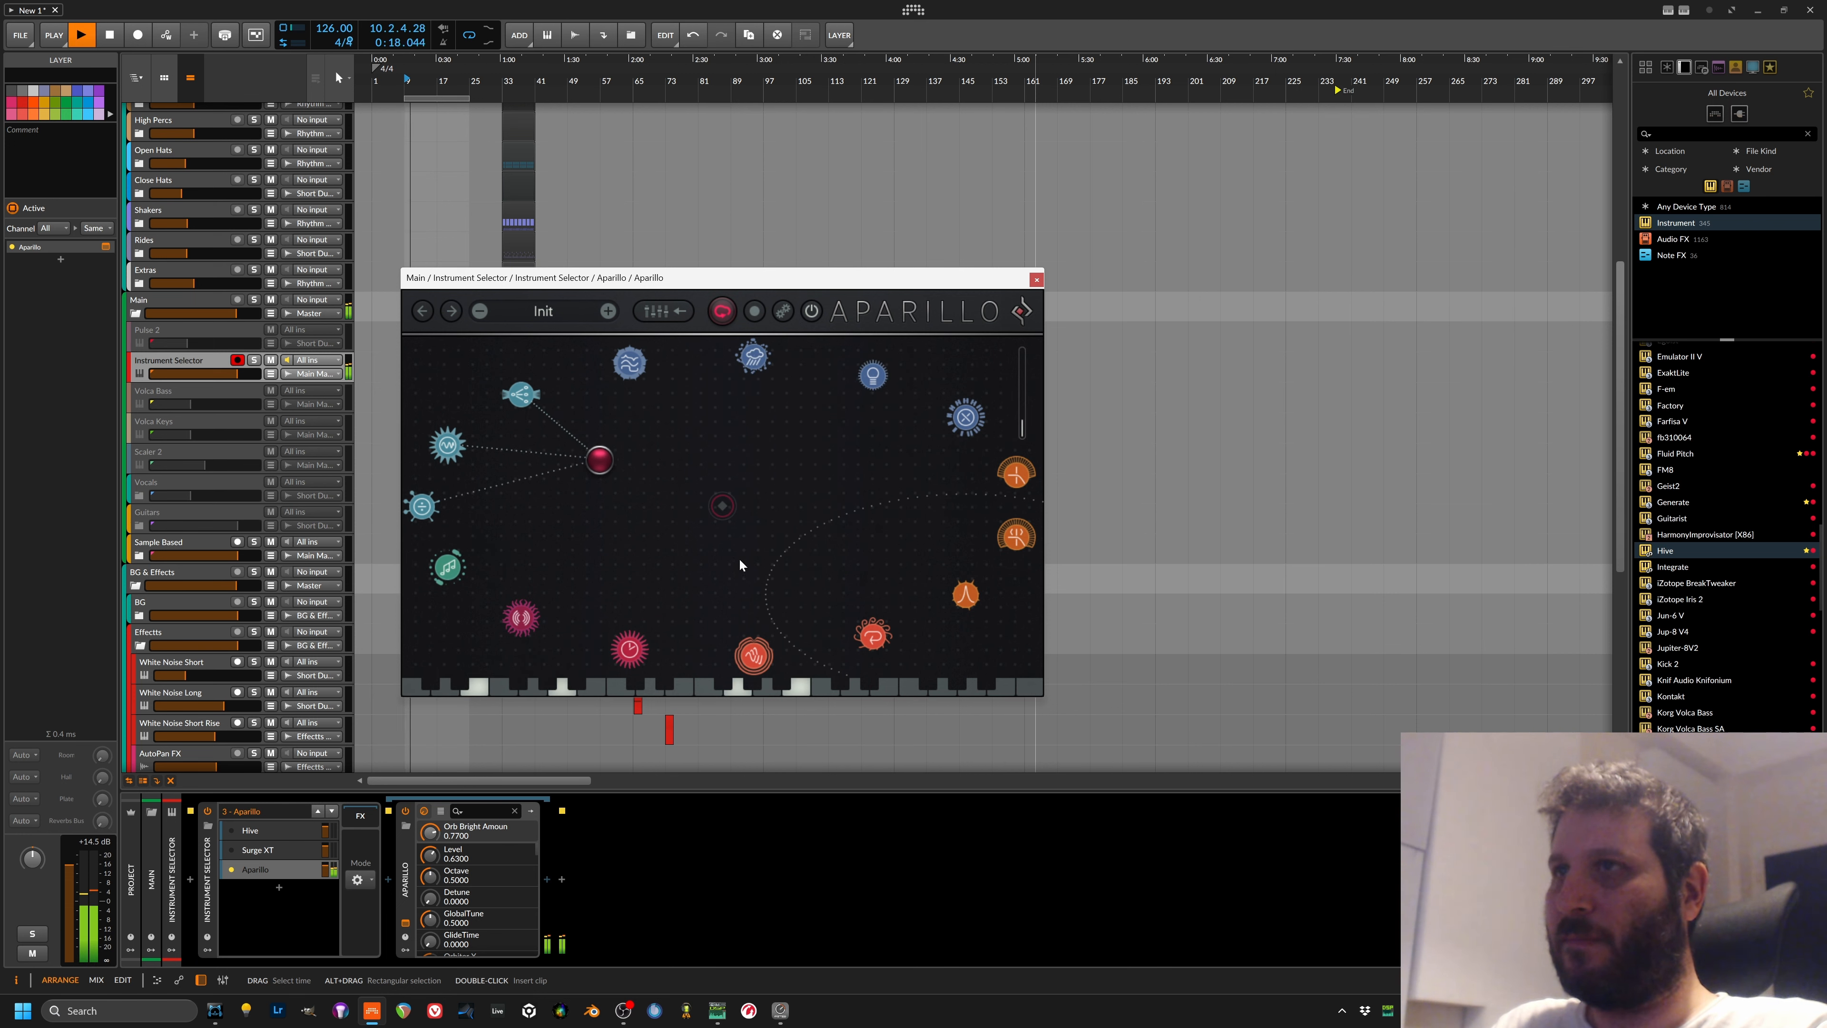
Step: Set the FM object's orbit amount to 0.70 and the Jitter object's amount to 0.57 in Aparillo's Orbit view
mouse_move(447, 445)
left_click_drag(531, 488, 533, 466)
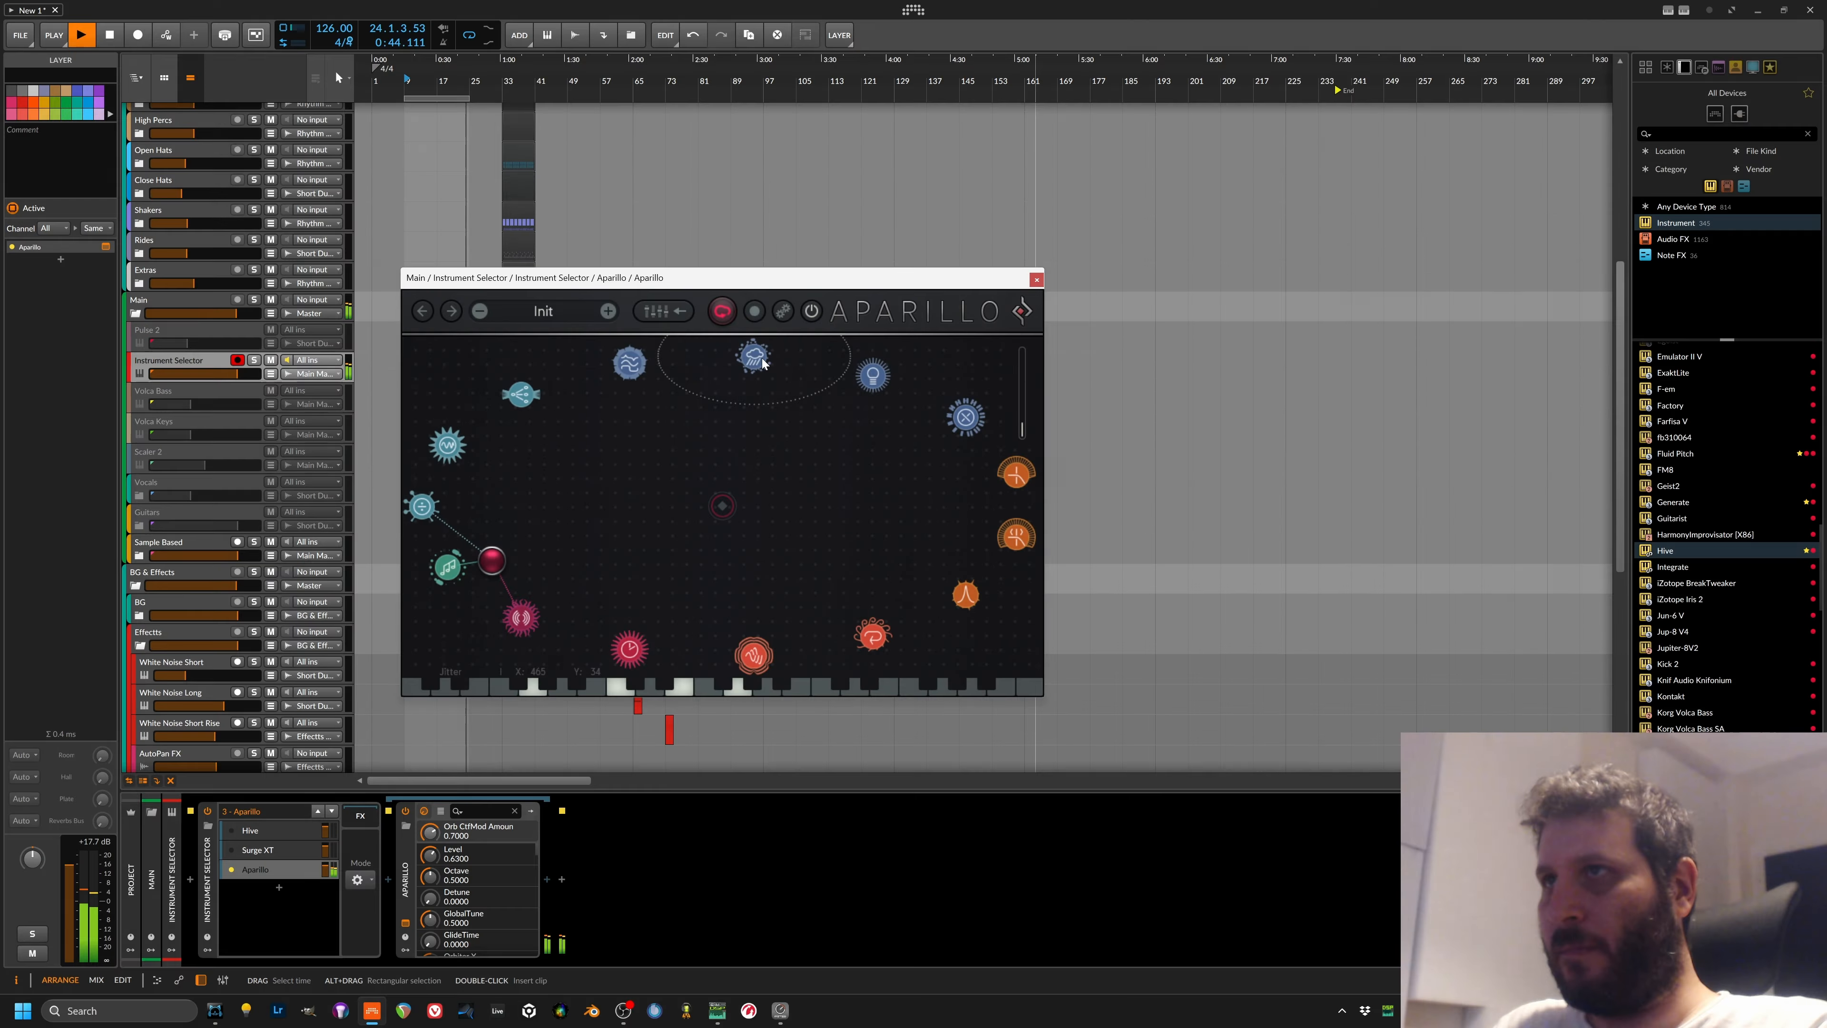
mouse_move(754, 356)
left_click_drag(841, 386, 841, 385)
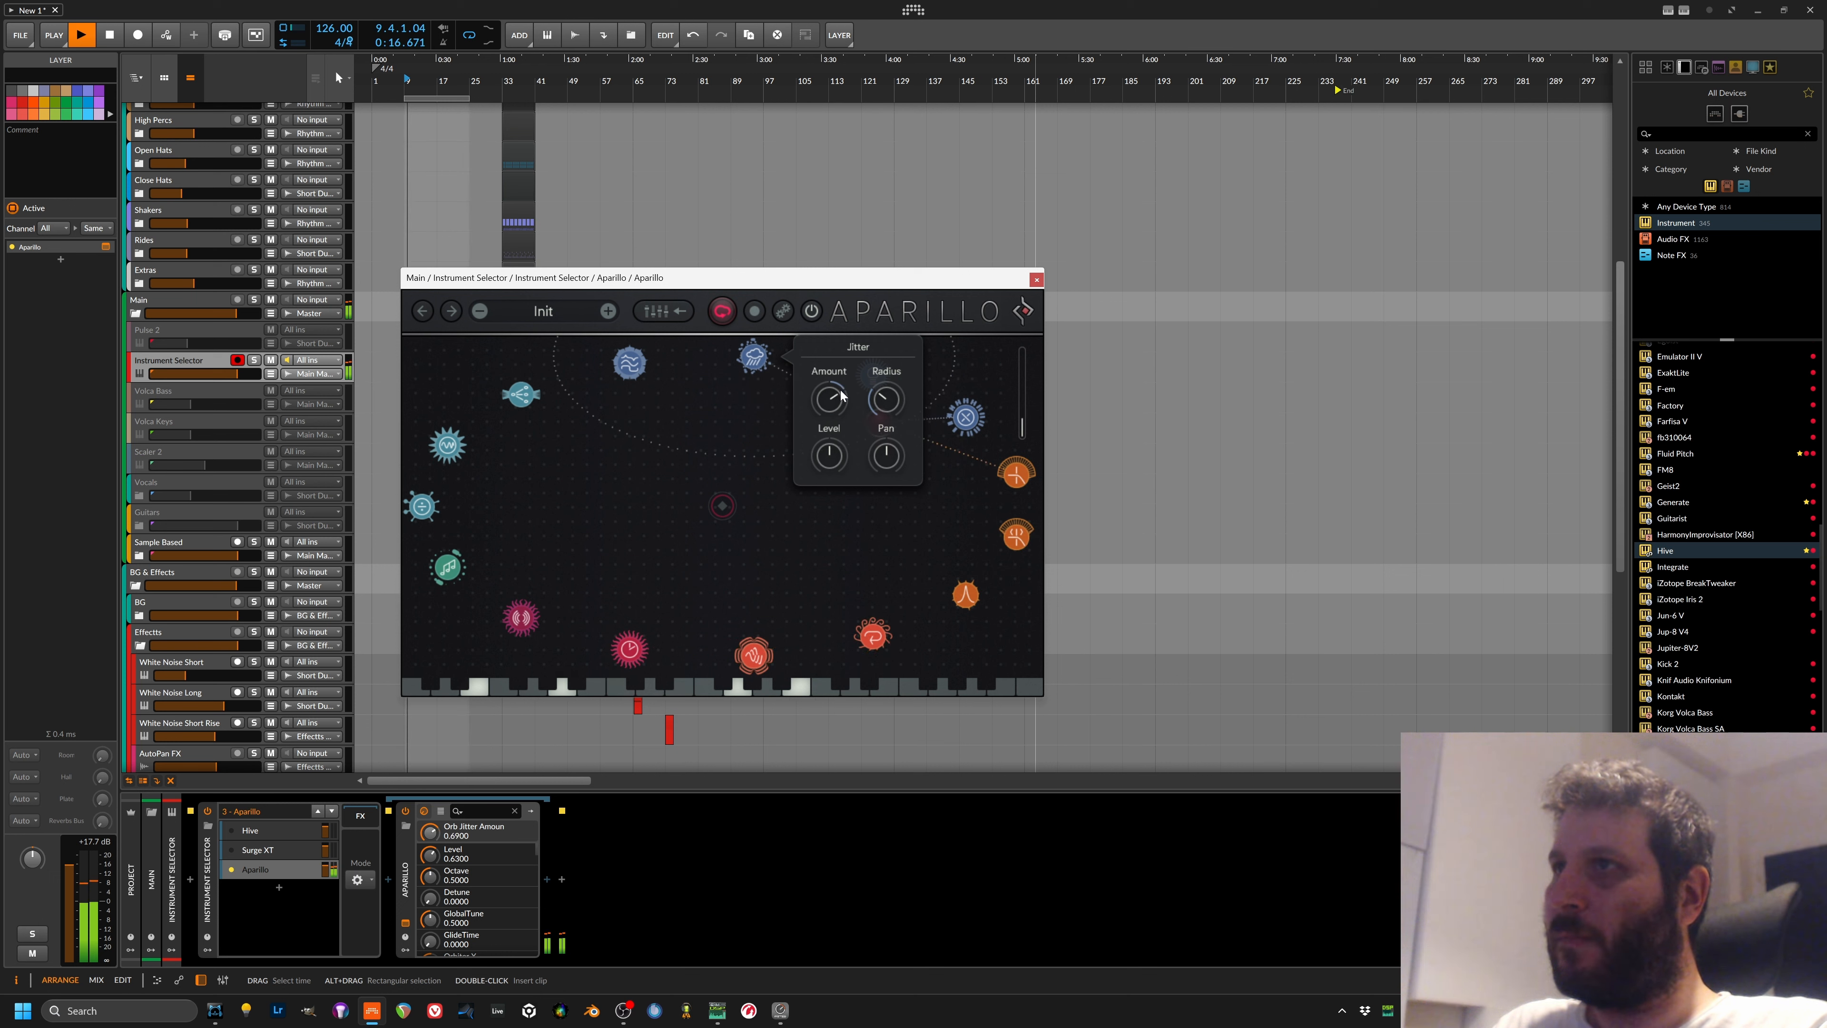
left_click_drag(840, 390, 841, 399)
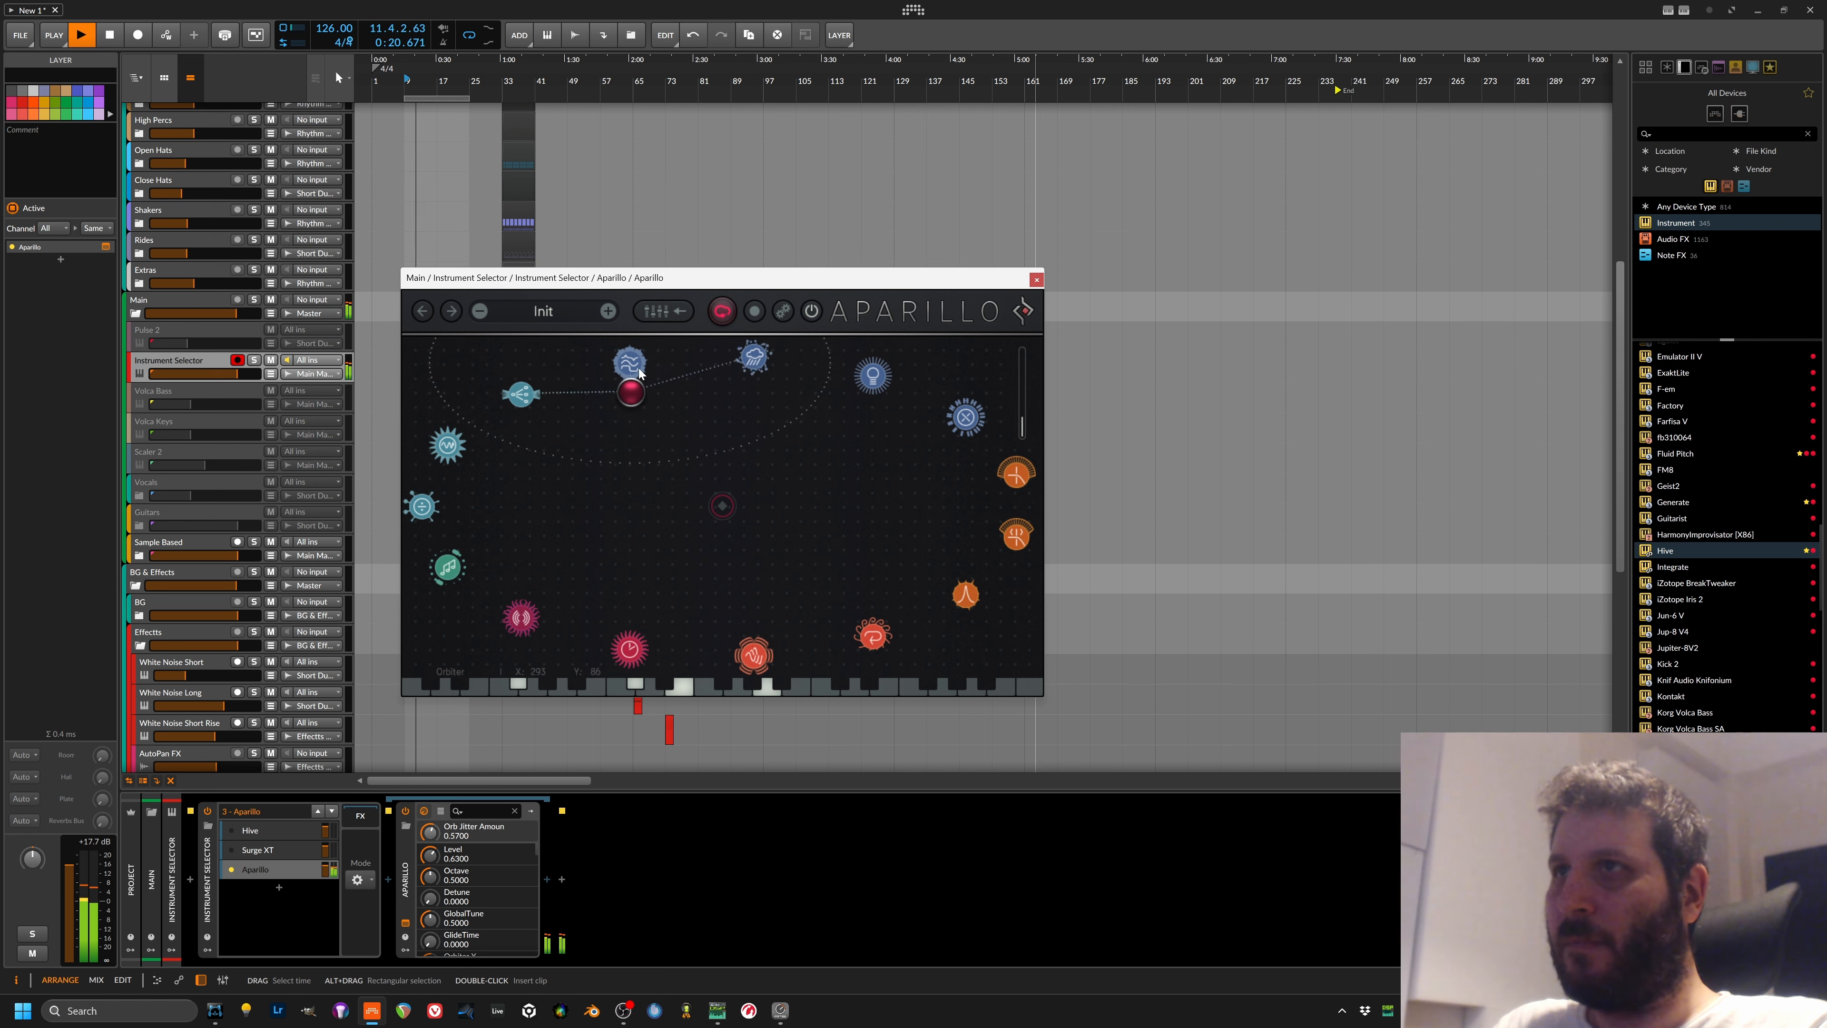
Step: Lower the Form object's orbit amount to 0.26 and adjust the Shift object's amount
mouse_move(630, 365)
left_click_drag(706, 411, 711, 423)
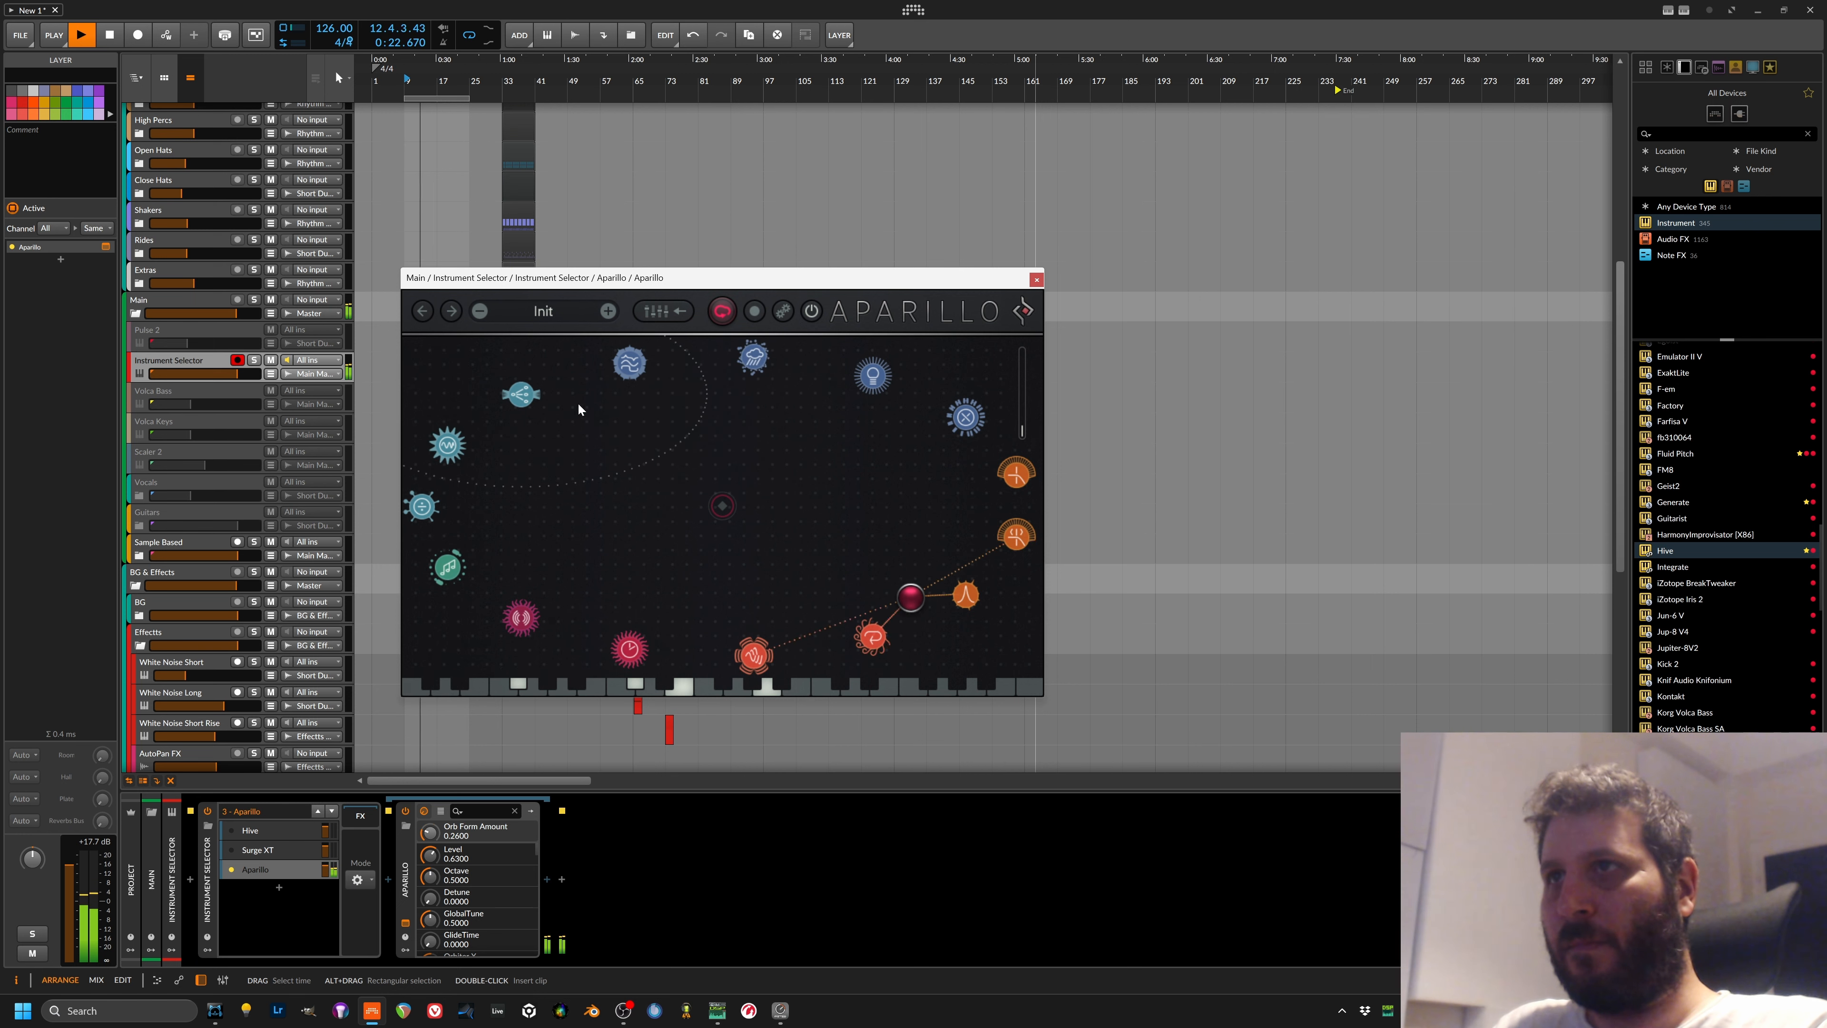
mouse_move(521, 394)
left_click_drag(589, 431, 603, 438)
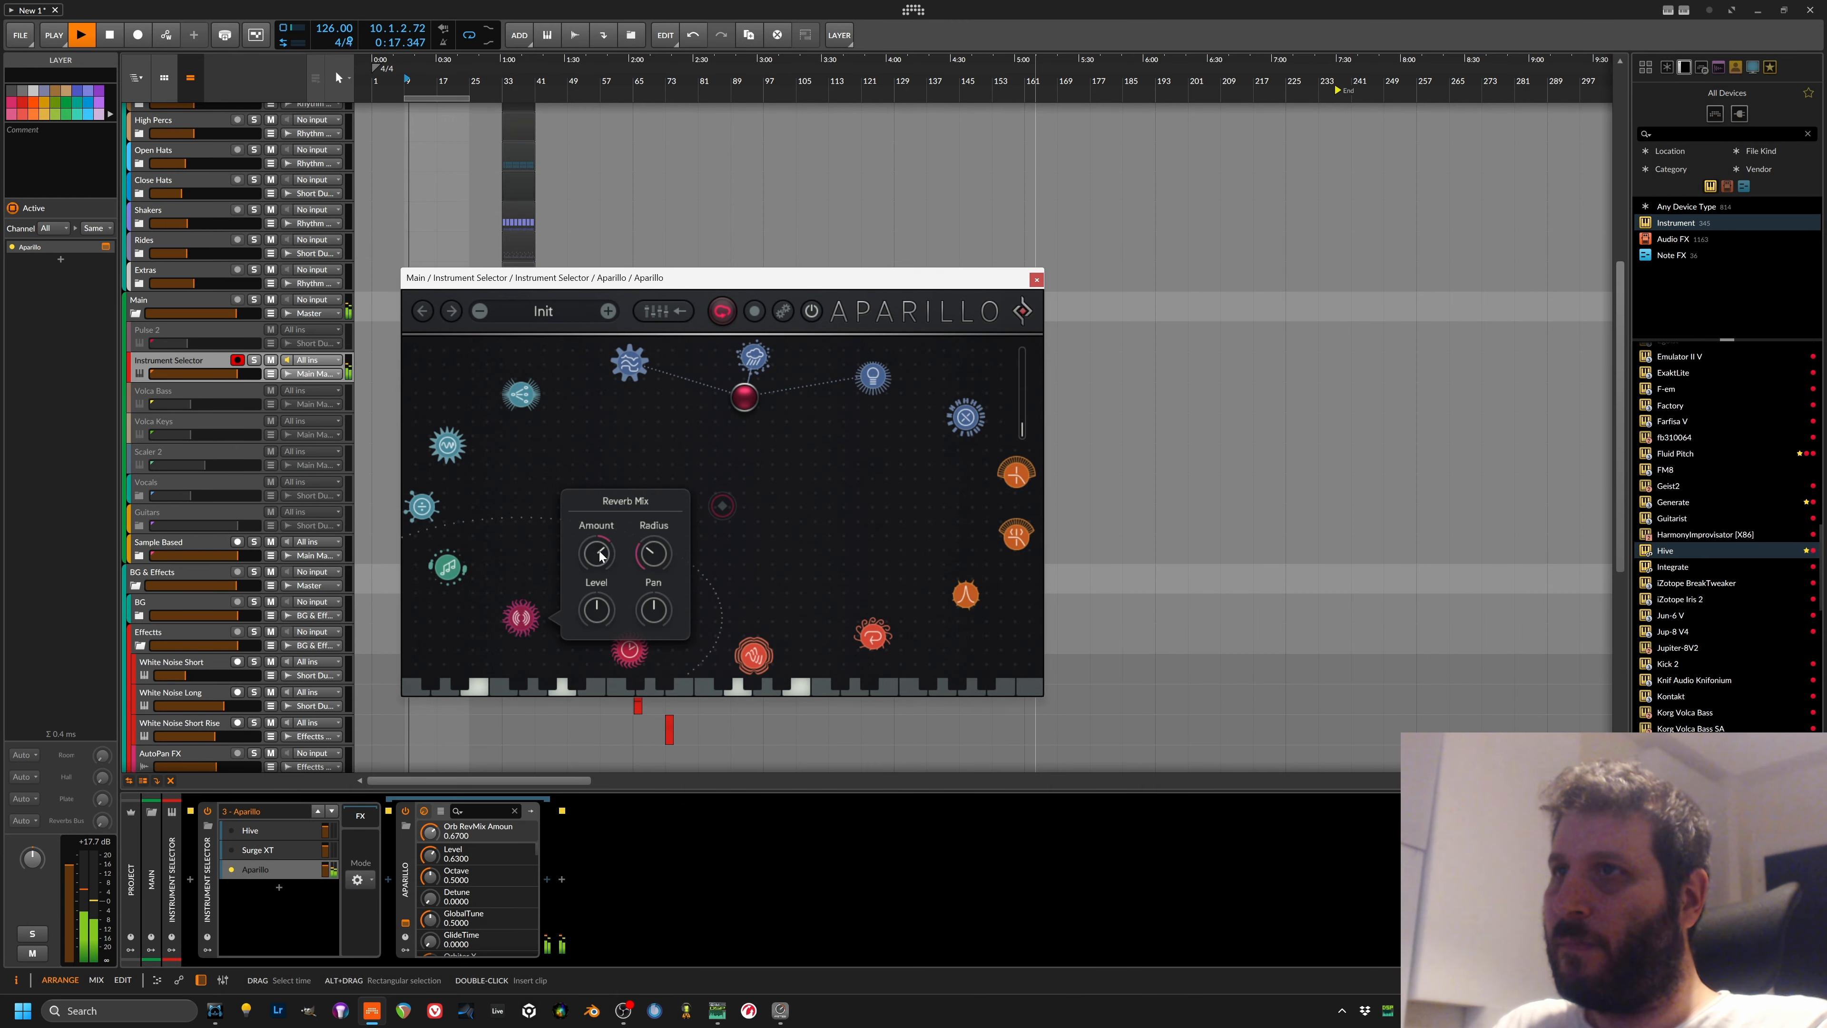
Step: Set the orbit amounts to 0.71 for Reverb Mix and 0.66 for Delay Mix
left_click_drag(600, 555, 600, 549)
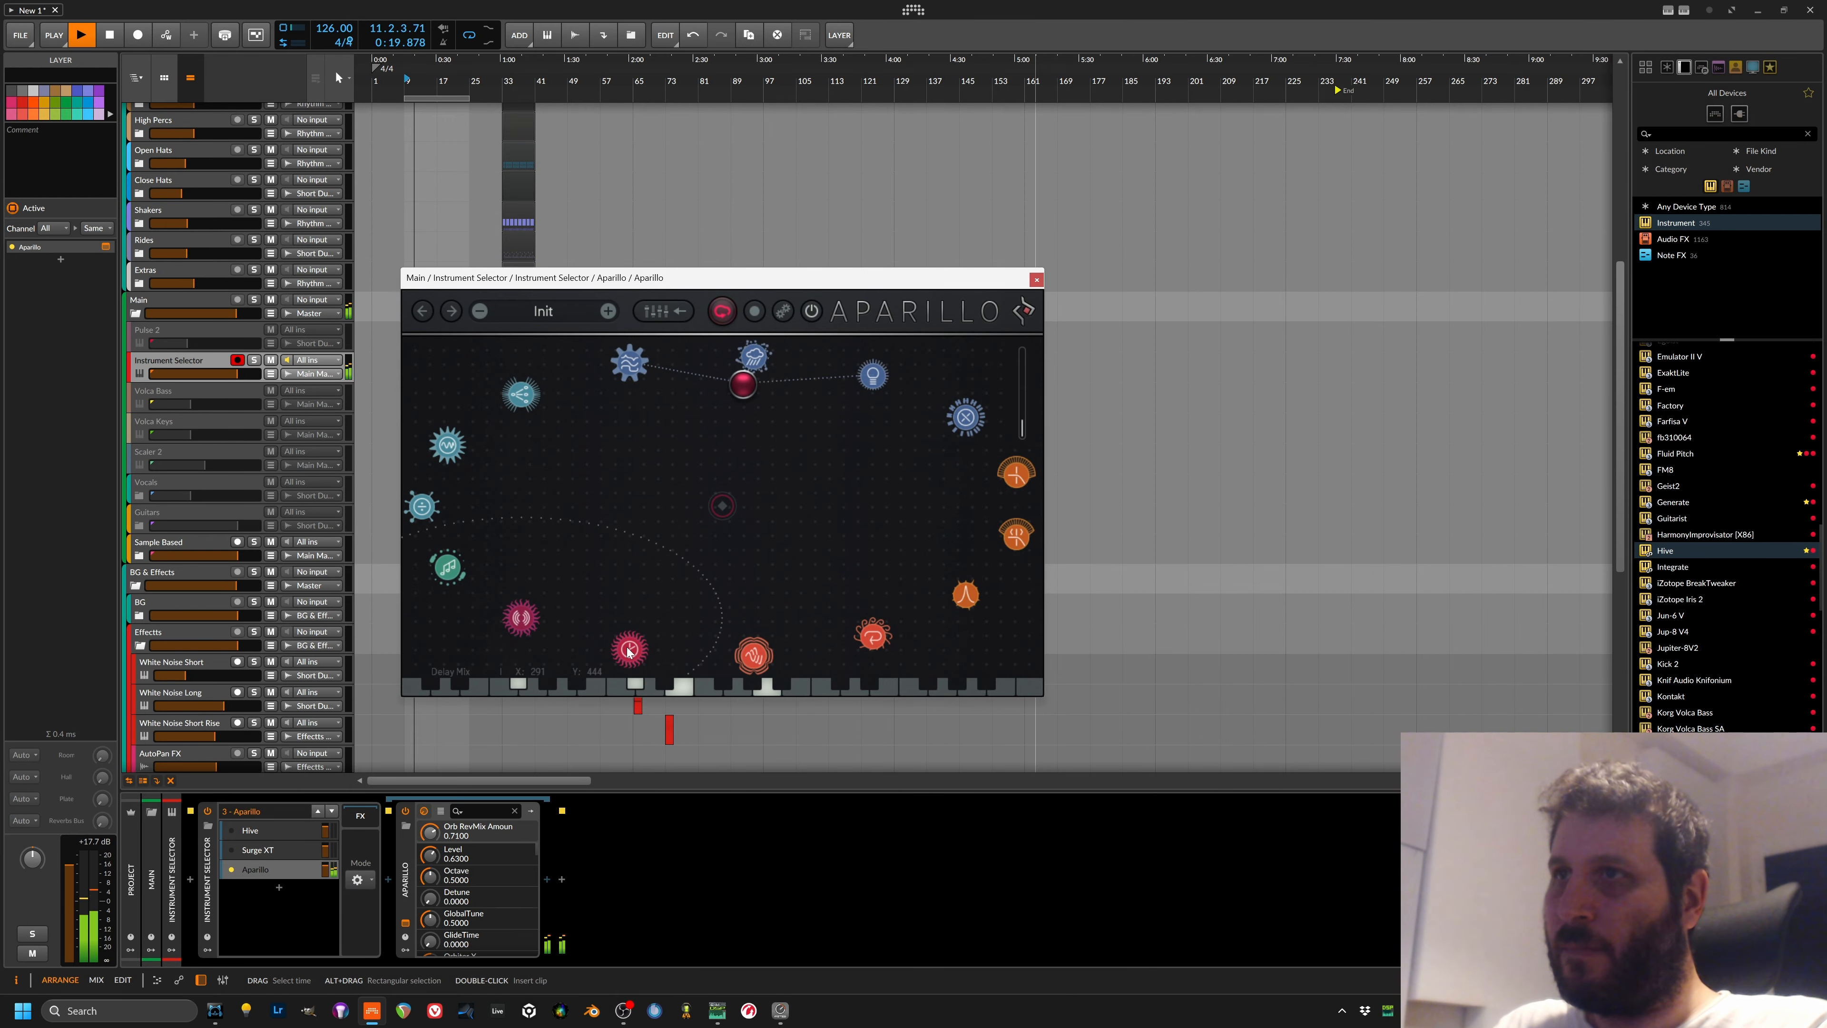
mouse_move(640, 638)
left_click_drag(701, 584, 701, 567)
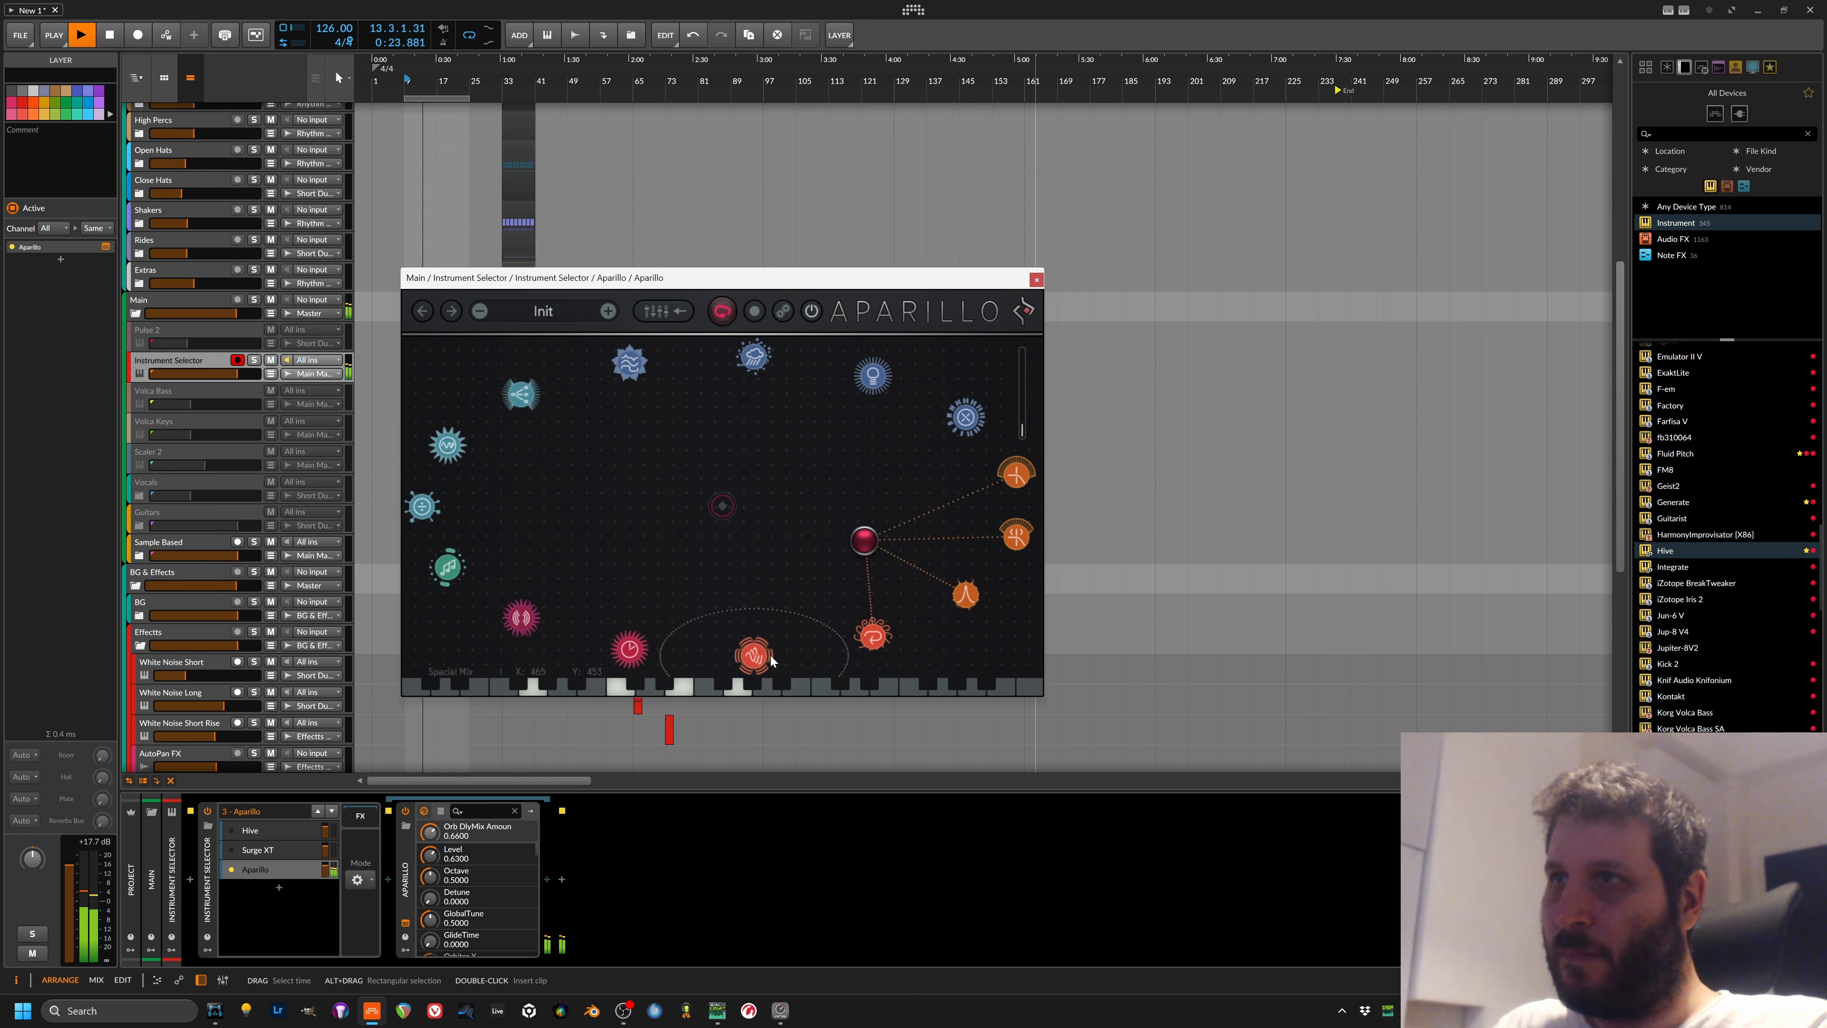
mouse_move(770, 661)
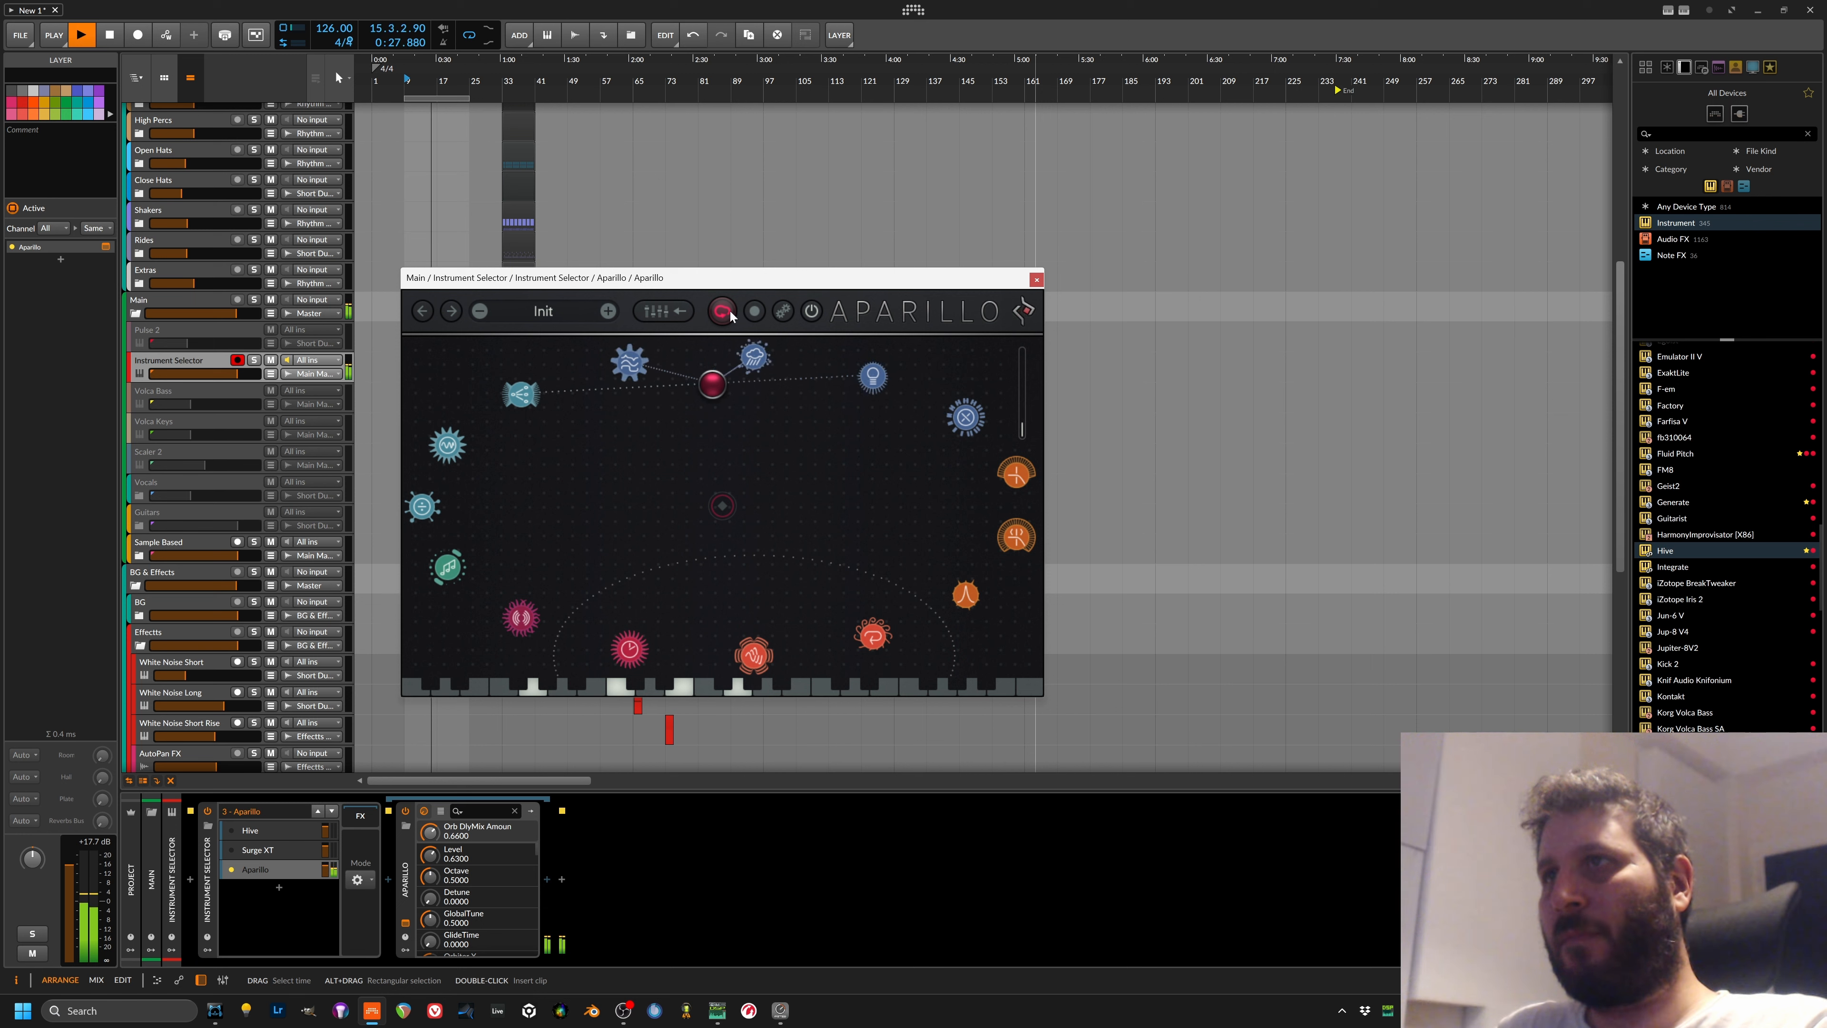
Step: On Aparillo's Synth page, set LFO 1 Gravitation to about 0.73, keep it switched on, and set the arp decay to about 0.72
left_click(687, 315)
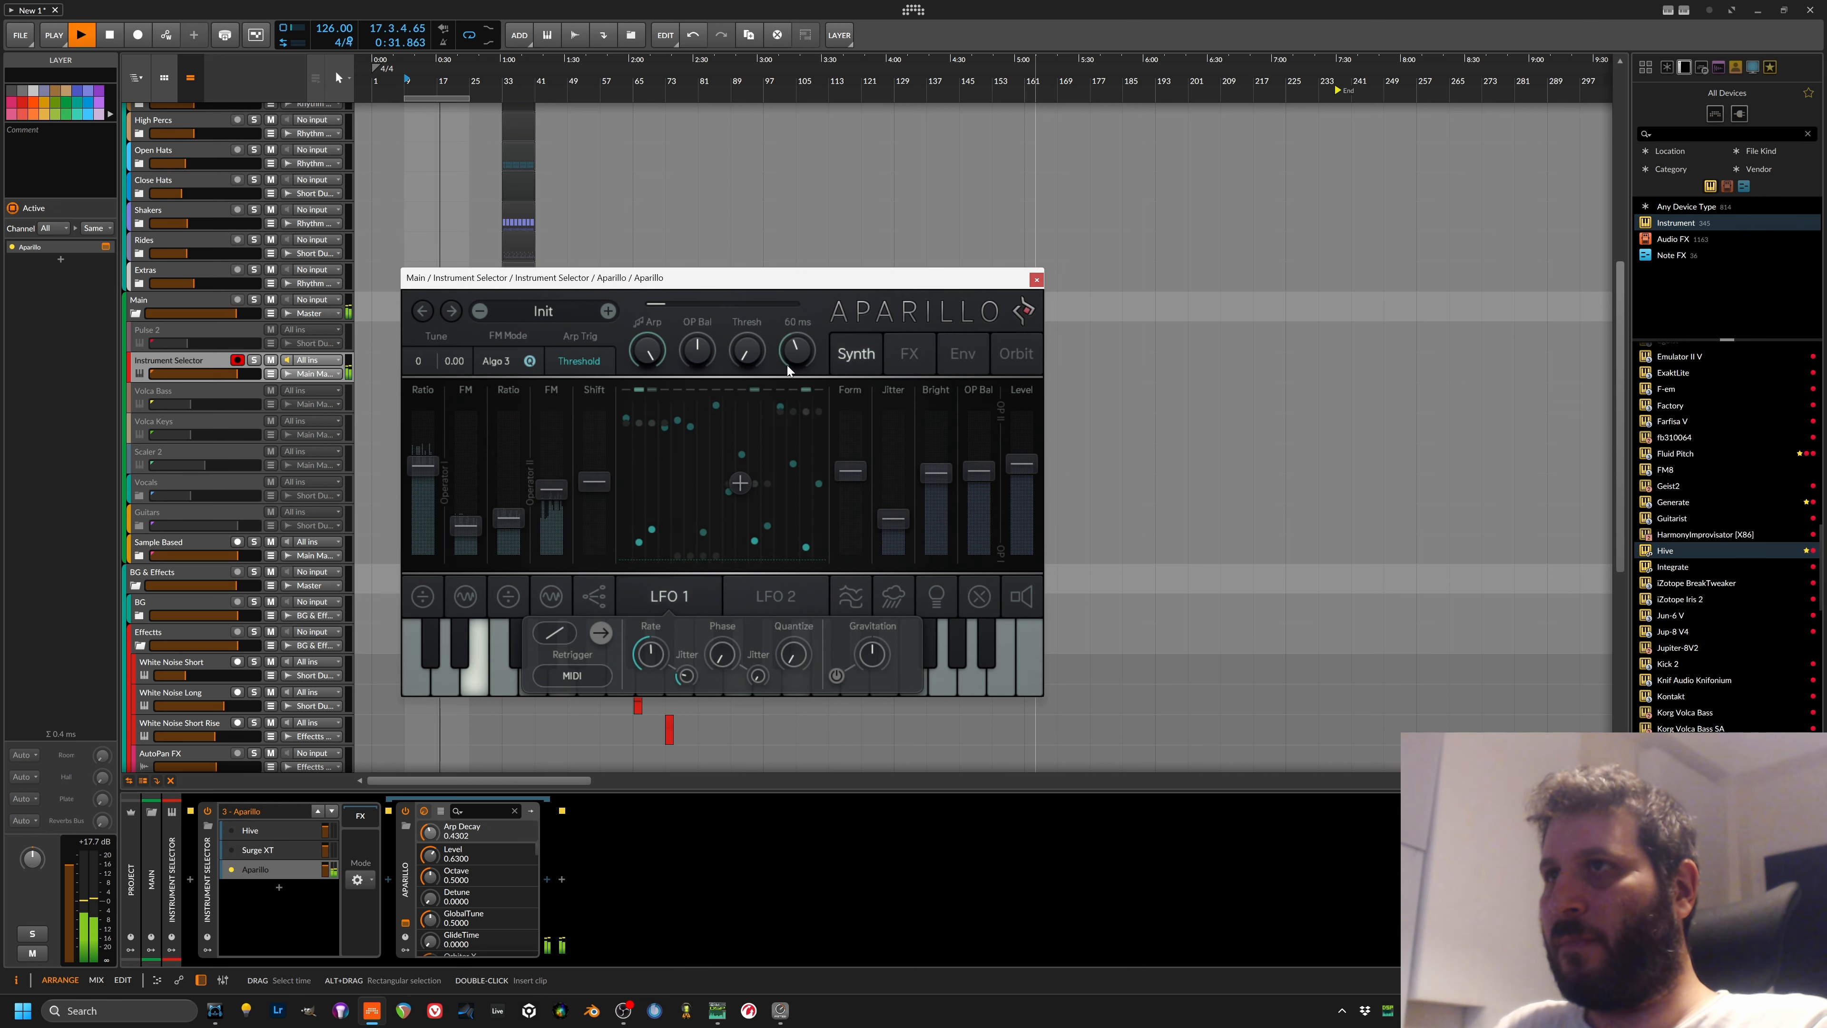
left_click_drag(791, 347, 793, 342)
left_click_drag(659, 358, 723, 527)
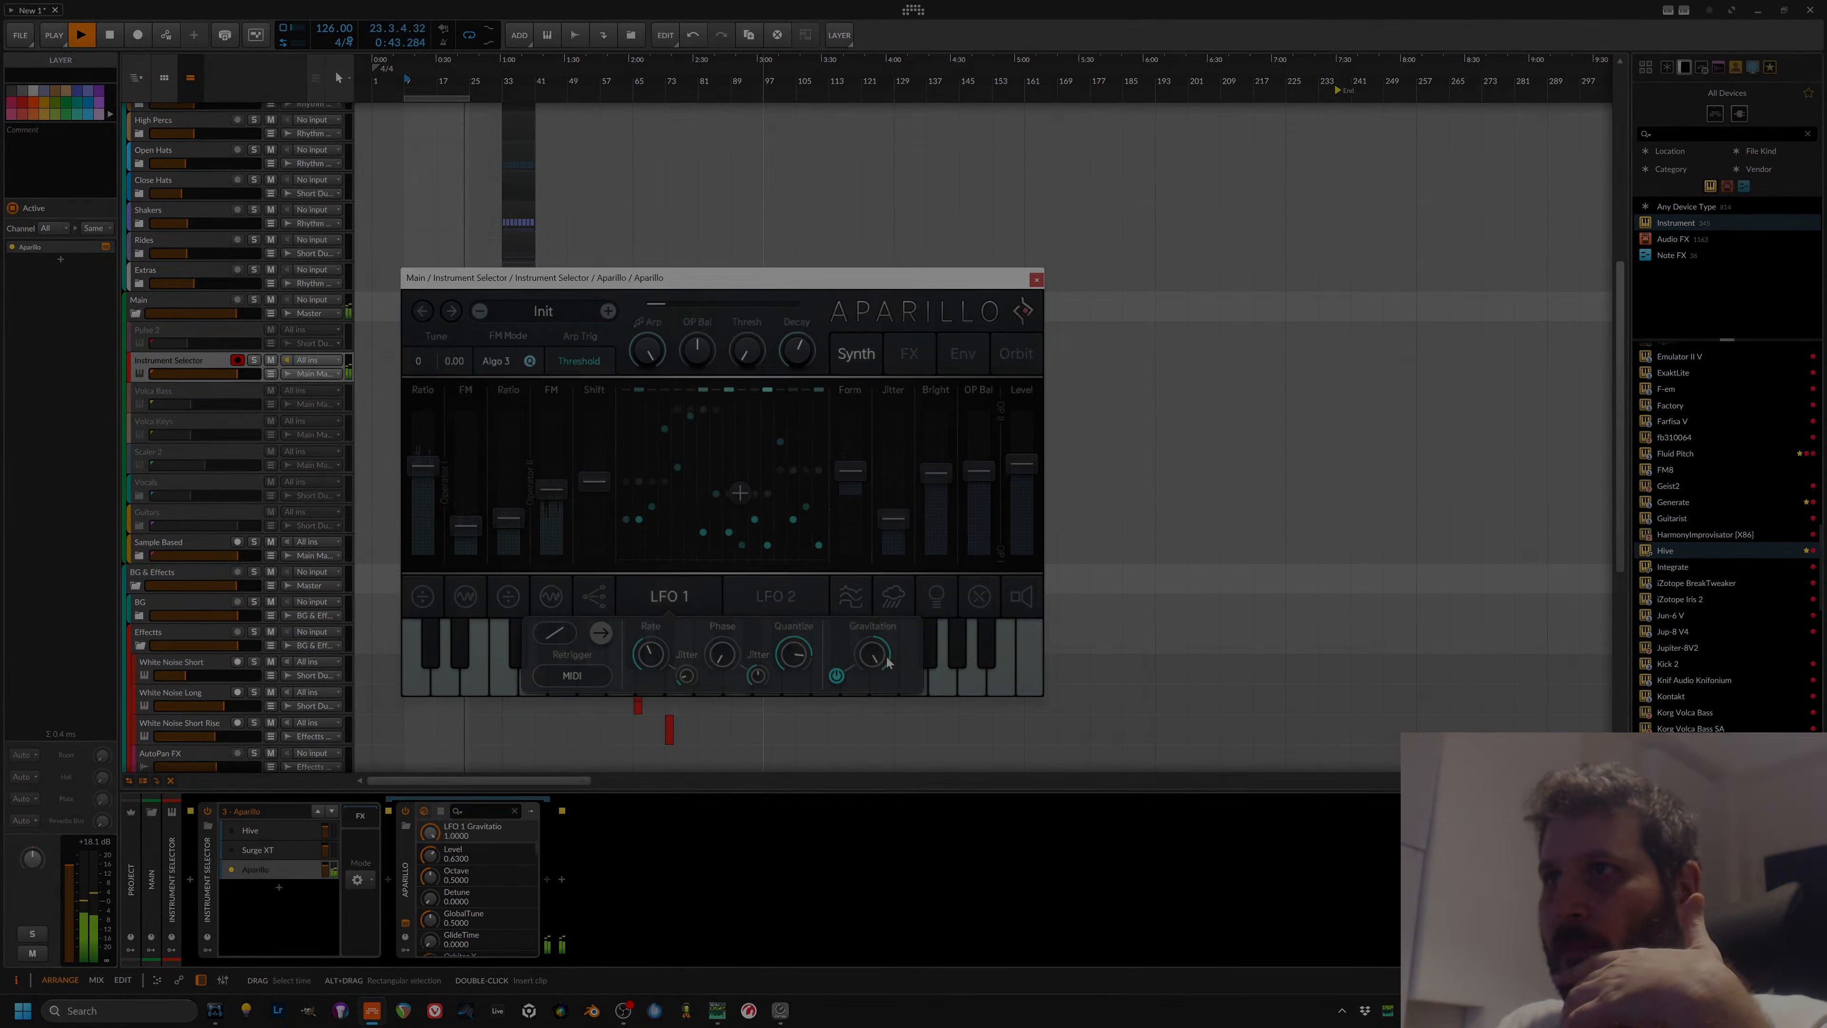
mouse_move(872, 654)
left_mouse_down()
mouse_move(889, 682)
mouse_move(877, 661)
left_mouse_up()
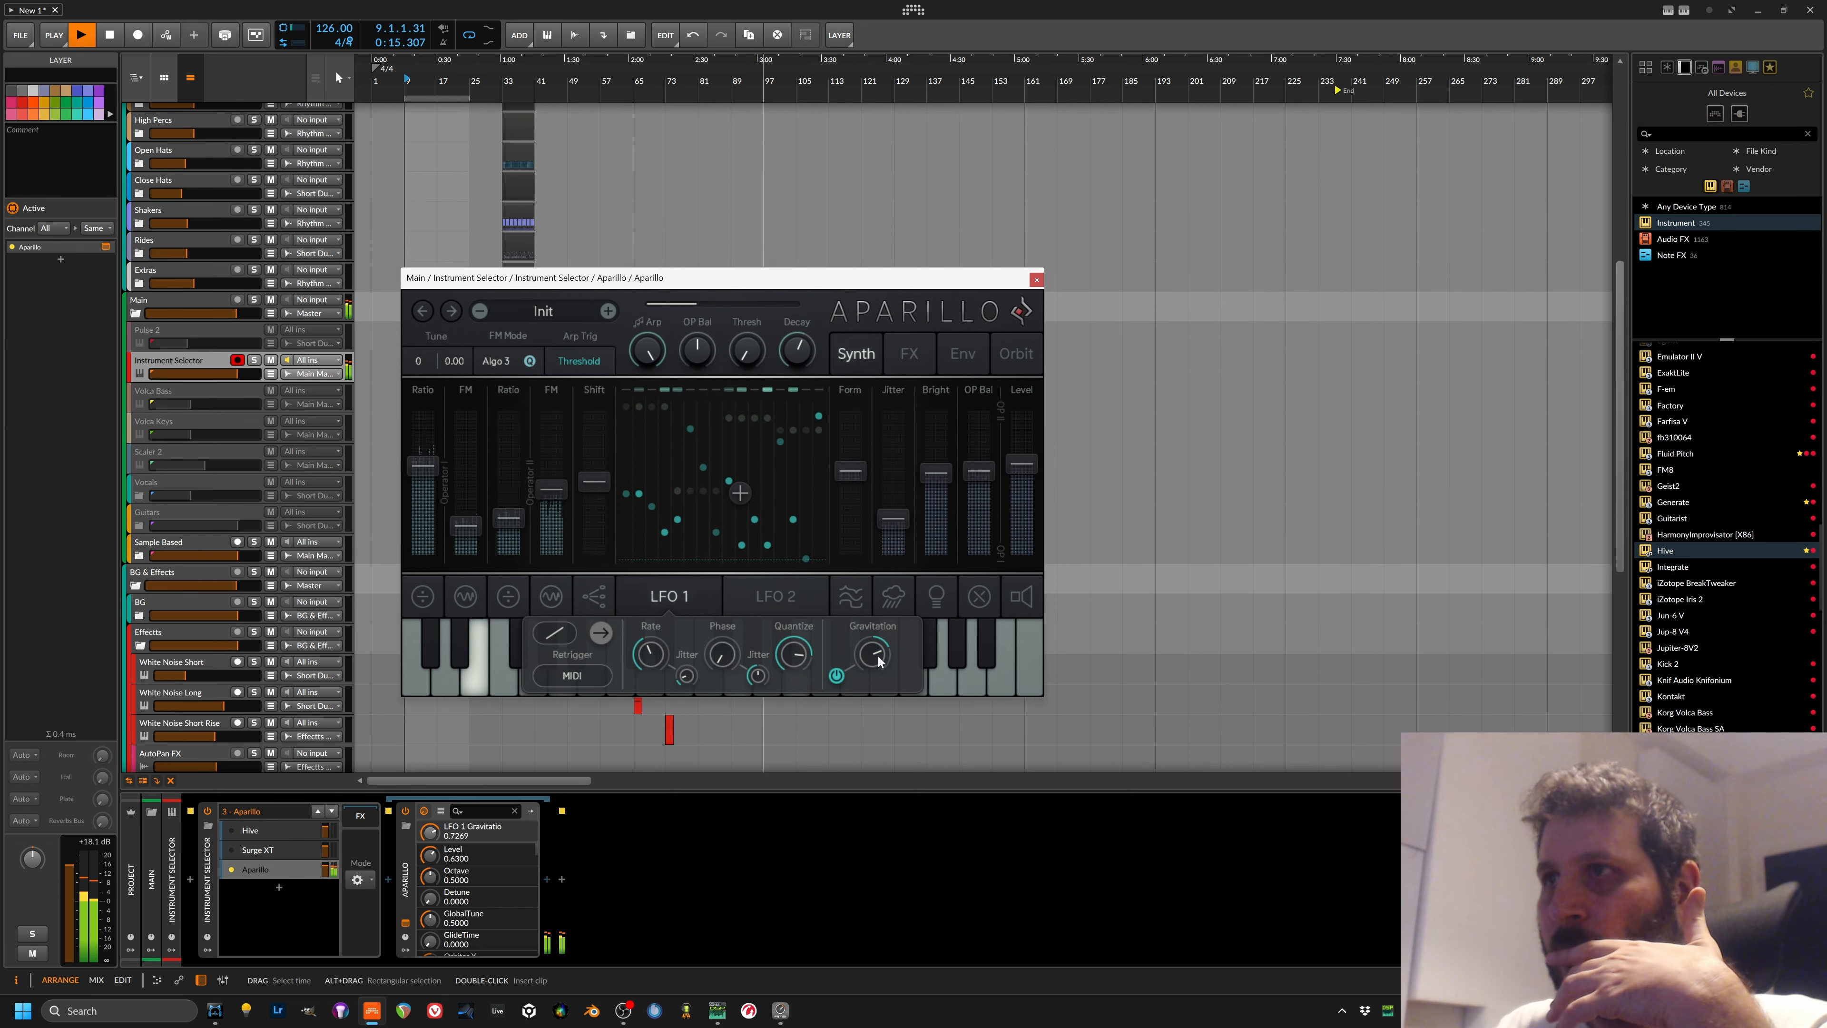
left_click(836, 677)
left_click(836, 677)
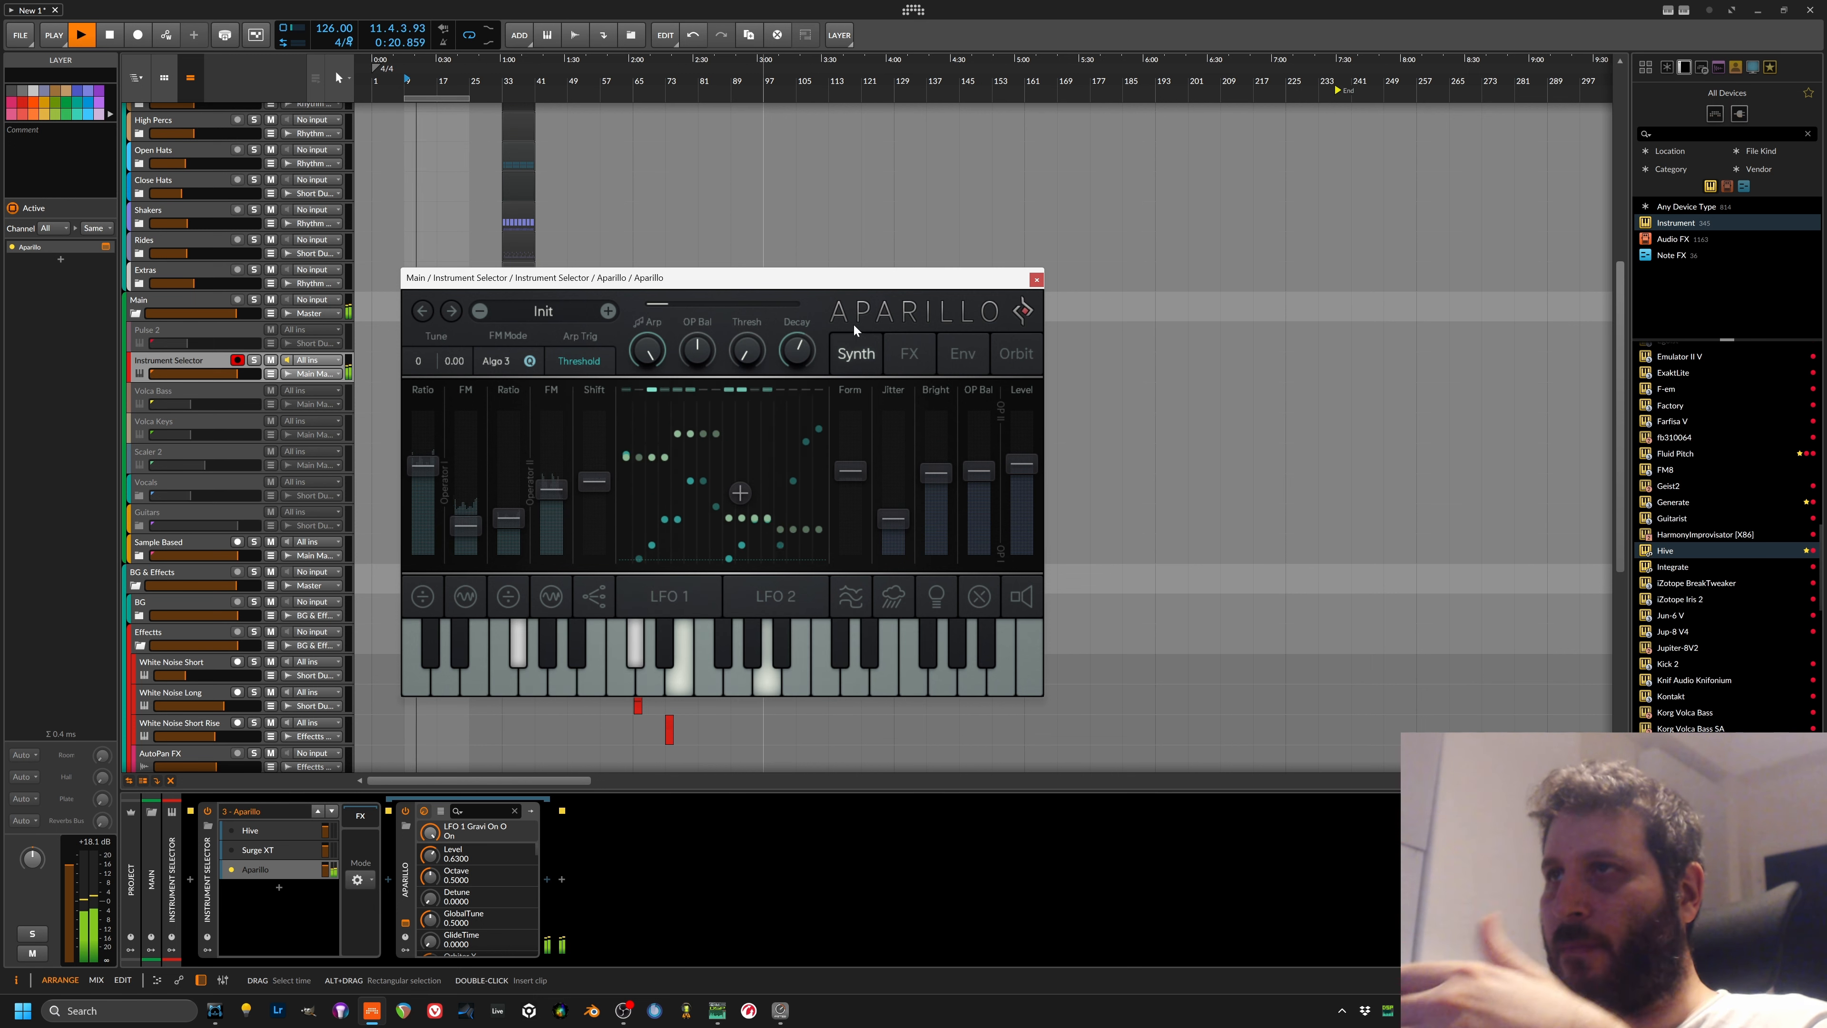
left_click_drag(798, 350, 801, 359)
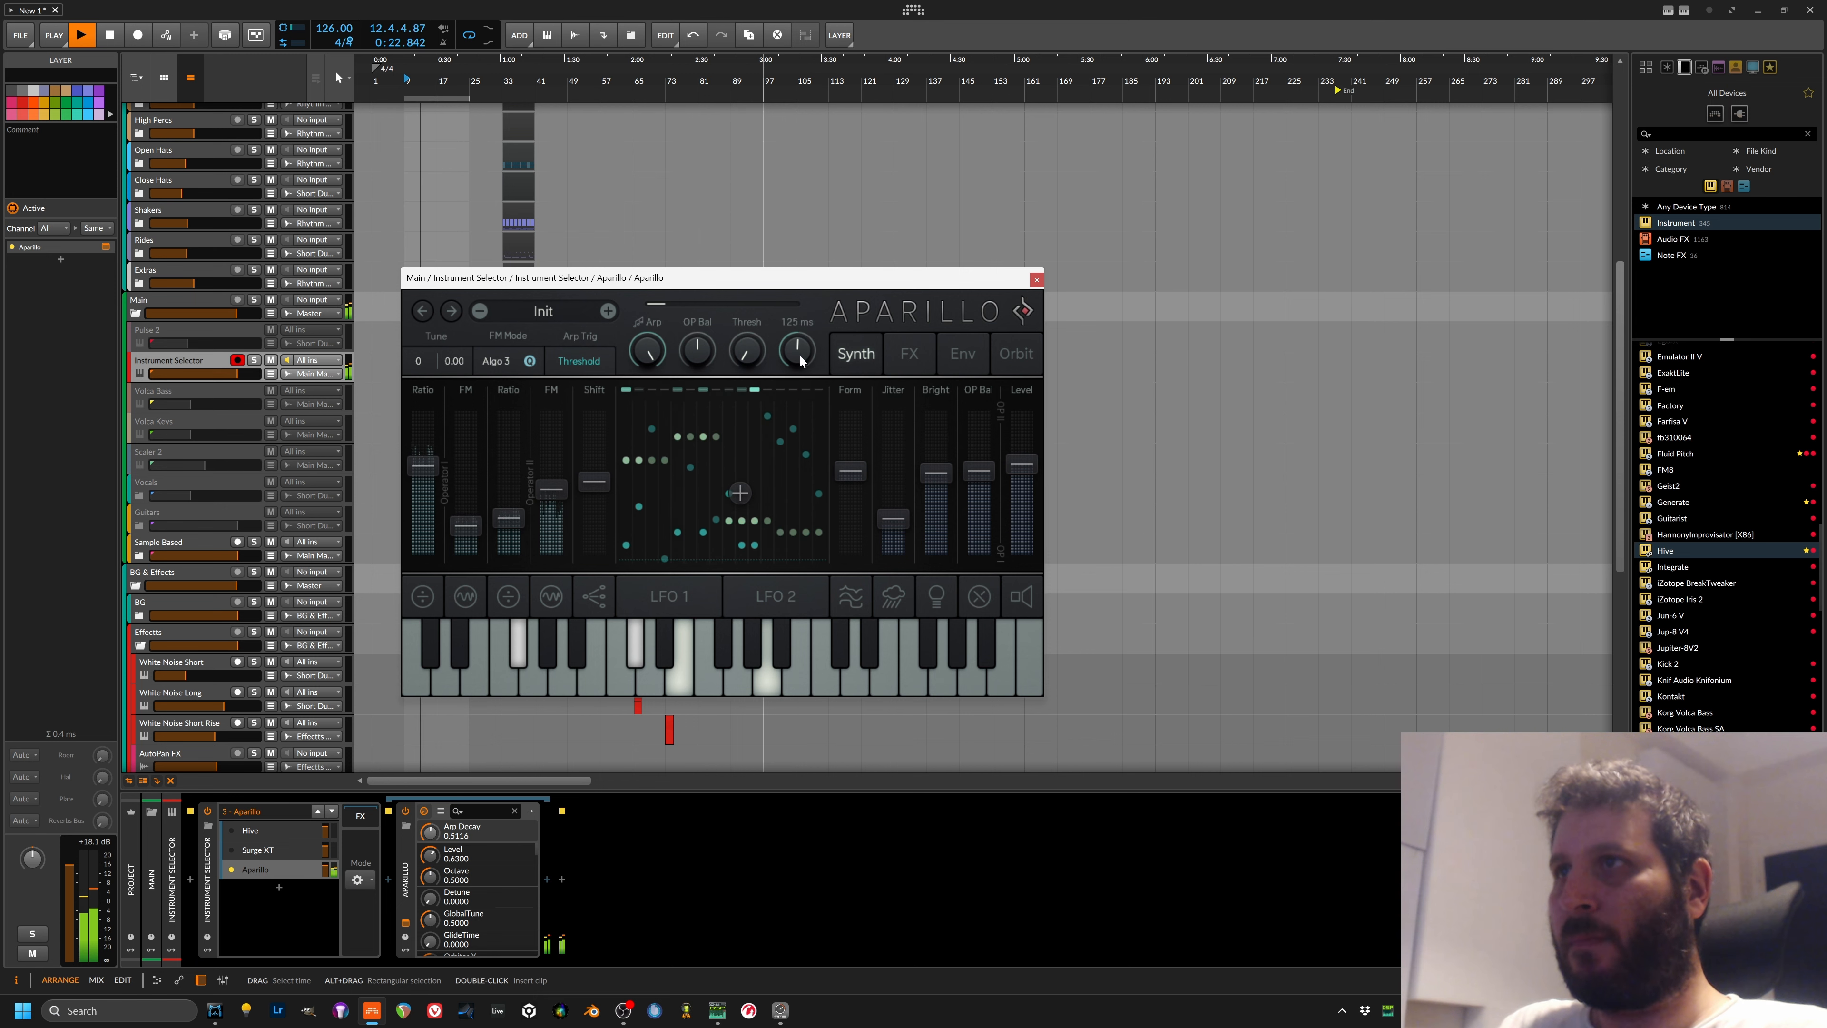
left_click_drag(801, 360, 801, 338)
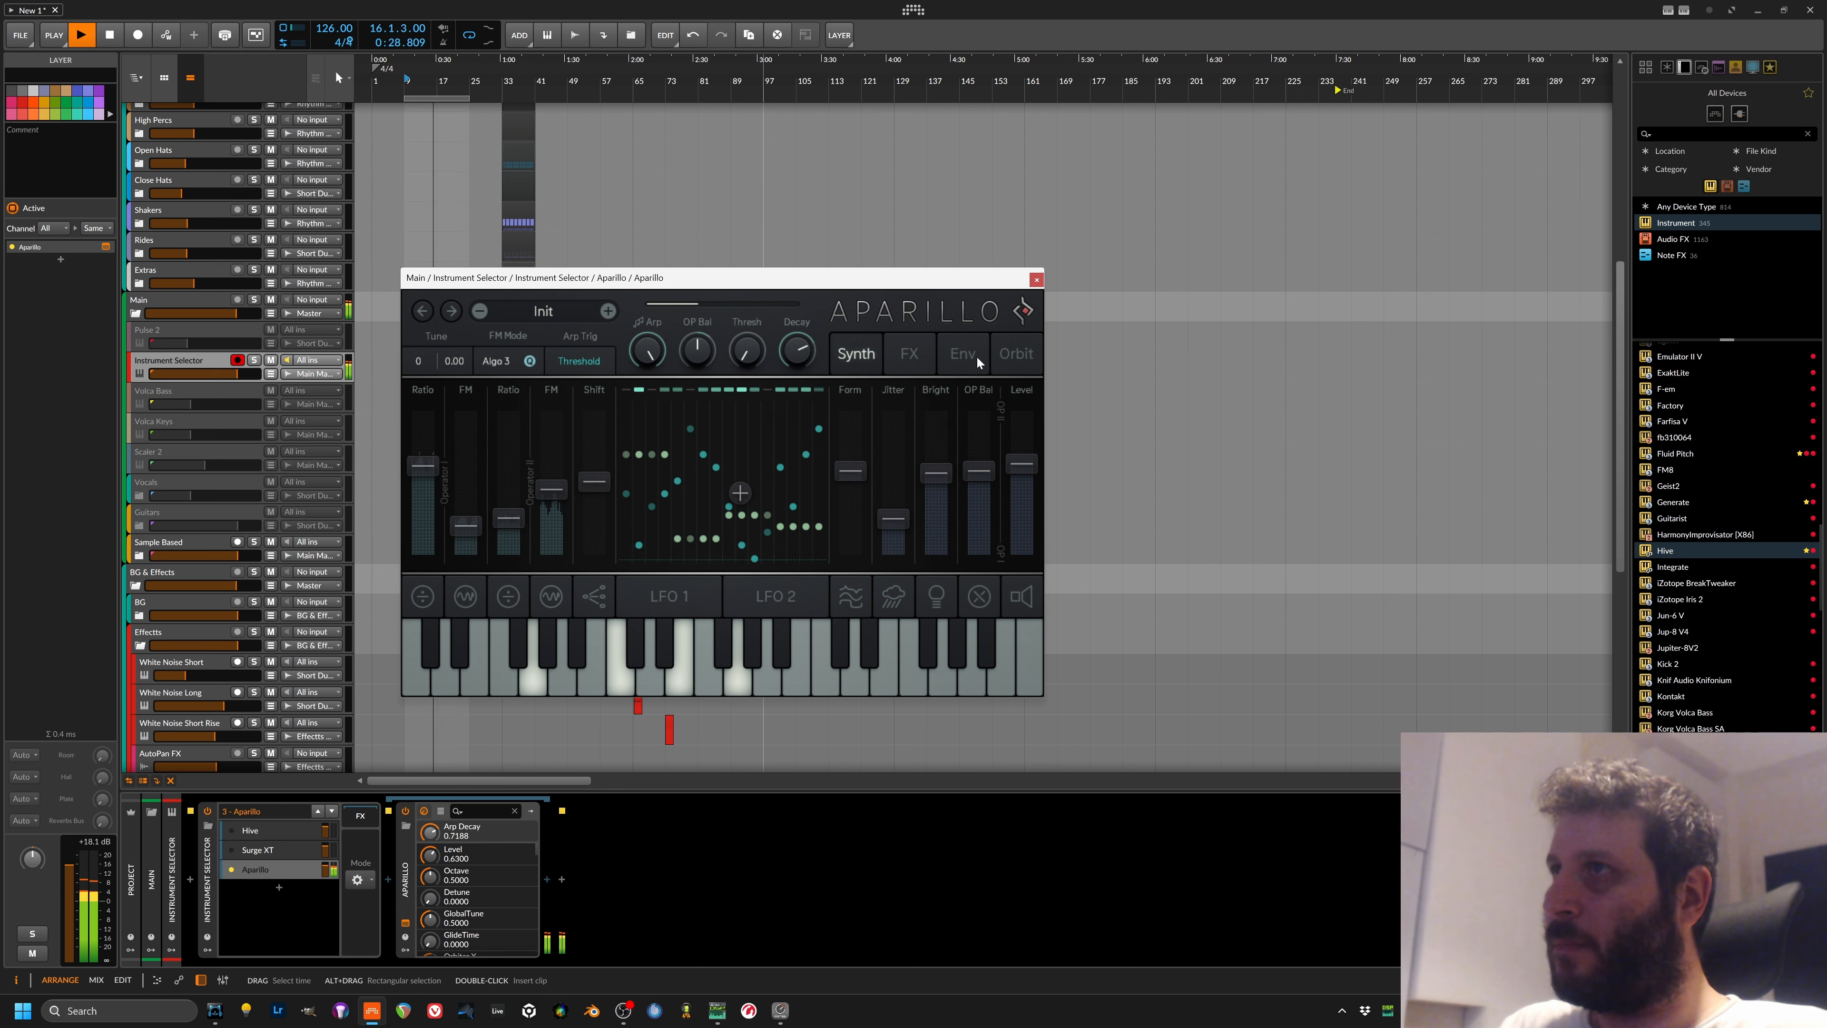
Step: In the Orbit view, set the Shift object's amount to 0.54 and the Bright object's amount to 0.60
left_click(1015, 353)
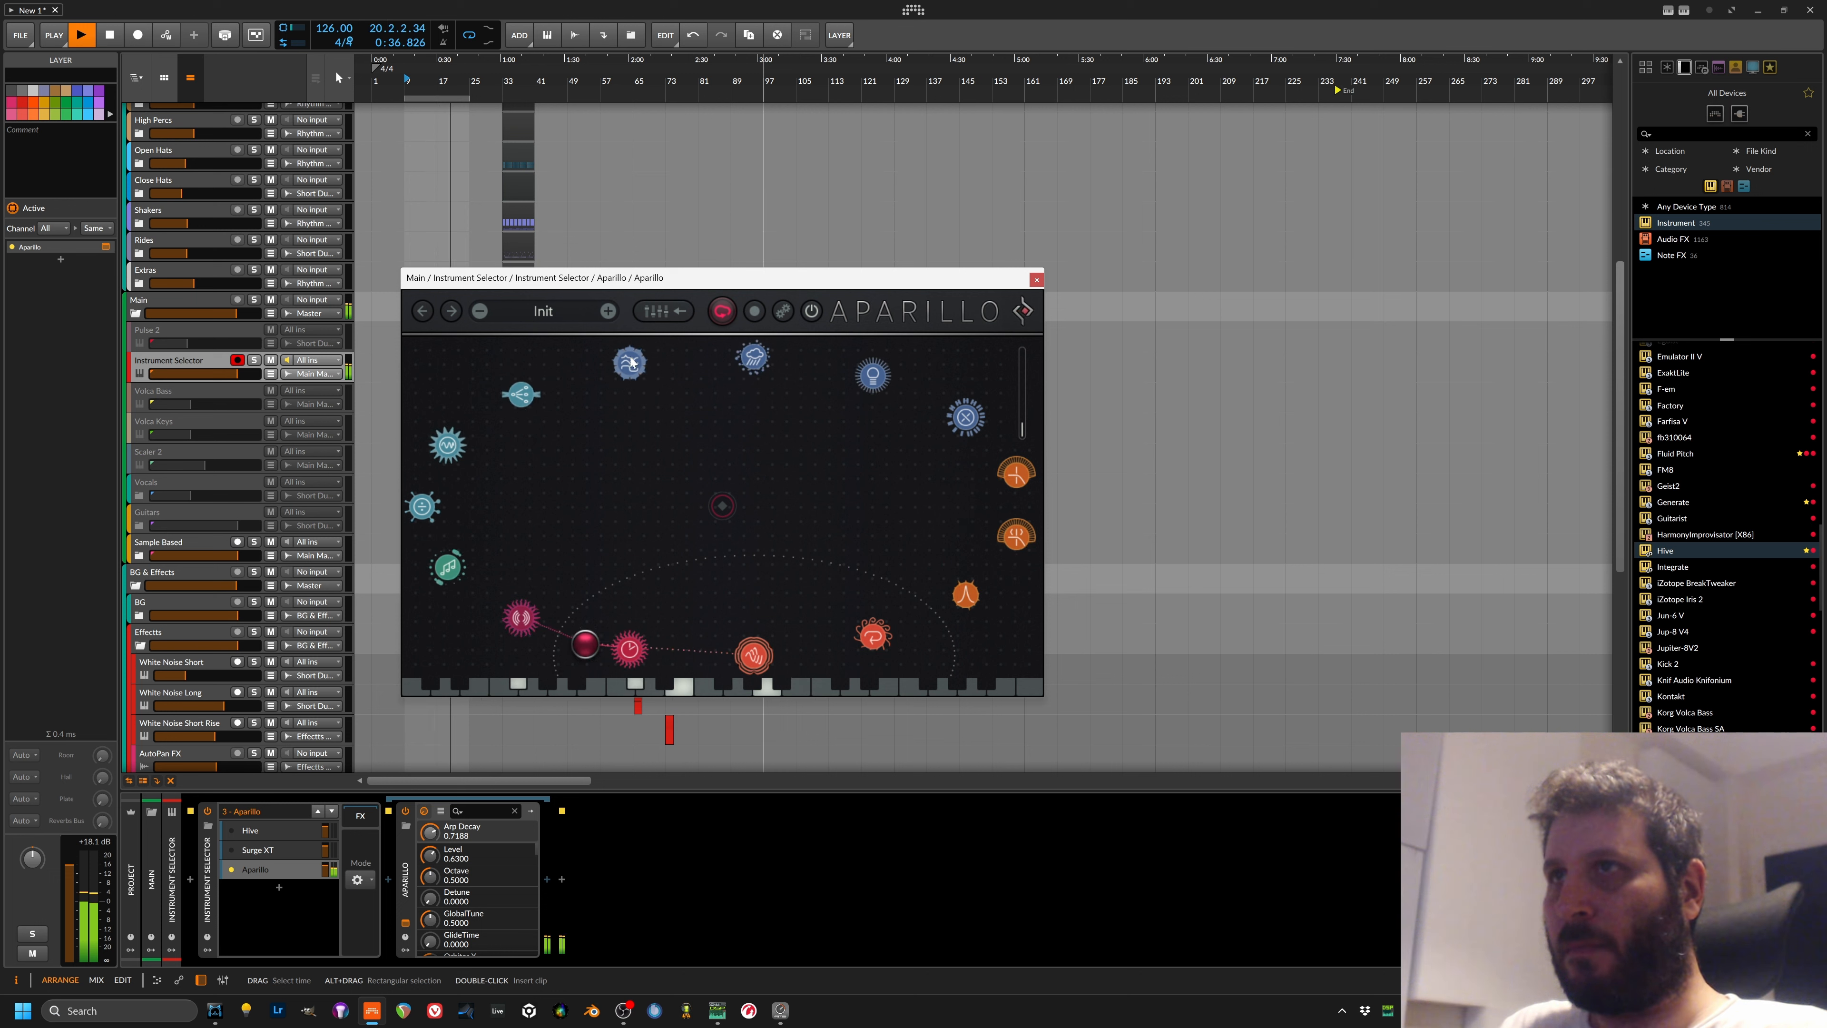
mouse_move(526, 405)
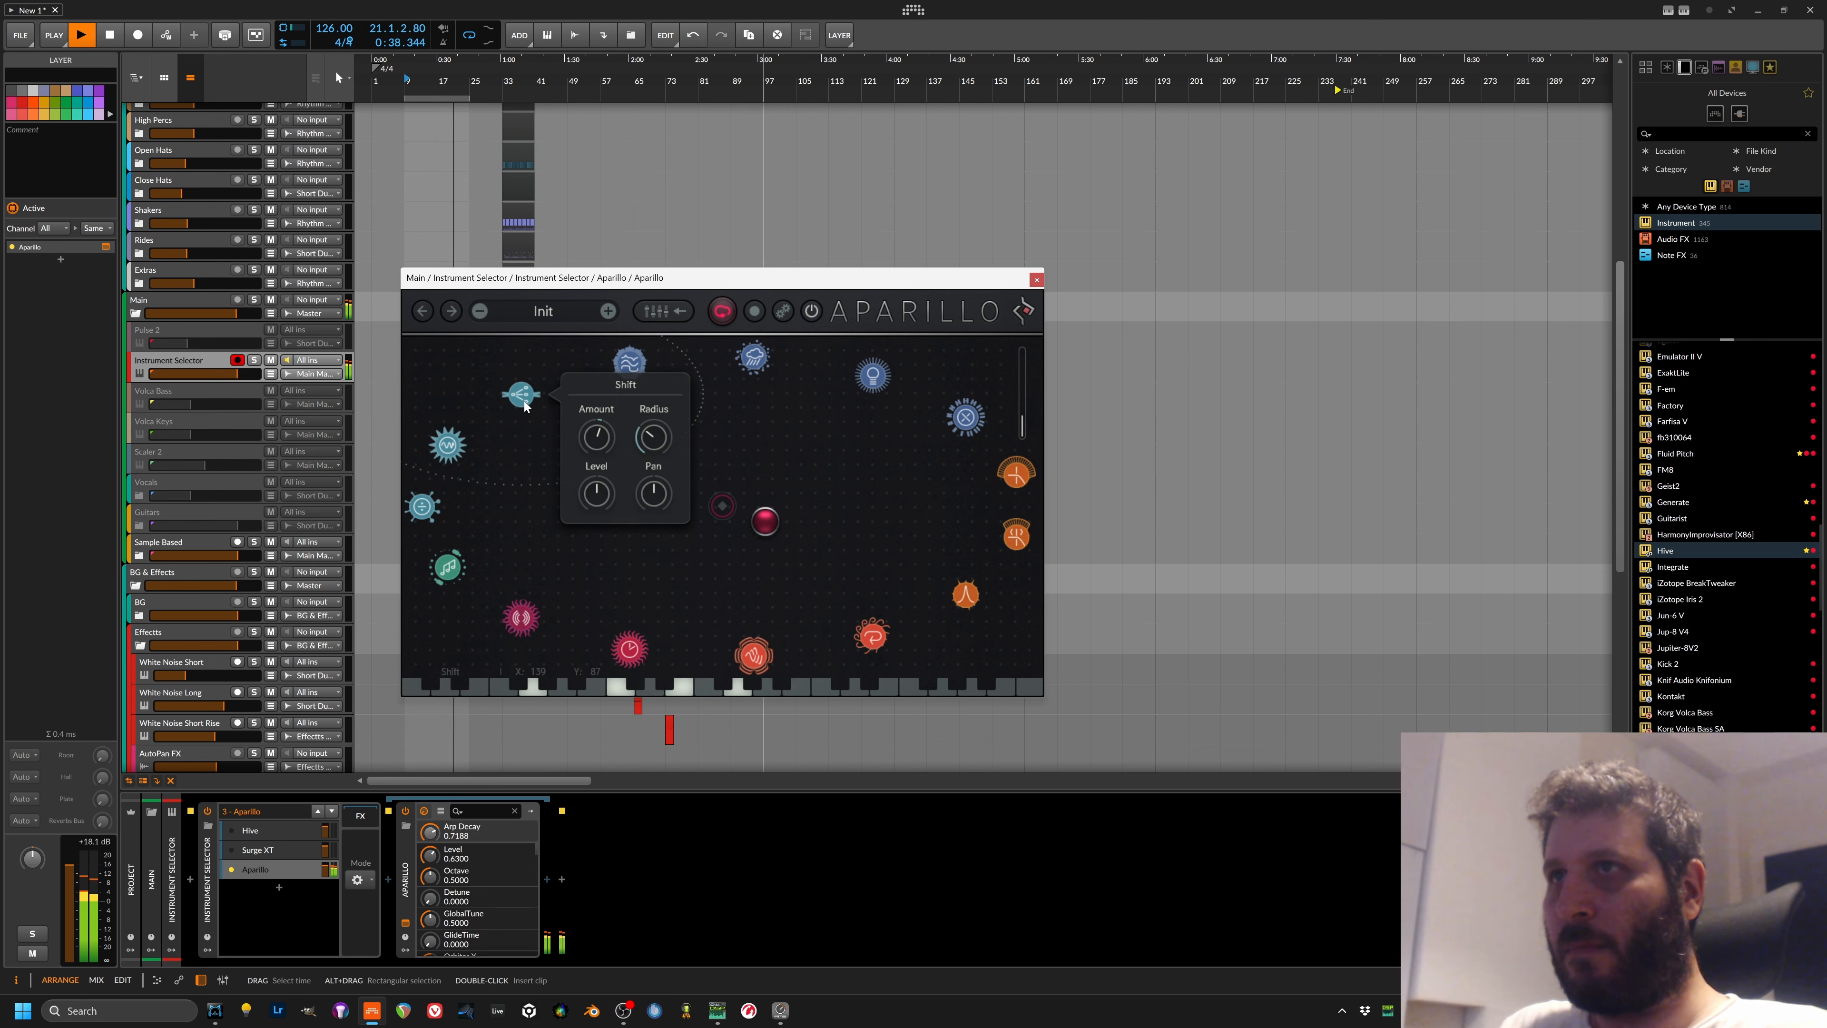
left_click(597, 437)
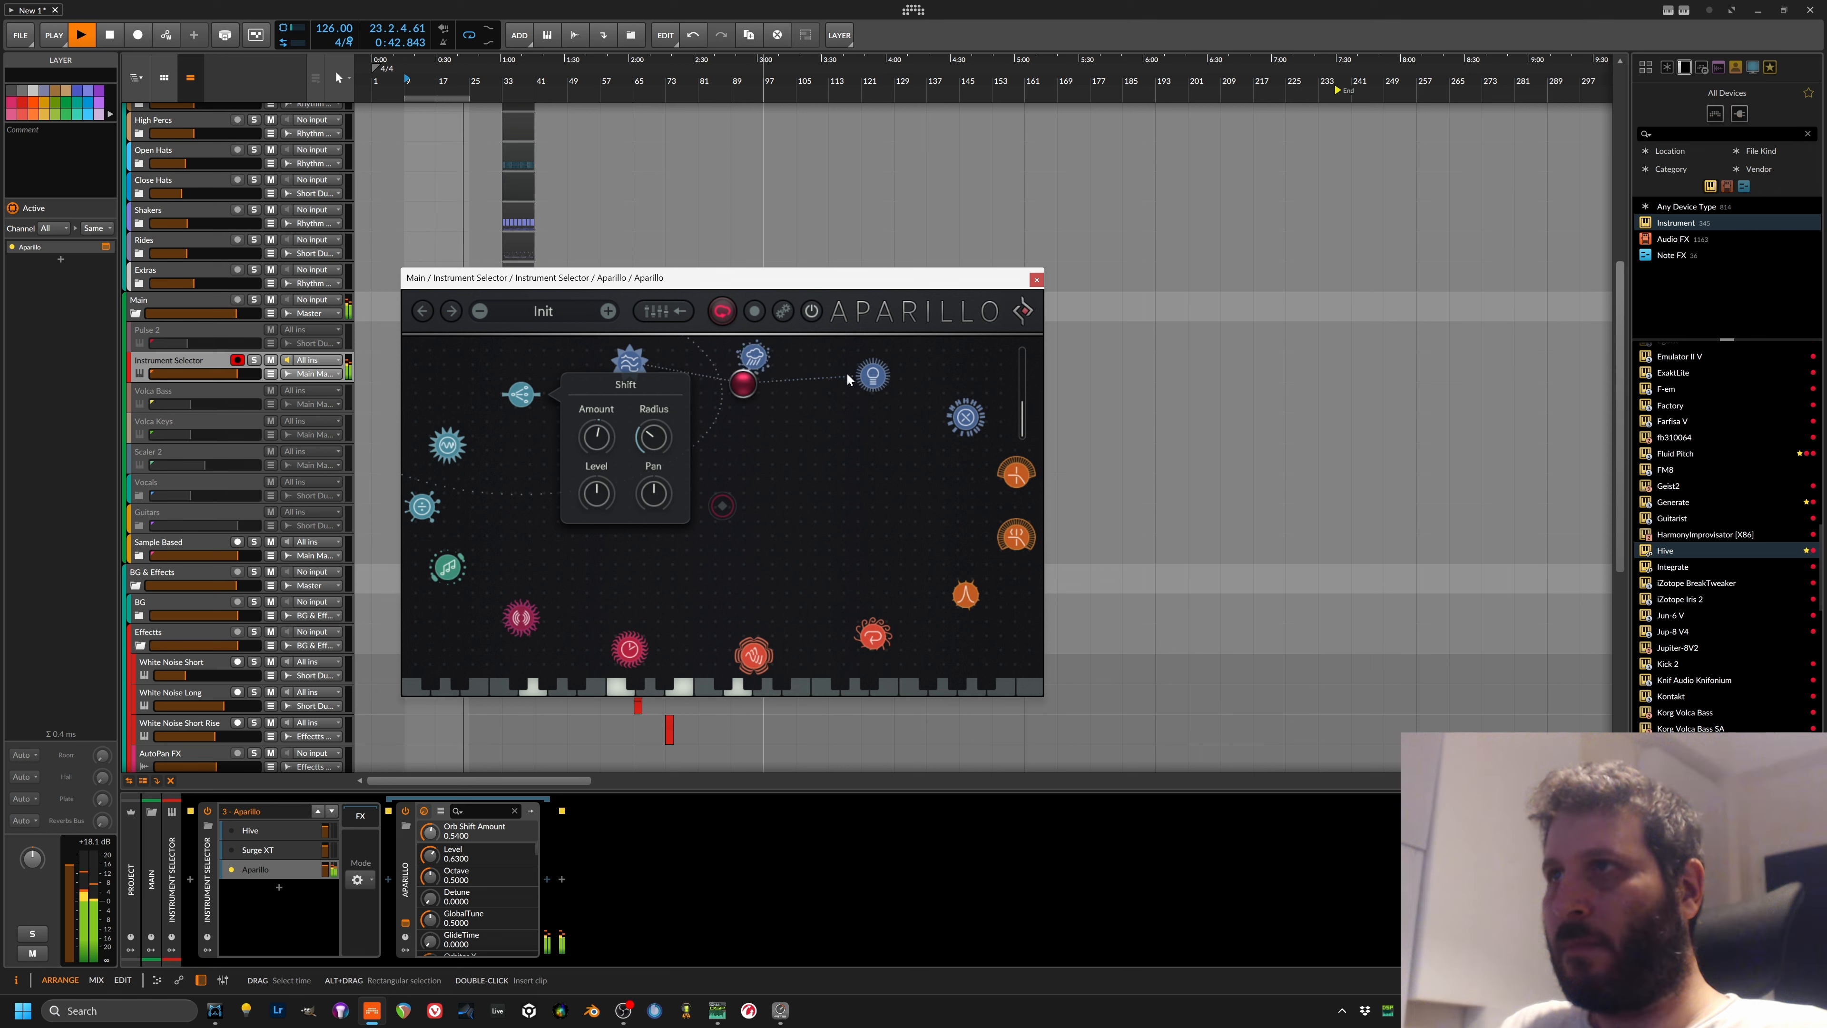
mouse_move(879, 378)
left_click(756, 429)
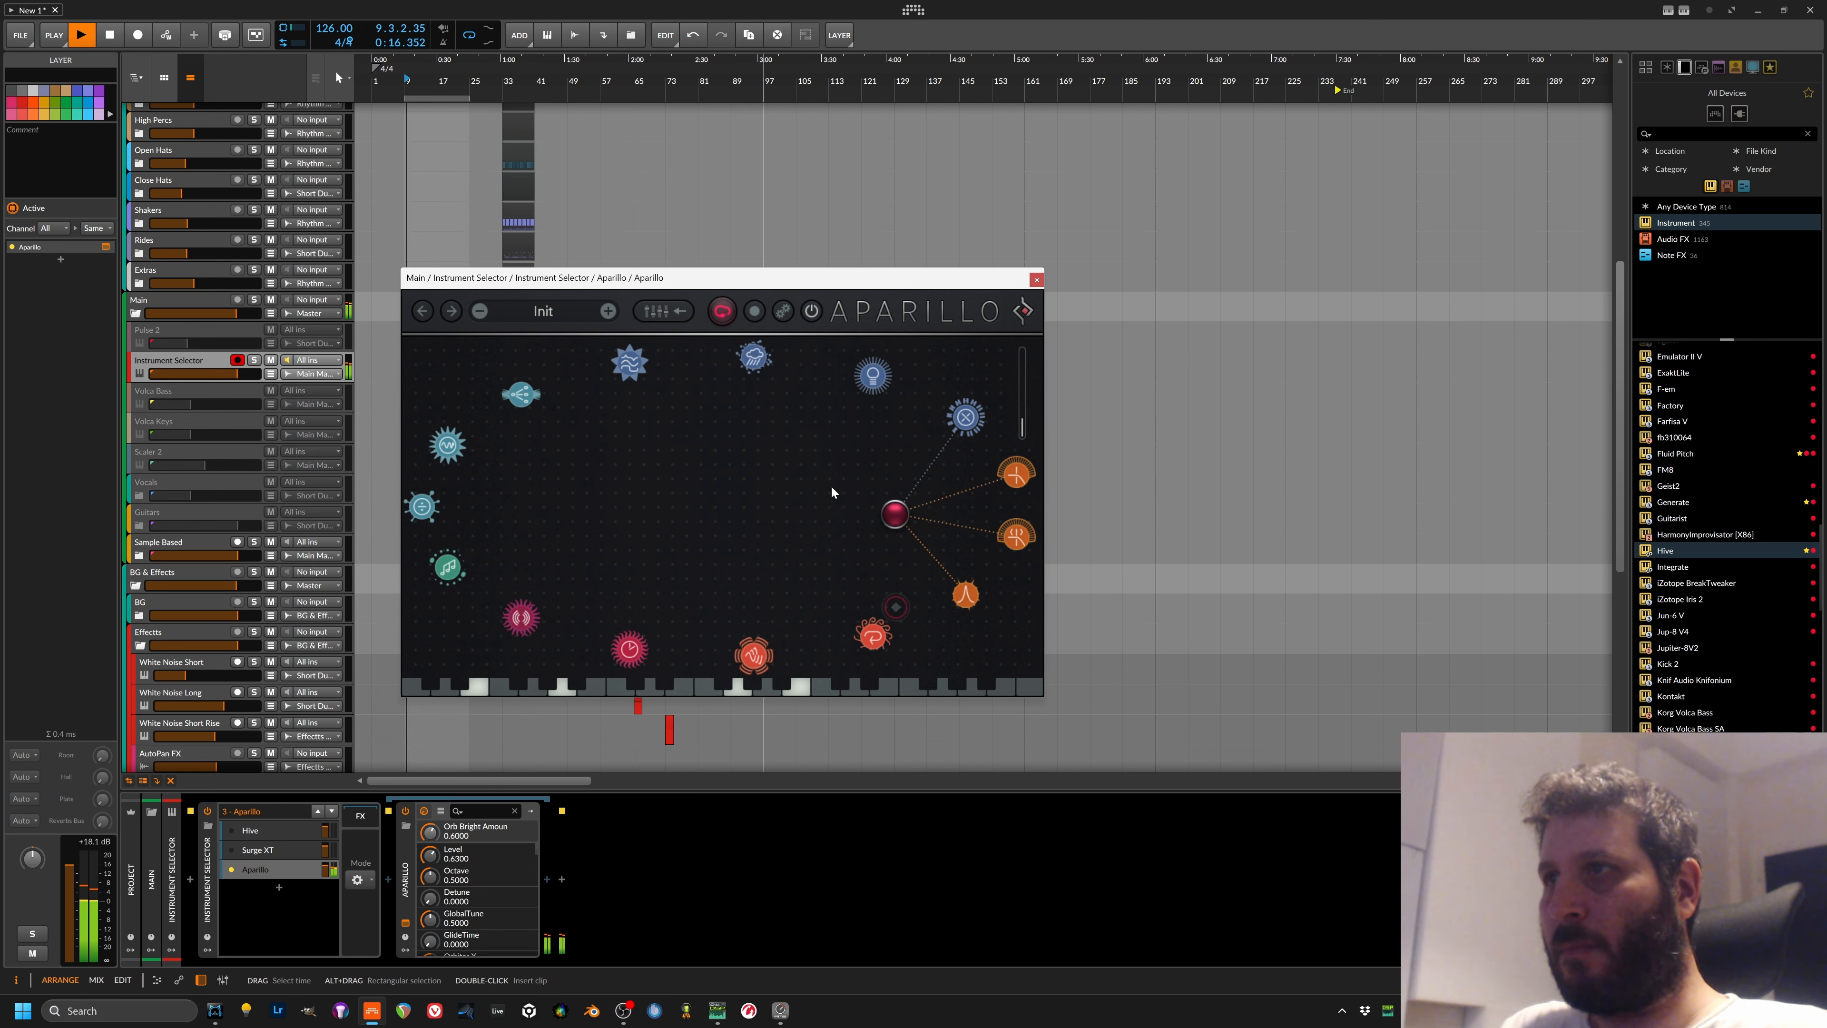
Step: Return to the Synth page, close Aparillo, and place the arrangement cursor at bar 9
left_click(690, 311)
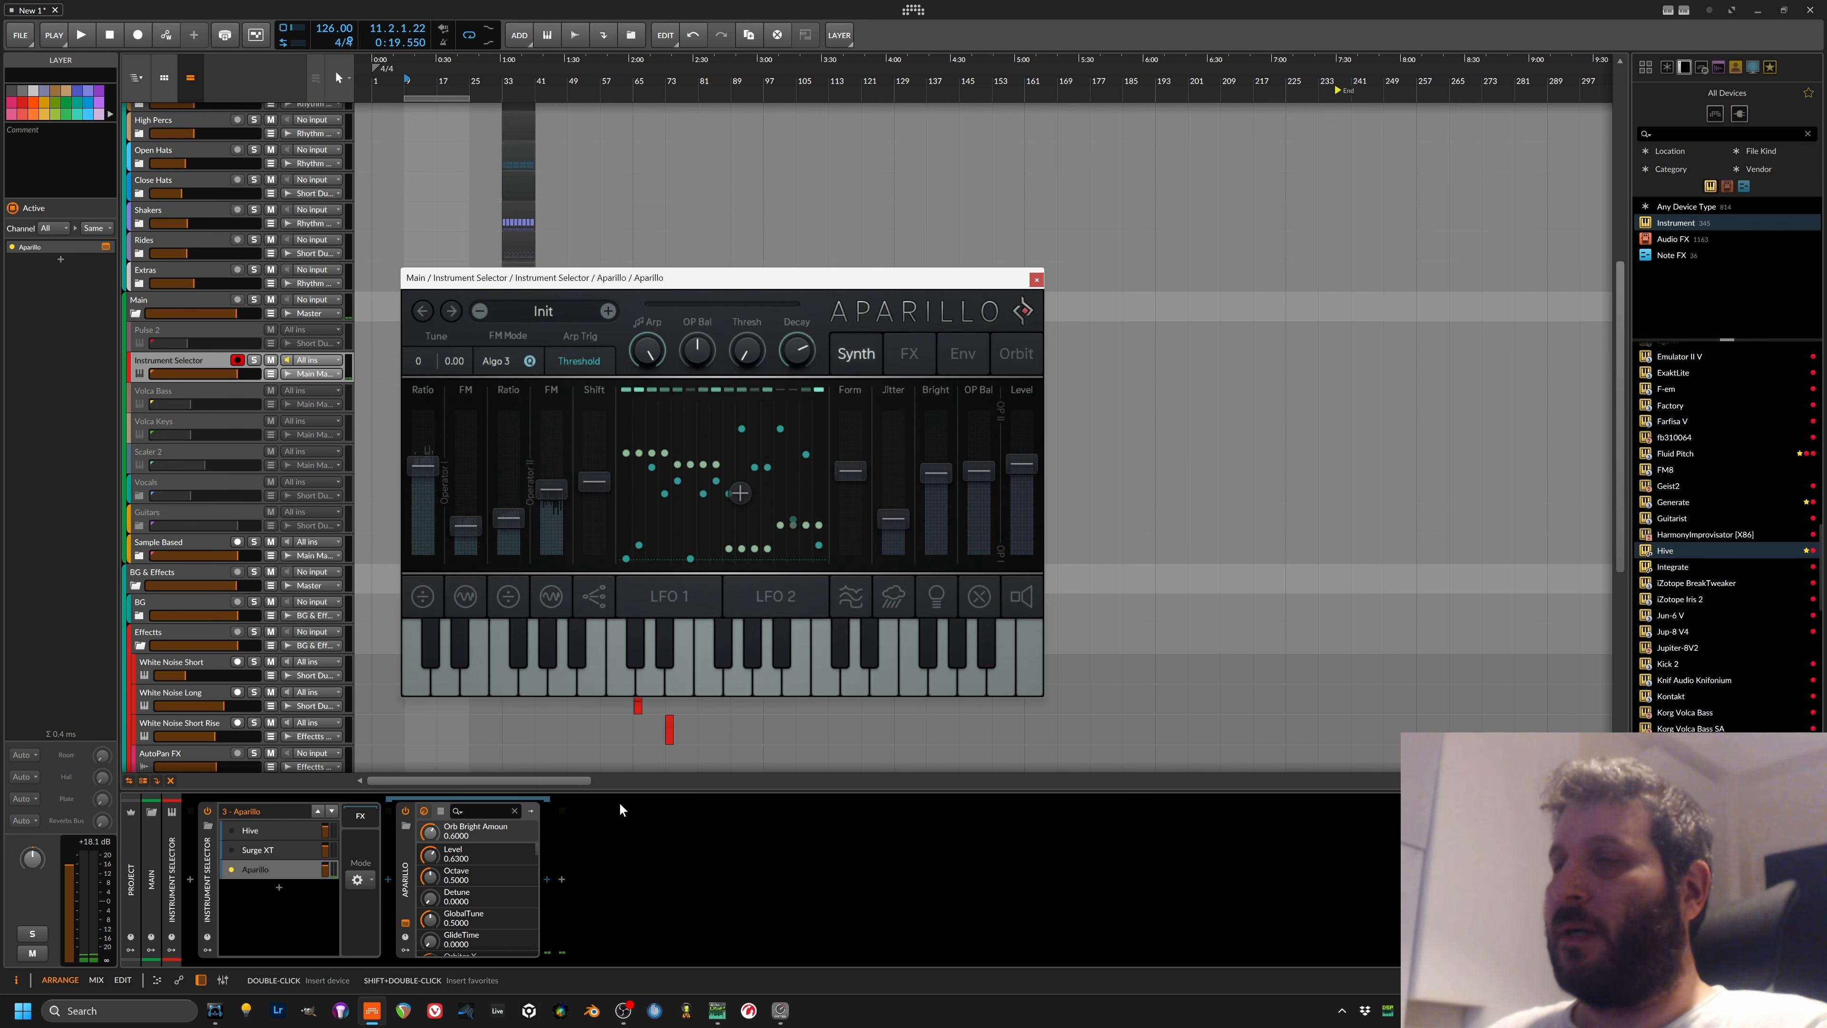
left_click(1037, 279)
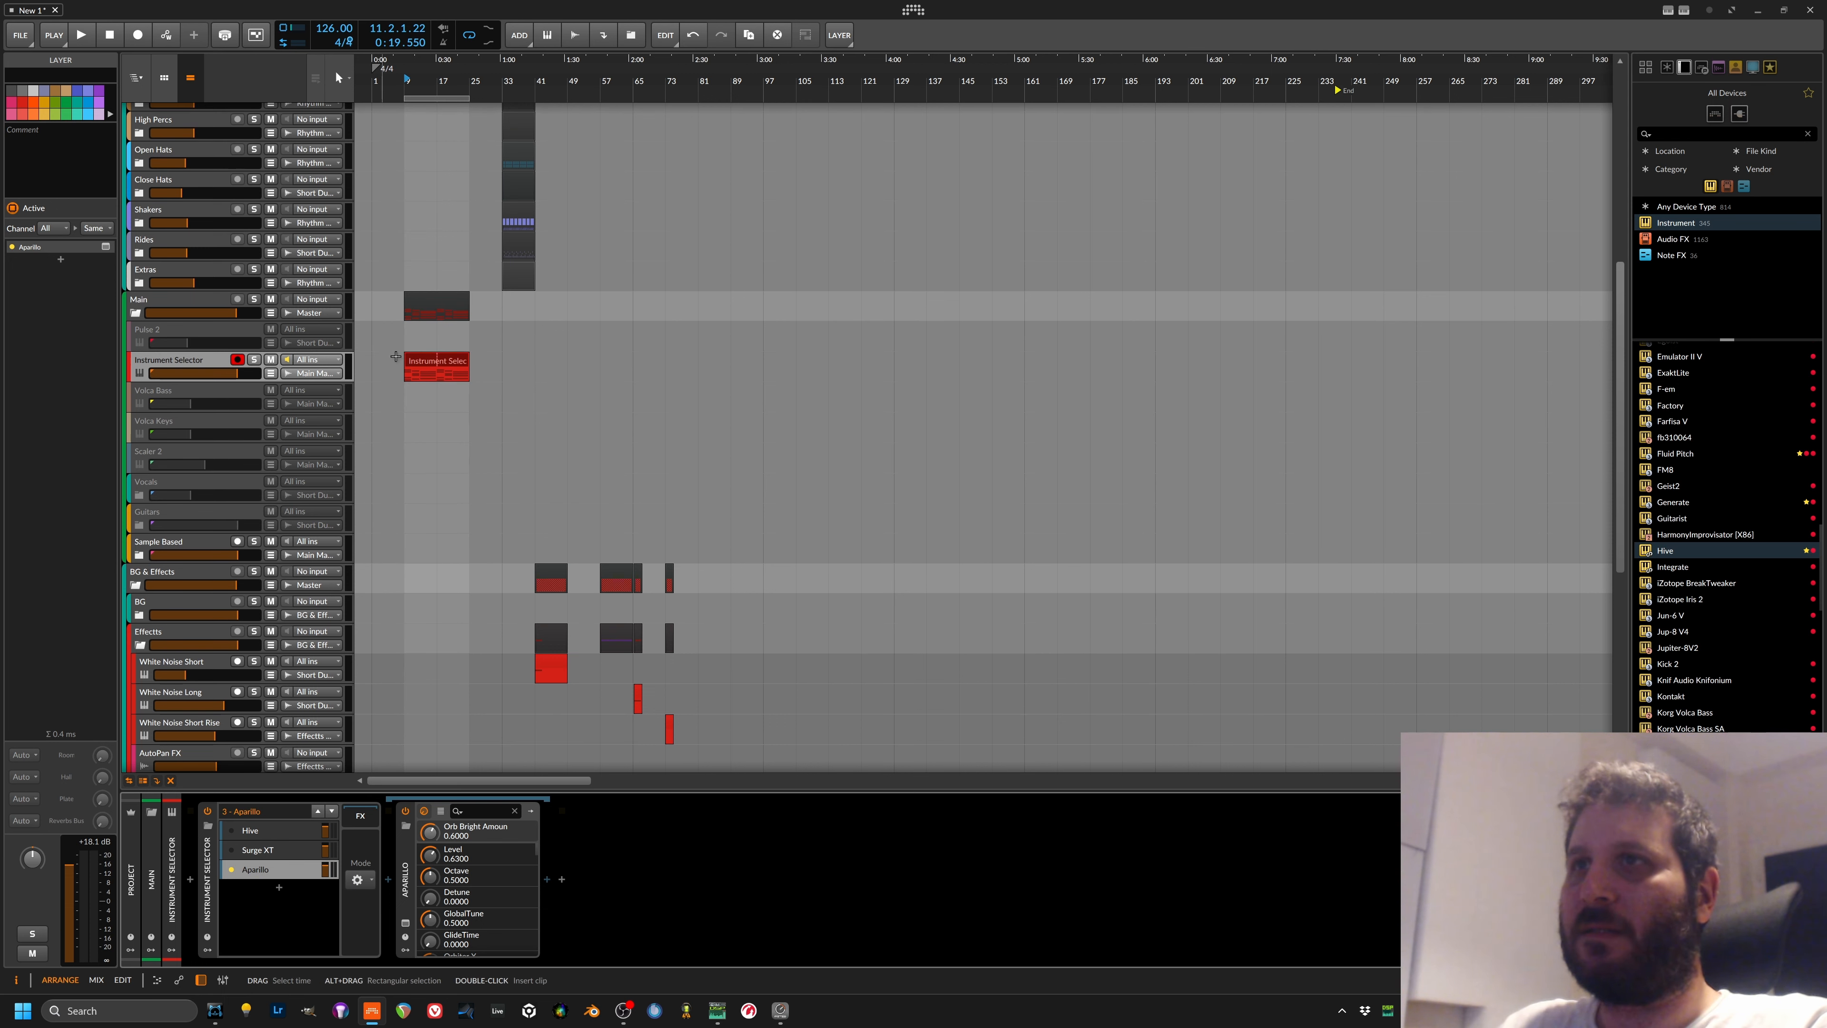
left_click(439, 342)
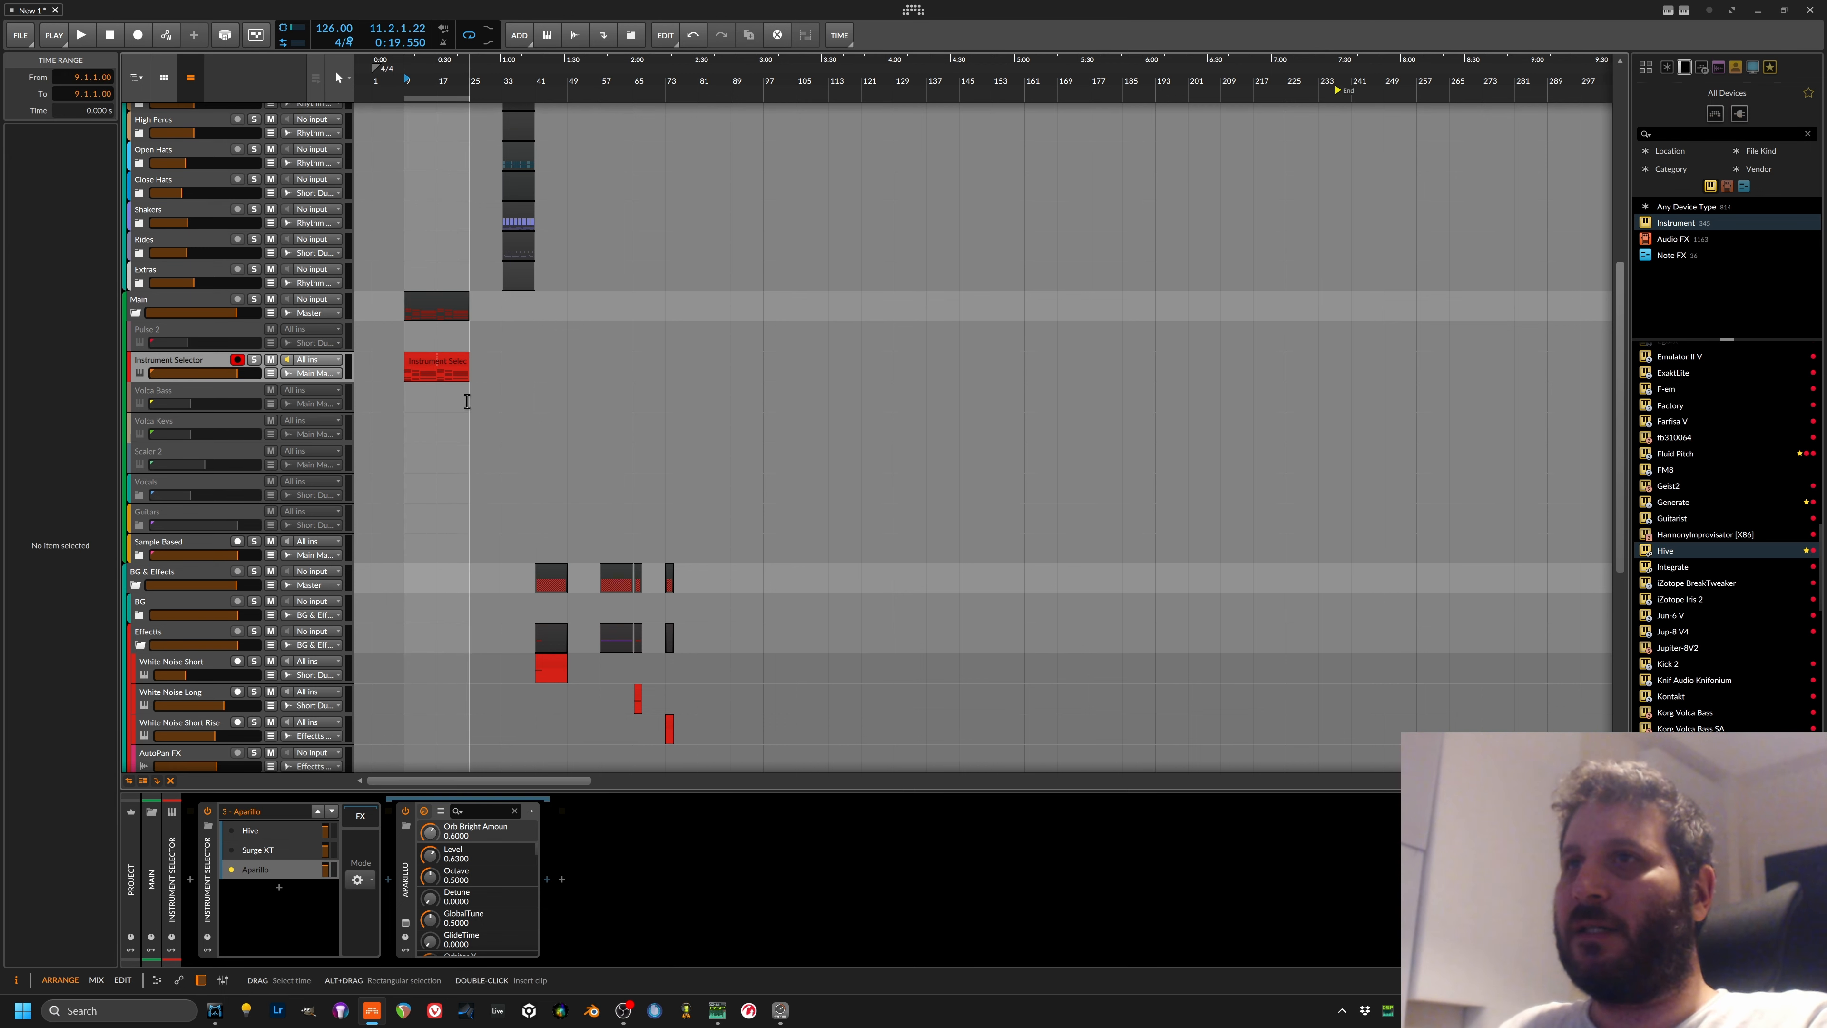